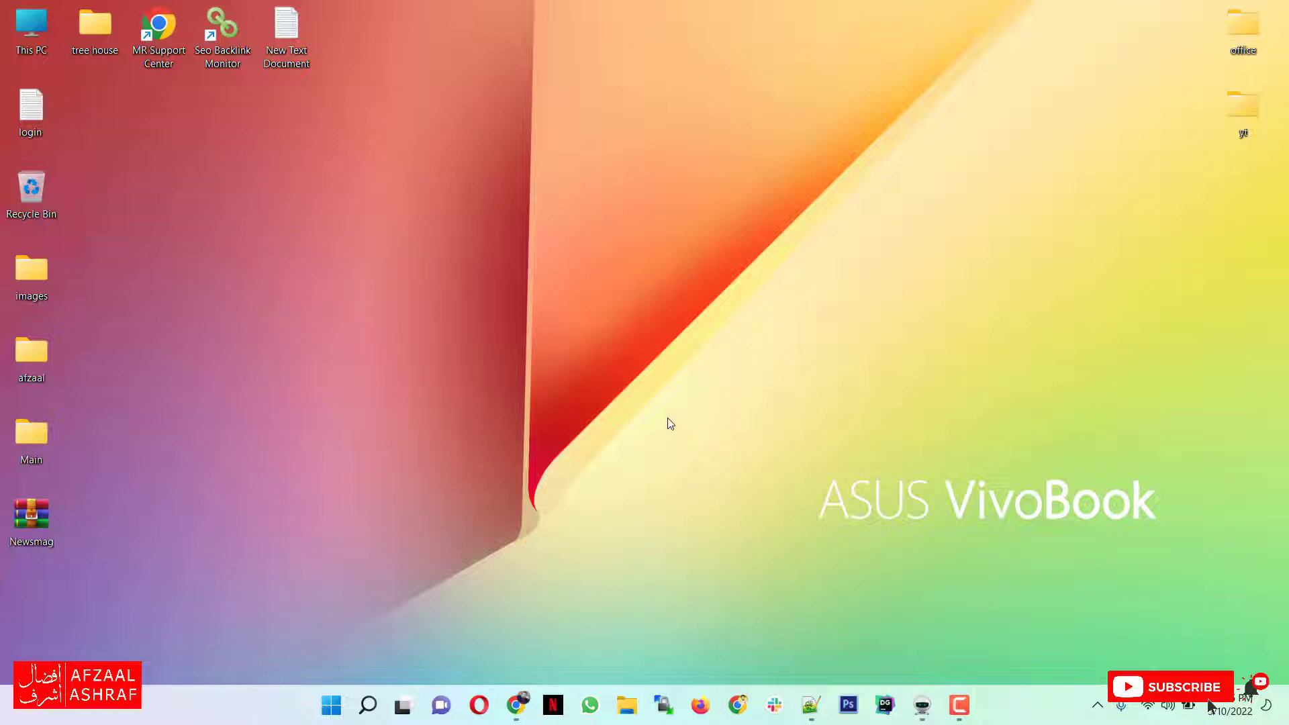
In Chrome, search Google for "theme forest eduma" and open the Eduma | Education WordPress Theme page on ThemeForest.
{"action": "mouse_move", "coordinate": [525, 708]}
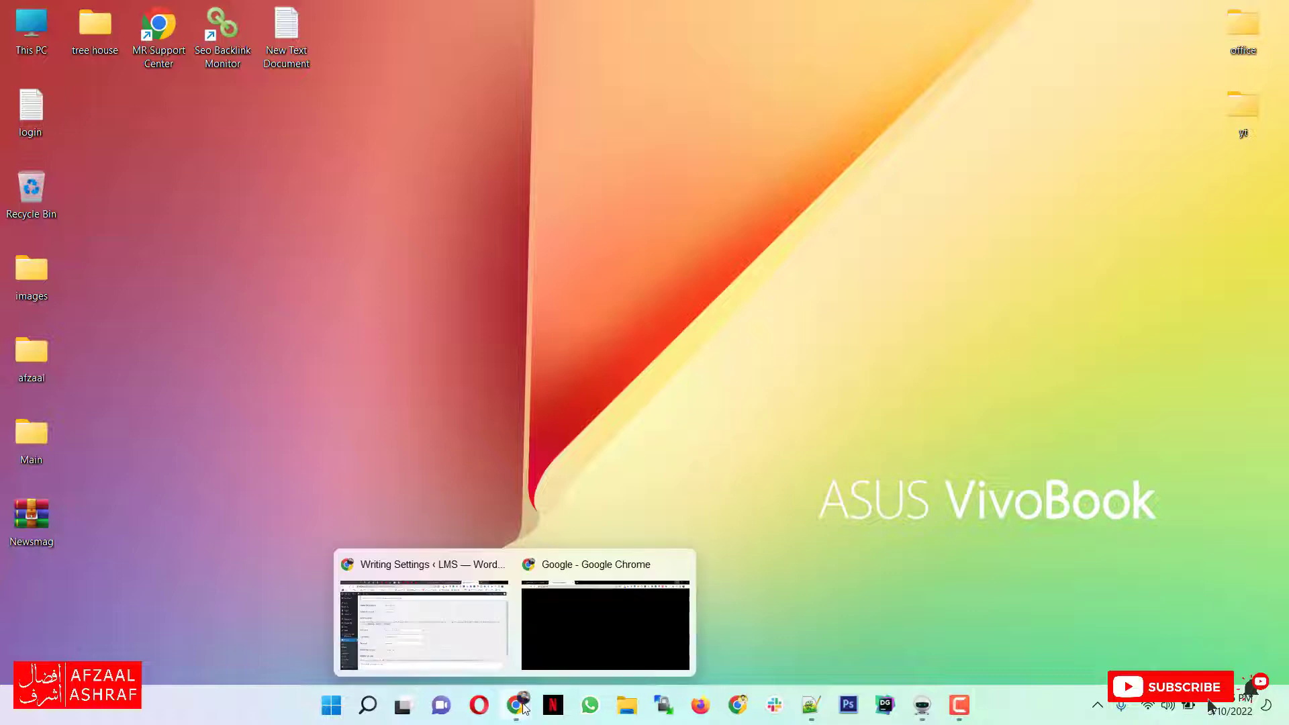
{"action": "left_click", "coordinate": [557, 631]}
{"action": "left_click", "coordinate": [488, 308]}
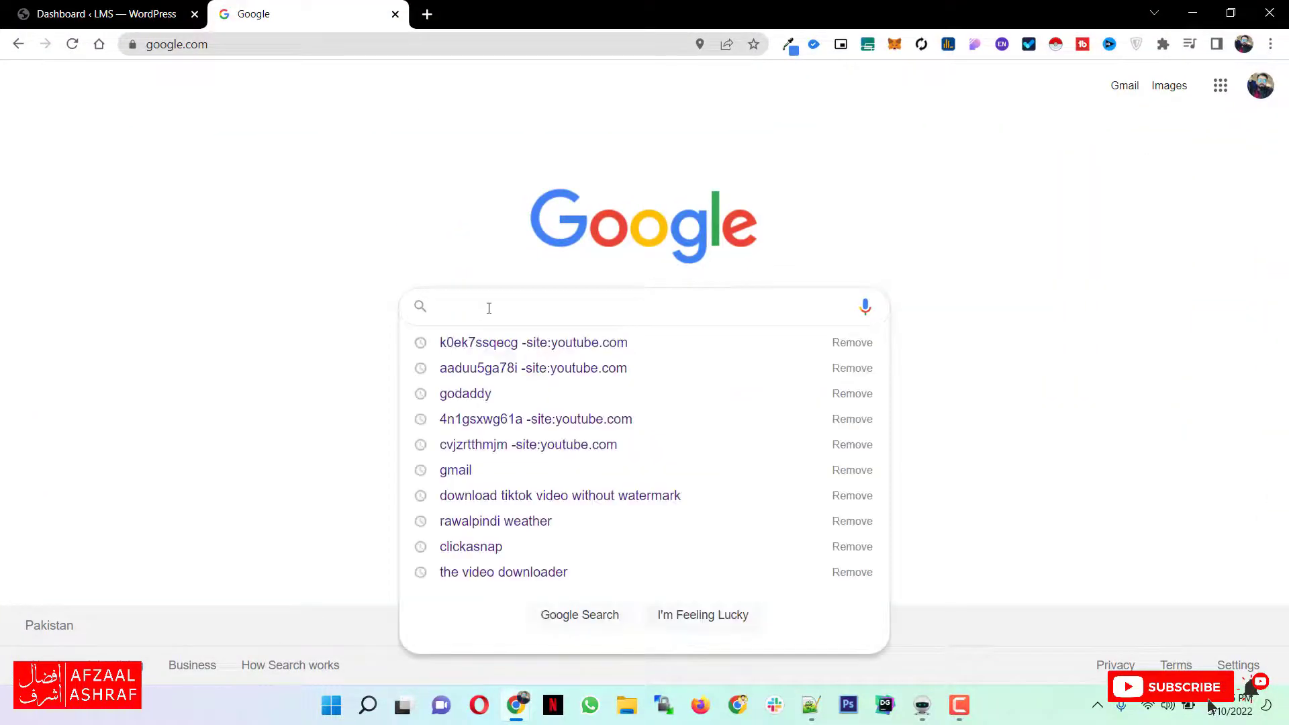
{"action": "type", "text": "theme forest"}
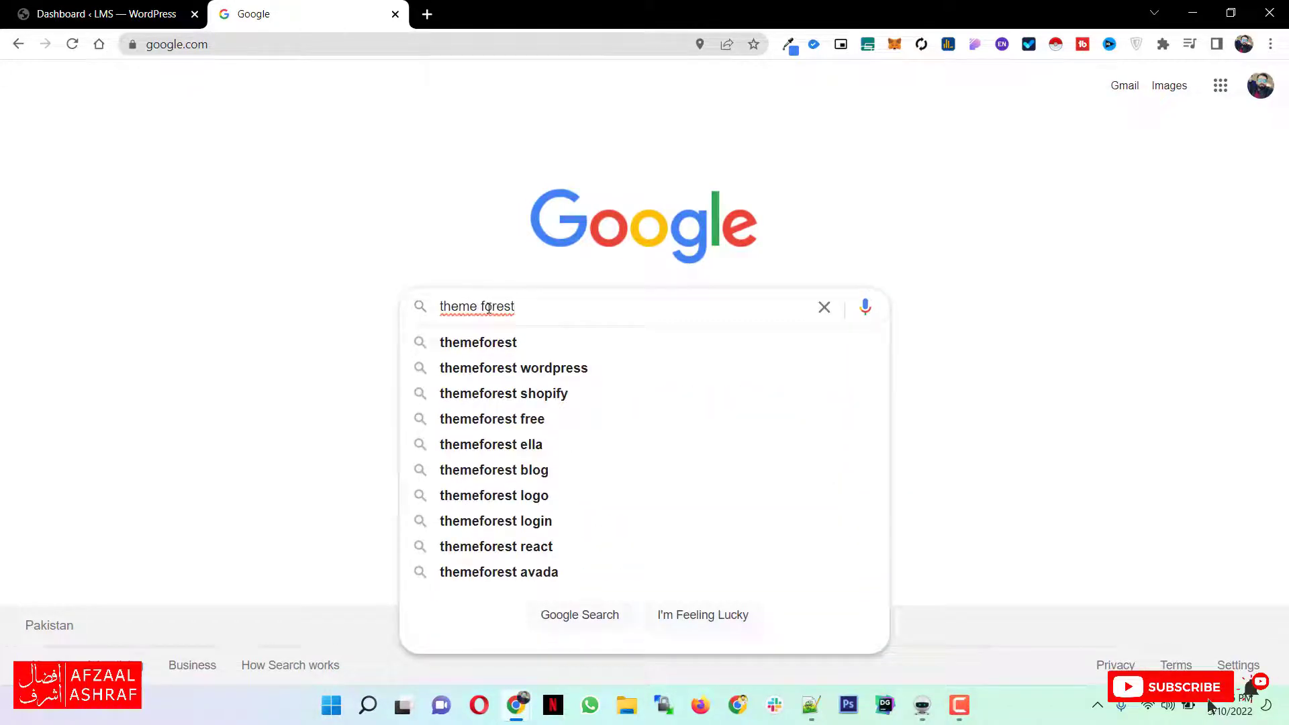
{"action": "key", "text": "Return"}
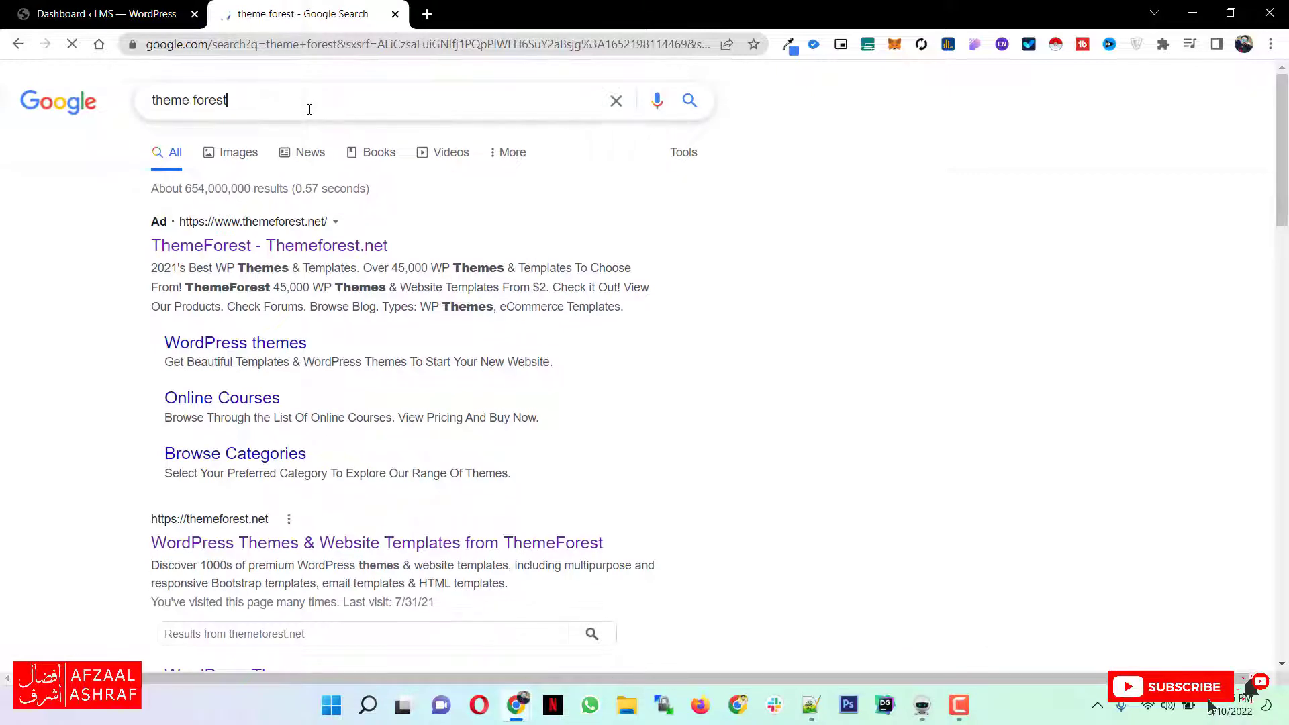
{"action": "type", "text": "eduma"}
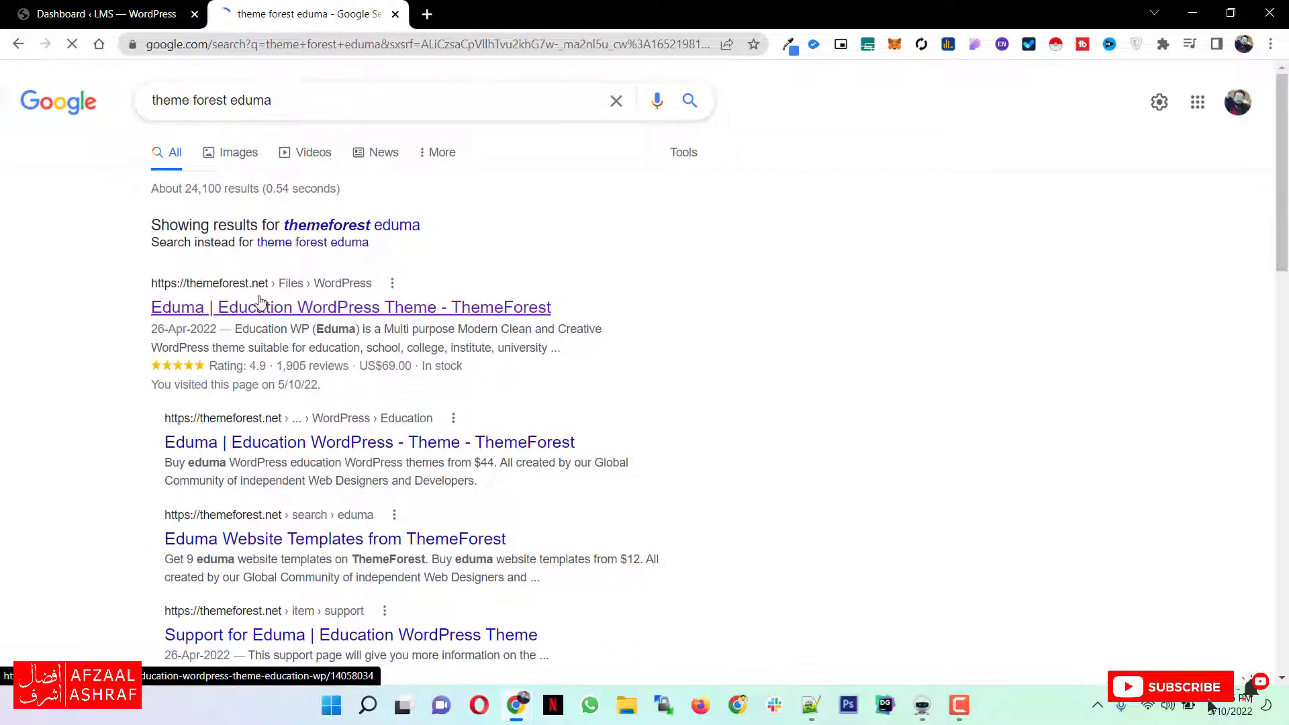
{"action": "left_click", "coordinate": [240, 314]}
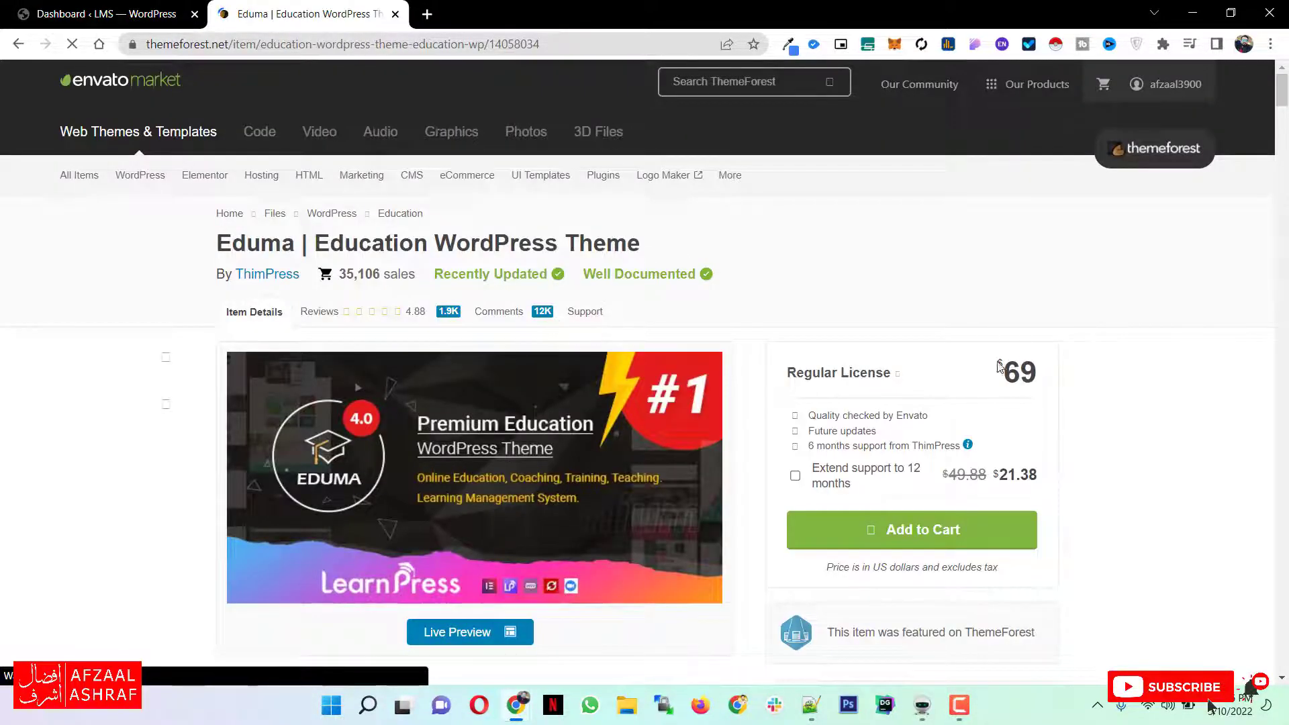
Highlight the regular license price and the sales figure on the Eduma item page.
{"action": "left_click_drag", "start_coordinate": [1000, 373], "coordinate": [1033, 373]}
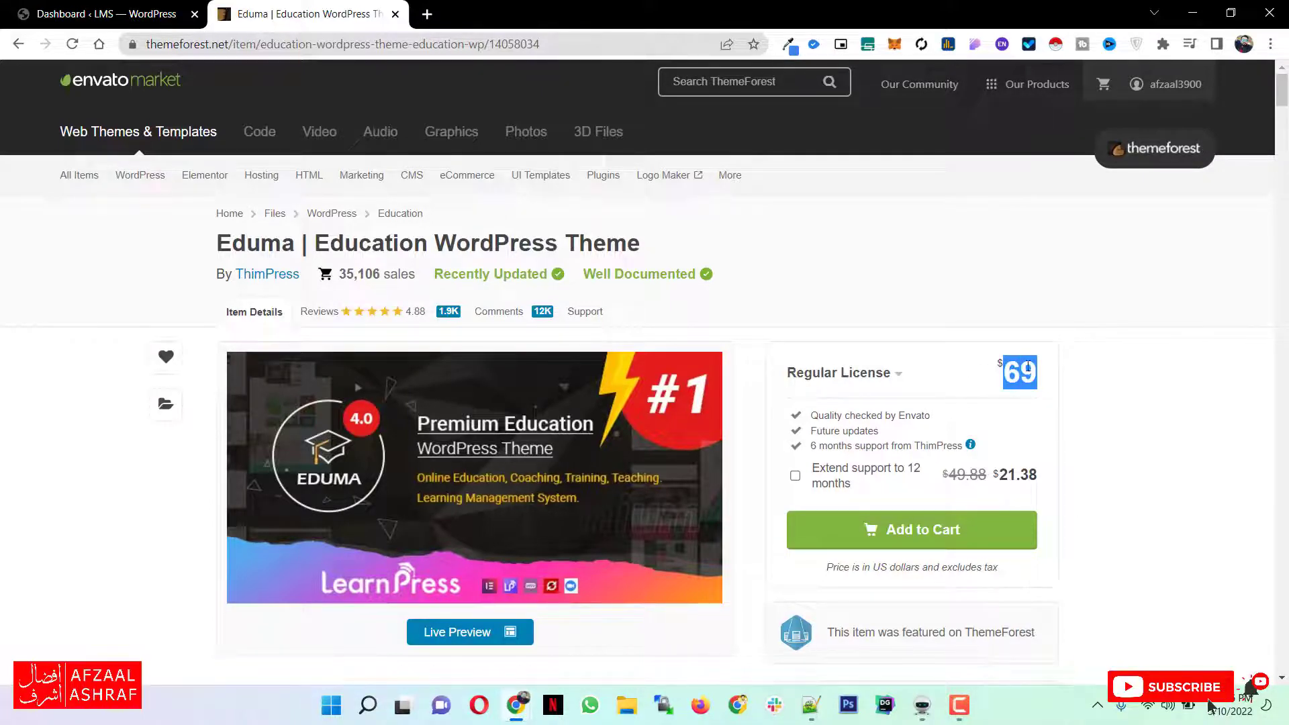
{"action": "left_click_drag", "start_coordinate": [340, 274], "coordinate": [383, 276]}
{"action": "left_click", "coordinate": [773, 263]}
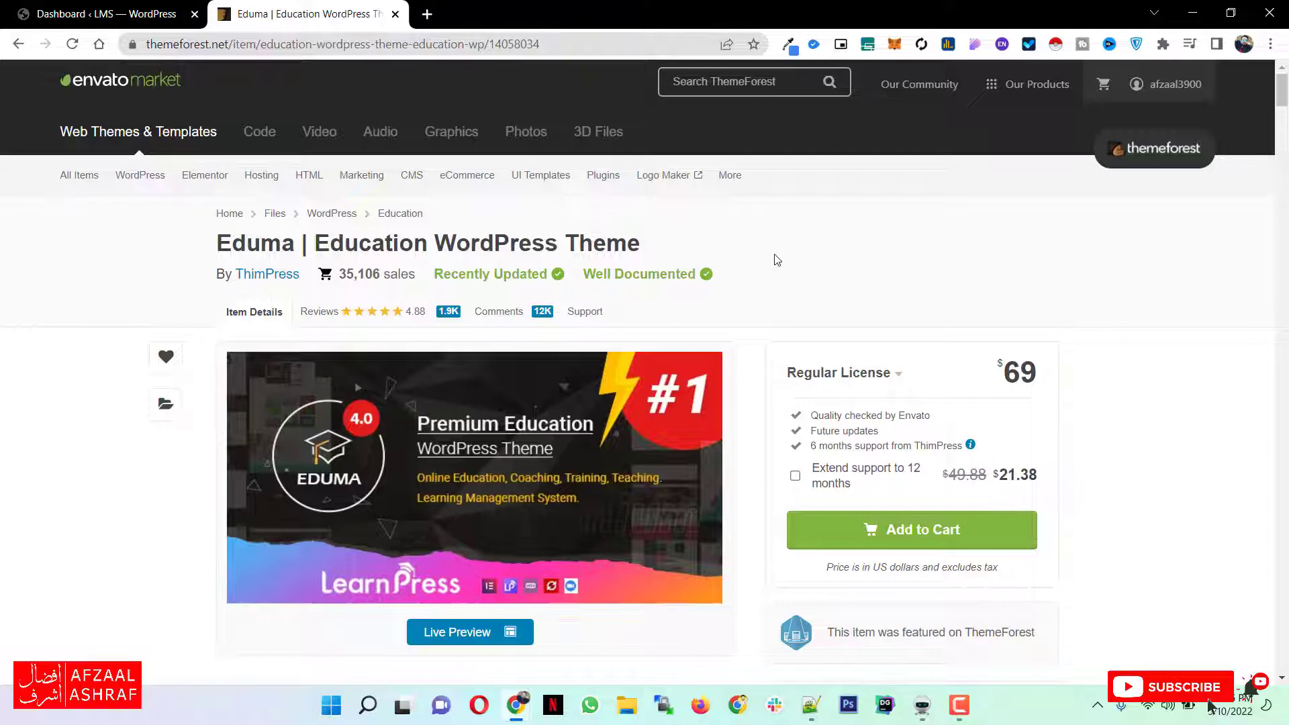
Open the Eduma theme's live preview in a separate browser tab and switch to it.
{"action": "scroll", "coordinate": [774, 260], "scroll_direction": "down", "scroll_amount": 1}
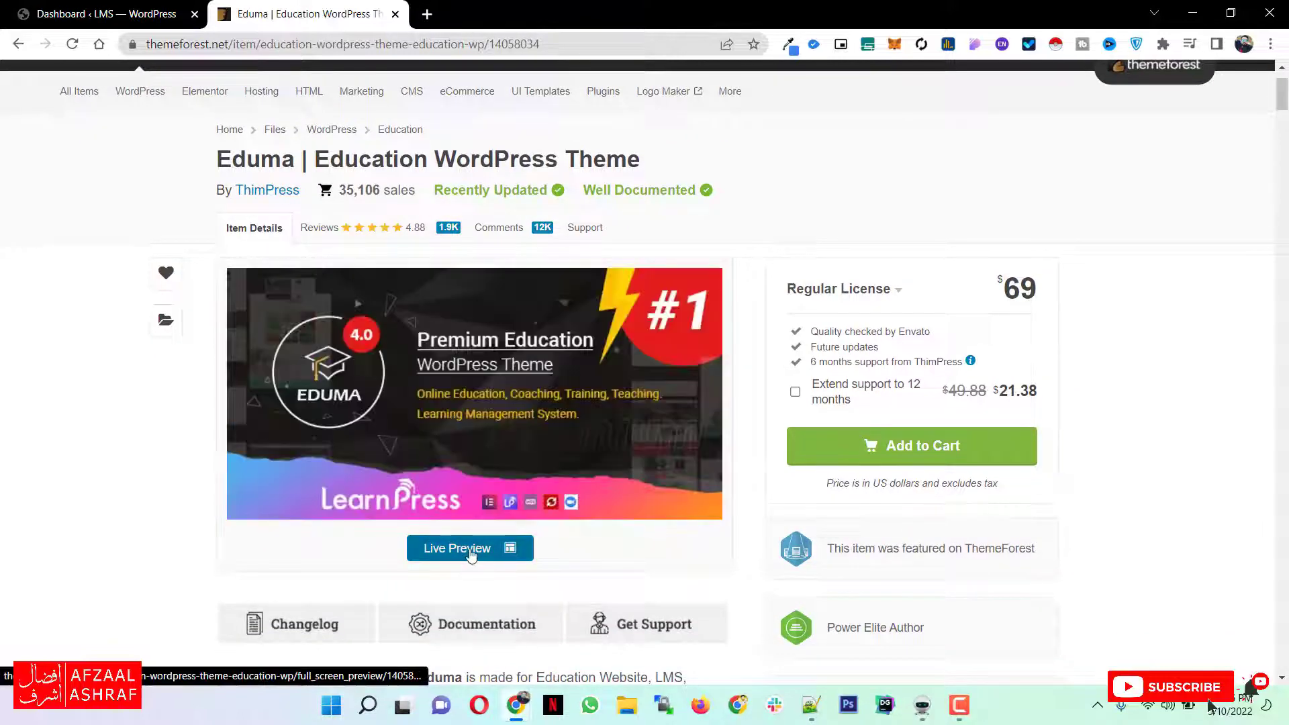
{"action": "right_click", "coordinate": [470, 555]}
{"action": "left_click", "coordinate": [523, 391]}
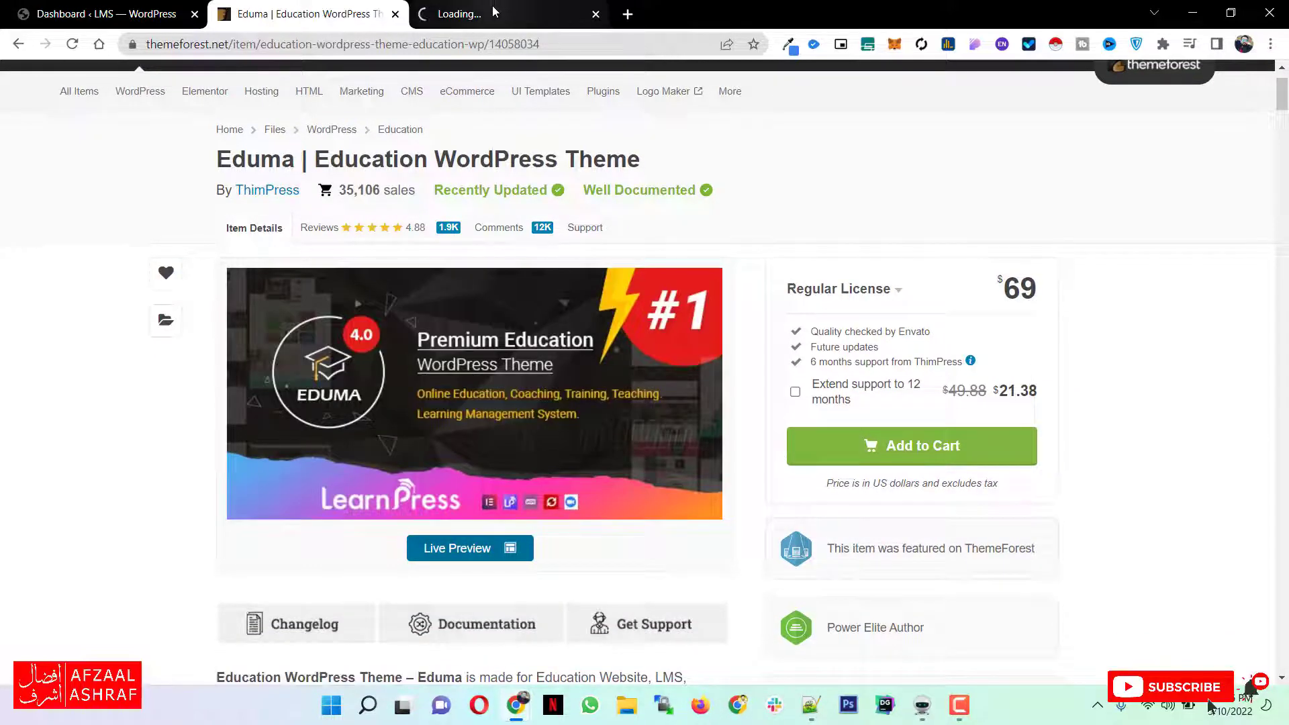
{"action": "left_click", "coordinate": [493, 11]}
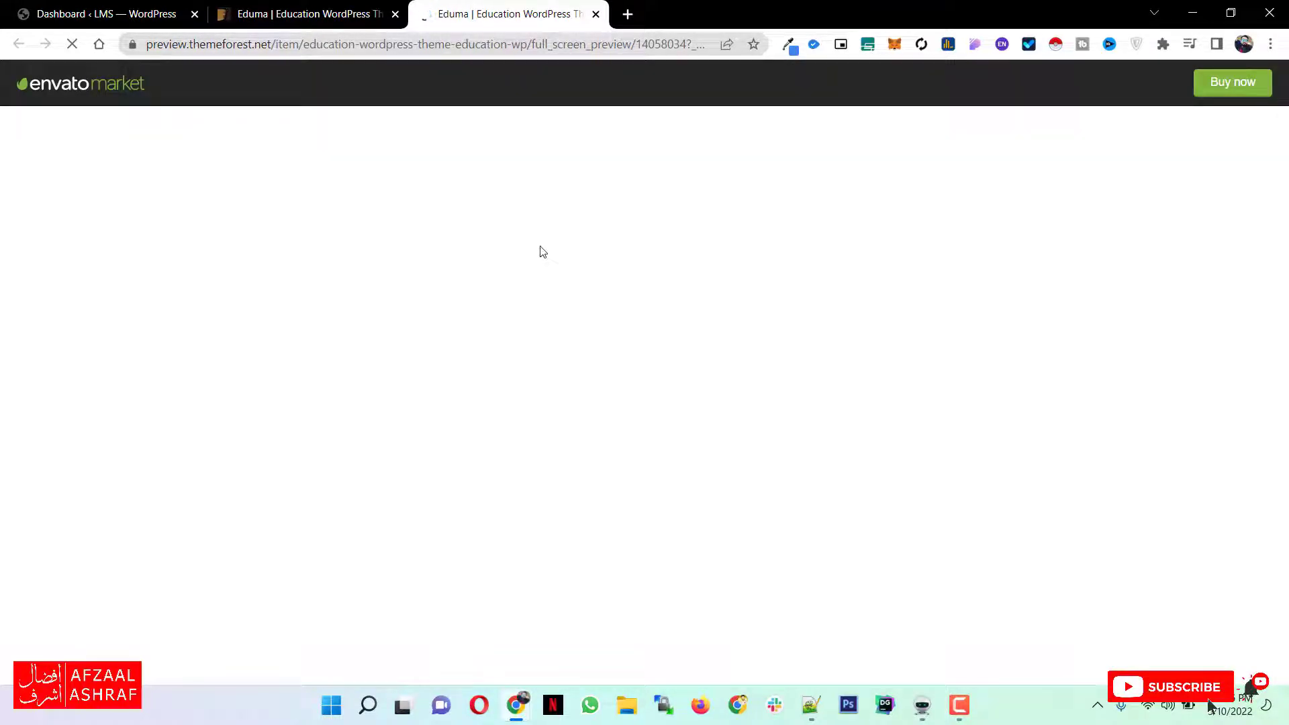
Return to the Eduma item page and review its description, compatibility details and demo images.
{"action": "left_click", "coordinate": [351, 10]}
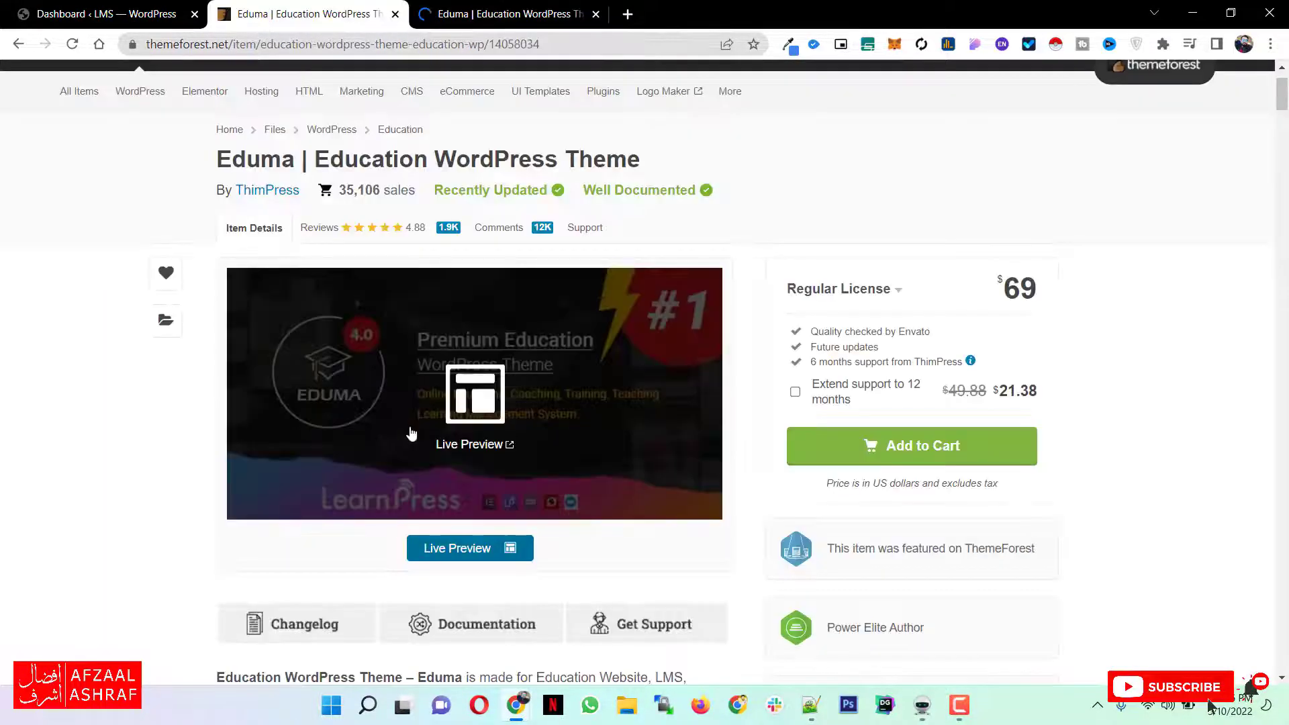
{"action": "scroll", "coordinate": [402, 403], "scroll_direction": "down", "scroll_amount": 7}
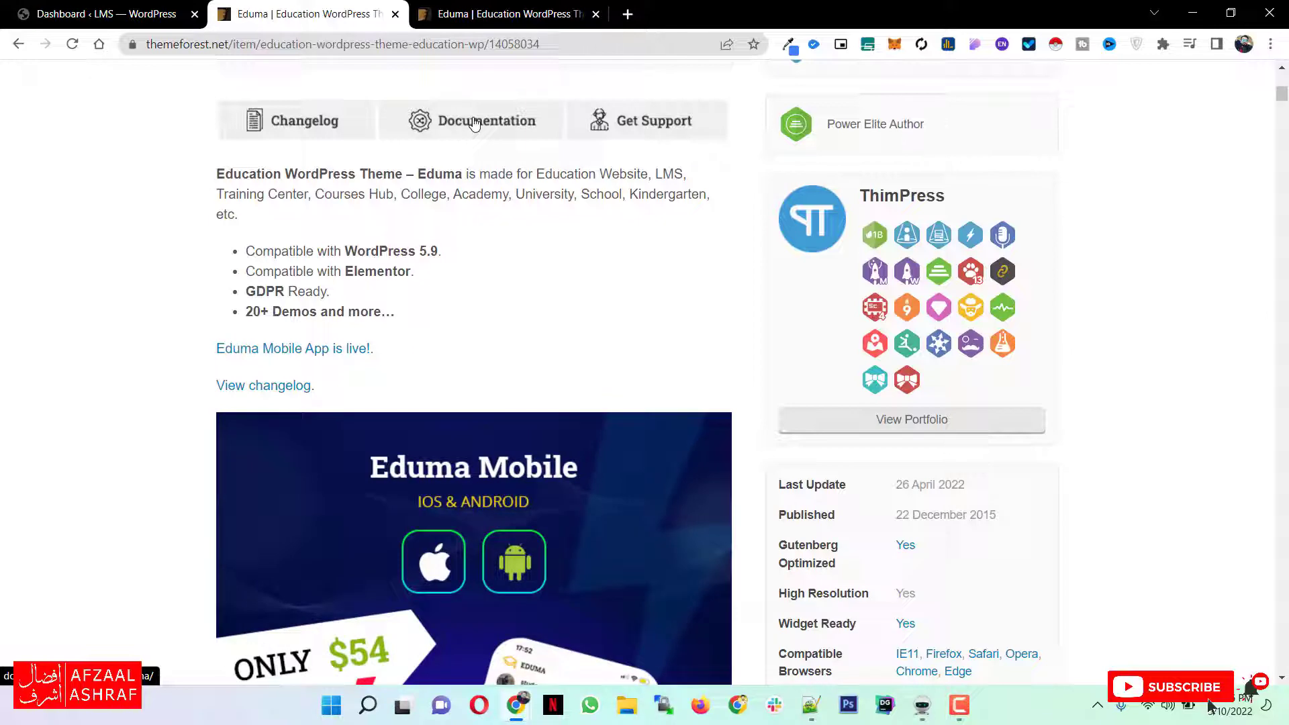
{"action": "scroll", "coordinate": [474, 123], "scroll_direction": "down", "scroll_amount": 10}
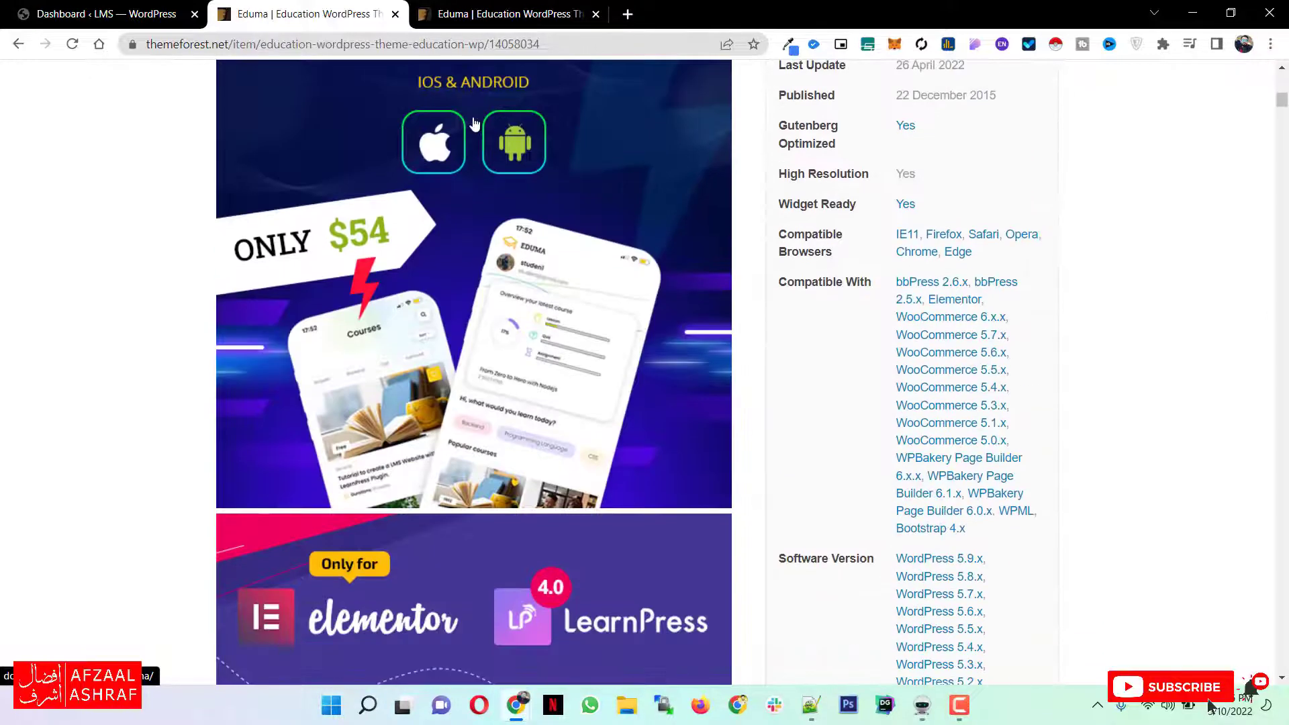
{"action": "scroll", "coordinate": [461, 119], "scroll_direction": "down", "scroll_amount": 1}
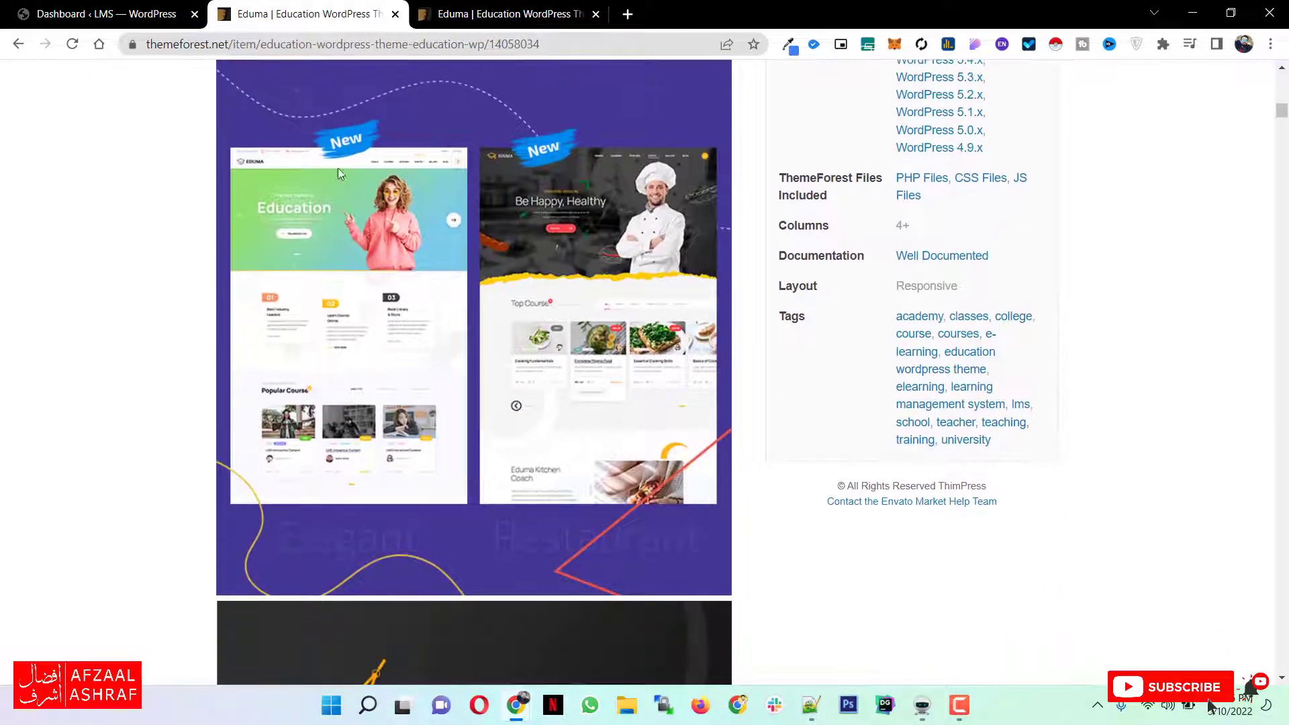
Browse the Live Demo gallery in the Eduma preview to examine the available demo designs.
{"action": "left_click", "coordinate": [474, 4]}
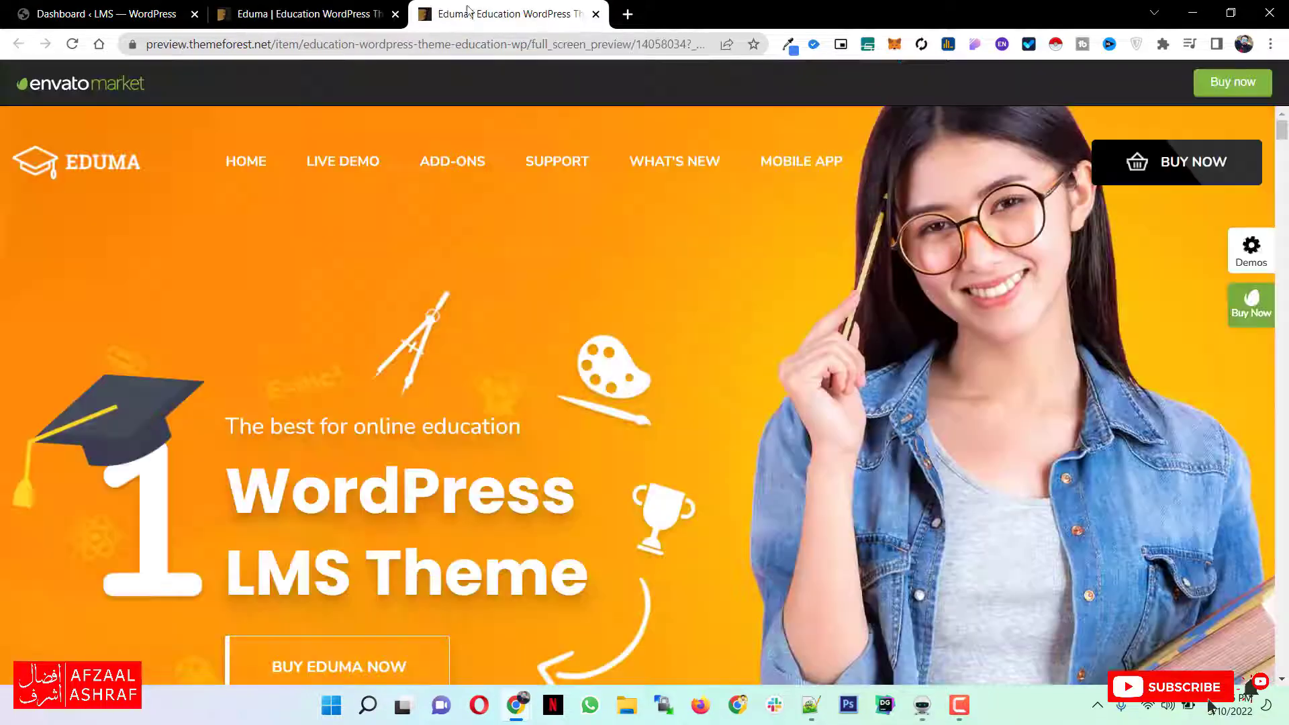
{"action": "left_click", "coordinate": [336, 164]}
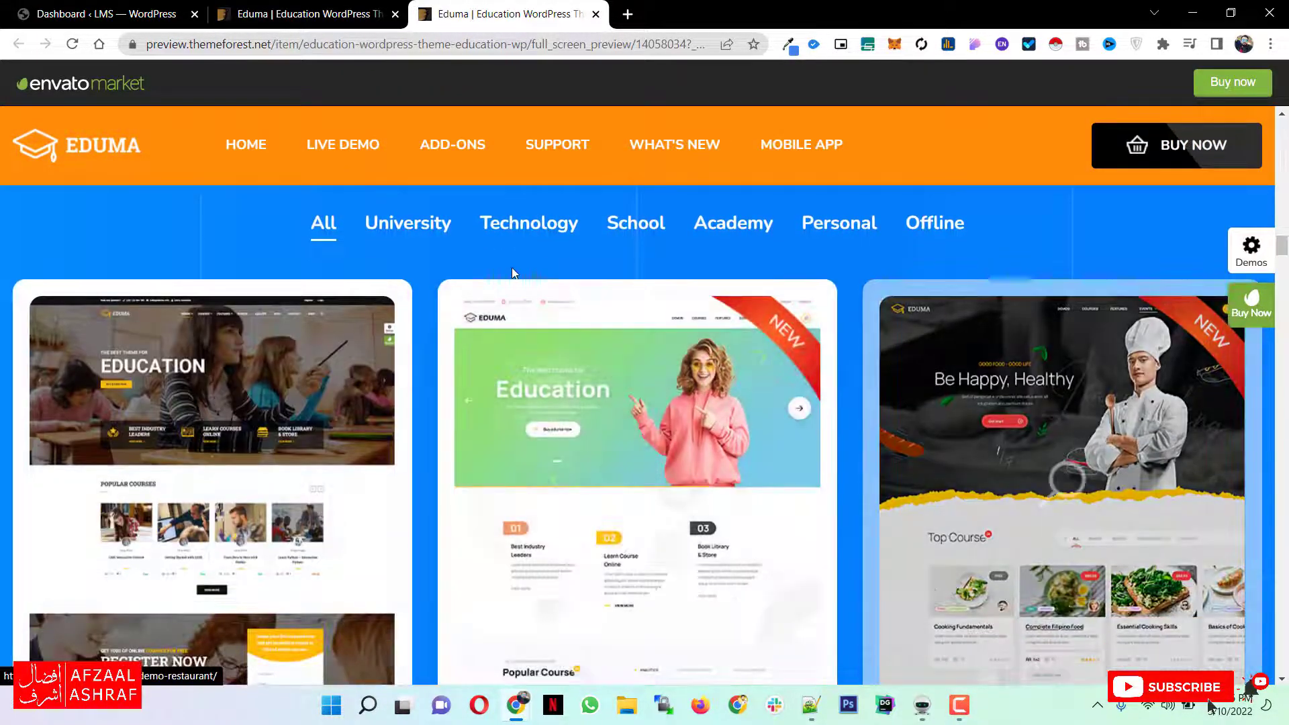
{"action": "scroll", "coordinate": [465, 337], "scroll_direction": "down", "scroll_amount": 12}
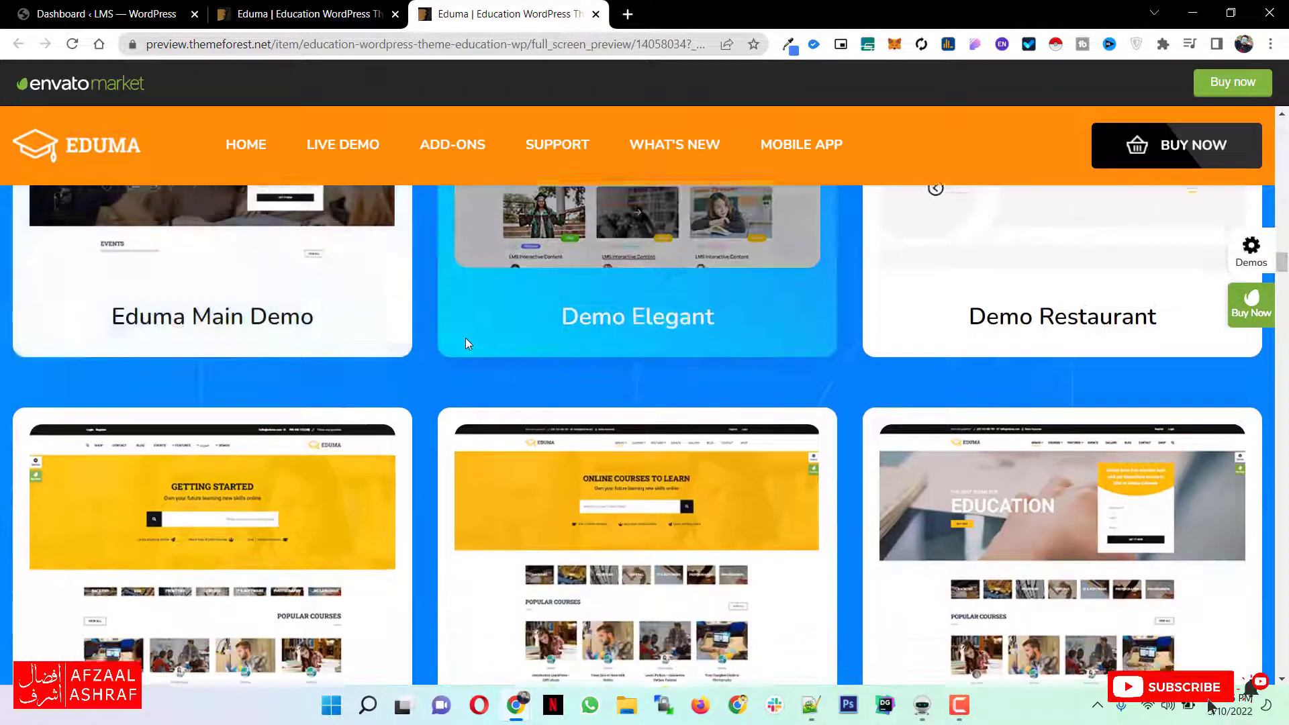
{"action": "scroll", "coordinate": [465, 337], "scroll_direction": "down", "scroll_amount": 5}
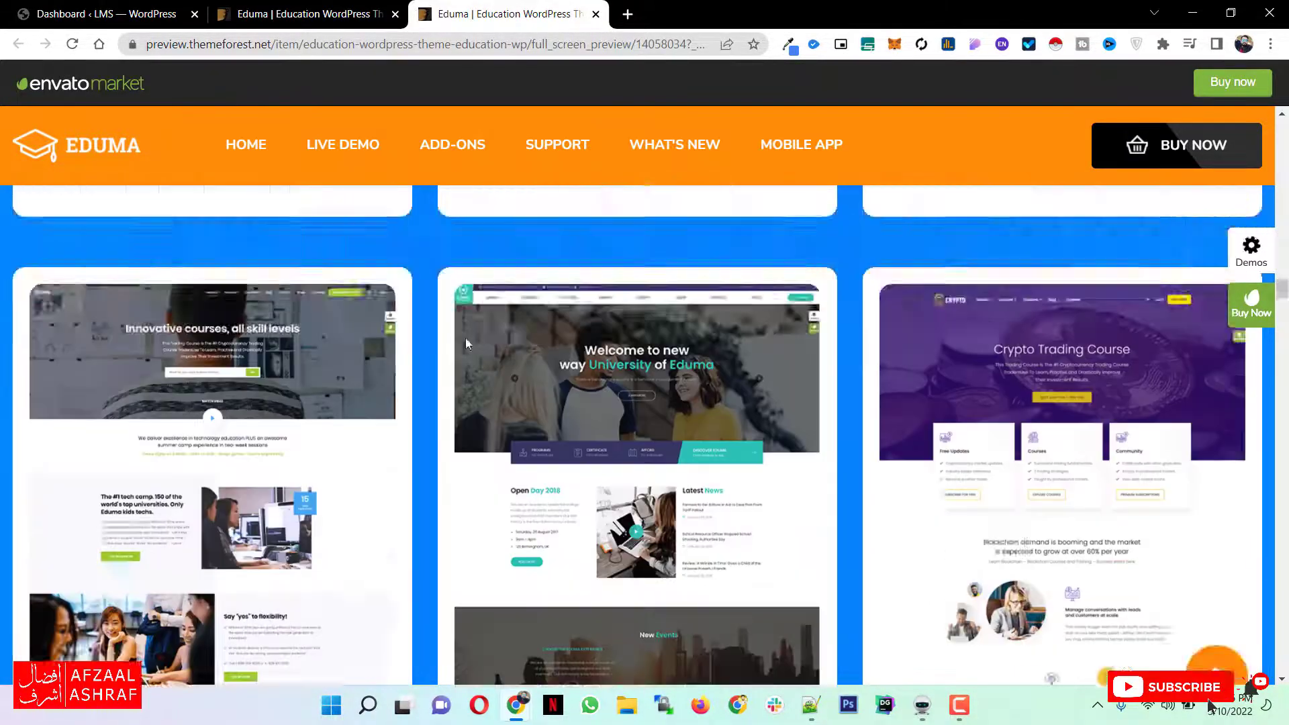
{"action": "scroll", "coordinate": [465, 337], "scroll_direction": "up", "scroll_amount": 20}
{"action": "scroll", "coordinate": [465, 342], "scroll_direction": "up", "scroll_amount": 6}
{"action": "scroll", "coordinate": [465, 343], "scroll_direction": "down", "scroll_amount": 12}
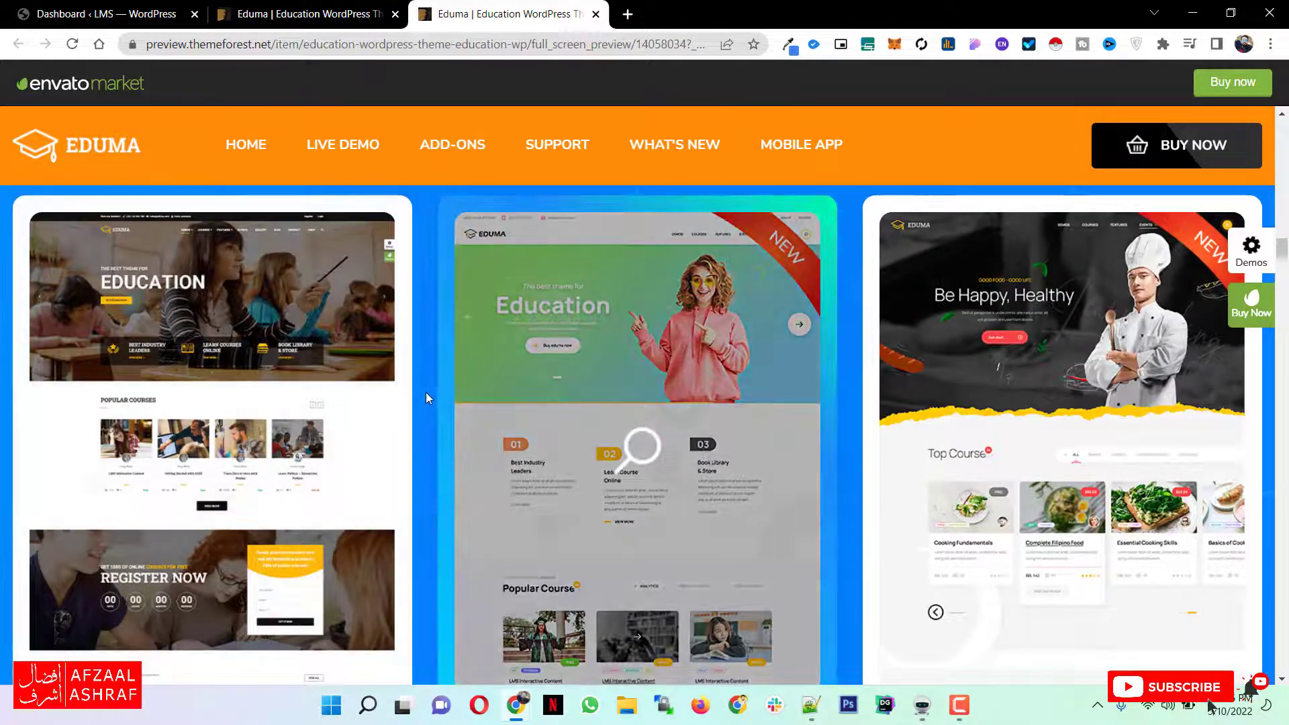
{"action": "scroll", "coordinate": [426, 392], "scroll_direction": "up", "scroll_amount": 3}
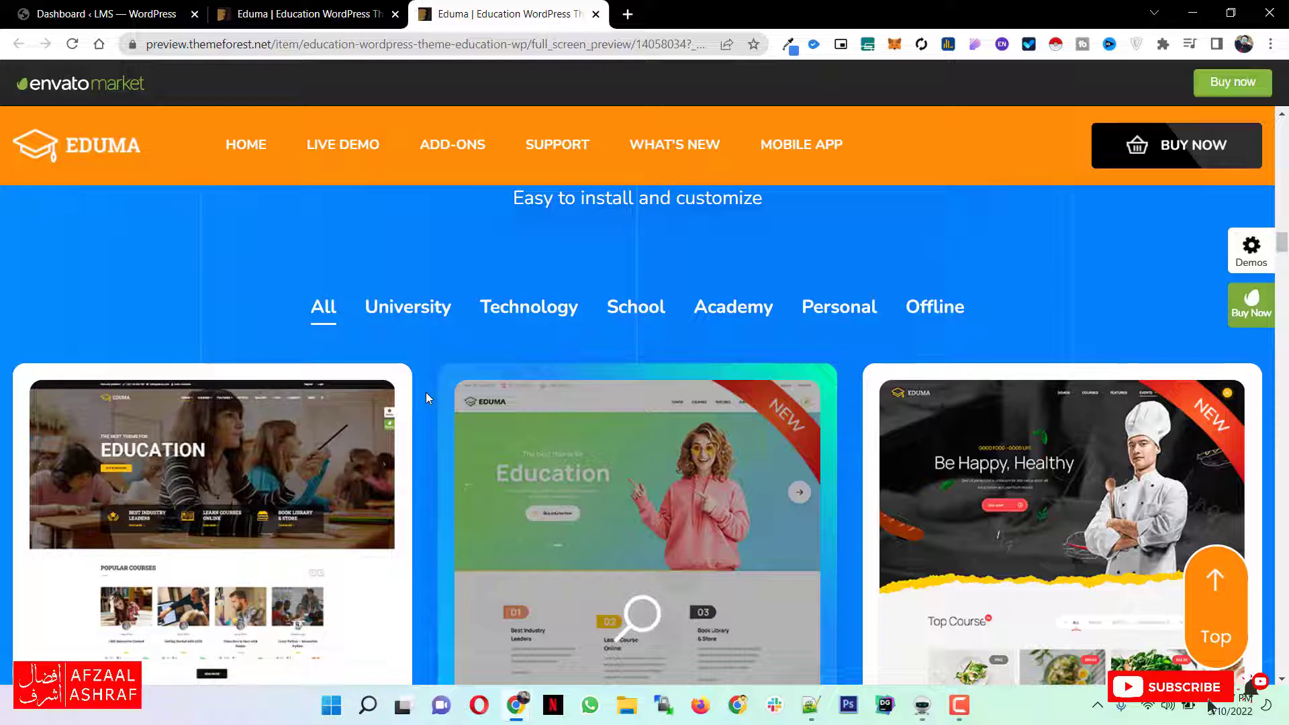
Close the Eduma preview and ThemeForest item pages and look over the WordPress dashboard.
{"action": "left_click", "coordinate": [595, 13]}
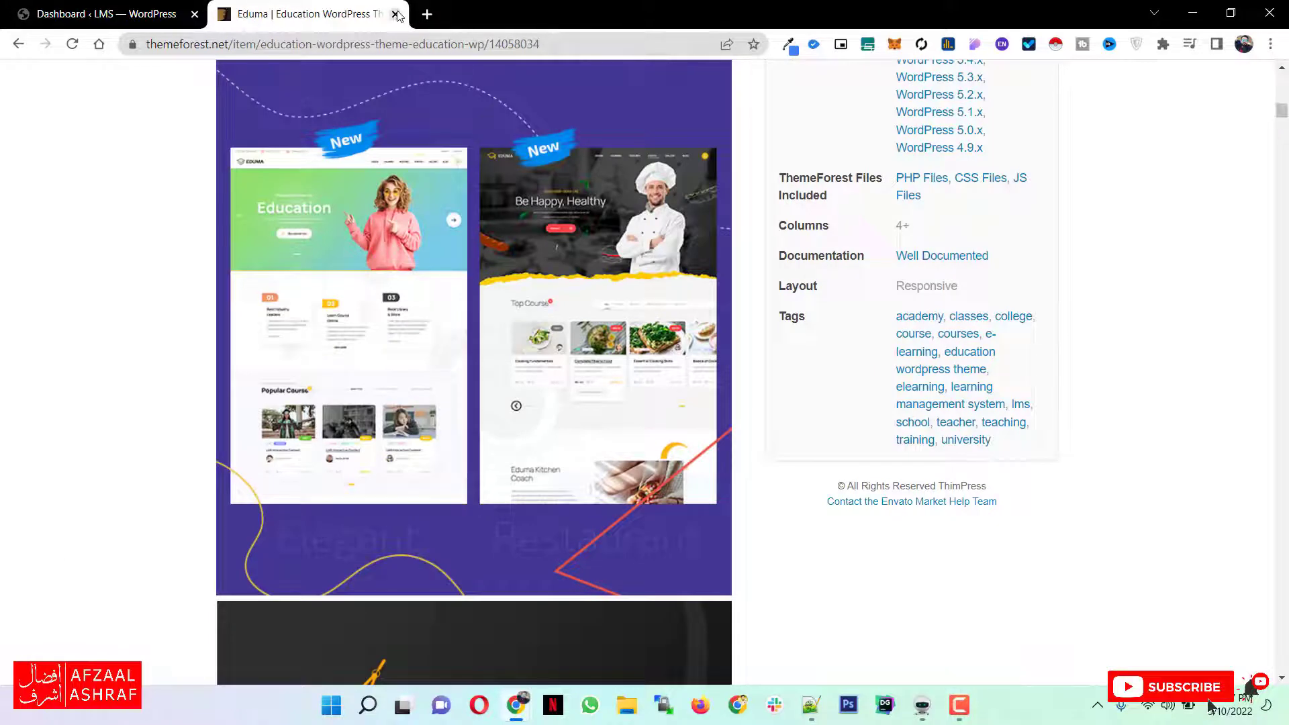
{"action": "left_click", "coordinate": [395, 14]}
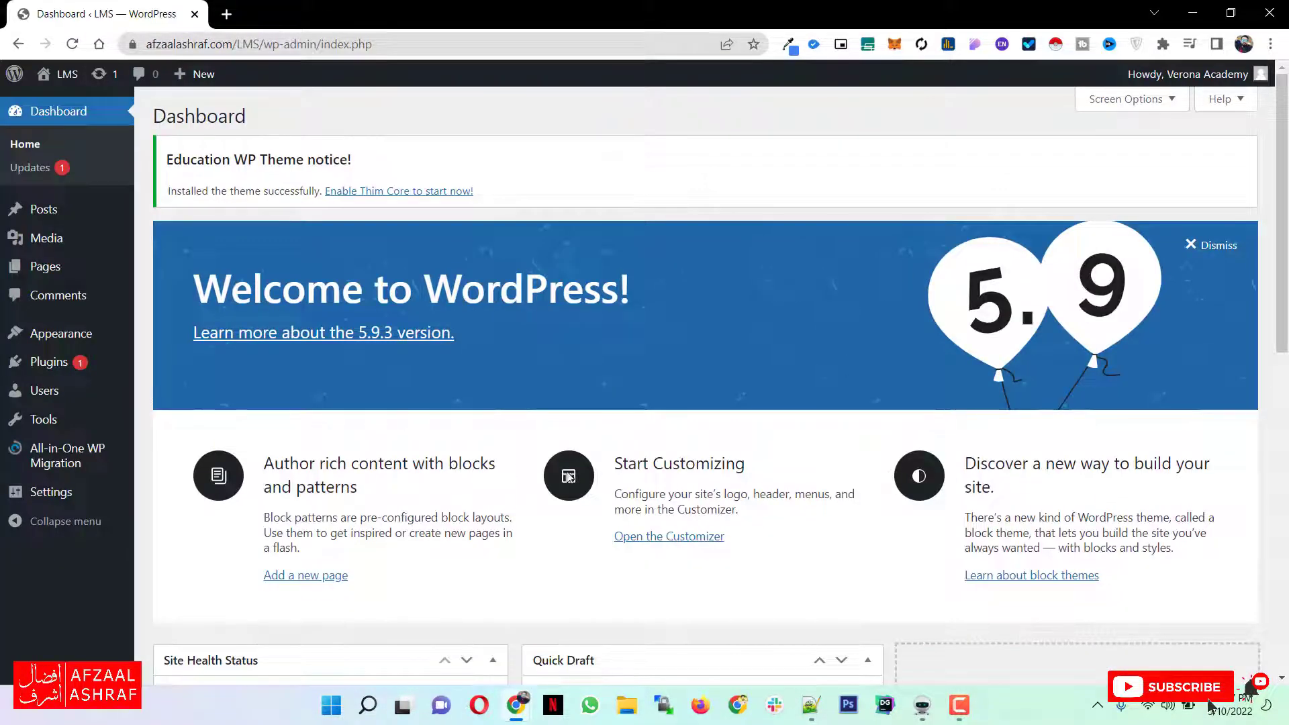
{"action": "scroll", "coordinate": [662, 374], "scroll_direction": "down", "scroll_amount": 6}
{"action": "scroll", "coordinate": [662, 374], "scroll_direction": "up", "scroll_amount": 6}
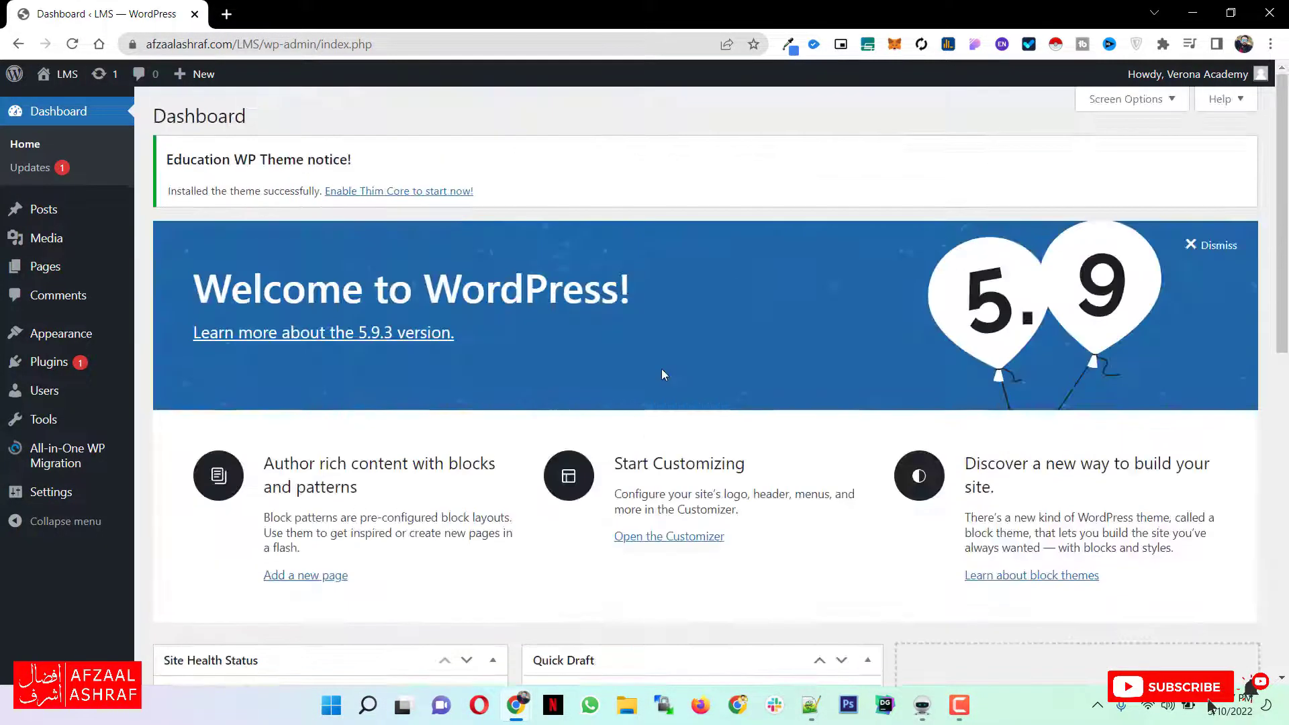
Show the upload form for adding a new WordPress theme from a .zip file.
{"action": "left_click", "coordinate": [148, 334]}
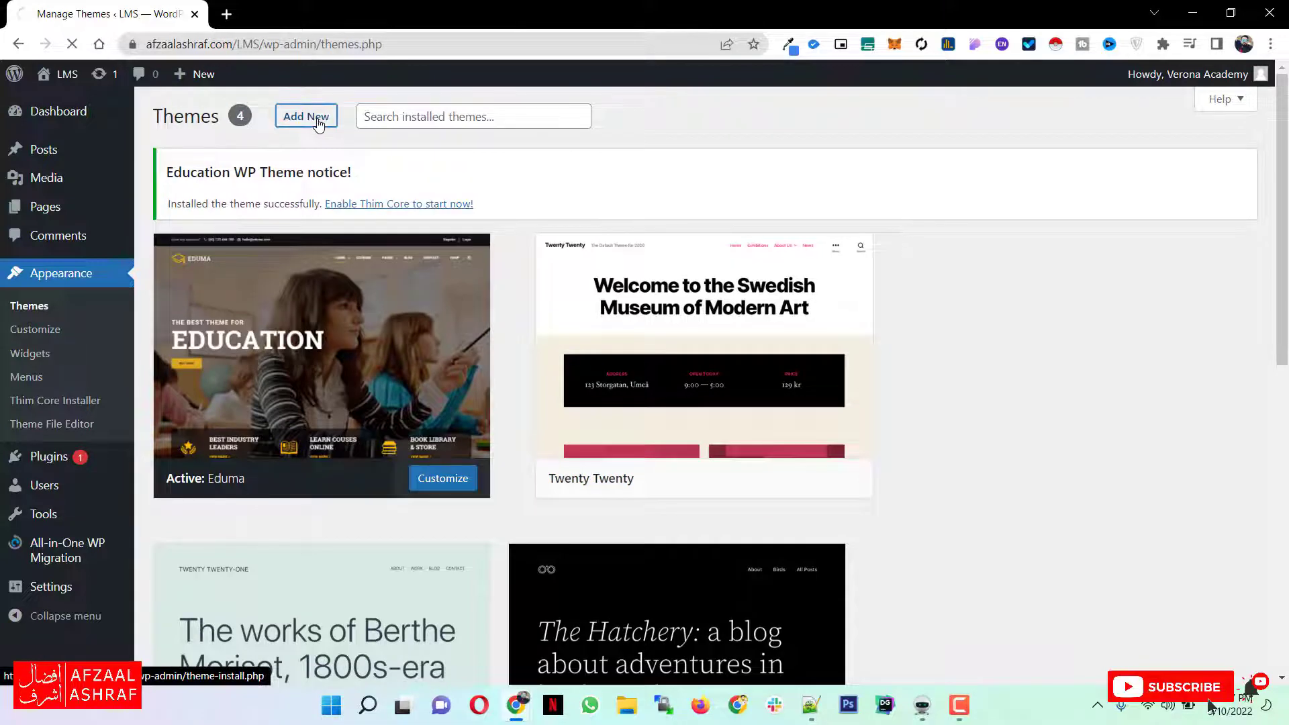
{"action": "left_click", "coordinate": [318, 124]}
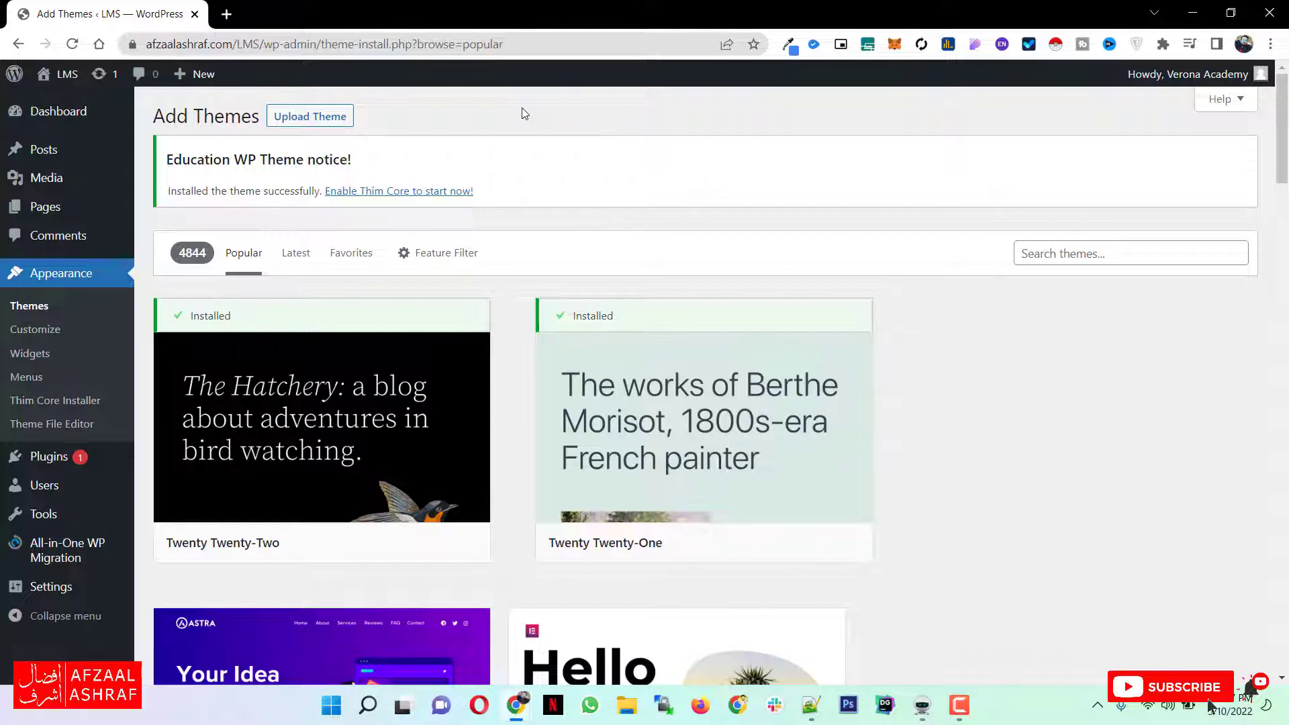
{"action": "left_click", "coordinate": [309, 116]}
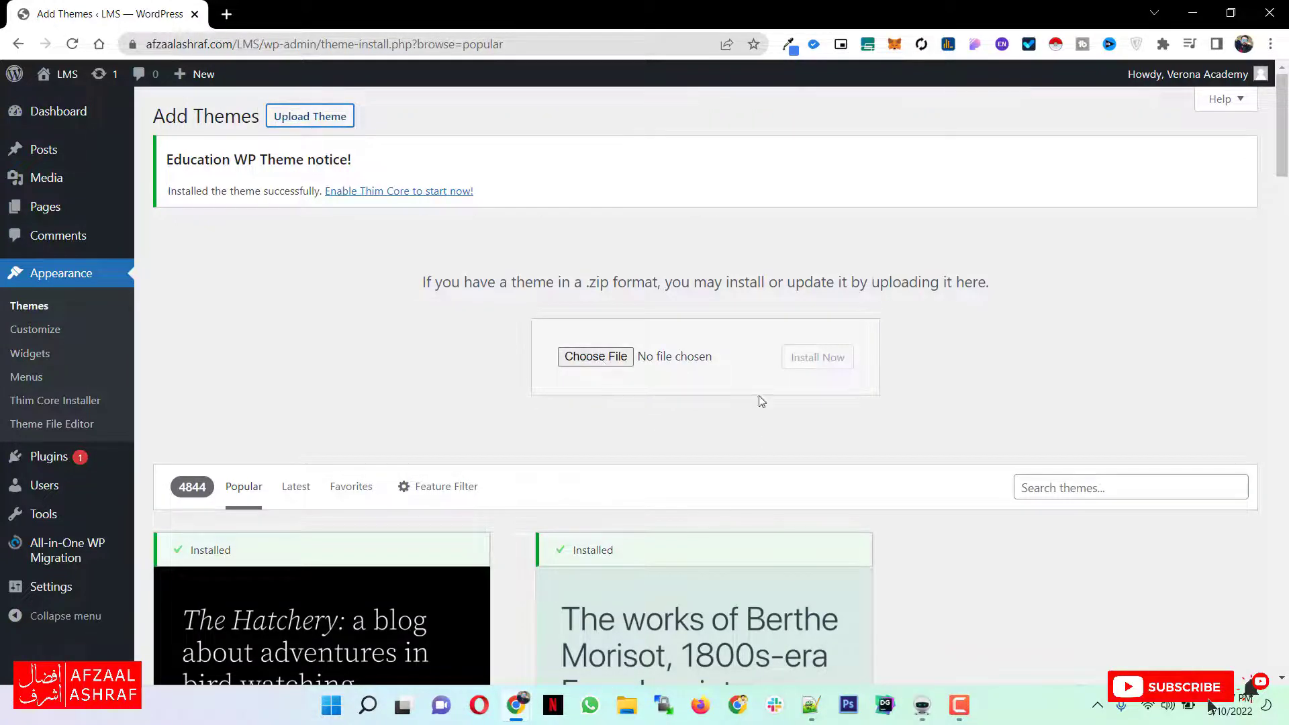
Install and activate the Thim Core plugin for the Eduma theme through the Thim Core Installer.
{"action": "left_click", "coordinate": [37, 308]}
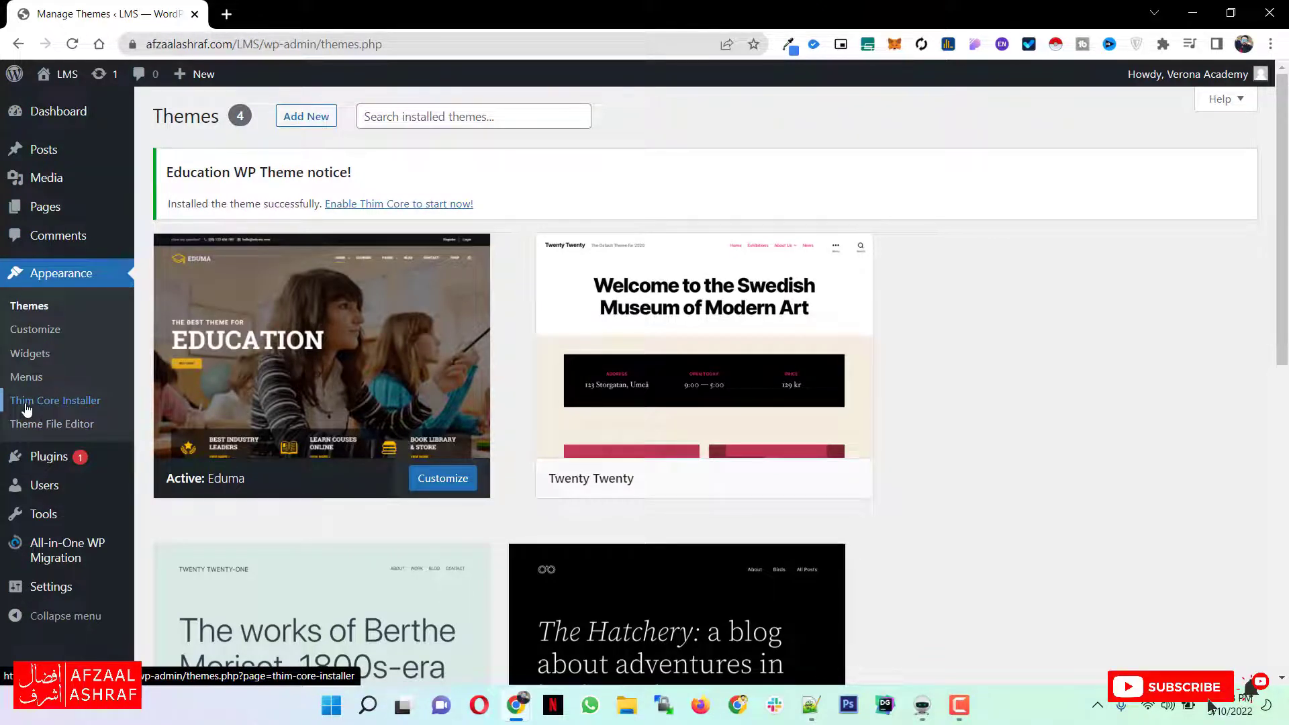
{"action": "left_click", "coordinate": [59, 405]}
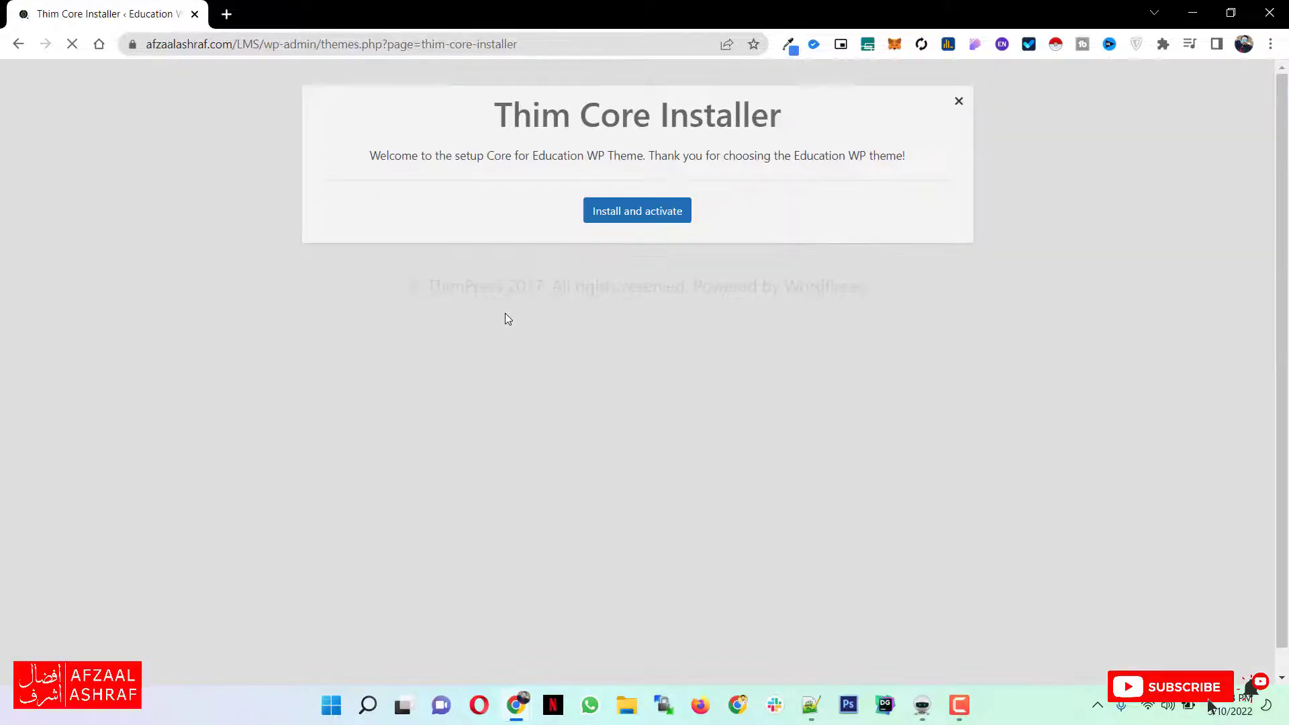
{"action": "left_click", "coordinate": [621, 212]}
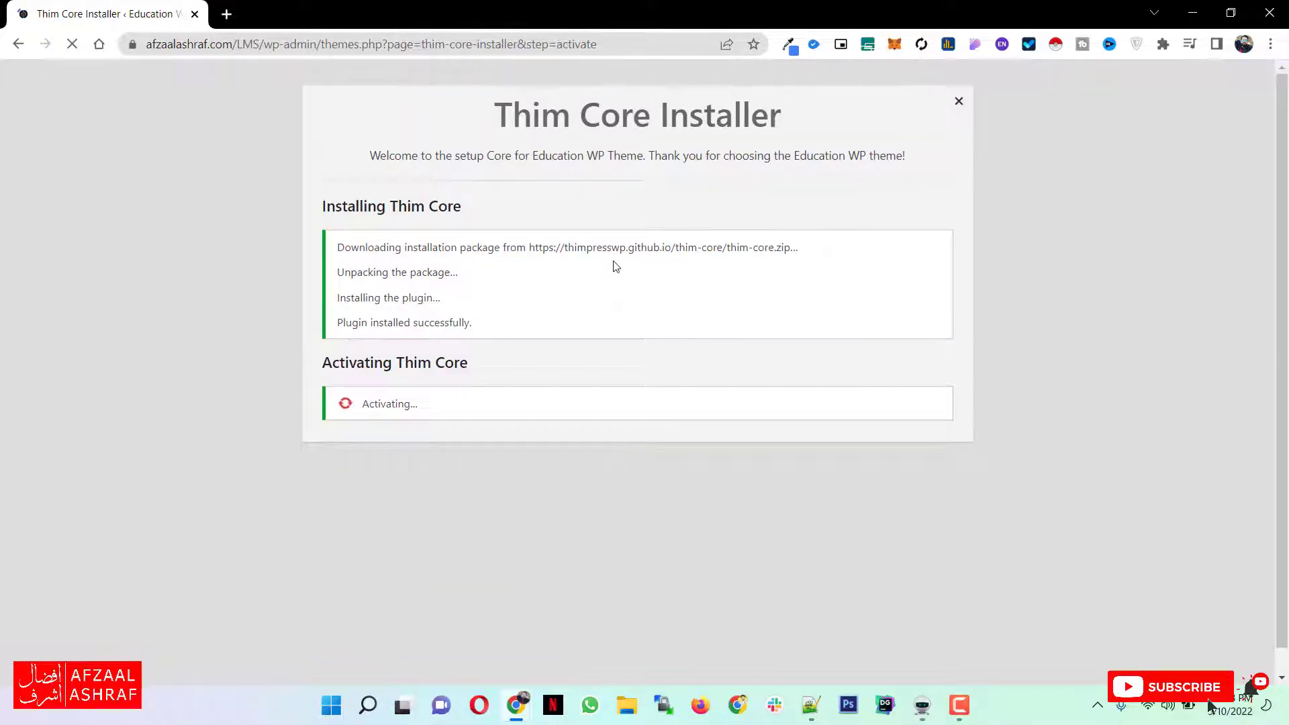
{"action": "left_click_drag", "start_coordinate": [513, 122], "coordinate": [775, 123]}
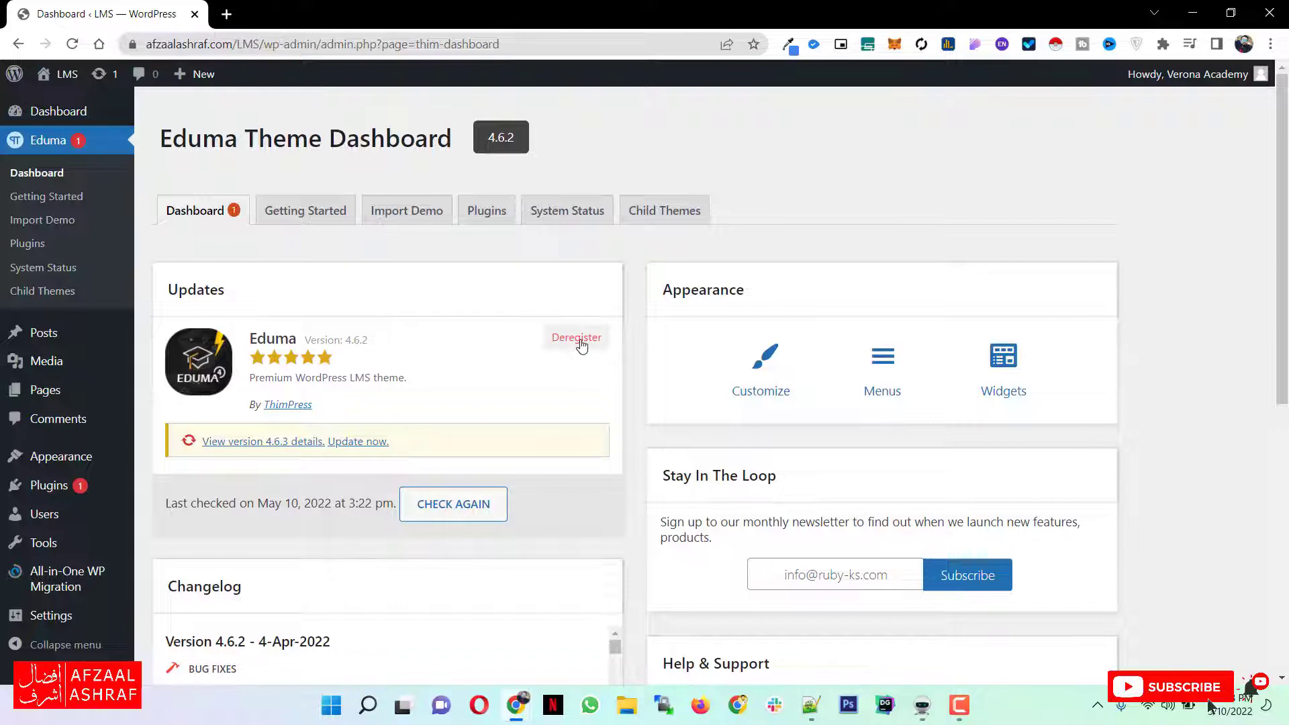
Start the Eduma Getting Started wizard and set the website name to Learning Management System.
{"action": "left_click", "coordinate": [305, 211]}
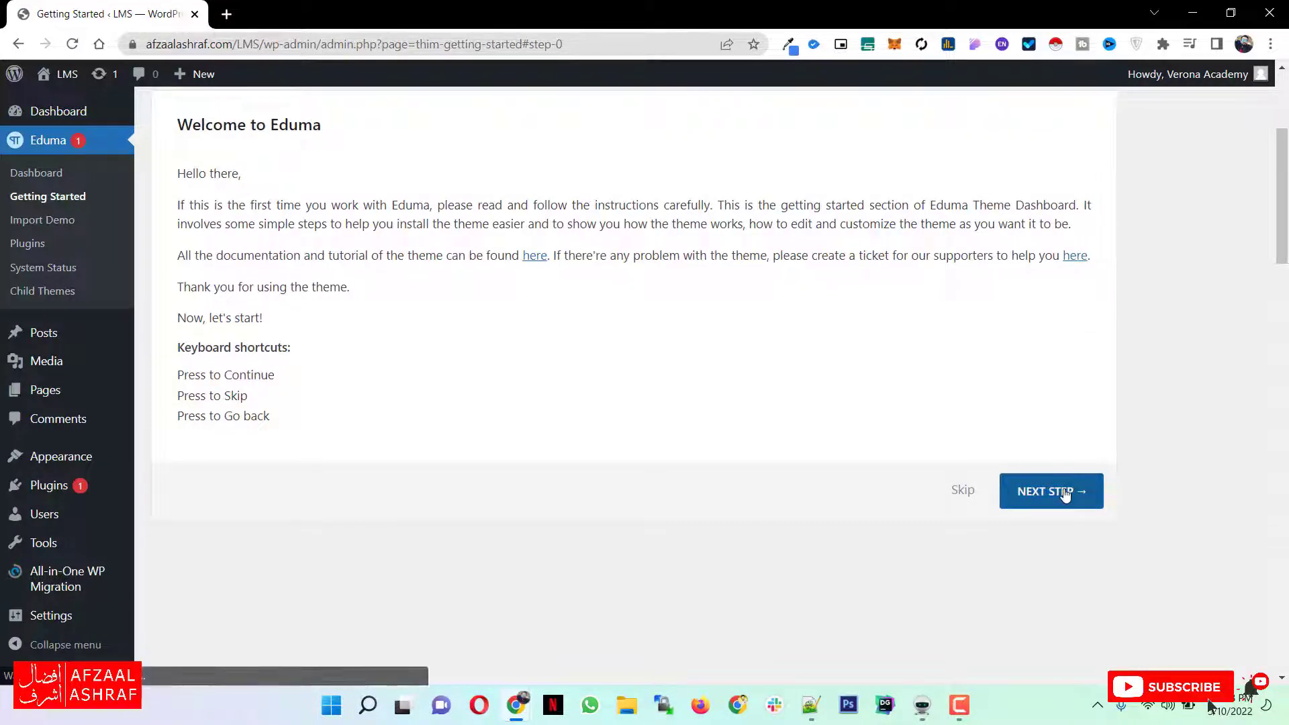
{"action": "left_click", "coordinate": [1064, 489]}
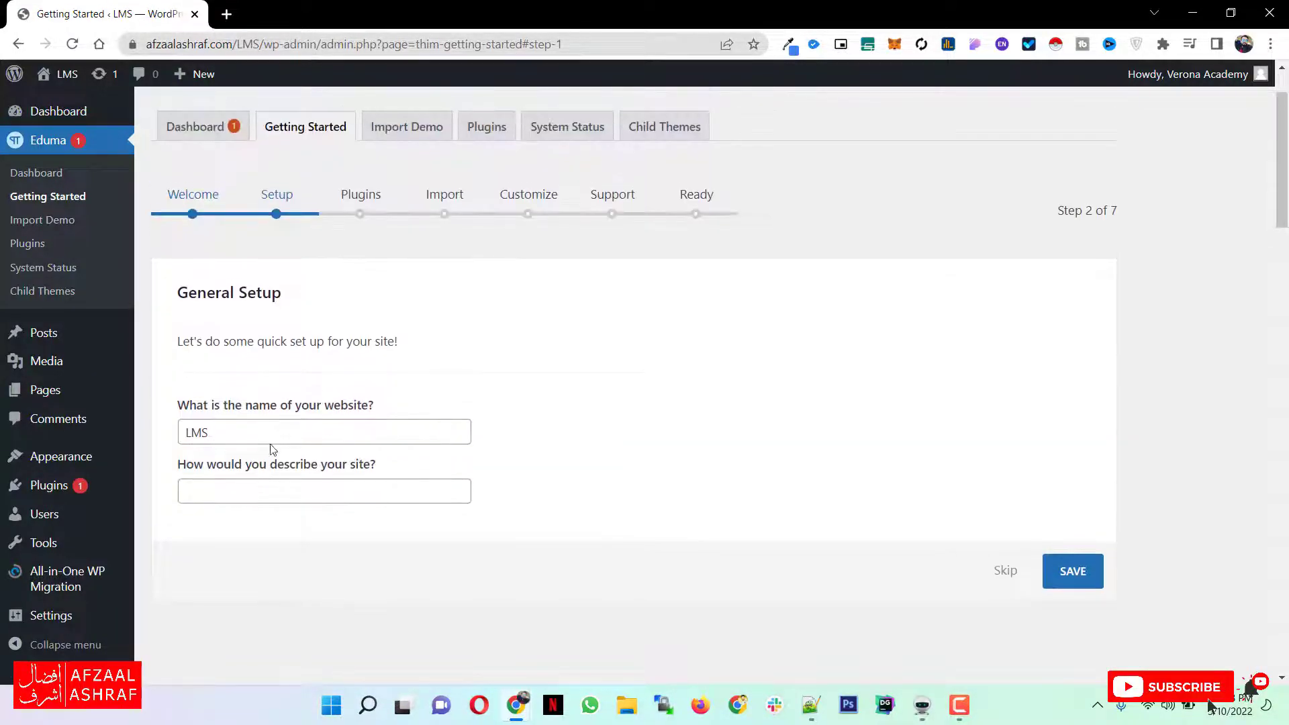
{"action": "left_click_drag", "start_coordinate": [272, 436], "coordinate": [80, 485]}
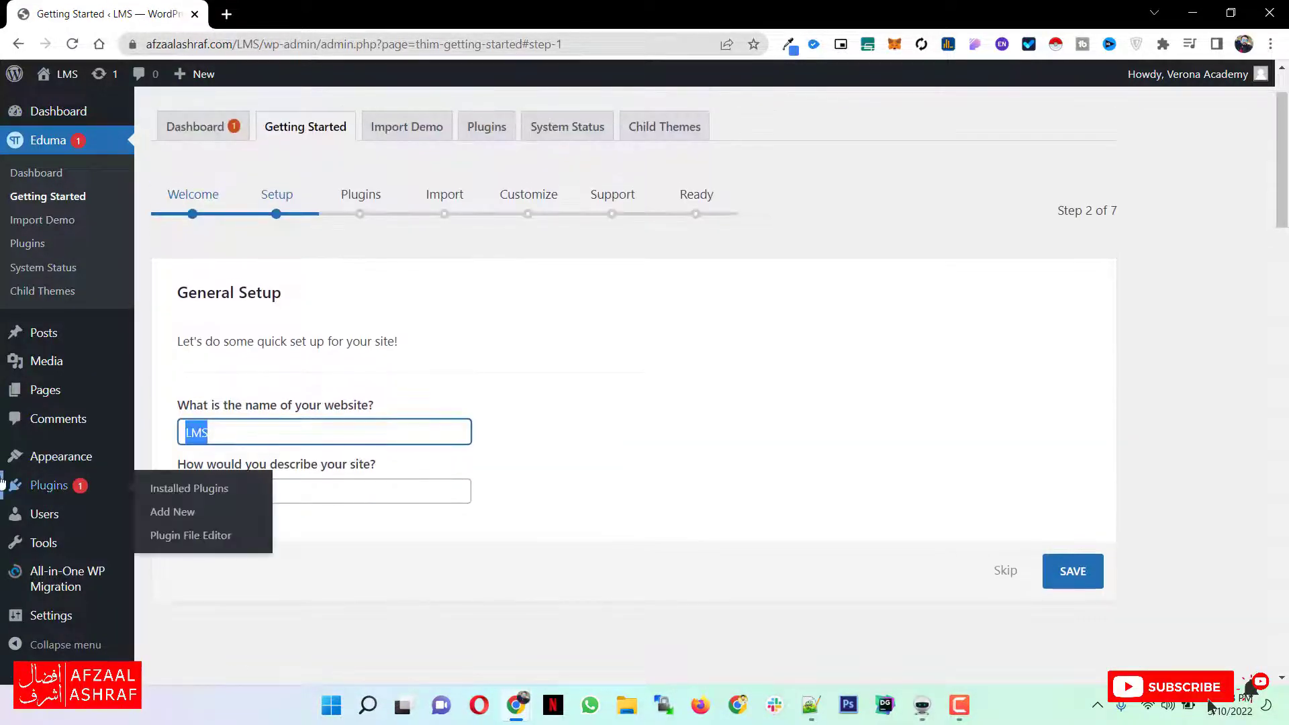
{"action": "type", "text": "Le"}
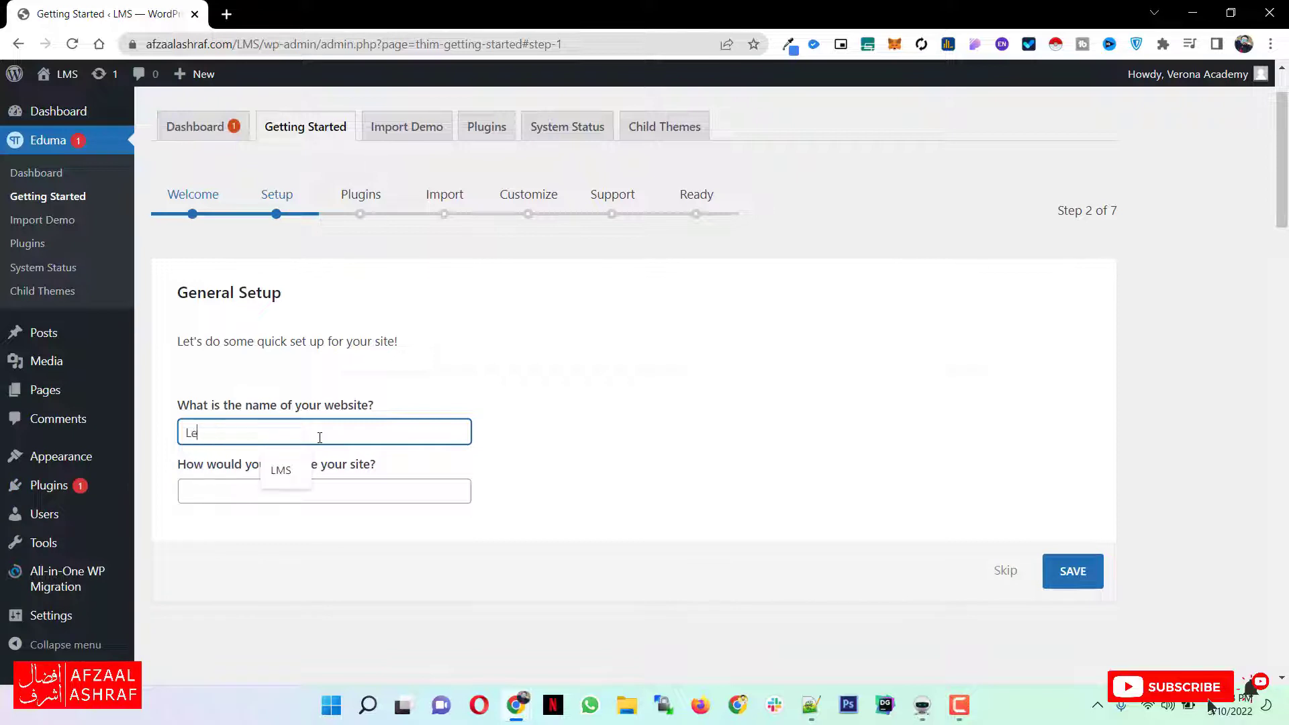
{"action": "type", "text": "arning Mana"}
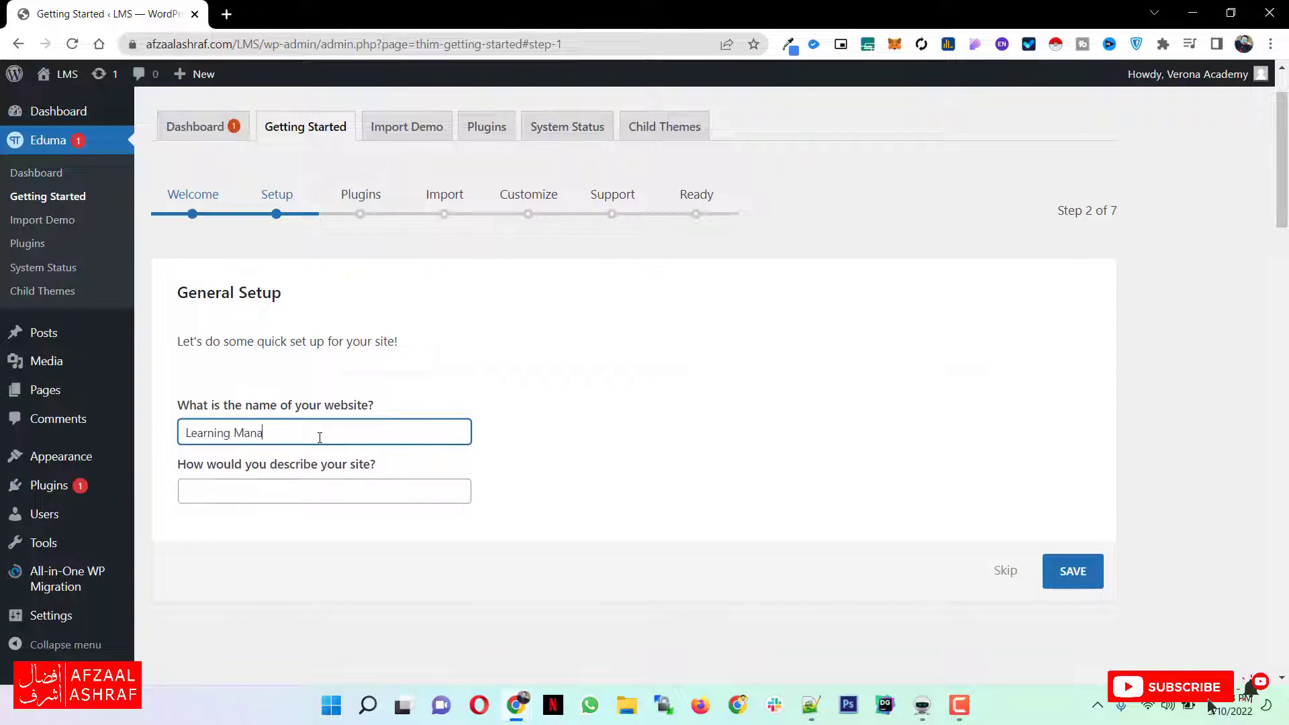
{"action": "type", "text": "gement System"}
Copy the website name into the site description and save the General Setup.
{"action": "key", "text": "ctrl+a"}
{"action": "key", "text": "ctrl+c"}
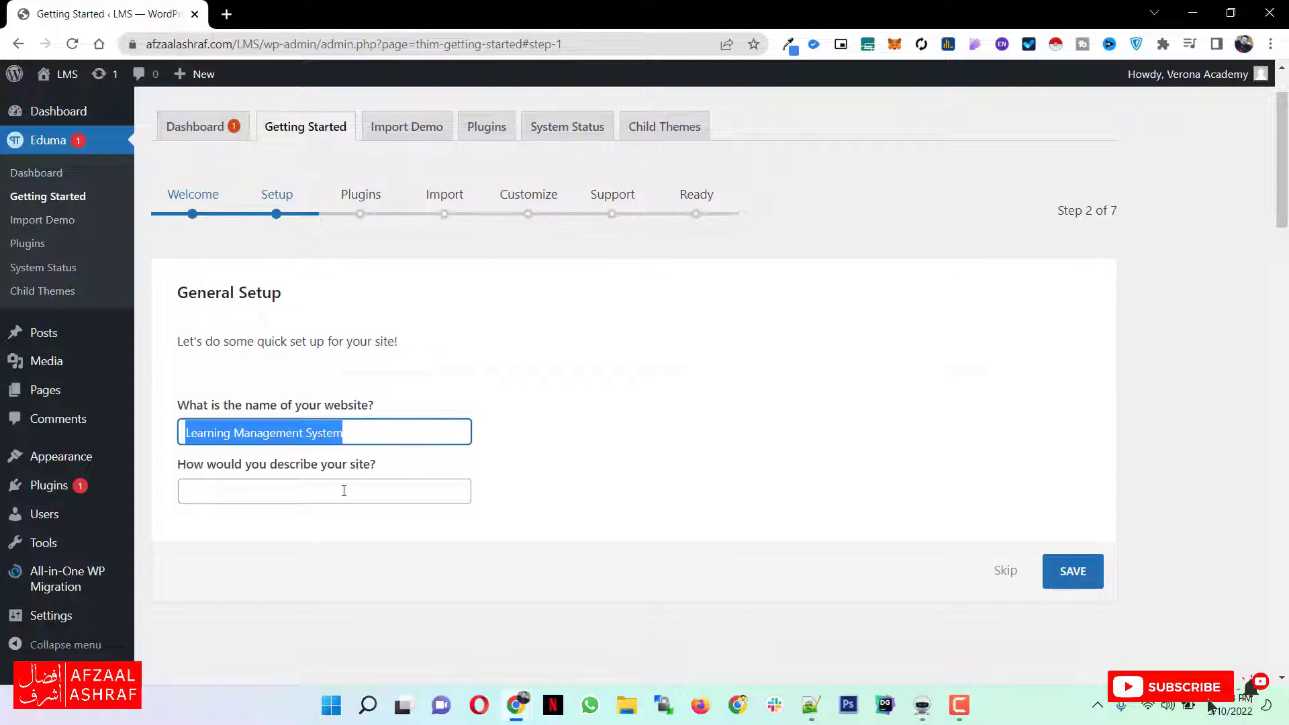
{"action": "left_click", "coordinate": [344, 491]}
{"action": "key", "text": "ctrl+v"}
{"action": "left_click", "coordinate": [1066, 583]}
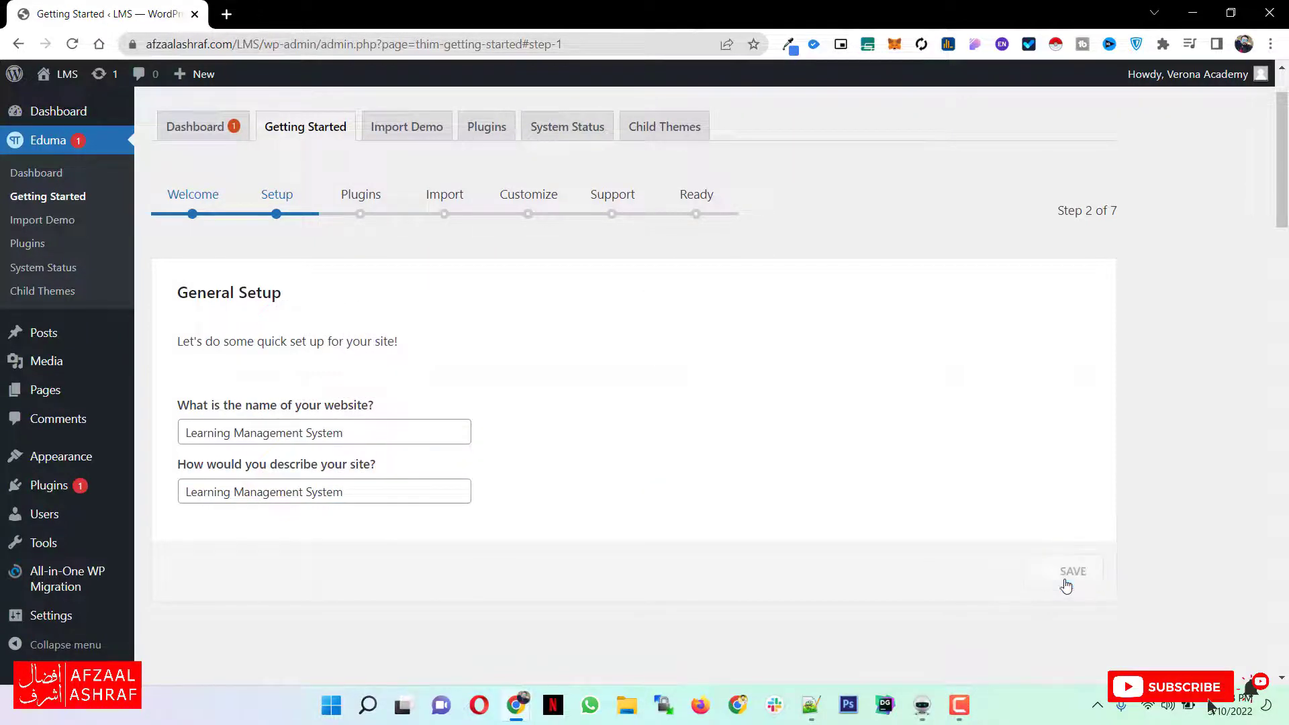
Review the required and recommended plugins for Eduma, then install and activate all of them, from LearnPress to Thim Portfolio.
{"action": "scroll", "coordinate": [514, 400], "scroll_direction": "down", "scroll_amount": 4}
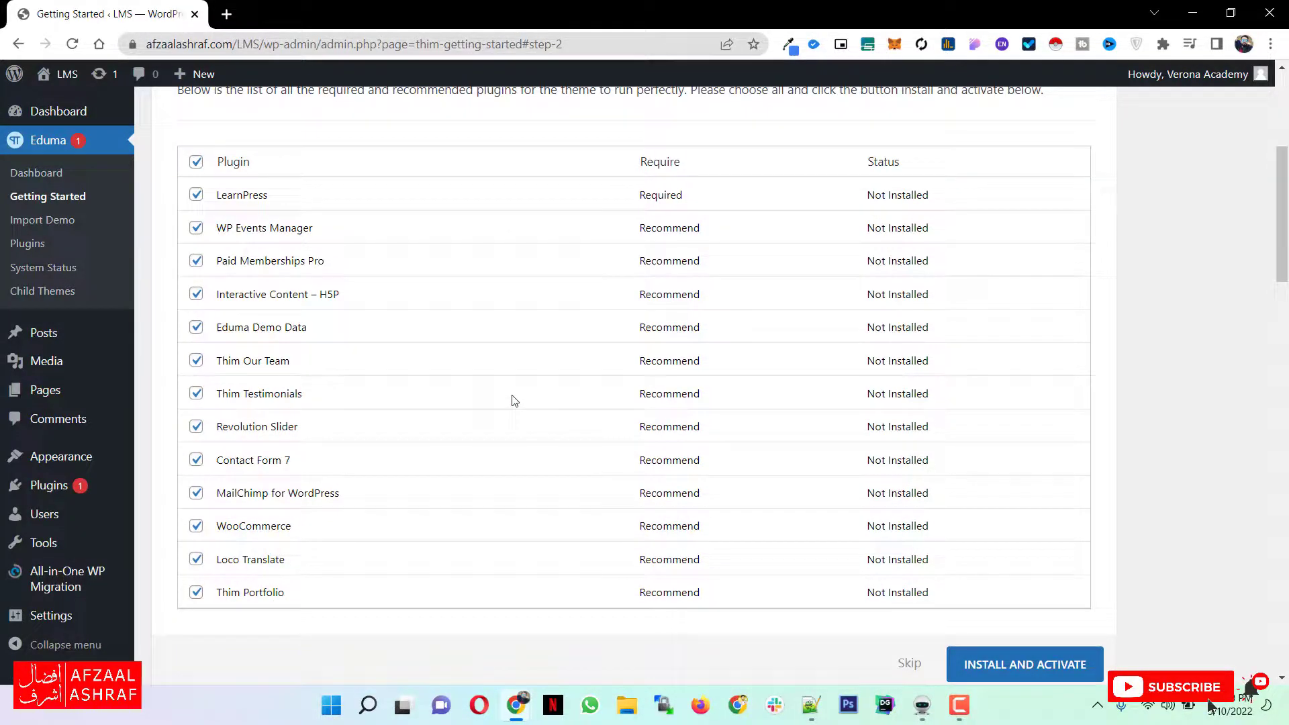
{"action": "scroll", "coordinate": [514, 400], "scroll_direction": "up", "scroll_amount": 3}
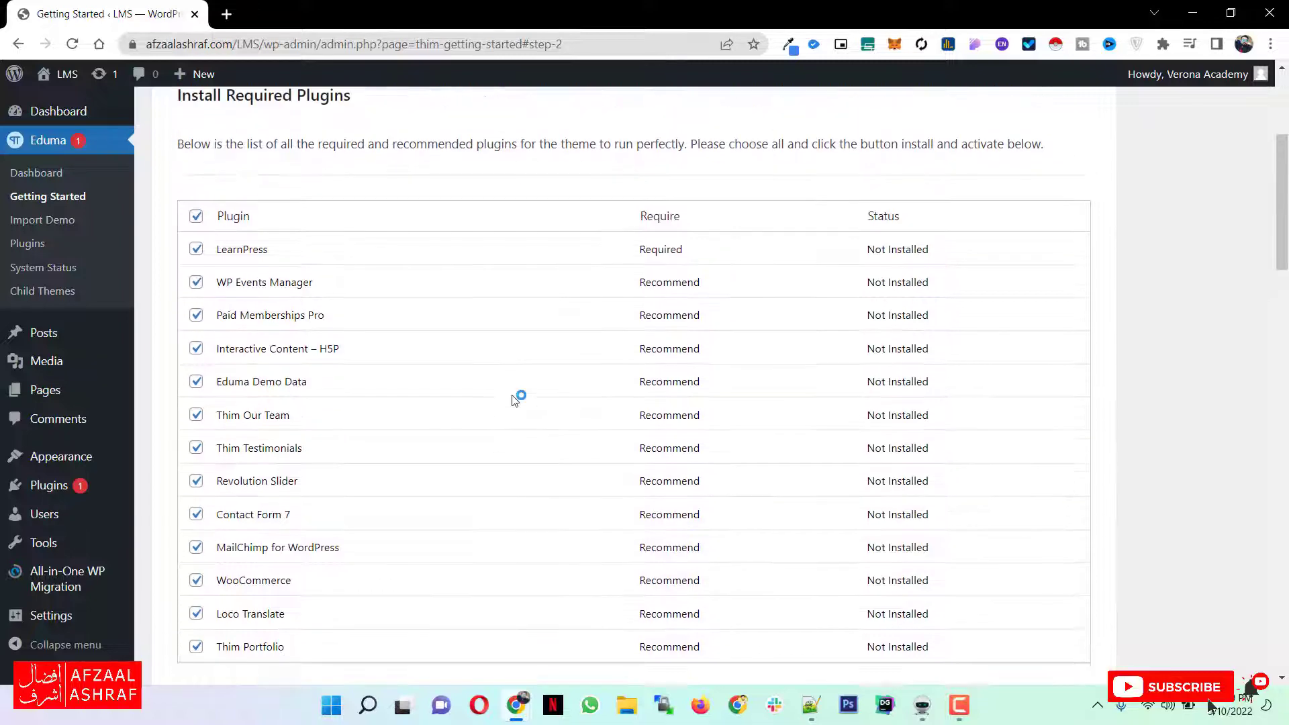
{"action": "scroll", "coordinate": [470, 242], "scroll_direction": "up", "scroll_amount": 2}
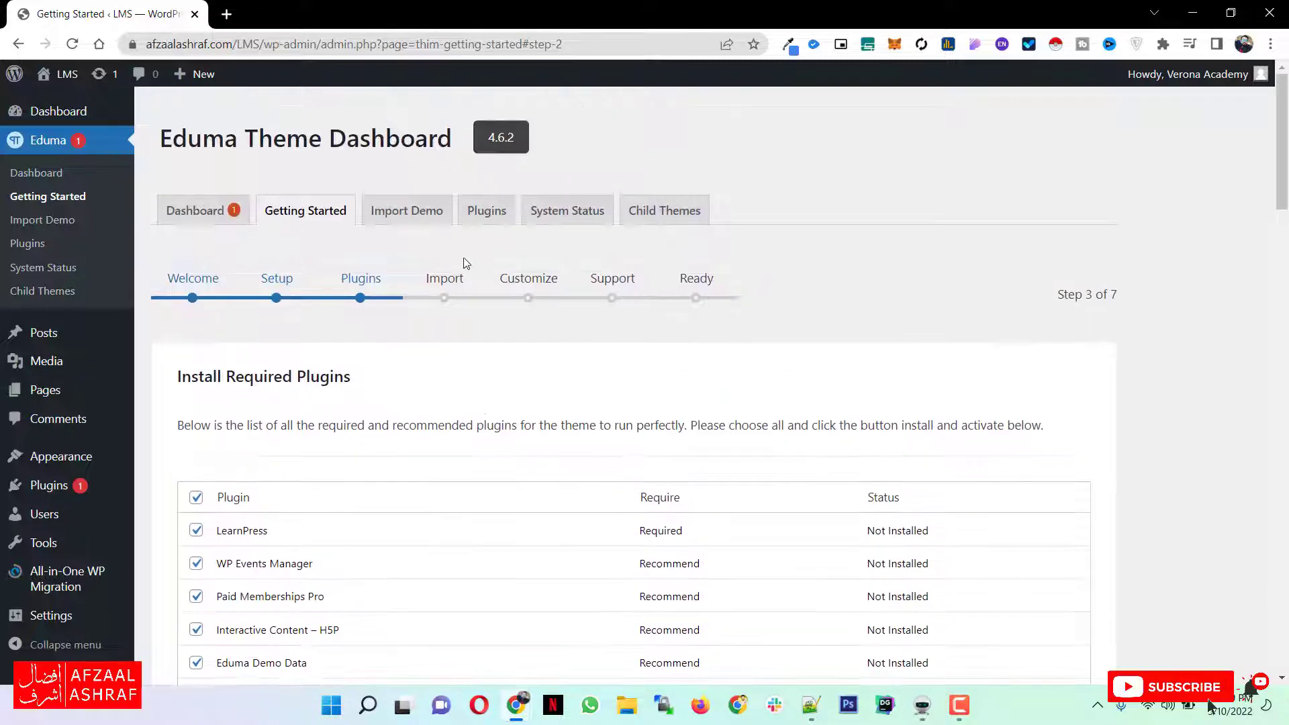
{"action": "scroll", "coordinate": [457, 335], "scroll_direction": "down", "scroll_amount": 4}
{"action": "scroll", "coordinate": [456, 360], "scroll_direction": "down", "scroll_amount": 3}
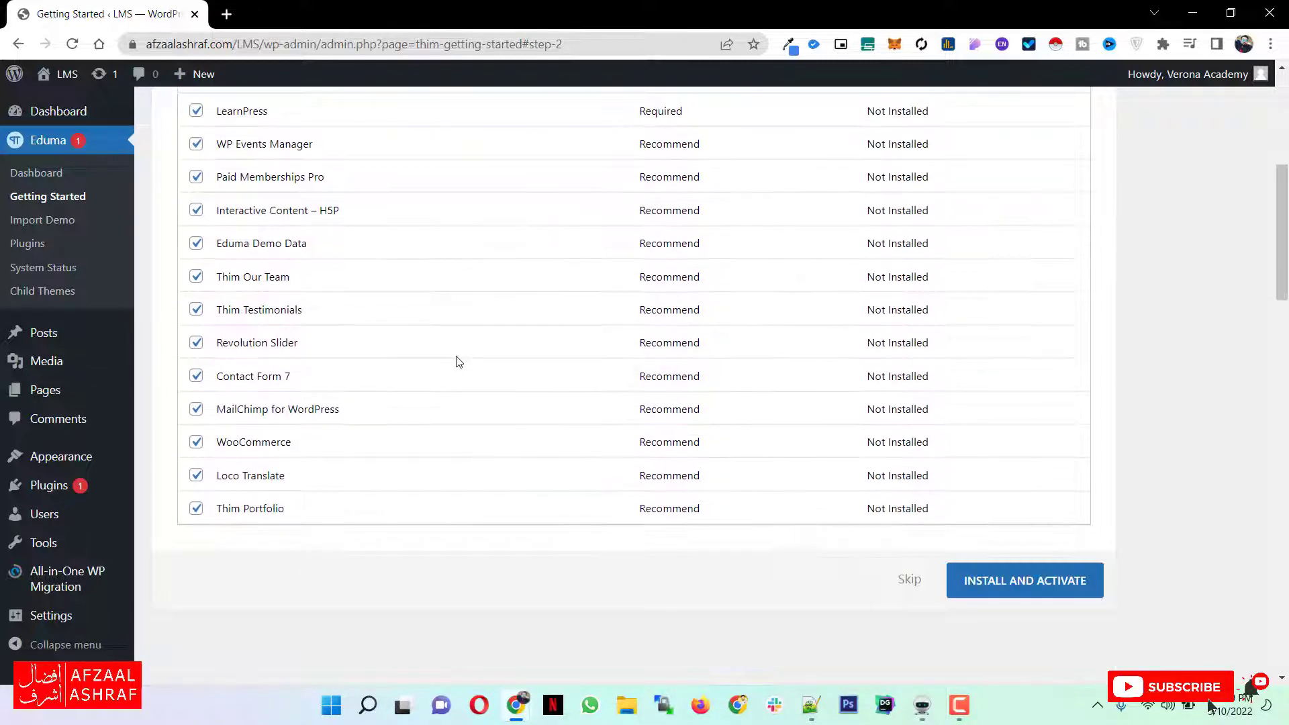
{"action": "scroll", "coordinate": [375, 265], "scroll_direction": "up", "scroll_amount": 1}
{"action": "scroll", "coordinate": [919, 588], "scroll_direction": "down", "scroll_amount": 1}
{"action": "left_click", "coordinate": [987, 581]}
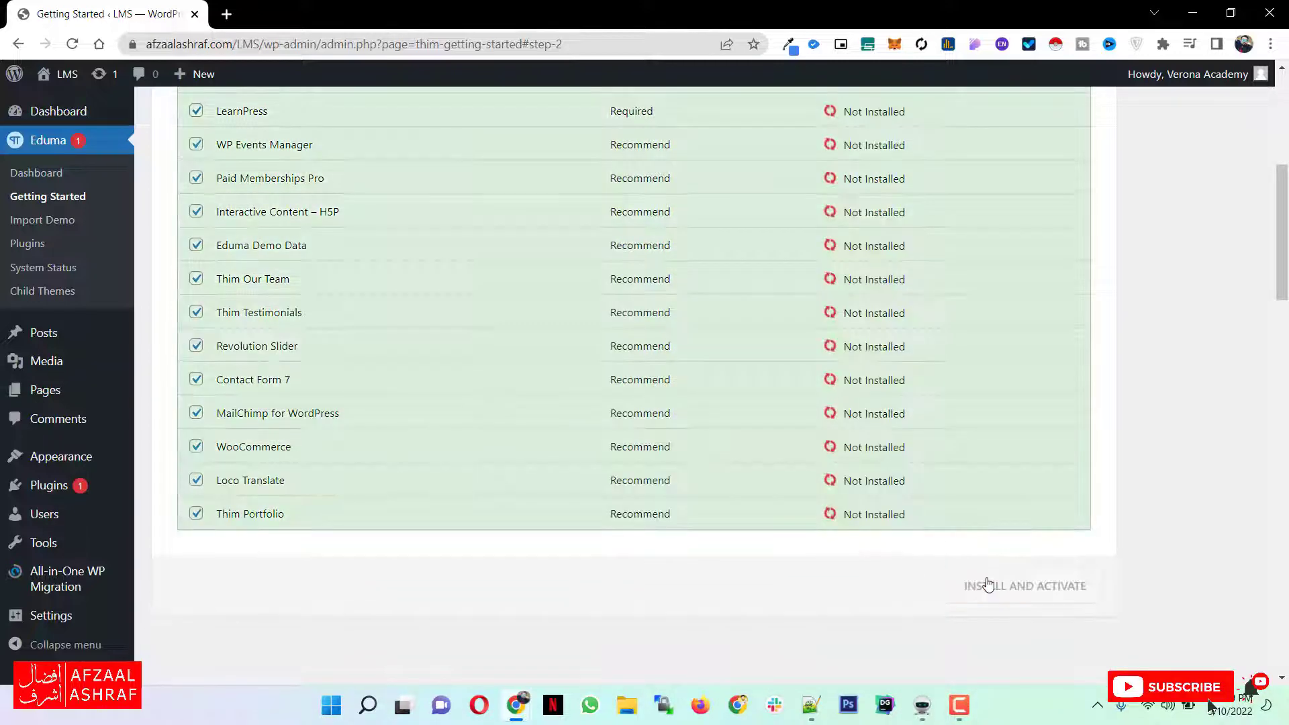
{"action": "scroll", "coordinate": [992, 532], "scroll_direction": "up", "scroll_amount": 1}
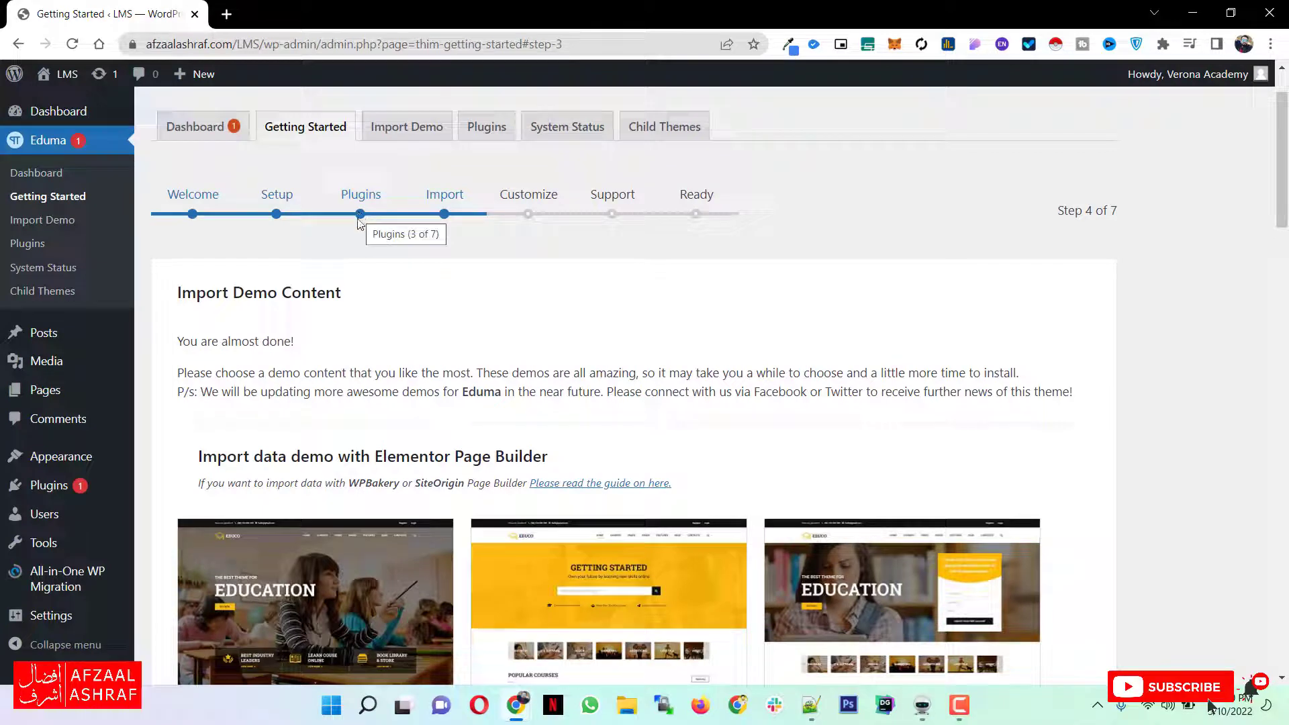
Look through the available Elementor demo designs in the Import Demo Content step.
{"action": "scroll", "coordinate": [387, 333], "scroll_direction": "down", "scroll_amount": 2}
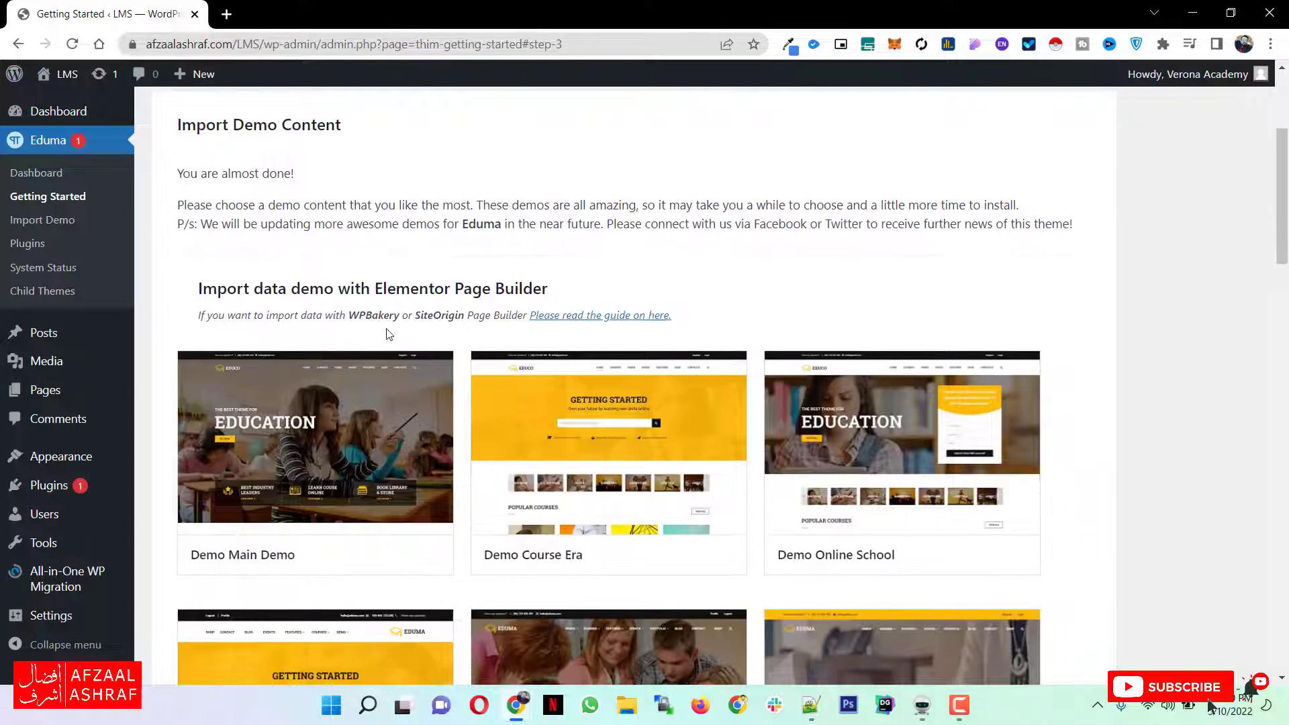
{"action": "scroll", "coordinate": [763, 270], "scroll_direction": "down", "scroll_amount": 2}
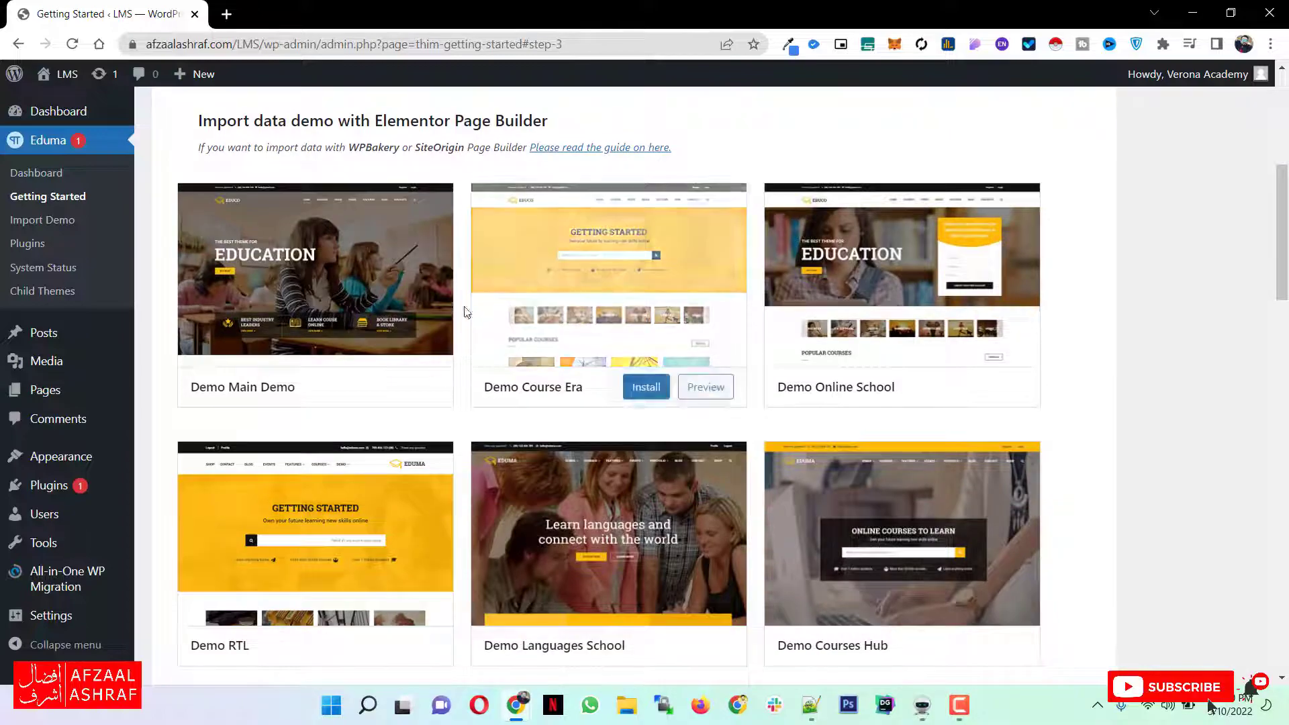
{"action": "scroll", "coordinate": [576, 346], "scroll_direction": "down", "scroll_amount": 7}
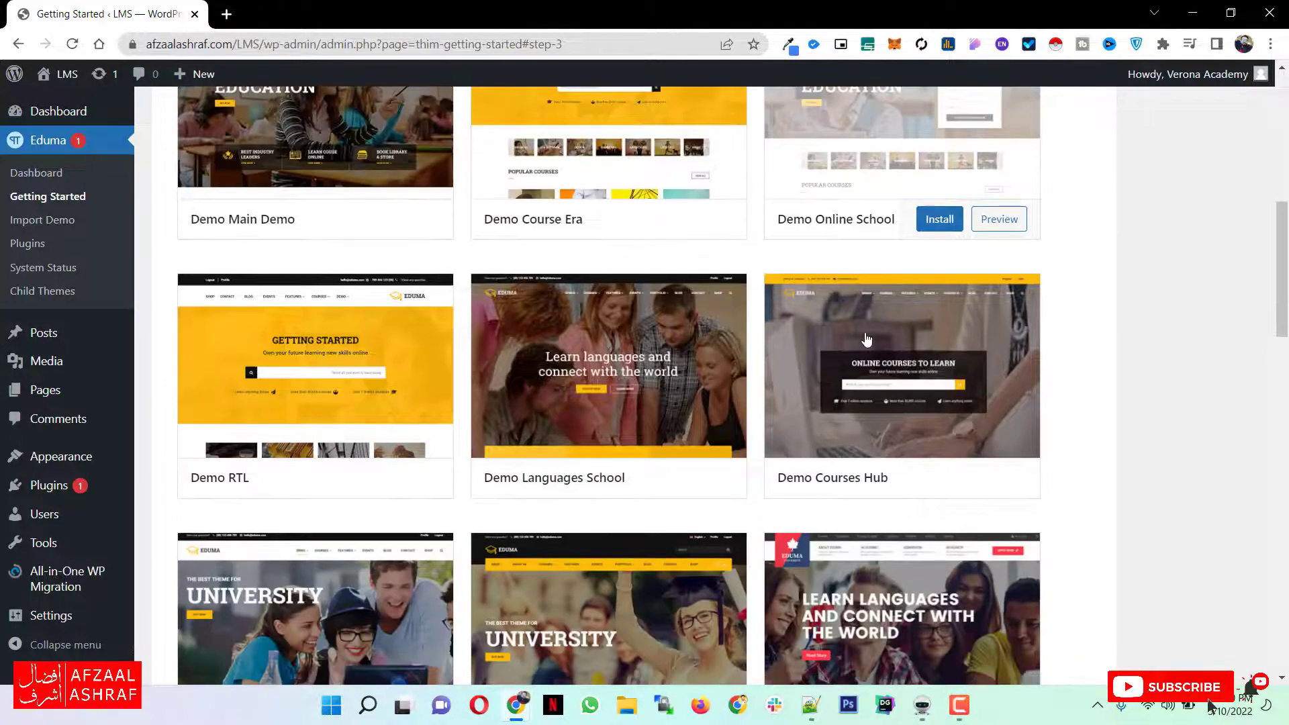
{"action": "scroll", "coordinate": [575, 345], "scroll_direction": "up", "scroll_amount": 1}
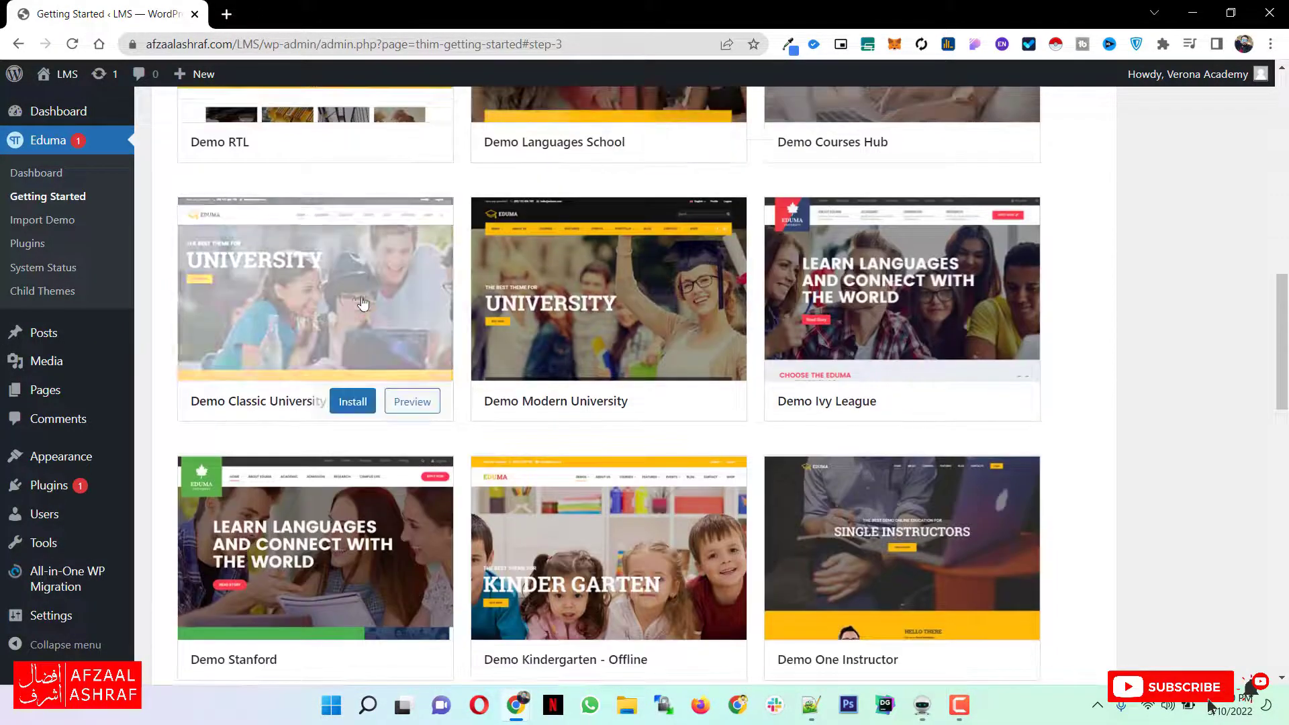
{"action": "scroll", "coordinate": [876, 349], "scroll_direction": "down", "scroll_amount": 3}
{"action": "scroll", "coordinate": [876, 349], "scroll_direction": "down", "scroll_amount": 7}
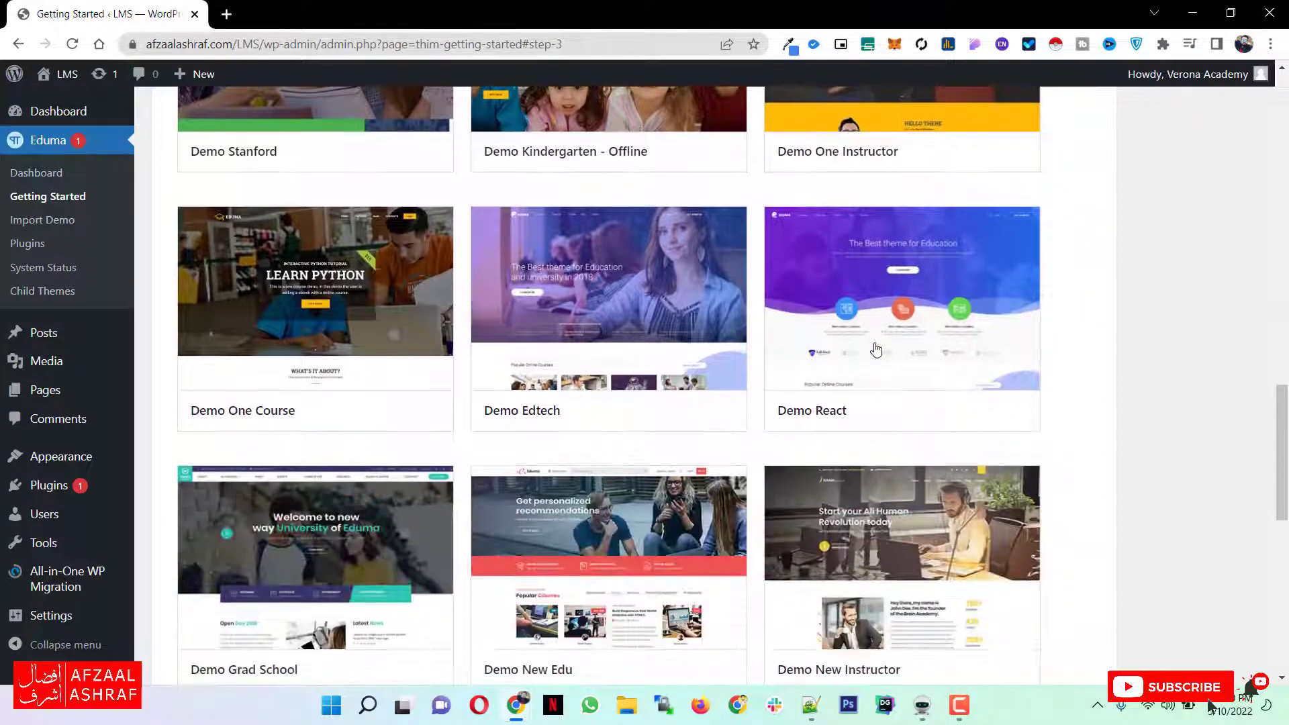
{"action": "scroll", "coordinate": [876, 349], "scroll_direction": "down", "scroll_amount": 5}
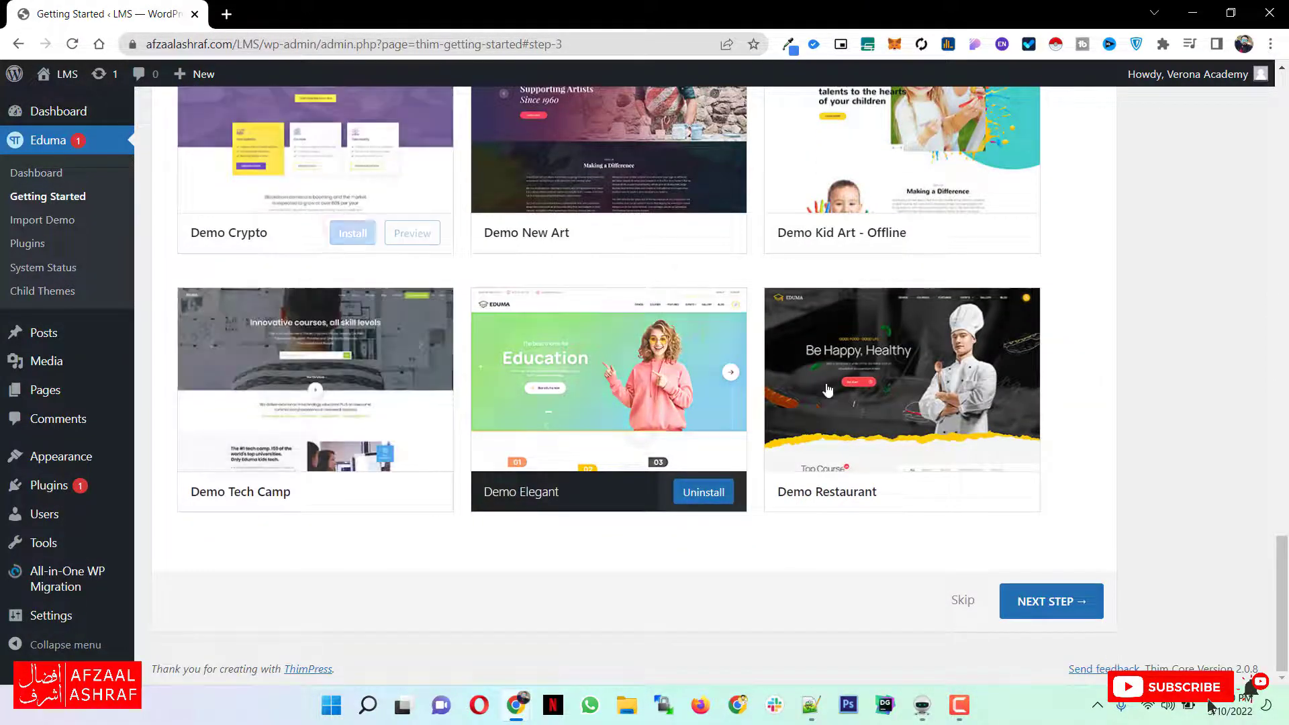
{"action": "scroll", "coordinate": [552, 389], "scroll_direction": "up", "scroll_amount": 3}
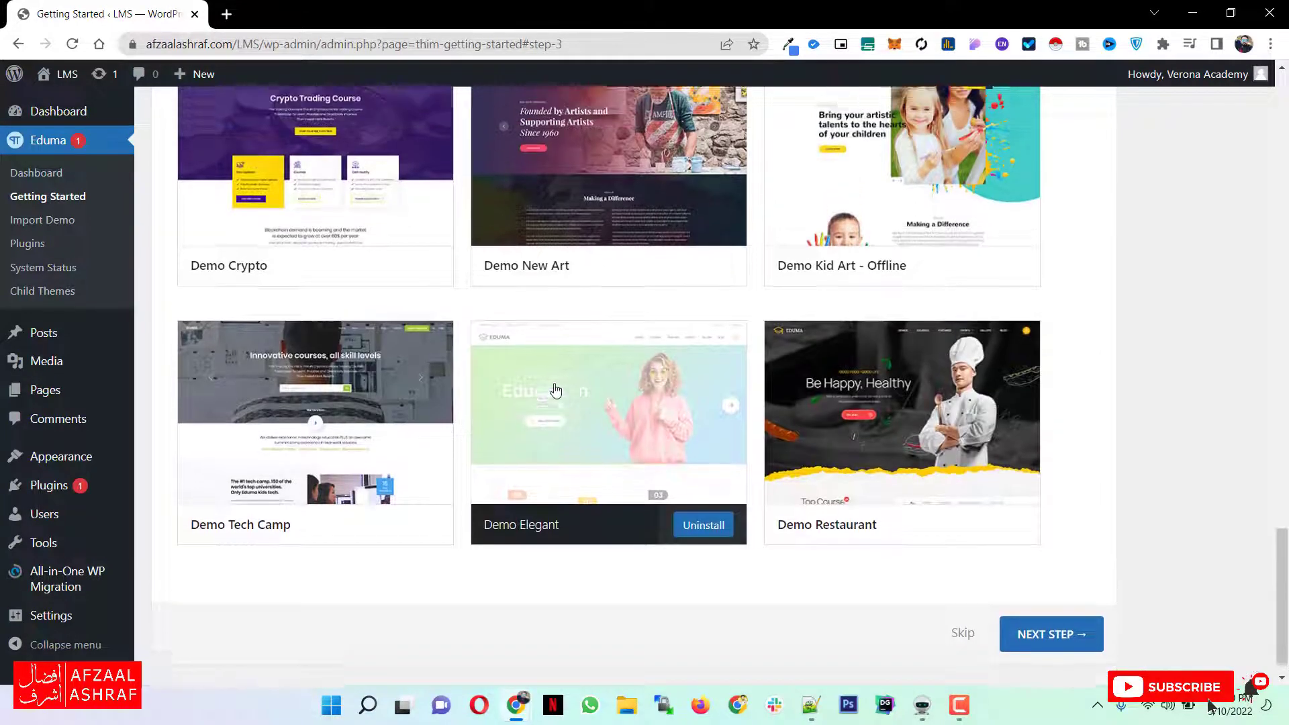
{"action": "scroll", "coordinate": [549, 392], "scroll_direction": "up", "scroll_amount": 4}
{"action": "scroll", "coordinate": [549, 392], "scroll_direction": "up", "scroll_amount": 15}
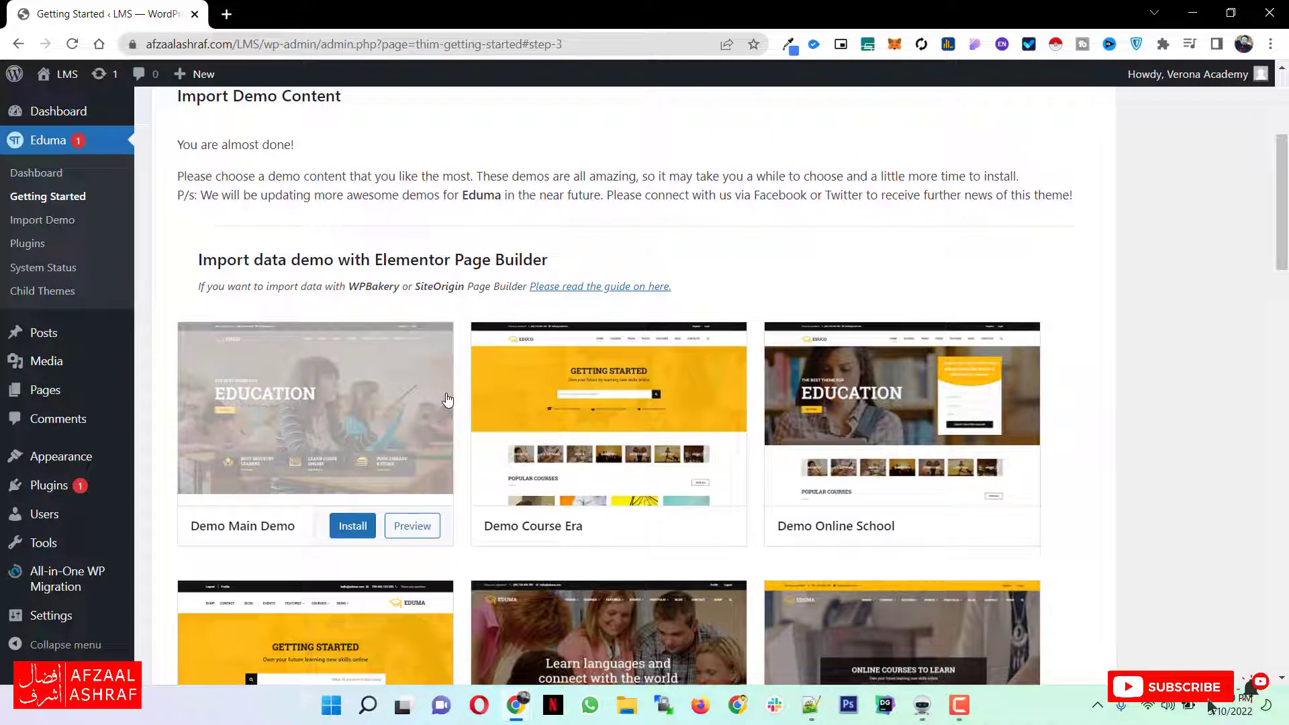
{"action": "scroll", "coordinate": [447, 400], "scroll_direction": "down", "scroll_amount": 1}
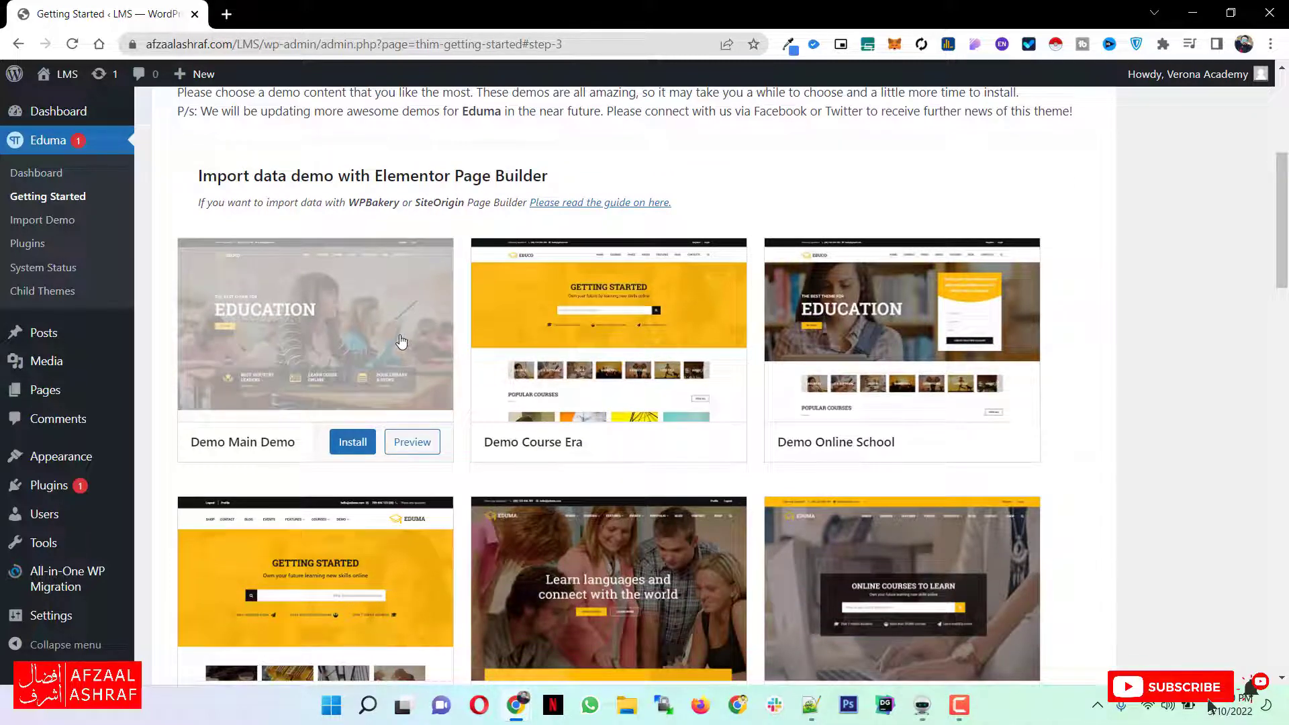
Import Demo Main Demo with theme options, main content, media files, widgets and Slider Revolution all included.
{"action": "left_click", "coordinate": [359, 443]}
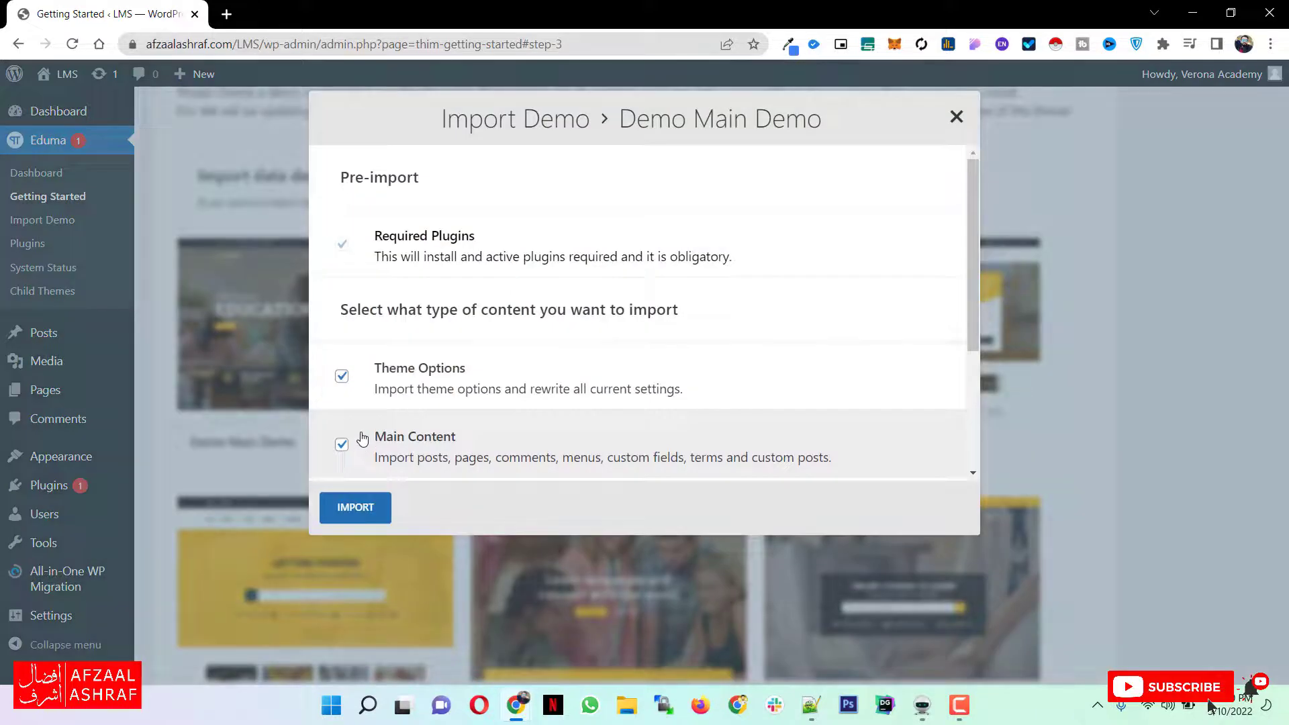
{"action": "scroll", "coordinate": [376, 366], "scroll_direction": "down", "scroll_amount": 3}
{"action": "left_click", "coordinate": [365, 510]}
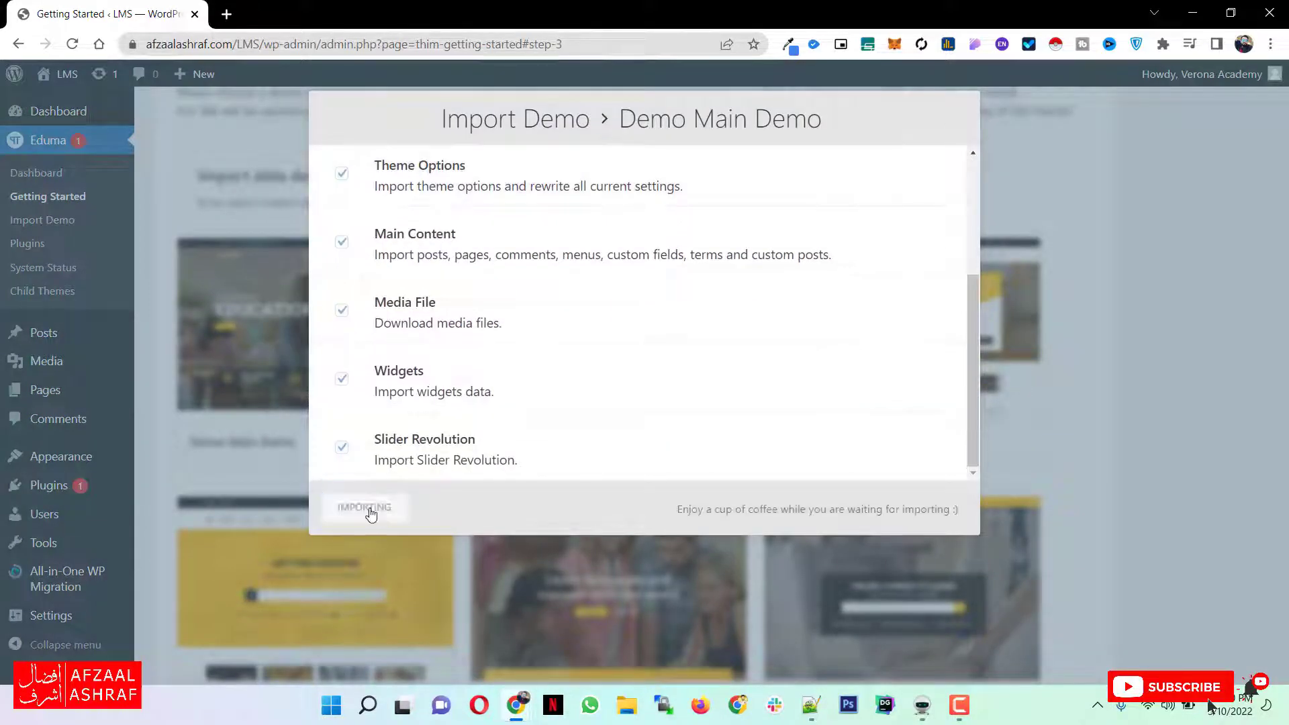
Follow the progress of the Demo Main Demo import and view the site once the import is done.
{"action": "scroll", "coordinate": [654, 373], "scroll_direction": "up", "scroll_amount": 2}
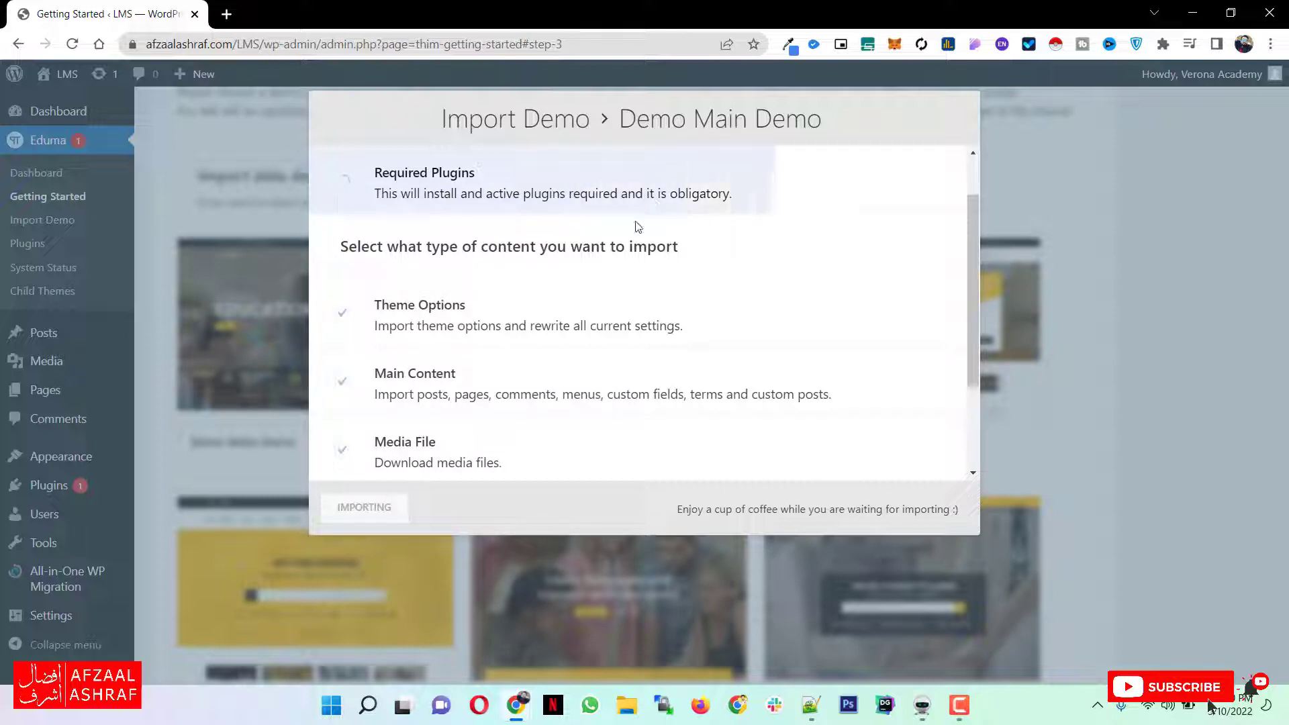
{"action": "scroll", "coordinate": [626, 248], "scroll_direction": "down", "scroll_amount": 1}
{"action": "scroll", "coordinate": [626, 247], "scroll_direction": "down", "scroll_amount": 1}
{"action": "scroll", "coordinate": [429, 250], "scroll_direction": "up", "scroll_amount": 1}
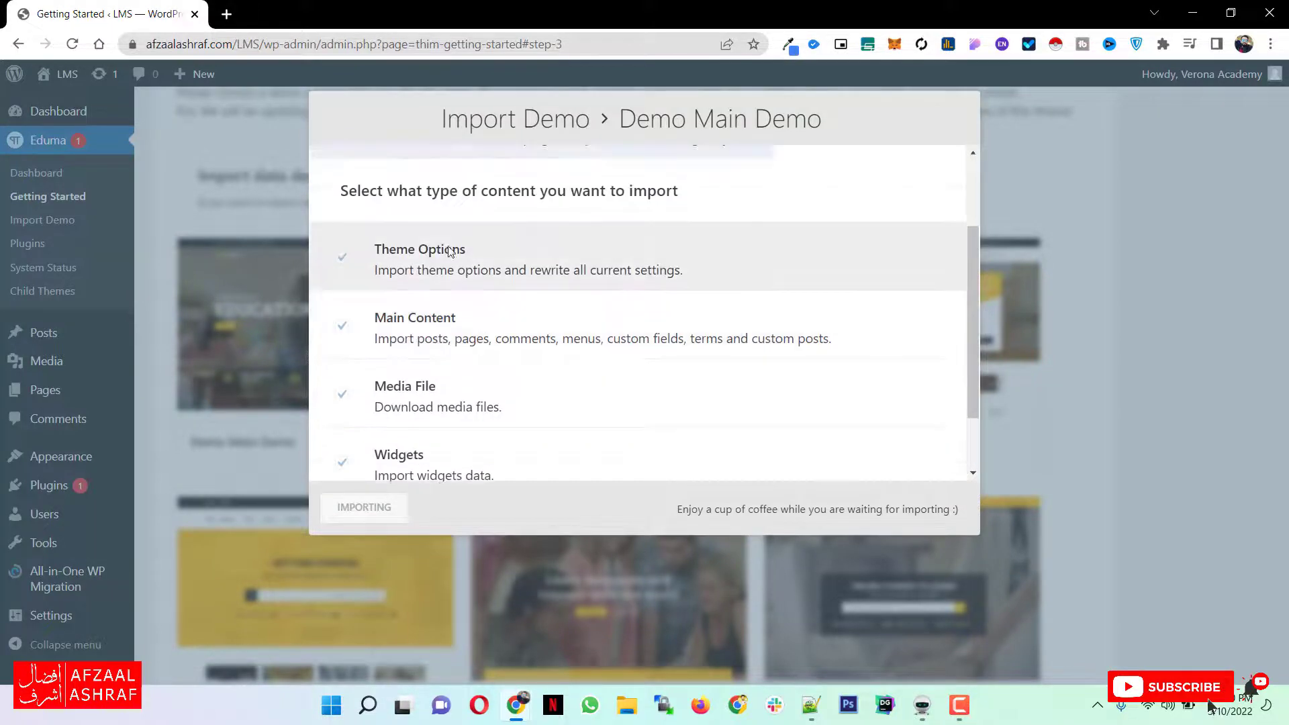
{"action": "scroll", "coordinate": [397, 251], "scroll_direction": "up", "scroll_amount": 2}
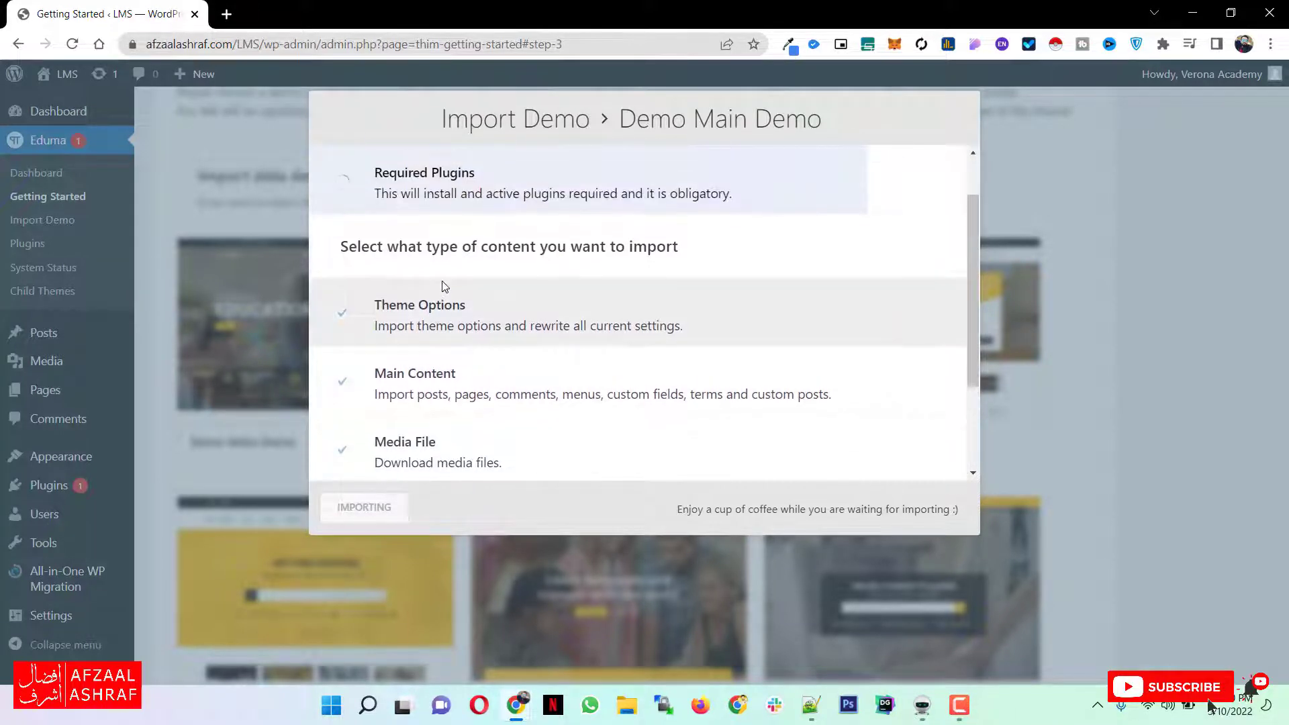
{"action": "scroll", "coordinate": [397, 251], "scroll_direction": "down", "scroll_amount": 2}
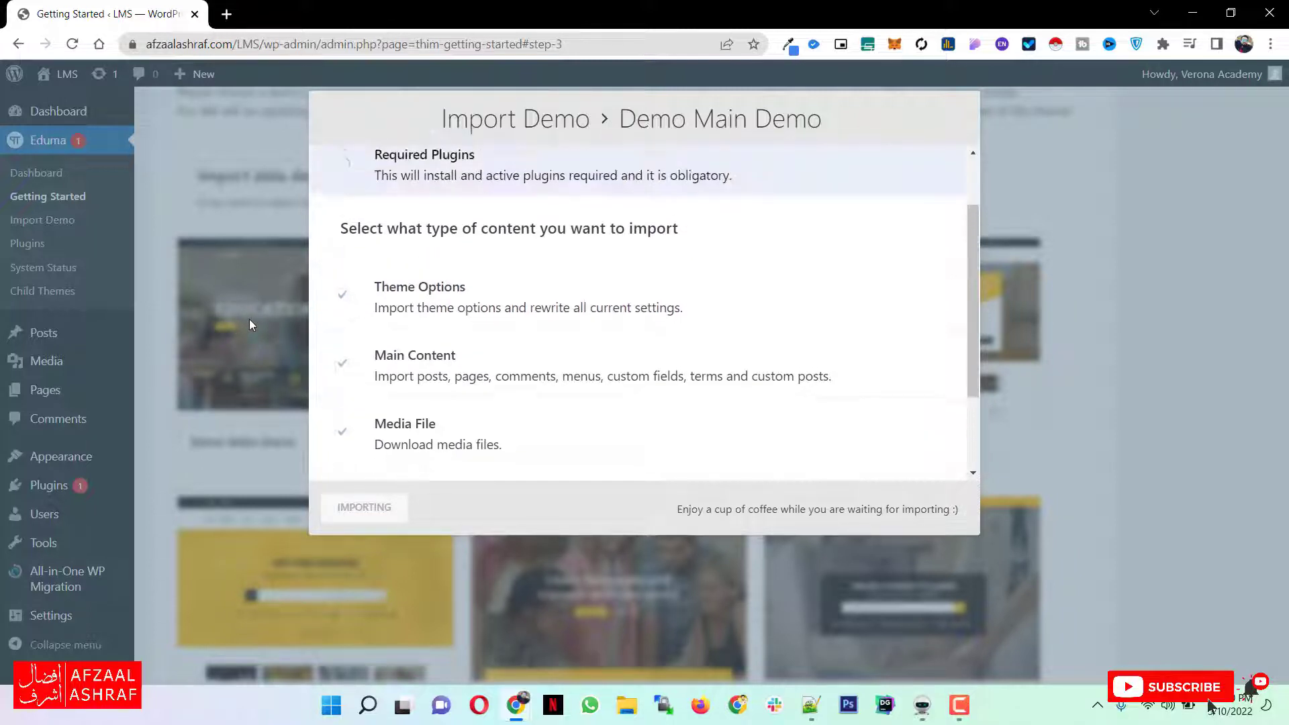
{"action": "scroll", "coordinate": [488, 328], "scroll_direction": "down", "scroll_amount": 1}
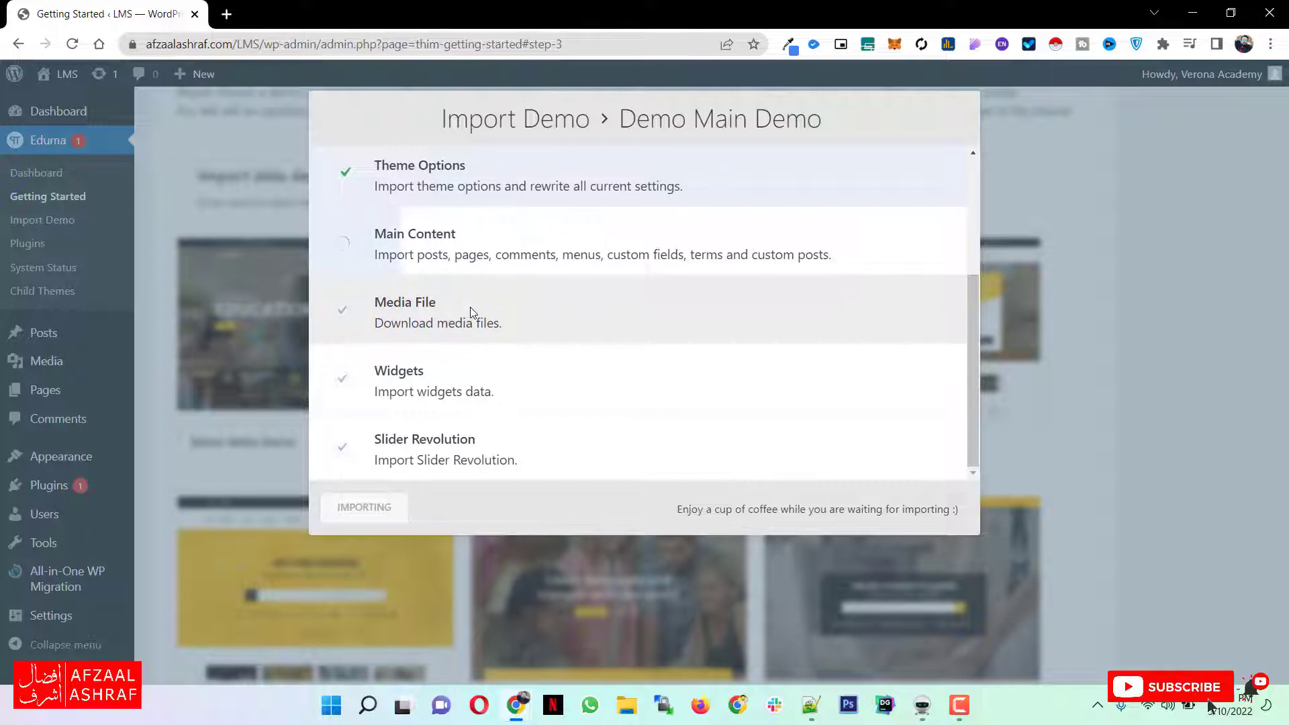
{"action": "scroll", "coordinate": [473, 349], "scroll_direction": "up", "scroll_amount": 2}
{"action": "scroll", "coordinate": [512, 368], "scroll_direction": "down", "scroll_amount": 2}
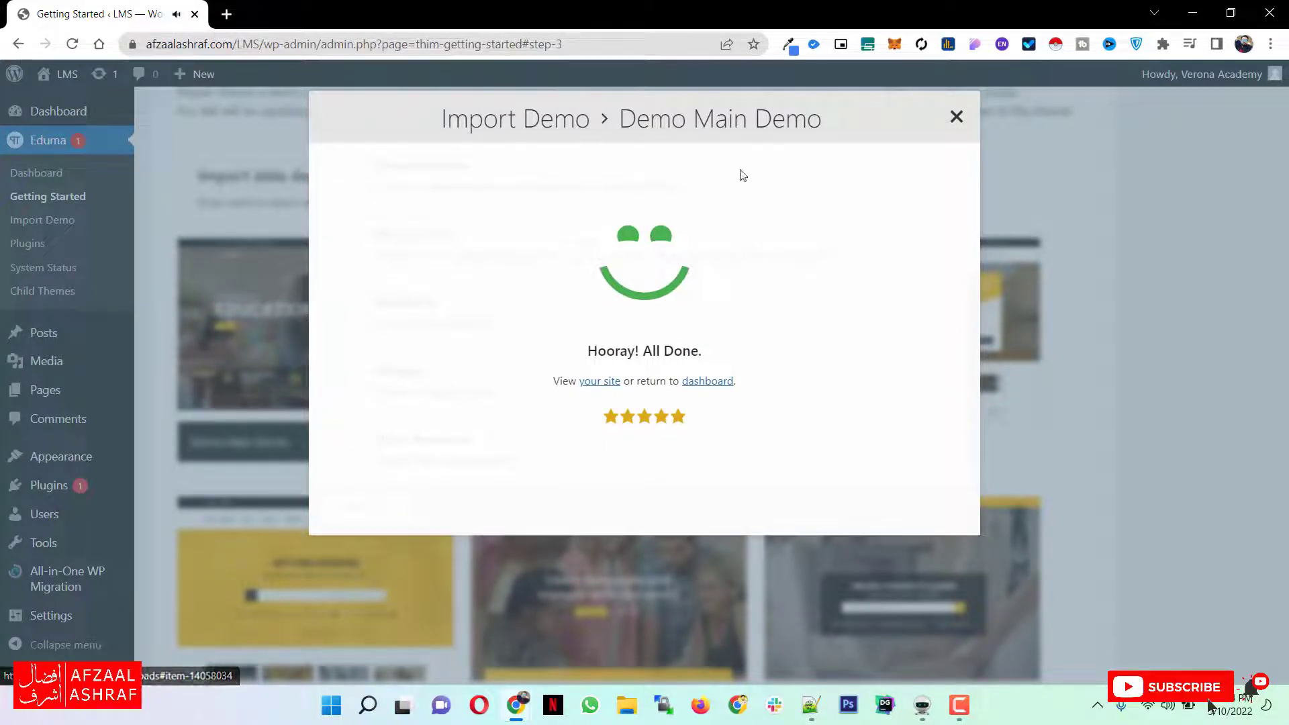
{"action": "left_click", "coordinate": [611, 382]}
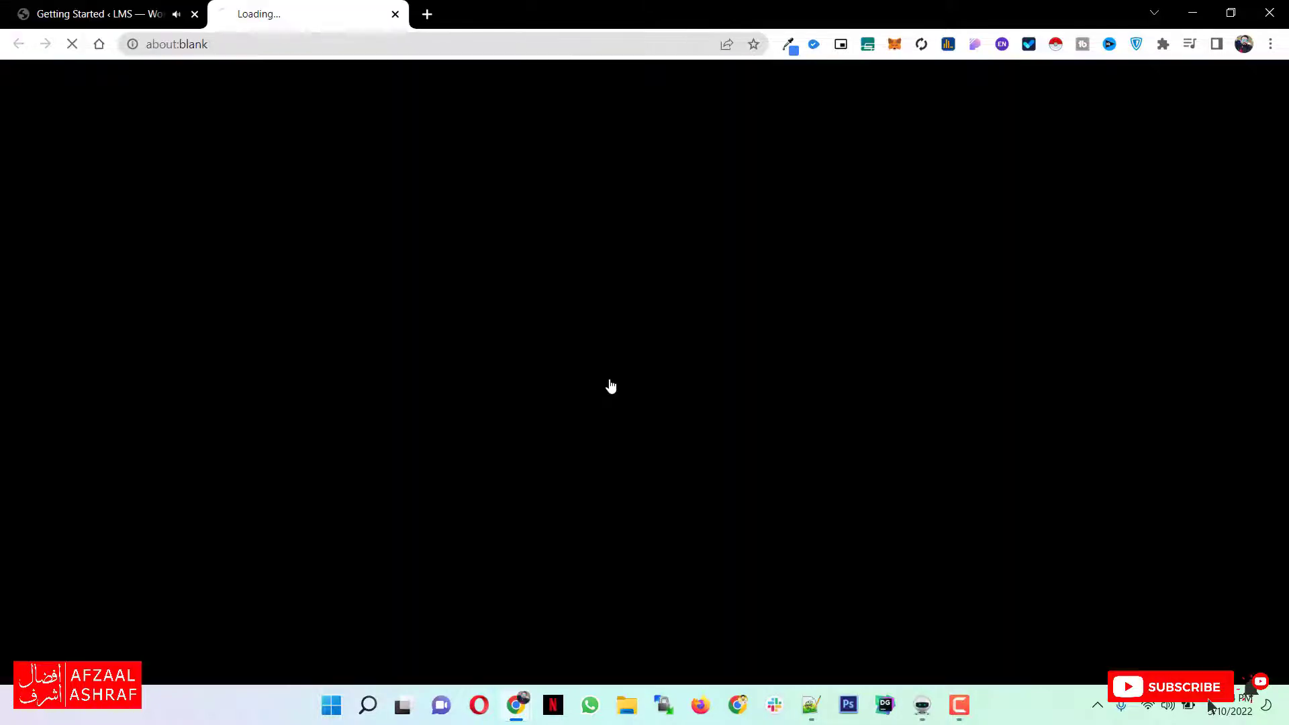
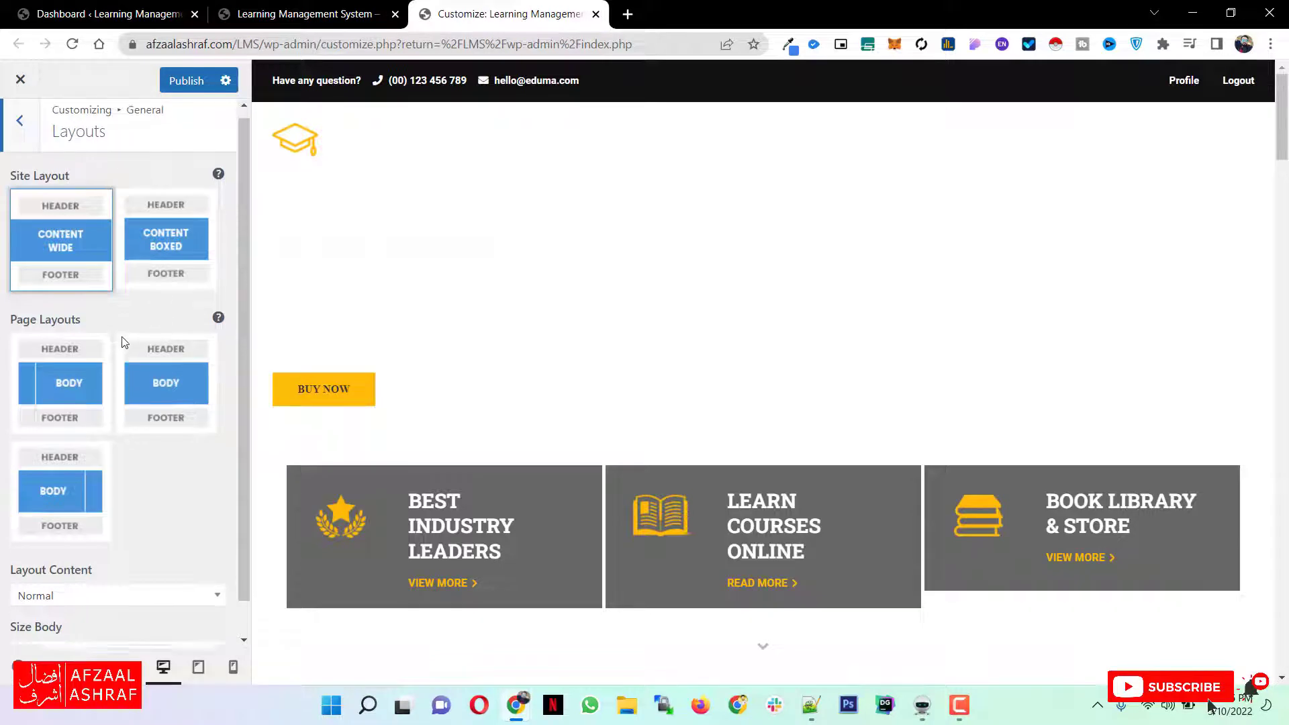
Examine the Site Layout and Page Layouts options in the Customizer and return to the General settings.
{"action": "scroll", "coordinate": [57, 231], "scroll_direction": "up", "scroll_amount": 2}
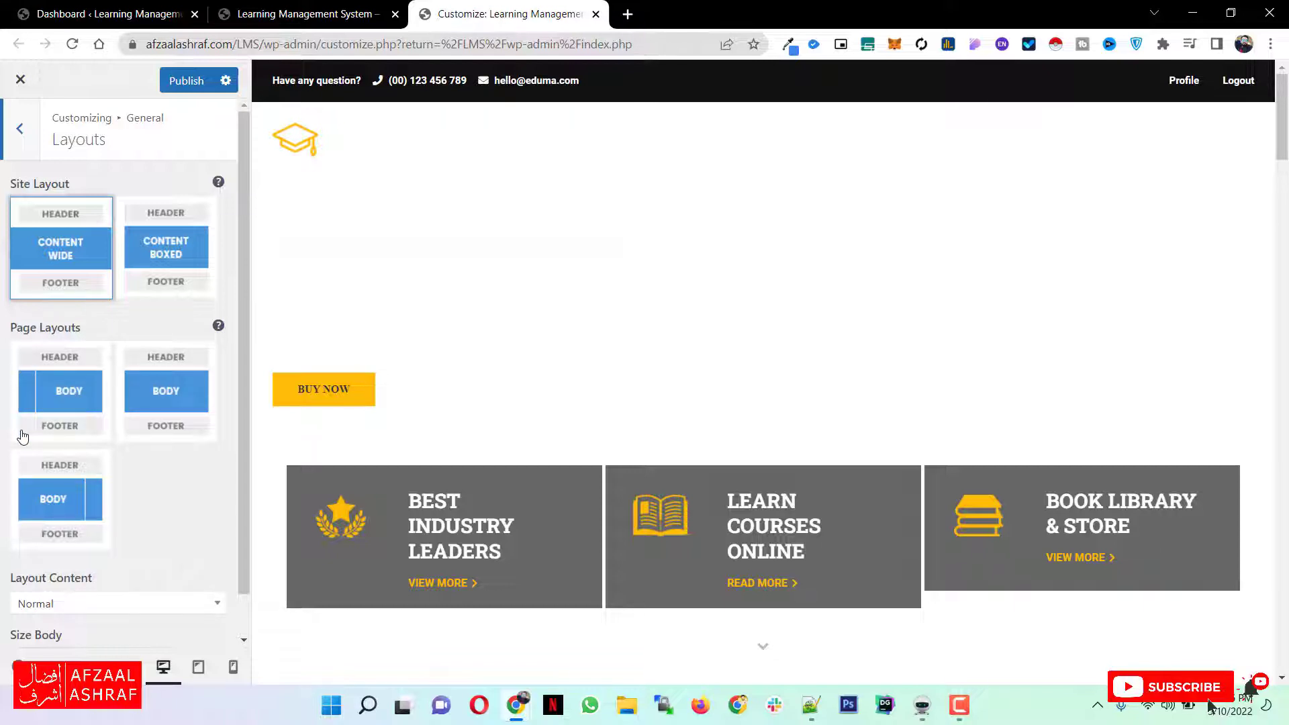
{"action": "scroll", "coordinate": [134, 437], "scroll_direction": "down", "scroll_amount": 1}
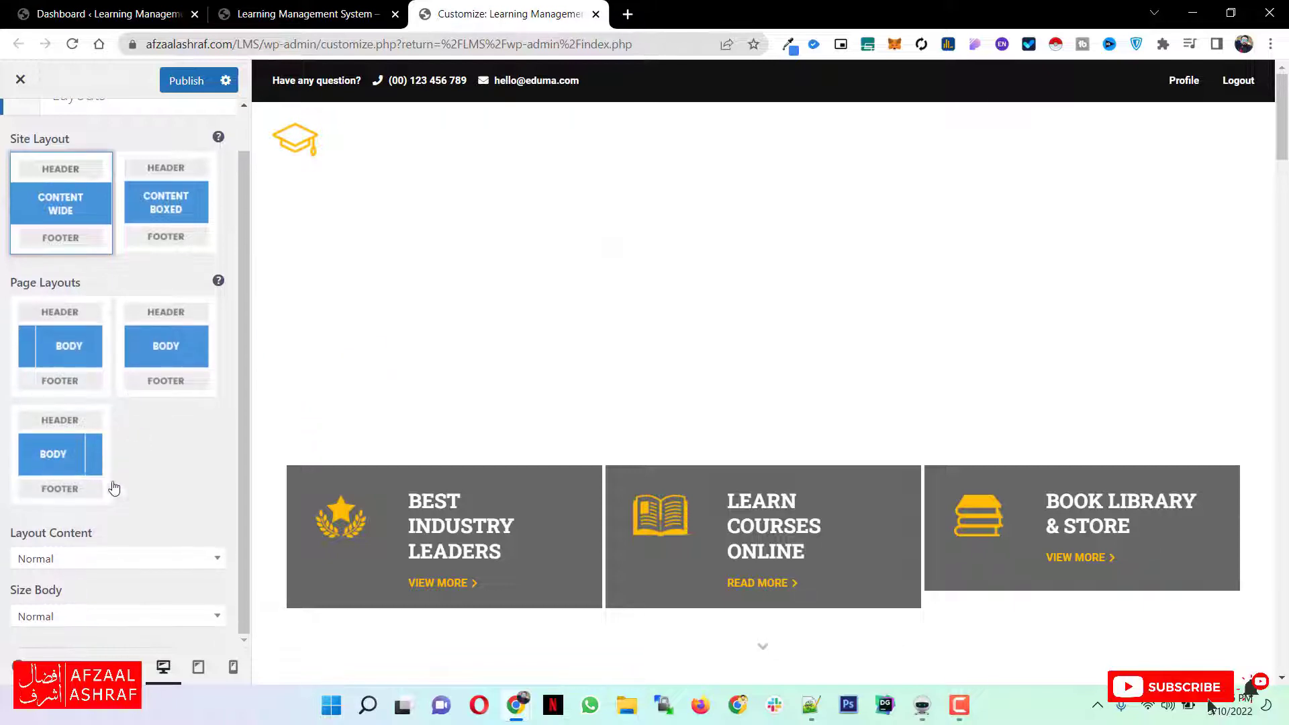
{"action": "scroll", "coordinate": [90, 260], "scroll_direction": "up", "scroll_amount": 1}
{"action": "left_click", "coordinate": [21, 127]}
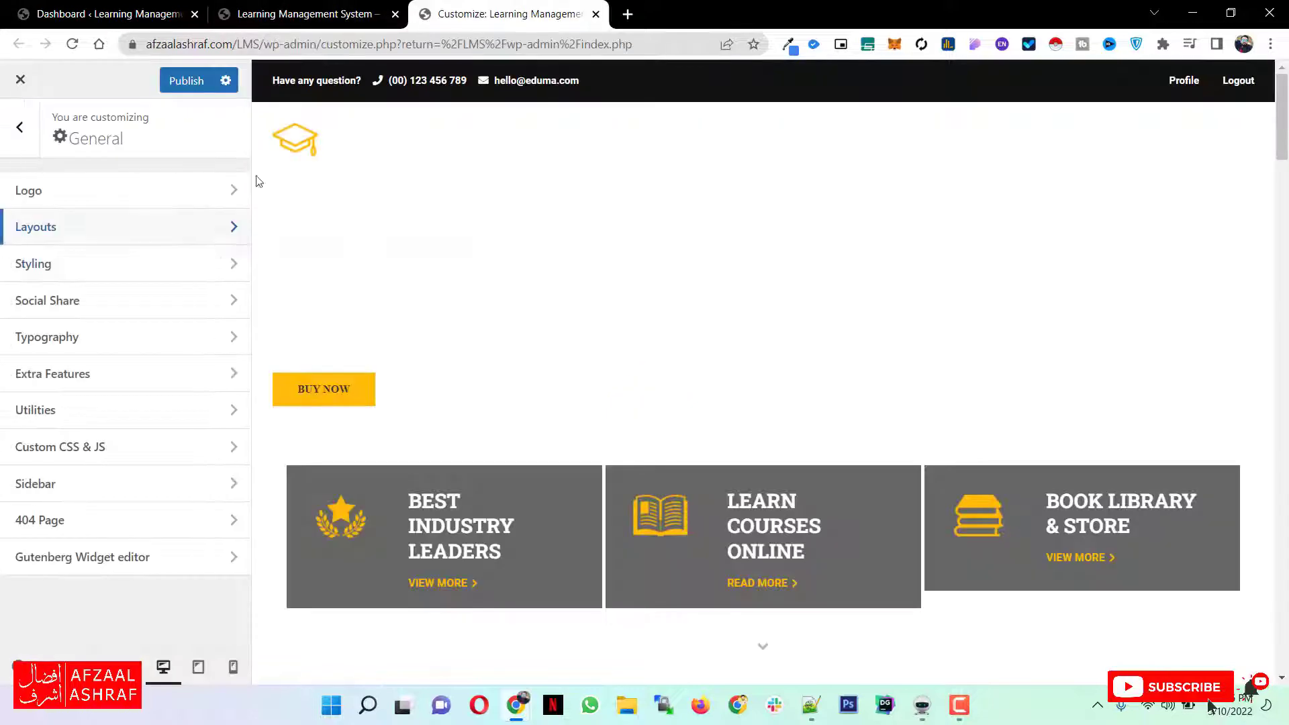
Review the colour and background options in the Styling settings and return to the General settings.
{"action": "left_click", "coordinate": [114, 277]}
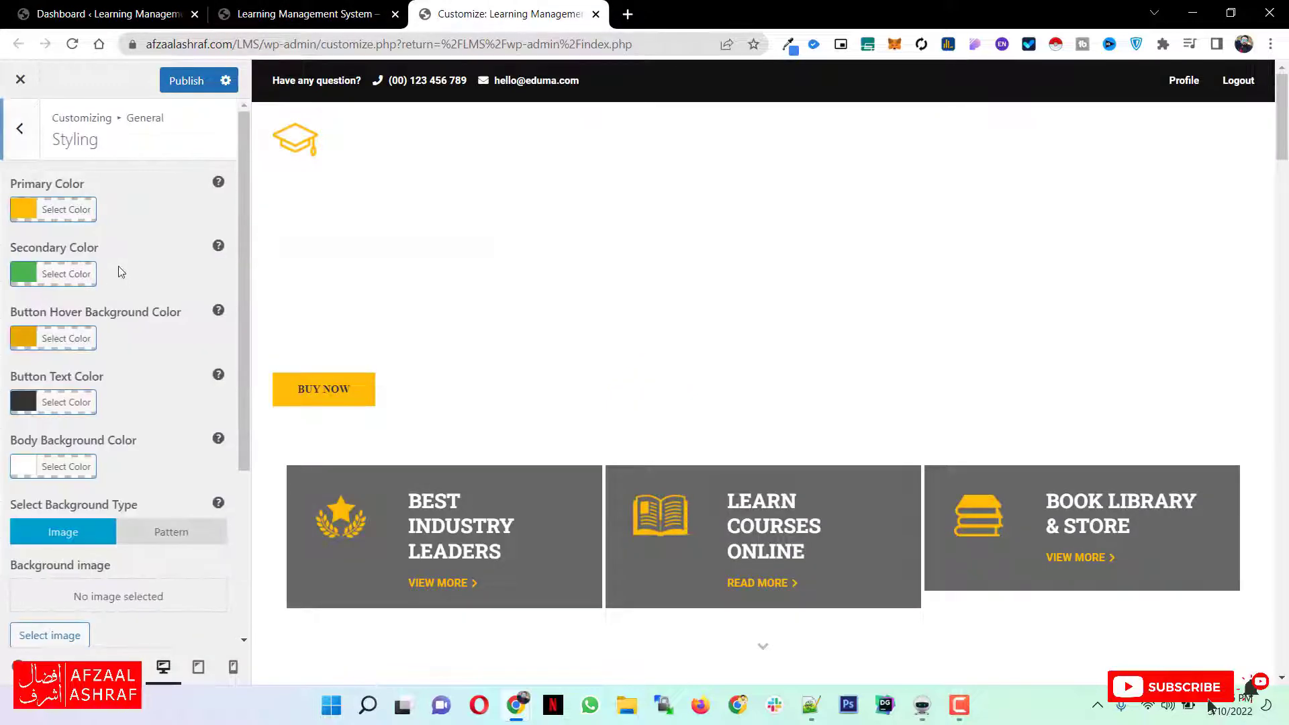
{"action": "scroll", "coordinate": [118, 268], "scroll_direction": "down", "scroll_amount": 3}
{"action": "scroll", "coordinate": [118, 274], "scroll_direction": "down", "scroll_amount": 2}
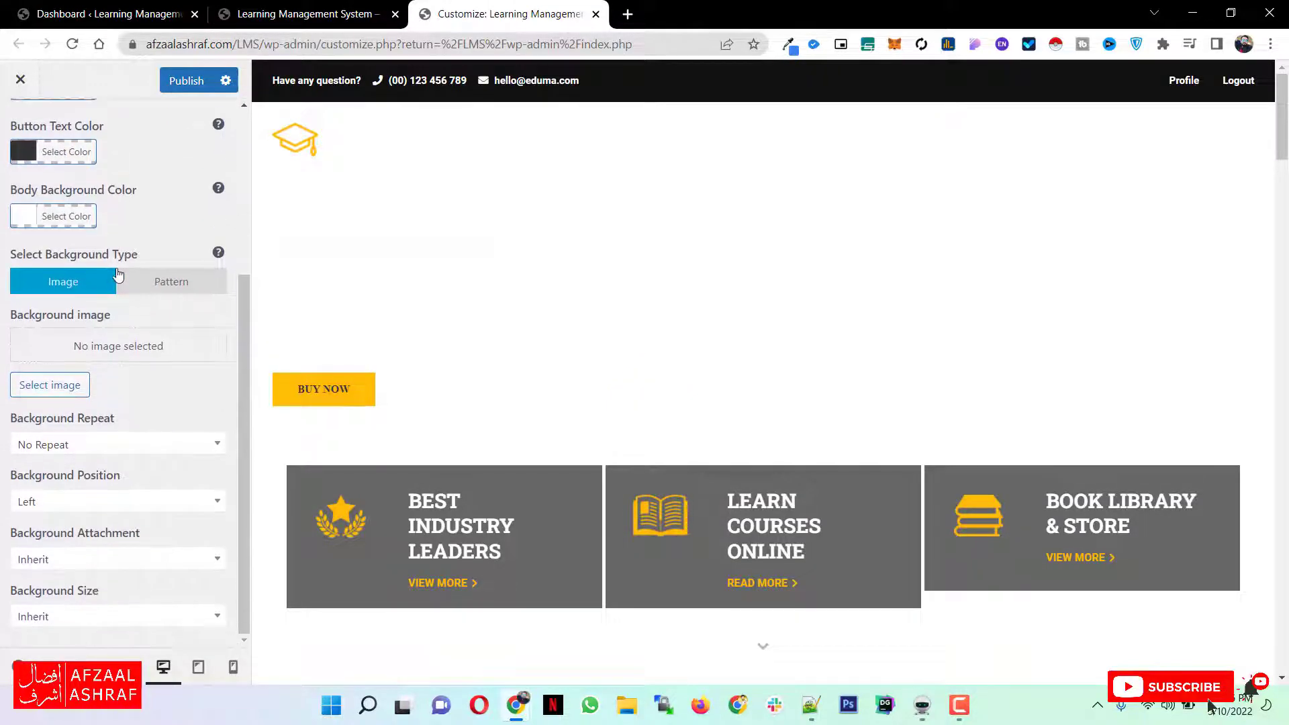
{"action": "scroll", "coordinate": [122, 311], "scroll_direction": "up", "scroll_amount": 5}
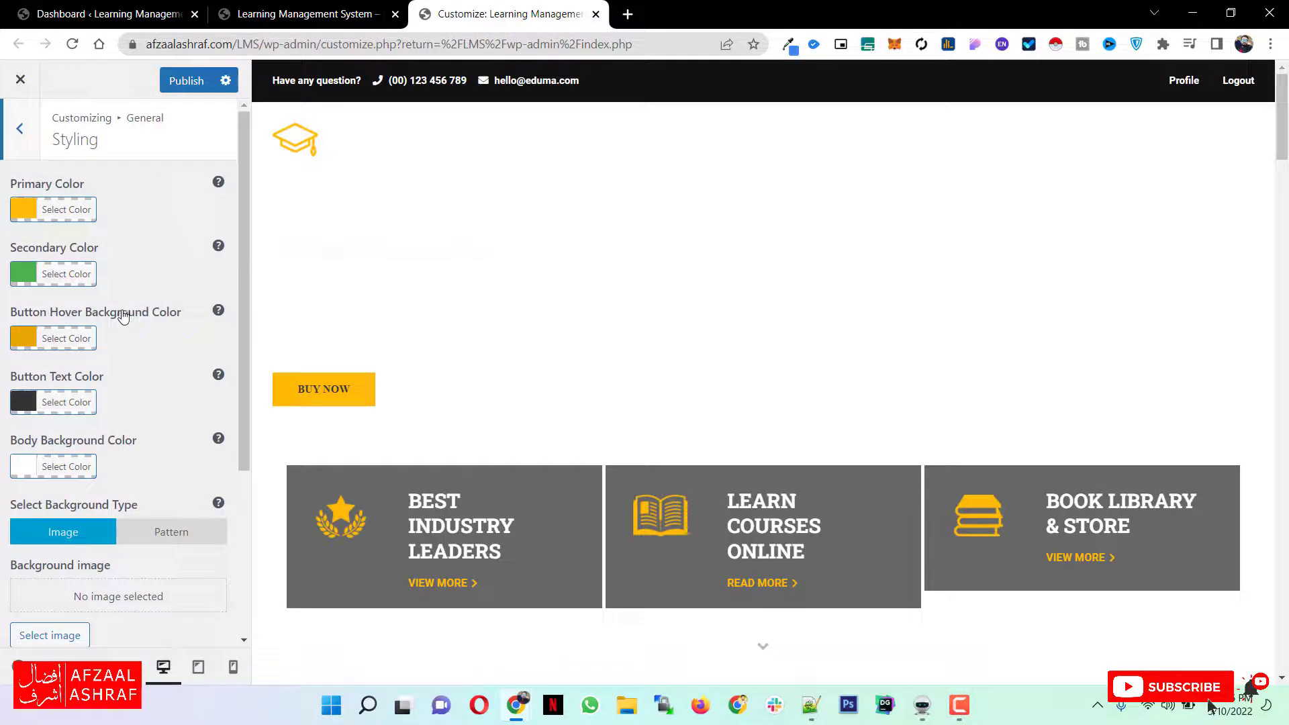
{"action": "left_click", "coordinate": [32, 122]}
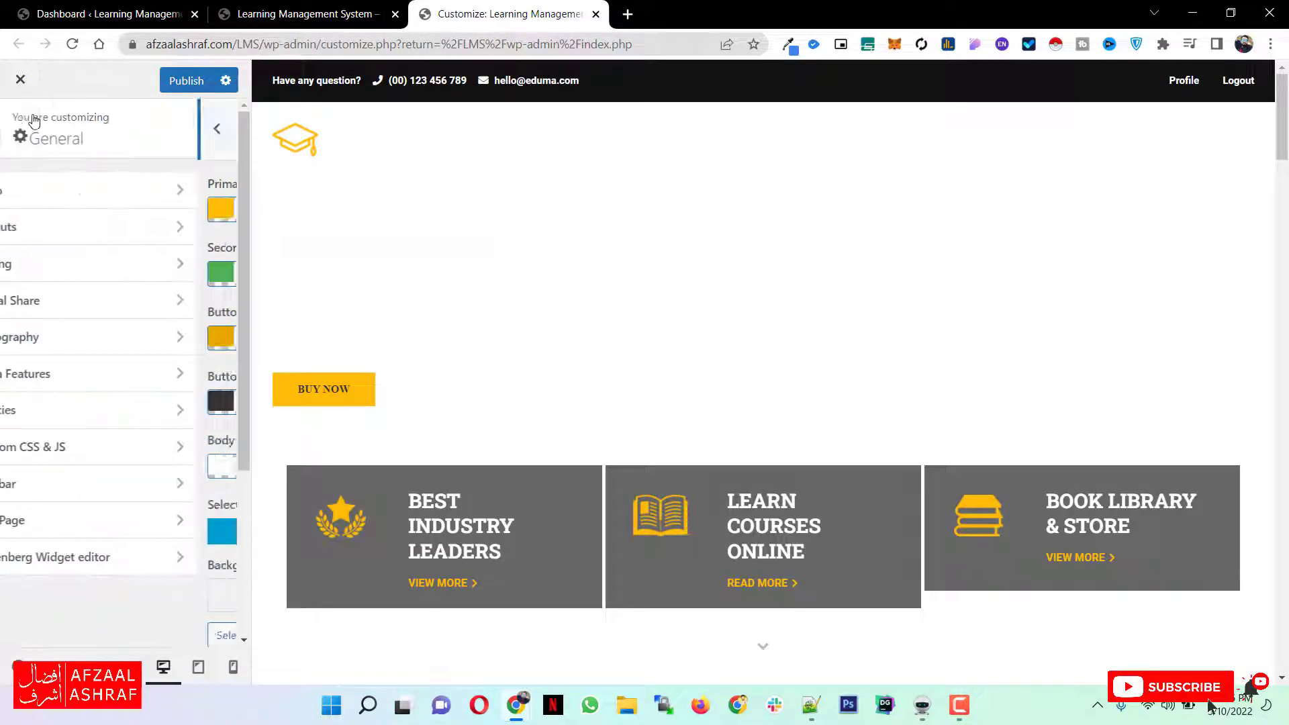
Reorder the sharing networks in the Social Share settings and return to the General settings.
{"action": "left_click", "coordinate": [79, 301]}
{"action": "left_click_drag", "start_coordinate": [223, 243], "coordinate": [224, 210]}
{"action": "left_click", "coordinate": [18, 126]}
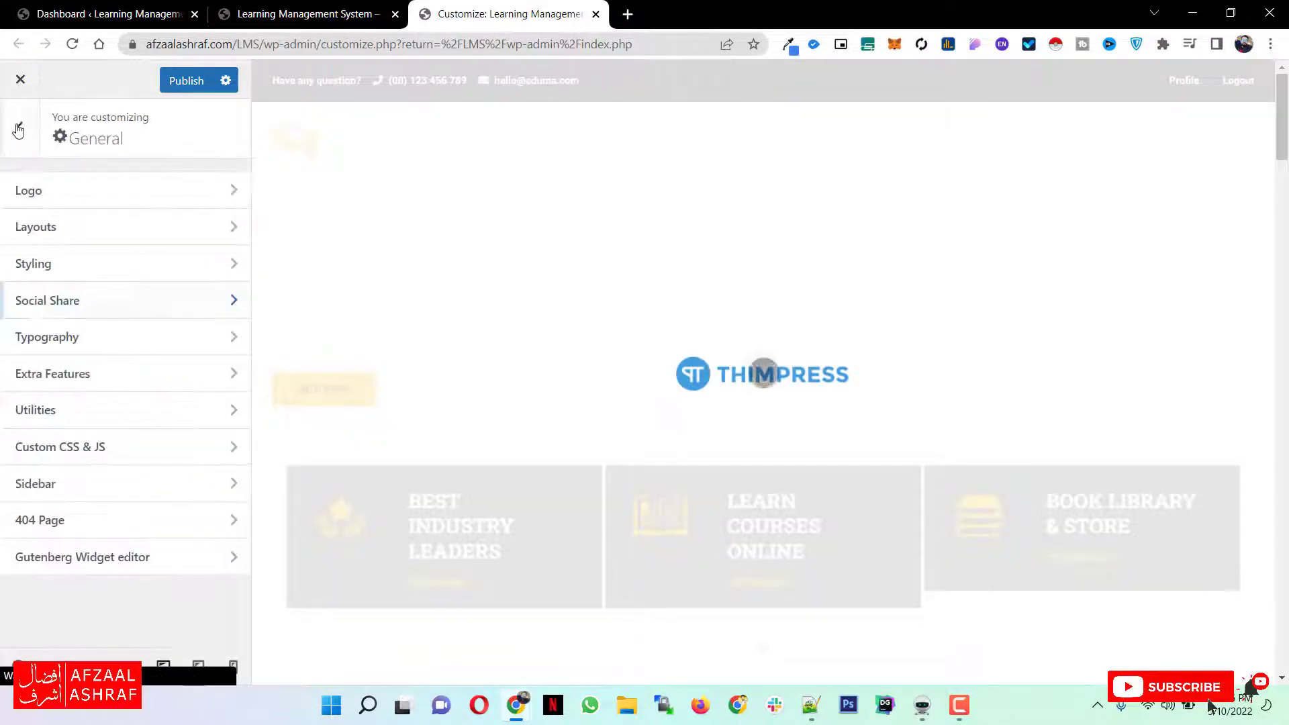
Review the body font and Heading 1 to 6 options in the Typography settings and return to General.
{"action": "left_click", "coordinate": [214, 331]}
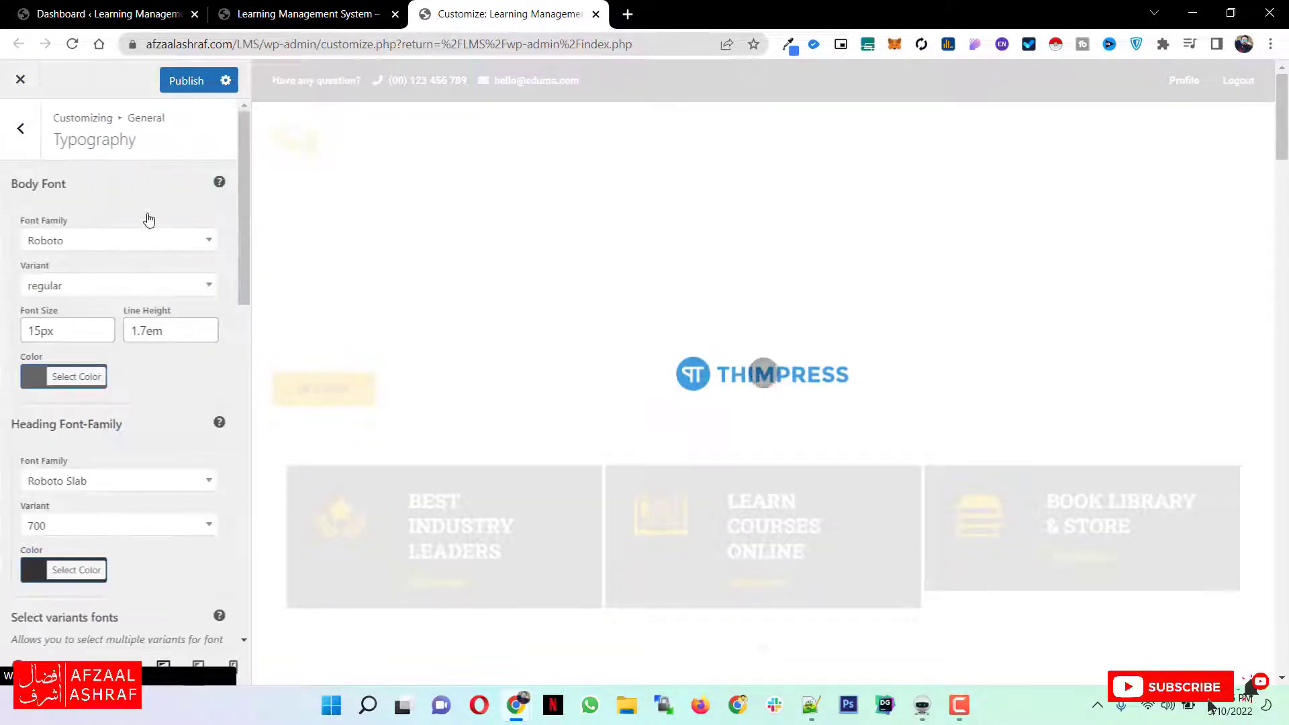
{"action": "scroll", "coordinate": [101, 374], "scroll_direction": "down", "scroll_amount": 6}
{"action": "scroll", "coordinate": [102, 382], "scroll_direction": "down", "scroll_amount": 7}
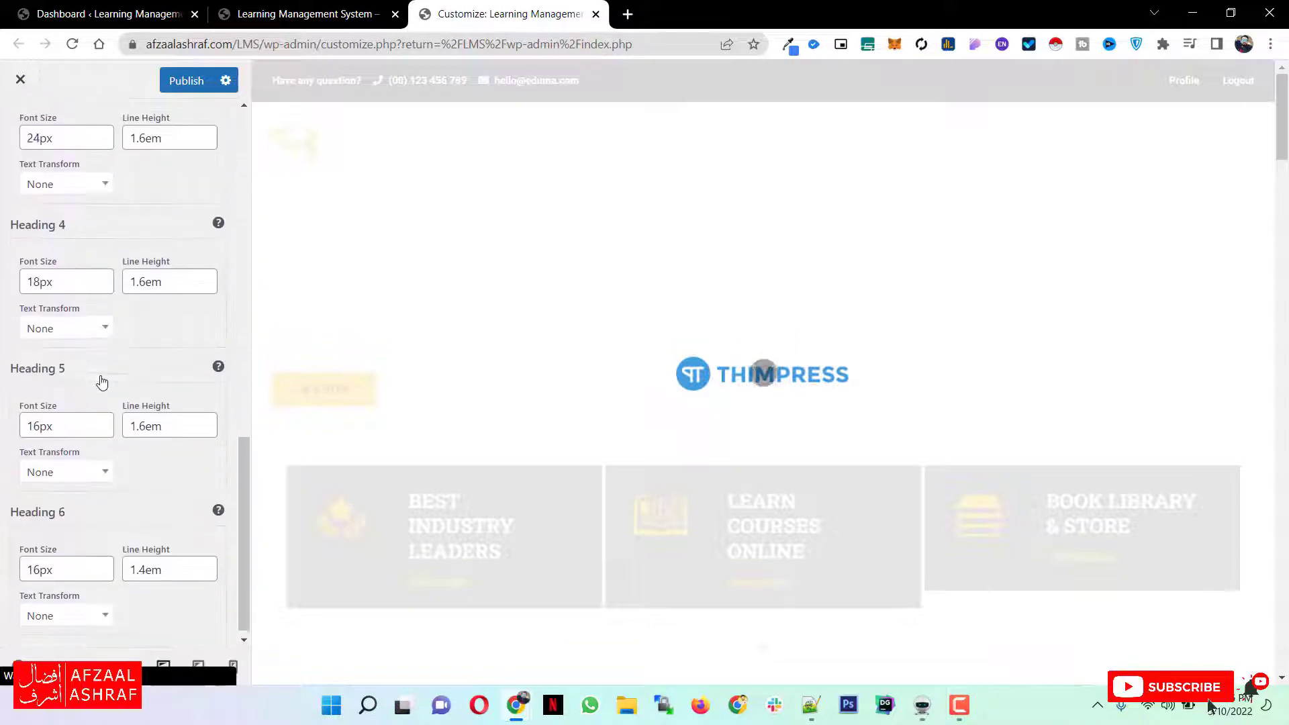
{"action": "scroll", "coordinate": [101, 382], "scroll_direction": "up", "scroll_amount": 13}
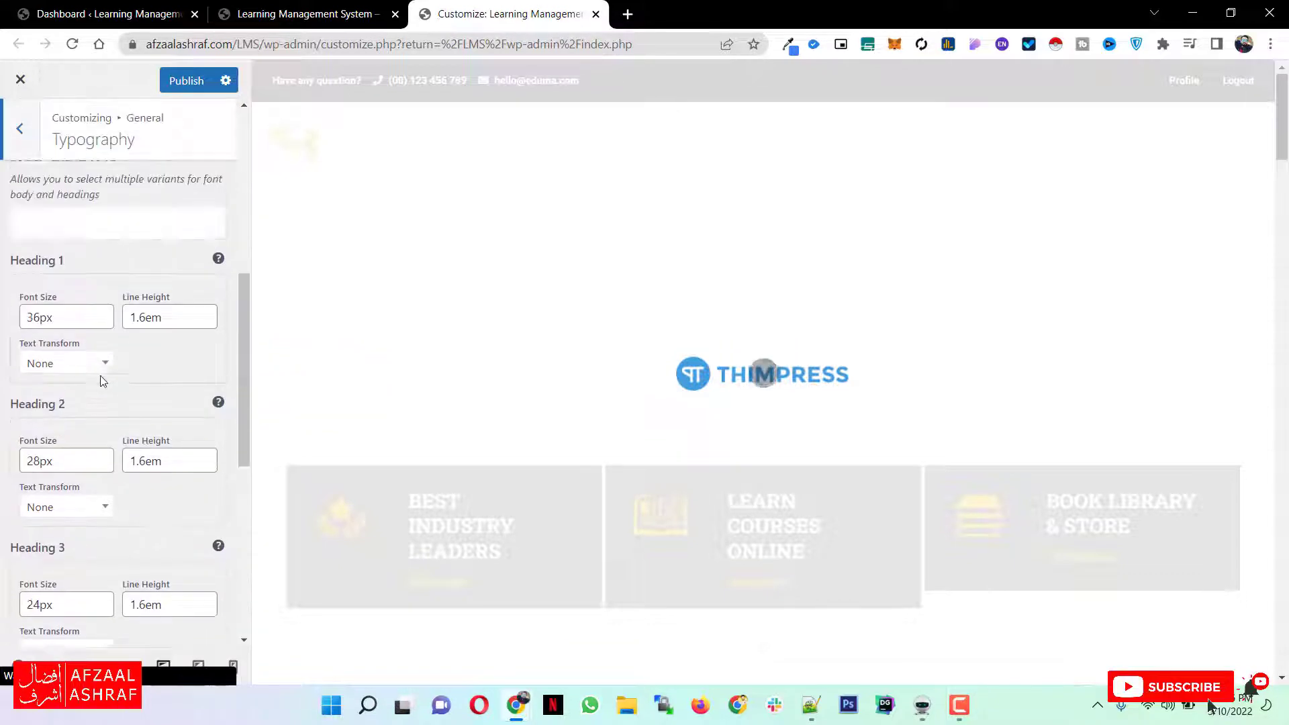
{"action": "left_click", "coordinate": [19, 137]}
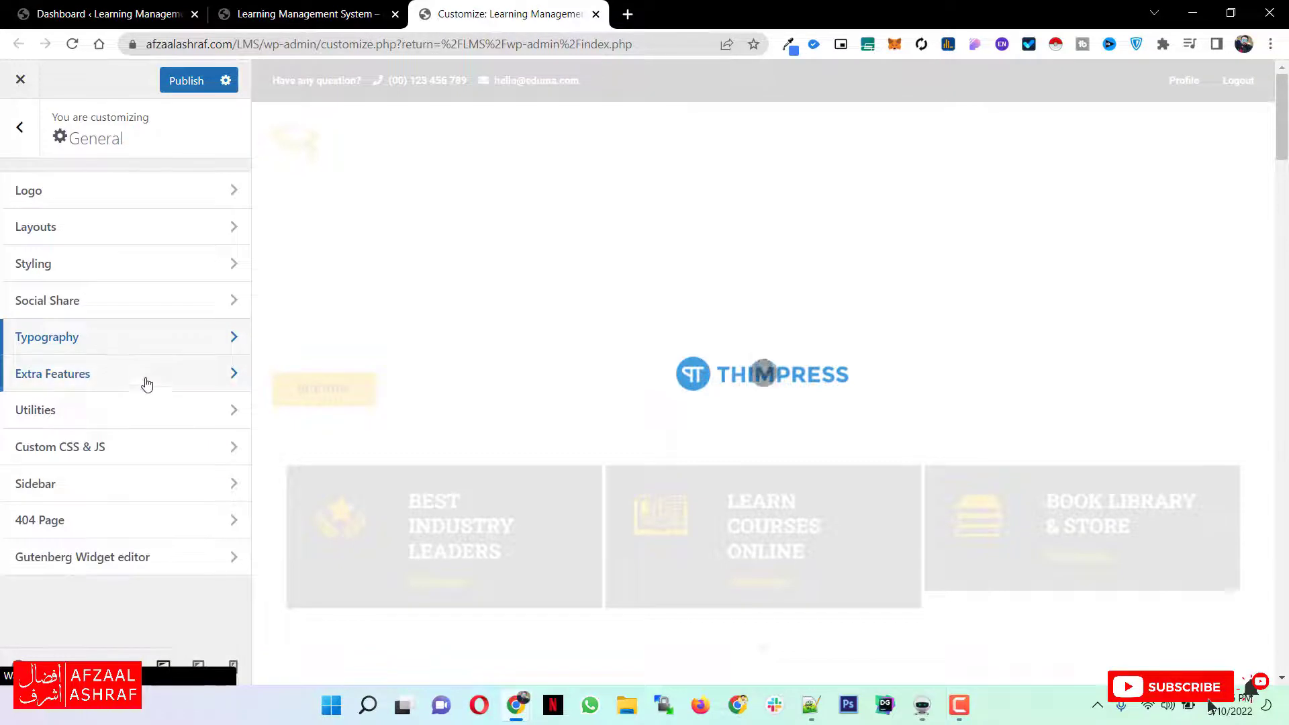
Set Preloading to Turn Off in the Extra Features settings and publish the change.
{"action": "left_click", "coordinate": [144, 383]}
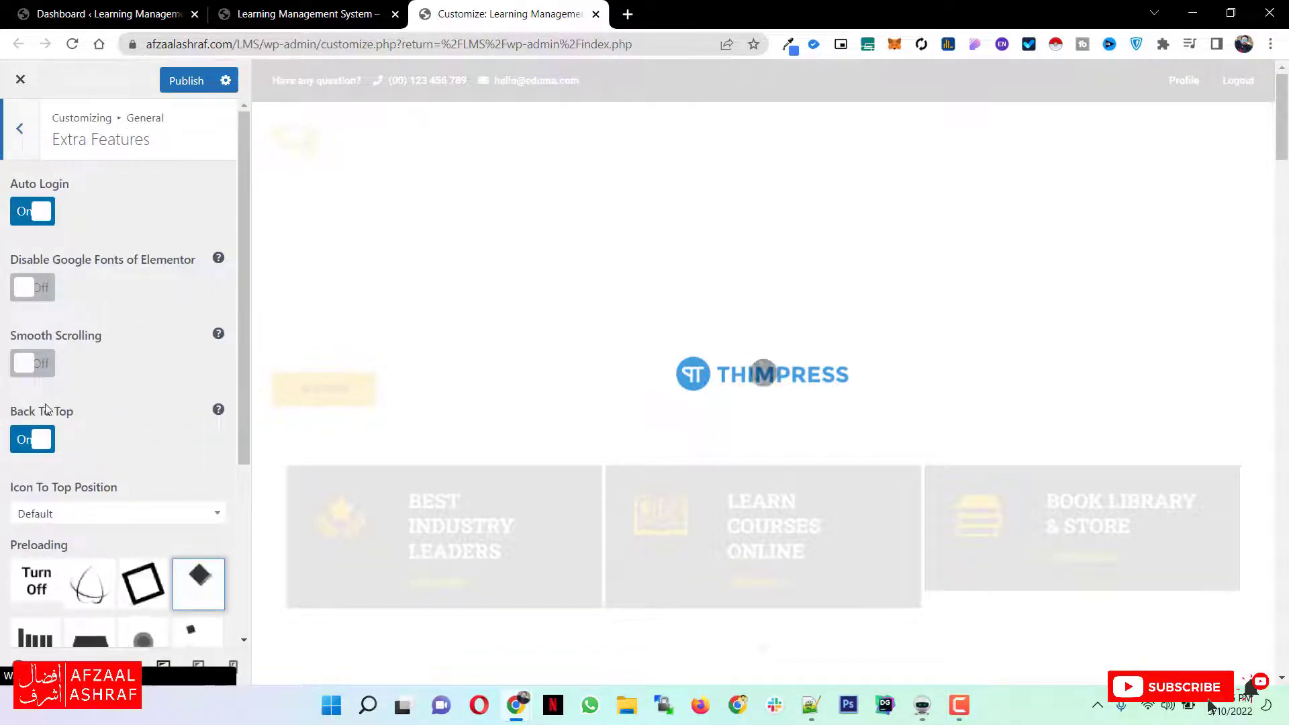
{"action": "scroll", "coordinate": [91, 417], "scroll_direction": "down", "scroll_amount": 3}
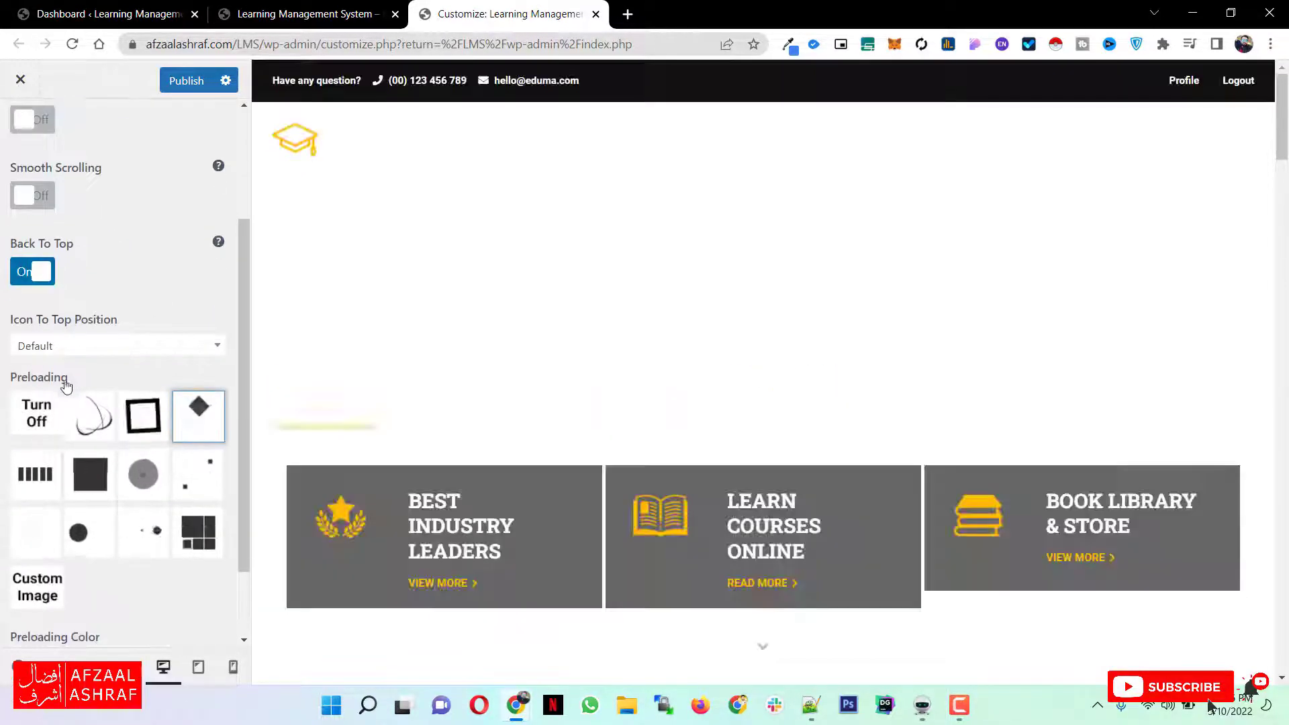
{"action": "left_click", "coordinate": [40, 414]}
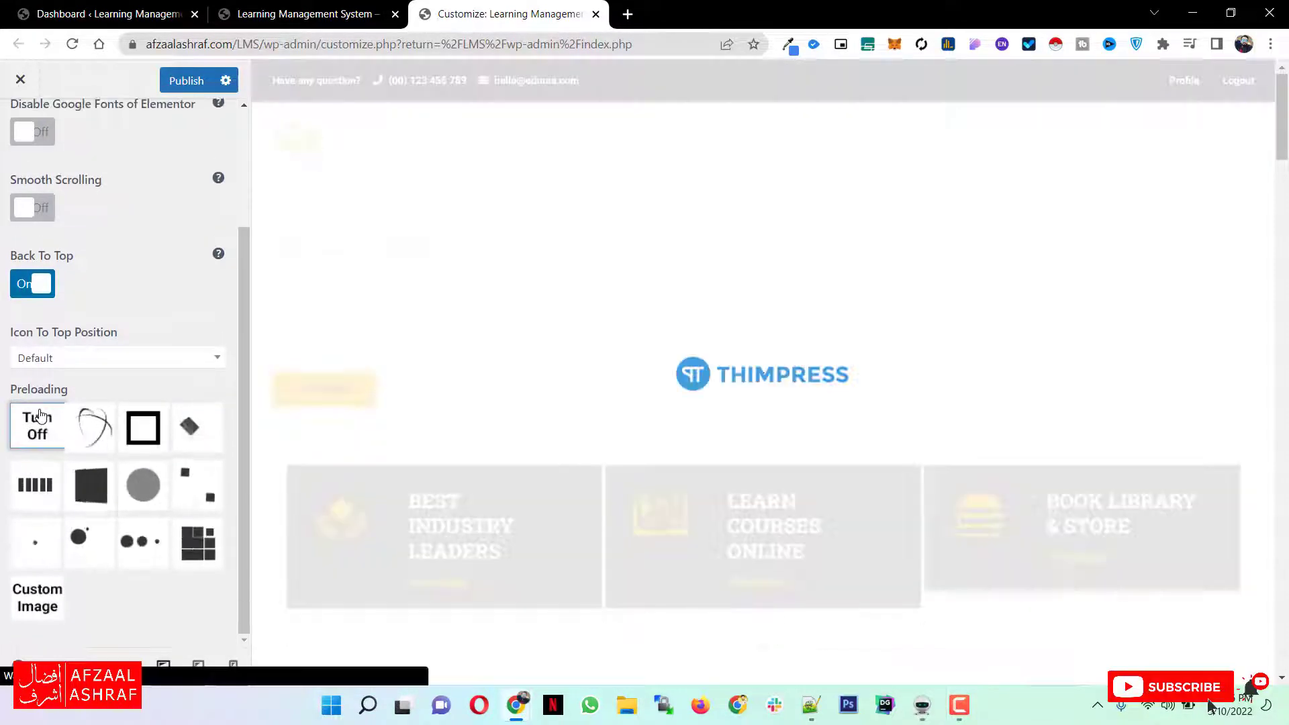
{"action": "left_click", "coordinate": [186, 80]}
Check how the live site loads with the published preloading setting and look over the homepage preview in the Customizer.
{"action": "left_click", "coordinate": [323, 13]}
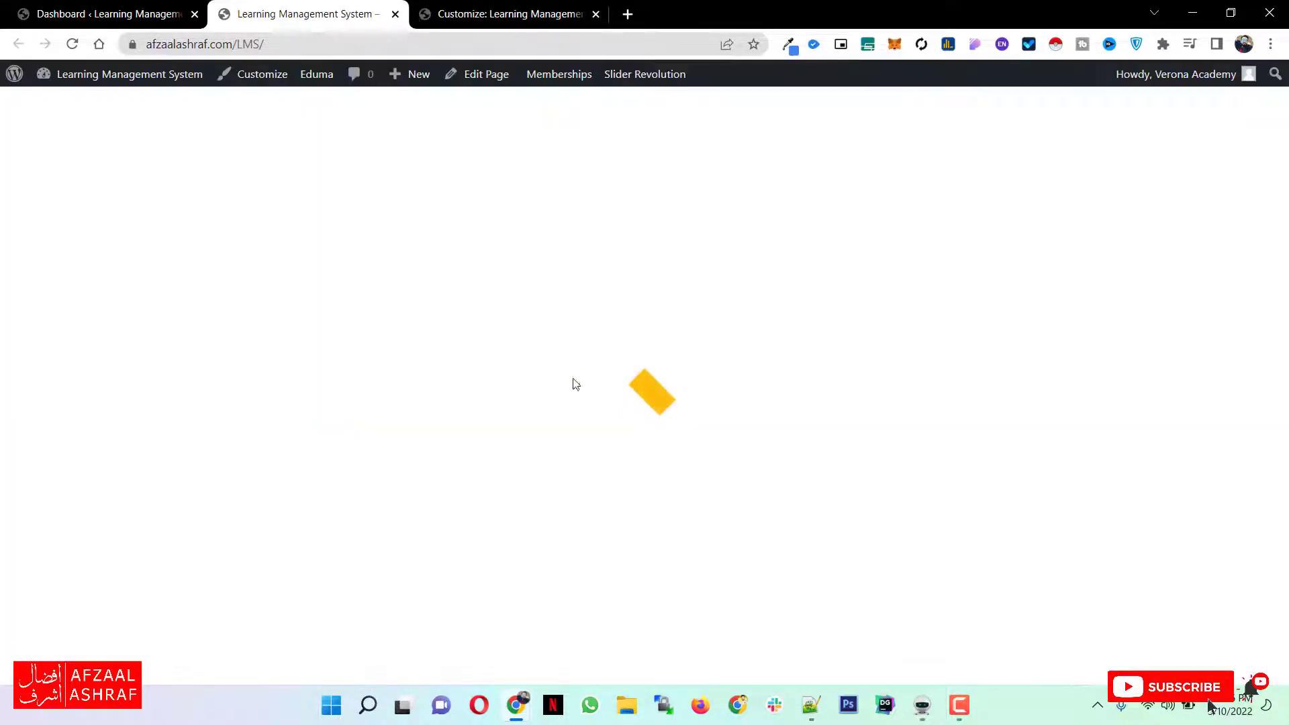
{"action": "left_click", "coordinate": [538, 3]}
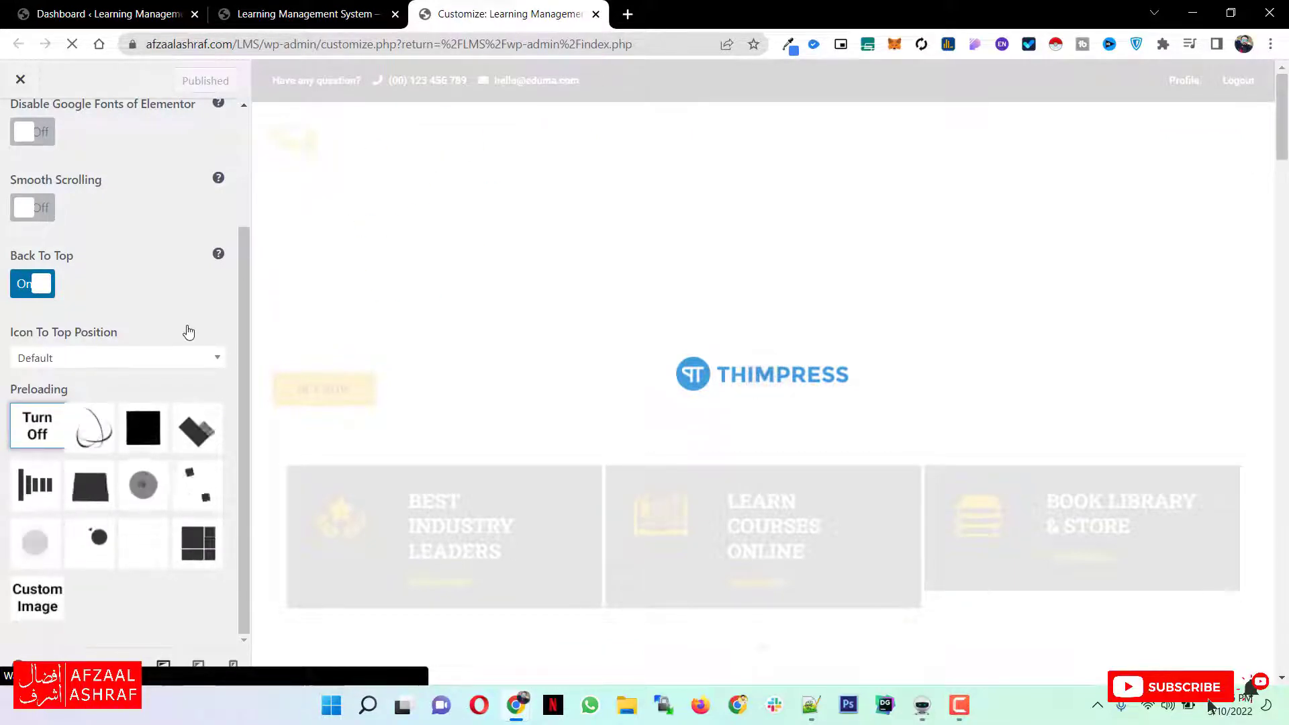
{"action": "scroll", "coordinate": [75, 309], "scroll_direction": "up", "scroll_amount": 3}
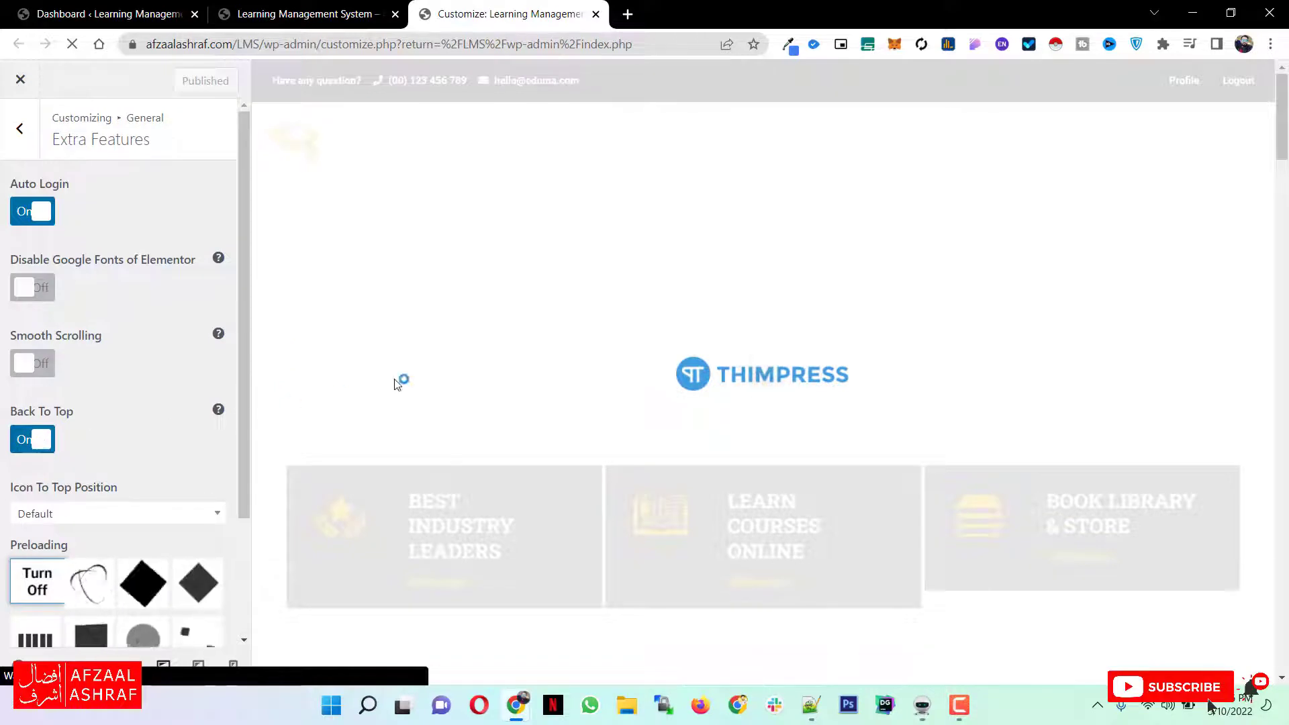
{"action": "left_click", "coordinate": [302, 13]}
{"action": "left_click", "coordinate": [510, 13]}
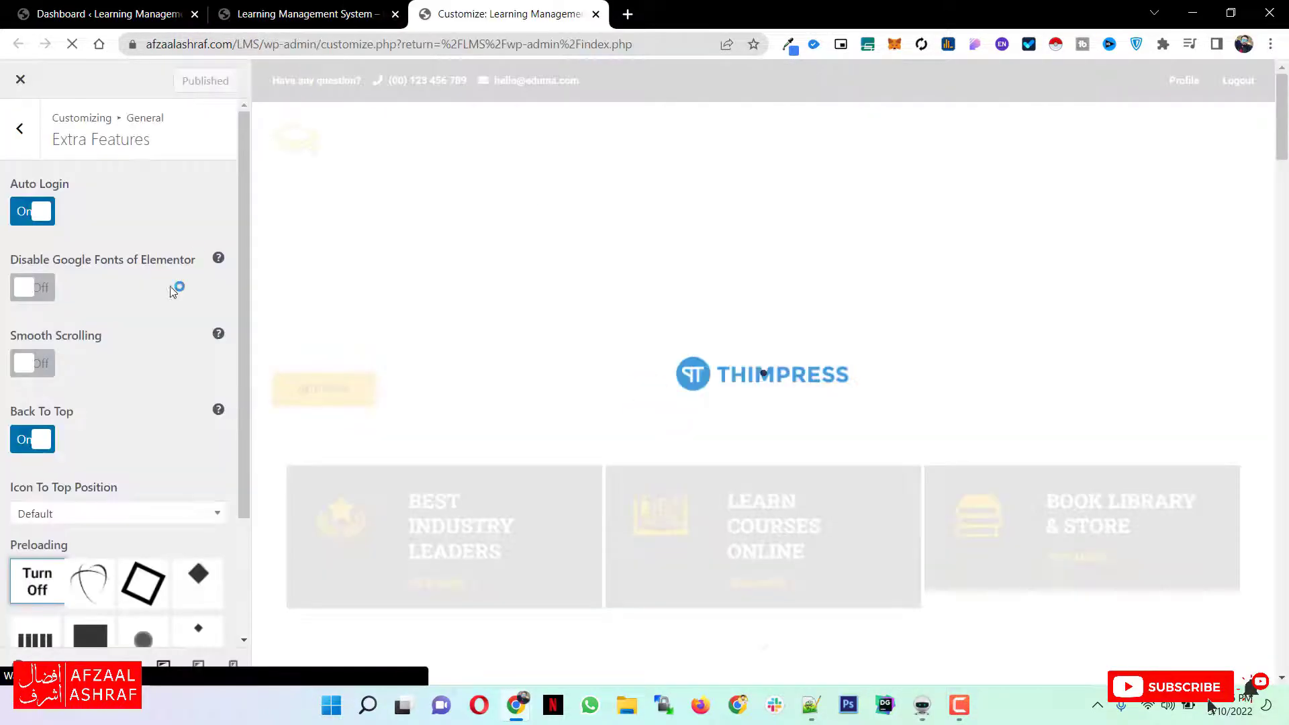
{"action": "left_click", "coordinate": [302, 13]}
{"action": "left_click", "coordinate": [510, 13]}
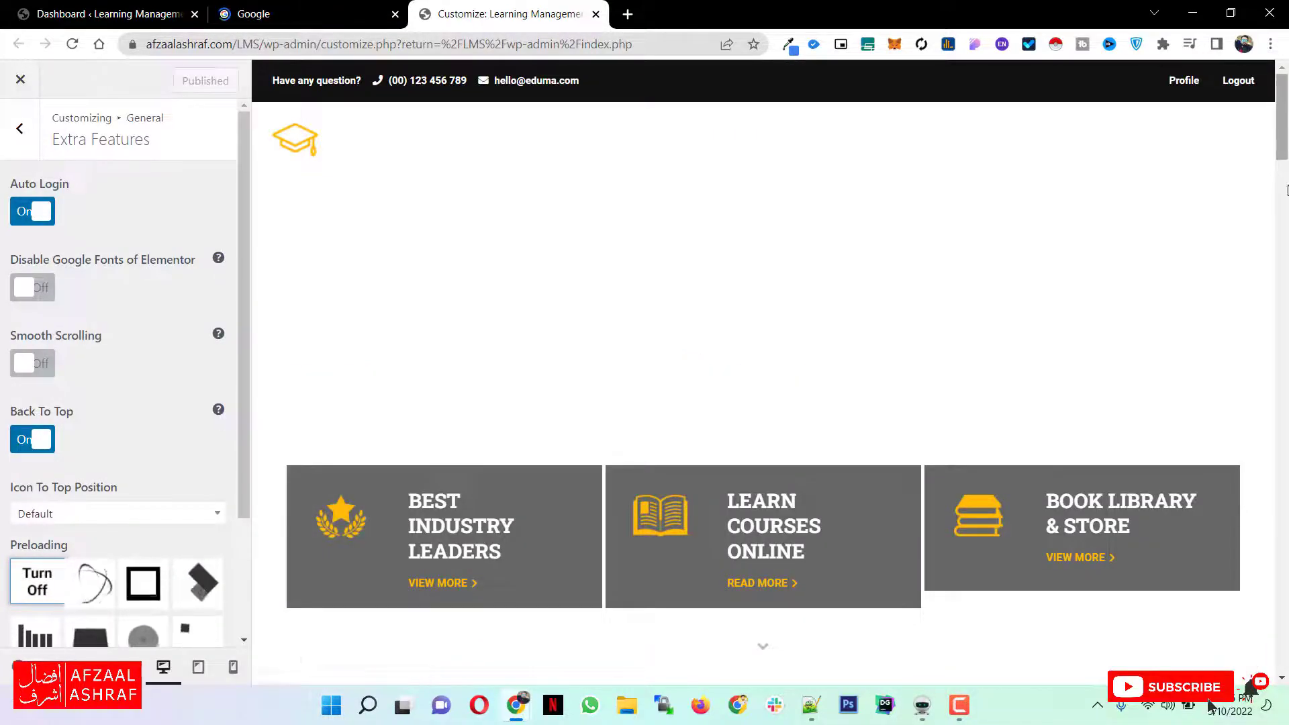
{"action": "scroll", "coordinate": [1267, 457], "scroll_direction": "down", "scroll_amount": 15}
{"action": "left_click", "coordinate": [1248, 660]}
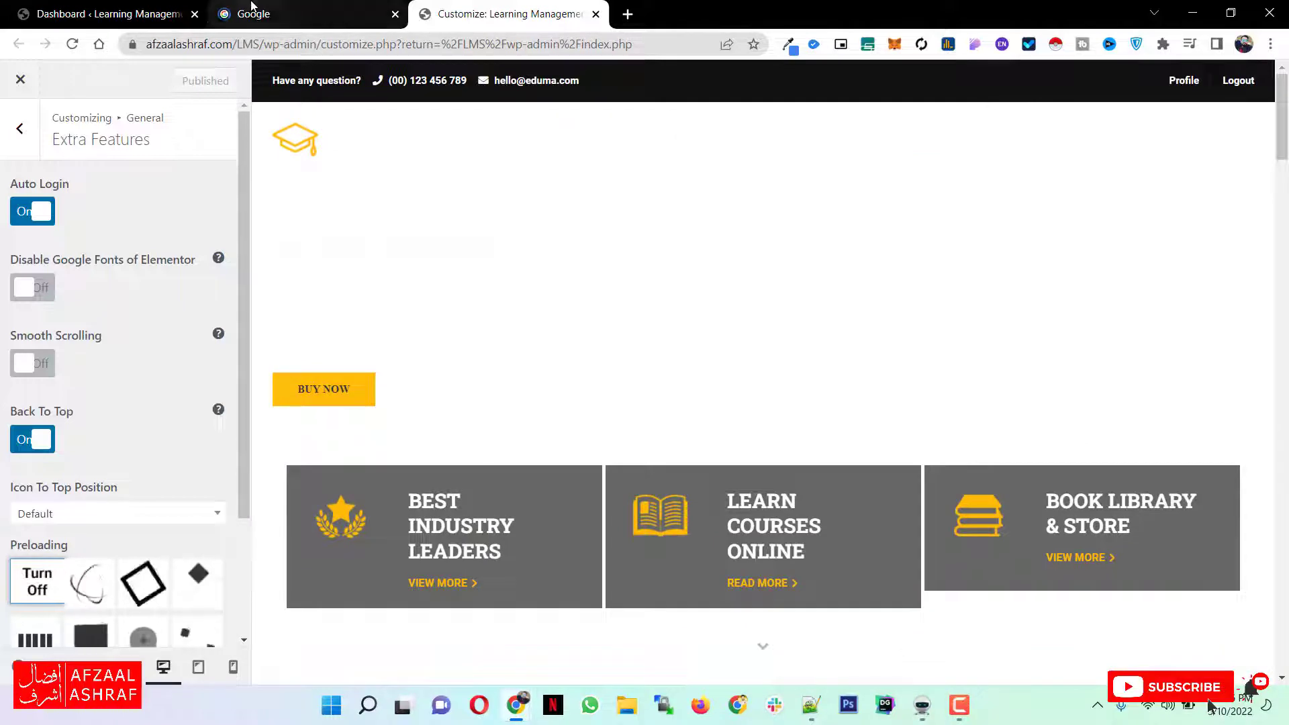
Open the live site in a new tab from the WordPress dashboard, close the Google tab and return to the Customizer.
{"action": "left_click", "coordinate": [337, 9]}
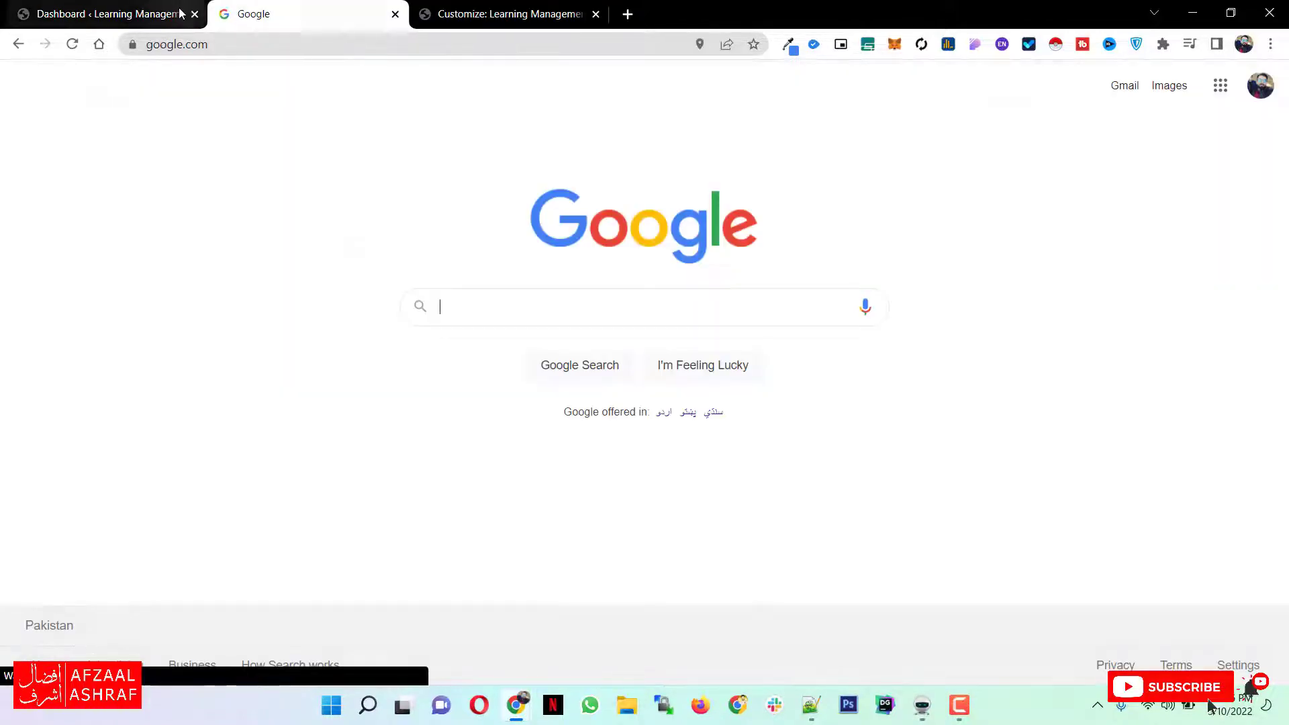
{"action": "left_click", "coordinate": [176, 13]}
{"action": "mouse_move", "coordinate": [60, 78]}
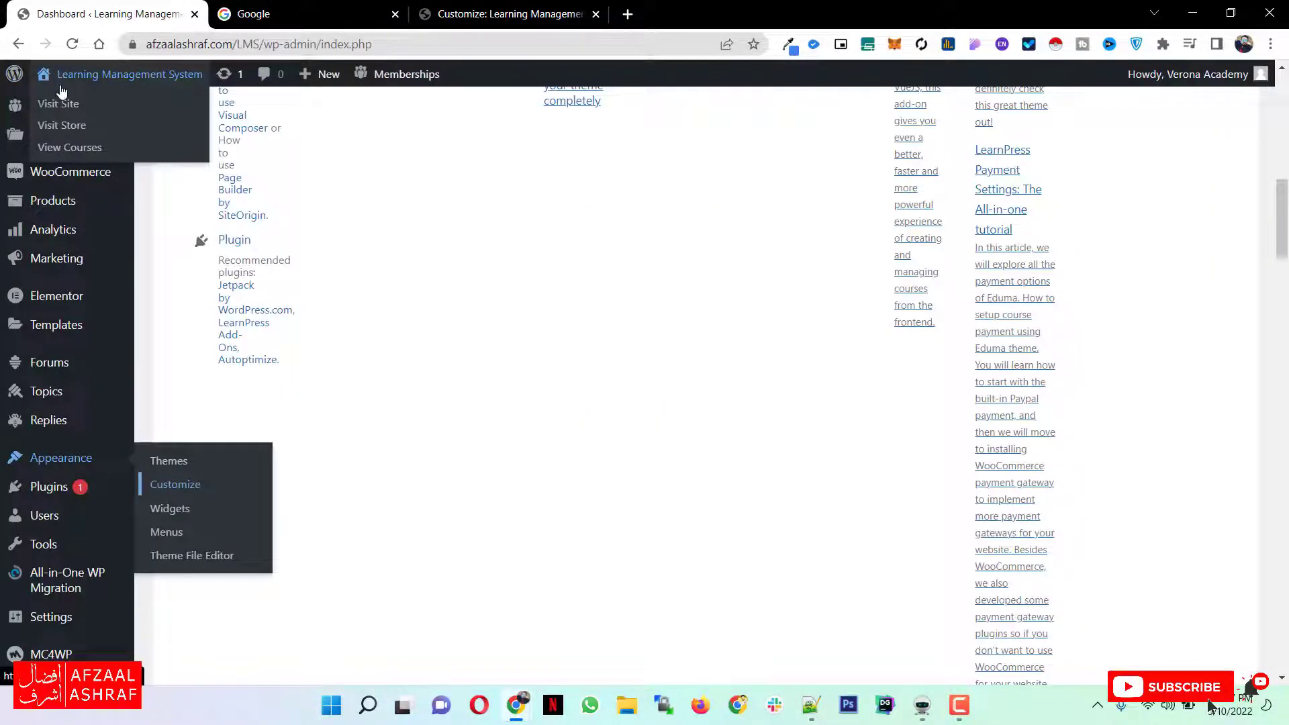
{"action": "middle_click", "coordinate": [101, 82]}
{"action": "left_click", "coordinate": [335, 10]}
{"action": "left_click", "coordinate": [469, 9]}
{"action": "left_click", "coordinate": [596, 14]}
{"action": "left_click", "coordinate": [375, 9]}
{"action": "left_click", "coordinate": [487, 13]}
Set Preloading to Custom Image, open and close the media library without choosing an image, and return to the General settings.
{"action": "scroll", "coordinate": [150, 365], "scroll_direction": "down", "scroll_amount": 3}
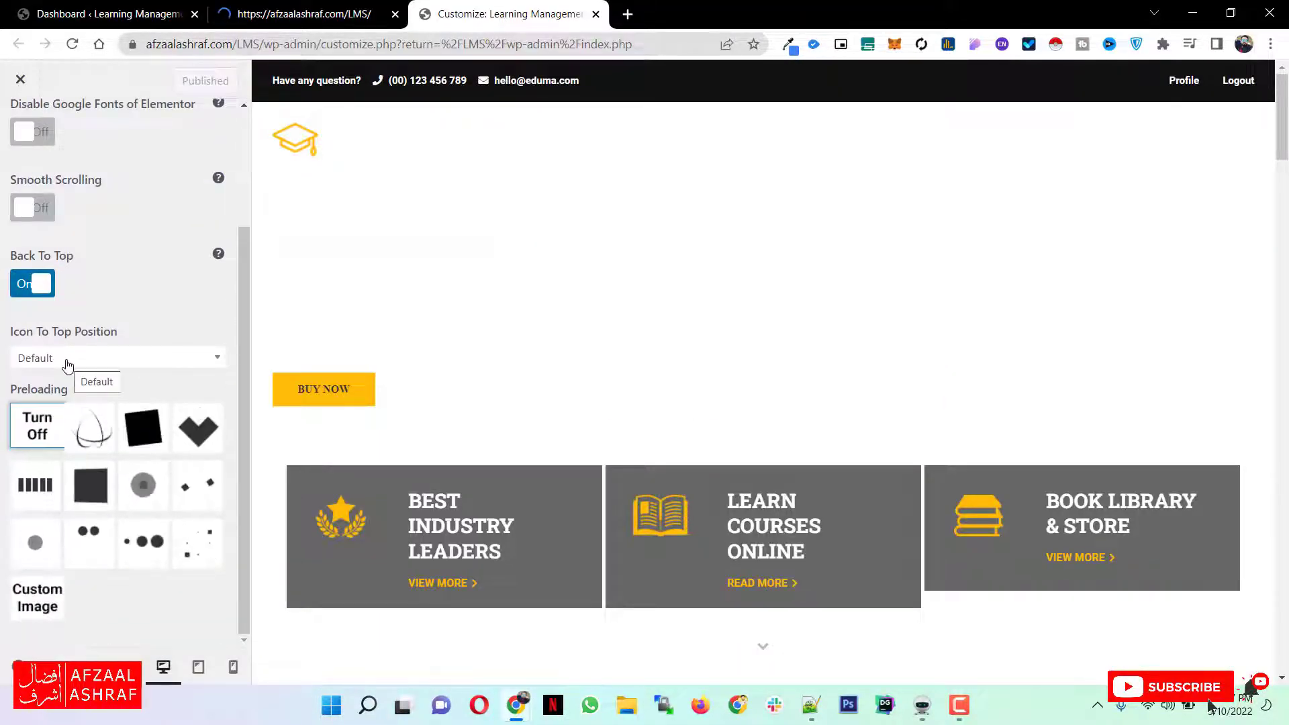
{"action": "left_click", "coordinate": [30, 601]}
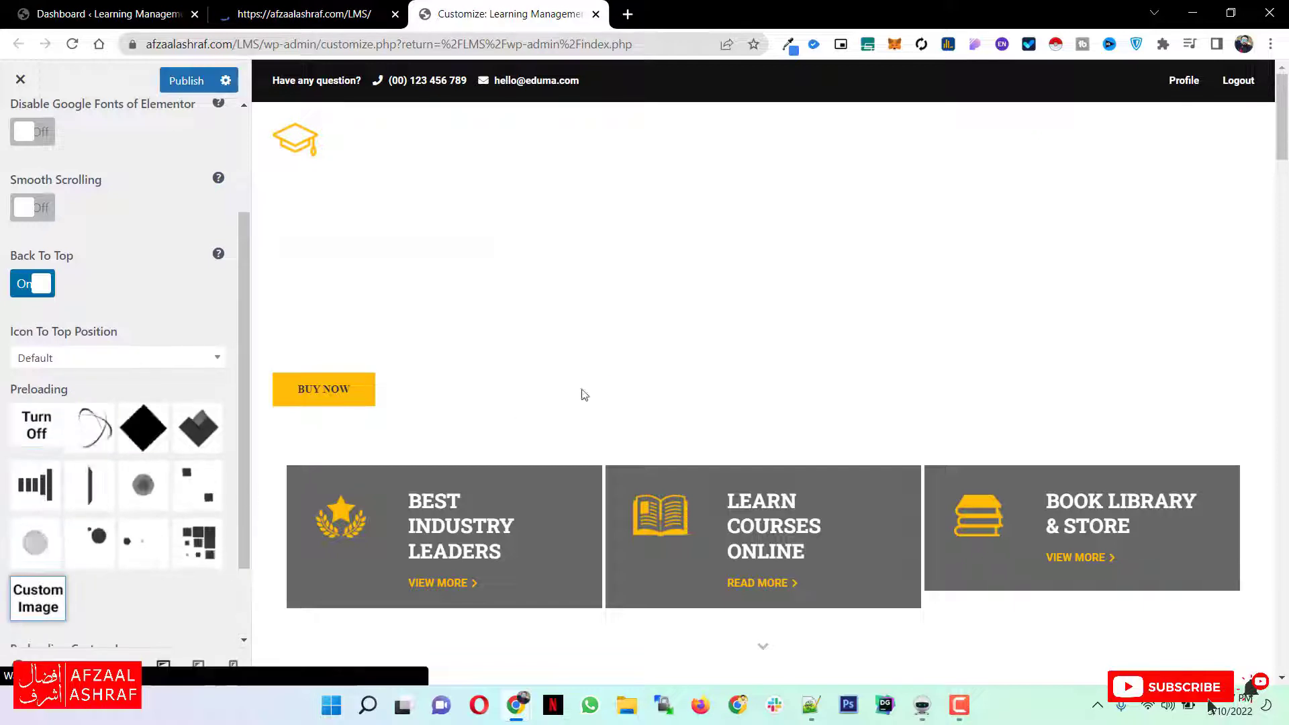
{"action": "scroll", "coordinate": [31, 531], "scroll_direction": "down", "scroll_amount": 3}
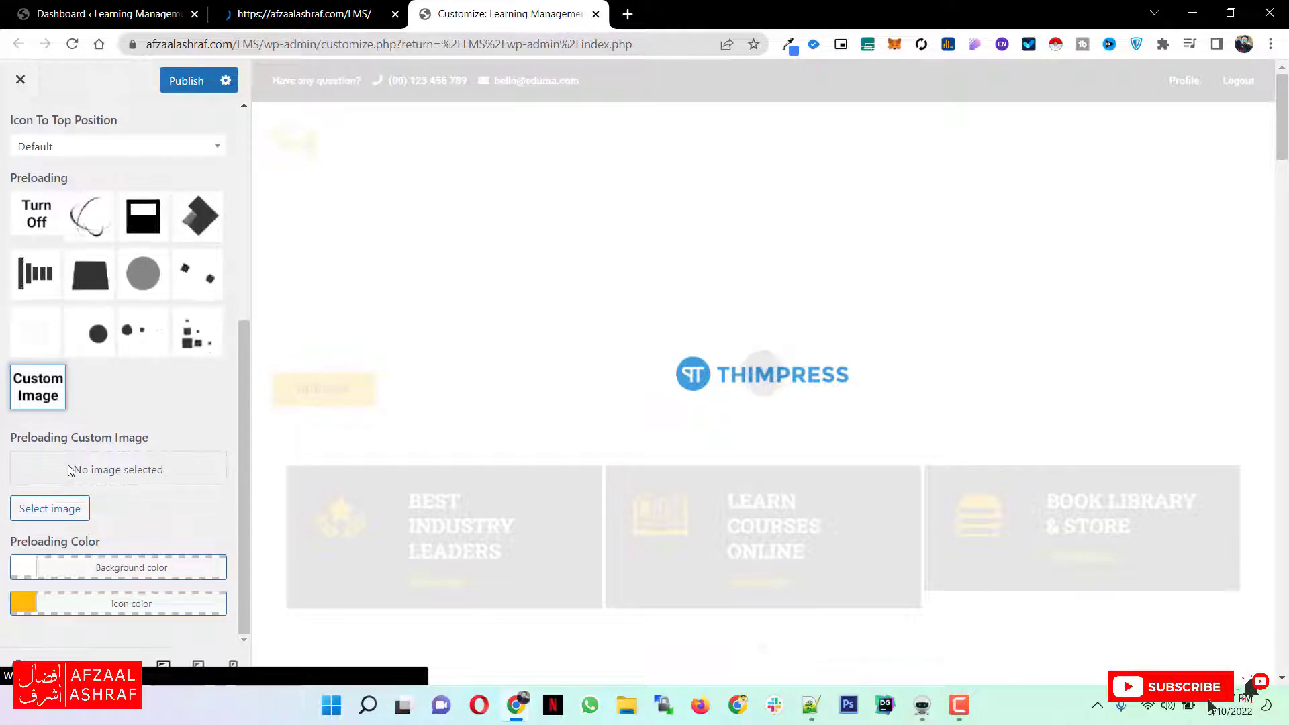
{"action": "left_click", "coordinate": [77, 470]}
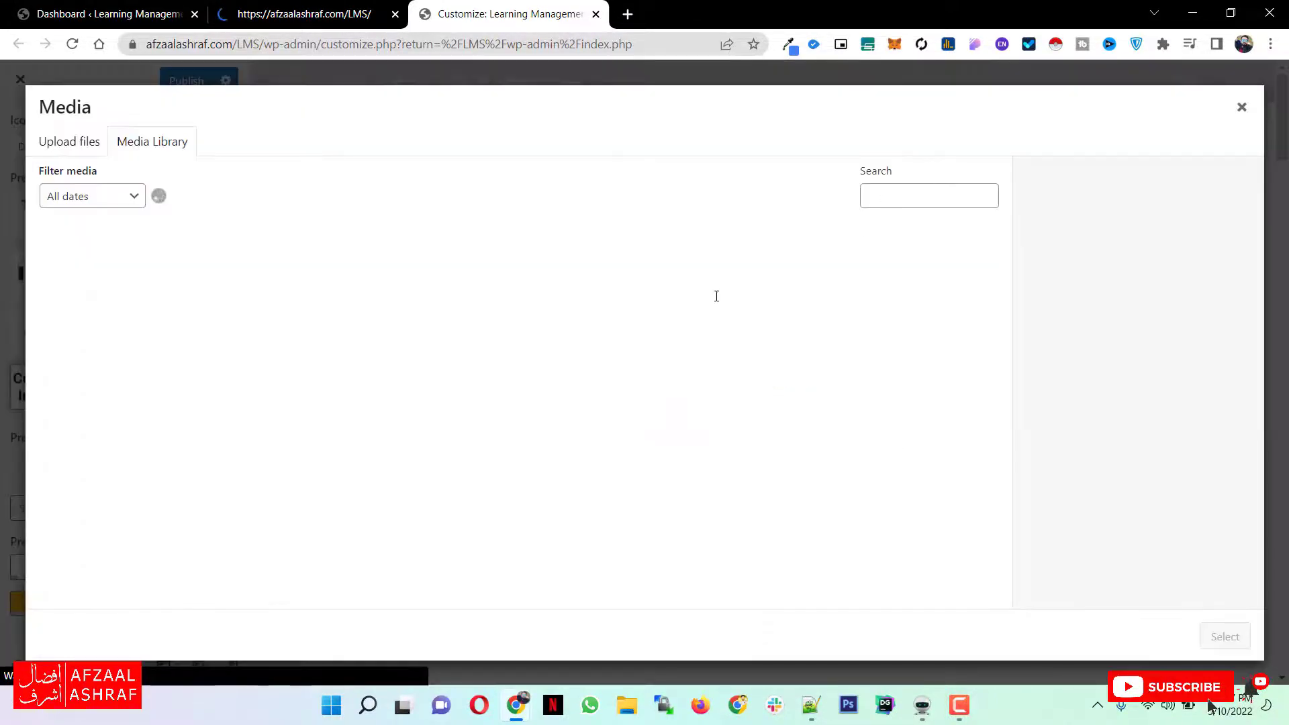
{"action": "left_click", "coordinate": [1240, 114]}
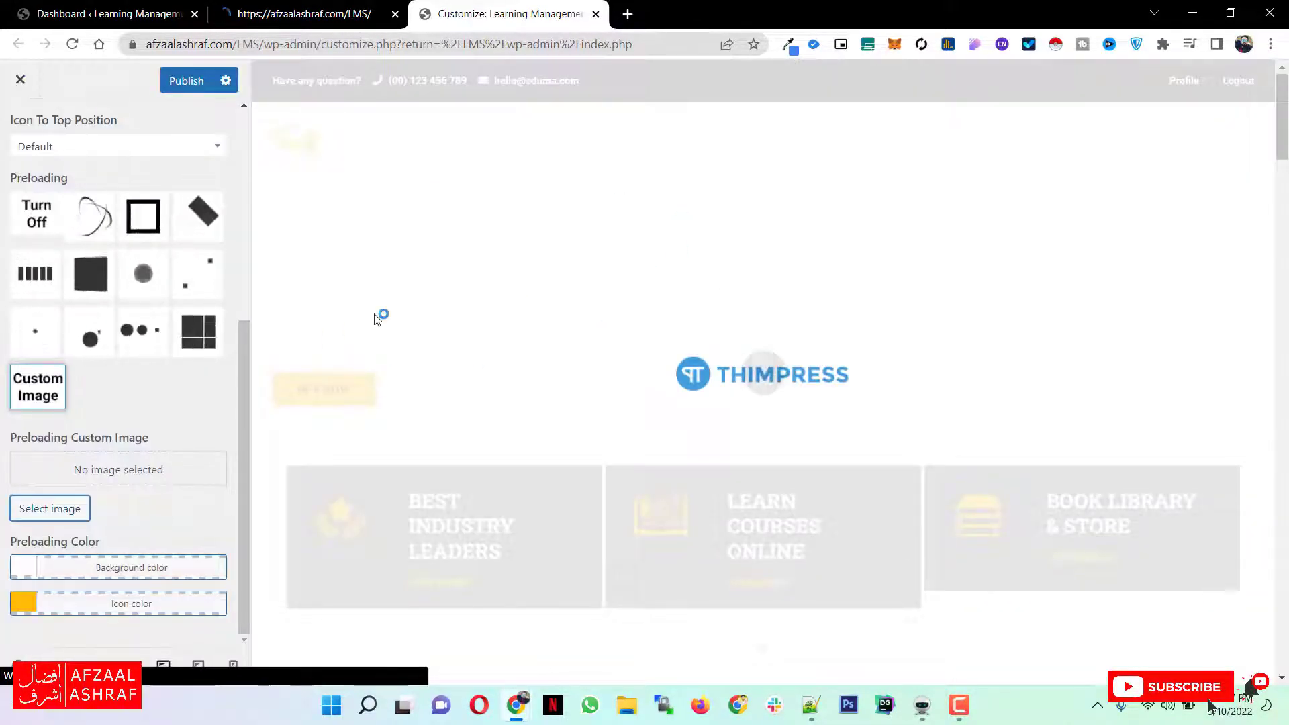
{"action": "scroll", "coordinate": [75, 375], "scroll_direction": "up", "scroll_amount": 5}
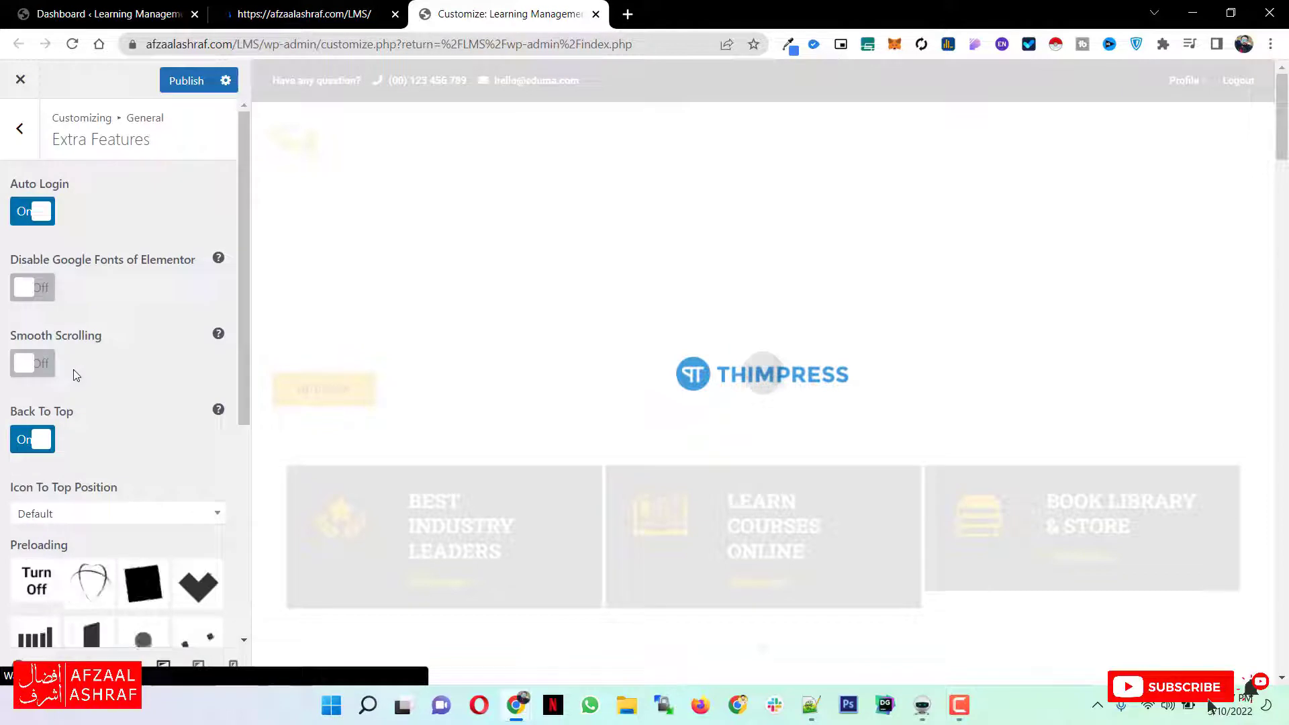
{"action": "left_click", "coordinate": [16, 137]}
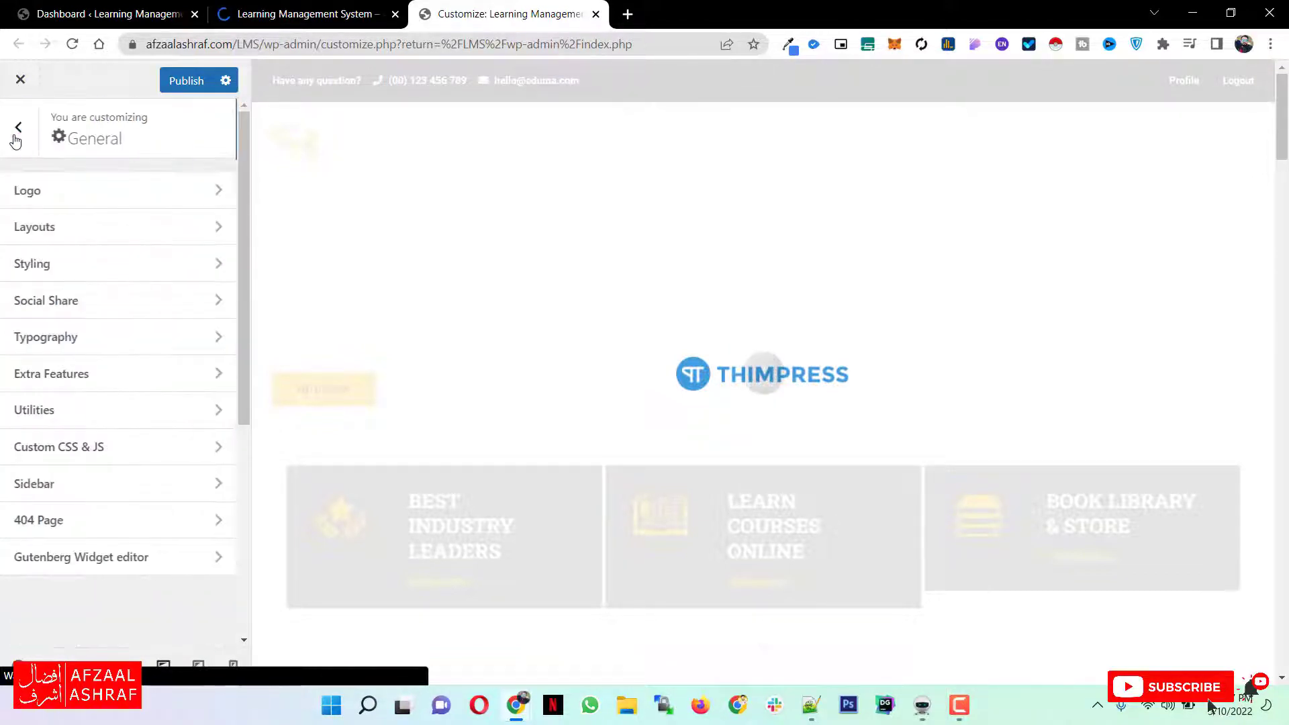
Review the Utilities settings, including the Google Analytics field, and open the Custom CSS & JS settings.
{"action": "left_click", "coordinate": [65, 413]}
{"action": "left_click", "coordinate": [84, 206]}
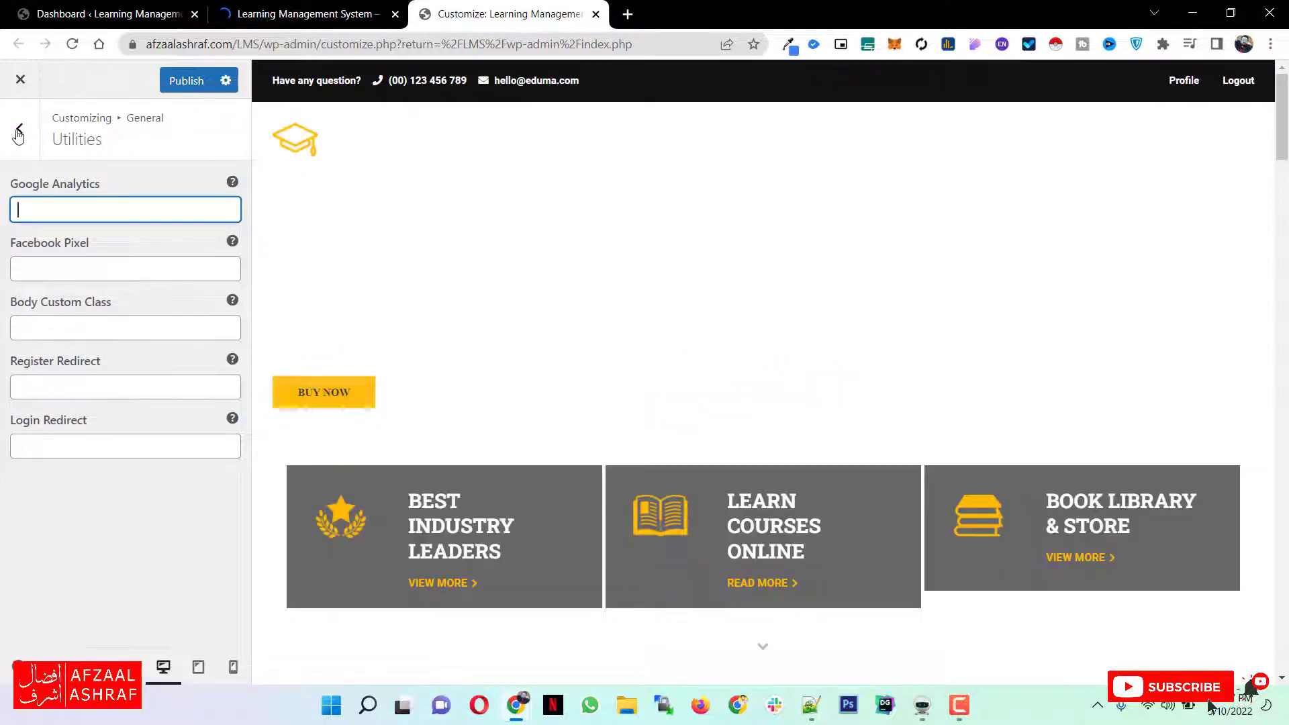
{"action": "left_click", "coordinate": [20, 129]}
{"action": "left_click", "coordinate": [85, 447]}
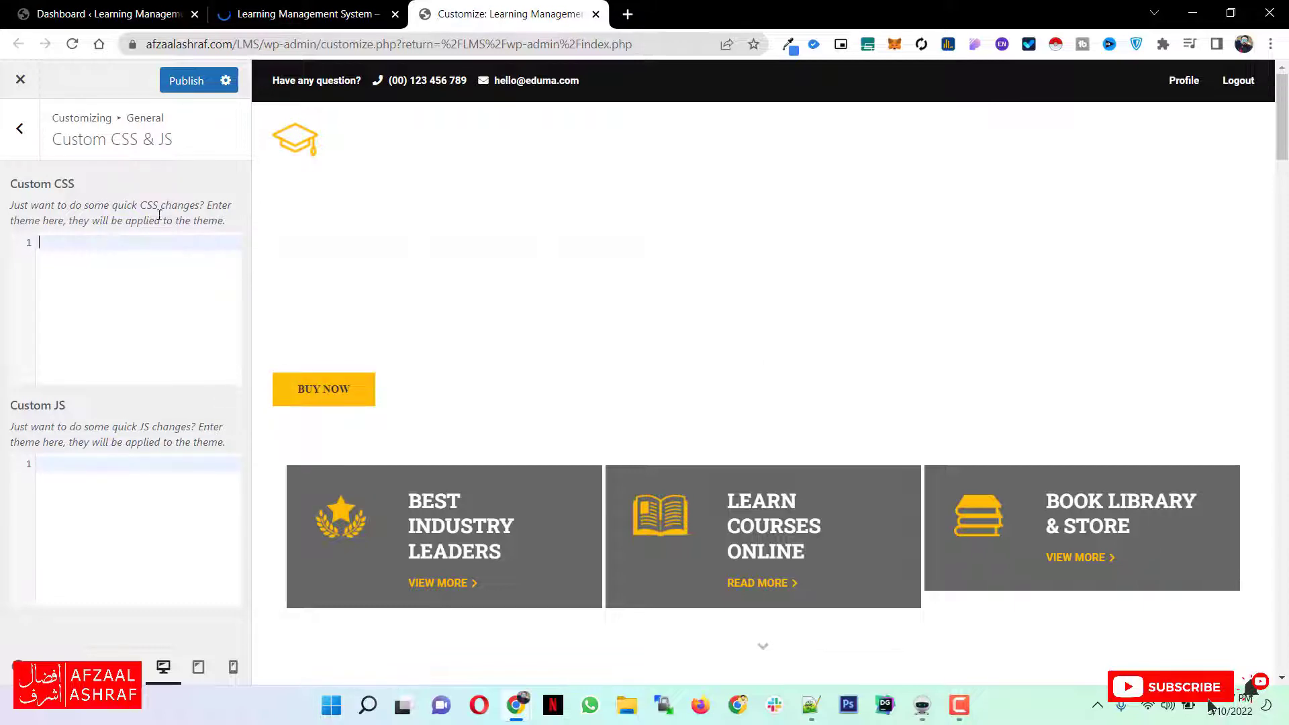
Look through the live homepage's popular courses, events, blog post carousel and testimonials, and return to the Customizer.
{"action": "left_click", "coordinate": [306, 13]}
{"action": "scroll", "coordinate": [436, 341], "scroll_direction": "down", "scroll_amount": 5}
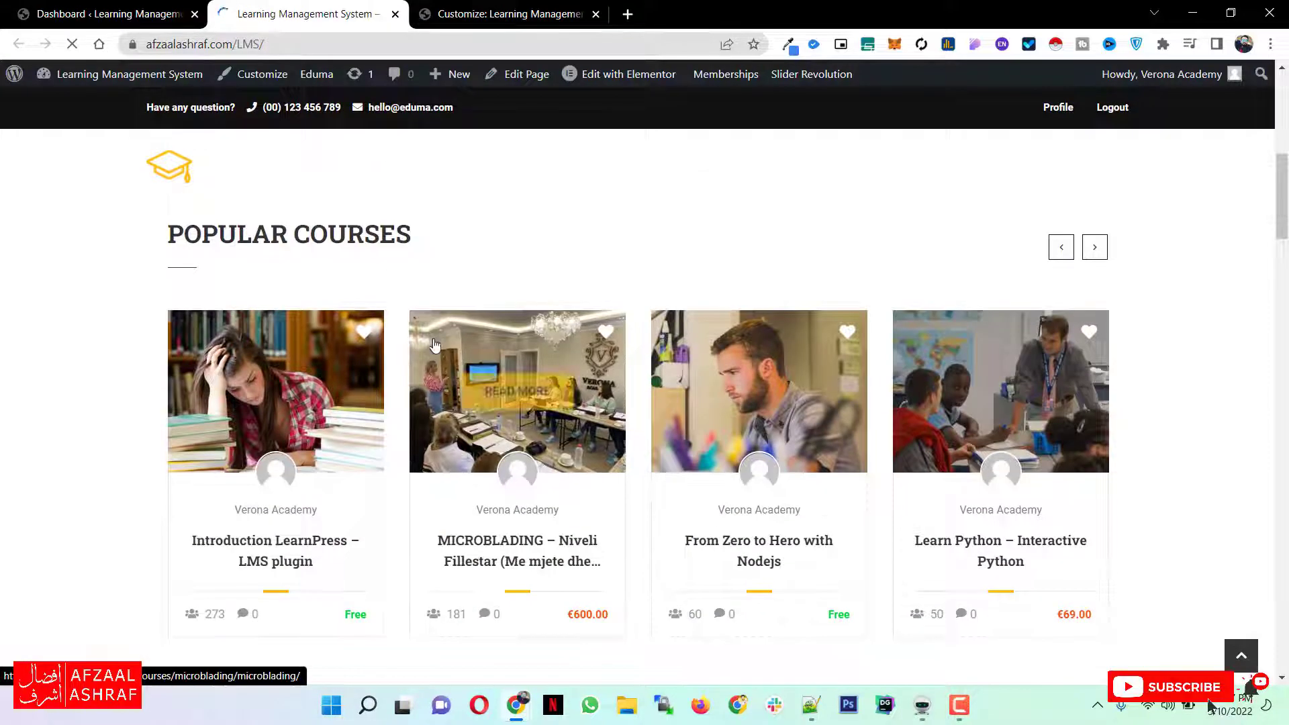
{"action": "scroll", "coordinate": [435, 344], "scroll_direction": "down", "scroll_amount": 5}
{"action": "left_click", "coordinate": [486, 8]}
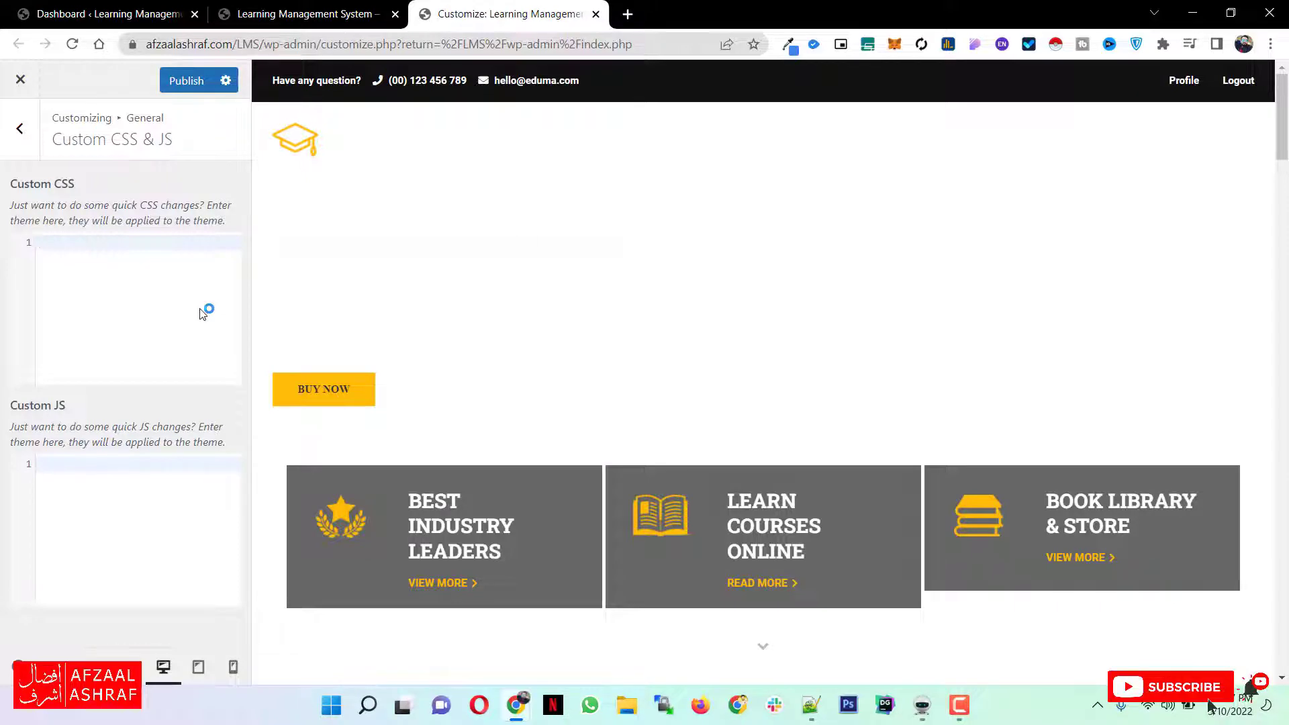
{"action": "left_click", "coordinate": [311, 8]}
{"action": "scroll", "coordinate": [449, 313], "scroll_direction": "down", "scroll_amount": 5}
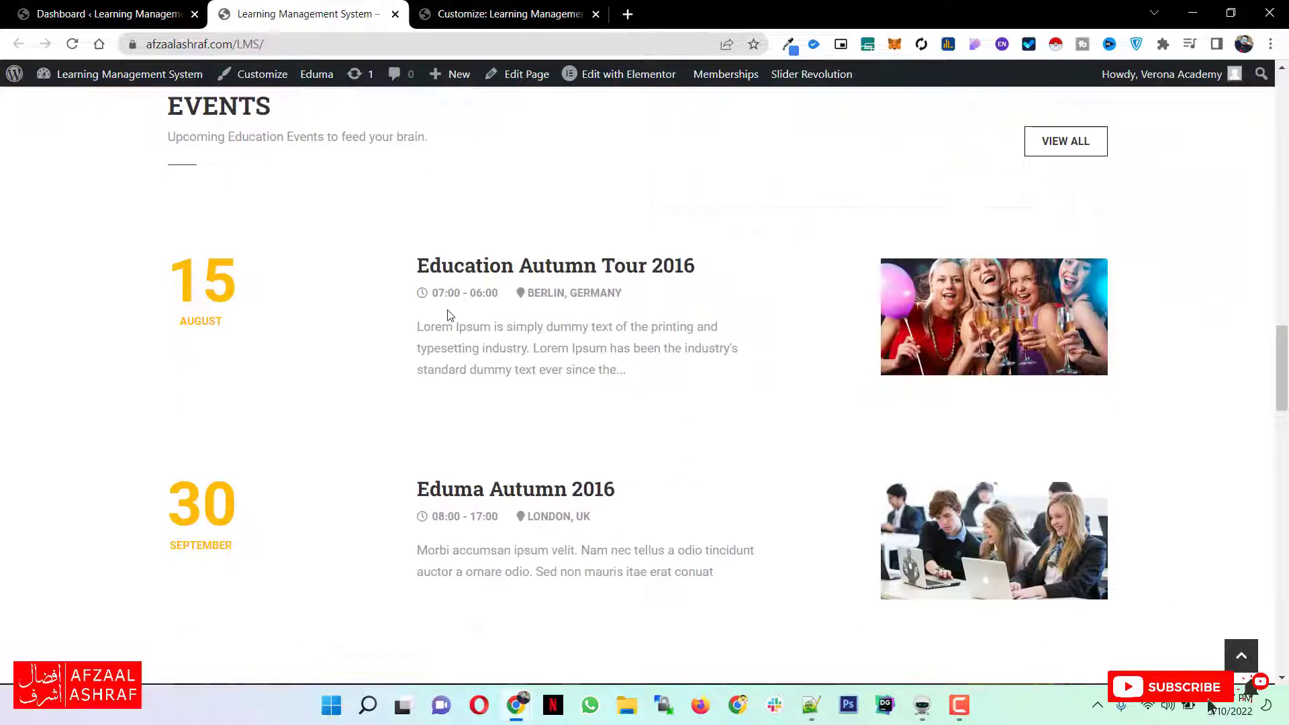
{"action": "scroll", "coordinate": [449, 312], "scroll_direction": "down", "scroll_amount": 10}
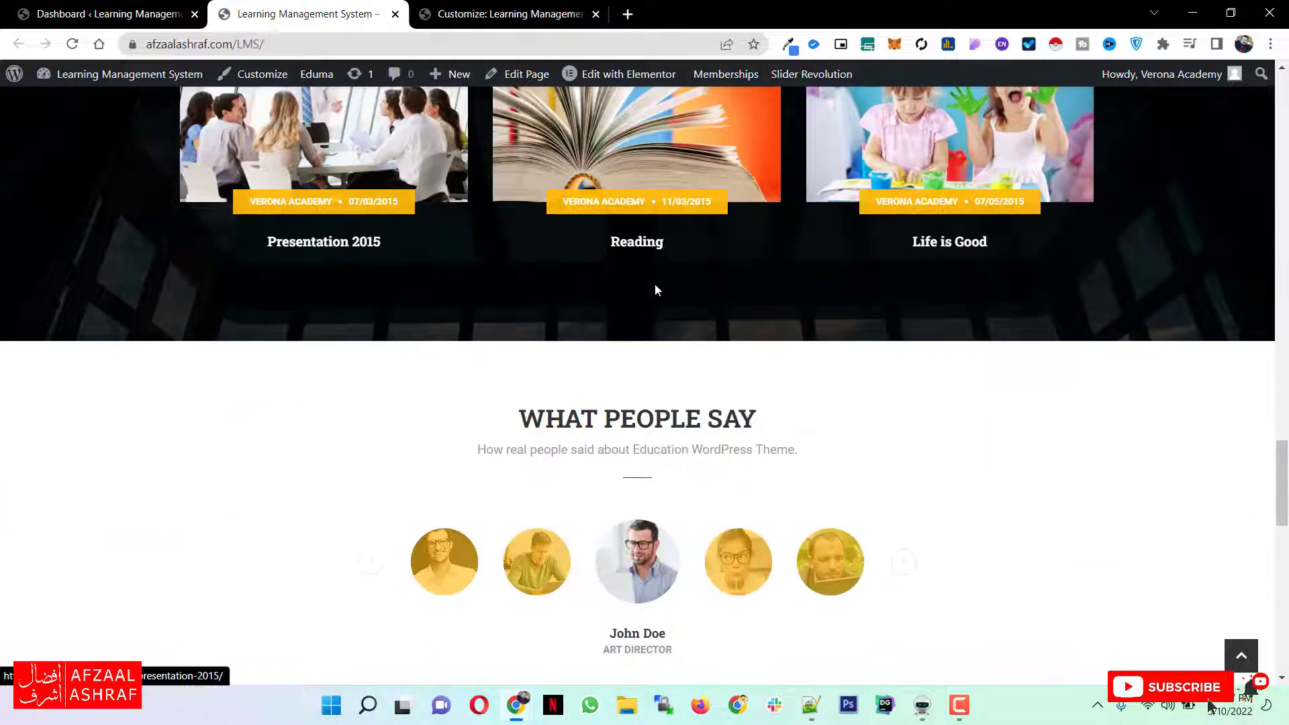
{"action": "left_click_drag", "start_coordinate": [669, 242], "coordinate": [500, 245]}
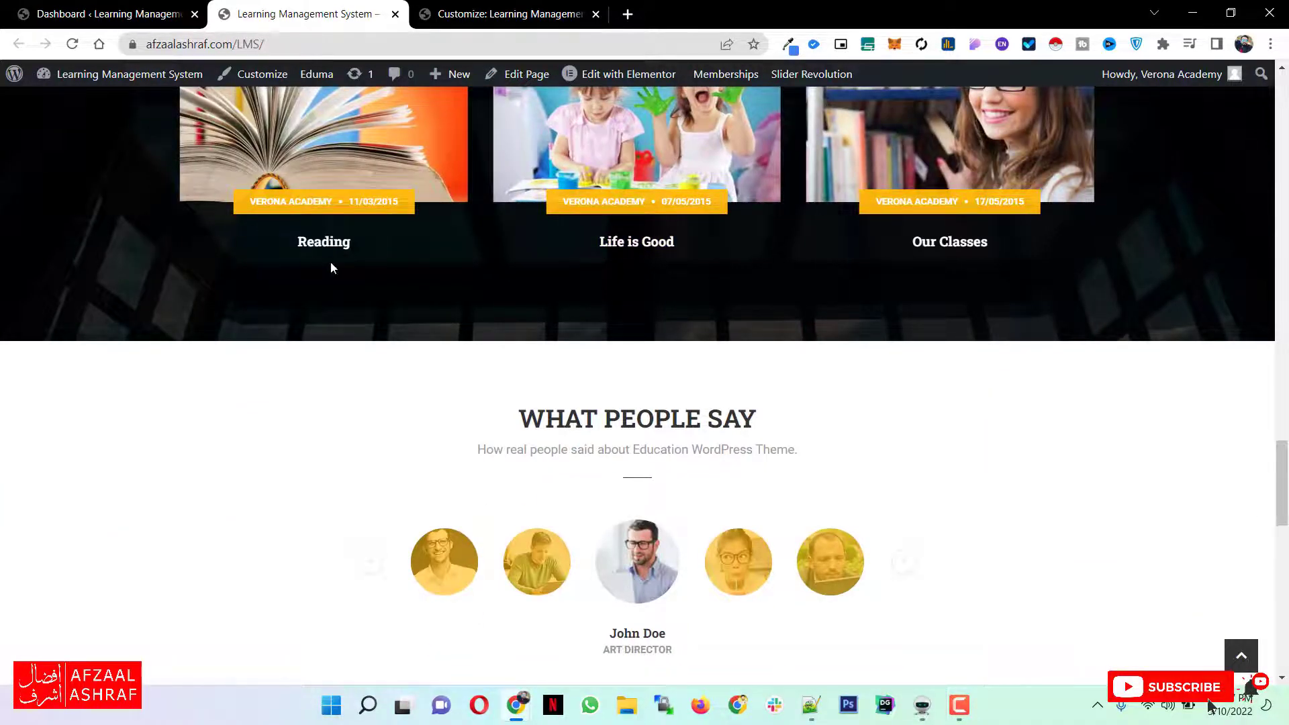
{"action": "left_click", "coordinate": [501, 7]}
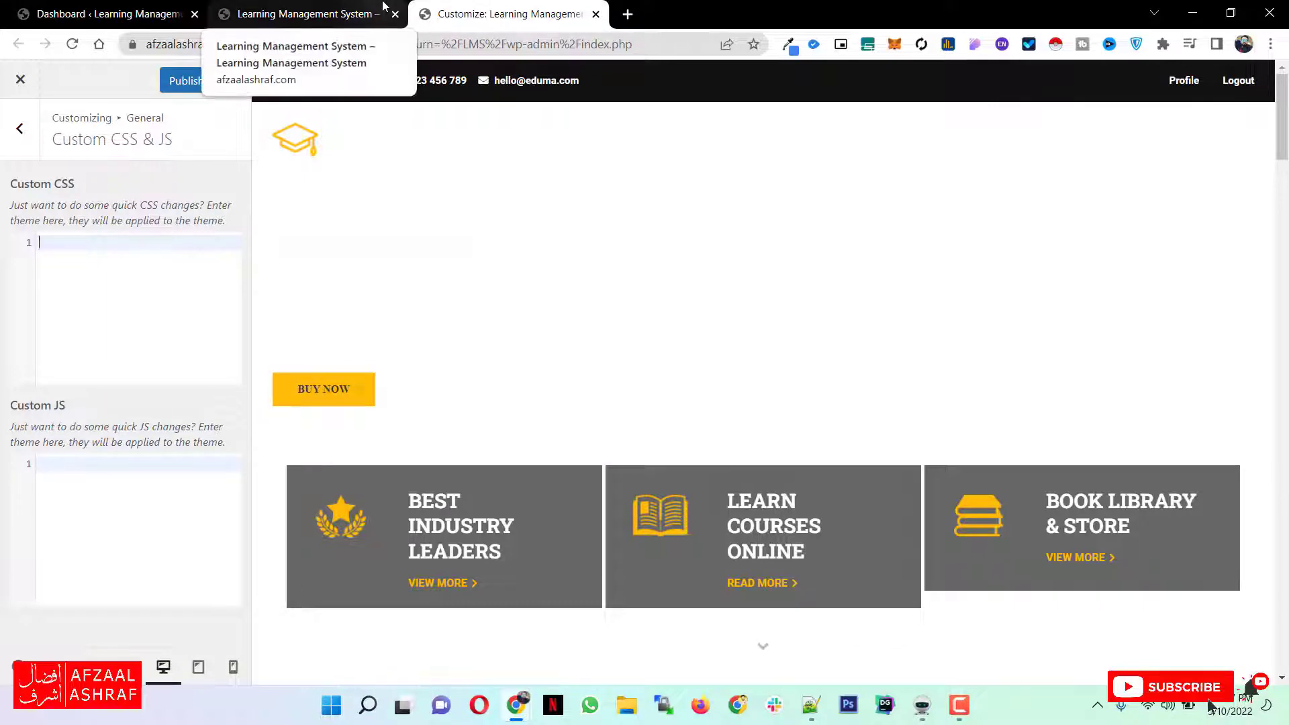
Glance at the live homepage, review the Customizer's Sidebar settings and return to the General settings.
{"action": "left_click", "coordinate": [361, 8]}
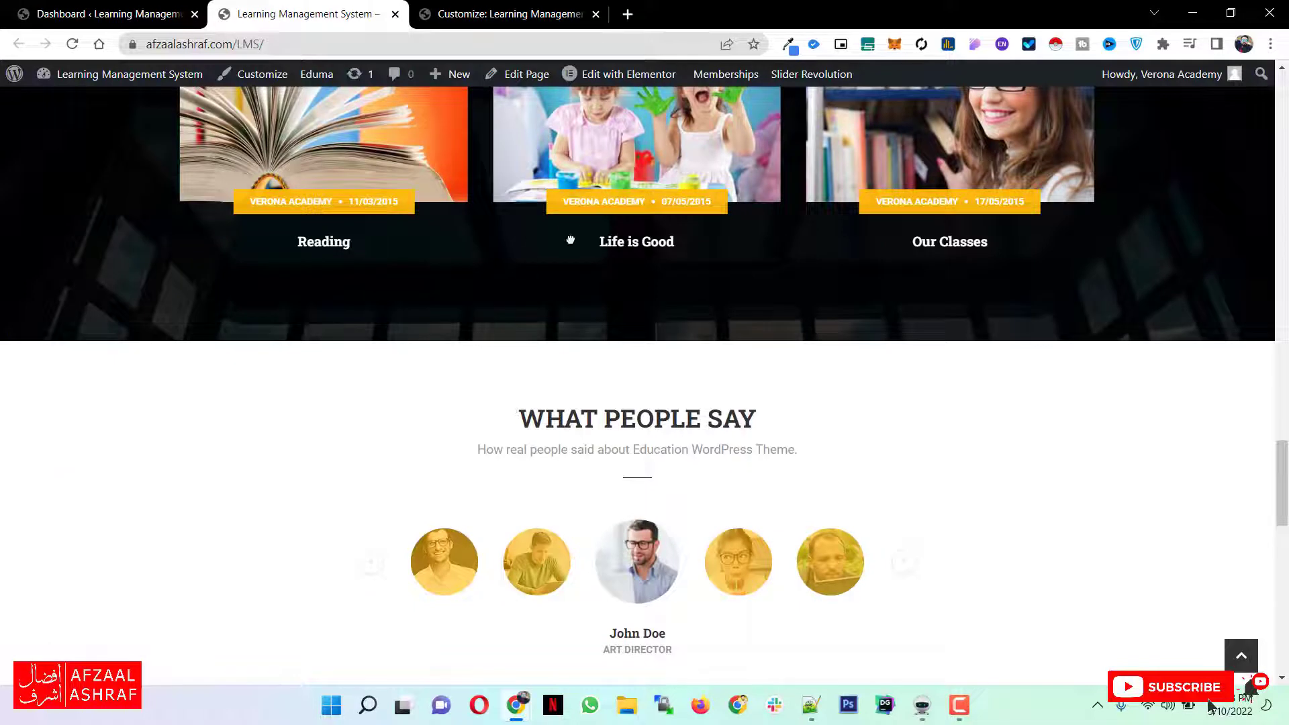
{"action": "left_click", "coordinate": [453, 8]}
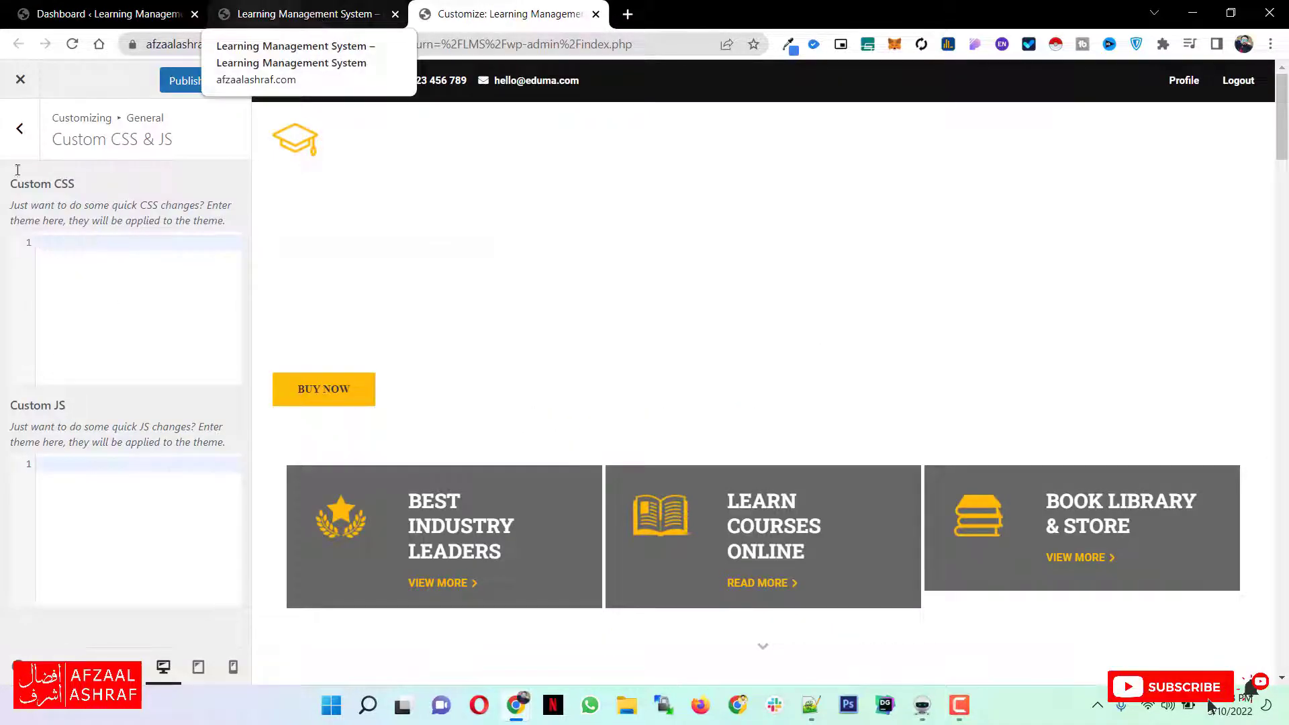
{"action": "left_click", "coordinate": [20, 128]}
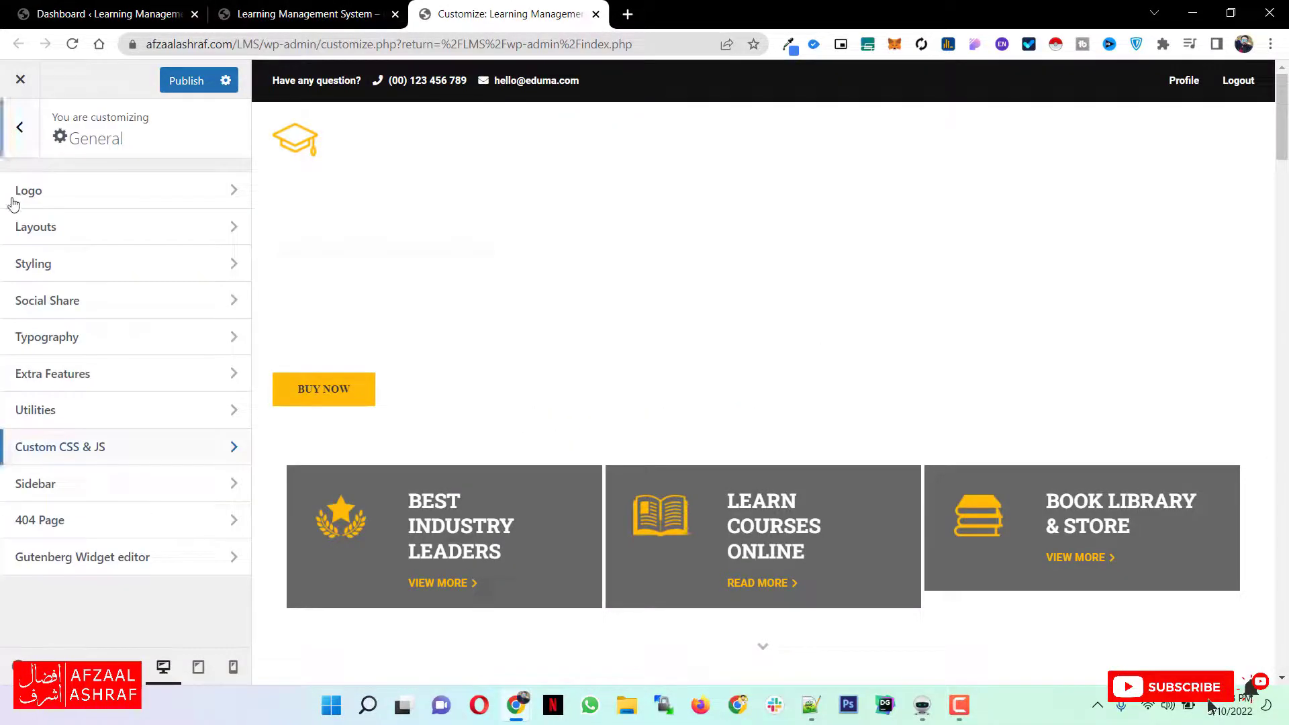
{"action": "left_click", "coordinate": [127, 475]}
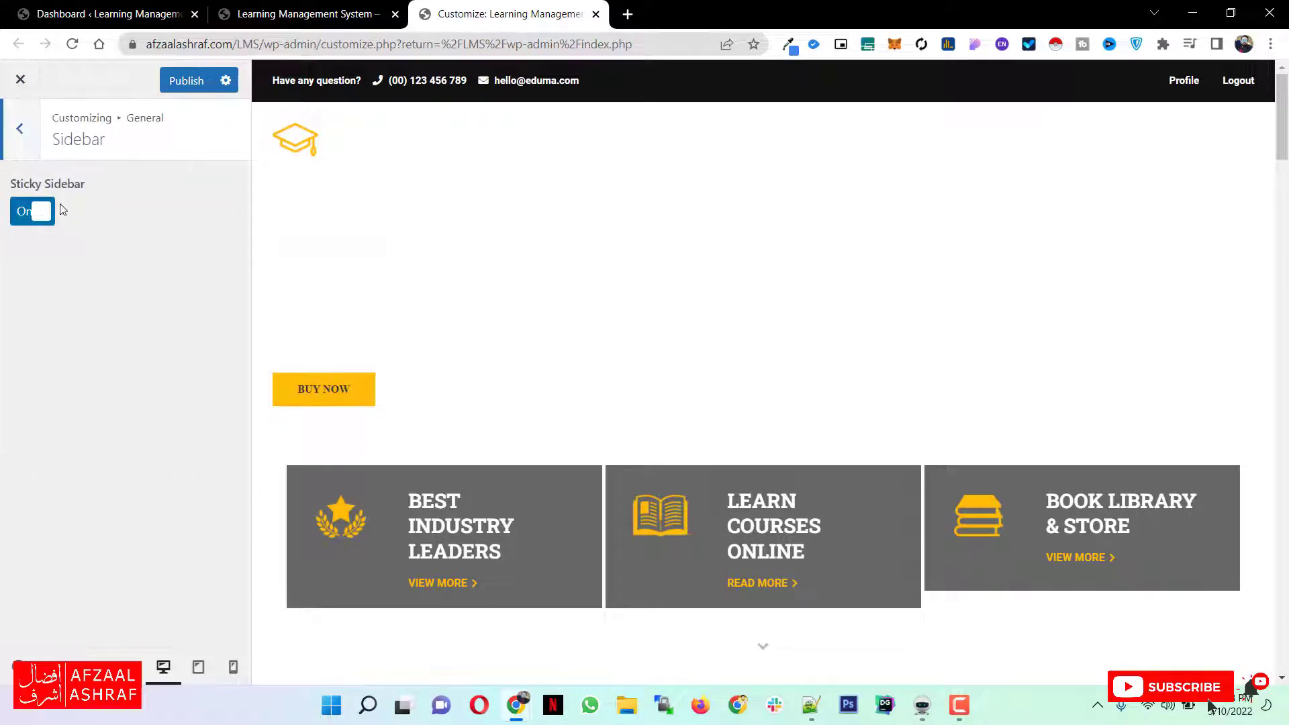
{"action": "left_click", "coordinate": [17, 128]}
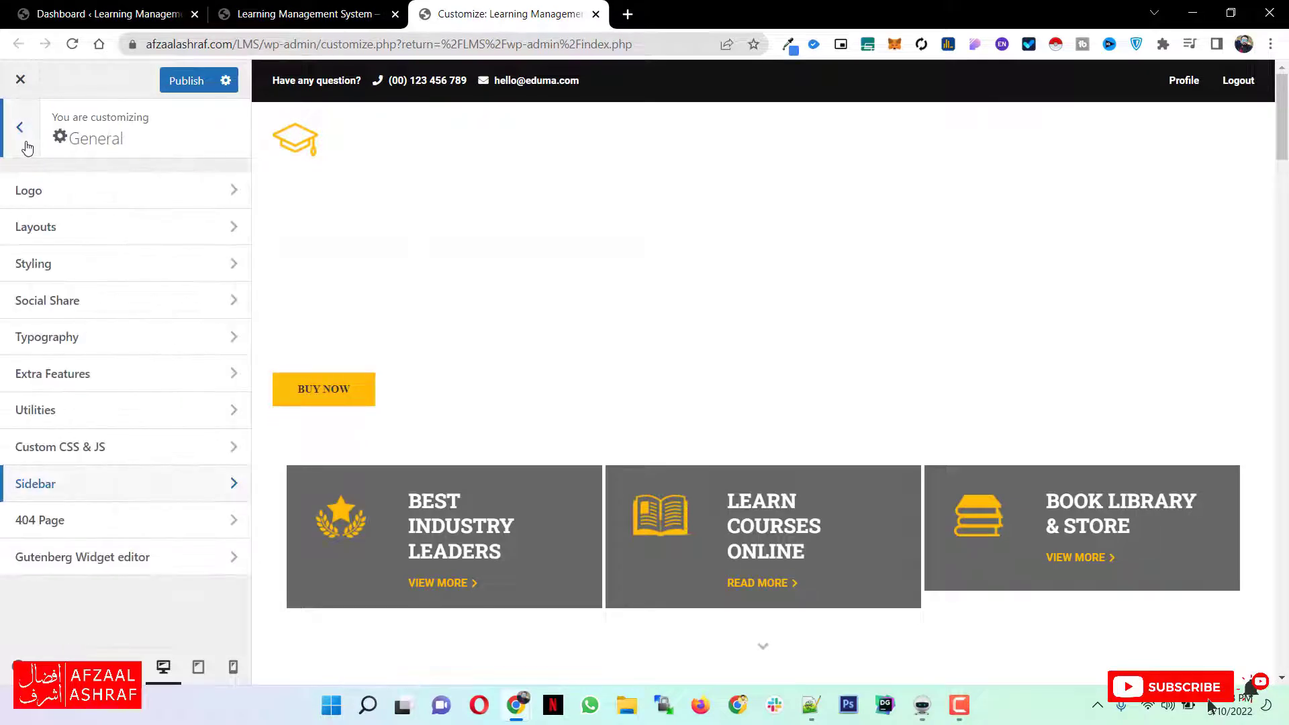
Open the Header section of the Customizer and review its Layouts settings for layout, size and position.
{"action": "left_click", "coordinate": [20, 130]}
{"action": "left_click", "coordinate": [112, 301]}
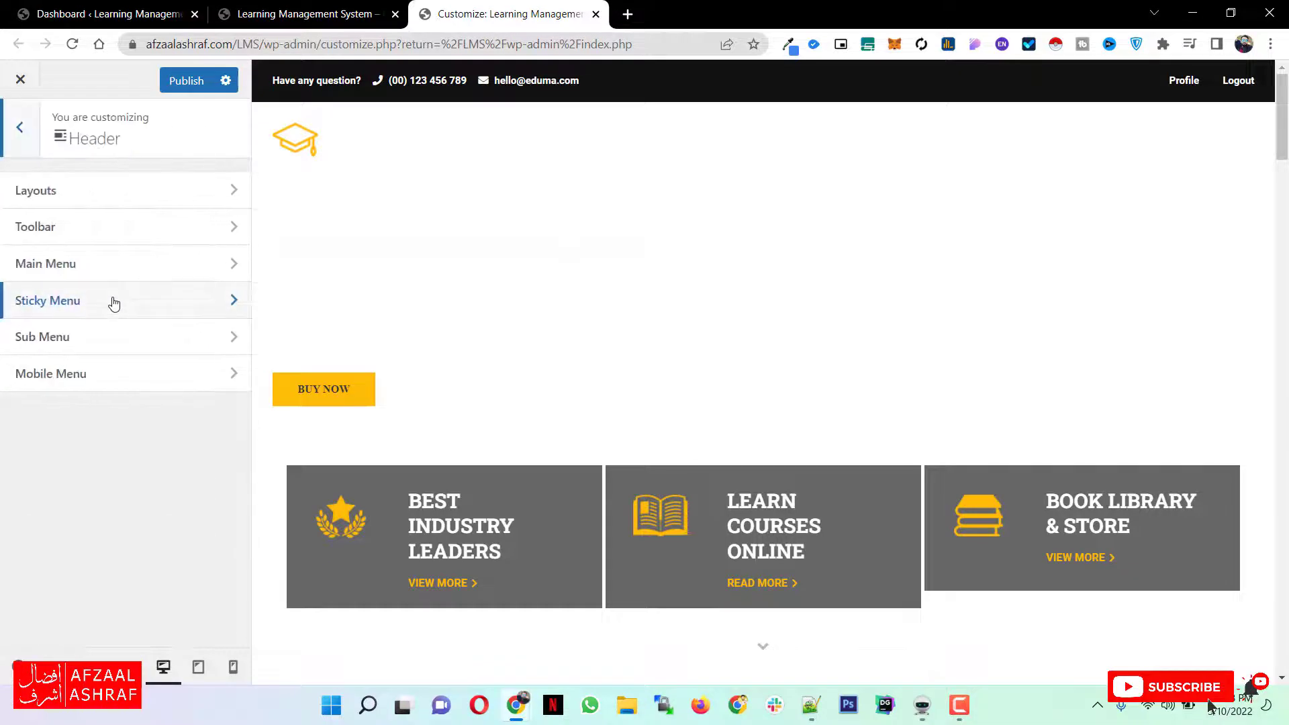
{"action": "left_click", "coordinate": [87, 206]}
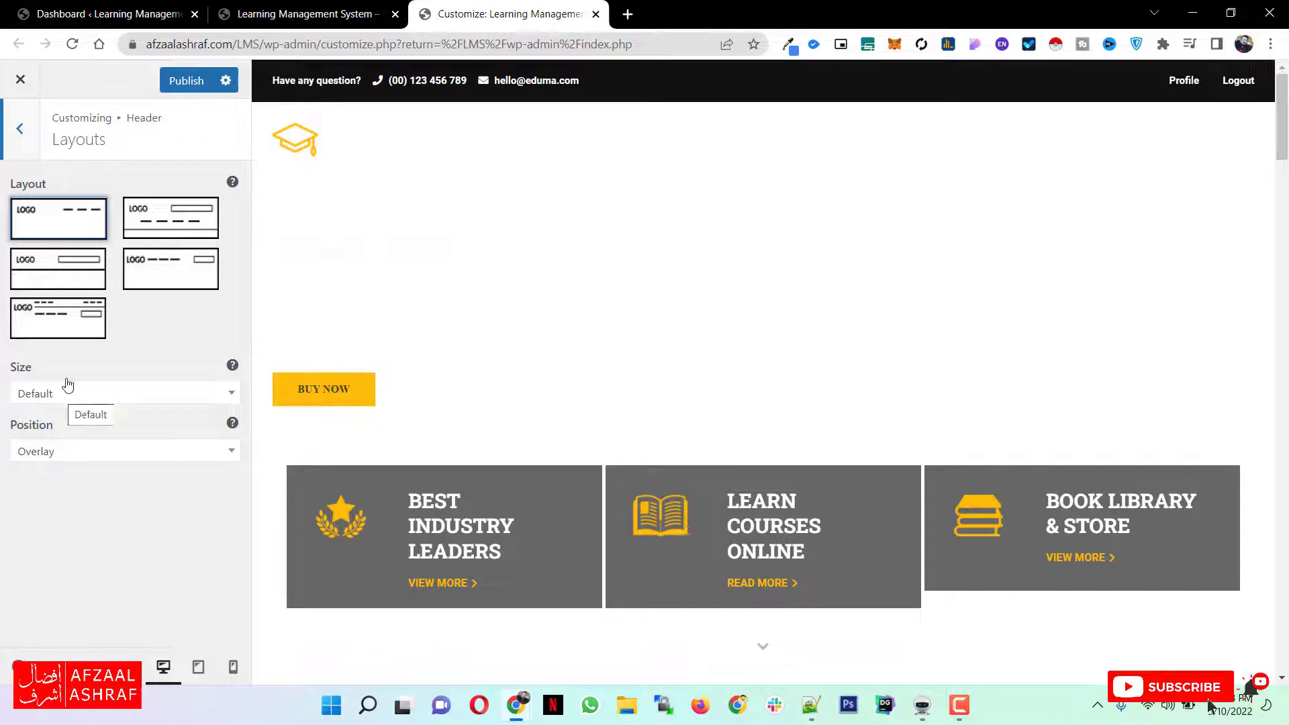
{"action": "left_click", "coordinate": [18, 128]}
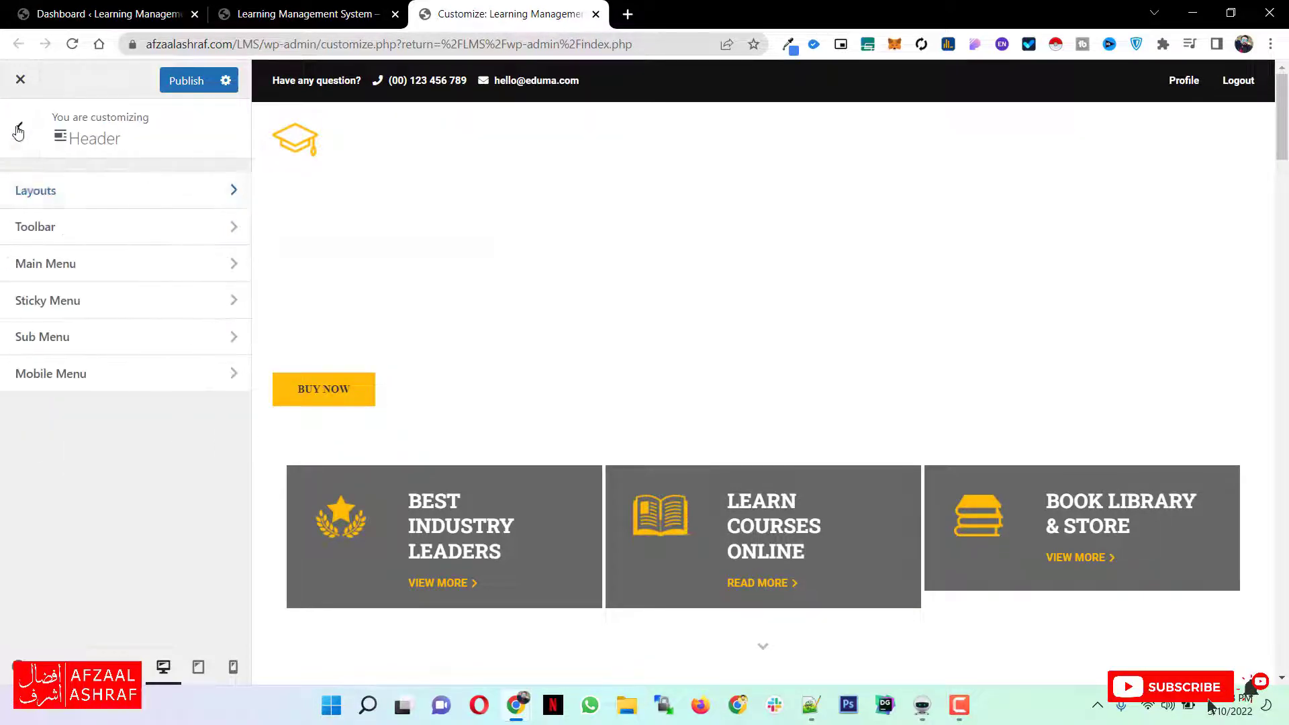
Review the header's Toolbar settings, including font size and colors, and return to the Header section.
{"action": "left_click", "coordinate": [86, 241]}
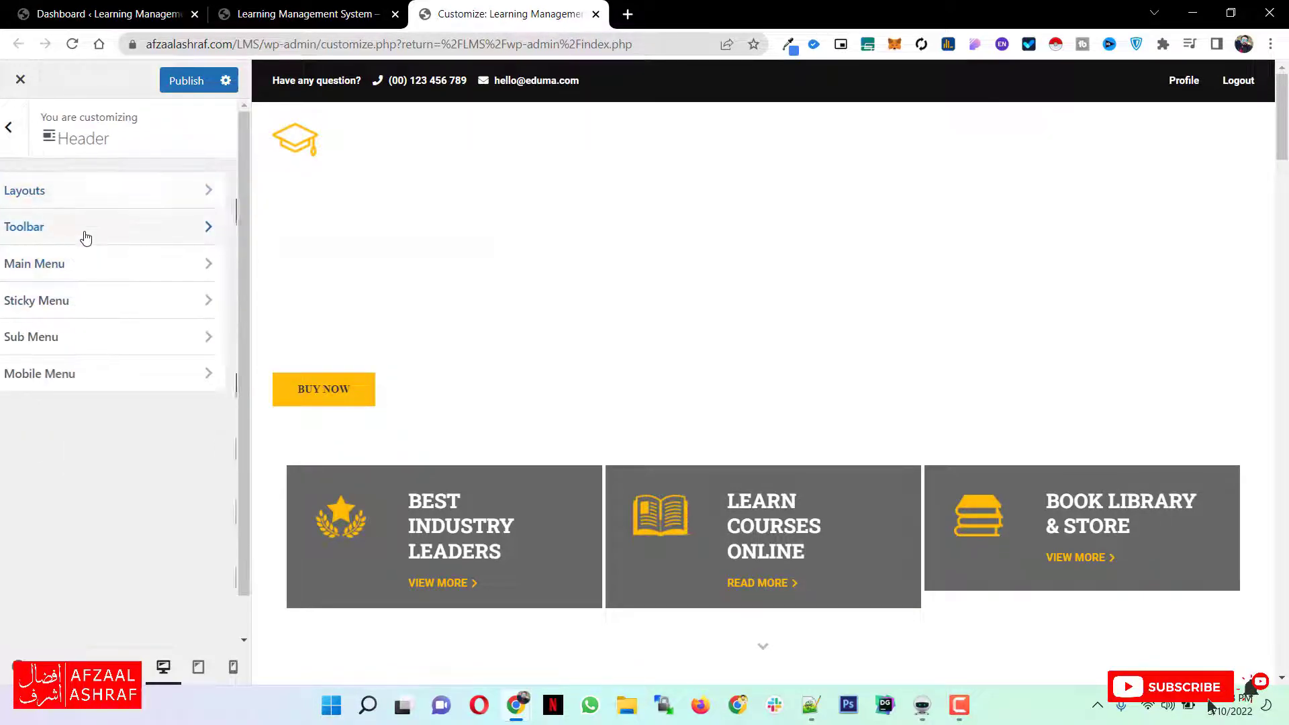
{"action": "scroll", "coordinate": [87, 237], "scroll_direction": "down", "scroll_amount": 1}
{"action": "scroll", "coordinate": [83, 231], "scroll_direction": "up", "scroll_amount": 1}
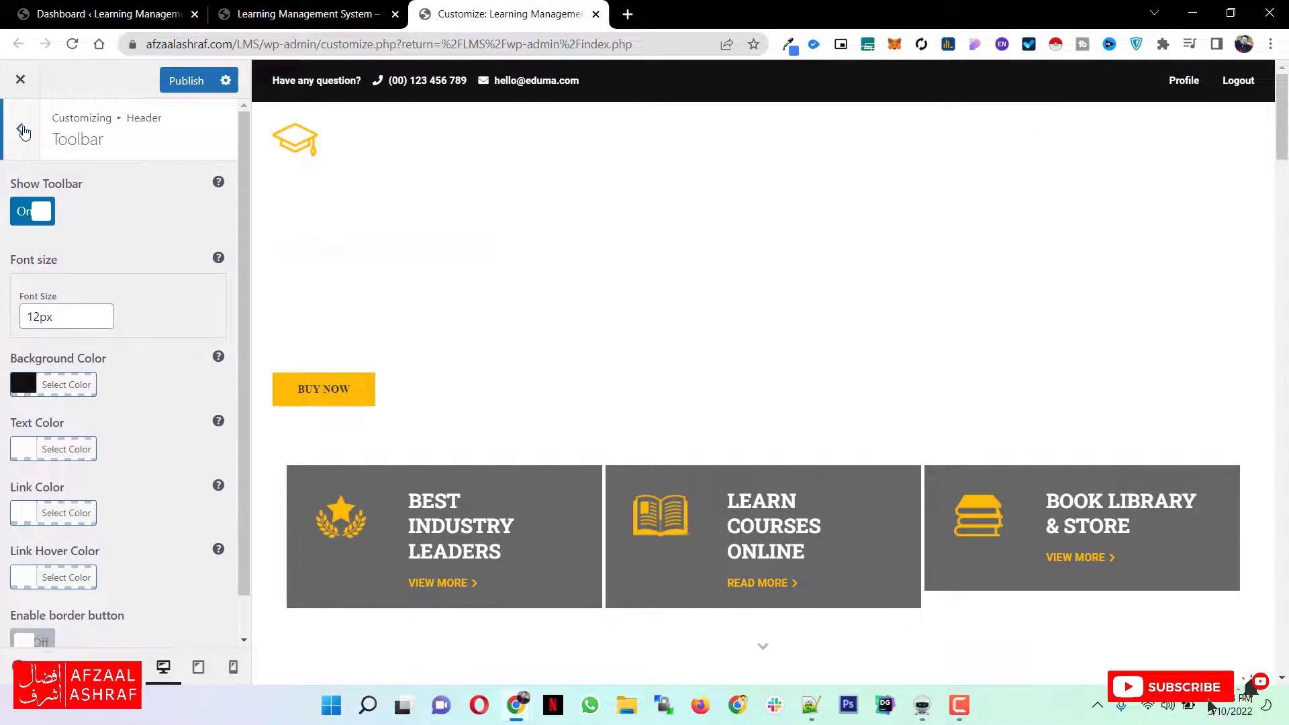
{"action": "scroll", "coordinate": [72, 401], "scroll_direction": "down", "scroll_amount": 1}
{"action": "scroll", "coordinate": [40, 201], "scroll_direction": "up", "scroll_amount": 1}
{"action": "left_click", "coordinate": [20, 128]}
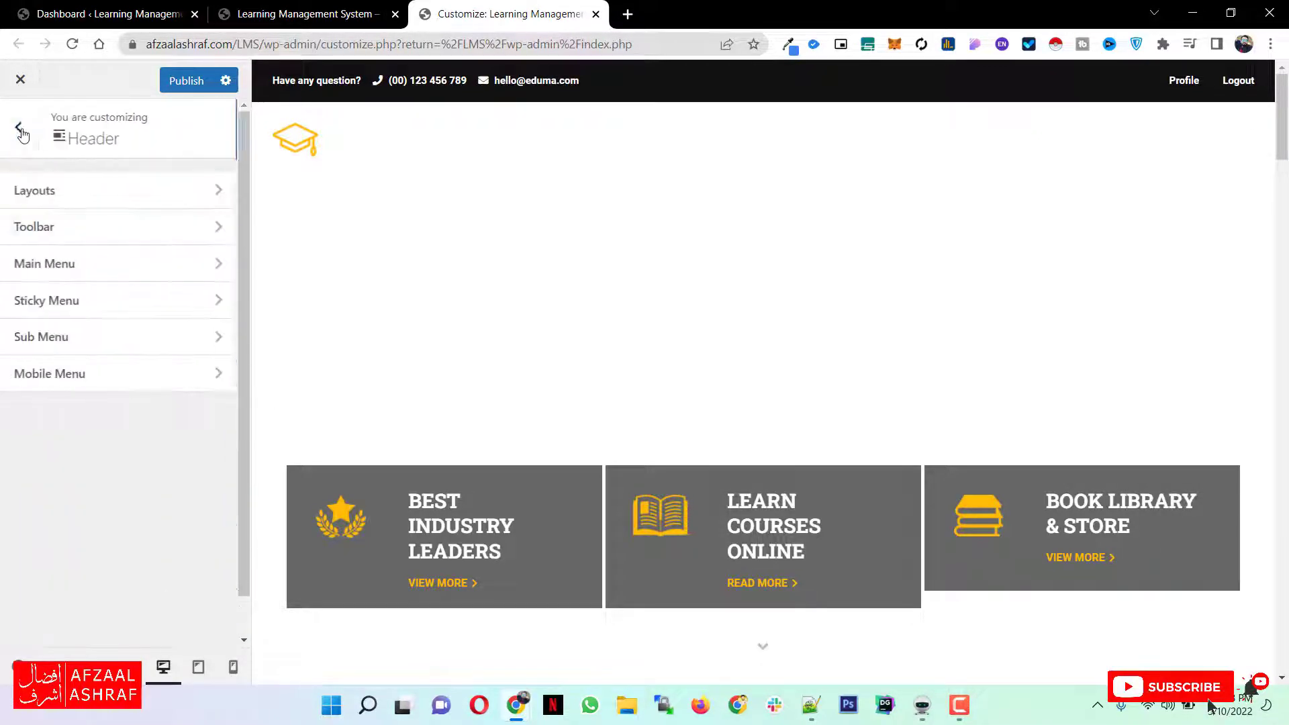
Review the font, color and scroll settings of the header's Main Menu and Sticky Menu.
{"action": "left_click", "coordinate": [46, 278]}
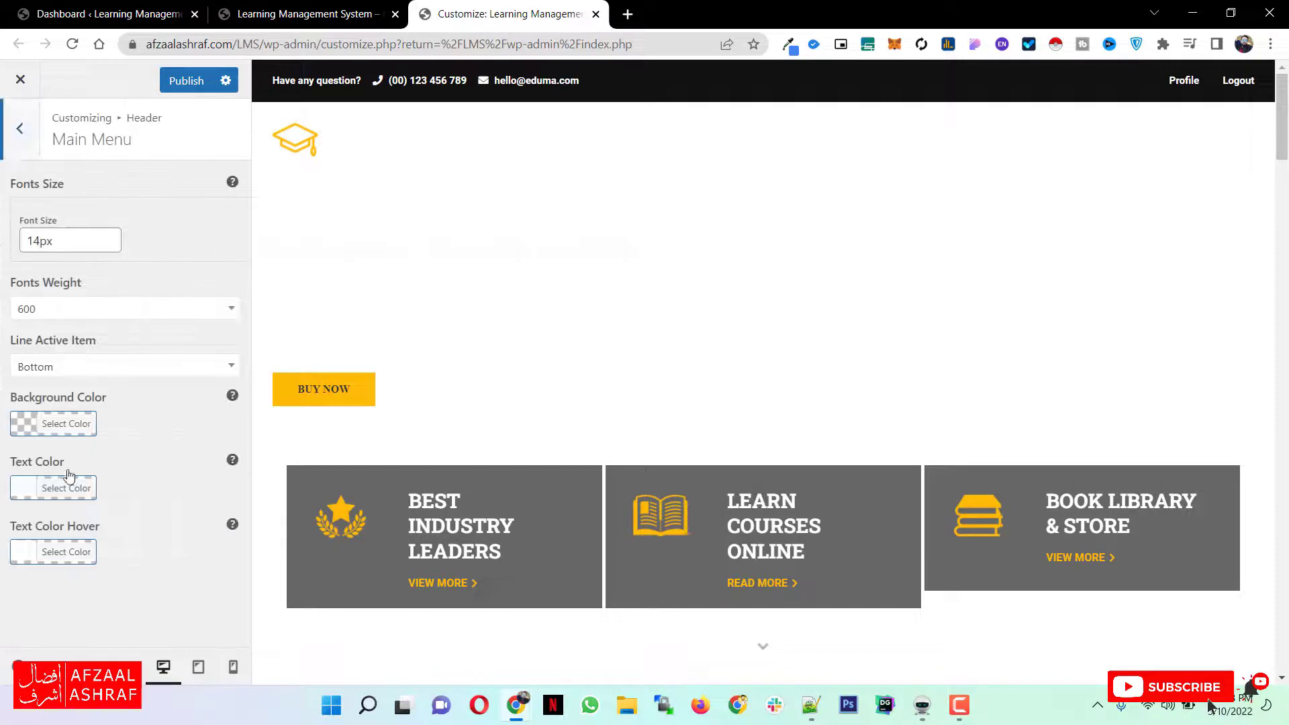
{"action": "left_click", "coordinate": [20, 128]}
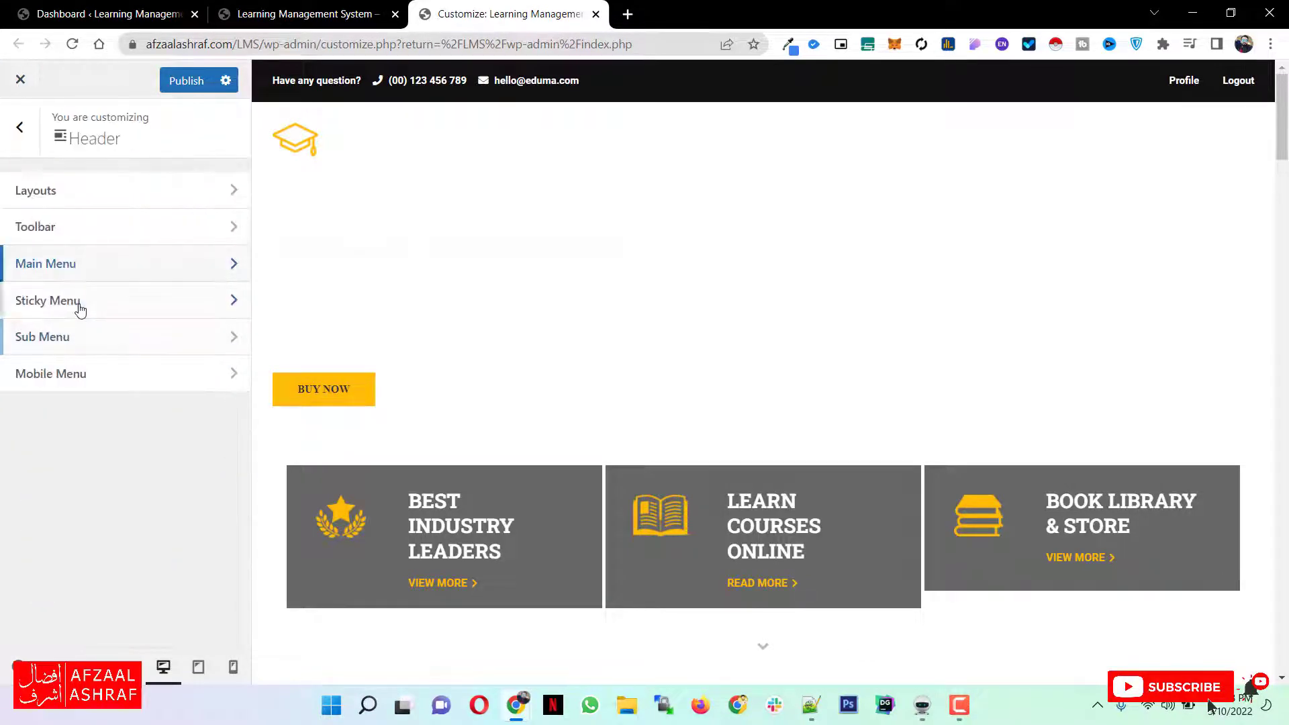
{"action": "left_click", "coordinate": [79, 308]}
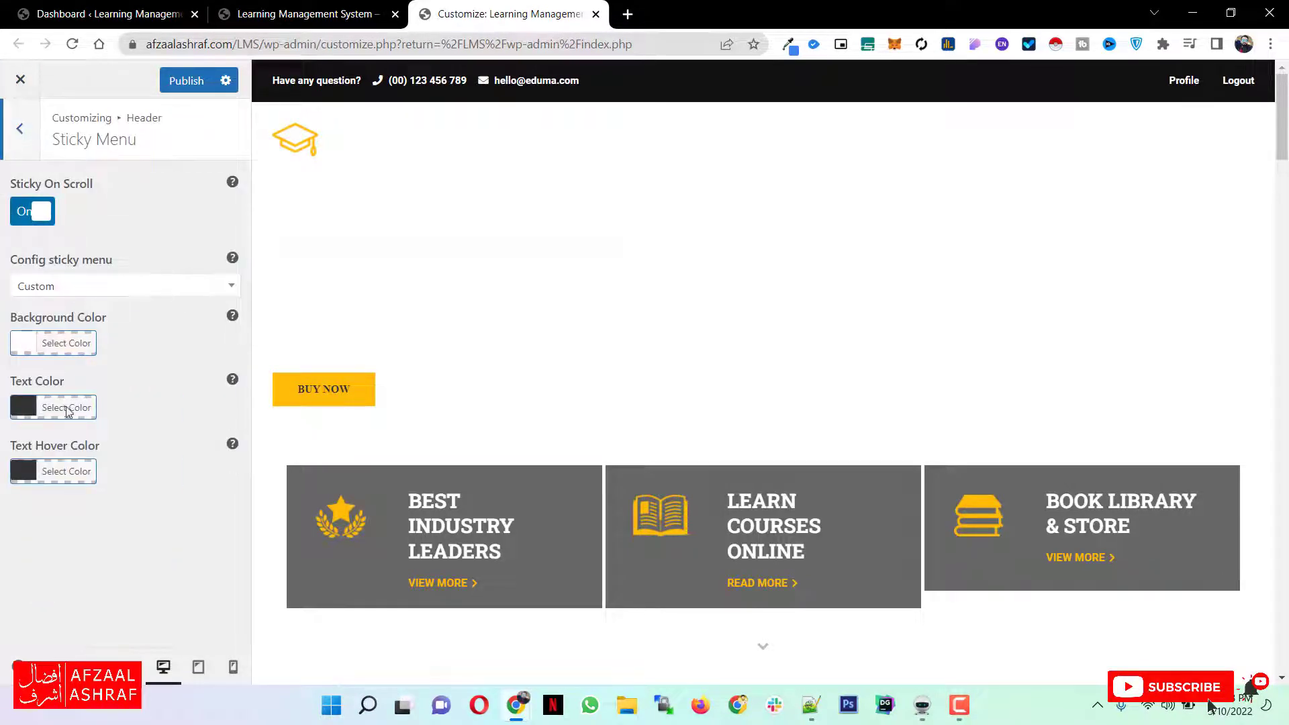
{"action": "left_click", "coordinate": [36, 139]}
Check the top banner of the live homepage and open its Home Page slider in Slider Revolution in a new tab.
{"action": "left_click", "coordinate": [309, 13]}
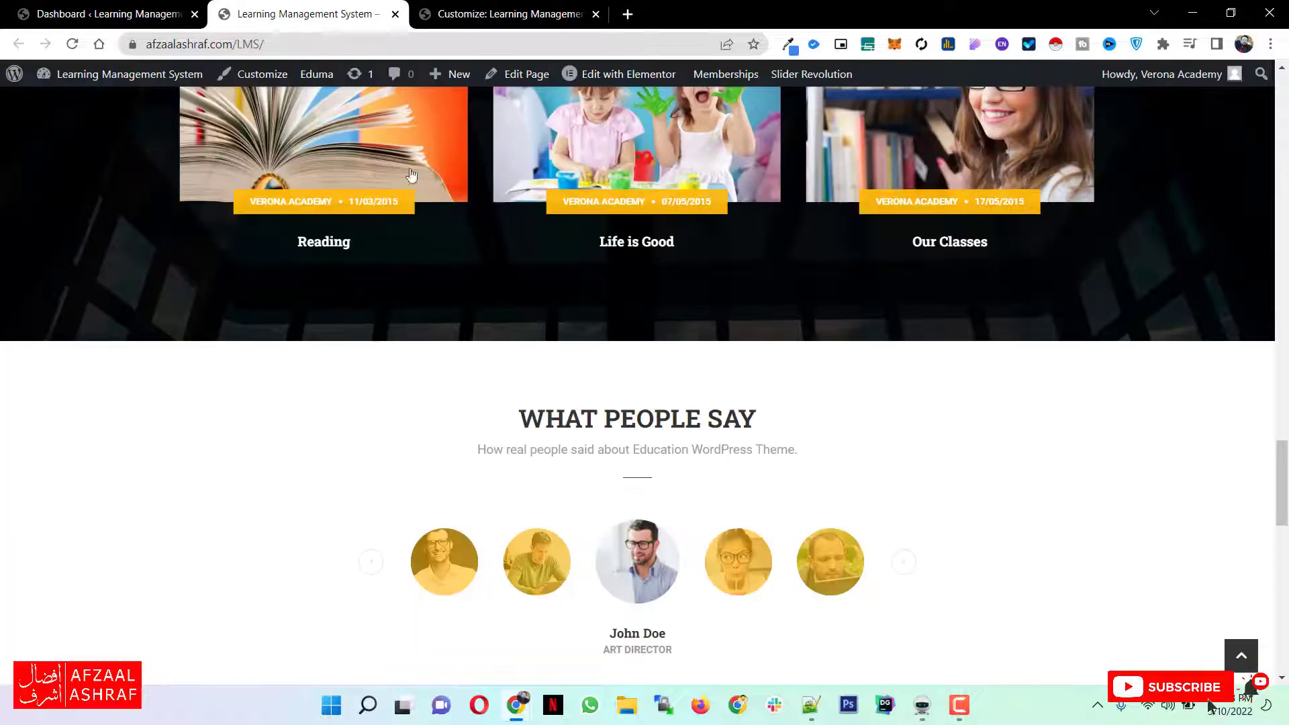
{"action": "scroll", "coordinate": [514, 341], "scroll_direction": "up", "scroll_amount": 10}
{"action": "scroll", "coordinate": [514, 340], "scroll_direction": "up", "scroll_amount": 15}
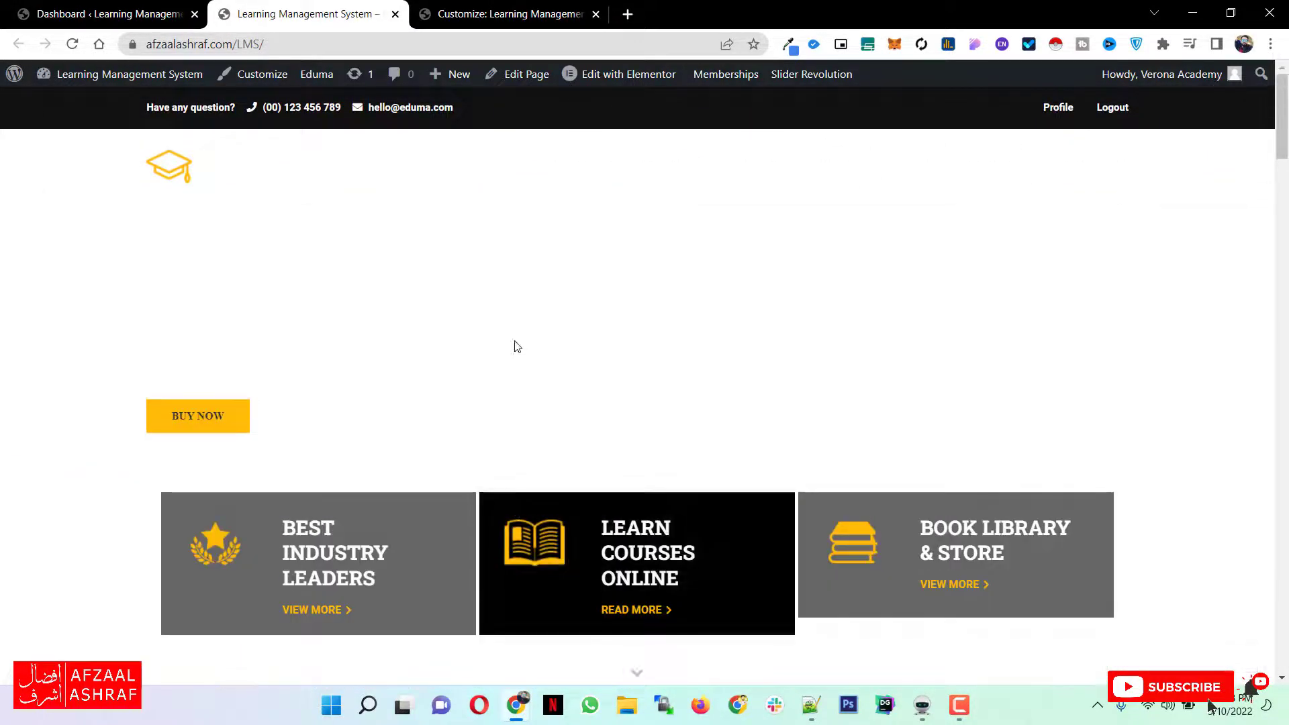
{"action": "scroll", "coordinate": [448, 334], "scroll_direction": "down", "scroll_amount": 5}
{"action": "scroll", "coordinate": [450, 332], "scroll_direction": "up", "scroll_amount": 5}
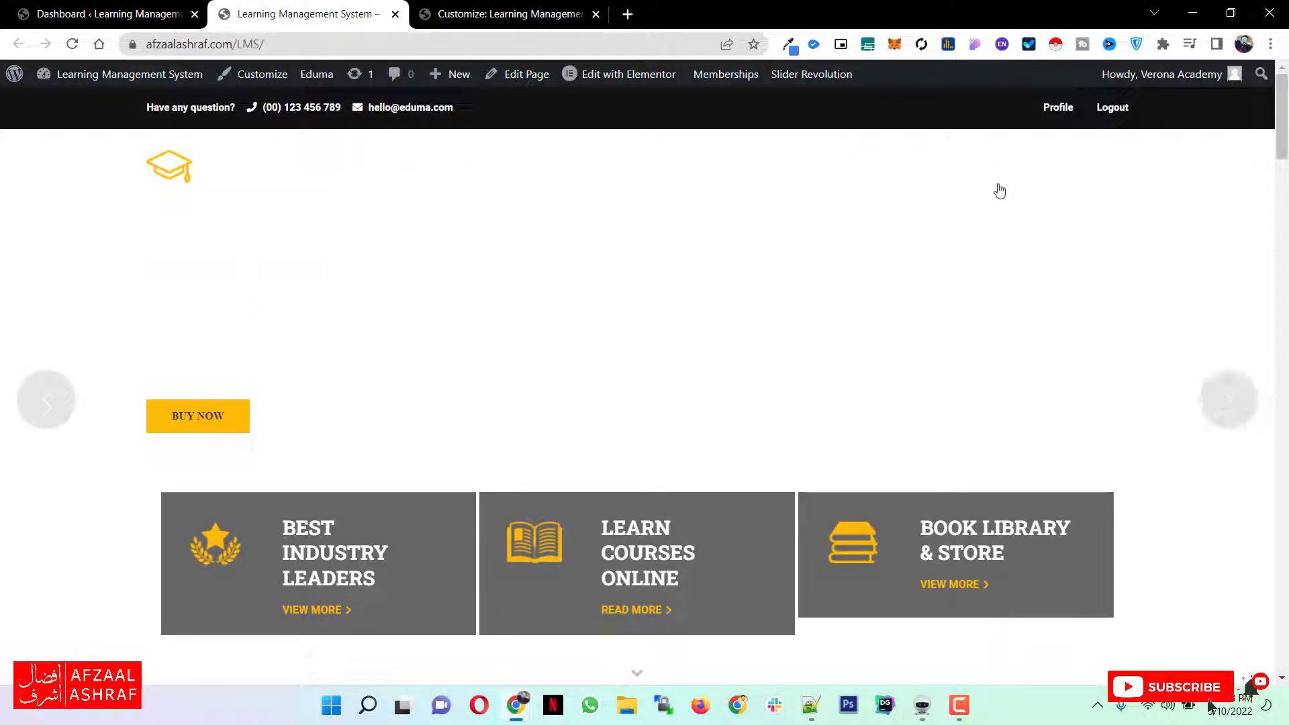
{"action": "mouse_move", "coordinate": [799, 83]}
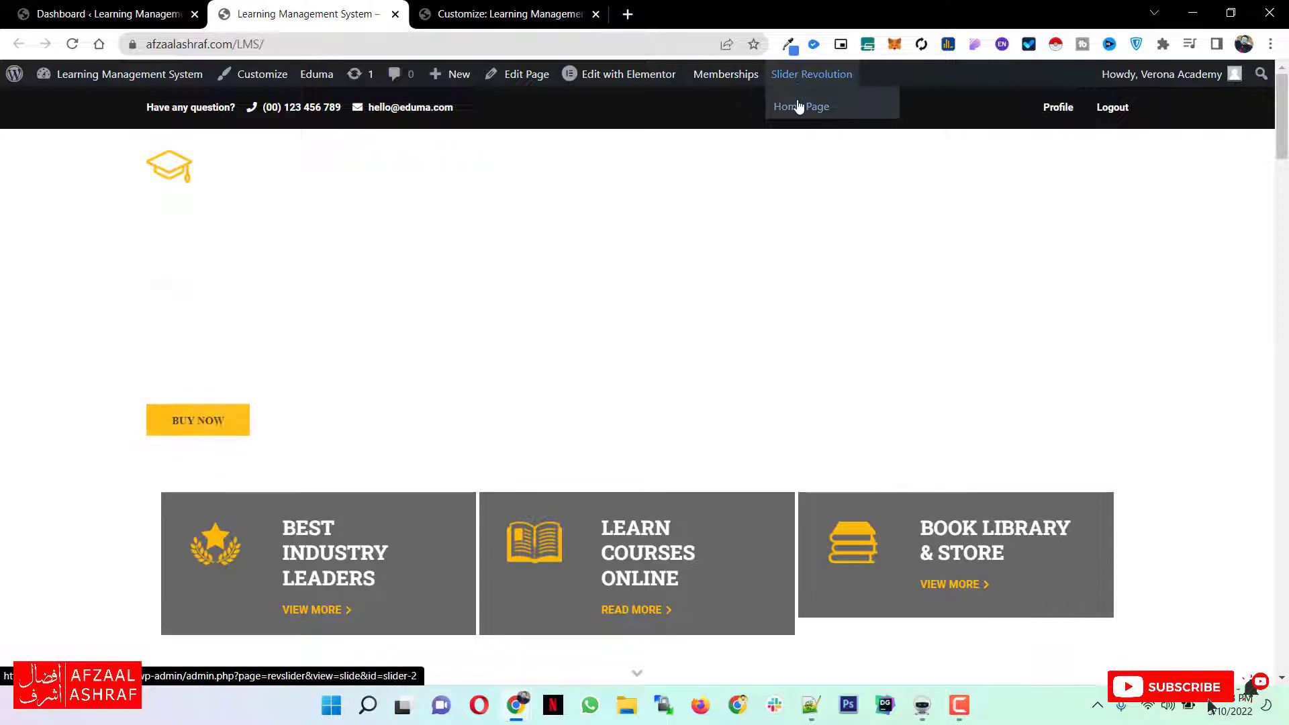
{"action": "middle_click", "coordinate": [798, 106]}
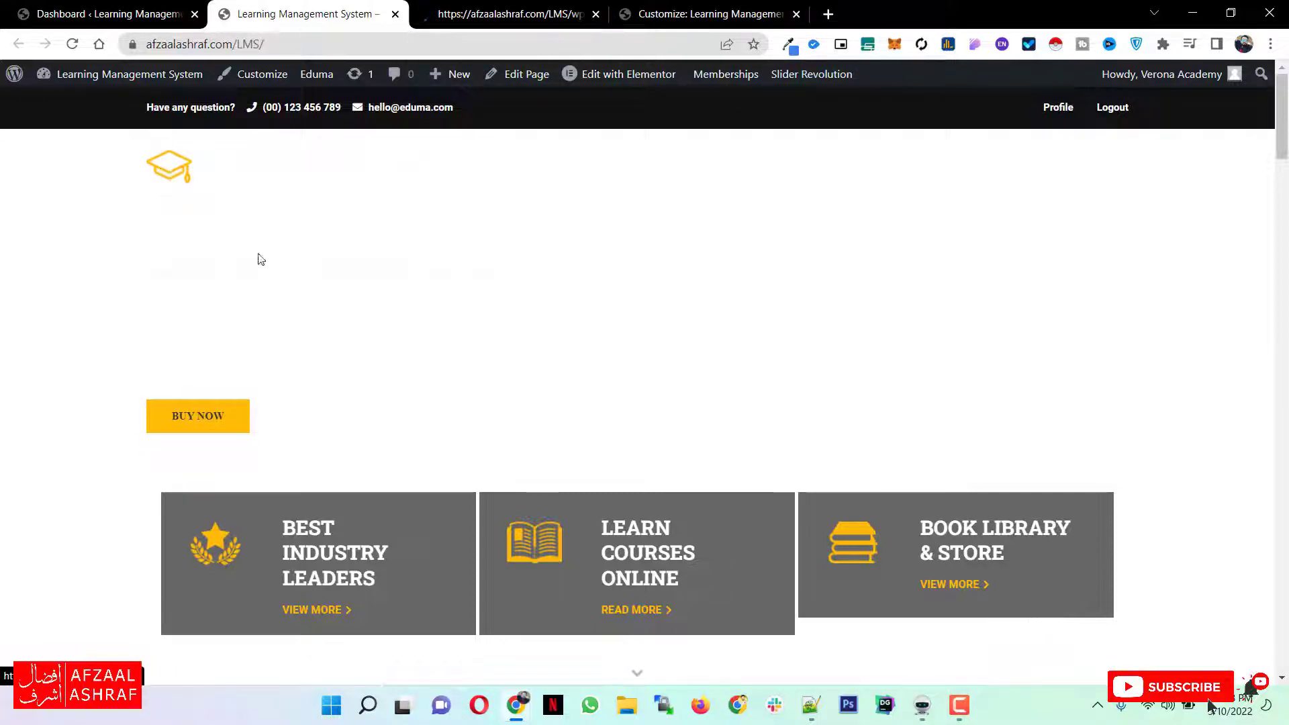
Look over the live homepage's popular courses and navigation menu, and switch to the Slider Revolution editor tab.
{"action": "scroll", "coordinate": [1174, 282], "scroll_direction": "down", "scroll_amount": 6}
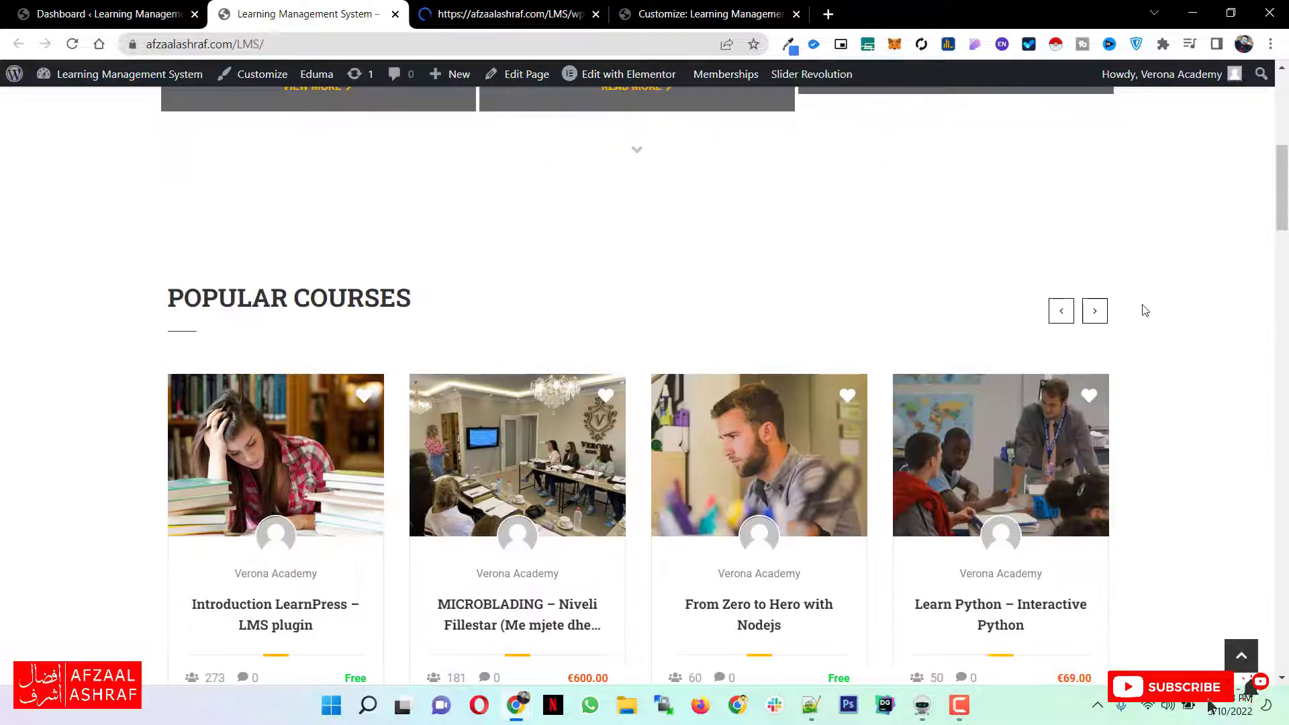
{"action": "scroll", "coordinate": [1128, 336], "scroll_direction": "up", "scroll_amount": 6}
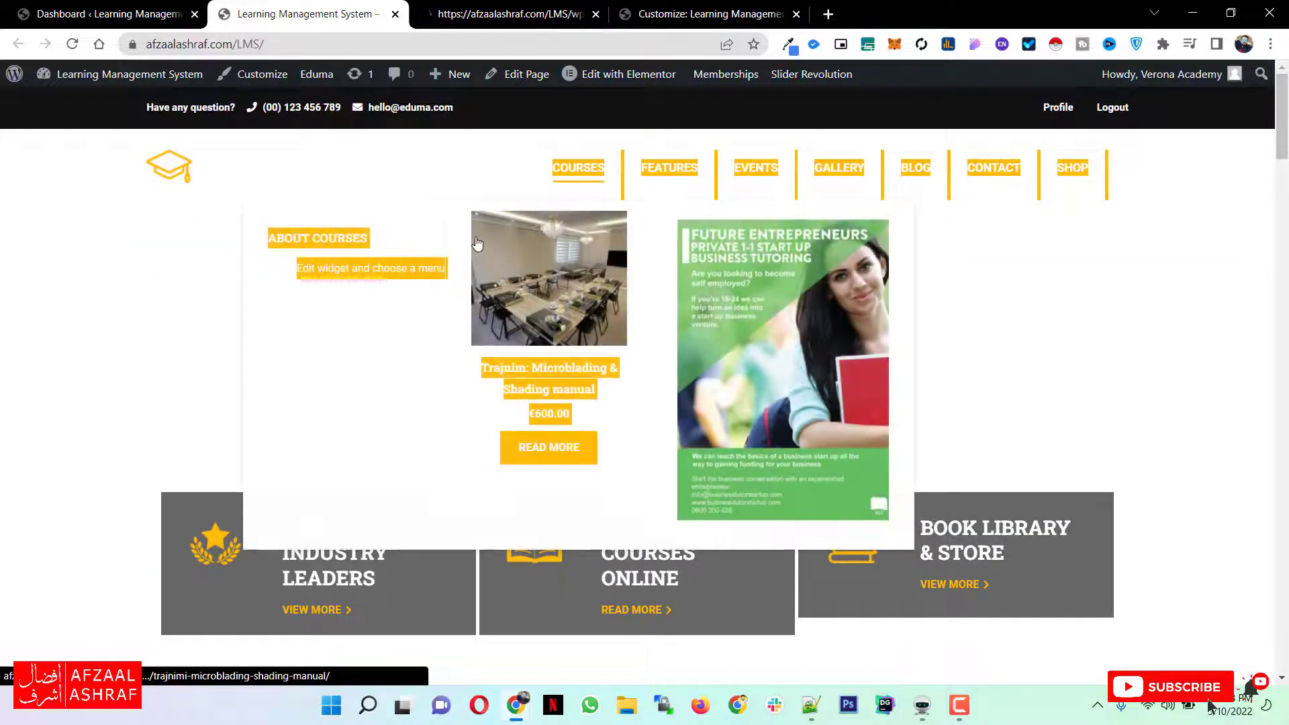
{"action": "left_click", "coordinate": [522, 10]}
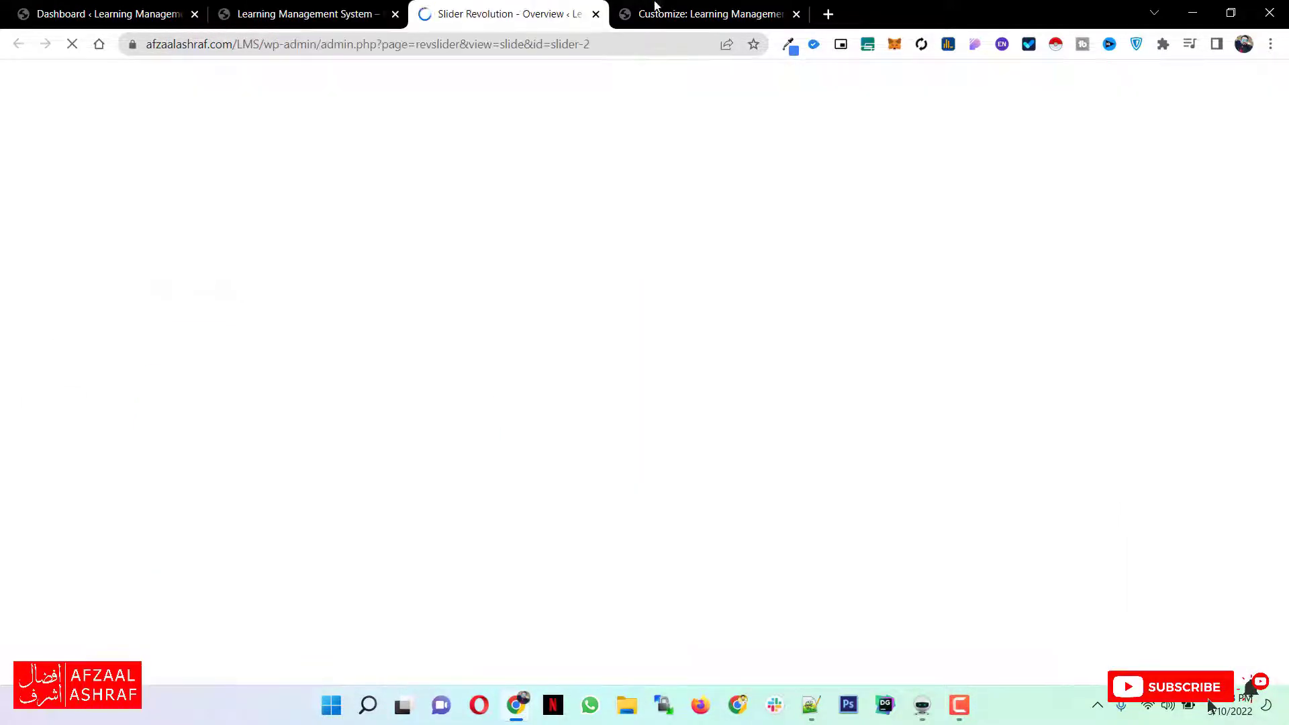
{"action": "left_click", "coordinate": [655, 6]}
{"action": "left_click", "coordinate": [474, 15]}
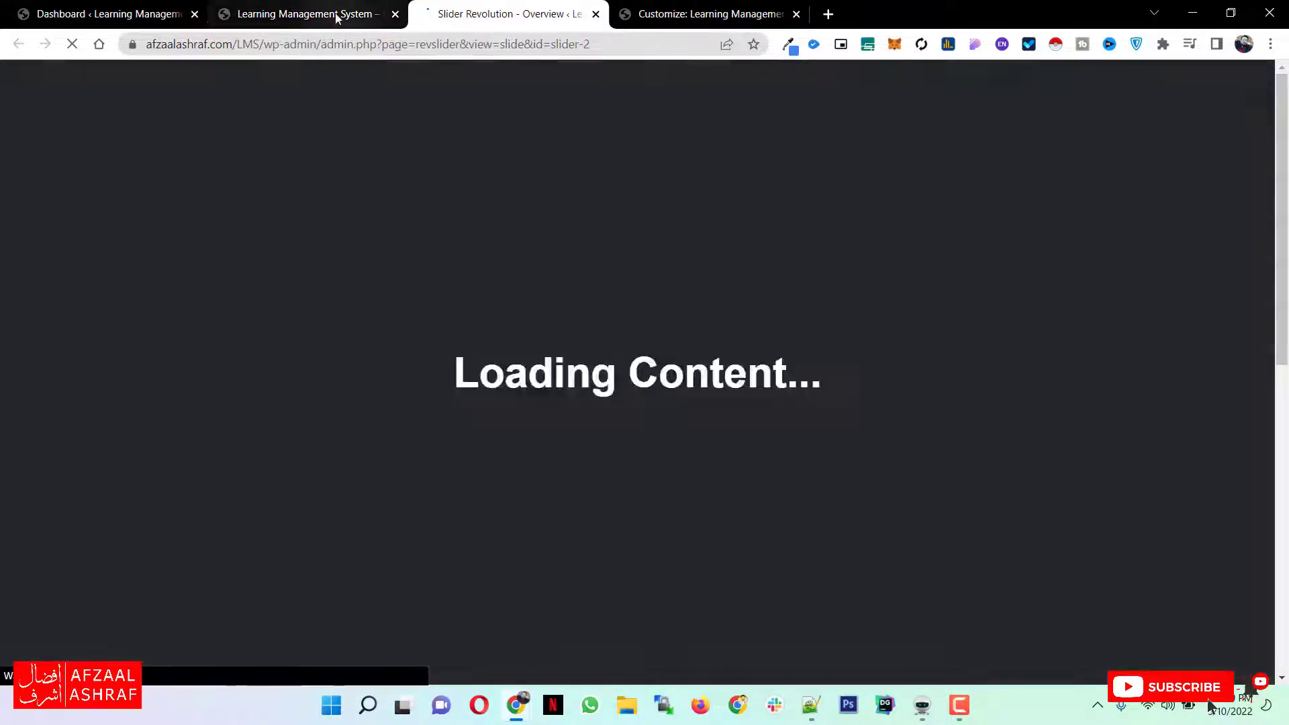
{"action": "left_click", "coordinate": [340, 14]}
{"action": "left_click", "coordinate": [470, 7]}
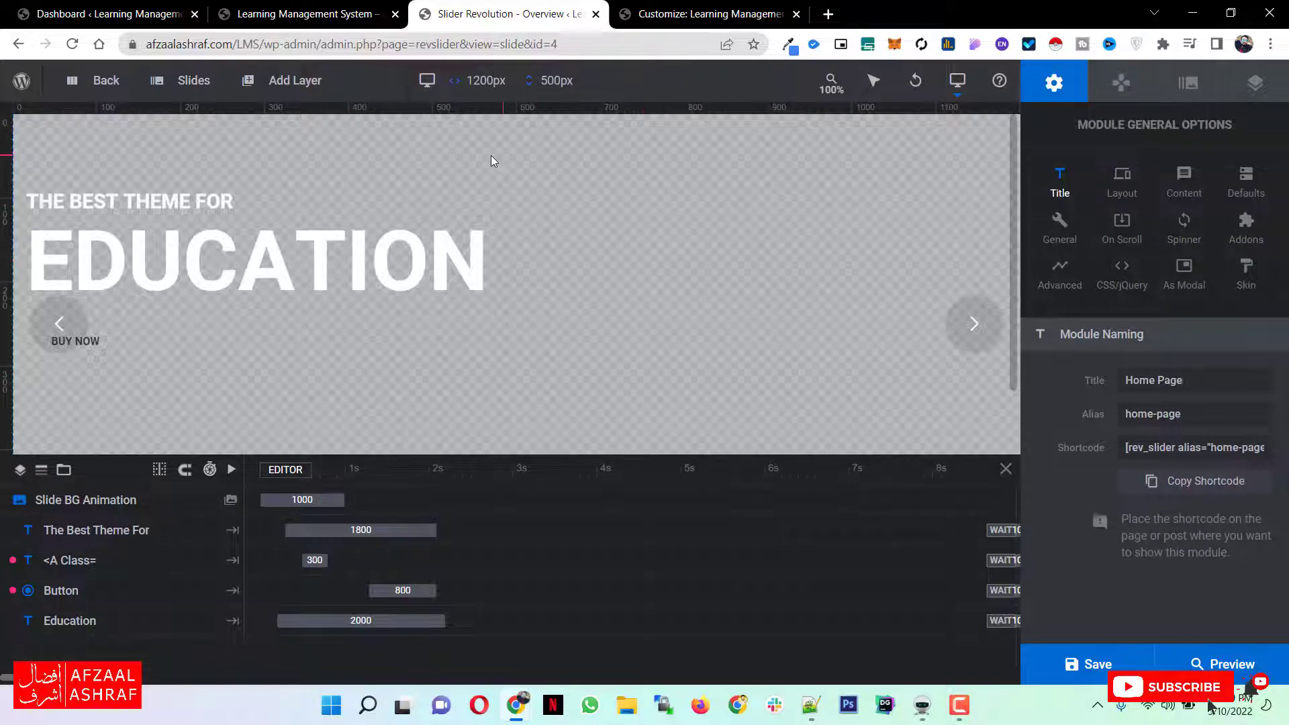
Open the media library for the Home Page slide, browse the available images and load more media items.
{"action": "right_click", "coordinate": [491, 156]}
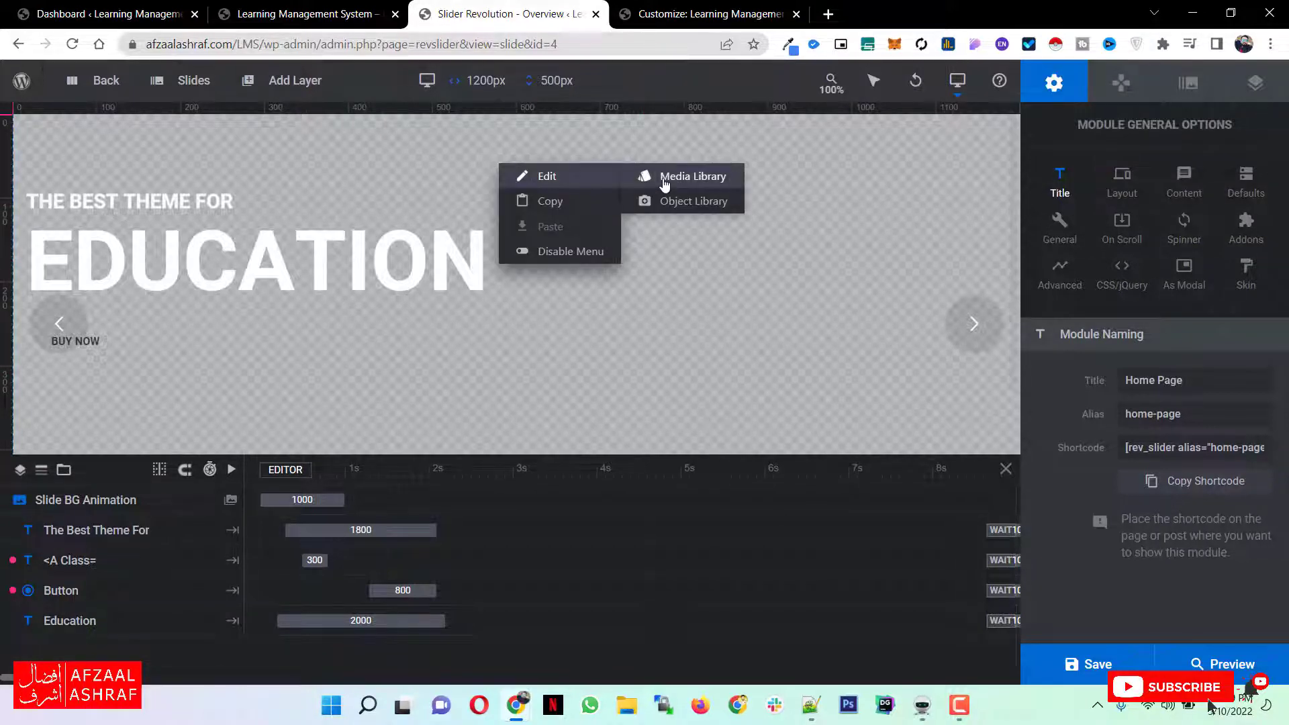
{"action": "left_click", "coordinate": [664, 182]}
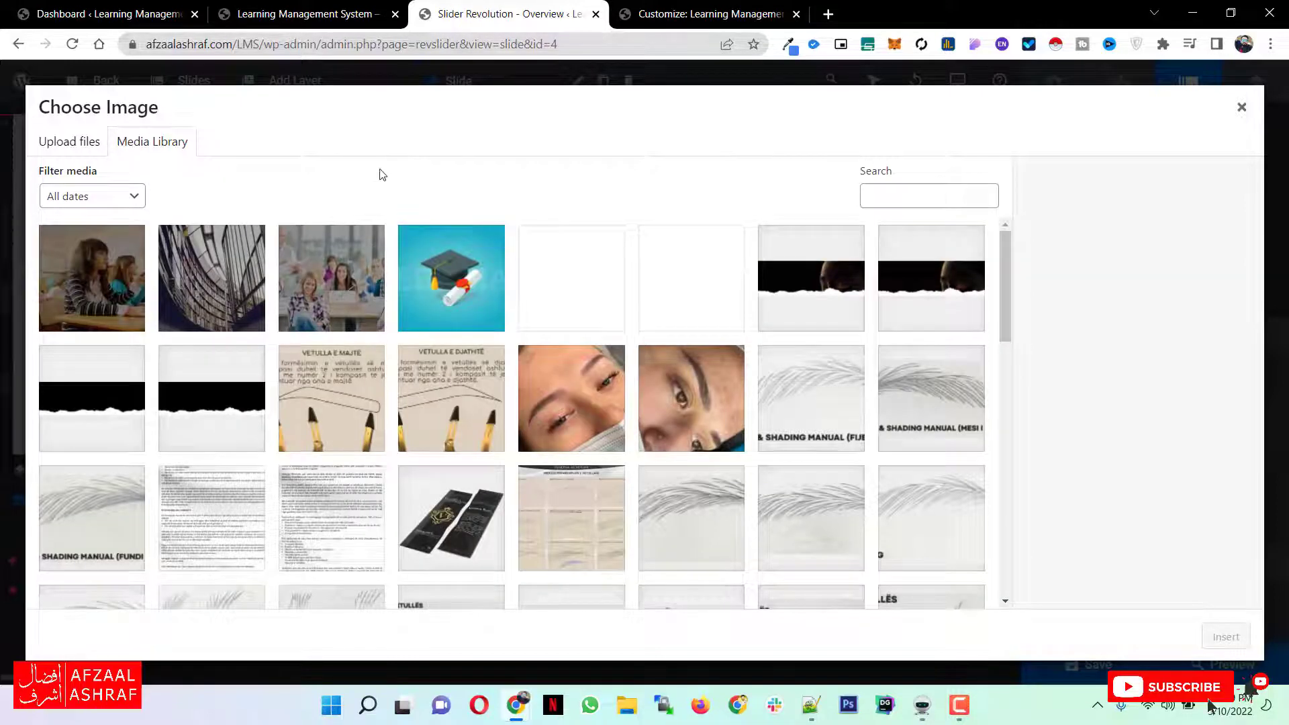
{"action": "scroll", "coordinate": [368, 319], "scroll_direction": "down", "scroll_amount": 5}
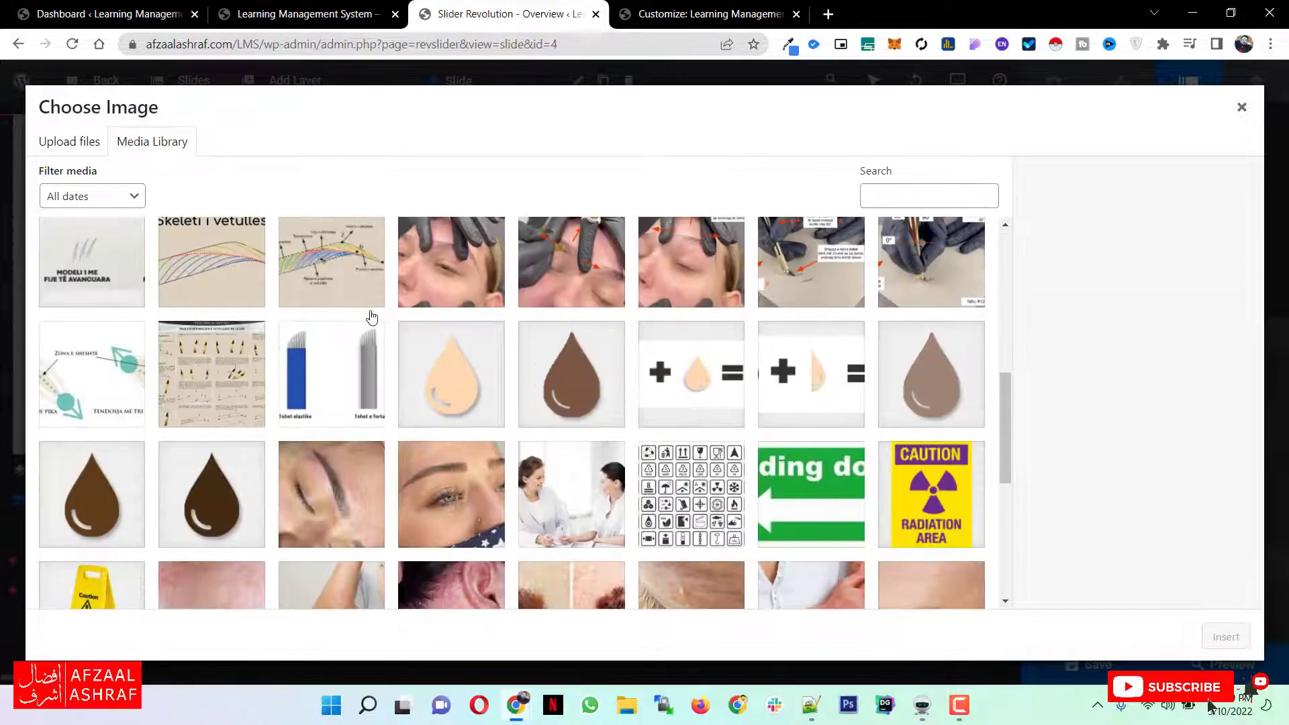
{"action": "scroll", "coordinate": [371, 316], "scroll_direction": "up", "scroll_amount": 5}
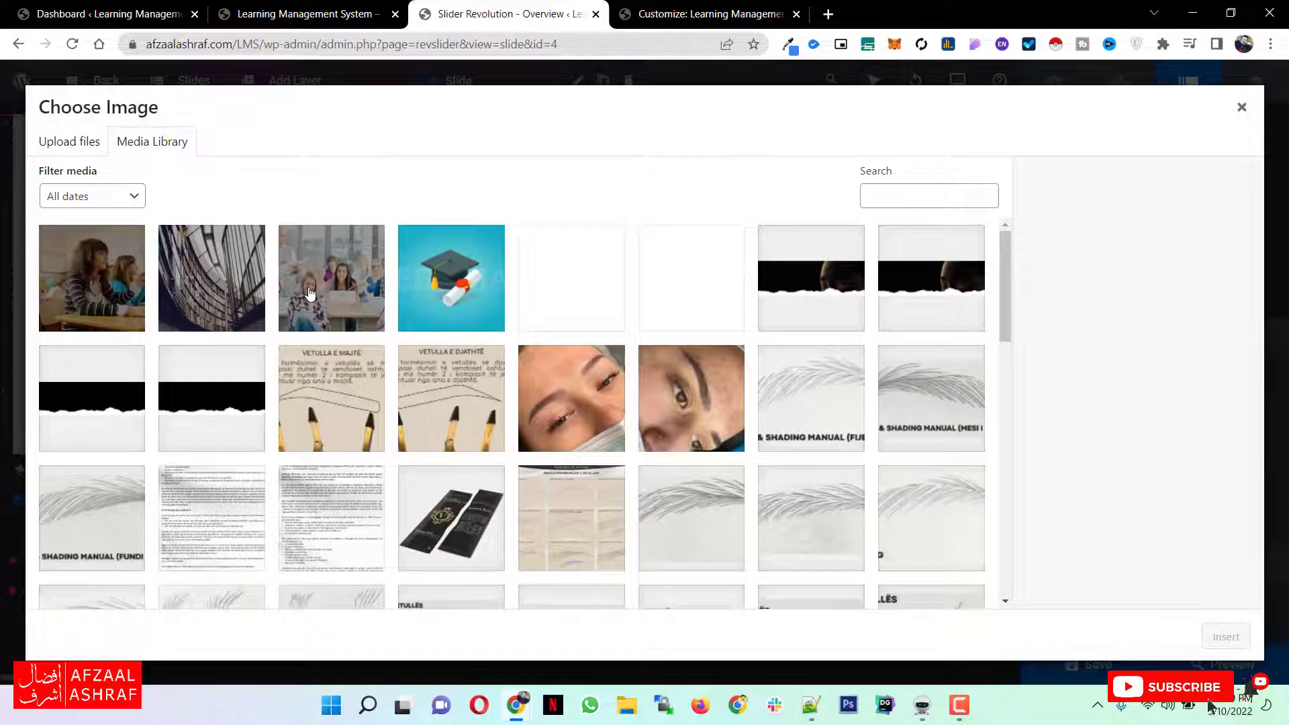
{"action": "scroll", "coordinate": [306, 294], "scroll_direction": "down", "scroll_amount": 15}
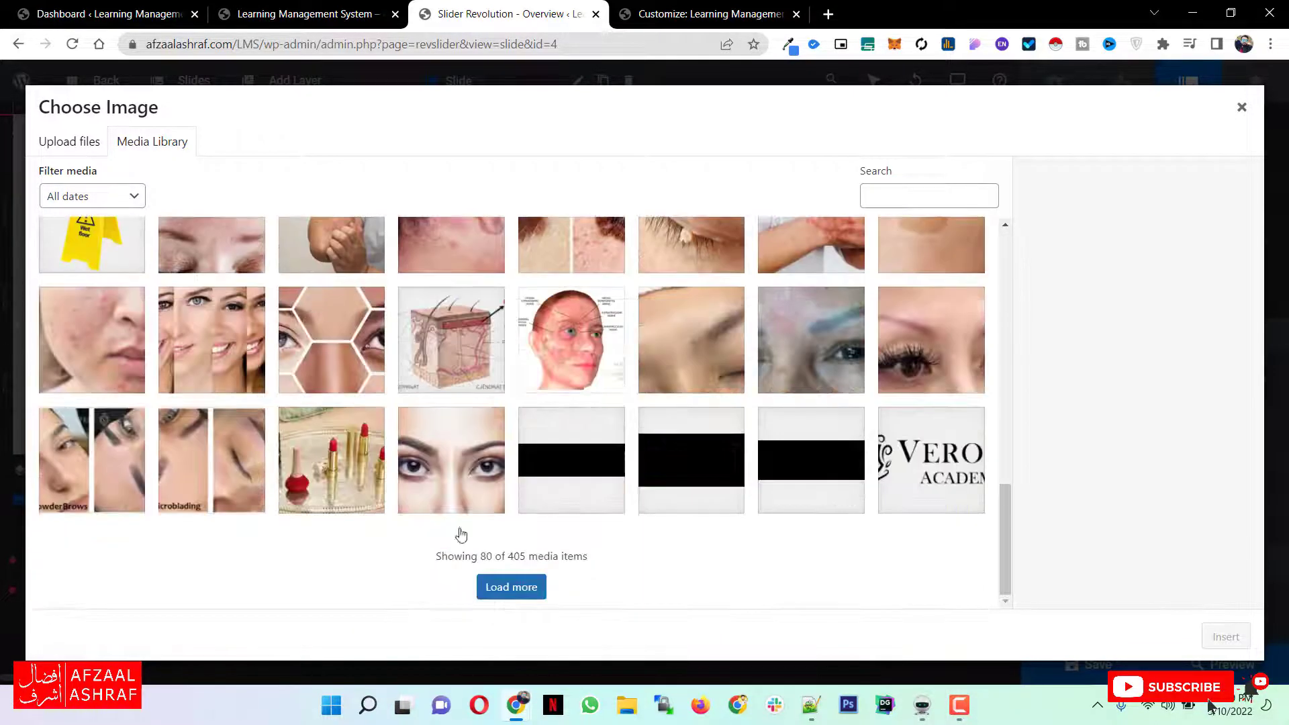
{"action": "left_click", "coordinate": [512, 590]}
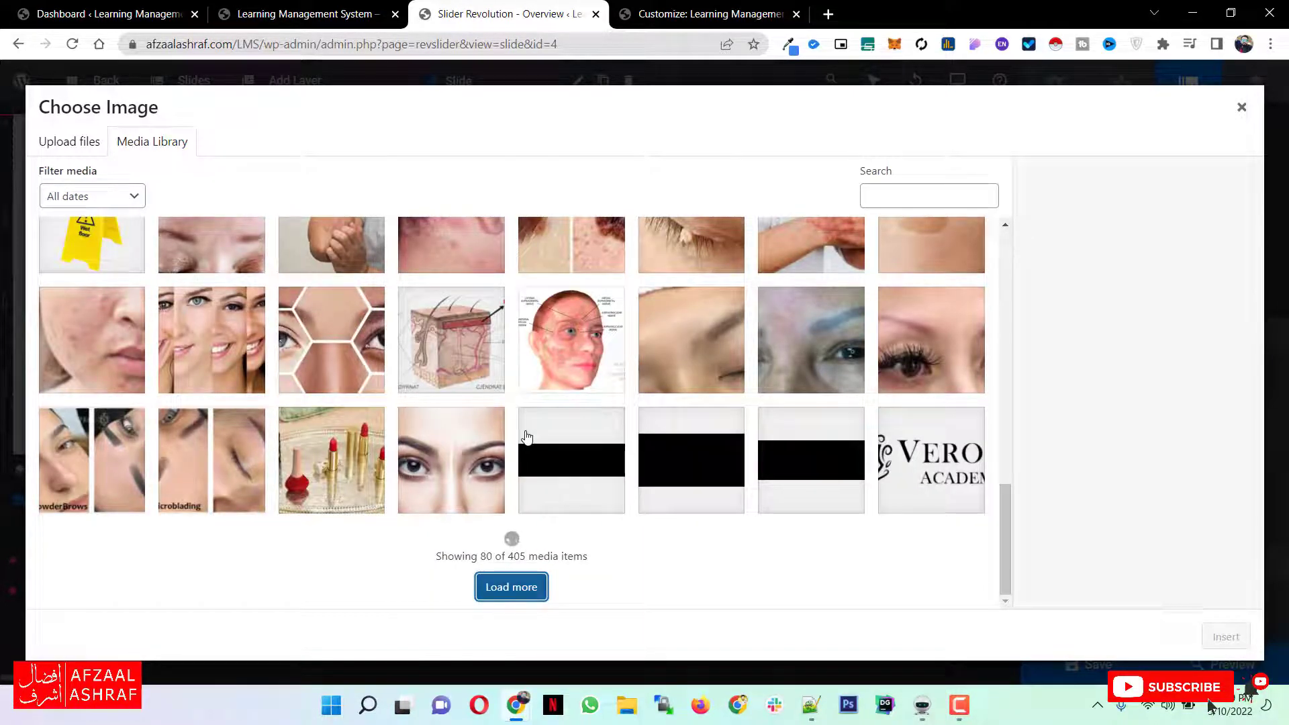
Load more media items and insert the dark portrait of a woman with hoop earrings as the slide's background image.
{"action": "scroll", "coordinate": [520, 432], "scroll_direction": "down", "scroll_amount": 15}
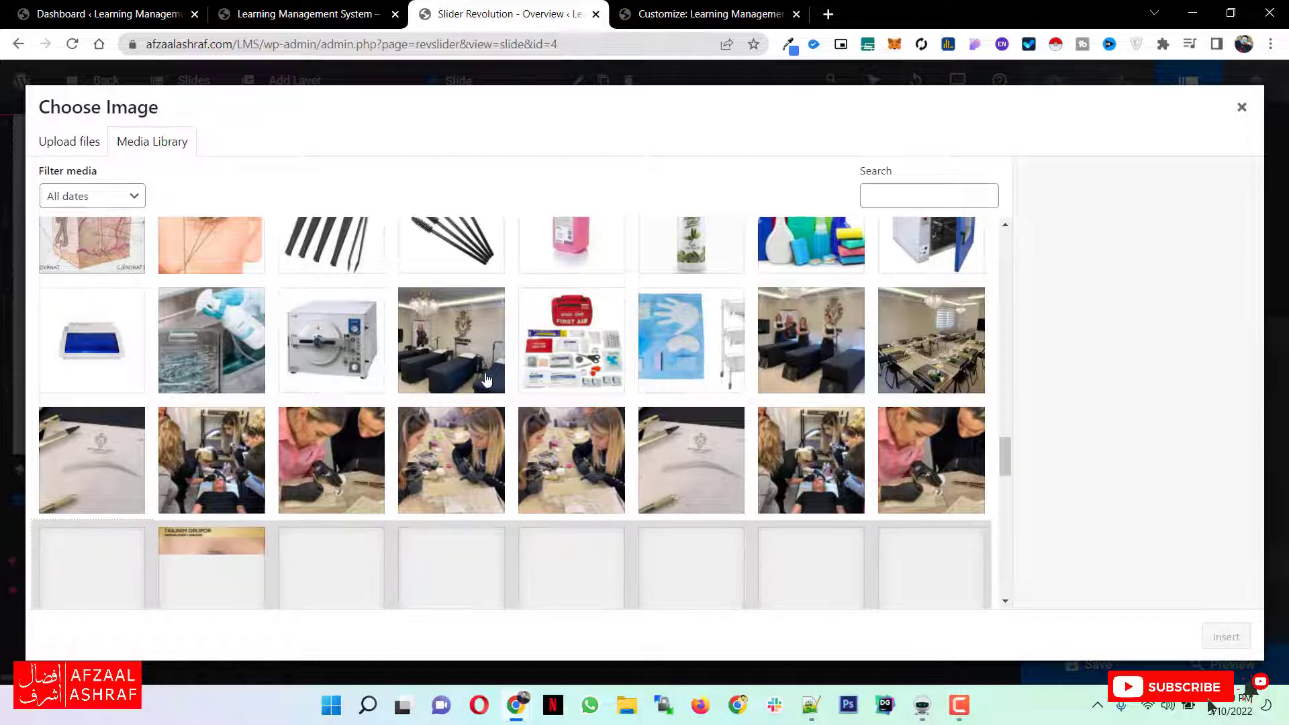
{"action": "scroll", "coordinate": [486, 380], "scroll_direction": "down", "scroll_amount": 10}
{"action": "scroll", "coordinate": [486, 379], "scroll_direction": "down", "scroll_amount": 10}
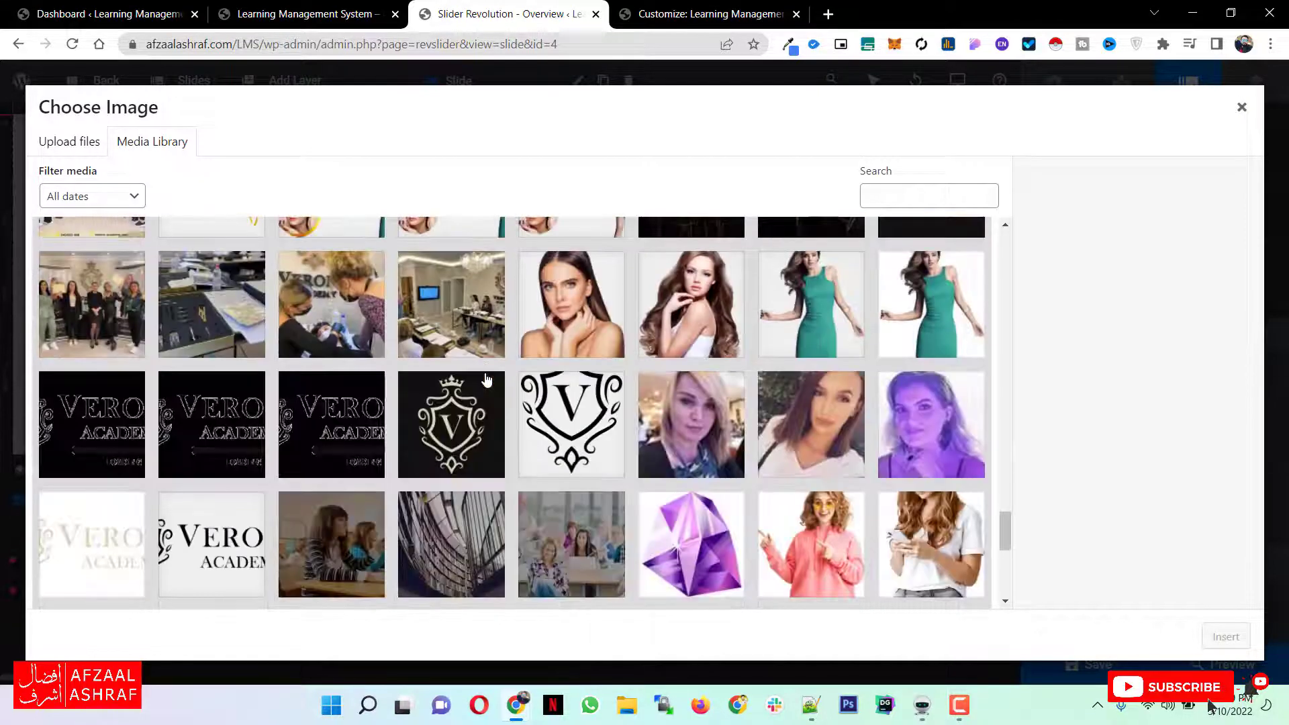
{"action": "scroll", "coordinate": [487, 380], "scroll_direction": "up", "scroll_amount": 4}
{"action": "scroll", "coordinate": [487, 380], "scroll_direction": "up", "scroll_amount": 3}
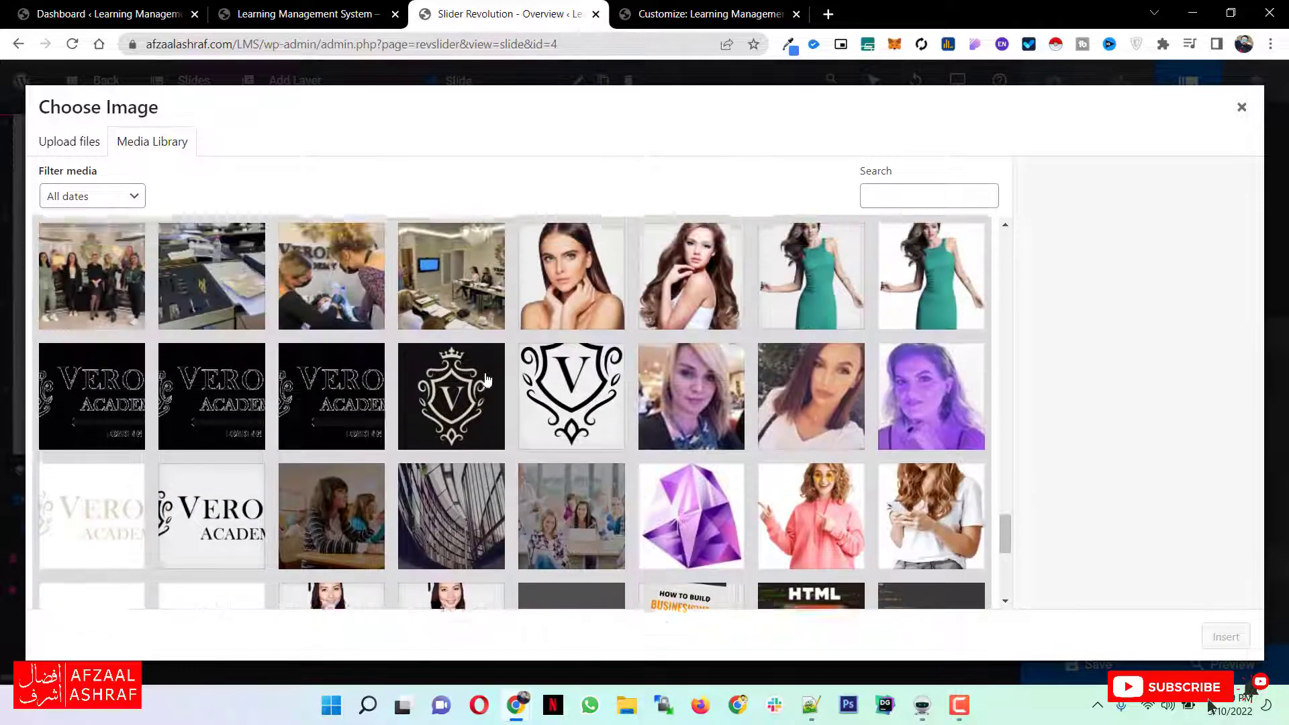
{"action": "scroll", "coordinate": [454, 458], "scroll_direction": "down", "scroll_amount": 7}
{"action": "left_click", "coordinate": [428, 594]}
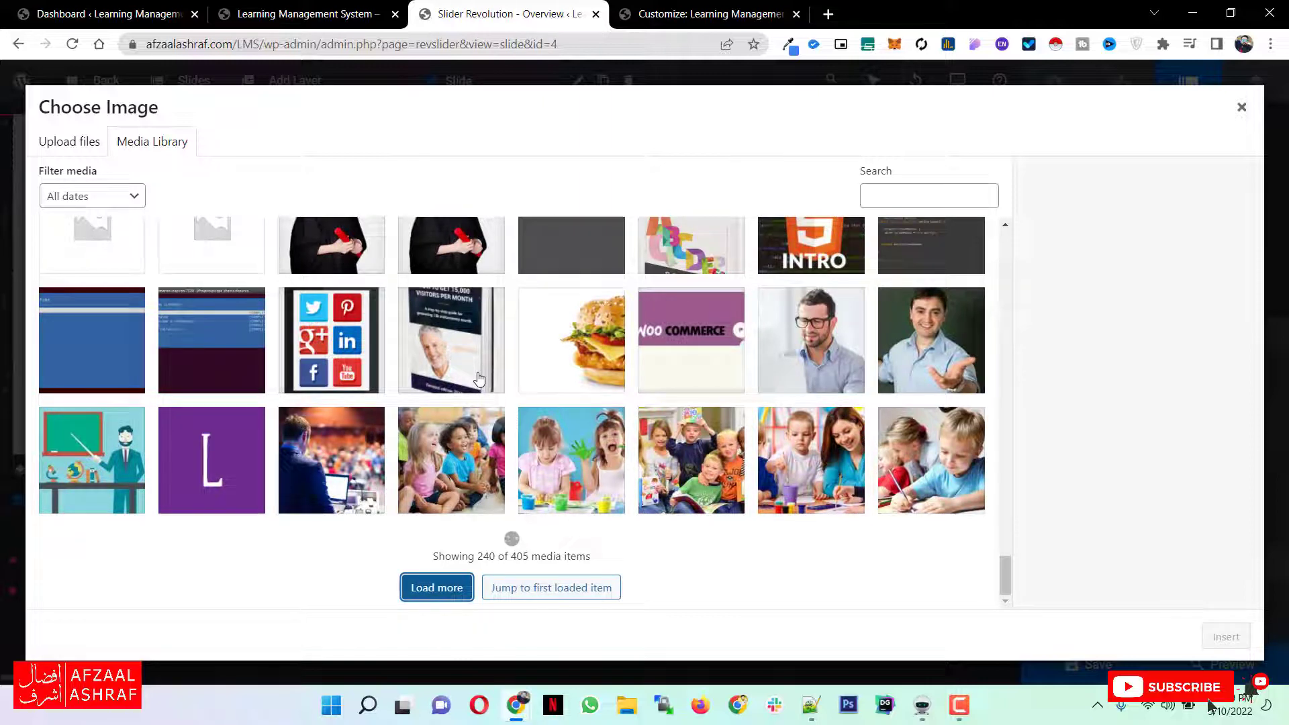
{"action": "scroll", "coordinate": [490, 479], "scroll_direction": "up", "scroll_amount": 5}
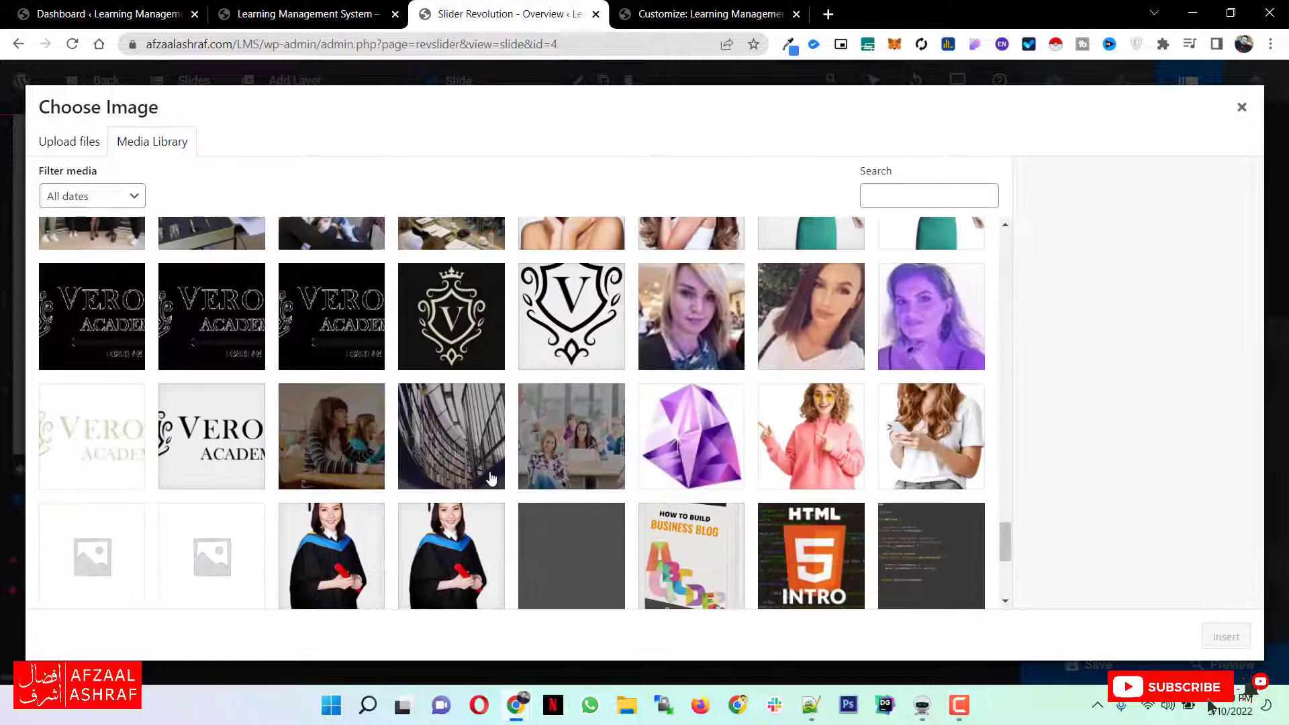
{"action": "scroll", "coordinate": [491, 478], "scroll_direction": "up", "scroll_amount": 5}
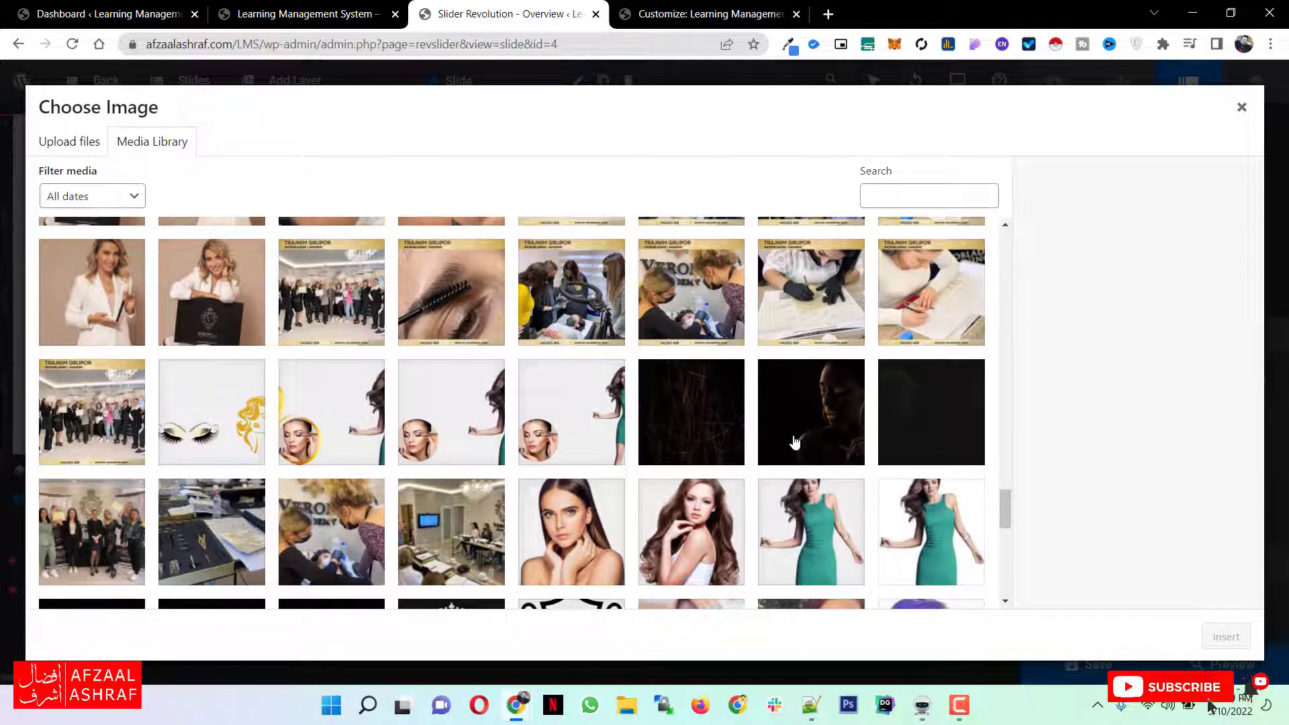
{"action": "left_click", "coordinate": [793, 443]}
{"action": "left_click", "coordinate": [1226, 635]}
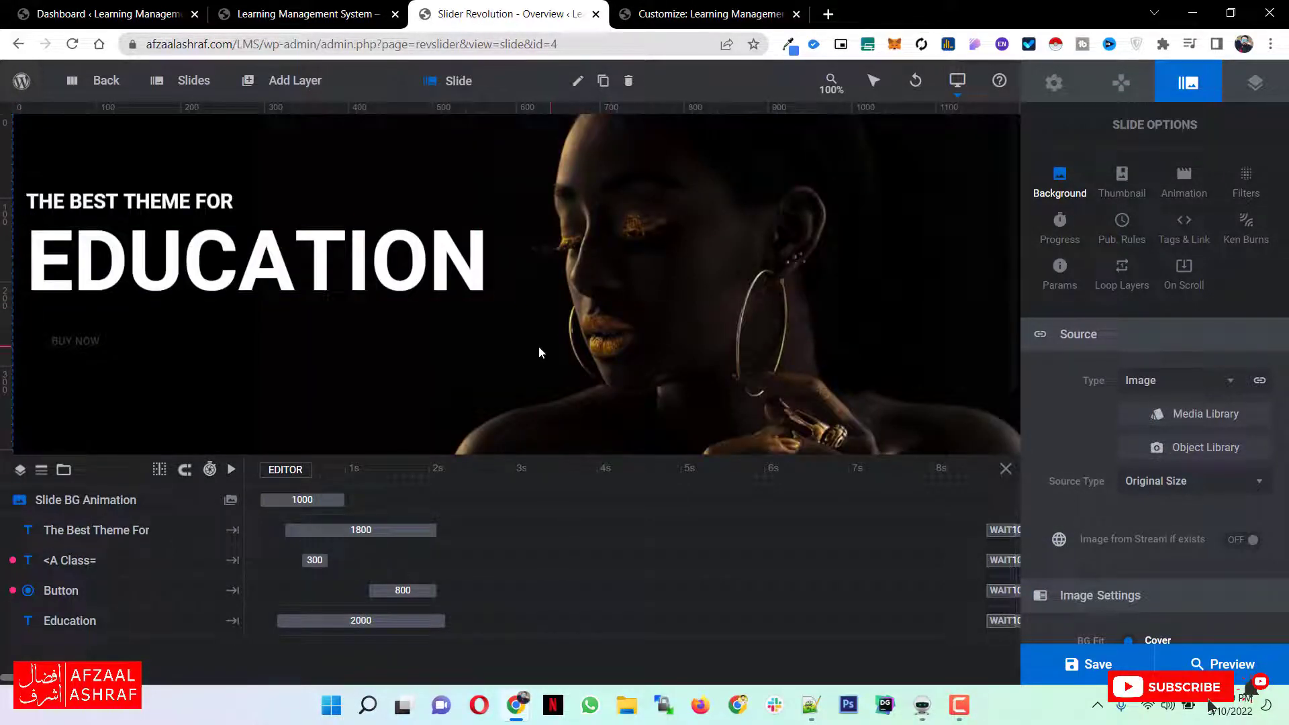
Set the BUY NOW button layer's text color to red #ff3a2d and save the slider.
{"action": "left_click", "coordinate": [64, 349]}
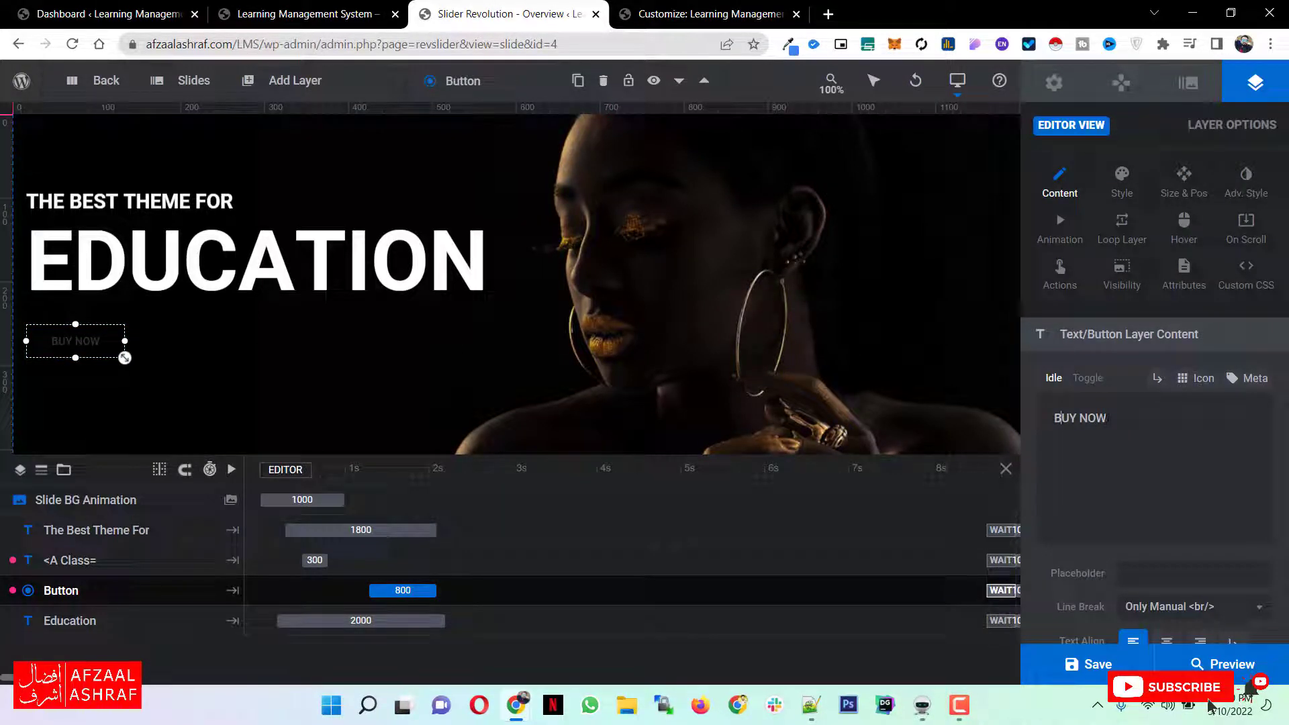
{"action": "left_click", "coordinate": [1128, 194]}
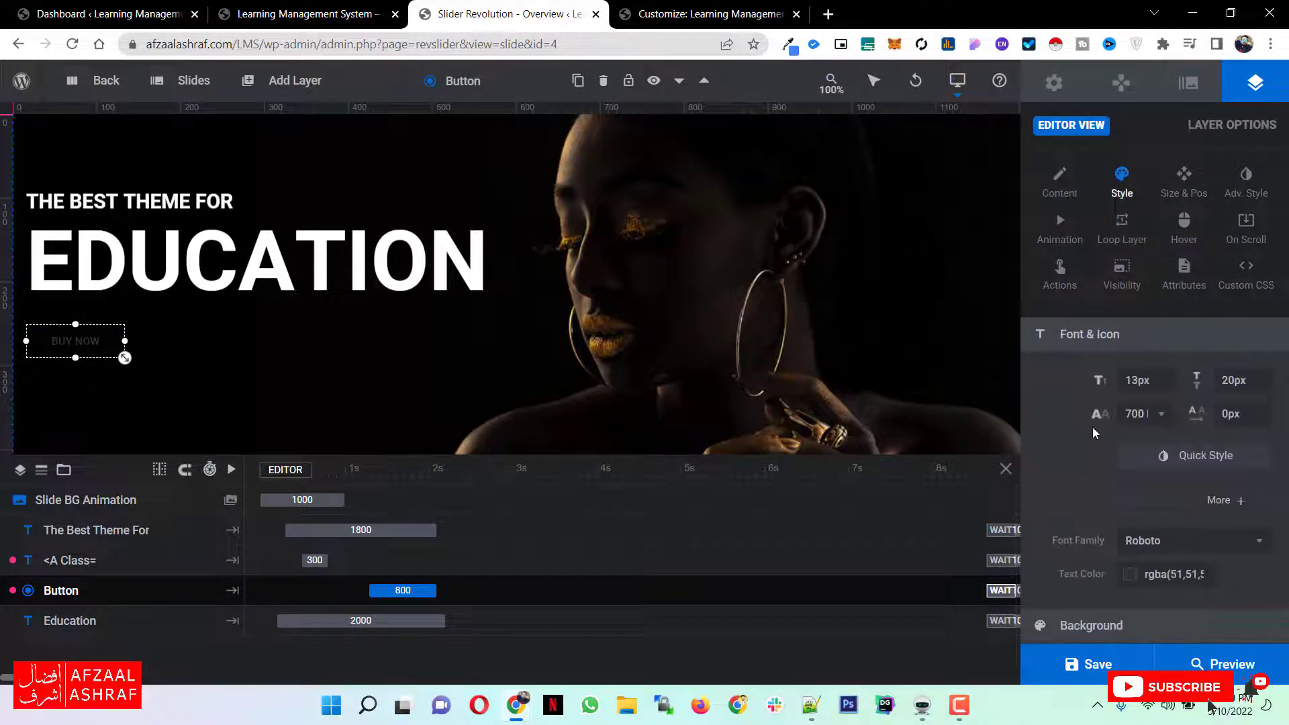
{"action": "scroll", "coordinate": [1094, 436], "scroll_direction": "down", "scroll_amount": 5}
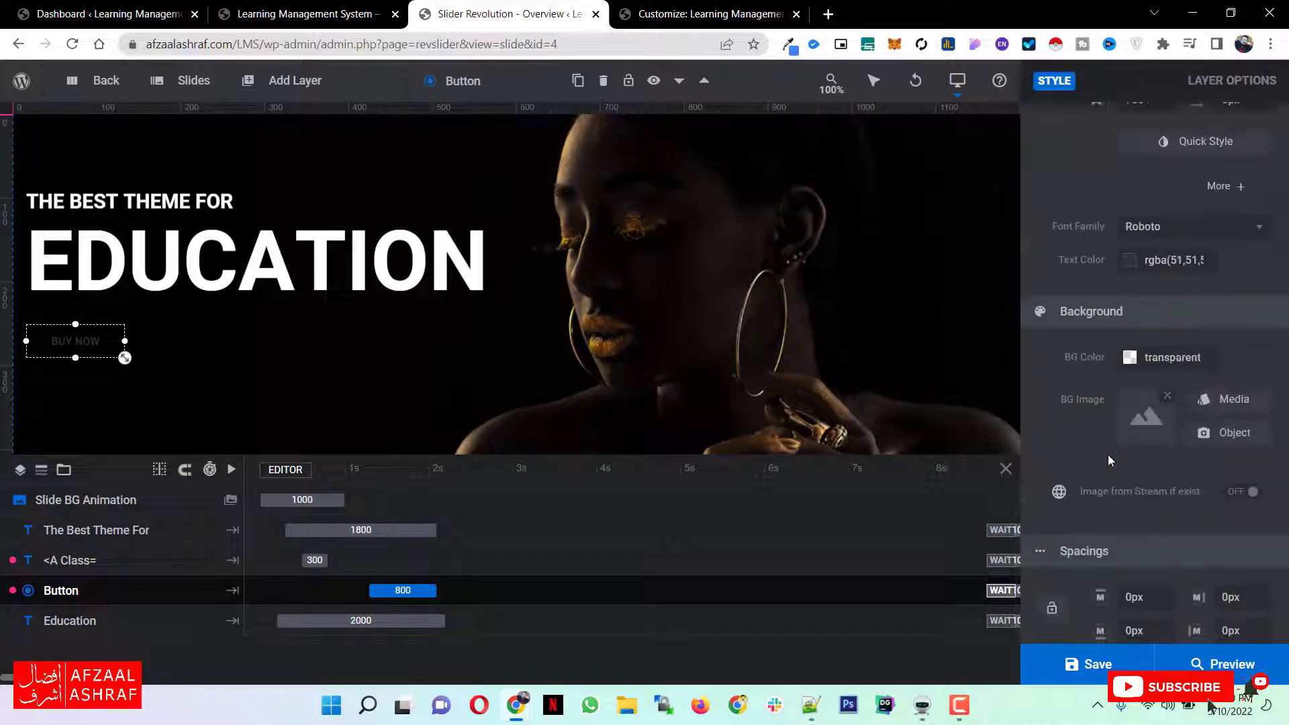
{"action": "left_click", "coordinate": [1130, 269]}
{"action": "left_click", "coordinate": [719, 435]}
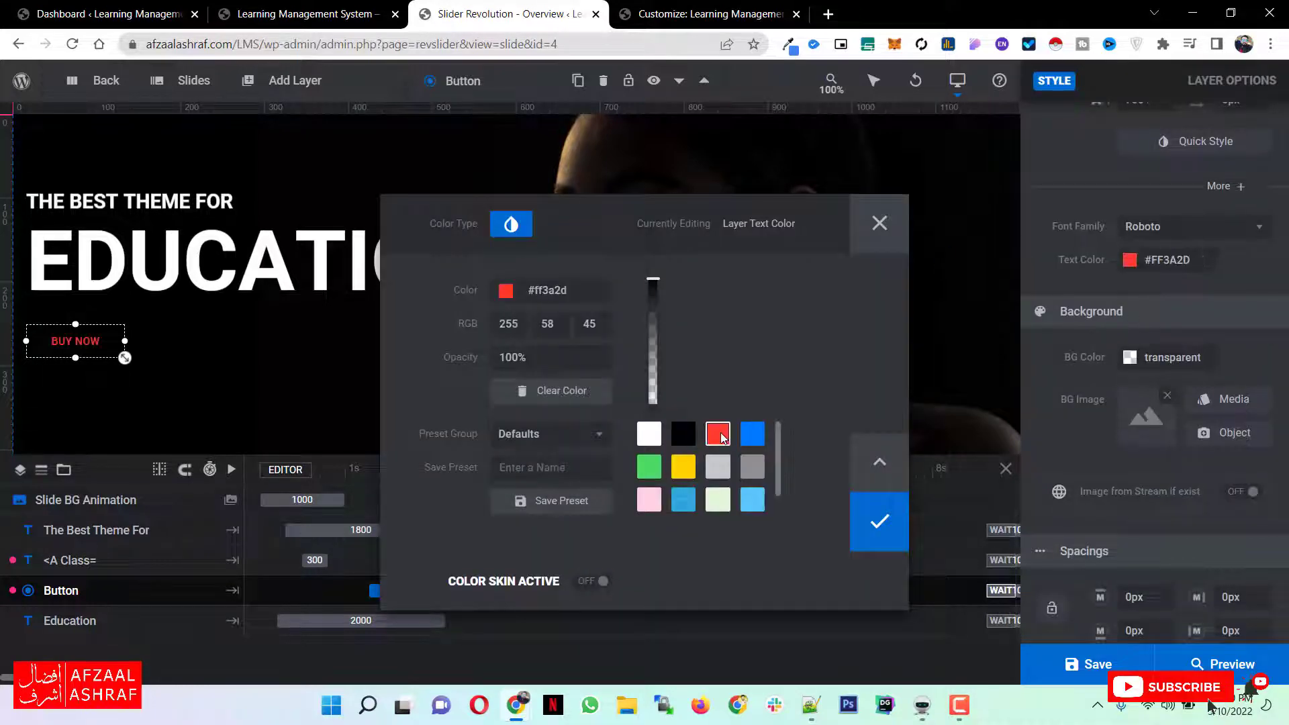
{"action": "left_click", "coordinate": [890, 521]}
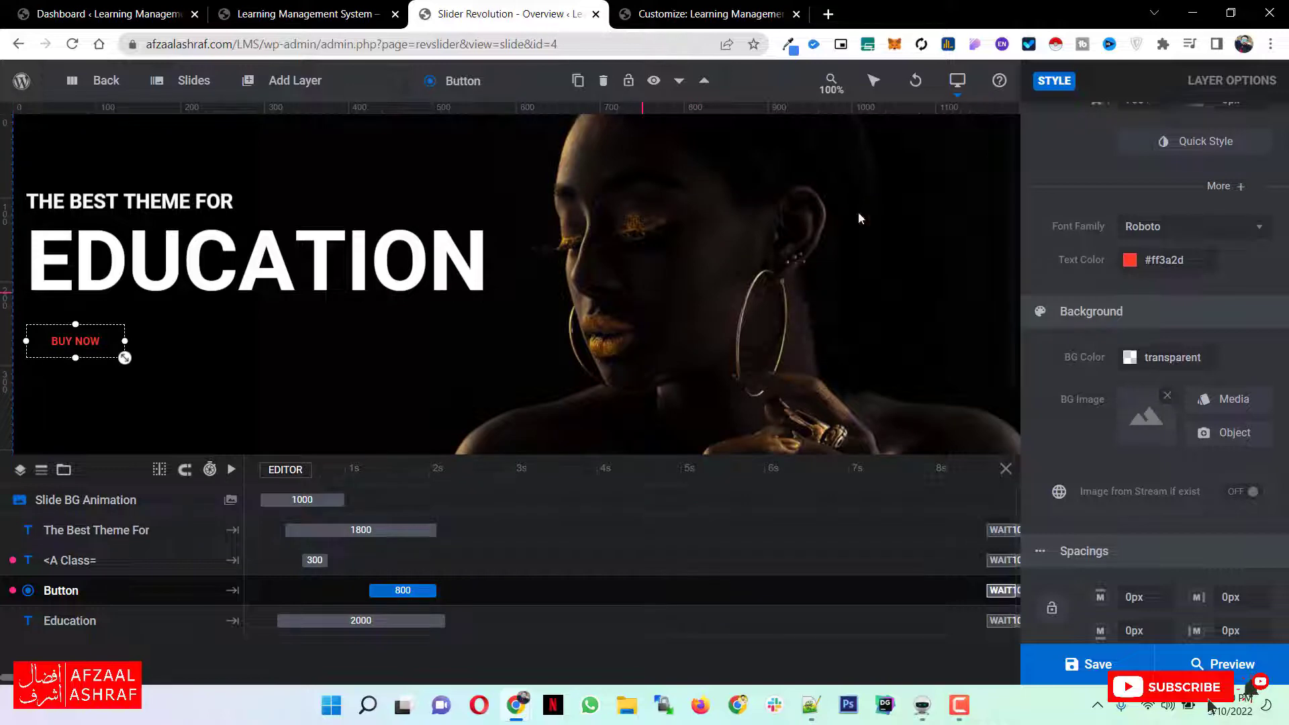
{"action": "left_click", "coordinate": [1094, 665]}
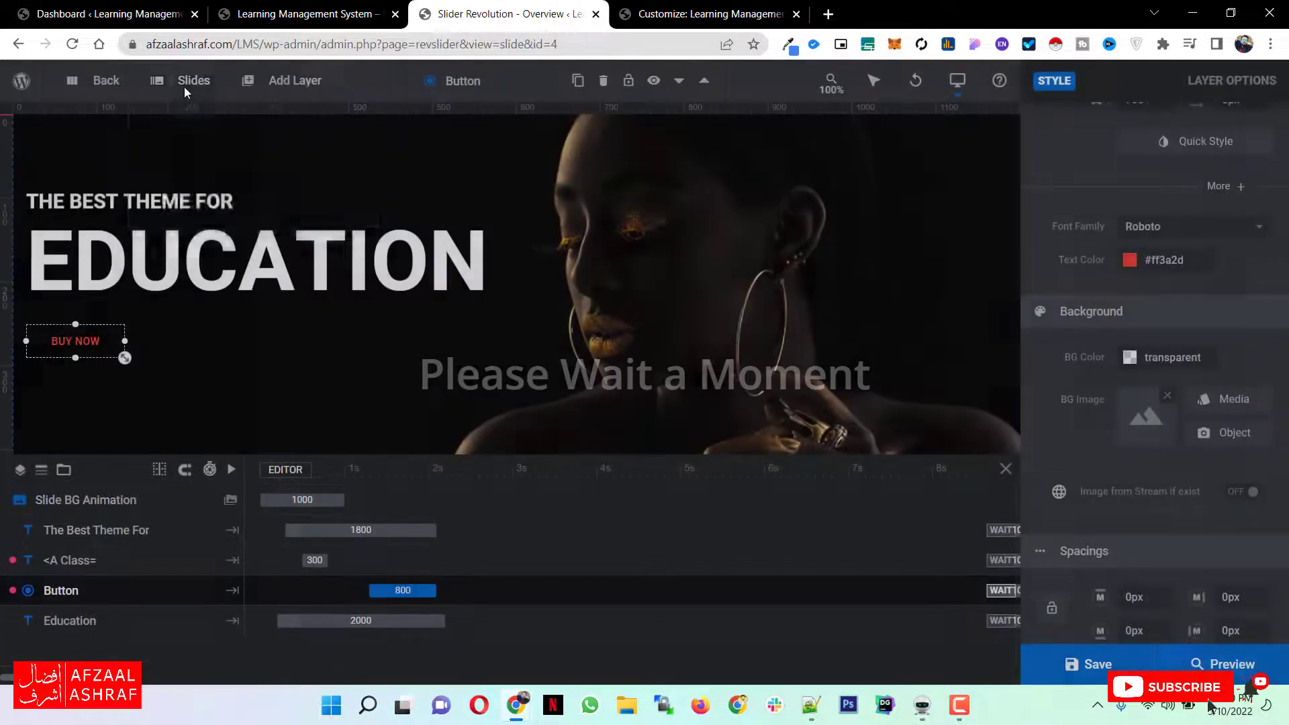
Delete slides #2 and #3 from the Home Page slider, leaving only slide #1.
{"action": "mouse_move", "coordinate": [184, 87]}
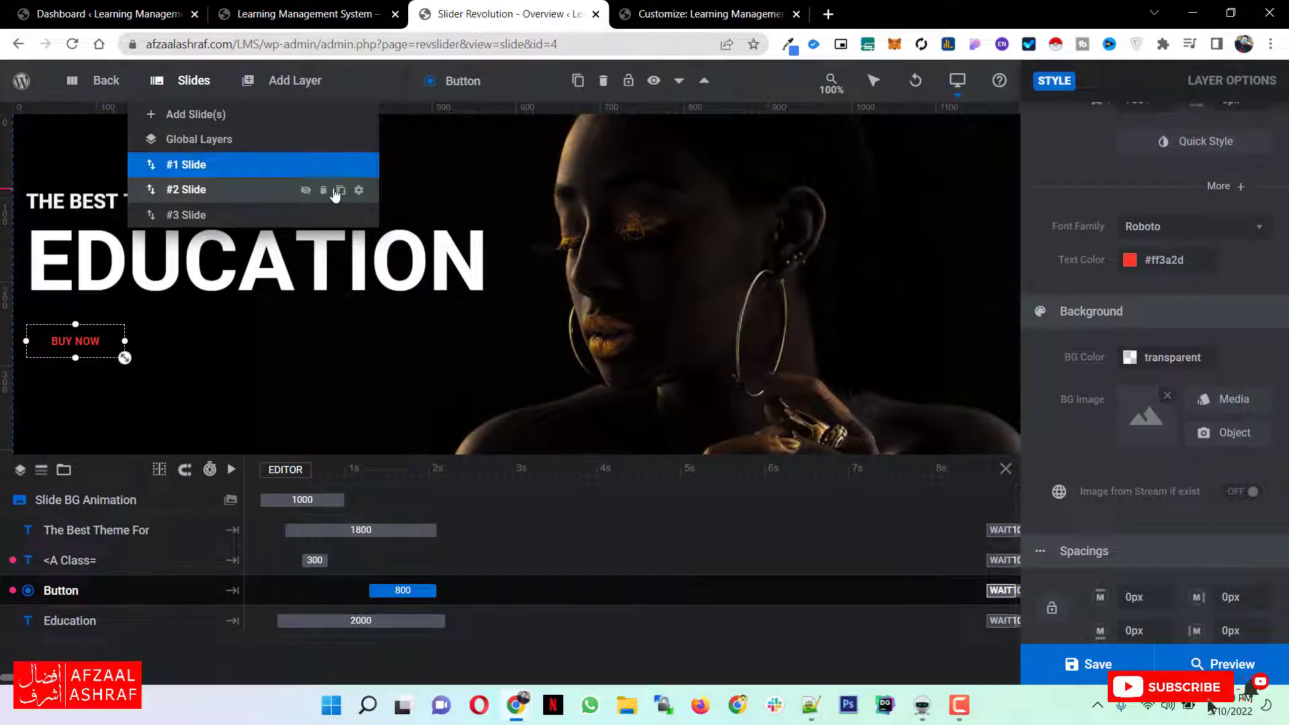
{"action": "left_click", "coordinate": [325, 191]}
{"action": "left_click", "coordinate": [652, 450]}
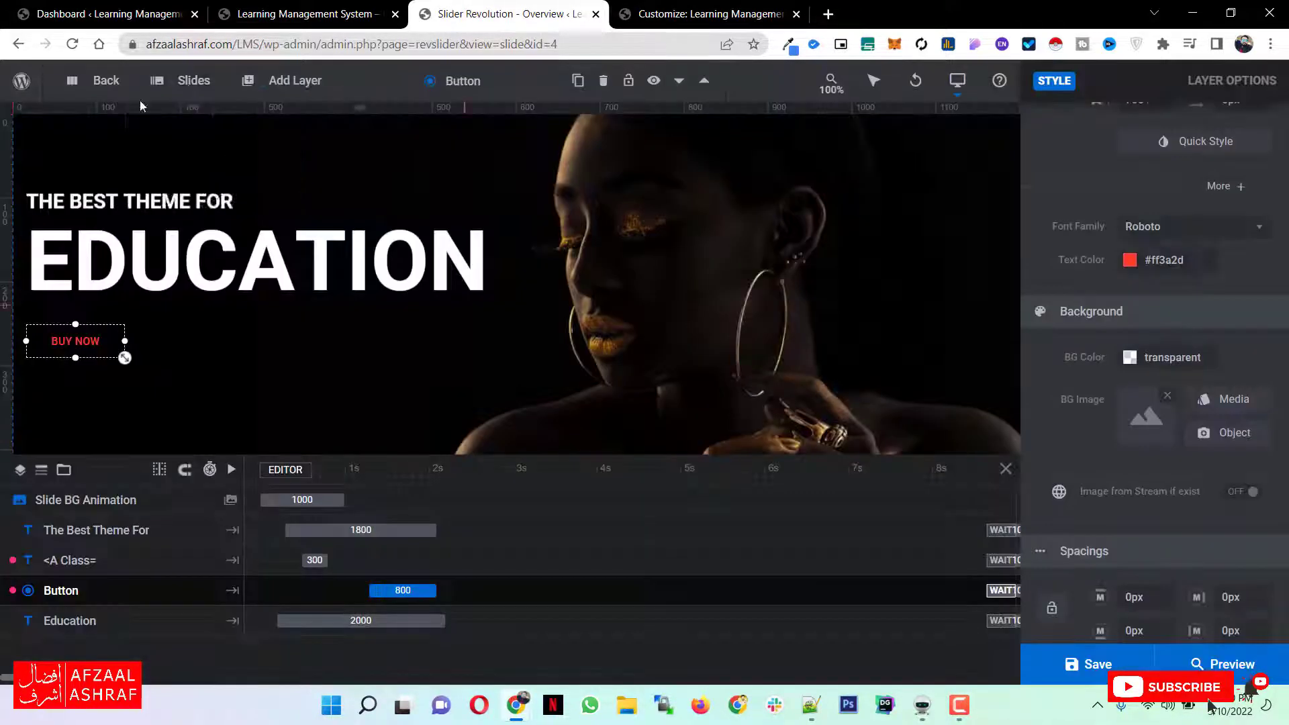
{"action": "mouse_move", "coordinate": [205, 88]}
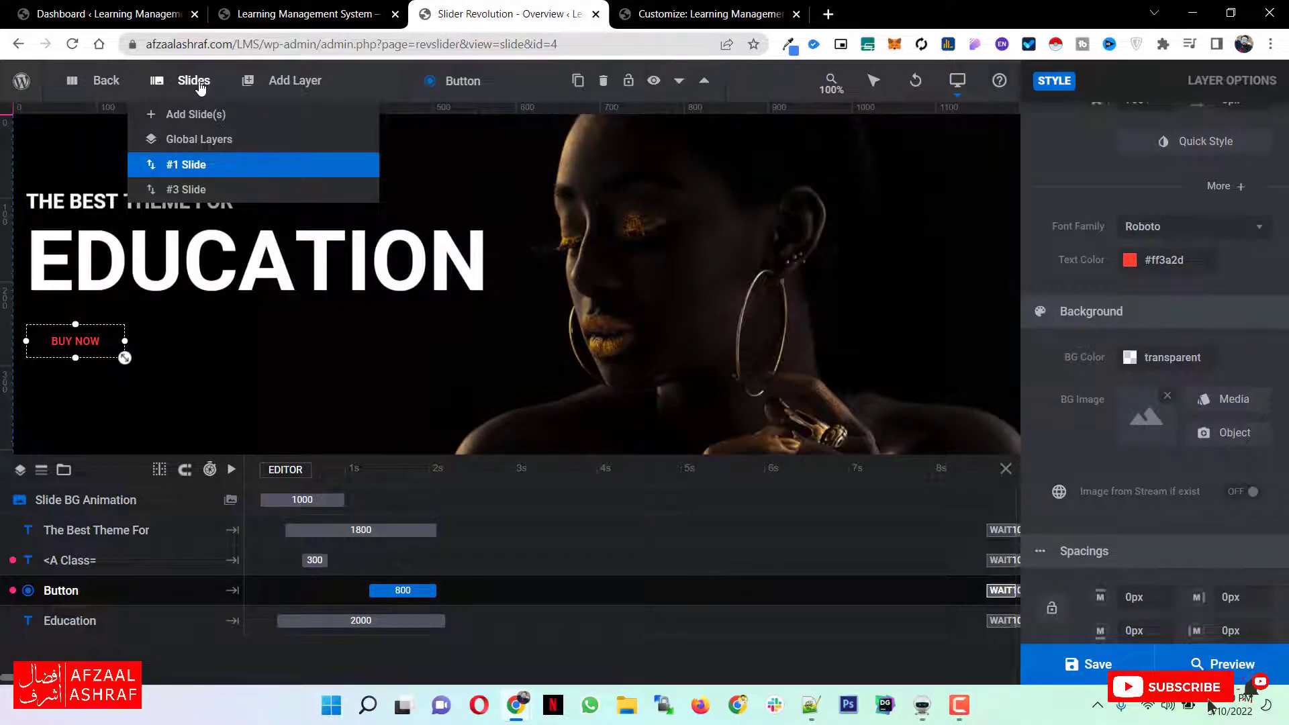
{"action": "mouse_move", "coordinate": [199, 113]}
{"action": "mouse_move", "coordinate": [228, 175]}
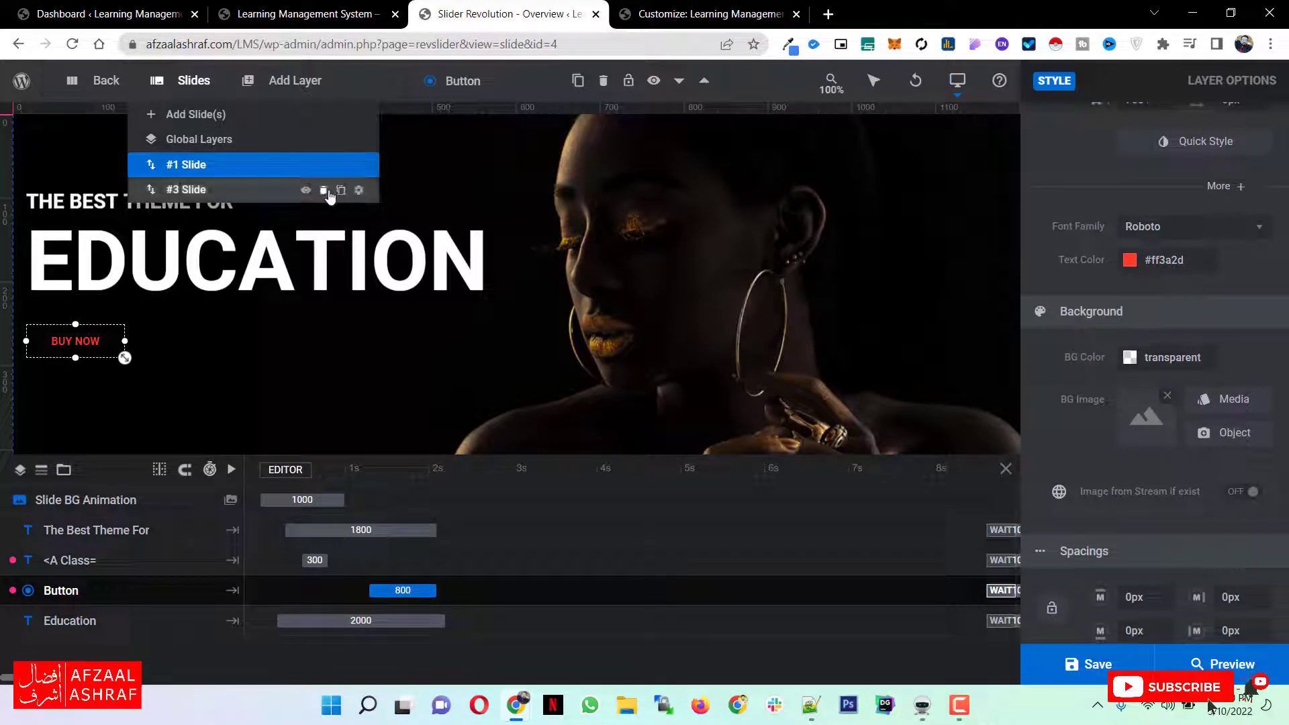
{"action": "left_click", "coordinate": [324, 190]}
{"action": "left_click", "coordinate": [623, 448]}
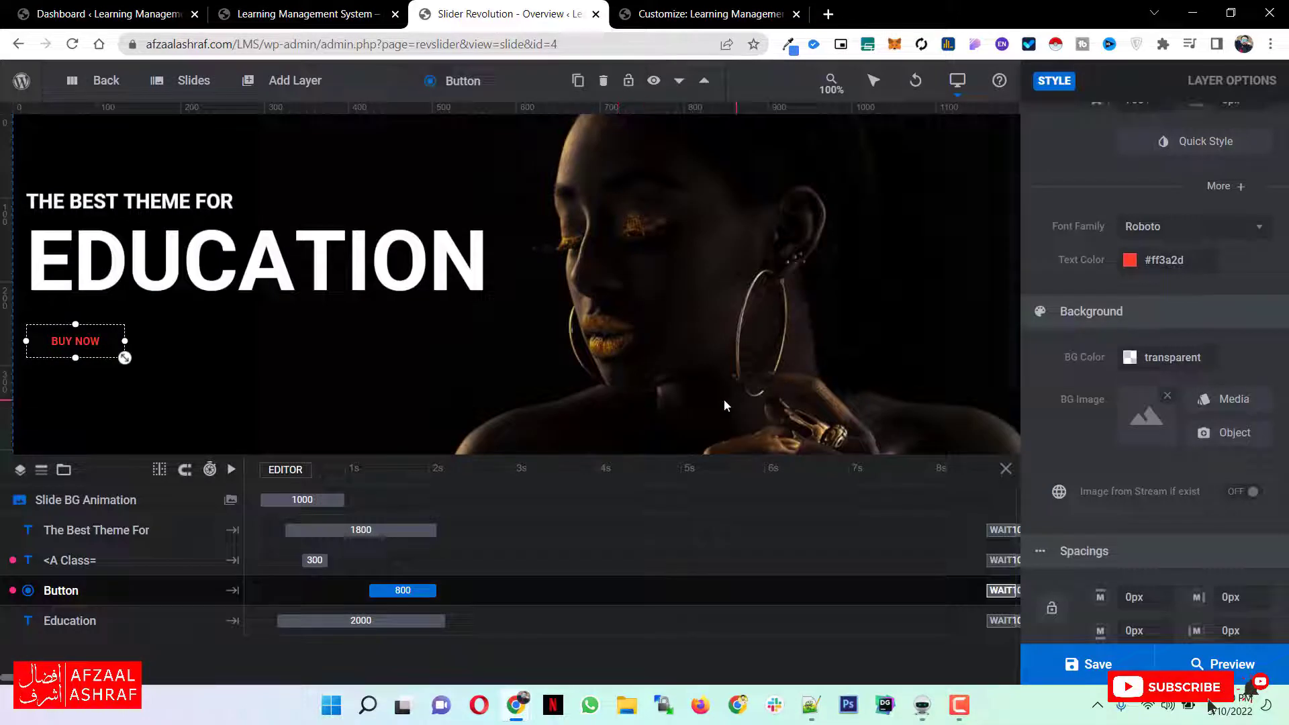
Save the slider and reload the live homepage to check its banner.
{"action": "left_click", "coordinate": [1098, 668]}
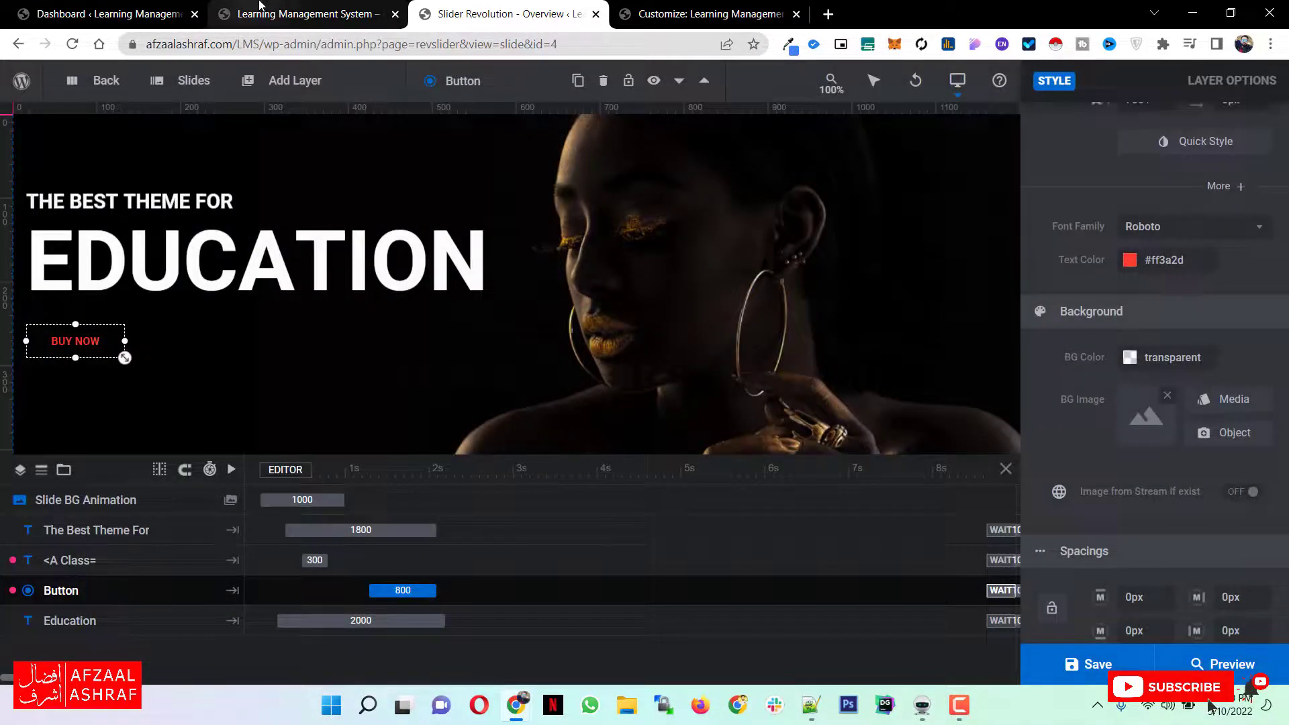
{"action": "left_click", "coordinate": [260, 5]}
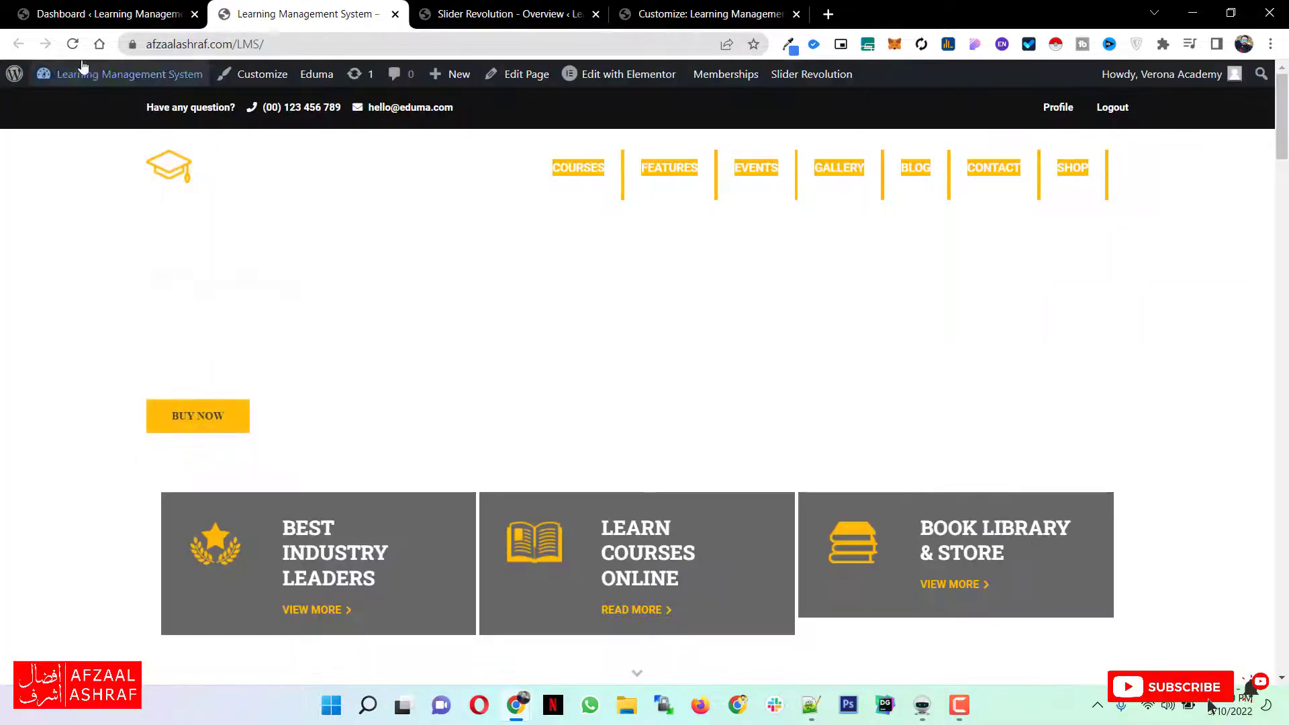
{"action": "key", "text": "F5"}
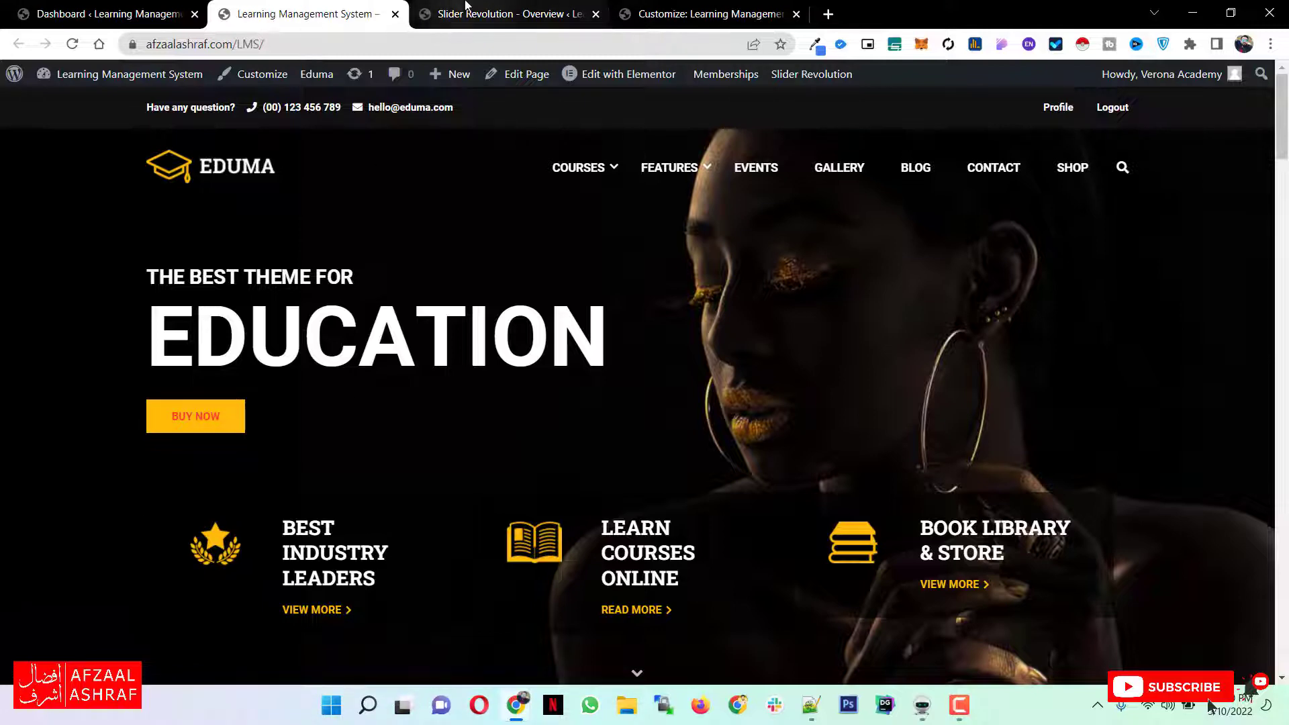
Return to the slider editor, change the BUY NOW button's text color to white and save the slider.
{"action": "key", "text": "ctrl+Tab"}
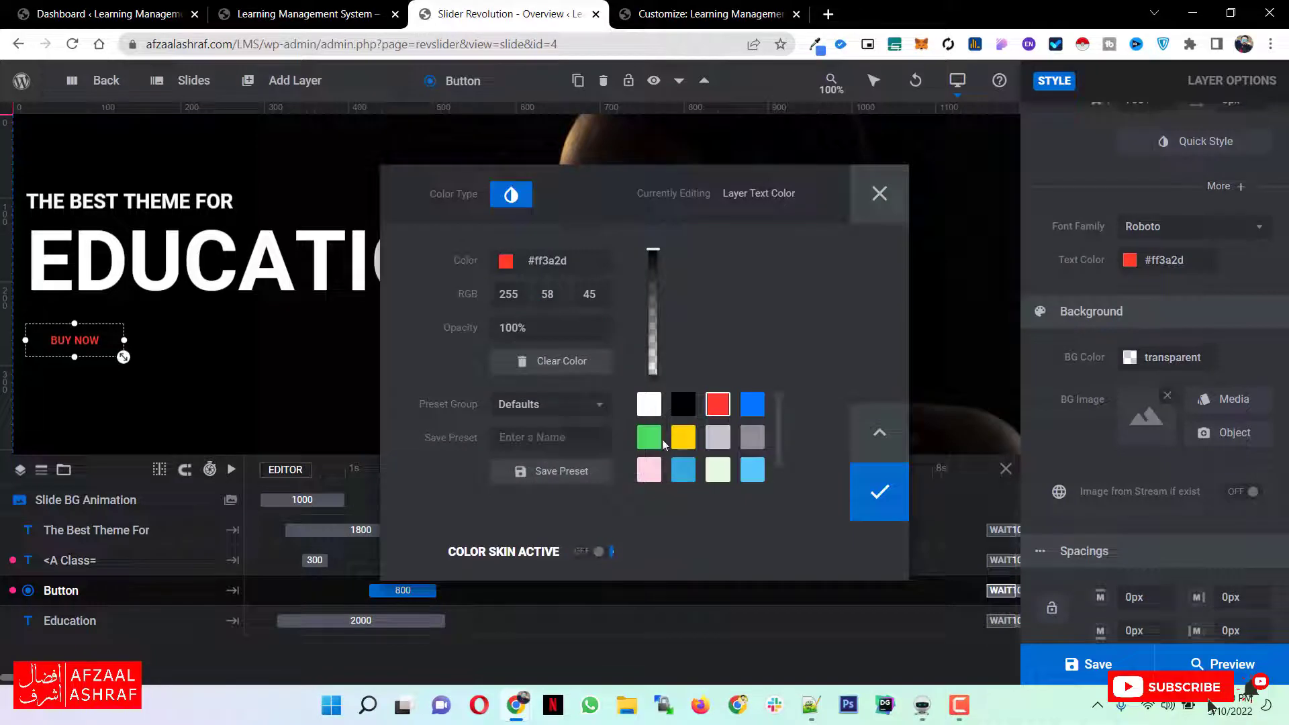
{"action": "left_click", "coordinate": [649, 403]}
{"action": "left_click", "coordinate": [1087, 668]}
Look over the live homepage's banner and feature boxes, and page through the Popular Courses carousel.
{"action": "left_click", "coordinate": [322, 13]}
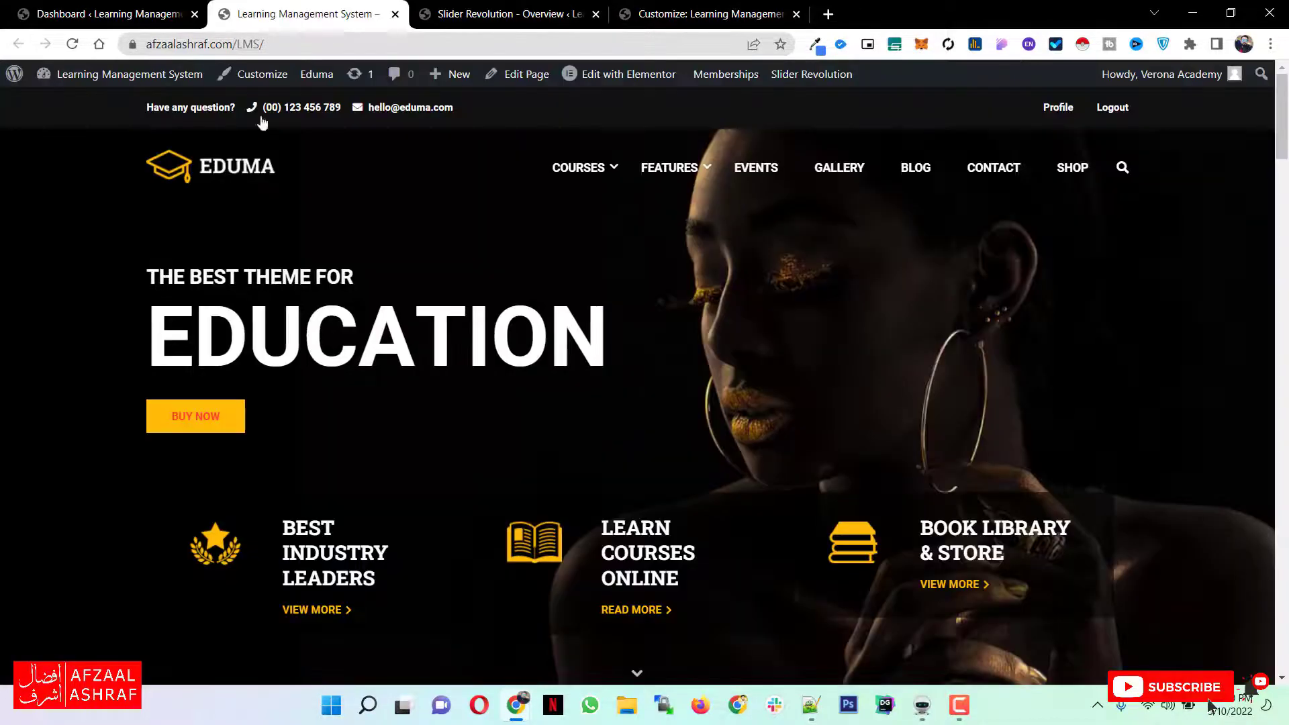
{"action": "scroll", "coordinate": [495, 423], "scroll_direction": "down", "scroll_amount": 4}
{"action": "scroll", "coordinate": [492, 417], "scroll_direction": "up", "scroll_amount": 1}
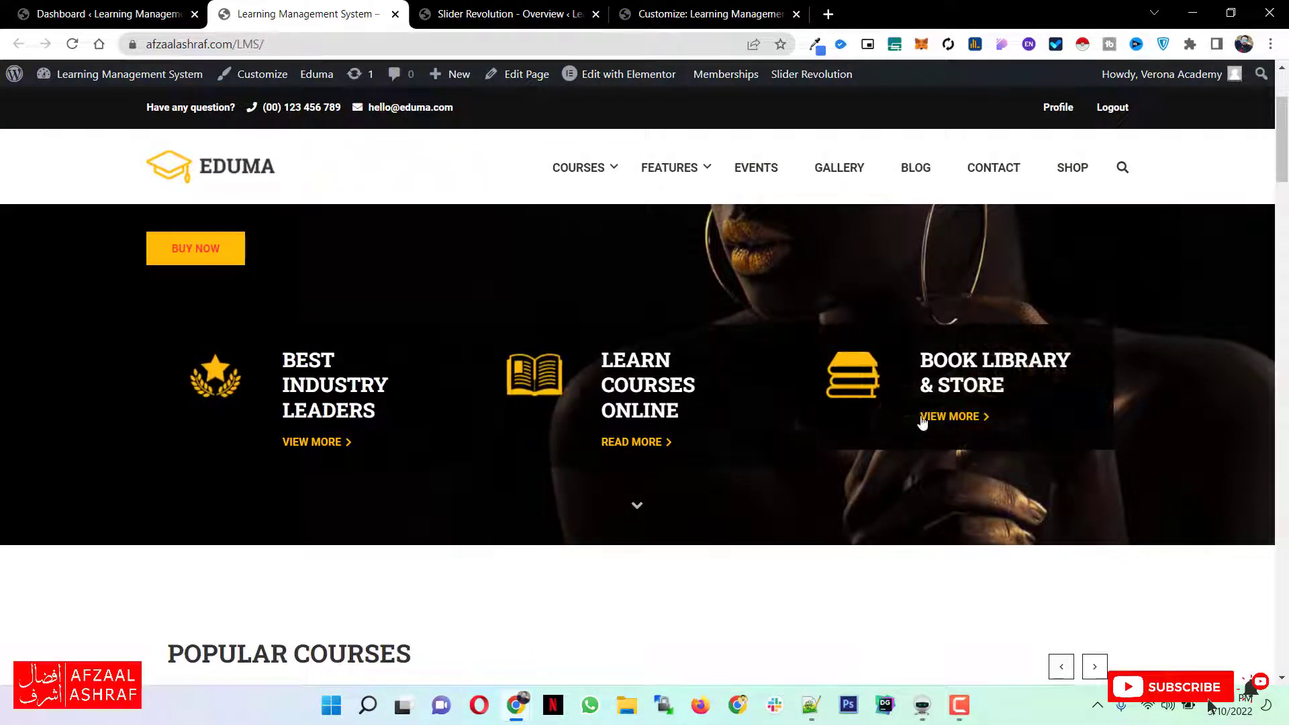
{"action": "scroll", "coordinate": [443, 342], "scroll_direction": "down", "scroll_amount": 5}
{"action": "scroll", "coordinate": [233, 348], "scroll_direction": "down", "scroll_amount": 2}
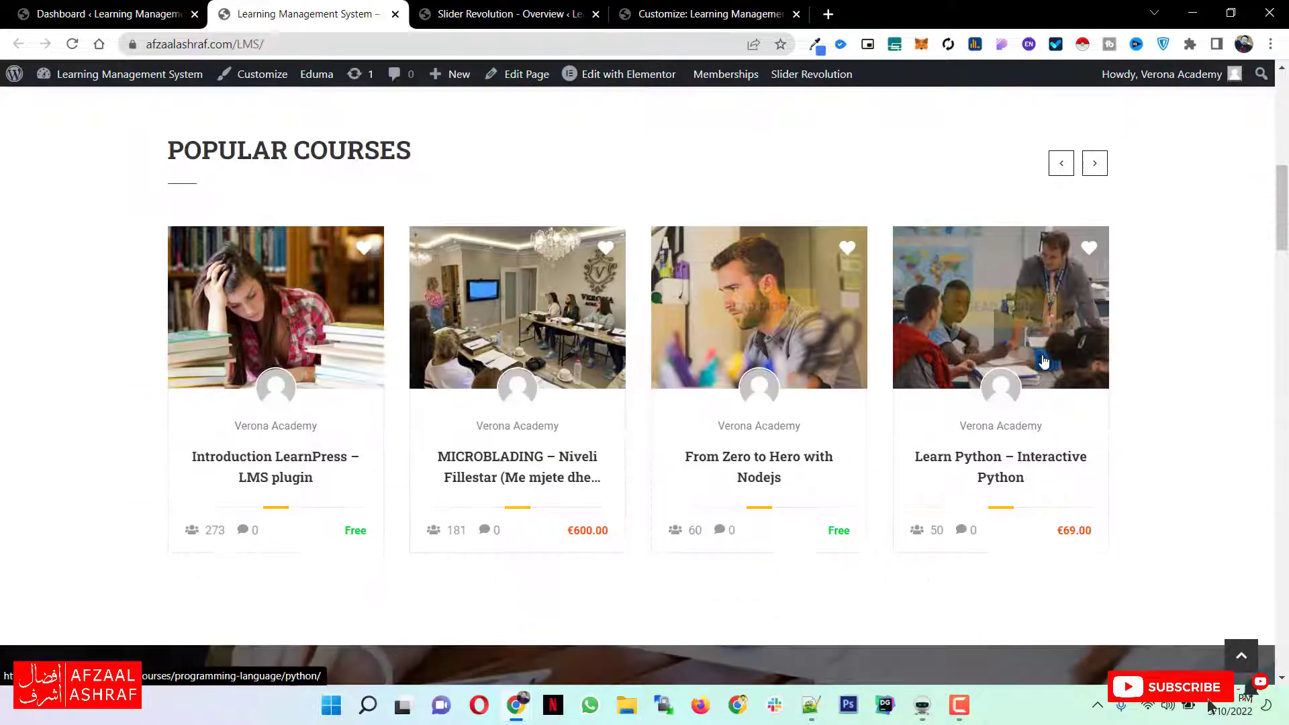
{"action": "left_click", "coordinate": [1094, 164]}
{"action": "left_click", "coordinate": [1095, 165]}
{"action": "left_click", "coordinate": [1095, 165]}
{"action": "left_click", "coordinate": [1096, 166]}
{"action": "left_click", "coordinate": [1095, 165]}
Review the homepage's Register Now section with its countdown and form, and the Events section.
{"action": "scroll", "coordinate": [522, 489], "scroll_direction": "down", "scroll_amount": 6}
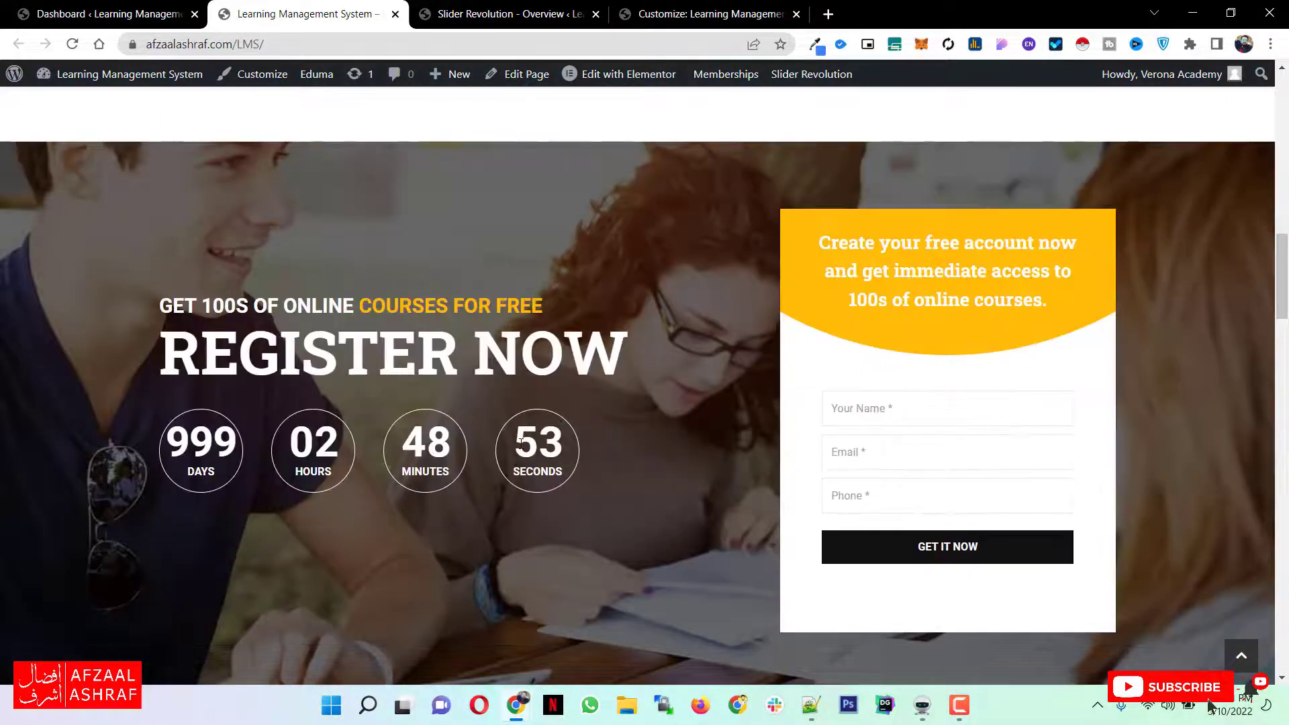
{"action": "scroll", "coordinate": [521, 470], "scroll_direction": "down", "scroll_amount": 2}
{"action": "scroll", "coordinate": [520, 449], "scroll_direction": "up", "scroll_amount": 4}
{"action": "scroll", "coordinate": [520, 449], "scroll_direction": "down", "scroll_amount": 12}
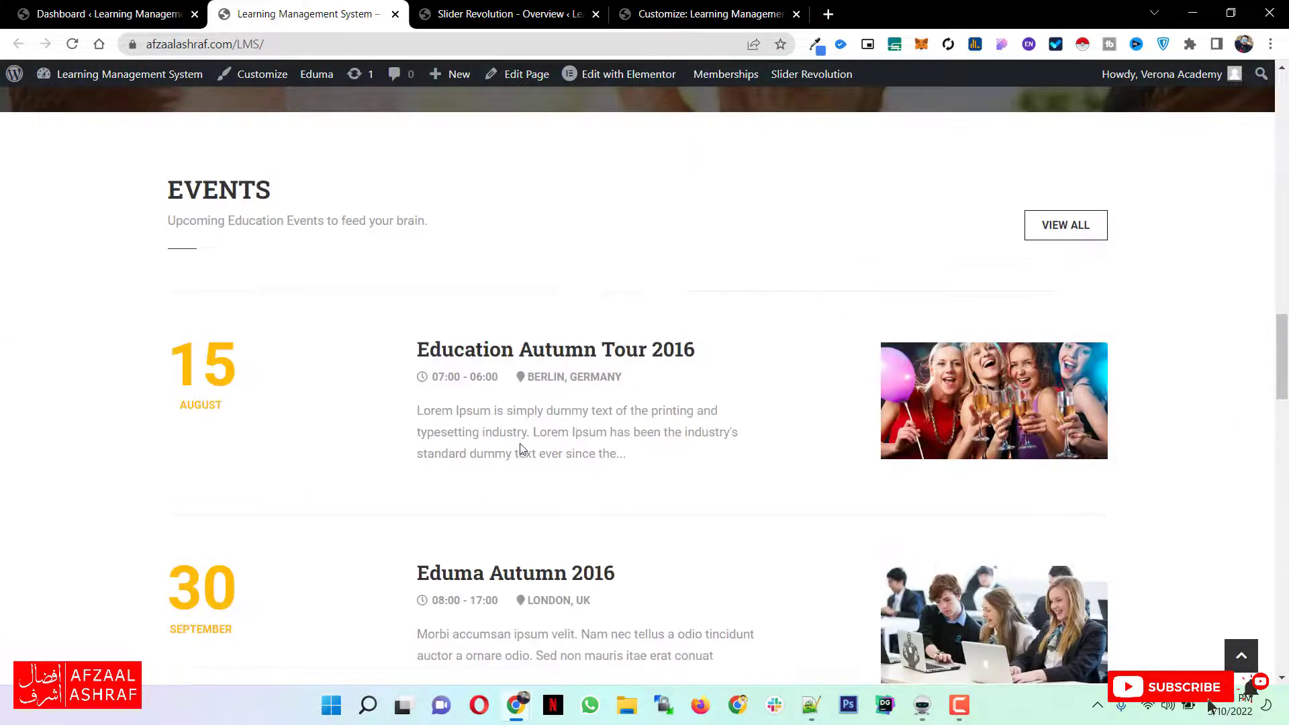
{"action": "scroll", "coordinate": [520, 448], "scroll_direction": "up", "scroll_amount": 2}
{"action": "scroll", "coordinate": [521, 448], "scroll_direction": "up", "scroll_amount": 3}
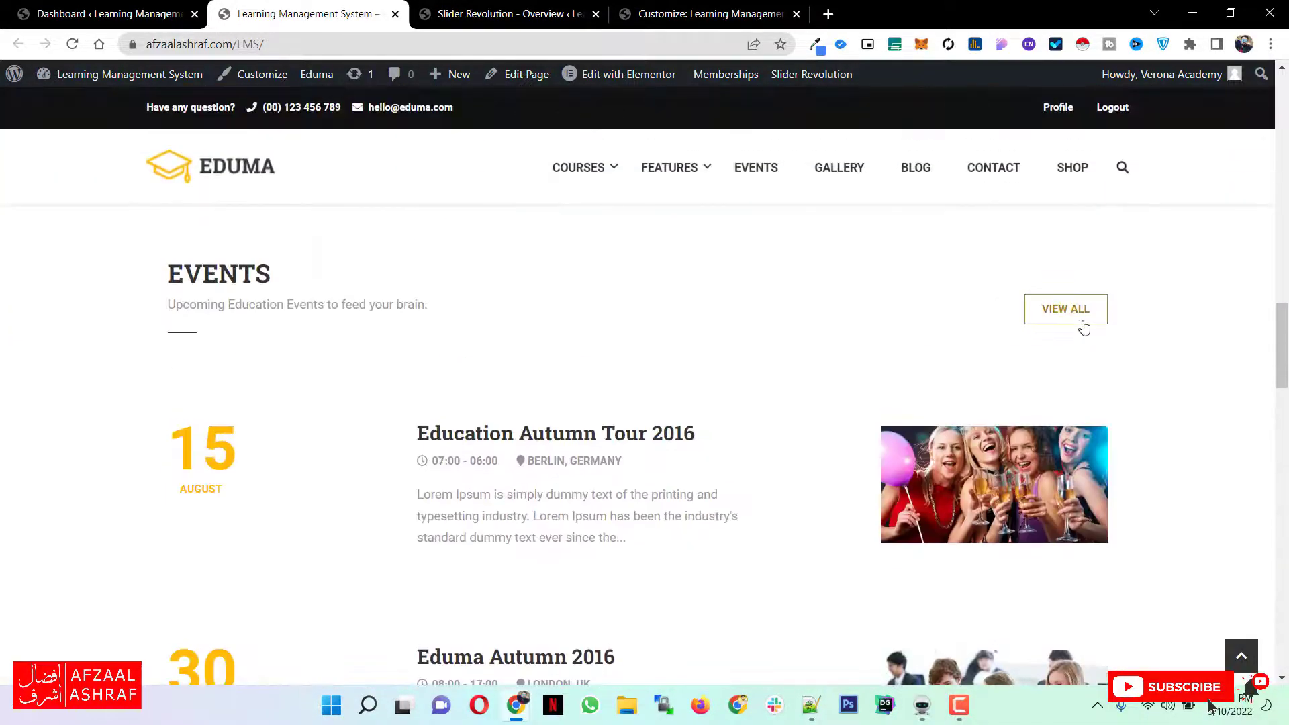
Open the full events listing in a new tab, skim its entries and close the tab.
{"action": "right_click", "coordinate": [1057, 322]}
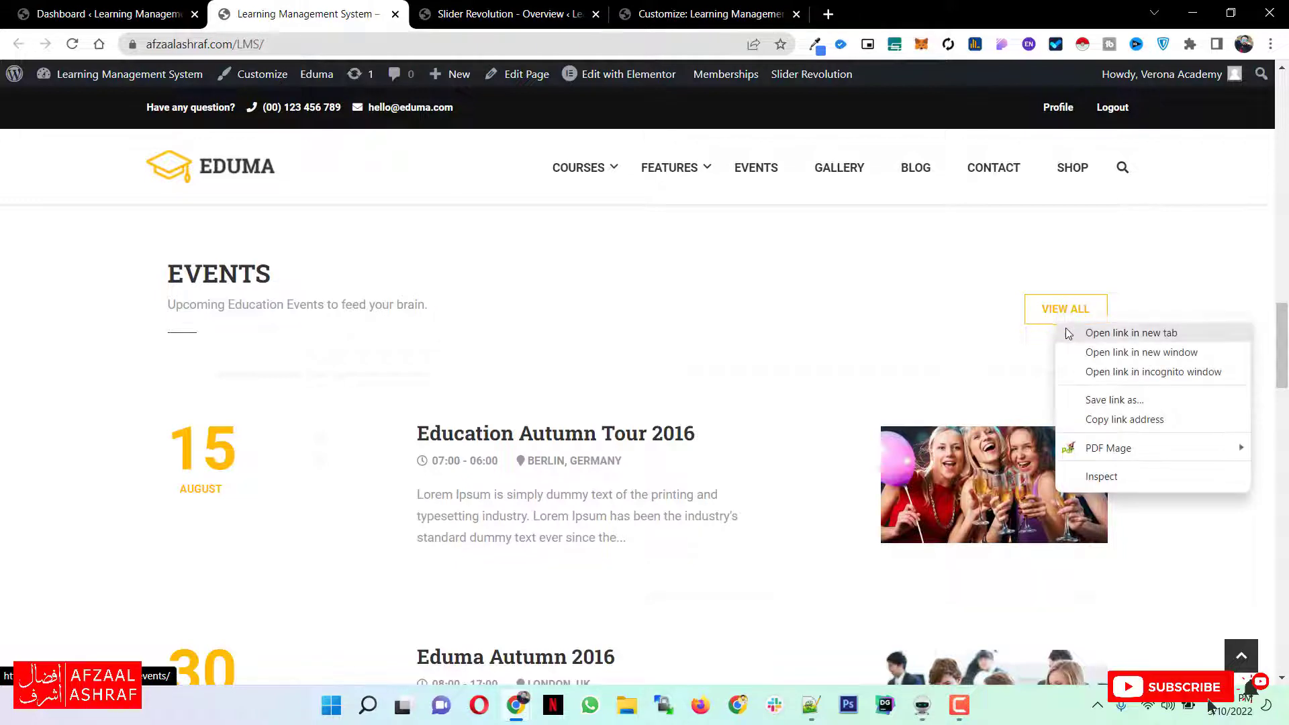
{"action": "left_click", "coordinate": [1074, 333]}
{"action": "key", "text": "ctrl+Tab"}
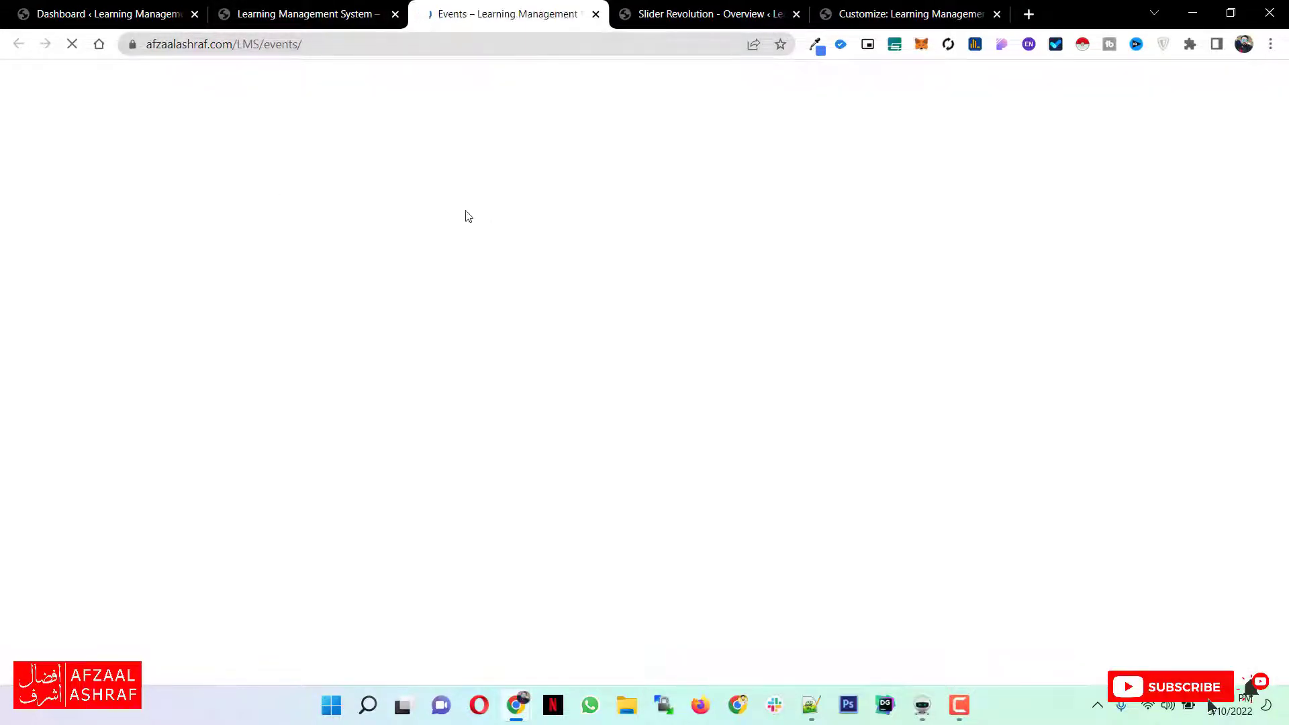
{"action": "scroll", "coordinate": [433, 487], "scroll_direction": "down", "scroll_amount": 7}
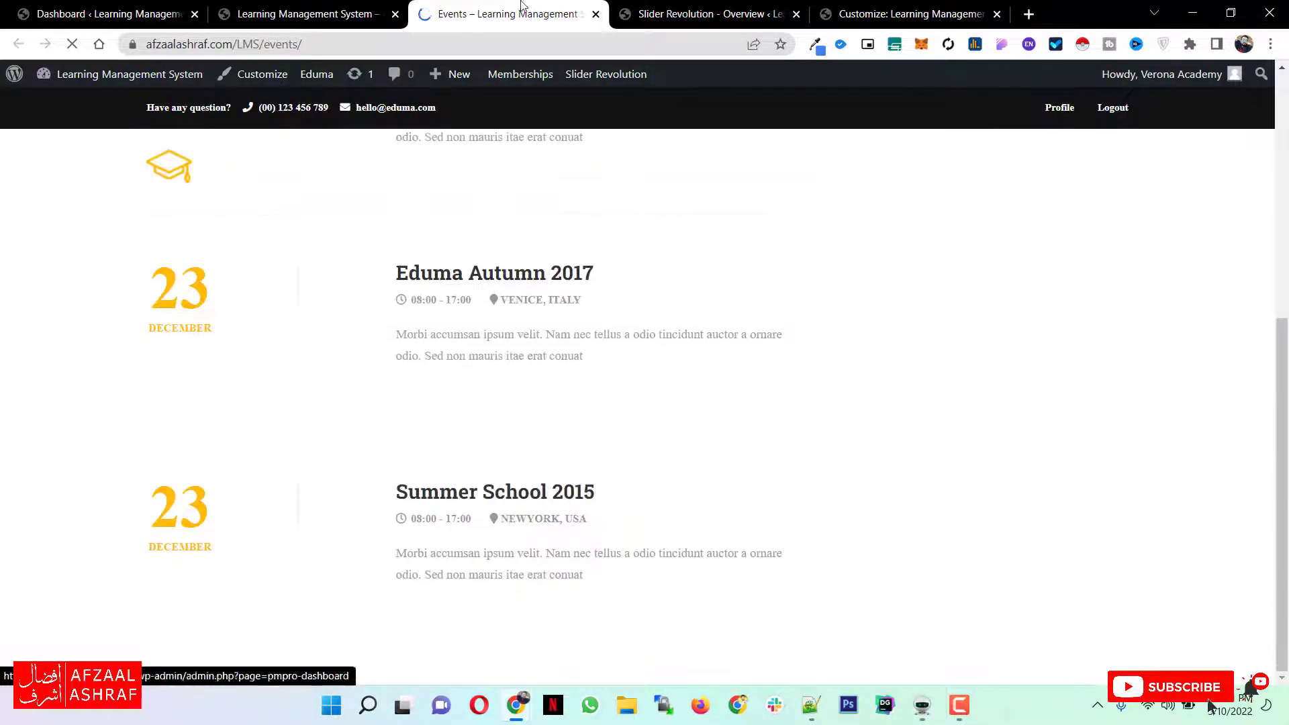
{"action": "left_click", "coordinate": [596, 14]}
Review the homepage's Latest News section, the What People Say testimonials and the newsletter sign-up area.
{"action": "scroll", "coordinate": [580, 438], "scroll_direction": "down", "scroll_amount": 8}
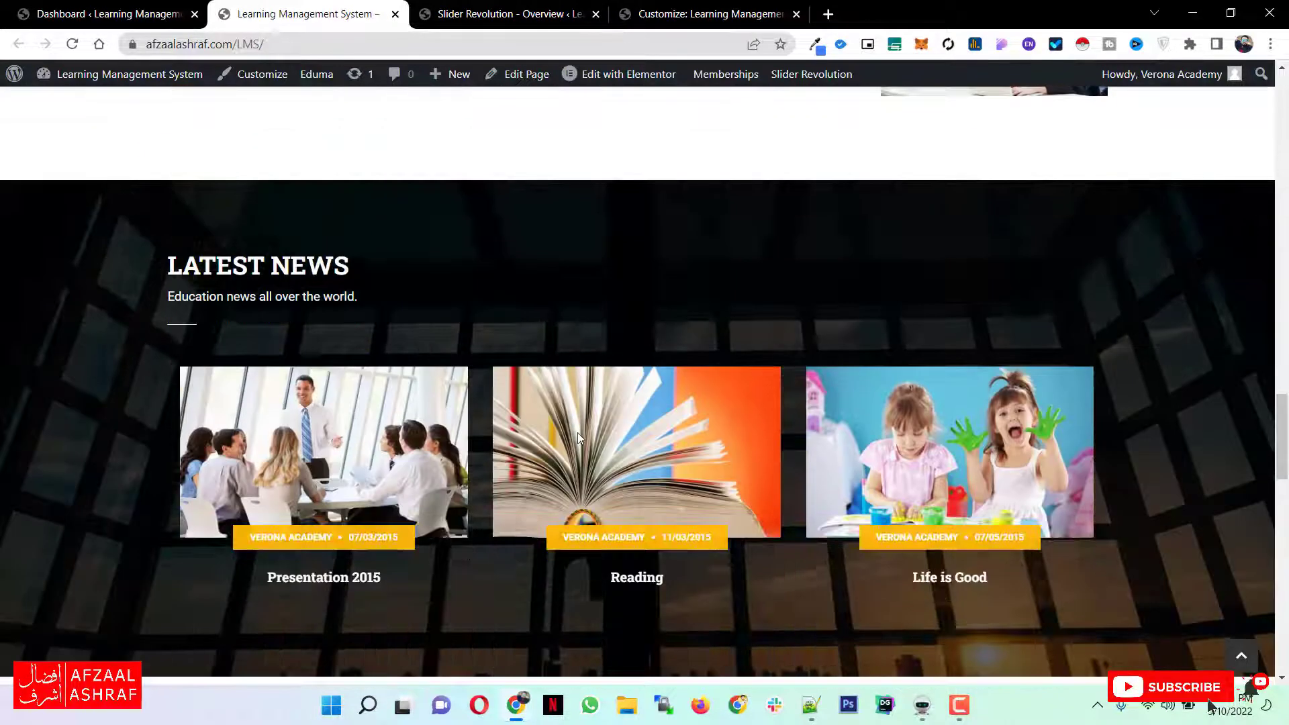
{"action": "scroll", "coordinate": [578, 435], "scroll_direction": "down", "scroll_amount": 3}
{"action": "scroll", "coordinate": [577, 437], "scroll_direction": "up", "scroll_amount": 2}
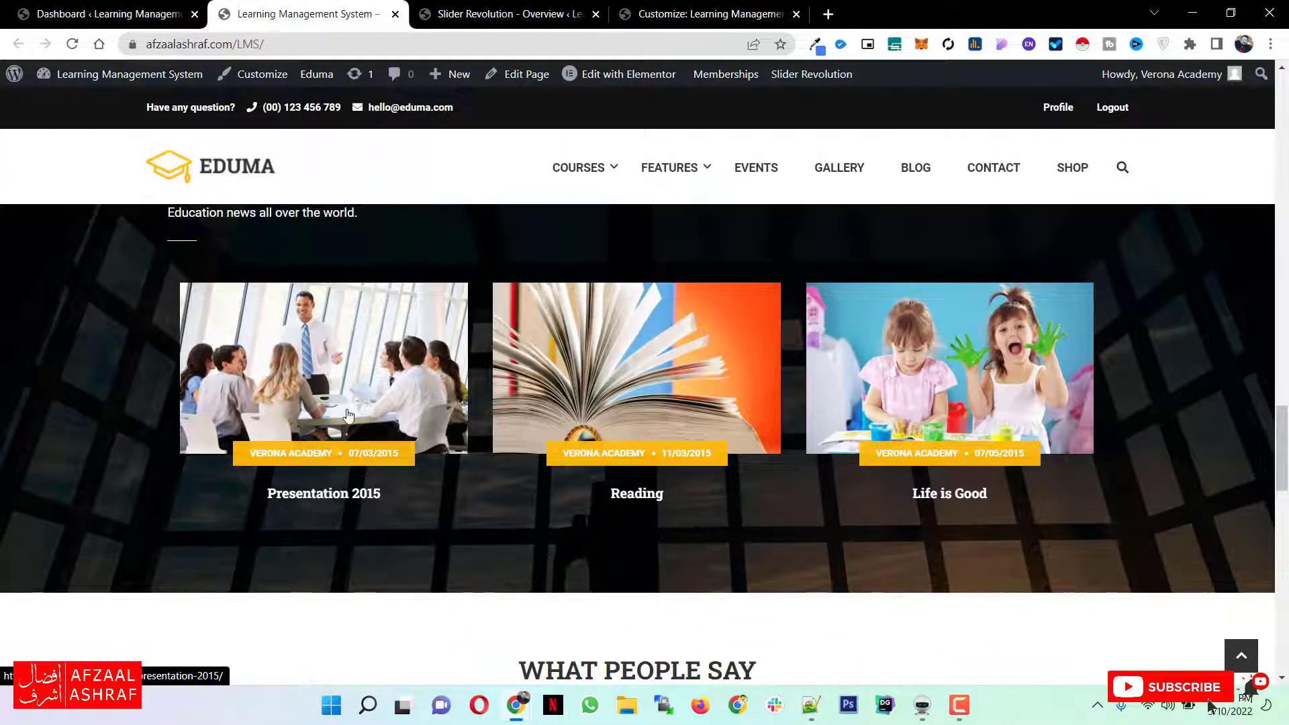
{"action": "scroll", "coordinate": [348, 414], "scroll_direction": "up", "scroll_amount": 20}
{"action": "scroll", "coordinate": [346, 409], "scroll_direction": "down", "scroll_amount": 20}
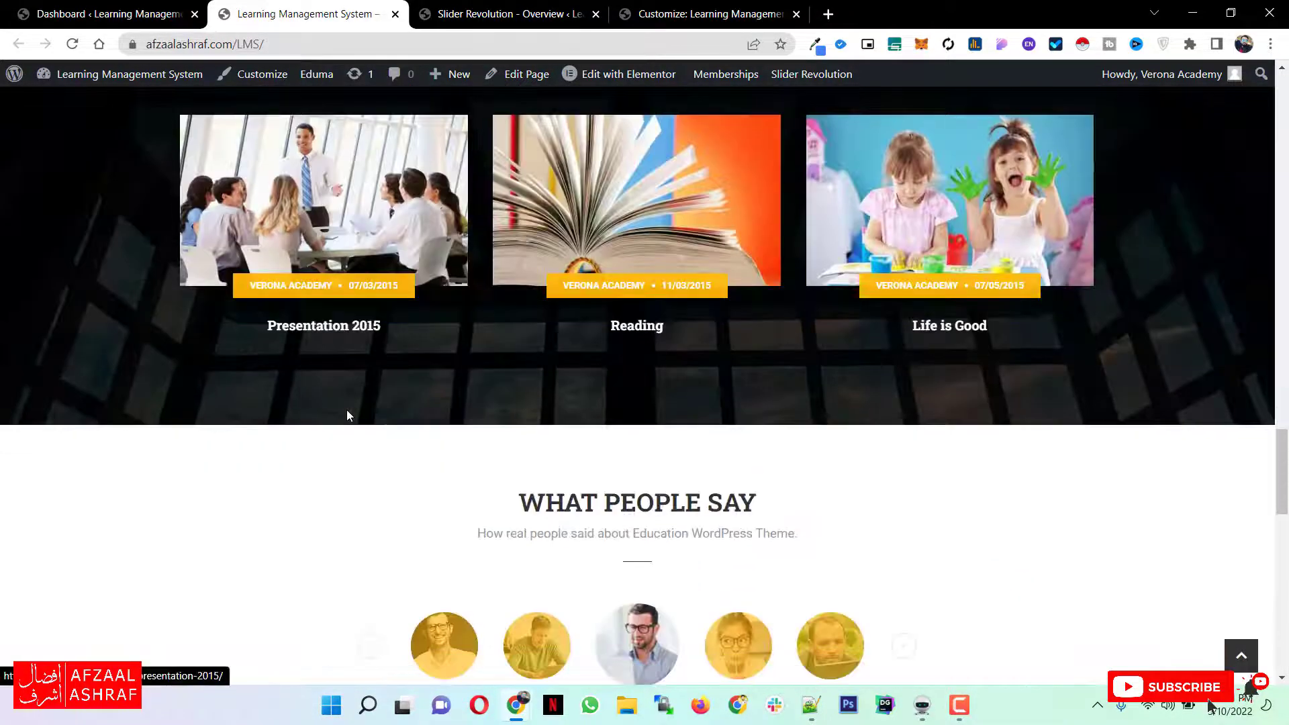
{"action": "scroll", "coordinate": [347, 414], "scroll_direction": "down", "scroll_amount": 6}
{"action": "scroll", "coordinate": [347, 414], "scroll_direction": "up", "scroll_amount": 1}
{"action": "scroll", "coordinate": [348, 414], "scroll_direction": "down", "scroll_amount": 3}
{"action": "scroll", "coordinate": [348, 414], "scroll_direction": "up", "scroll_amount": 5}
{"action": "key", "text": "ctrl+a"}
{"action": "scroll", "coordinate": [575, 383], "scroll_direction": "down", "scroll_amount": 2}
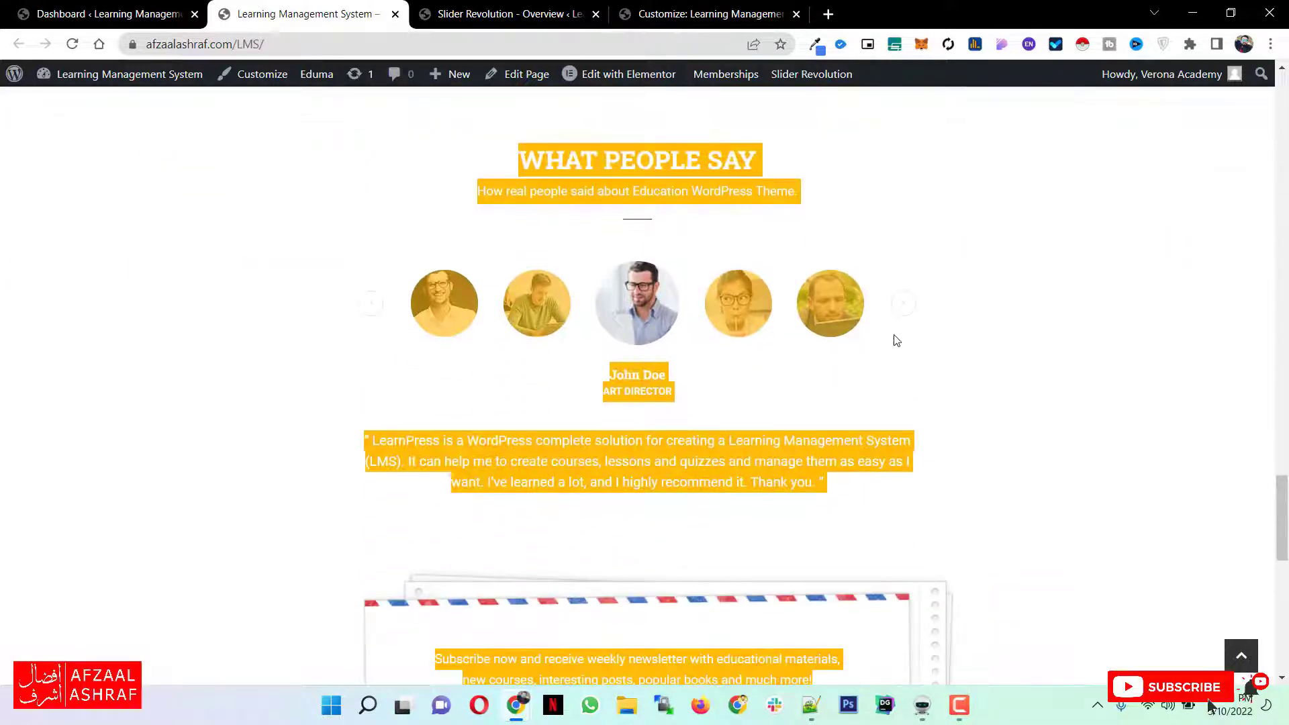
Page through the homepage's What People Say testimonials to see further reviewers and their quotes.
{"action": "left_click", "coordinate": [901, 308]}
{"action": "left_click", "coordinate": [902, 308]}
{"action": "left_click", "coordinate": [902, 308]}
{"action": "left_click", "coordinate": [1038, 373]}
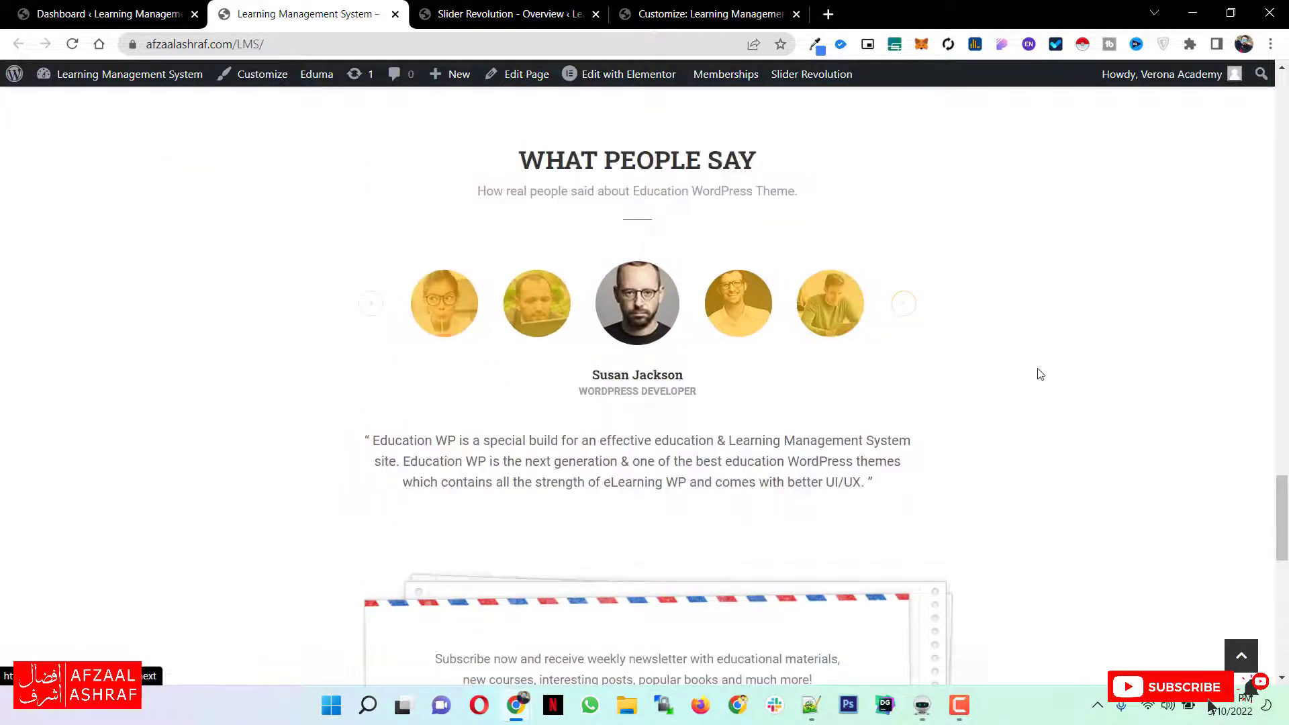
Review the homepage's newsletter subscription form, the footer with logo and contact details, and the Become an Instructor banner.
{"action": "scroll", "coordinate": [775, 346], "scroll_direction": "down", "scroll_amount": 6}
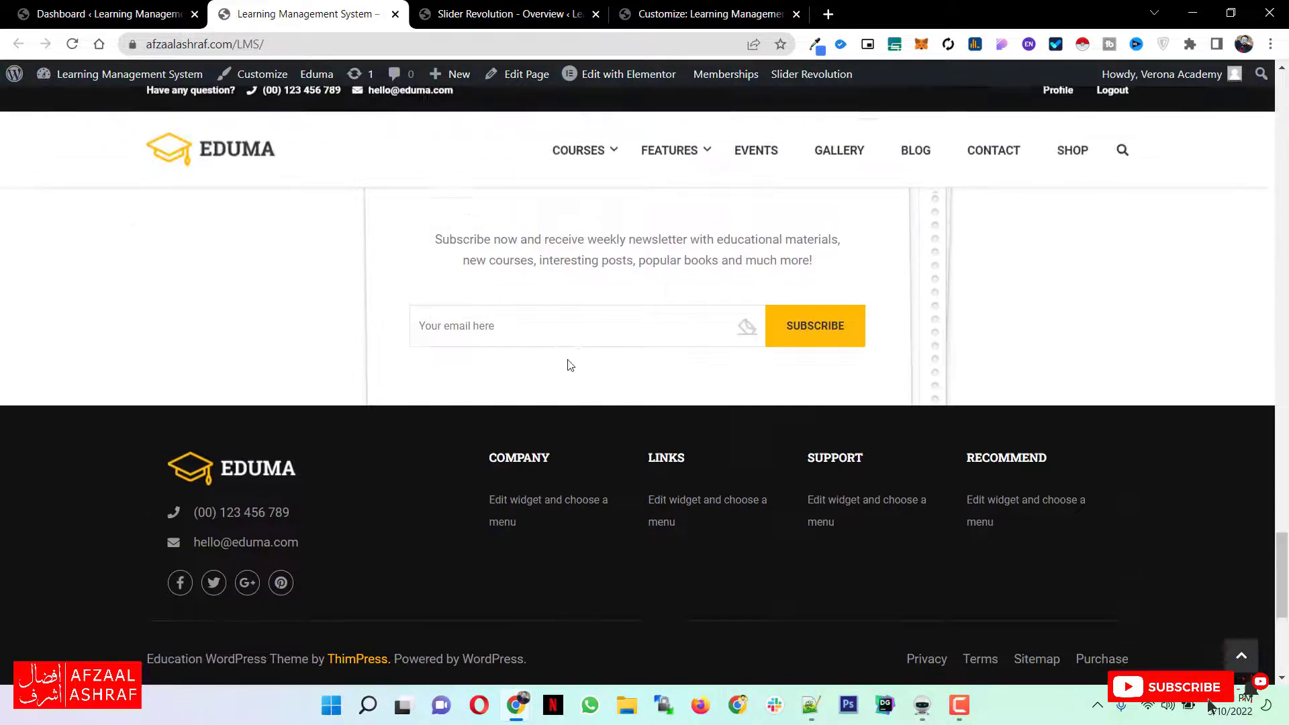
{"action": "left_click", "coordinate": [466, 324]}
{"action": "left_click", "coordinate": [147, 388]}
{"action": "scroll", "coordinate": [114, 383], "scroll_direction": "down", "scroll_amount": 4}
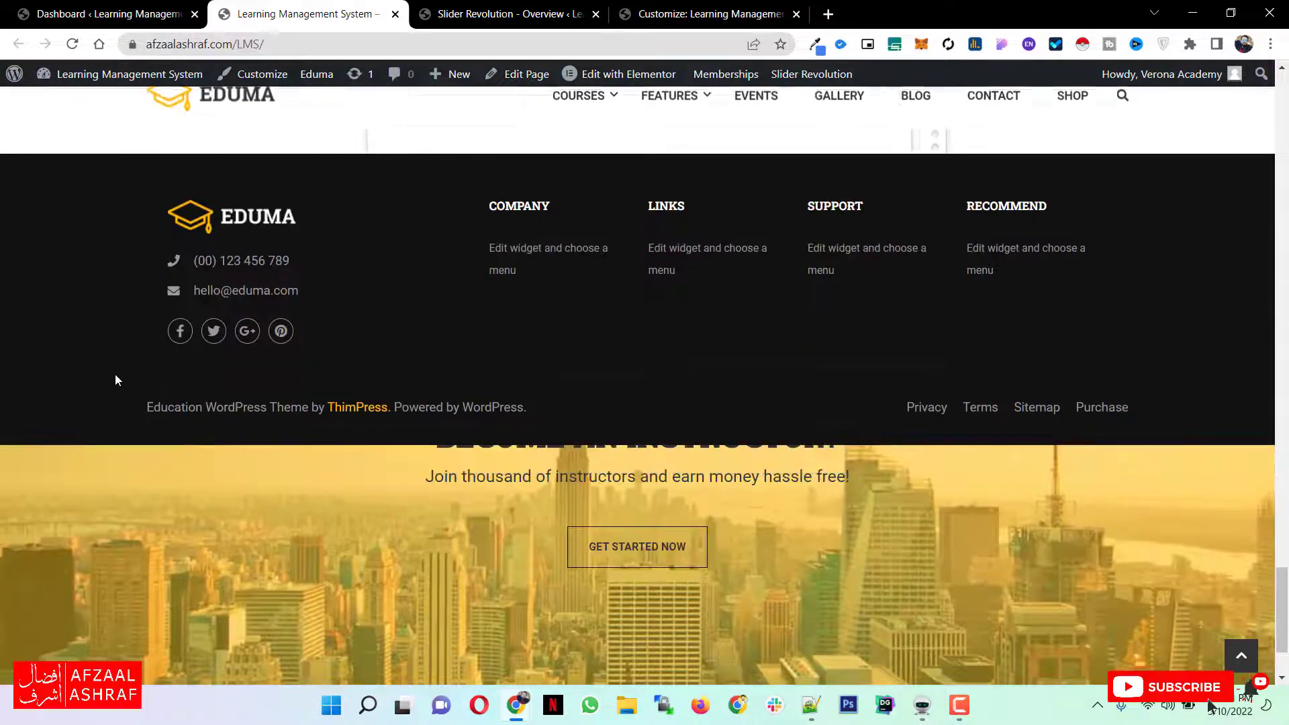
{"action": "left_click_drag", "start_coordinate": [197, 231], "coordinate": [325, 223]}
{"action": "scroll", "coordinate": [285, 343], "scroll_direction": "down", "scroll_amount": 2}
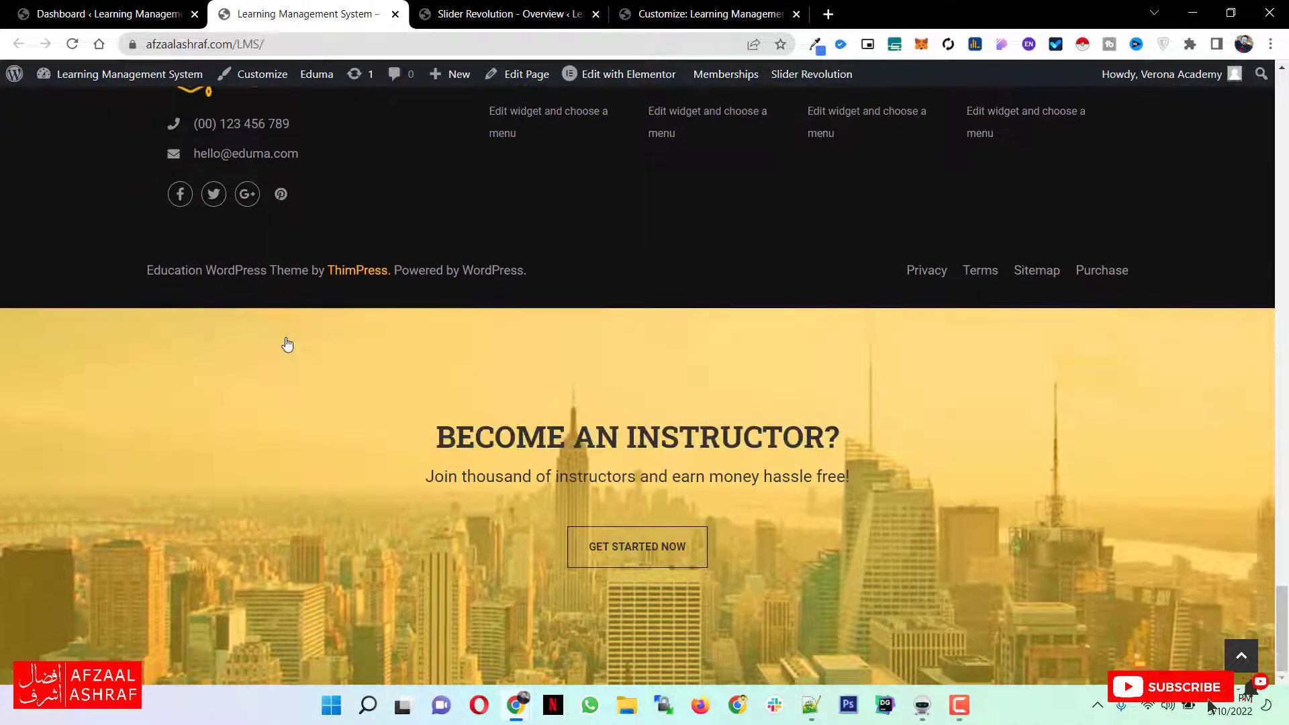
Return to the beginning of the homepage and preview the contents of the Courses navigation menu.
{"action": "left_click_drag", "start_coordinate": [1282, 625], "coordinate": [1283, 87]}
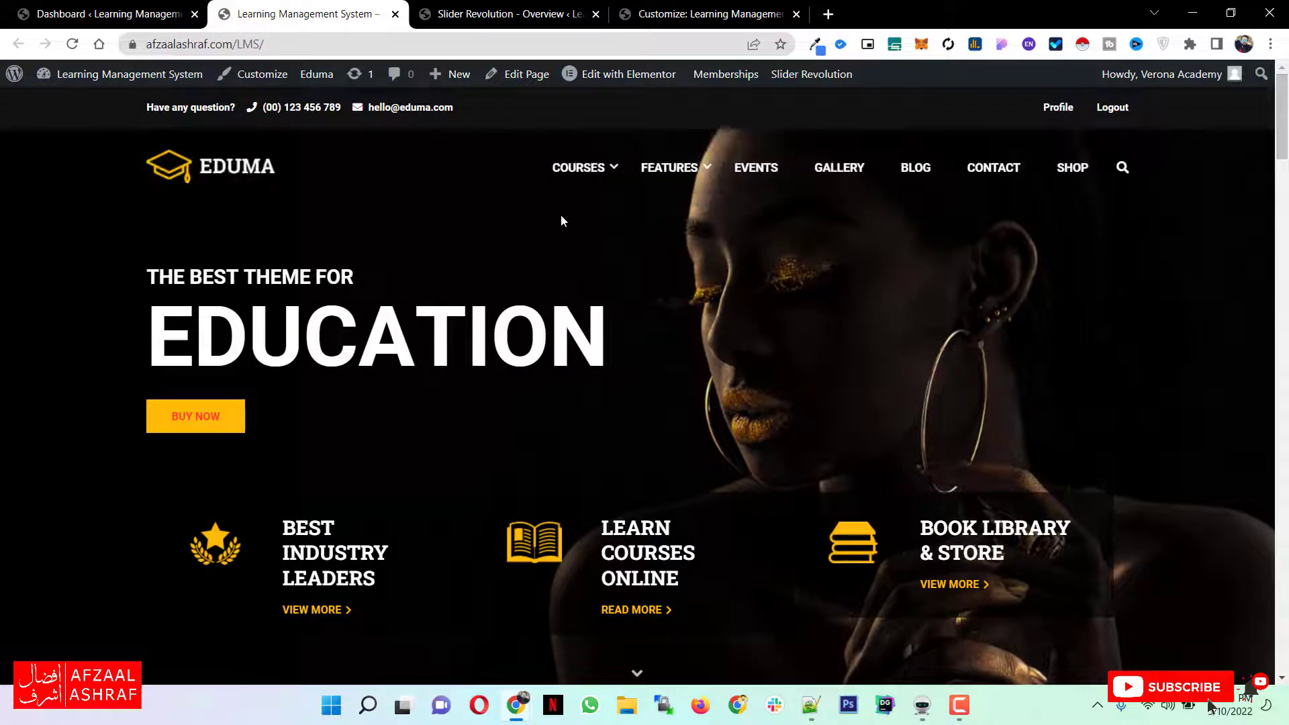
{"action": "mouse_move", "coordinate": [570, 175]}
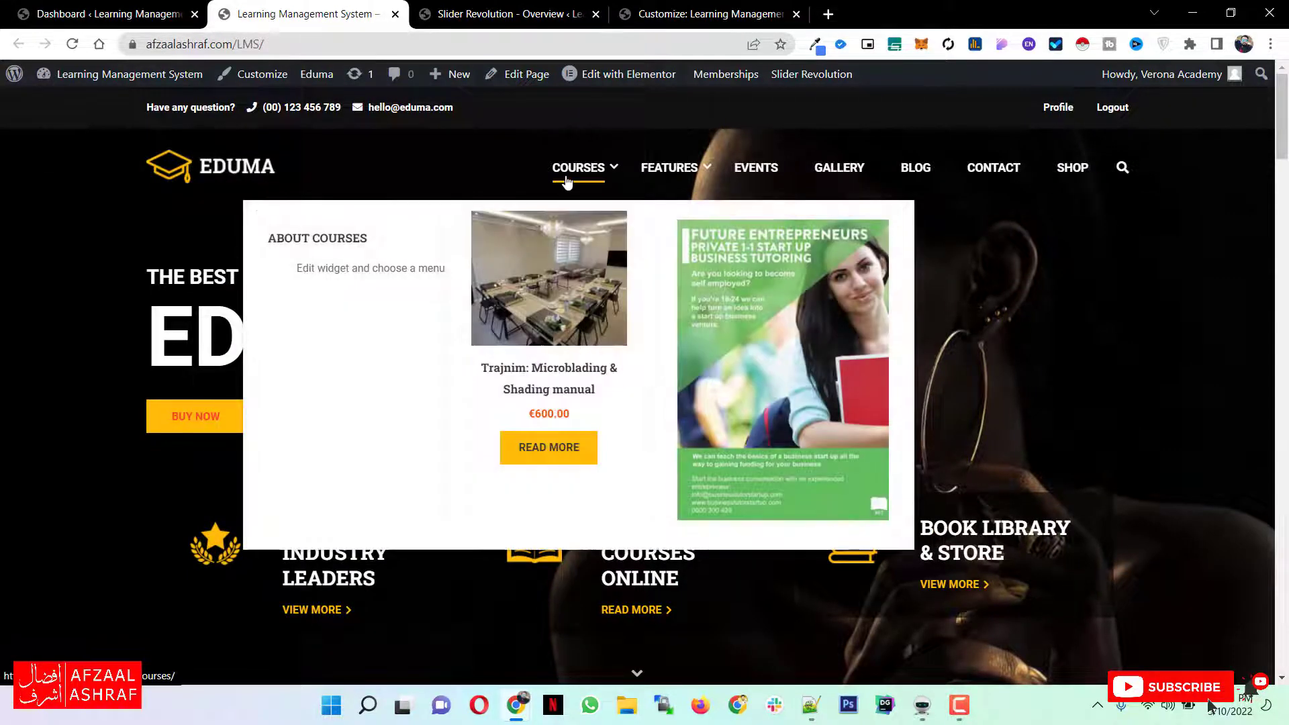
{"action": "left_click", "coordinate": [534, 283]}
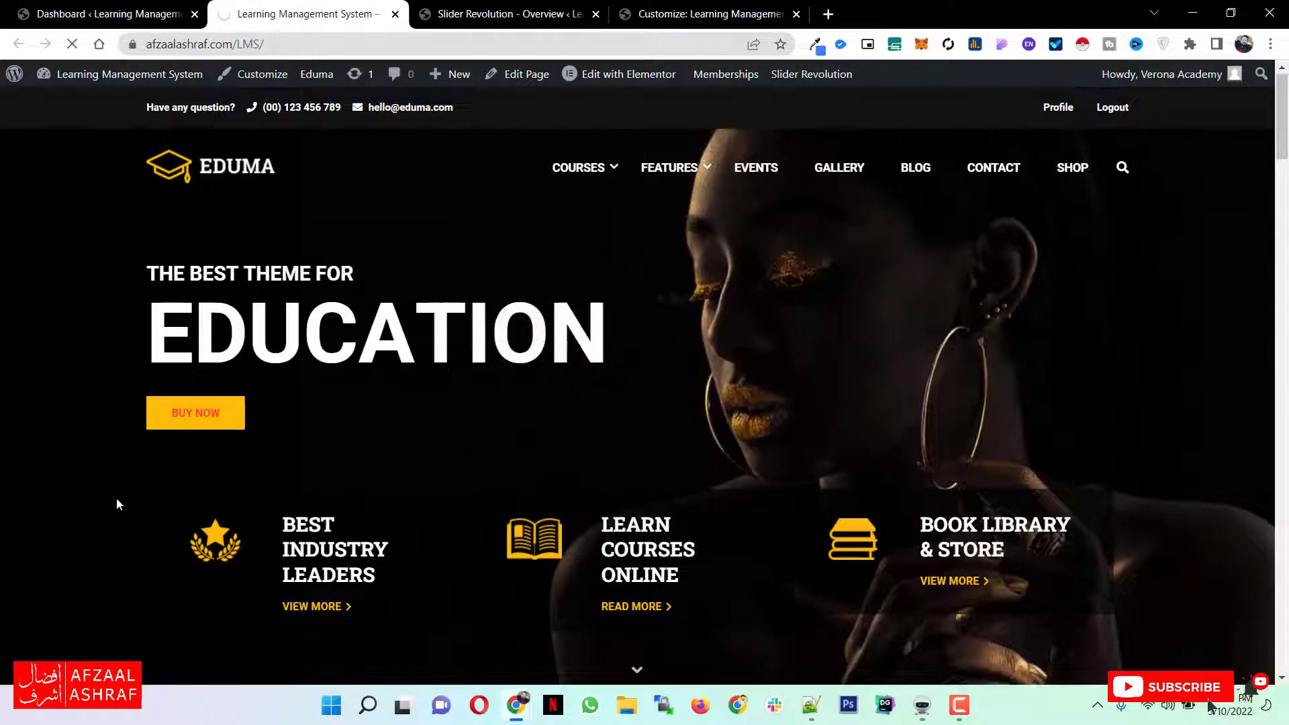
Open the From Zero to Hero with Nodejs course from Popular Courses and look over its image, overview and sidebar.
{"action": "scroll", "coordinate": [116, 498], "scroll_direction": "down", "scroll_amount": 7}
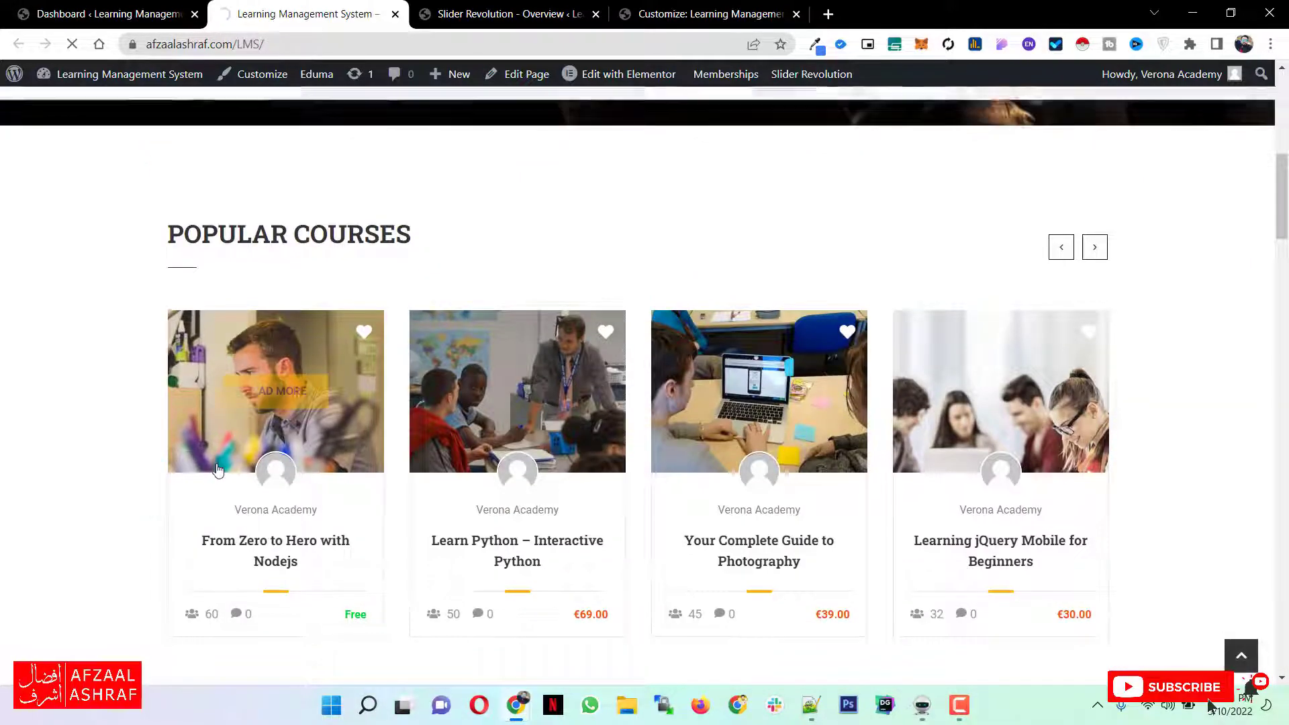
{"action": "left_click", "coordinate": [252, 391]}
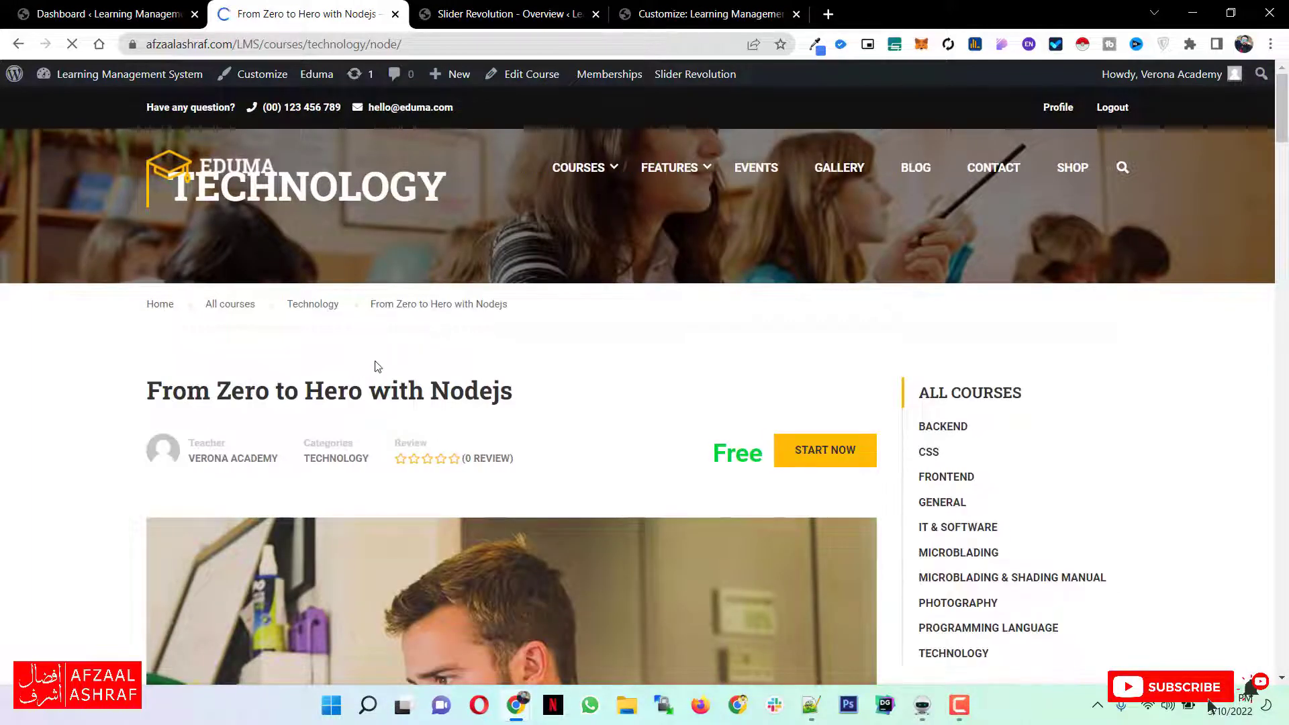
{"action": "scroll", "coordinate": [513, 375], "scroll_direction": "down", "scroll_amount": 2}
{"action": "scroll", "coordinate": [822, 325], "scroll_direction": "down", "scroll_amount": 10}
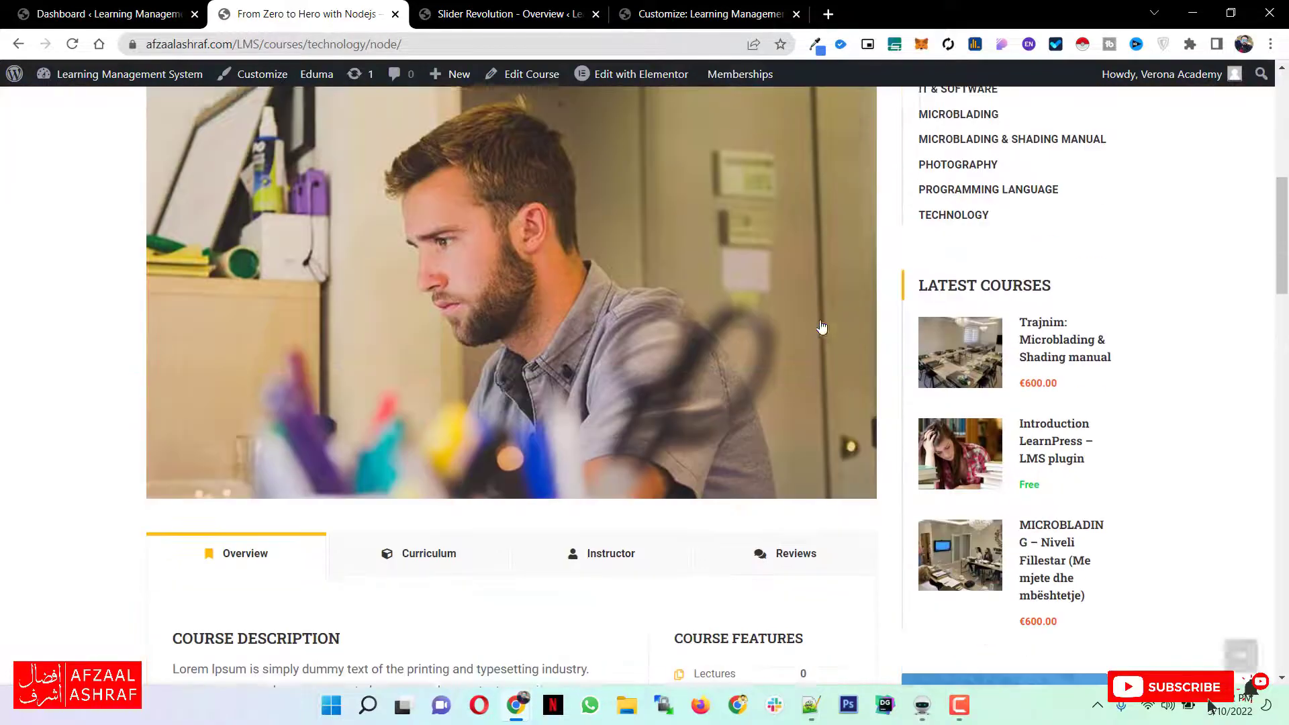
{"action": "scroll", "coordinate": [738, 323], "scroll_direction": "up", "scroll_amount": 5}
{"action": "scroll", "coordinate": [604, 282], "scroll_direction": "down", "scroll_amount": 3}
{"action": "scroll", "coordinate": [564, 270], "scroll_direction": "up", "scroll_amount": 4}
{"action": "scroll", "coordinate": [567, 269], "scroll_direction": "down", "scroll_amount": 4}
{"action": "scroll", "coordinate": [564, 268], "scroll_direction": "up", "scroll_amount": 4}
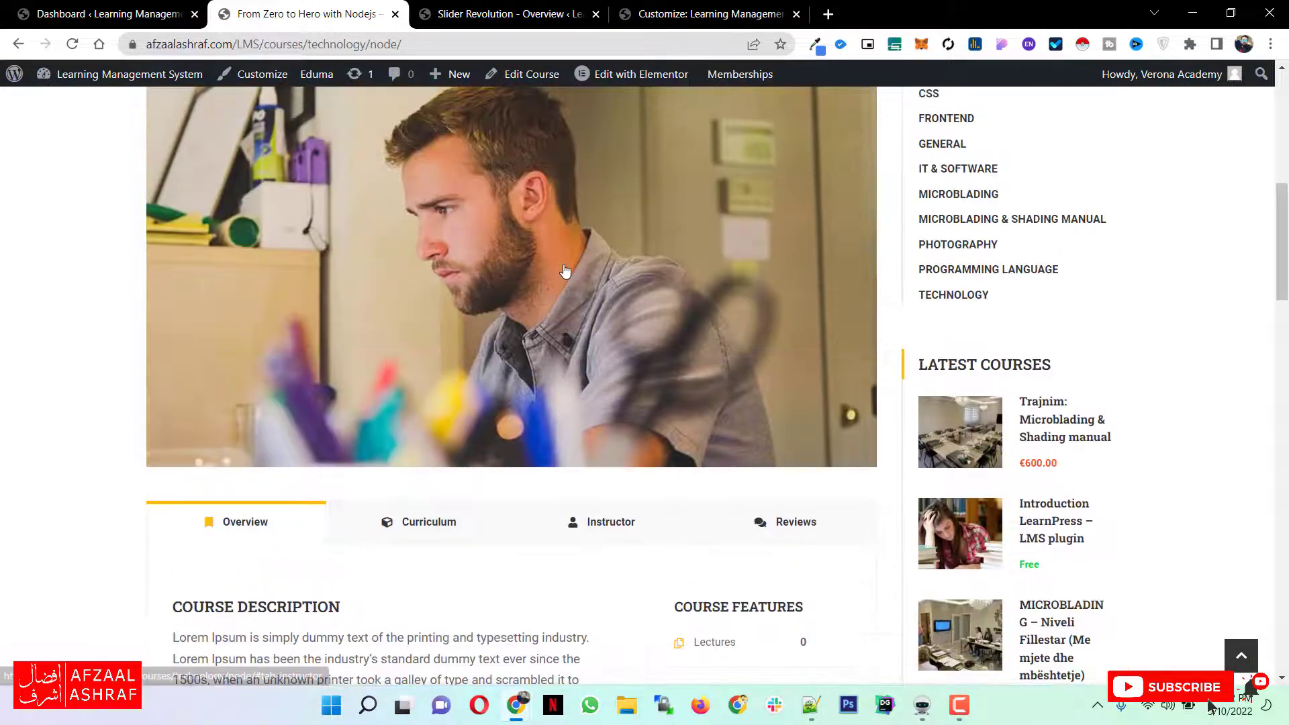
{"action": "scroll", "coordinate": [550, 248], "scroll_direction": "down", "scroll_amount": 8}
{"action": "scroll", "coordinate": [332, 273], "scroll_direction": "down", "scroll_amount": 10}
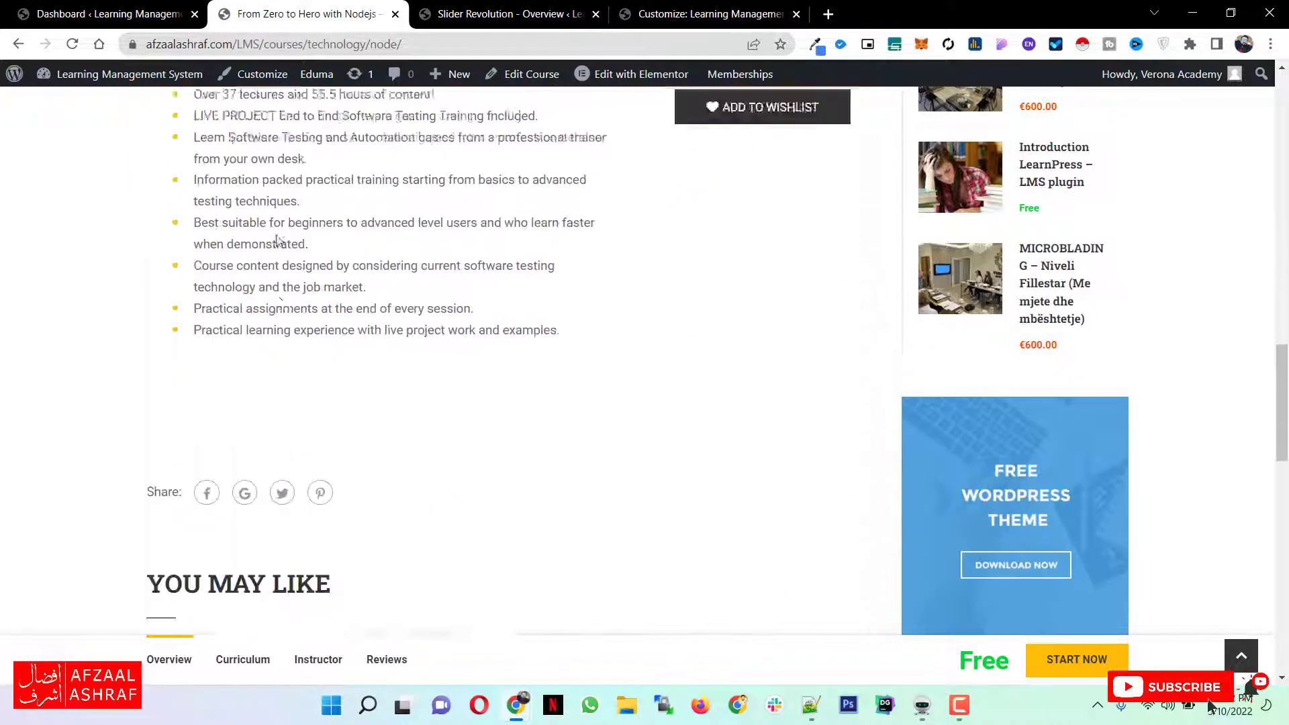
{"action": "scroll", "coordinate": [279, 238], "scroll_direction": "up", "scroll_amount": 15}
Show the Nodejs course's curriculum and examine its contents.
{"action": "left_click", "coordinate": [396, 349]}
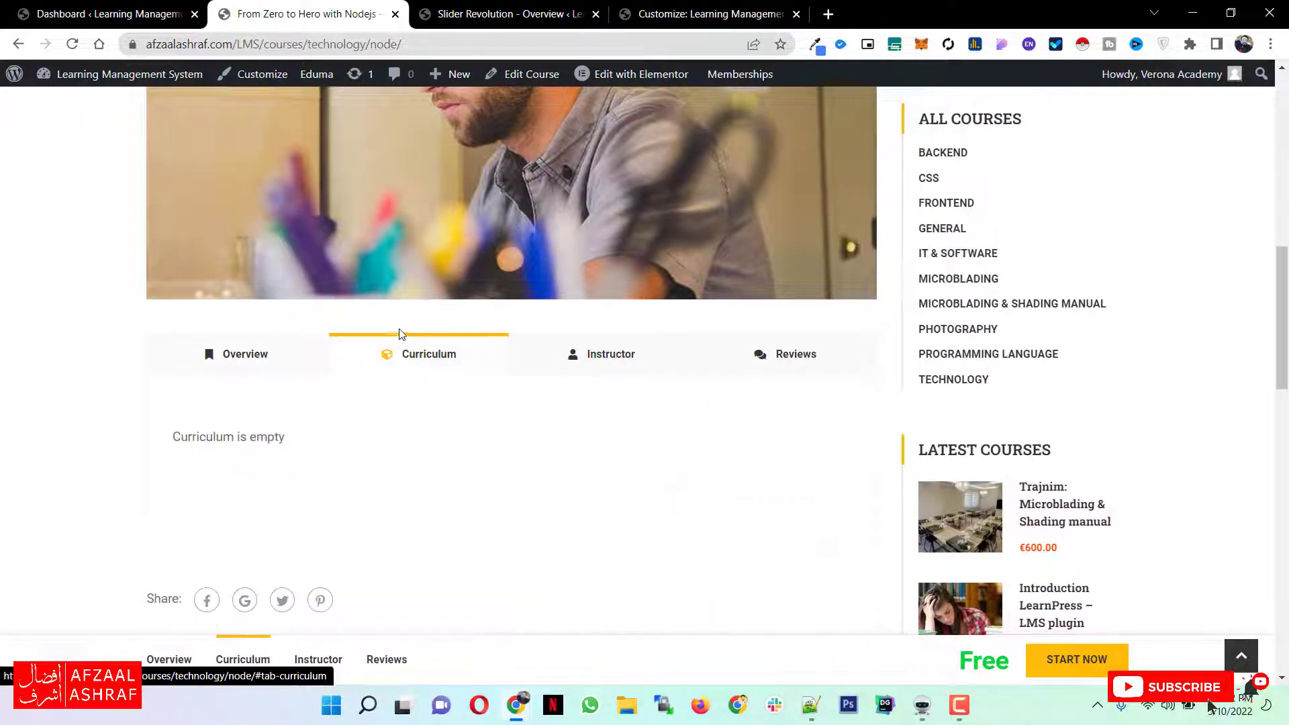
{"action": "scroll", "coordinate": [400, 336], "scroll_direction": "down", "scroll_amount": 3}
{"action": "left_click_drag", "start_coordinate": [311, 299], "coordinate": [185, 276]}
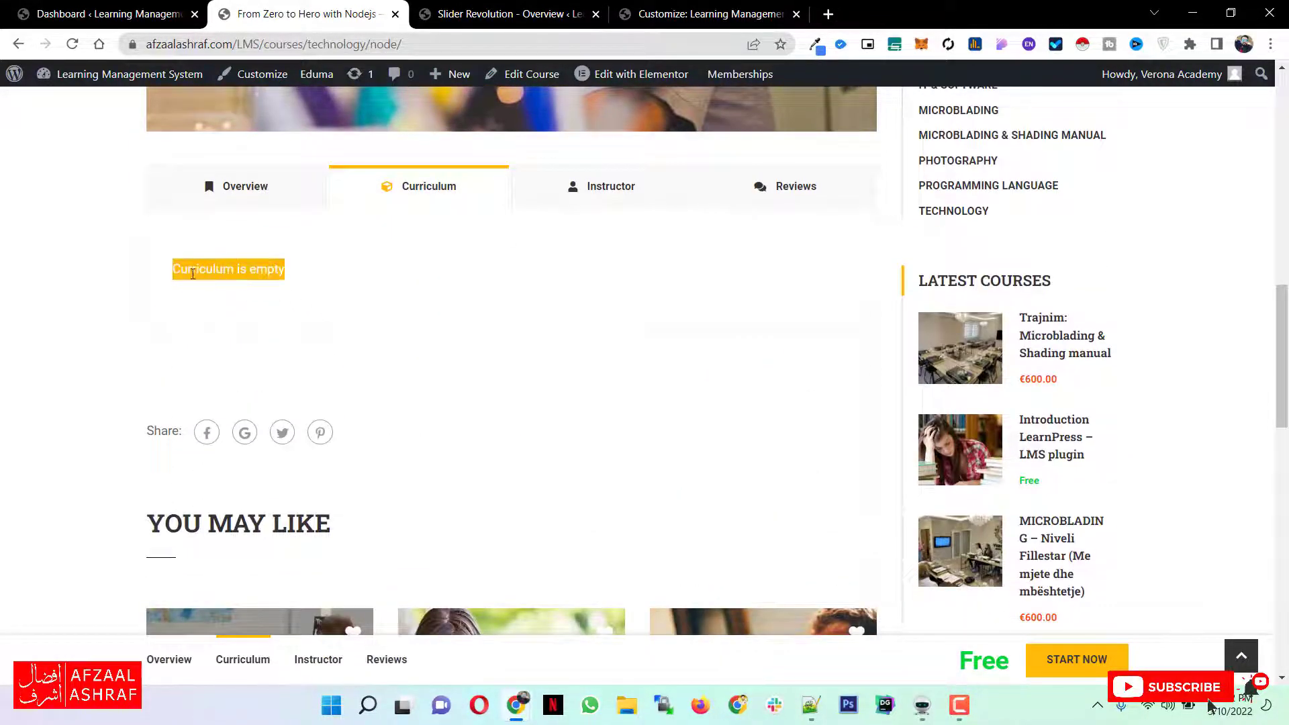
{"action": "left_click", "coordinate": [271, 269]}
Open the LearnPress lessons list in the WordPress dashboard and skim through its entries.
{"action": "left_click", "coordinate": [93, 9]}
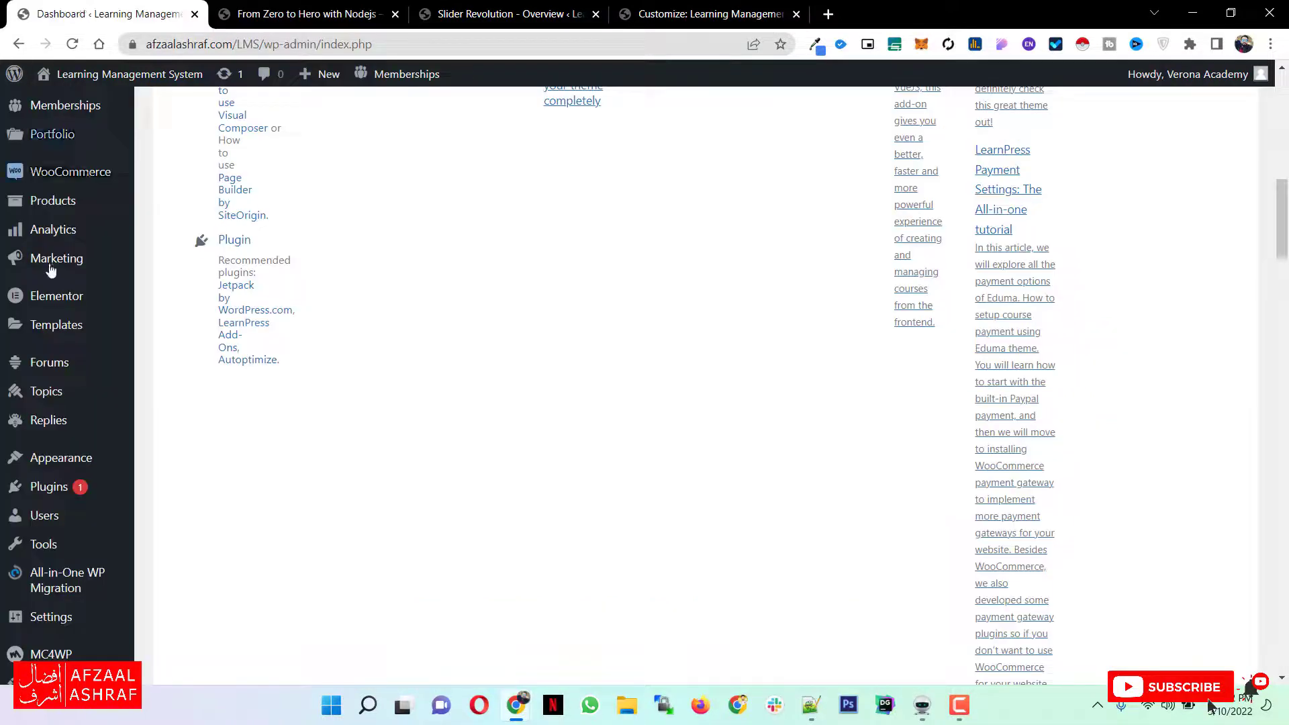
{"action": "scroll", "coordinate": [63, 269], "scroll_direction": "up", "scroll_amount": 8}
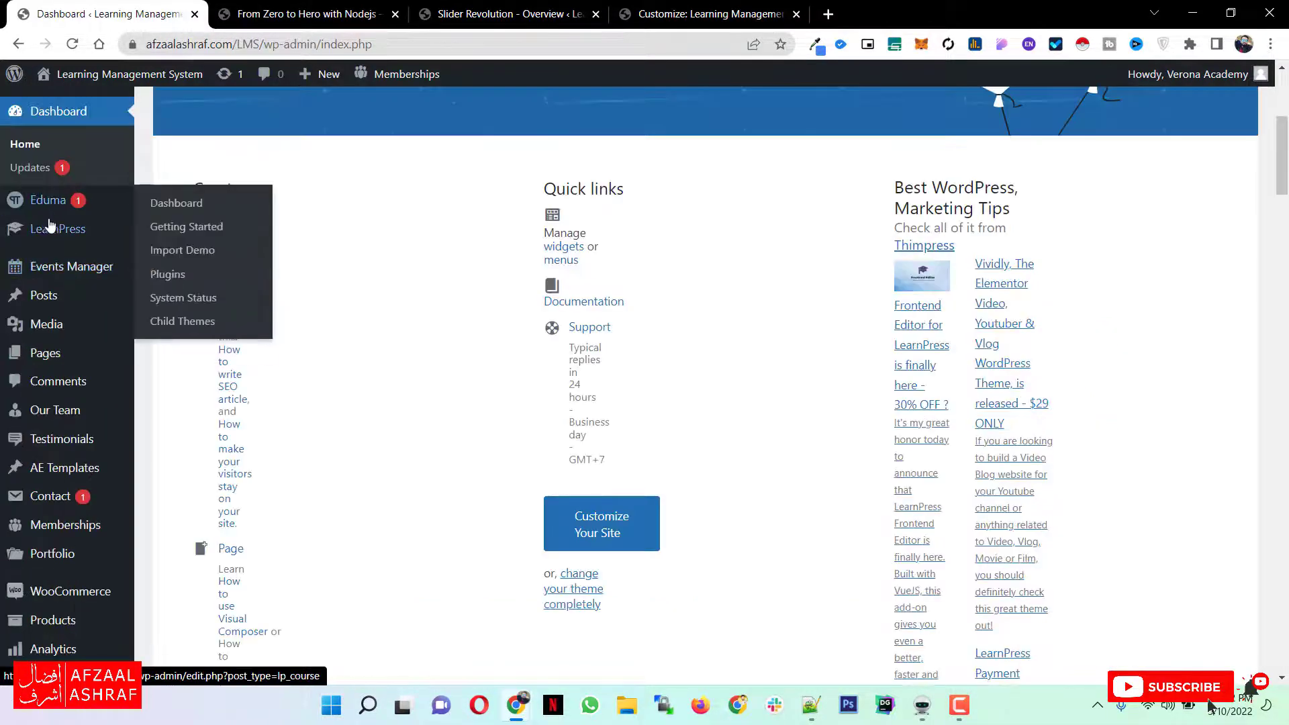
{"action": "mouse_move", "coordinate": [52, 232]}
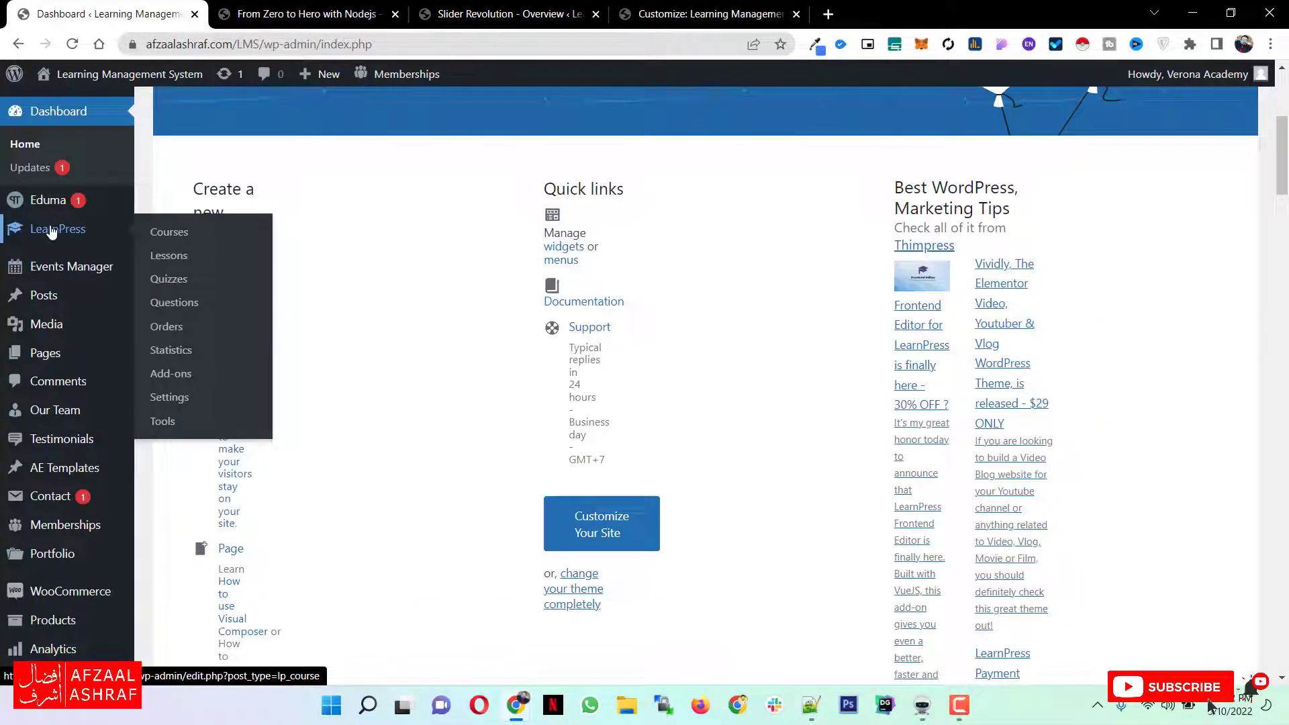
{"action": "left_click", "coordinate": [170, 258]}
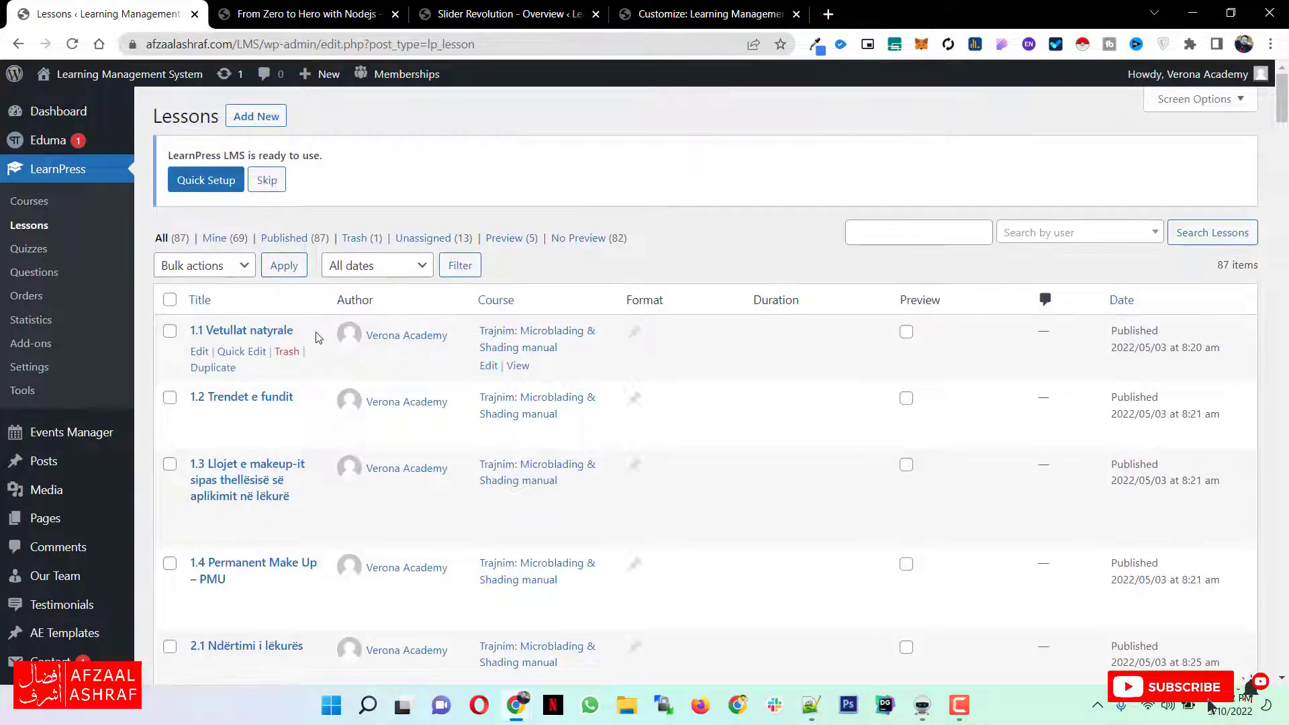
{"action": "scroll", "coordinate": [318, 337], "scroll_direction": "down", "scroll_amount": 20}
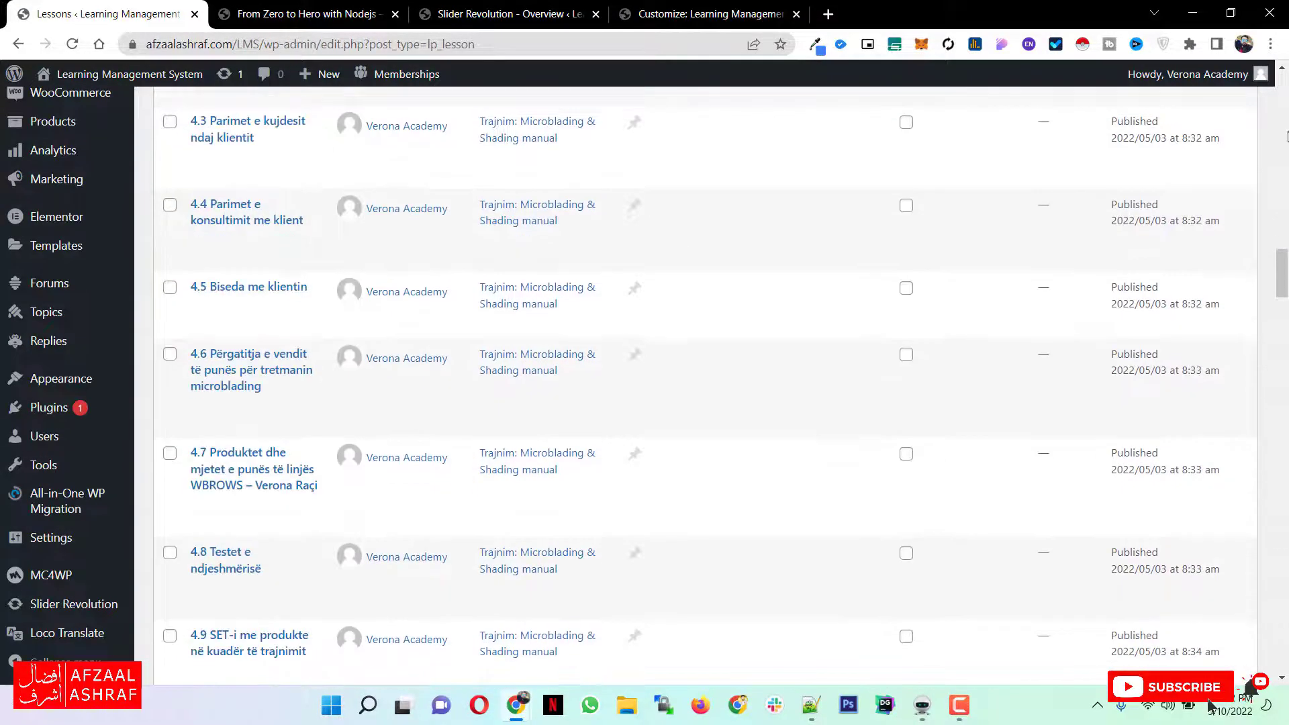
{"action": "left_click_drag", "start_coordinate": [1283, 277], "coordinate": [1283, 74]}
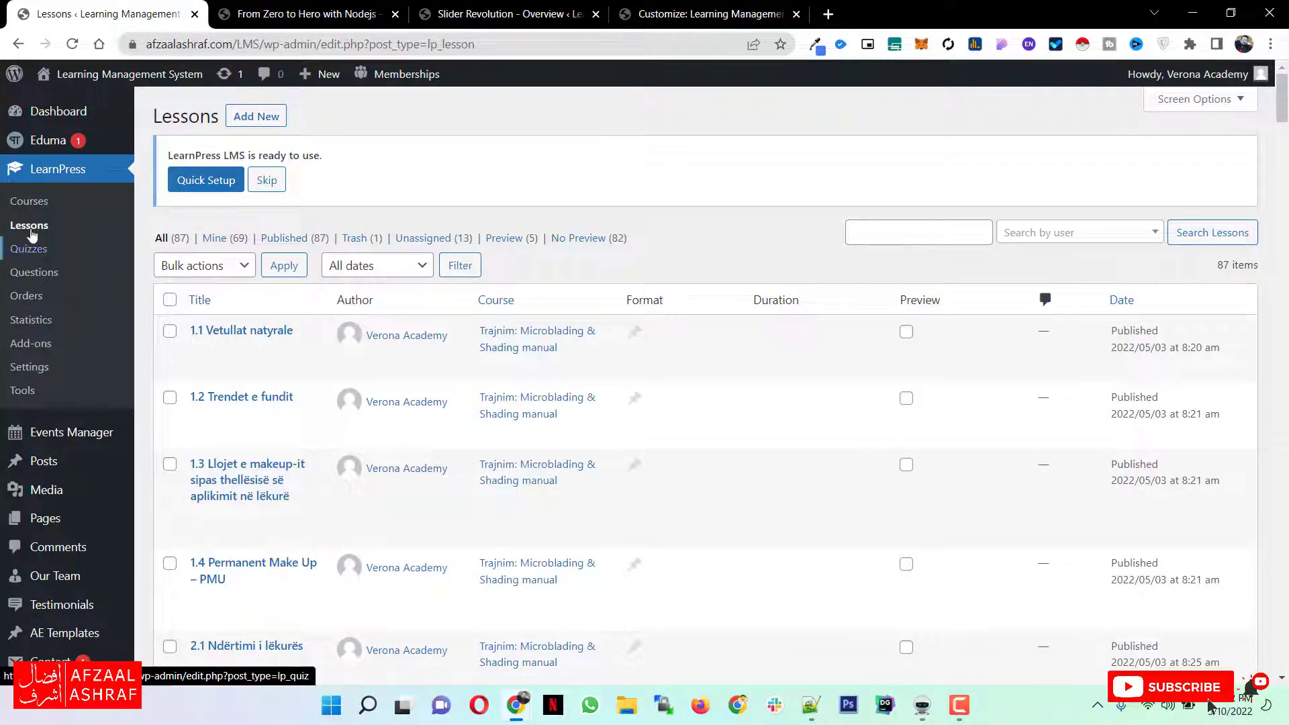
Look over the Nodejs course page again, check back on the lessons list and return to the course page.
{"action": "left_click", "coordinate": [347, 9]}
{"action": "left_click", "coordinate": [463, 6]}
{"action": "left_click", "coordinate": [336, 6]}
{"action": "scroll", "coordinate": [495, 448], "scroll_direction": "up", "scroll_amount": 8}
{"action": "scroll", "coordinate": [376, 483], "scroll_direction": "down", "scroll_amount": 3}
{"action": "left_click", "coordinate": [259, 519]}
{"action": "scroll", "coordinate": [349, 436], "scroll_direction": "up", "scroll_amount": 10}
{"action": "left_click", "coordinate": [107, 13]}
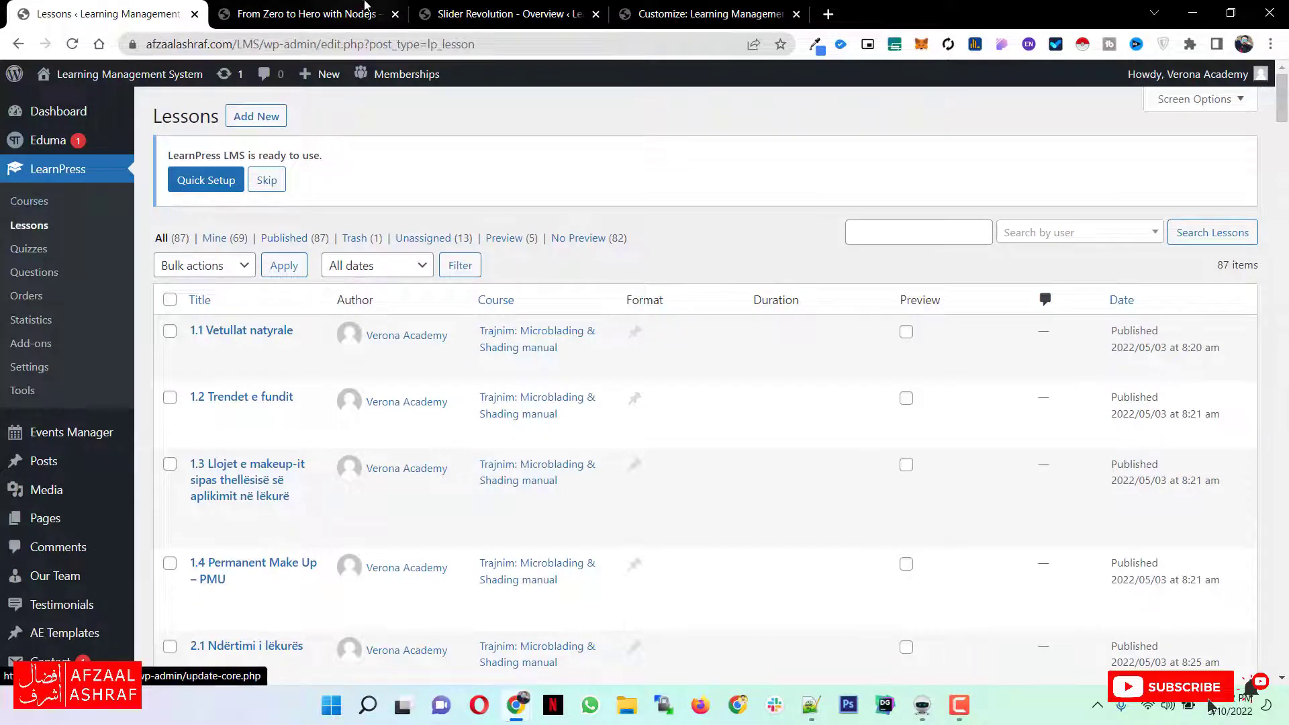
{"action": "left_click", "coordinate": [336, 14]}
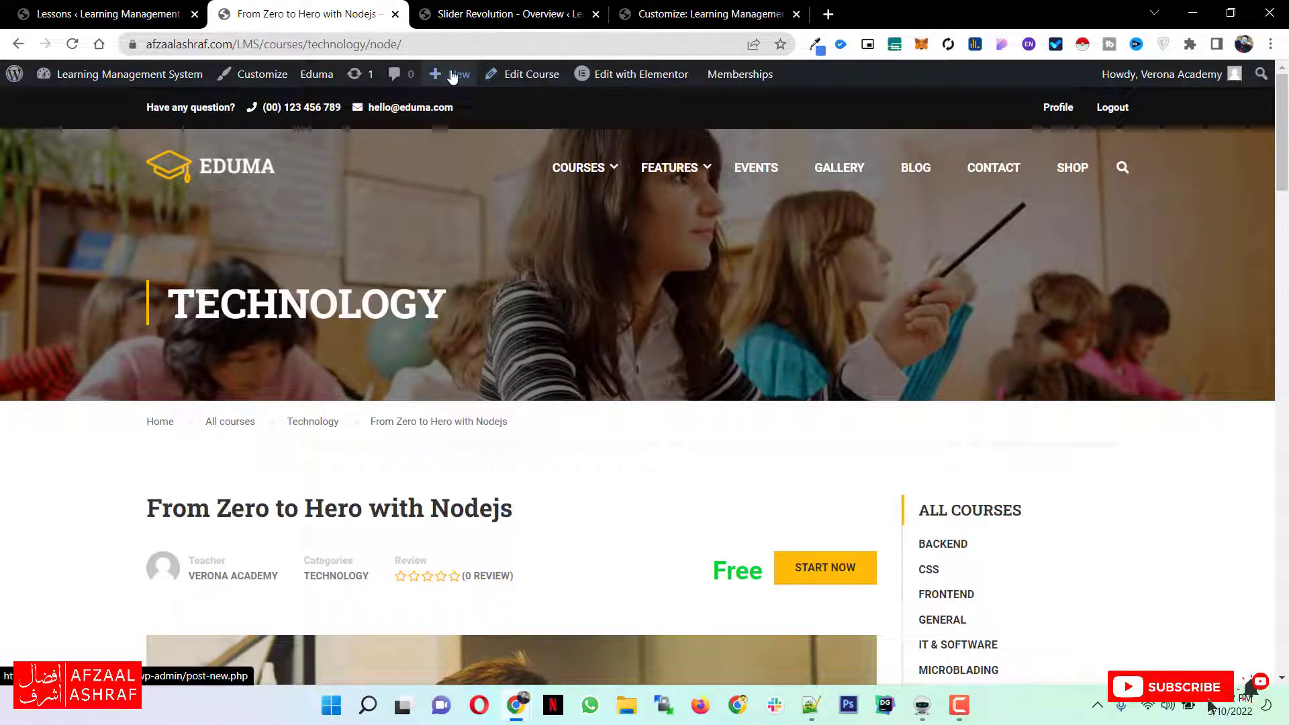
Open the form for adding a new course in a new browser tab, view it and close that tab.
{"action": "mouse_move", "coordinate": [450, 76]}
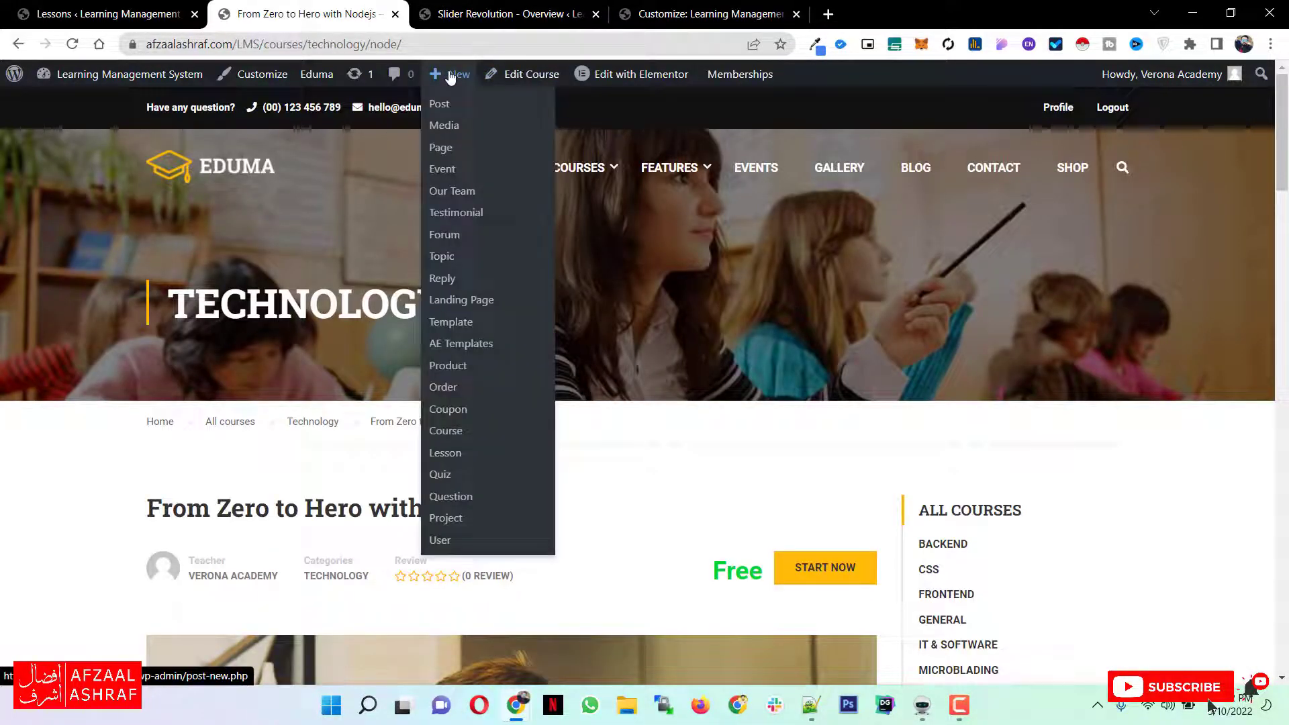
{"action": "right_click", "coordinate": [457, 438]}
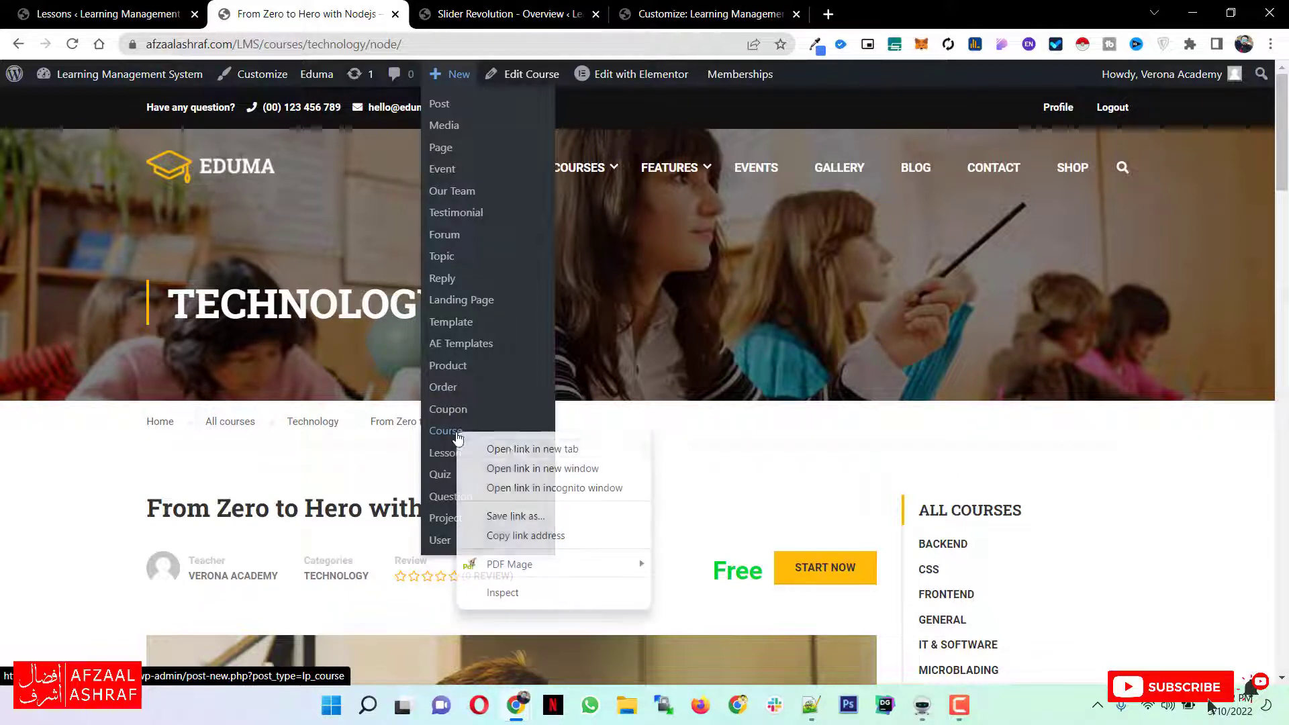
{"action": "left_click", "coordinate": [516, 449]}
{"action": "left_click", "coordinate": [462, 6]}
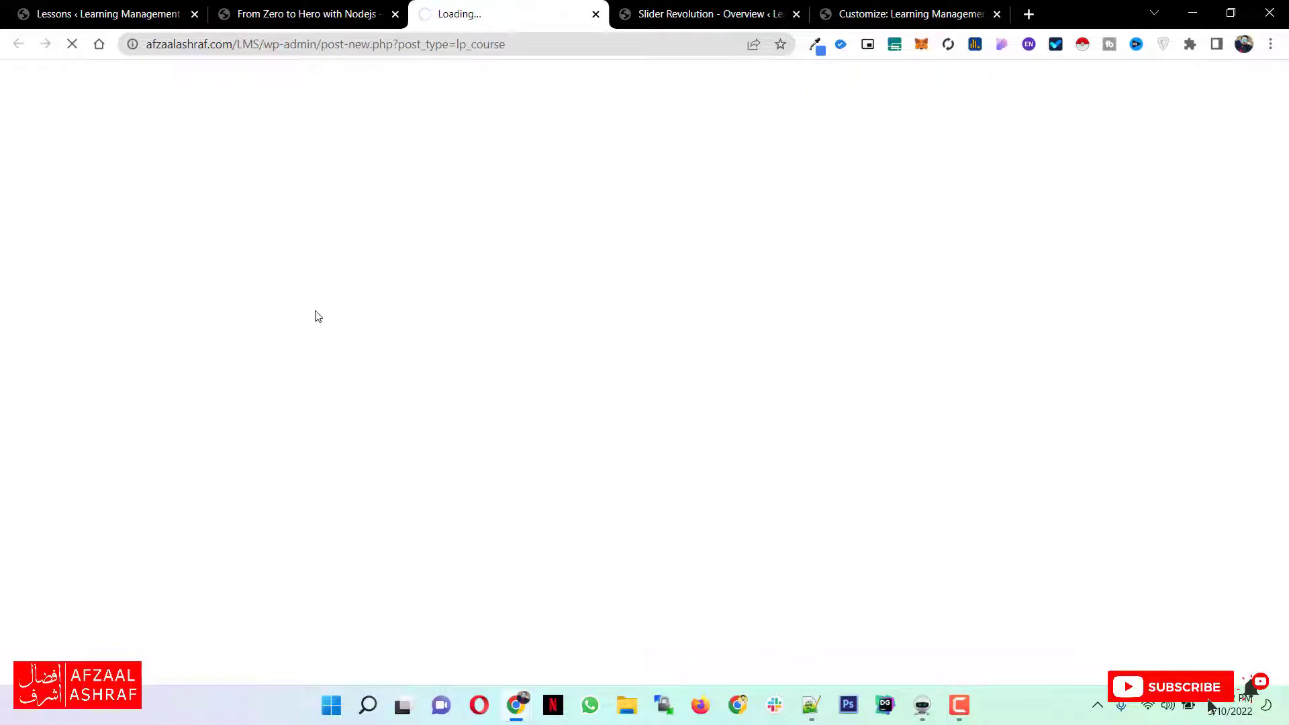
{"action": "left_click", "coordinate": [330, 11]}
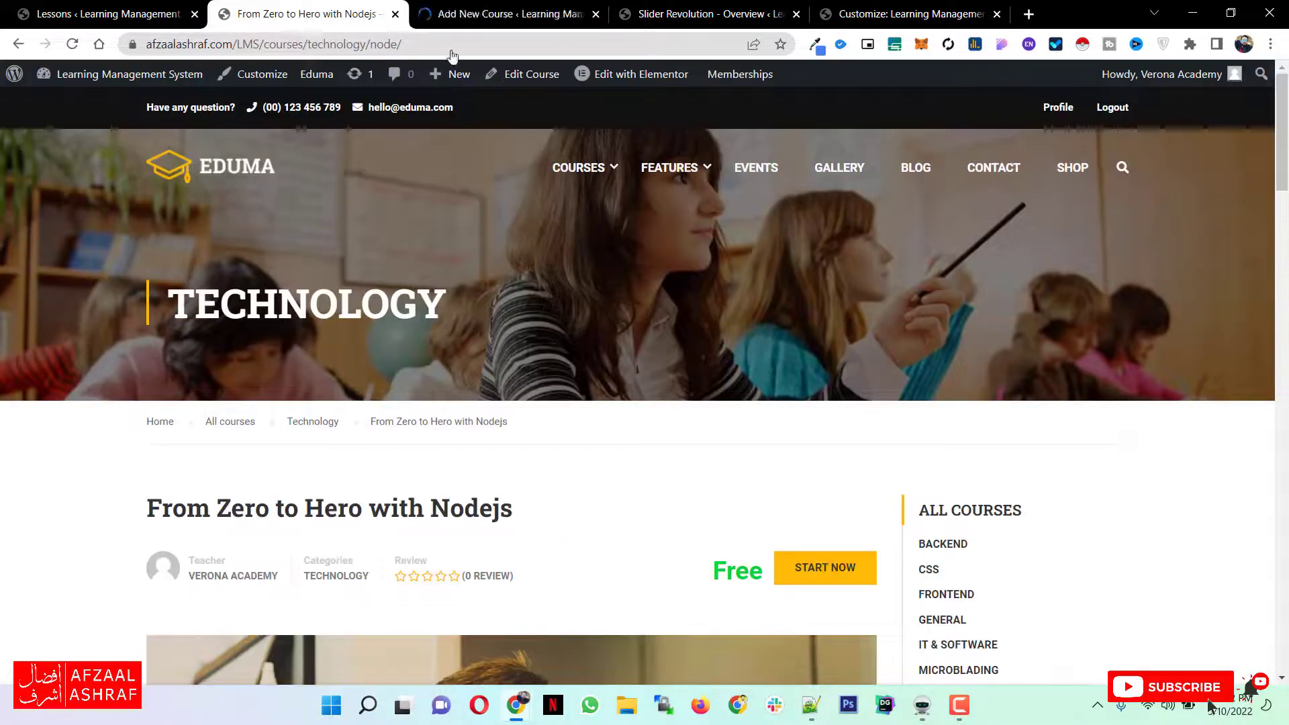
{"action": "left_click", "coordinate": [462, 6]}
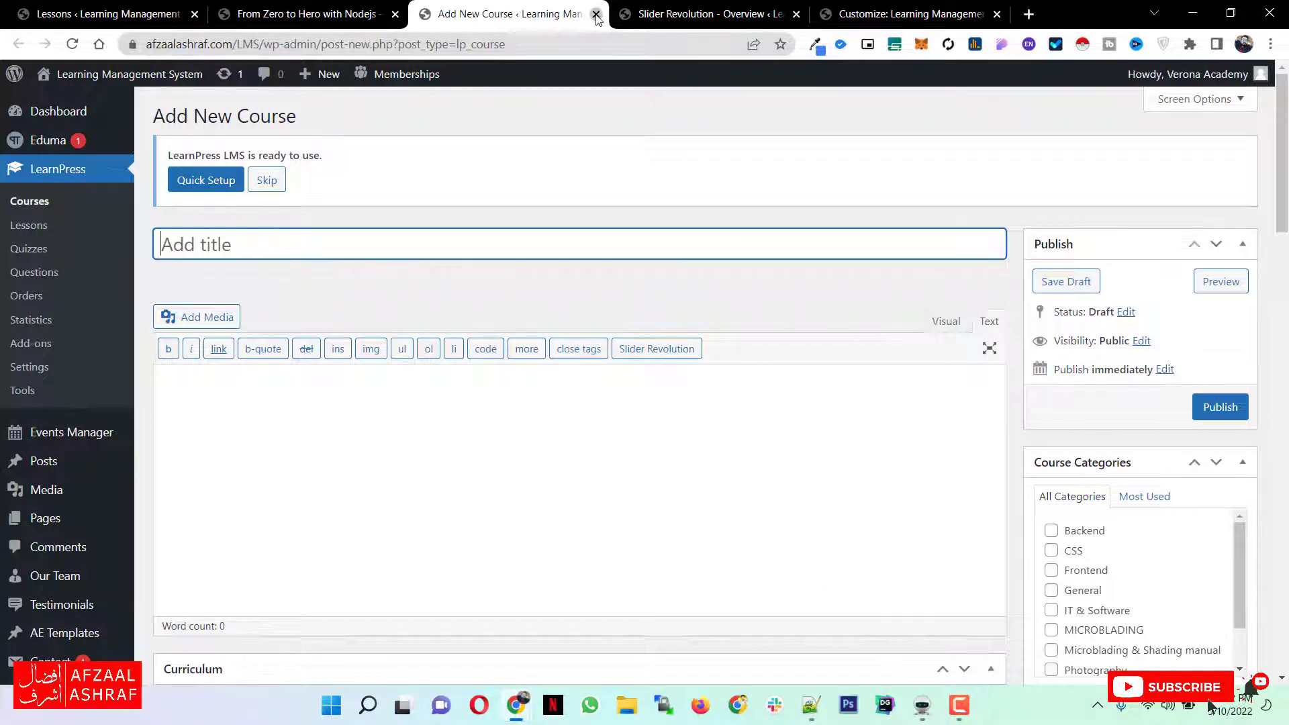
{"action": "left_click", "coordinate": [596, 14]}
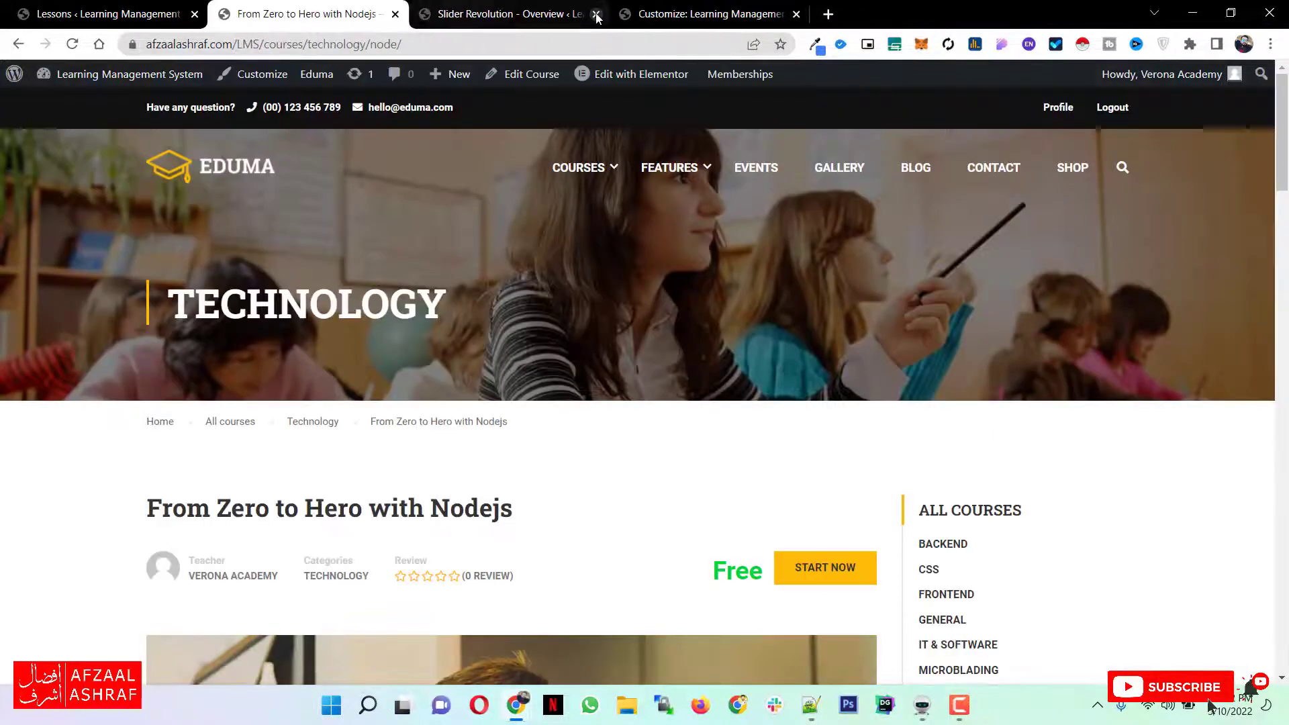
Open the From Zero to Hero with Nodejs course for editing in a new browser tab, glancing over its live page meanwhile.
{"action": "middle_click", "coordinate": [520, 74]}
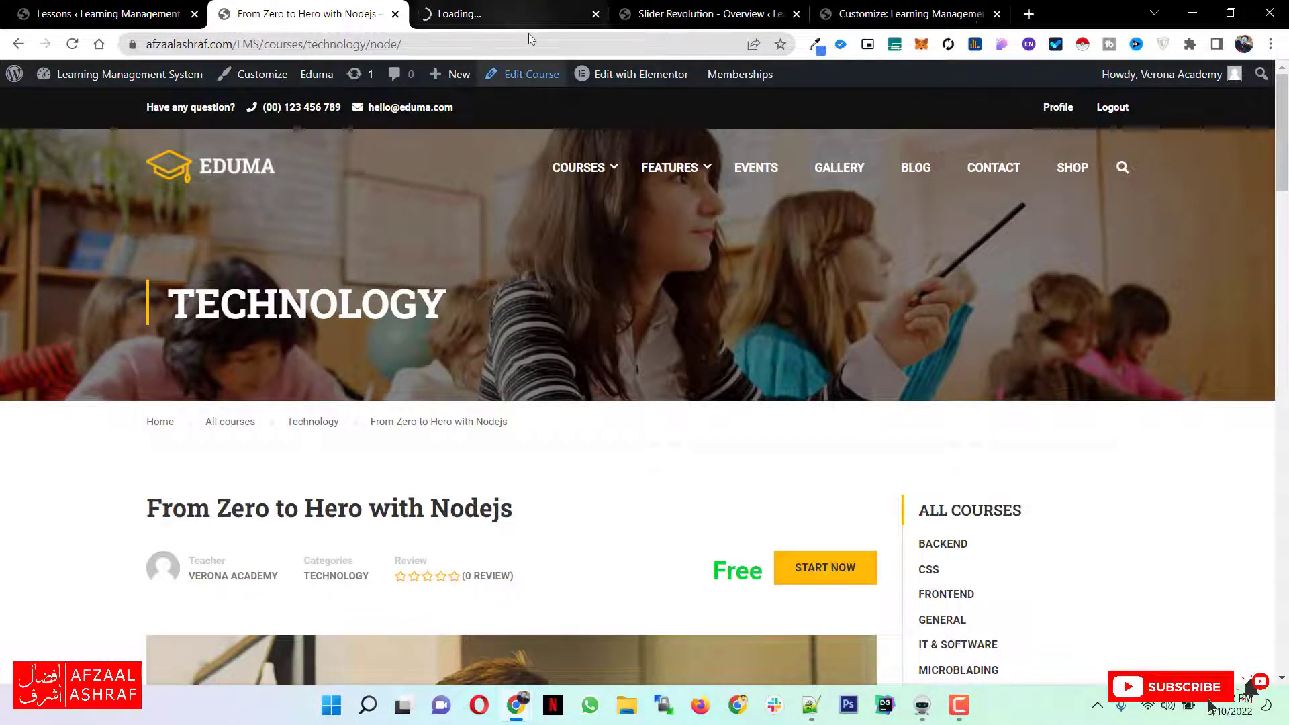
{"action": "scroll", "coordinate": [486, 209], "scroll_direction": "down", "scroll_amount": 5}
{"action": "scroll", "coordinate": [513, 234], "scroll_direction": "down", "scroll_amount": 10}
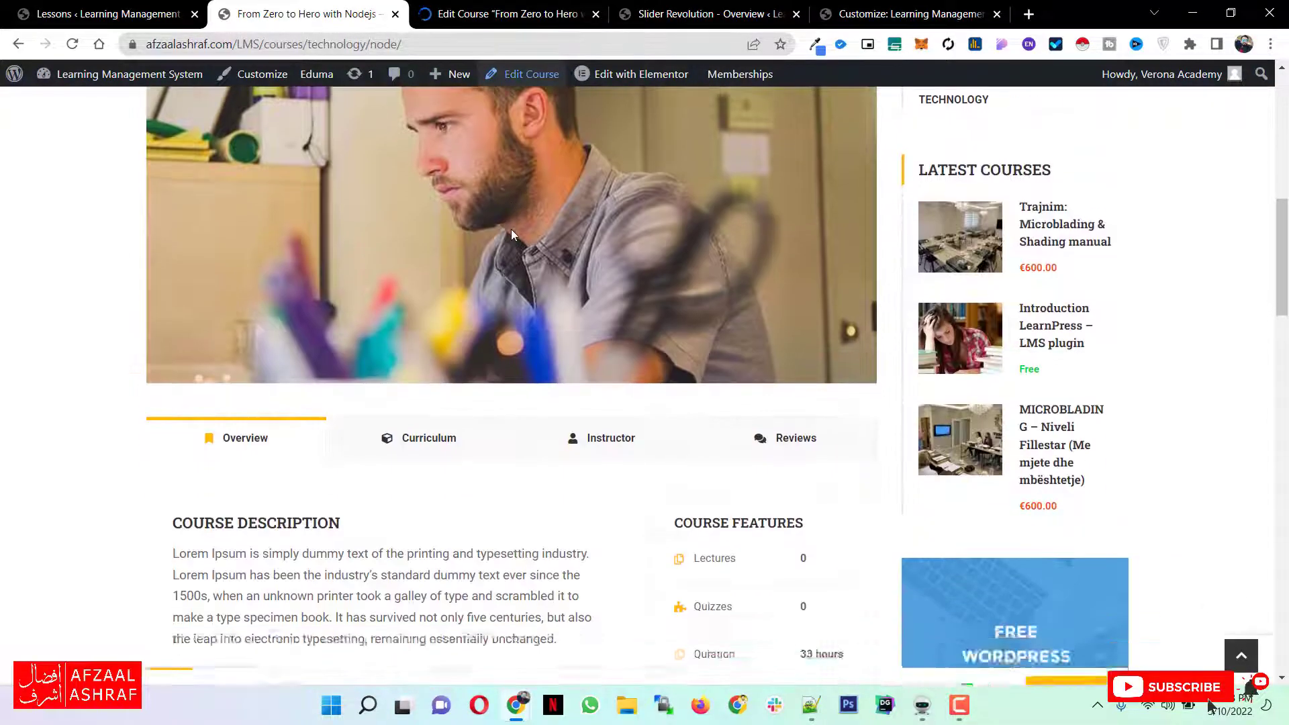
{"action": "scroll", "coordinate": [512, 230], "scroll_direction": "up", "scroll_amount": 4}
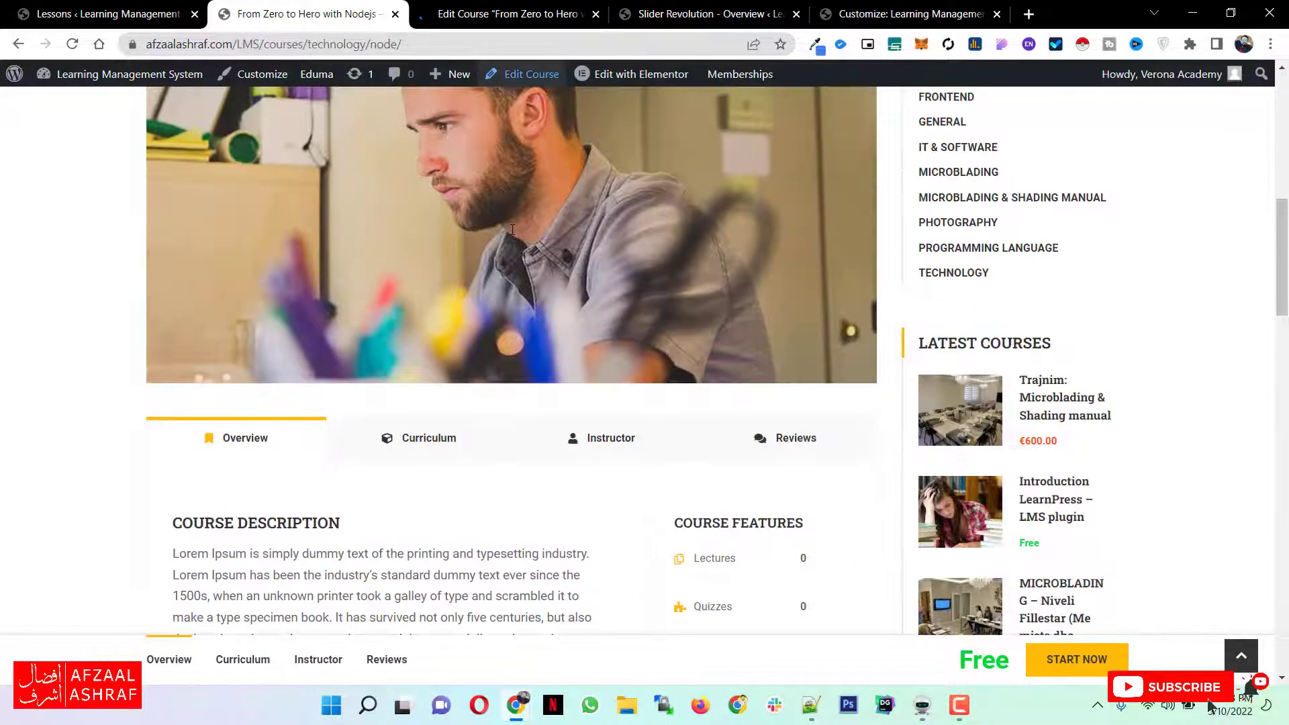
{"action": "scroll", "coordinate": [512, 229], "scroll_direction": "up", "scroll_amount": 7}
{"action": "scroll", "coordinate": [510, 228], "scroll_direction": "down", "scroll_amount": 4}
{"action": "left_click", "coordinate": [483, 5]}
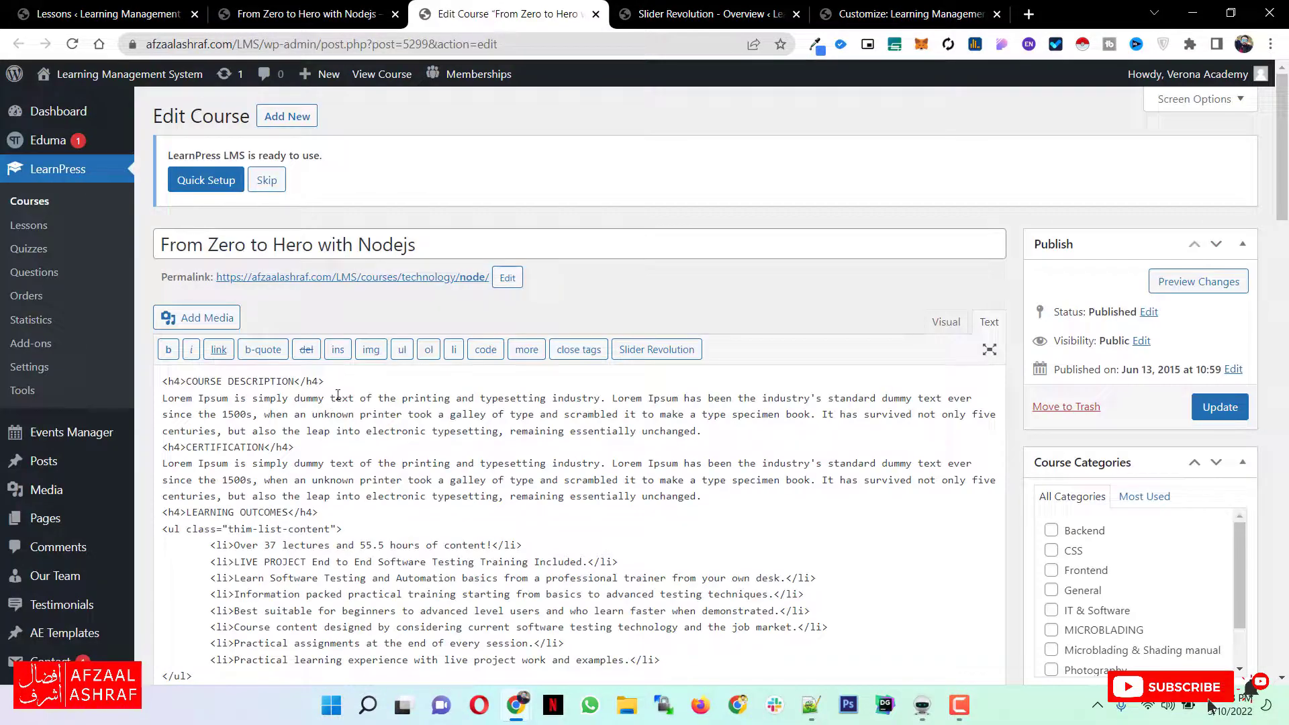
Switch the Nodejs course description to the Visual editor and look over the course title and formatted content.
{"action": "left_click", "coordinate": [936, 324]}
{"action": "left_click_drag", "start_coordinate": [510, 236], "coordinate": [173, 247]}
{"action": "left_click", "coordinate": [557, 231]}
{"action": "scroll", "coordinate": [559, 232], "scroll_direction": "down", "scroll_amount": 3}
{"action": "scroll", "coordinate": [557, 232], "scroll_direction": "up", "scroll_amount": 1}
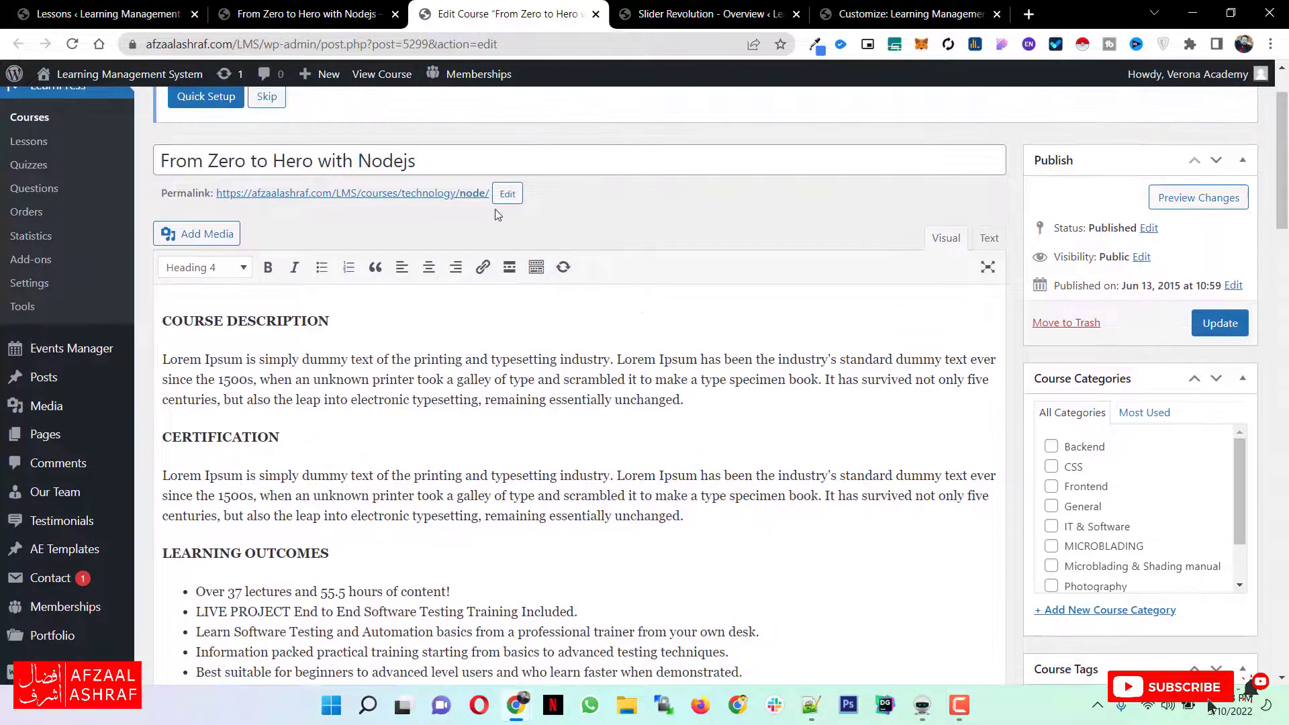
Set the Nodejs course's permalink slug to node-js, checking the live course page in between.
{"action": "left_click", "coordinate": [506, 196]}
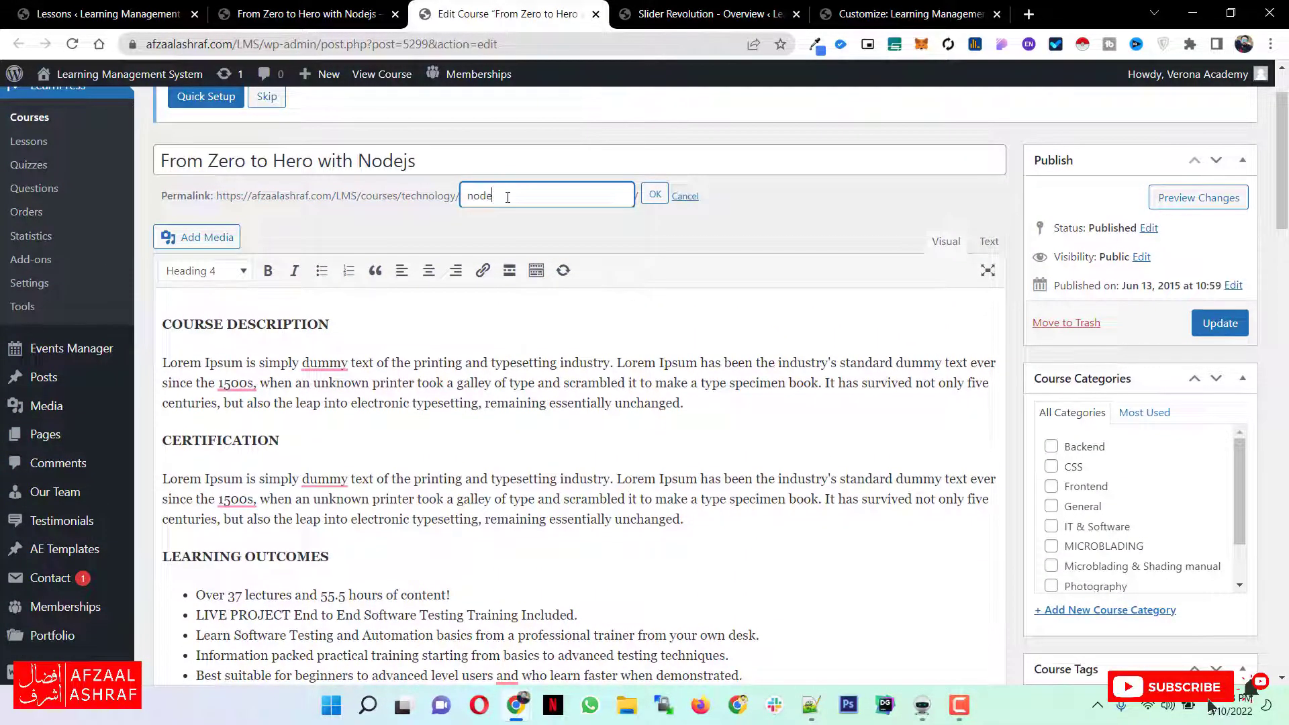
{"action": "left_click", "coordinate": [310, 9]}
{"action": "left_click", "coordinate": [451, 13]}
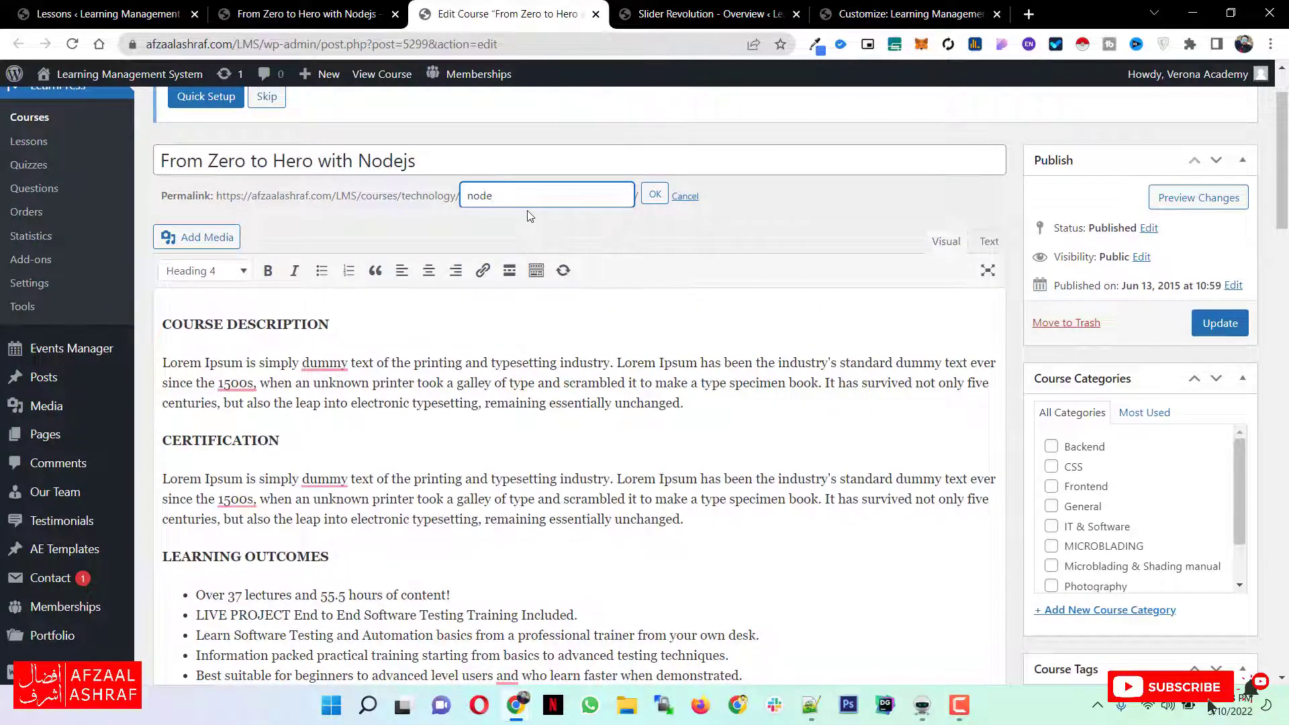
{"action": "left_click", "coordinate": [655, 195]}
{"action": "left_click", "coordinate": [655, 196]}
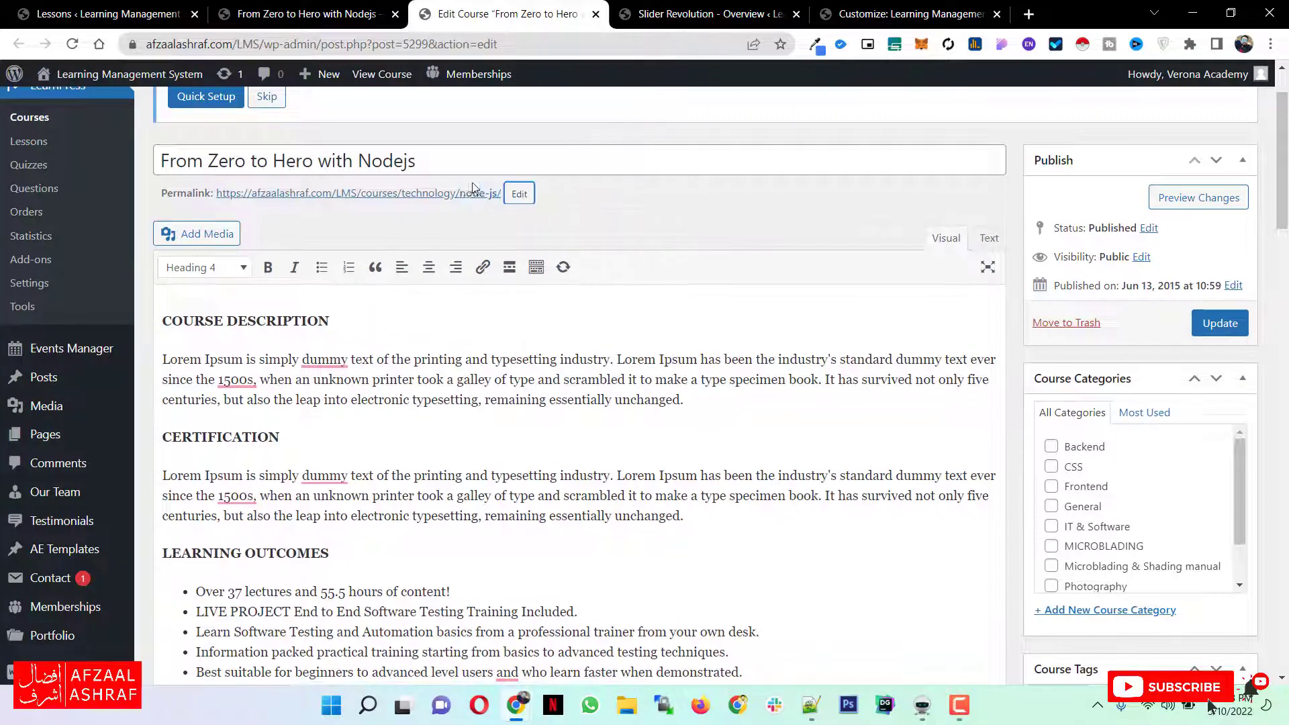
Add a section named Lesson 1 to the course curriculum and update the course.
{"action": "scroll", "coordinate": [415, 289], "scroll_direction": "down", "scroll_amount": 3}
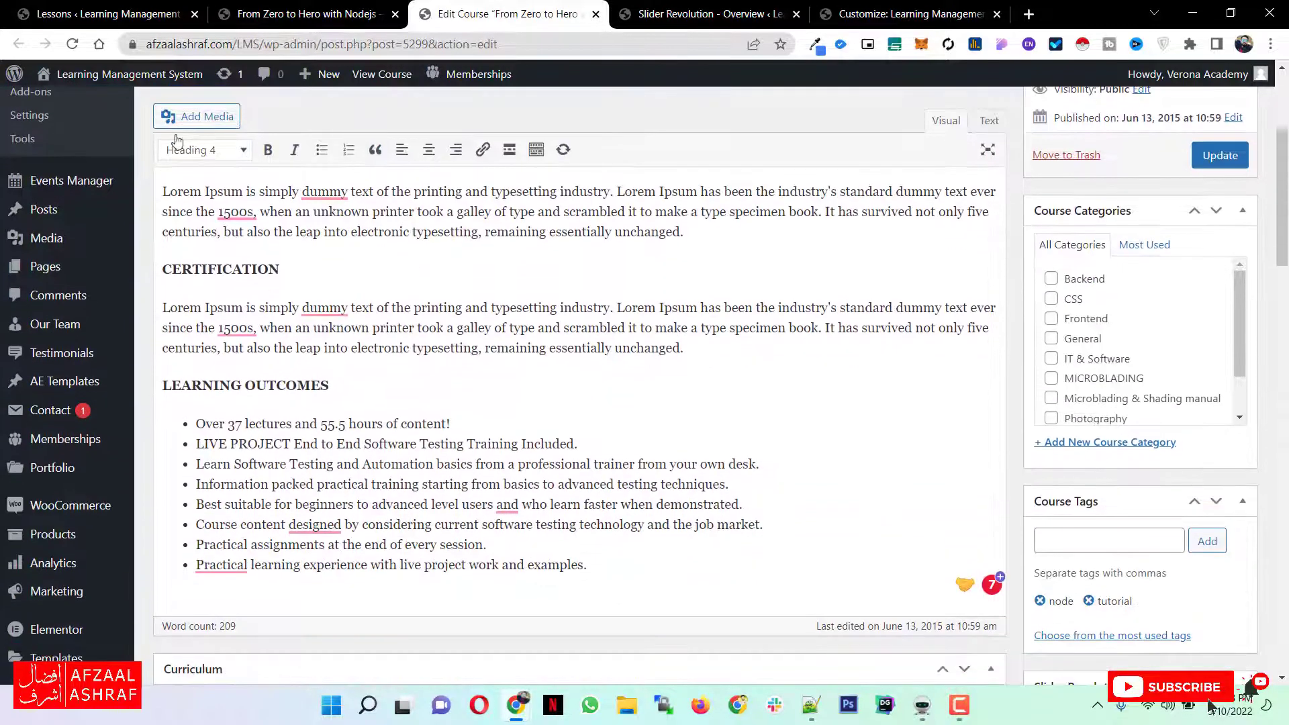
{"action": "scroll", "coordinate": [280, 297], "scroll_direction": "down", "scroll_amount": 3}
{"action": "scroll", "coordinate": [291, 289], "scroll_direction": "down", "scroll_amount": 4}
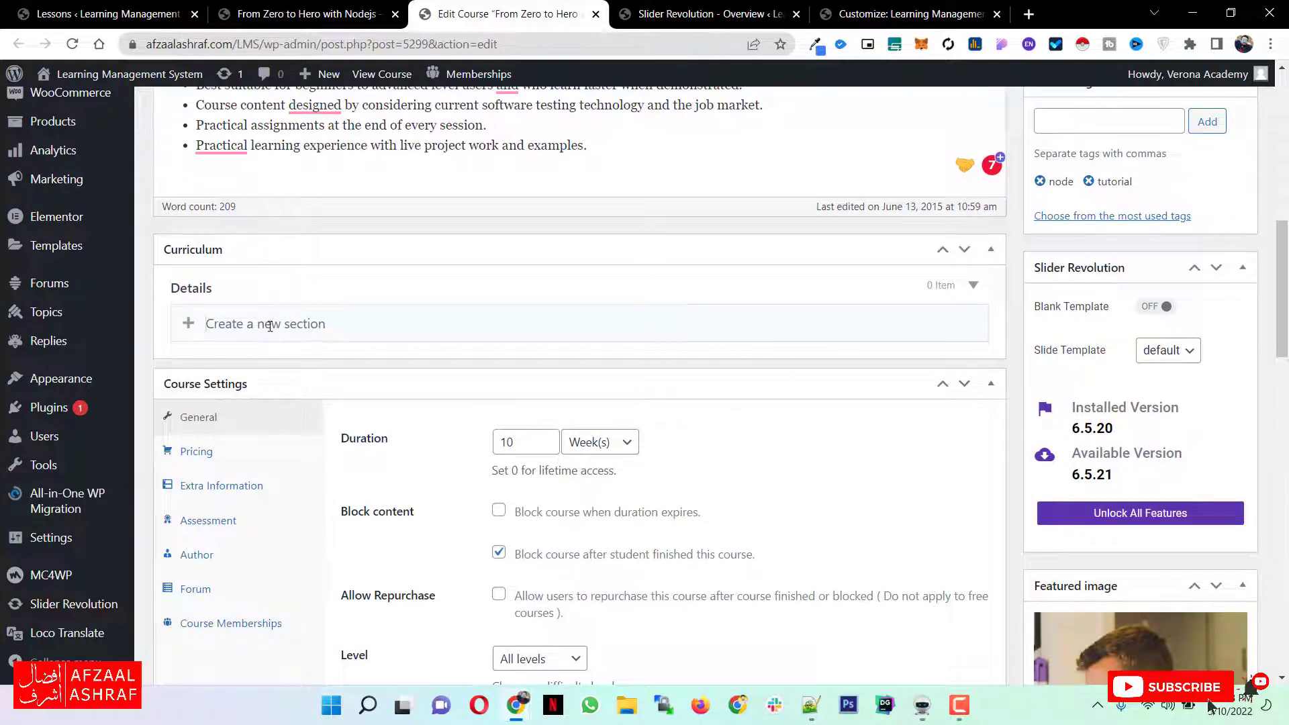
{"action": "type", "text": "LEsson"}
{"action": "key", "text": "Return"}
{"action": "type", "text": "Lesson 1"}
{"action": "scroll", "coordinate": [93, 229], "scroll_direction": "up", "scroll_amount": 9}
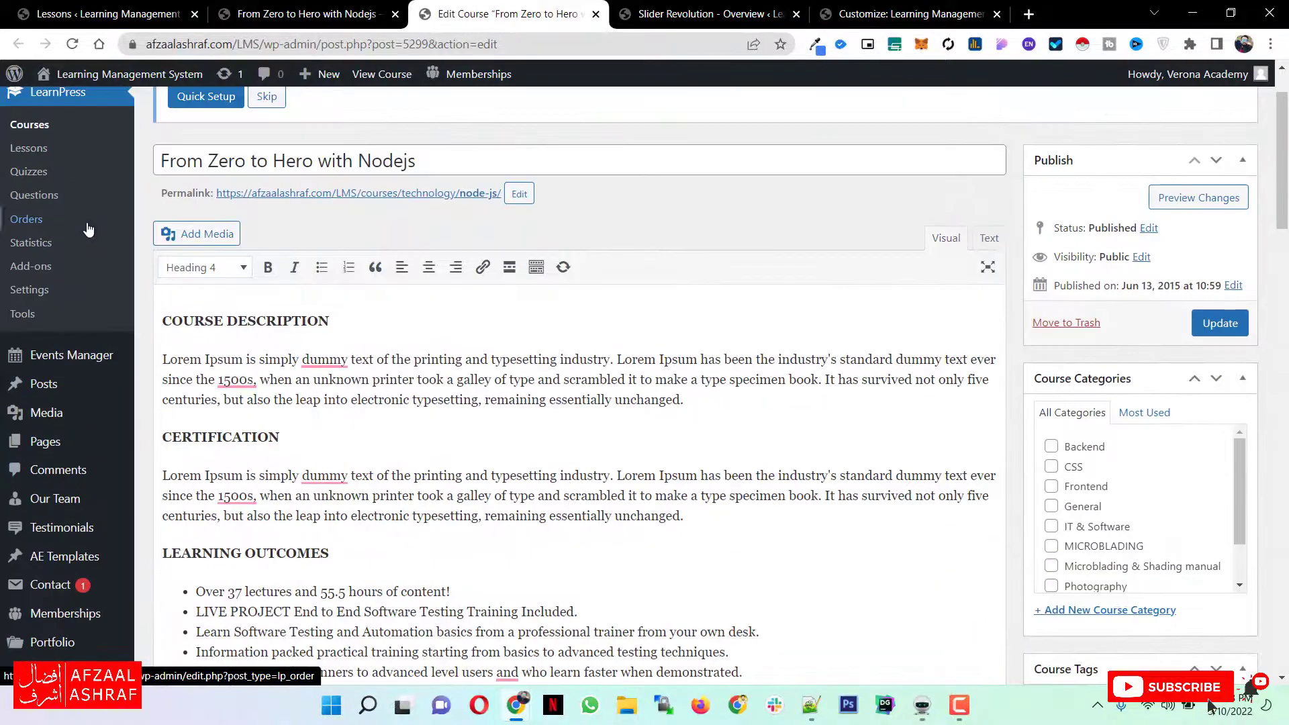
{"action": "scroll", "coordinate": [394, 463], "scroll_direction": "down", "scroll_amount": 1}
{"action": "scroll", "coordinate": [392, 462], "scroll_direction": "down", "scroll_amount": 15}
{"action": "scroll", "coordinate": [394, 463], "scroll_direction": "up", "scroll_amount": 6}
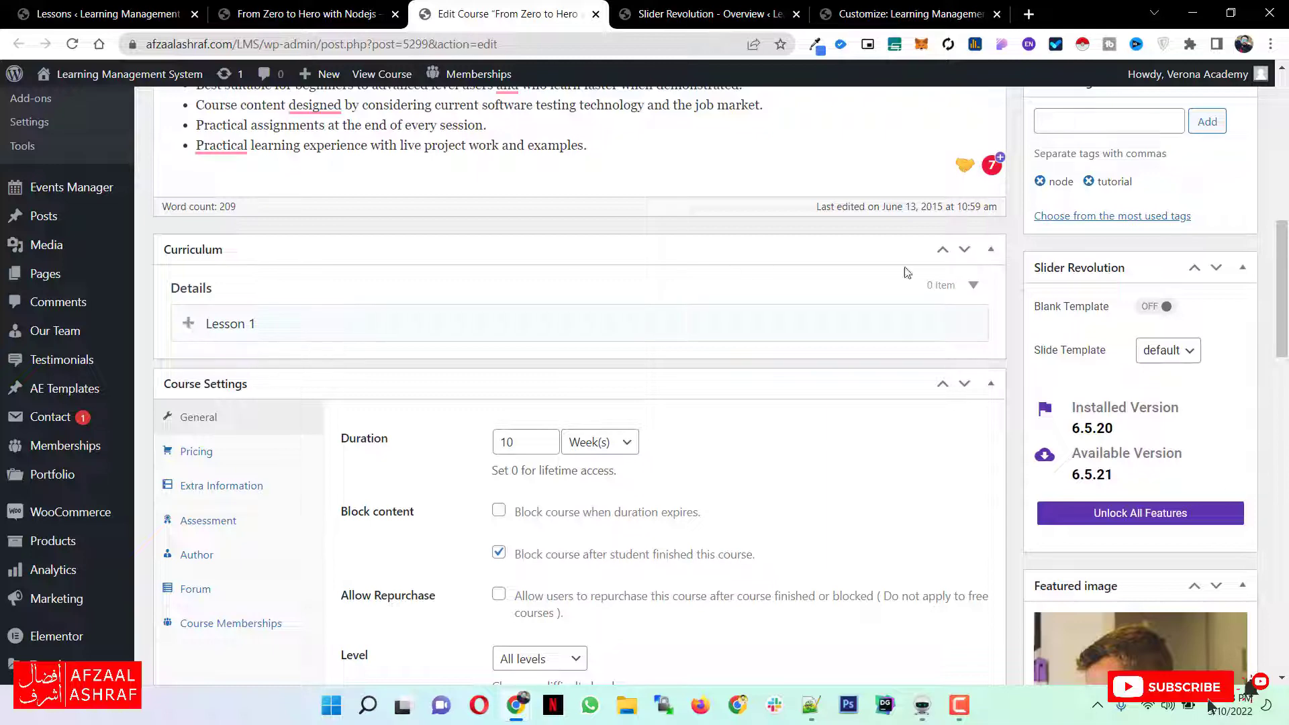
{"action": "scroll", "coordinate": [402, 343], "scroll_direction": "down", "scroll_amount": 1}
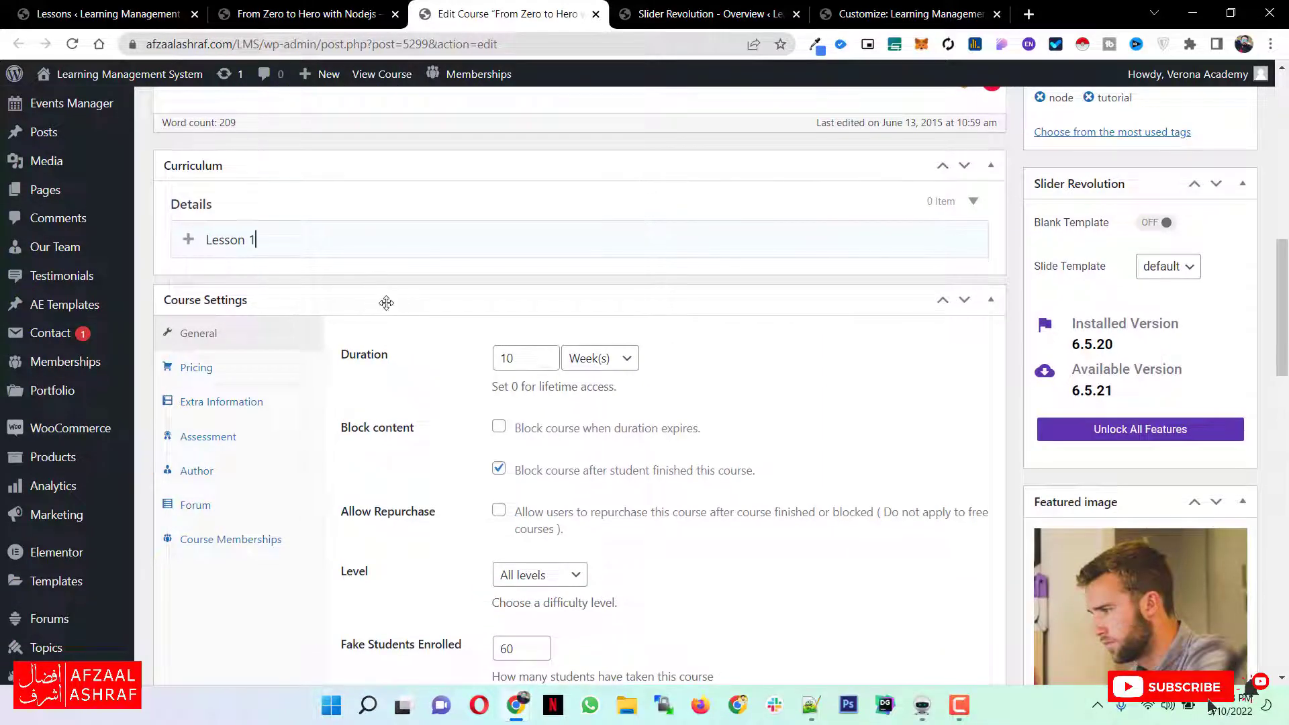
{"action": "key", "text": "Return"}
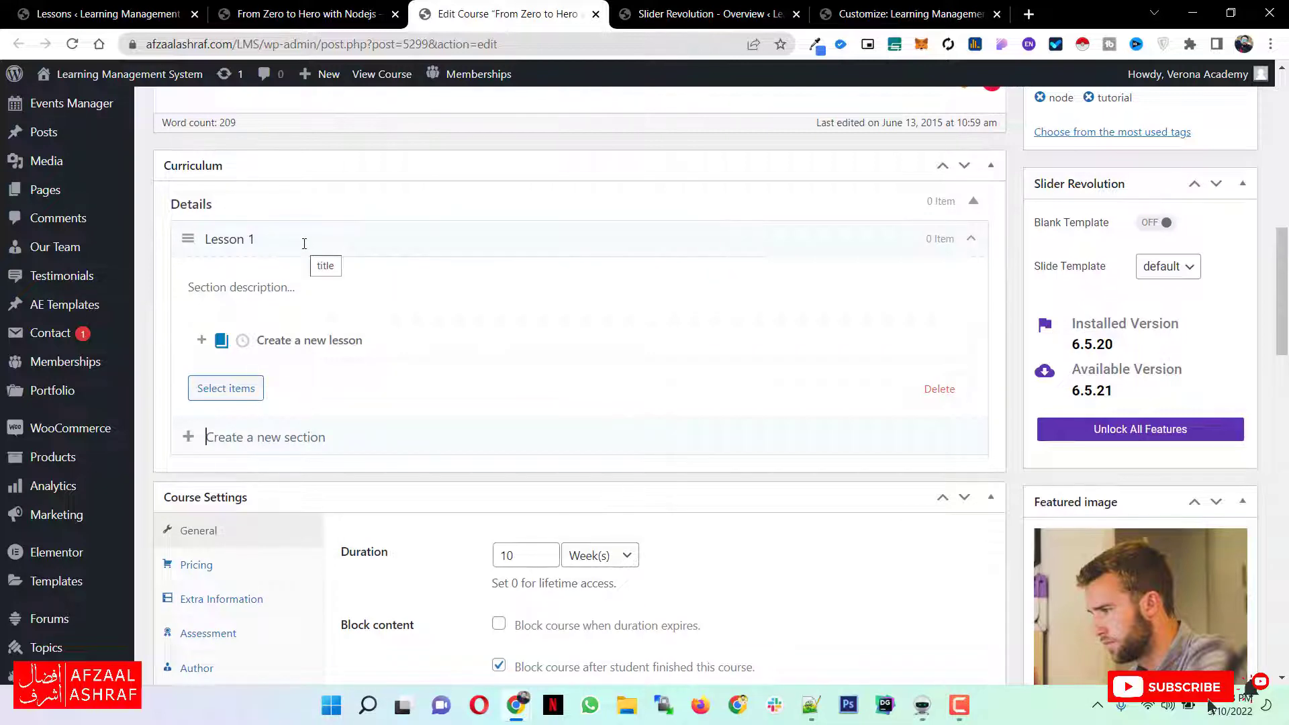
{"action": "scroll", "coordinate": [313, 243], "scroll_direction": "up", "scroll_amount": 10}
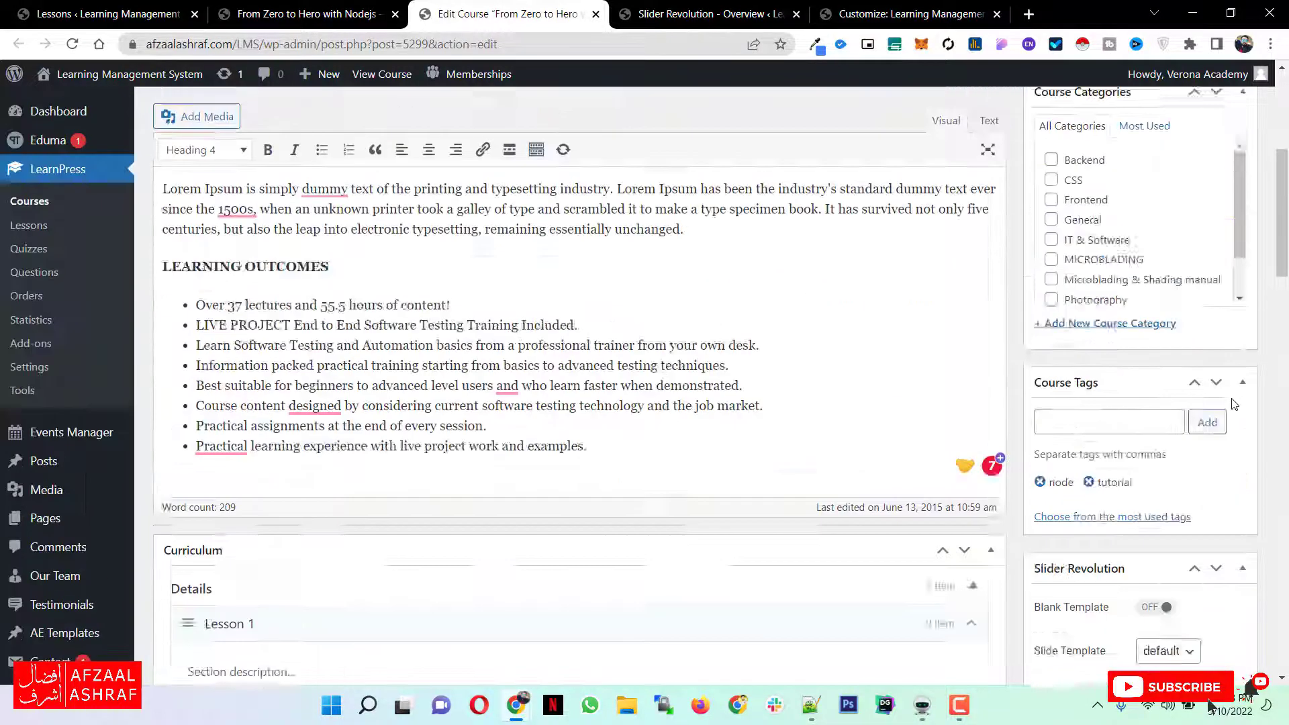
{"action": "left_click", "coordinate": [1219, 240]}
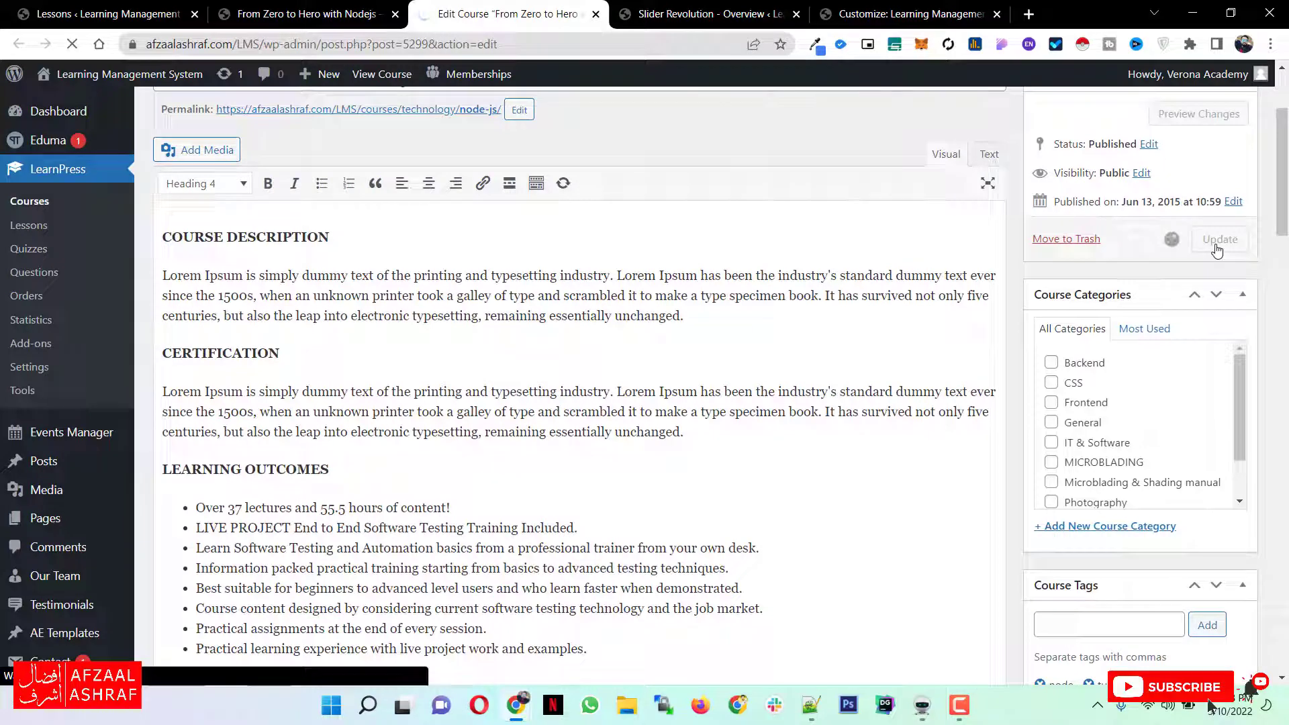
Reload the live Nodejs course page and view its curriculum.
{"action": "left_click", "coordinate": [303, 7]}
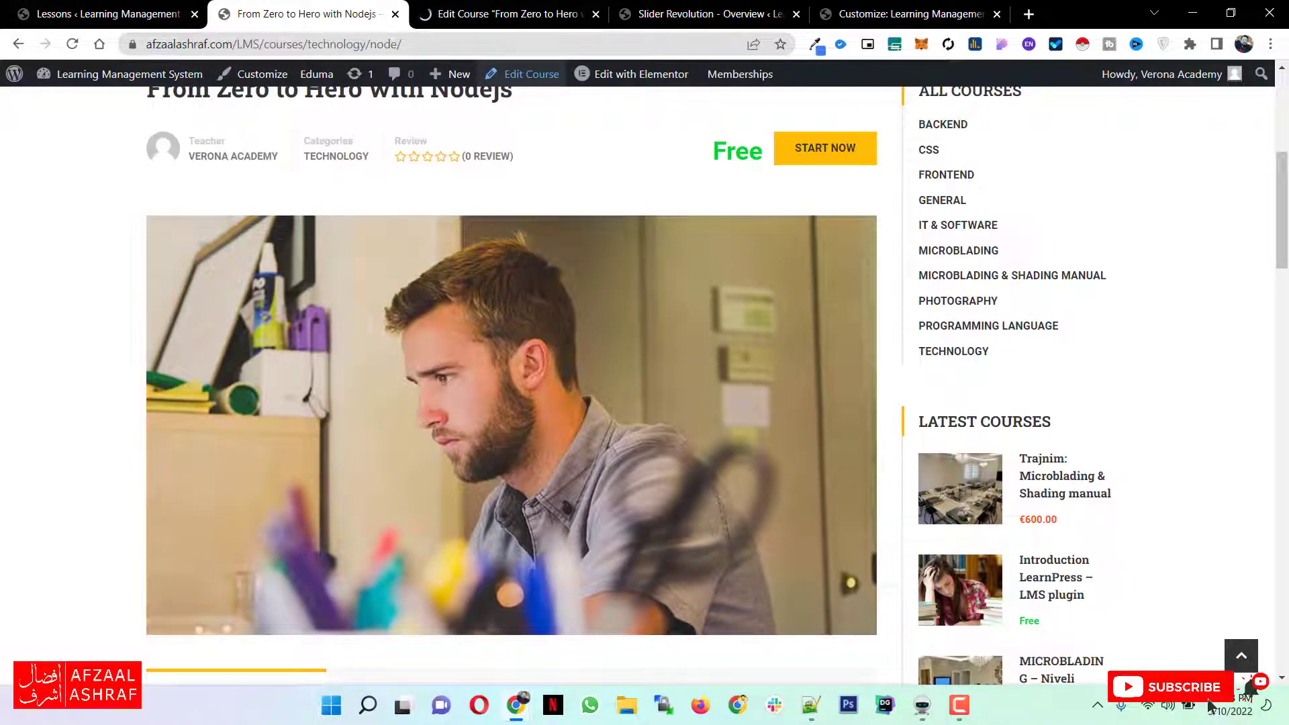
{"action": "left_click", "coordinate": [483, 14]}
{"action": "left_click", "coordinate": [355, 14]}
{"action": "left_click", "coordinate": [74, 46]}
{"action": "left_click", "coordinate": [73, 45]}
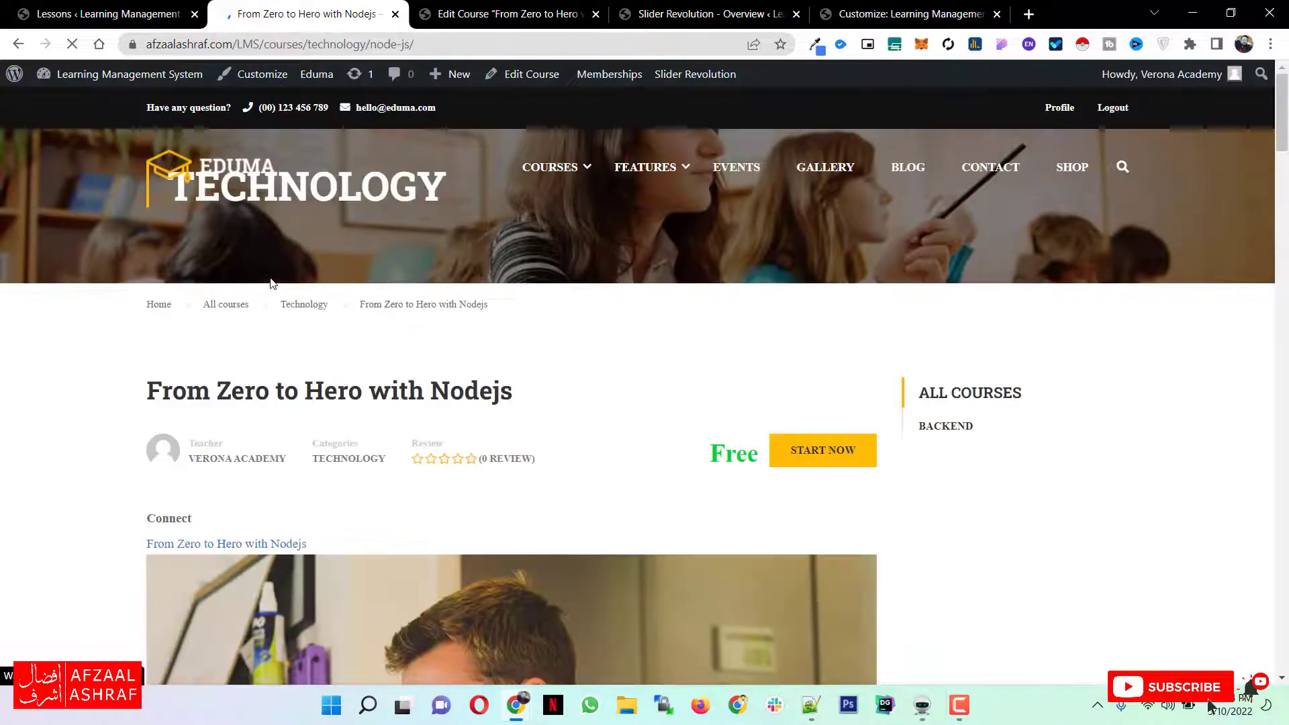
{"action": "scroll", "coordinate": [269, 278], "scroll_direction": "down", "scroll_amount": 15}
{"action": "left_click", "coordinate": [395, 116]}
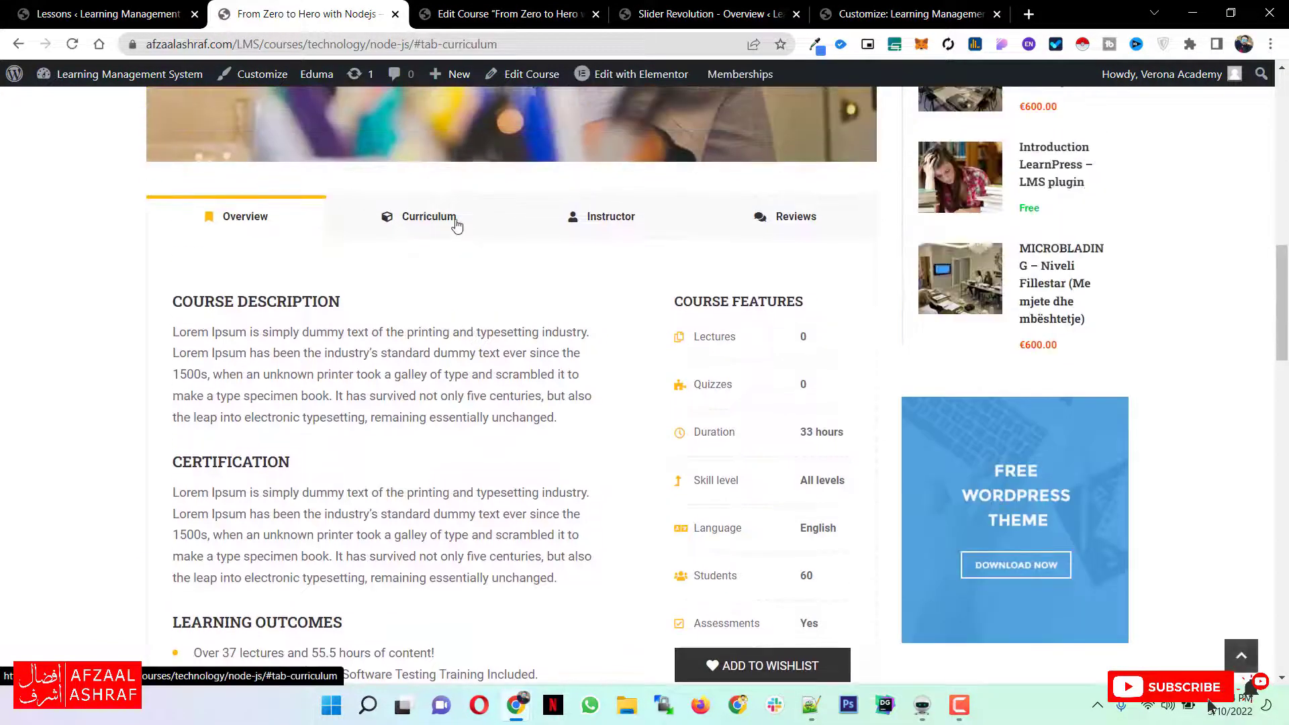
{"action": "left_click", "coordinate": [456, 225]}
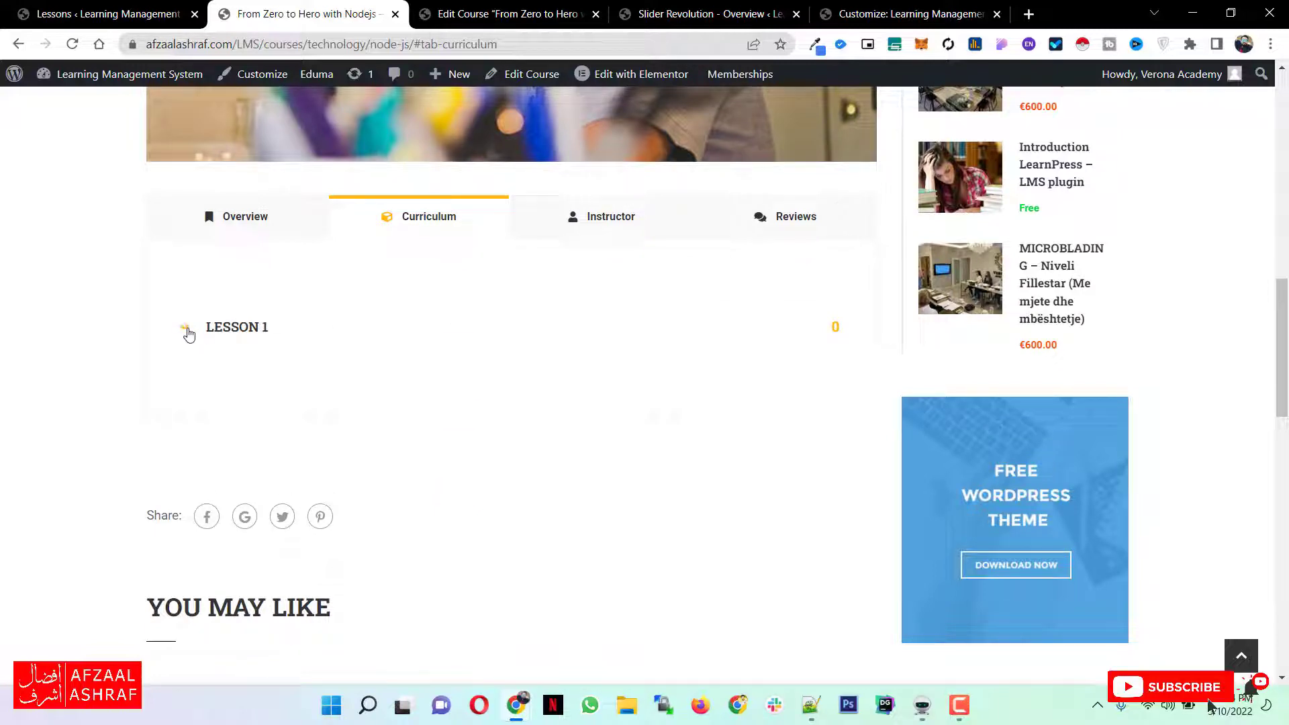
Return to the course editor and create a new lesson named "first part" in the Lesson 1 section.
{"action": "left_click", "coordinate": [508, 13]}
{"action": "scroll", "coordinate": [367, 411], "scroll_direction": "down", "scroll_amount": 10}
{"action": "scroll", "coordinate": [296, 307], "scroll_direction": "up", "scroll_amount": 3}
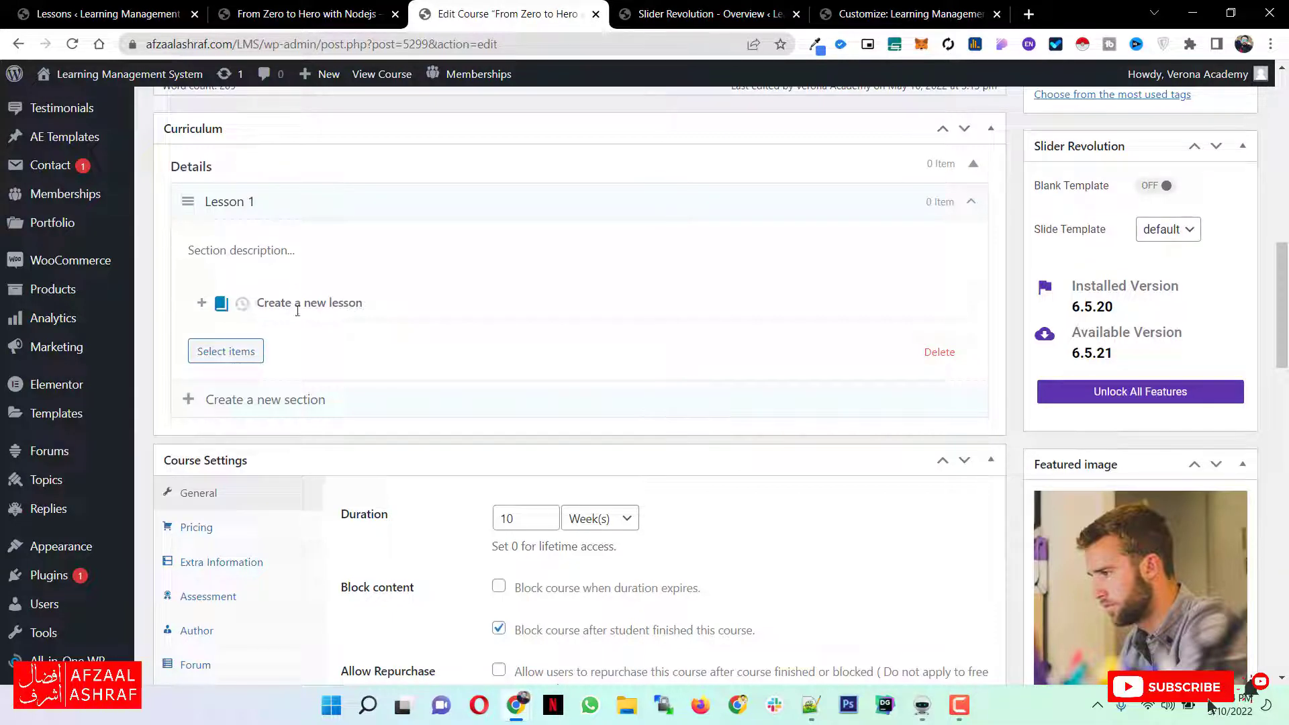
{"action": "type", "text": "a"}
{"action": "key", "text": "BackSpace"}
{"action": "key", "text": "BackSpace"}
{"action": "type", "text": "first part"}
{"action": "key", "text": "Return"}
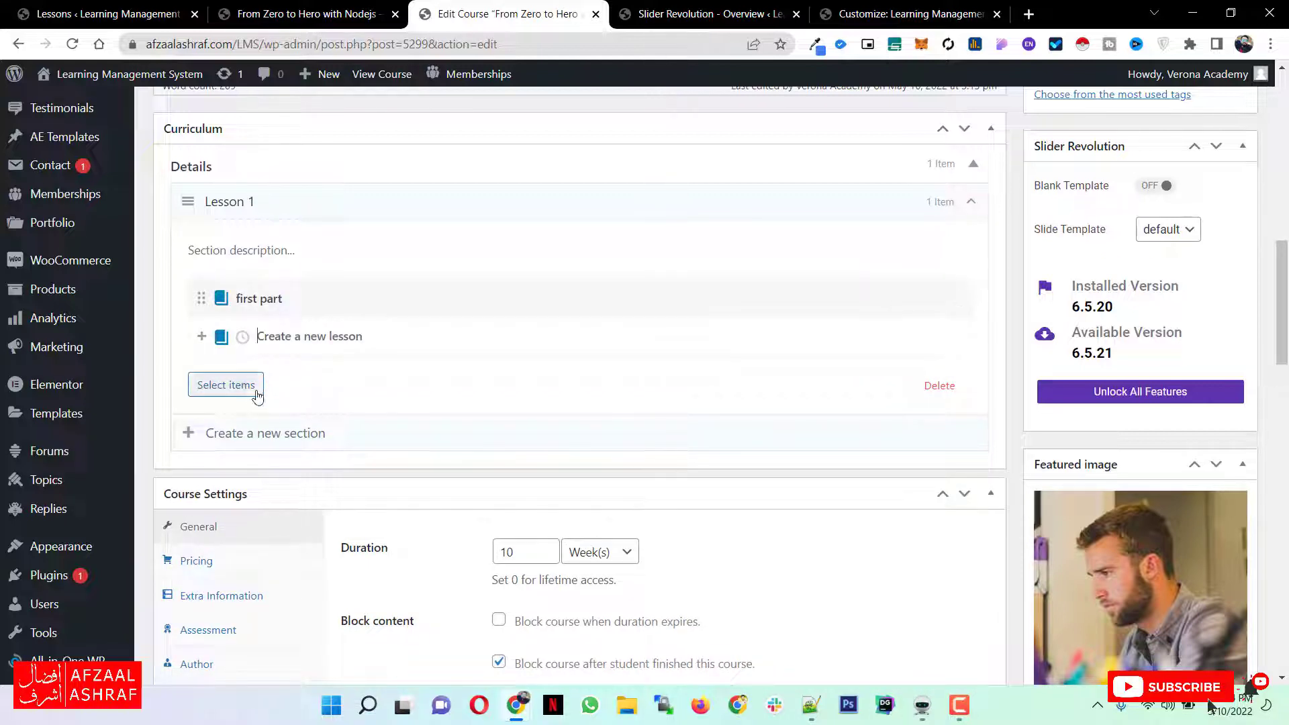
Look at the existing lessons available for selection, and view the "first part" lesson's edit form in a separate tab before closing it.
{"action": "left_click", "coordinate": [226, 384]}
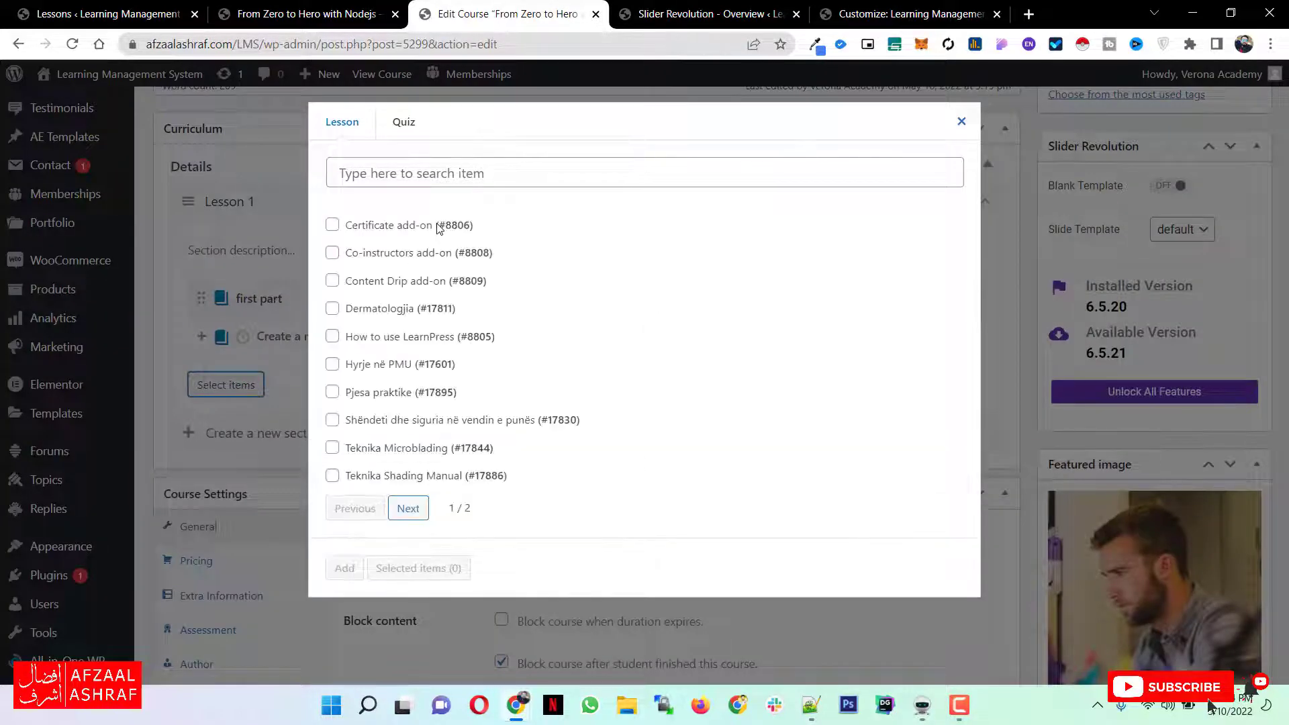
{"action": "left_click", "coordinate": [962, 122]}
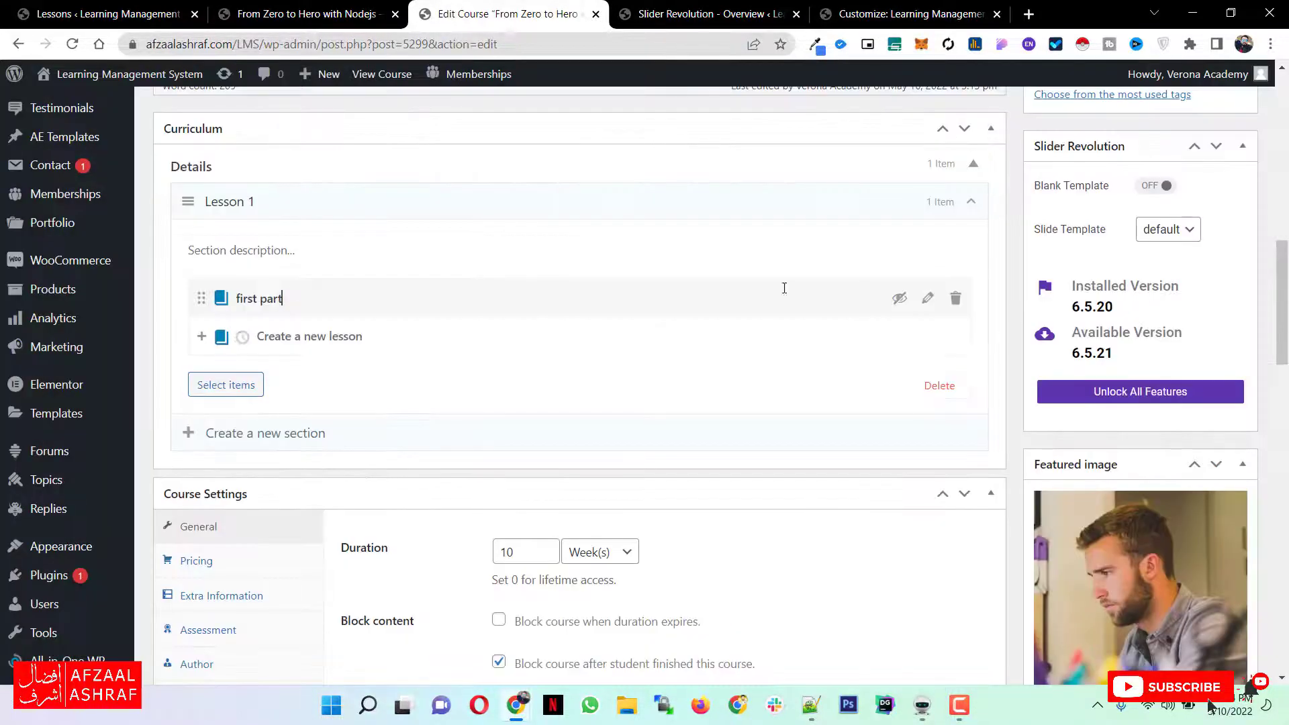
{"action": "left_click", "coordinate": [928, 300]}
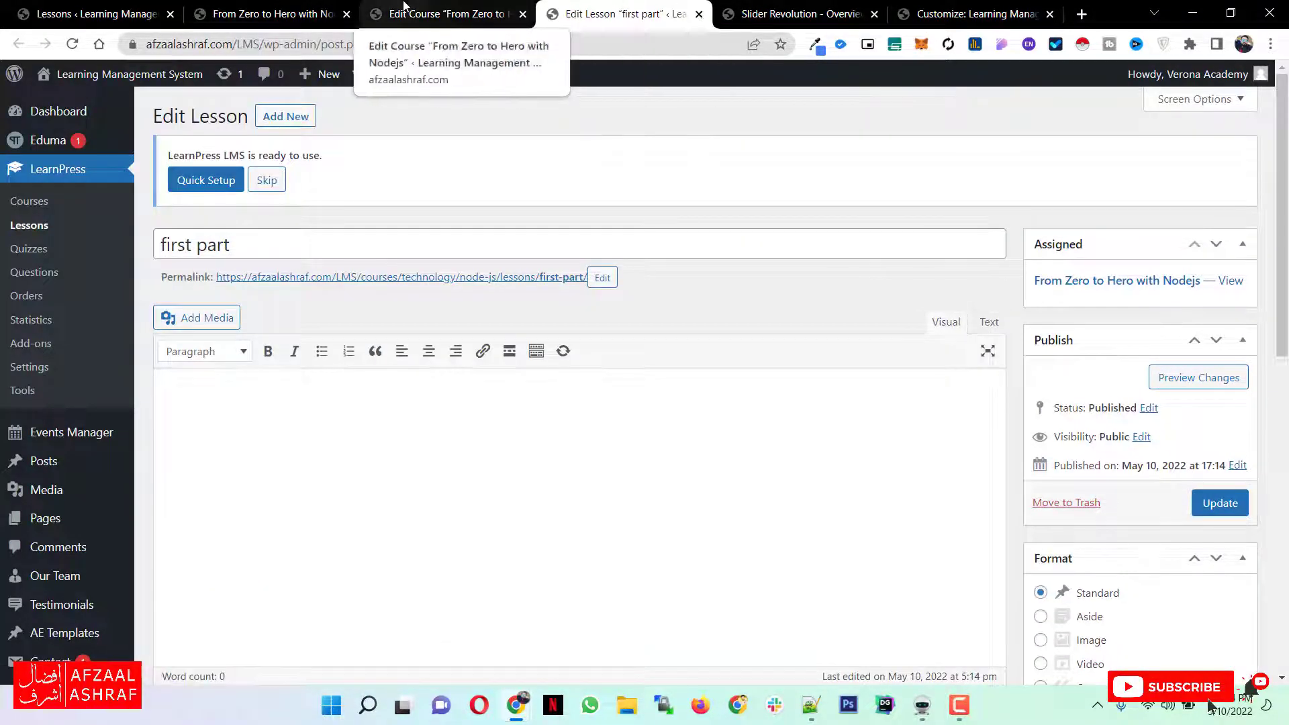
{"action": "scroll", "coordinate": [492, 273], "scroll_direction": "down", "scroll_amount": 3}
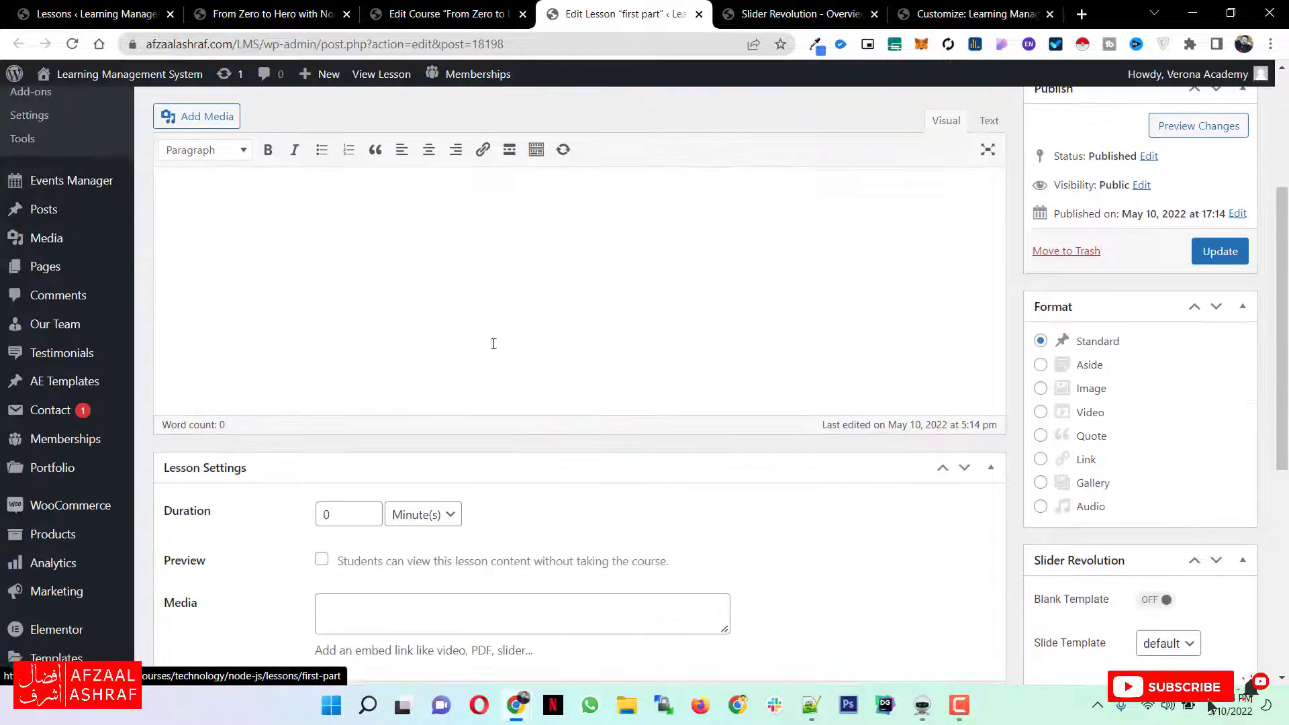
{"action": "scroll", "coordinate": [468, 366], "scroll_direction": "up", "scroll_amount": 3}
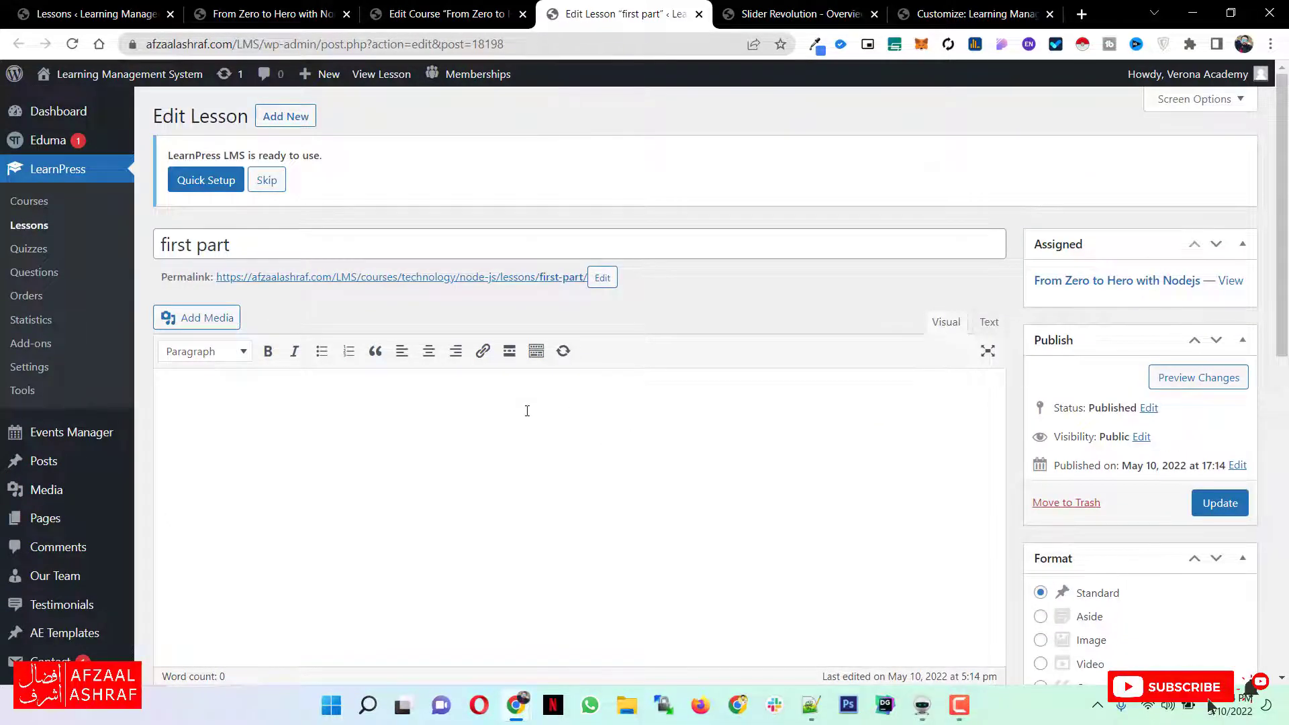
{"action": "scroll", "coordinate": [527, 410], "scroll_direction": "down", "scroll_amount": 2}
{"action": "left_click", "coordinate": [699, 14]}
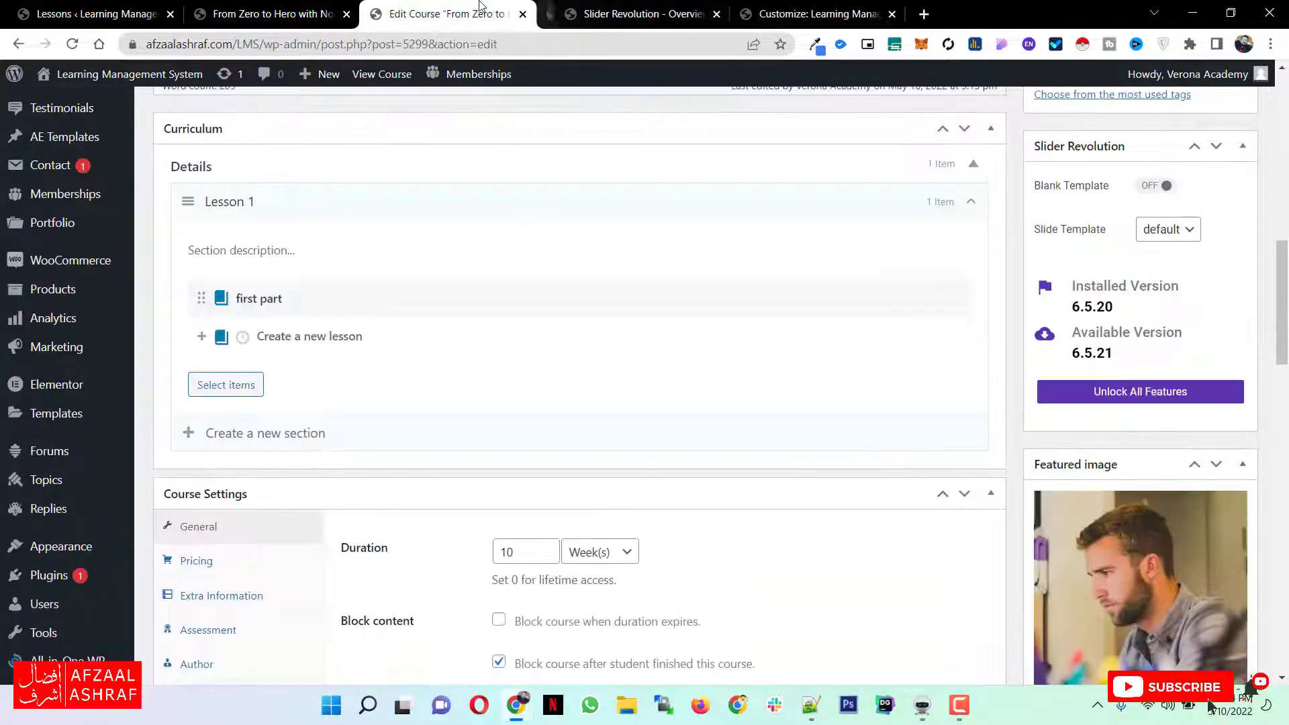
Remove "first part" from the Lesson 1 section and add the existing lesson How to use LearnPress instead.
{"action": "left_click", "coordinate": [956, 299]}
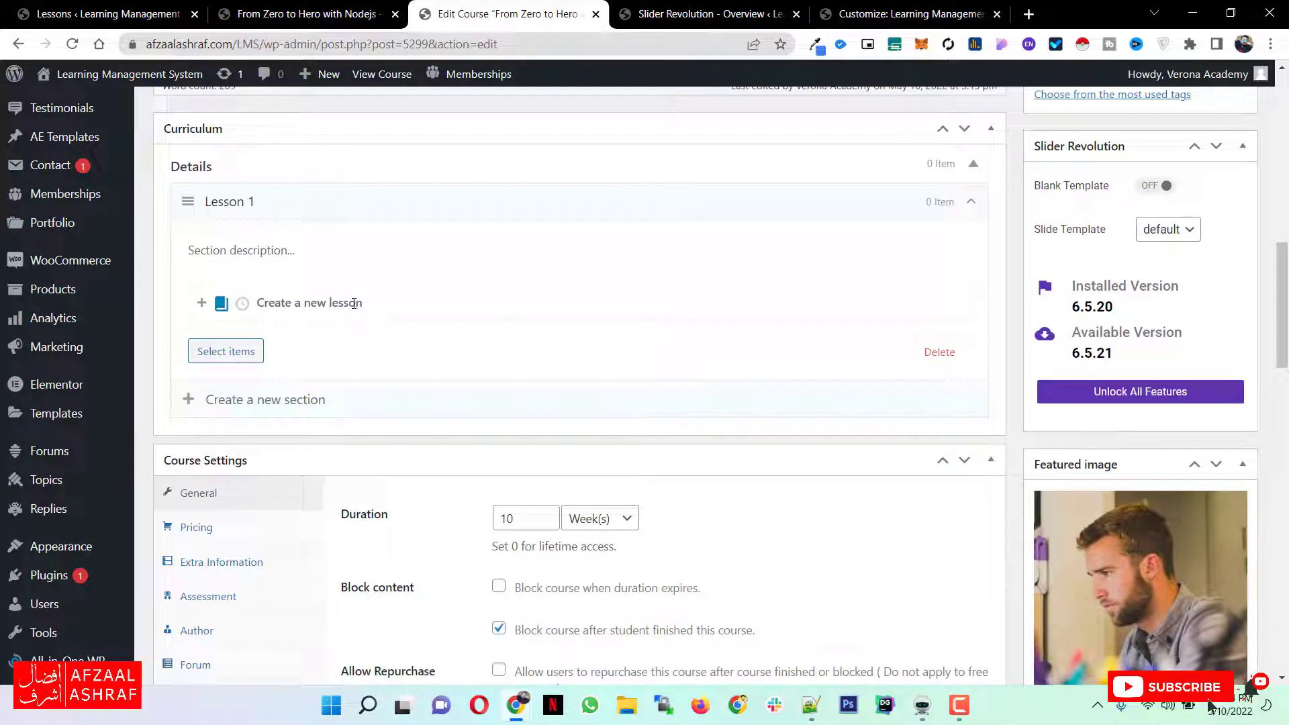
{"action": "left_click", "coordinate": [229, 353]}
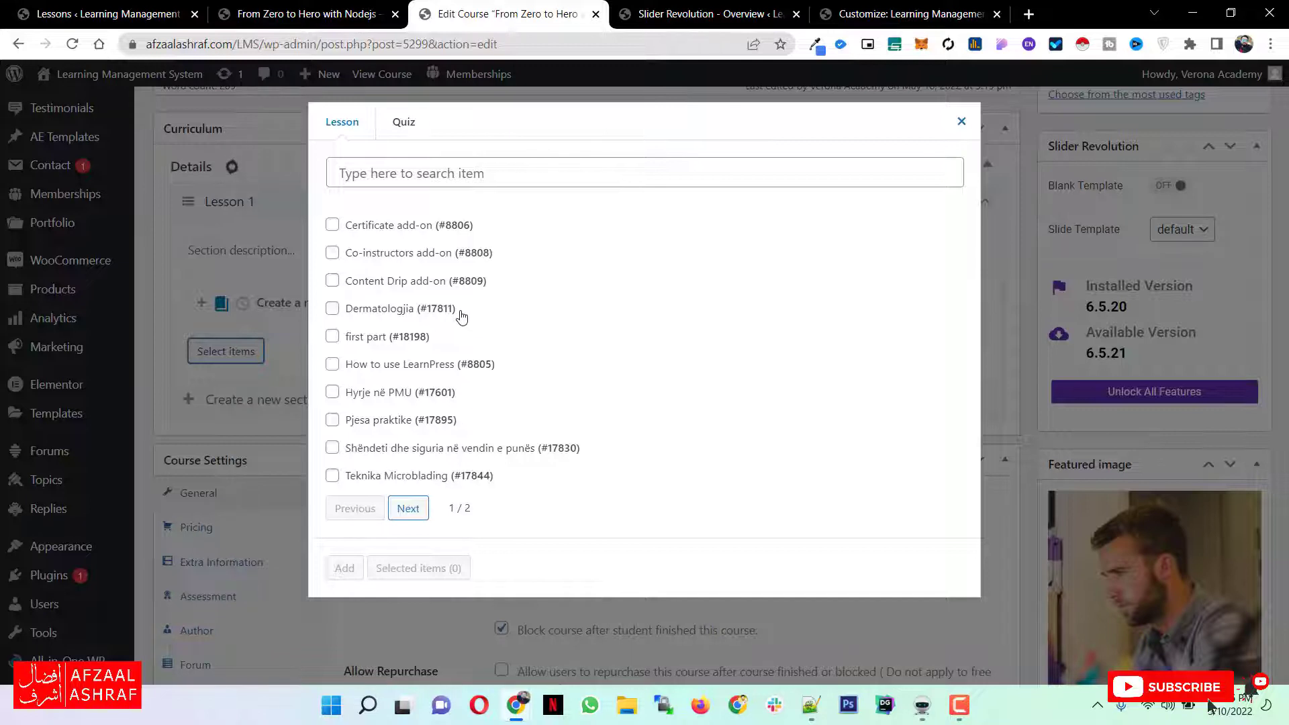
{"action": "left_click", "coordinate": [331, 366]}
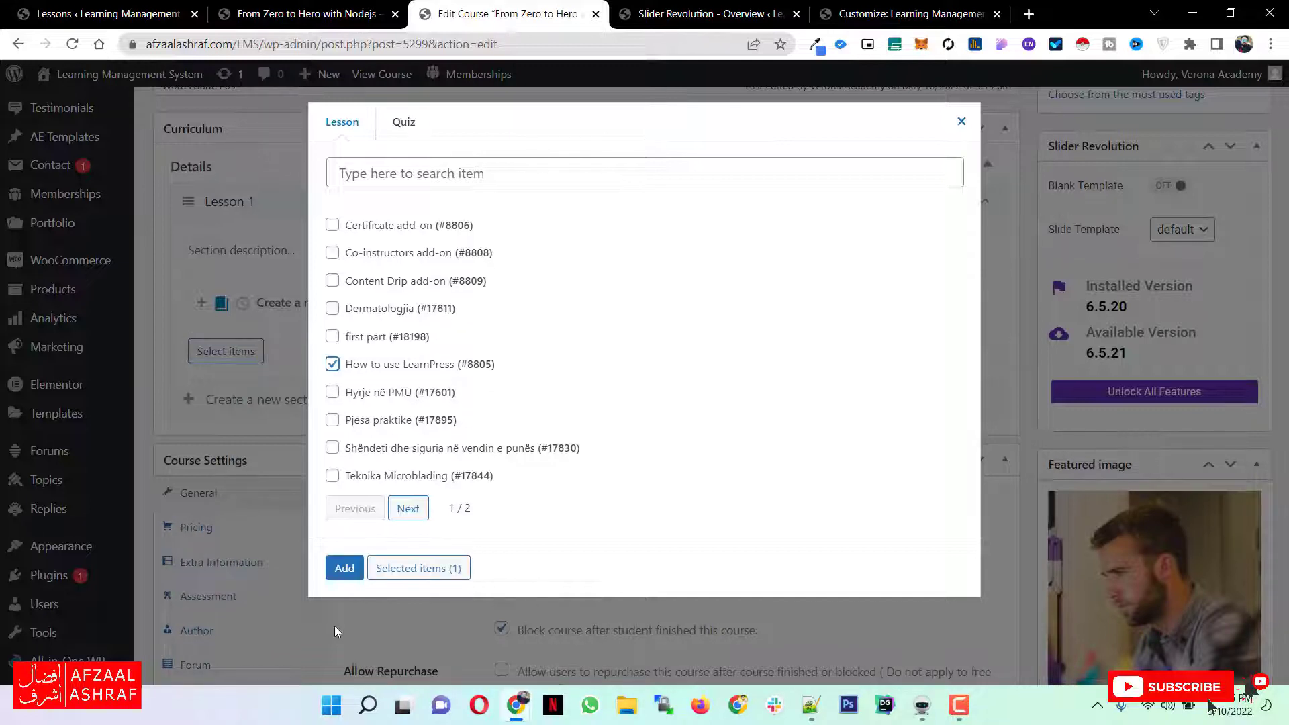
{"action": "left_click", "coordinate": [344, 568]}
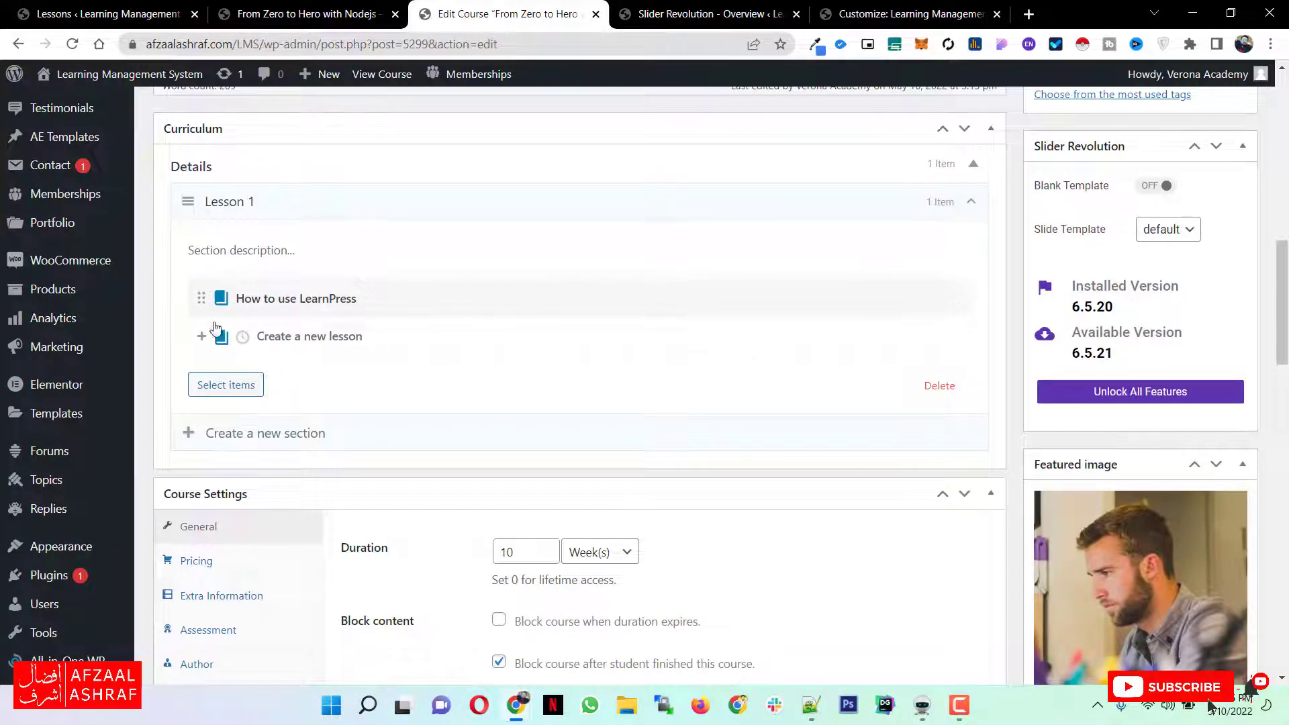
Add the existing Certificate add-on lesson to the Lesson 1 section and update the course.
{"action": "left_click", "coordinate": [260, 385]}
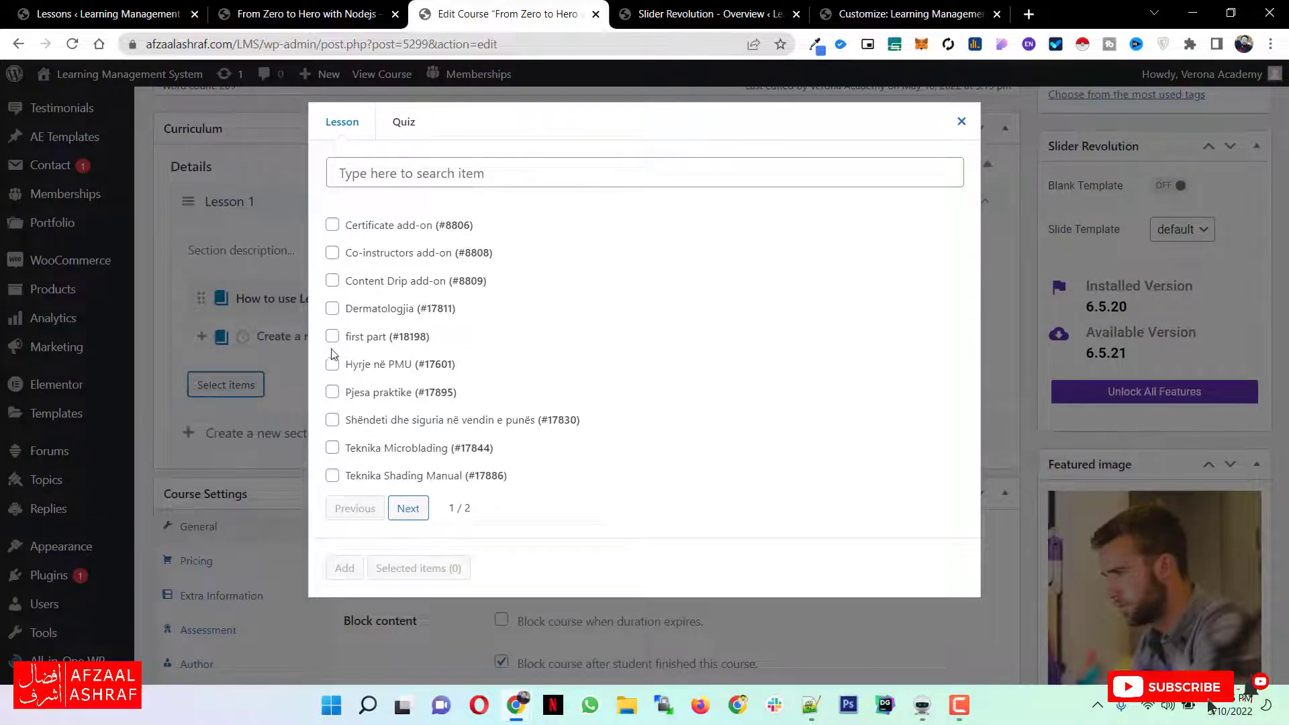
{"action": "left_click", "coordinate": [332, 225]}
{"action": "left_click", "coordinate": [349, 568]}
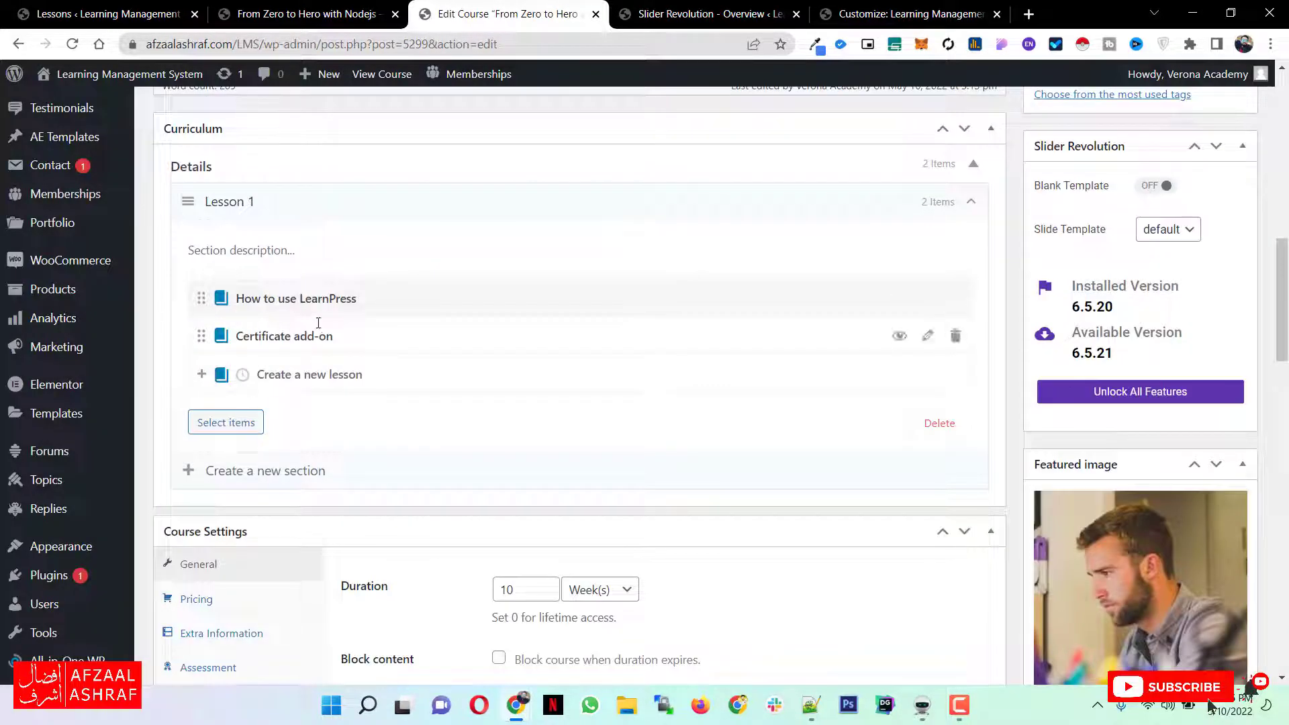
{"action": "scroll", "coordinate": [650, 416], "scroll_direction": "up", "scroll_amount": 10}
{"action": "left_click", "coordinate": [1218, 202]}
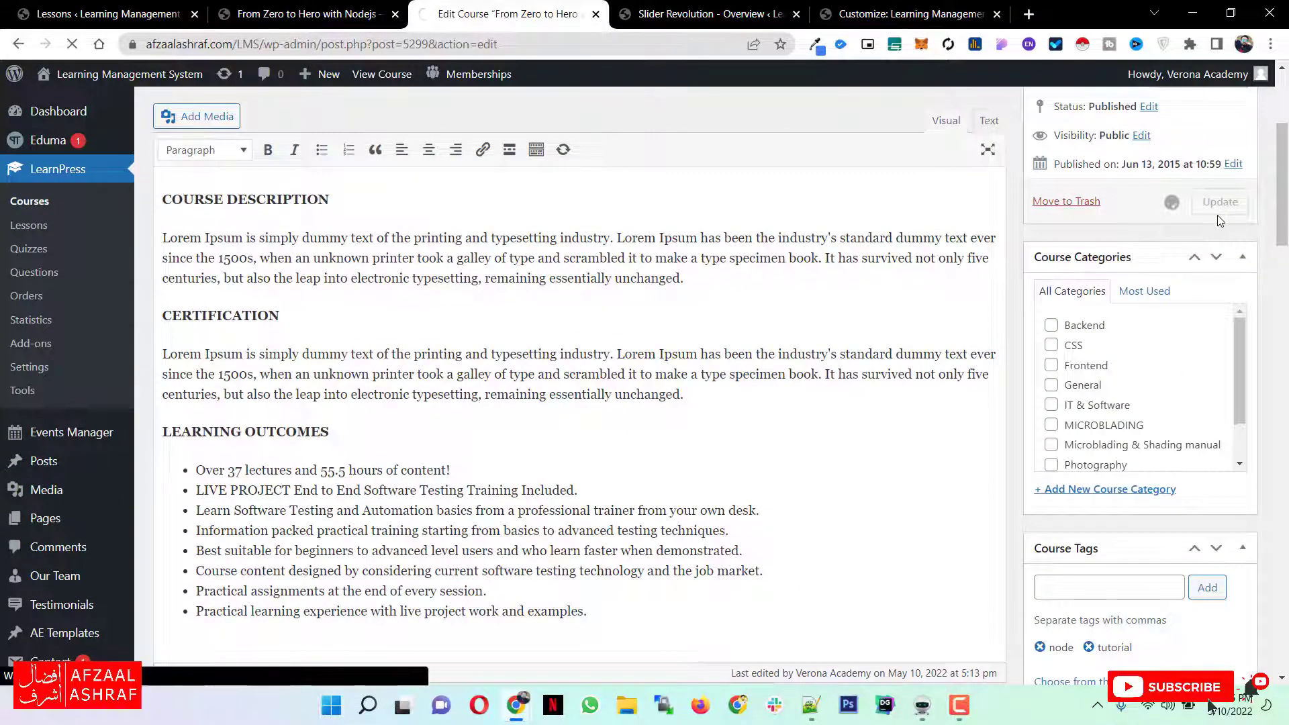
Return to the live Nodejs course page, refresh it and examine the lectures under Lesson 1 in the curriculum.
{"action": "key", "text": "ctrl+Tab"}
{"action": "key", "text": "ctrl+Tab"}
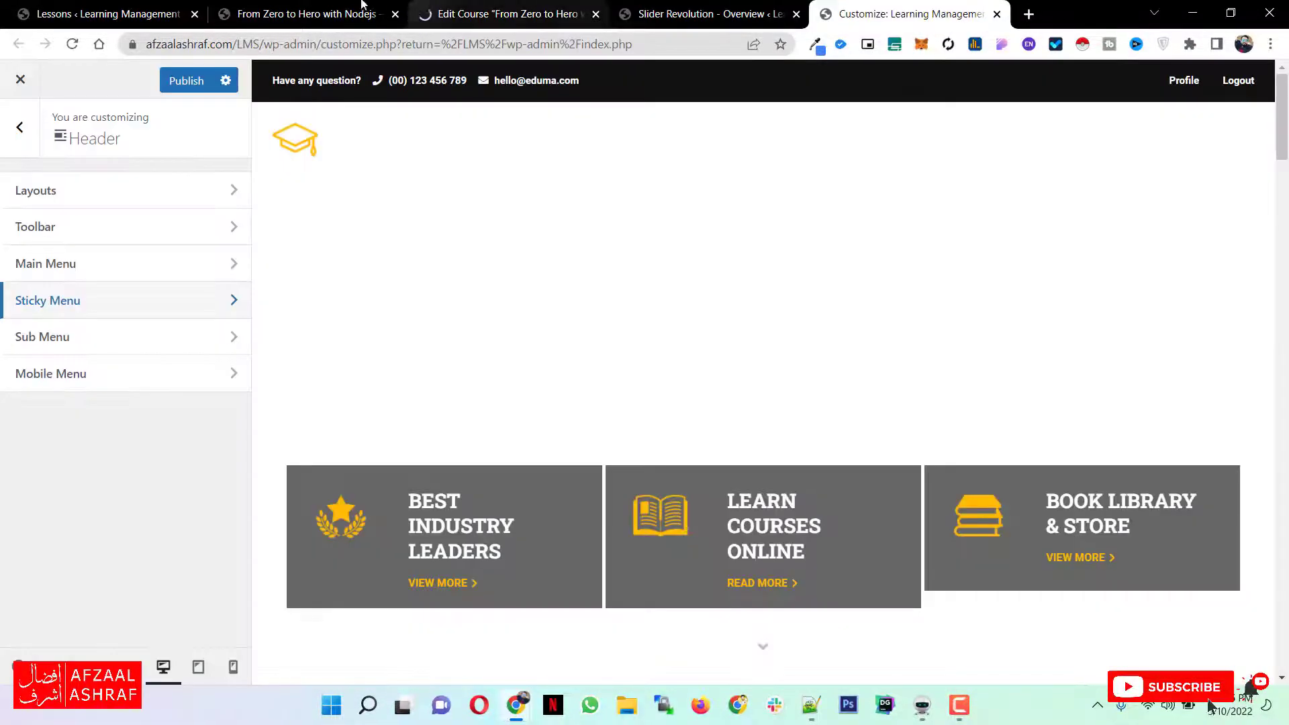
{"action": "left_click", "coordinate": [316, 14]}
{"action": "scroll", "coordinate": [334, 374], "scroll_direction": "up", "scroll_amount": 10}
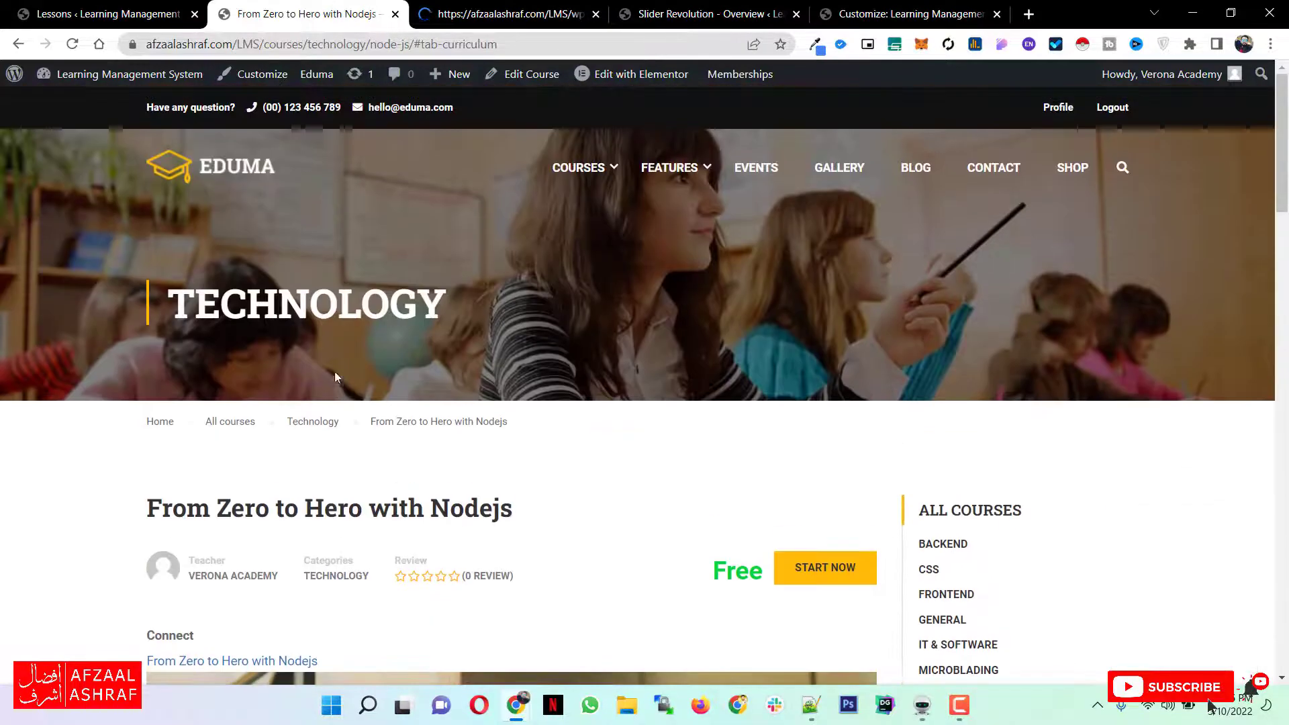
{"action": "left_click", "coordinate": [72, 43]}
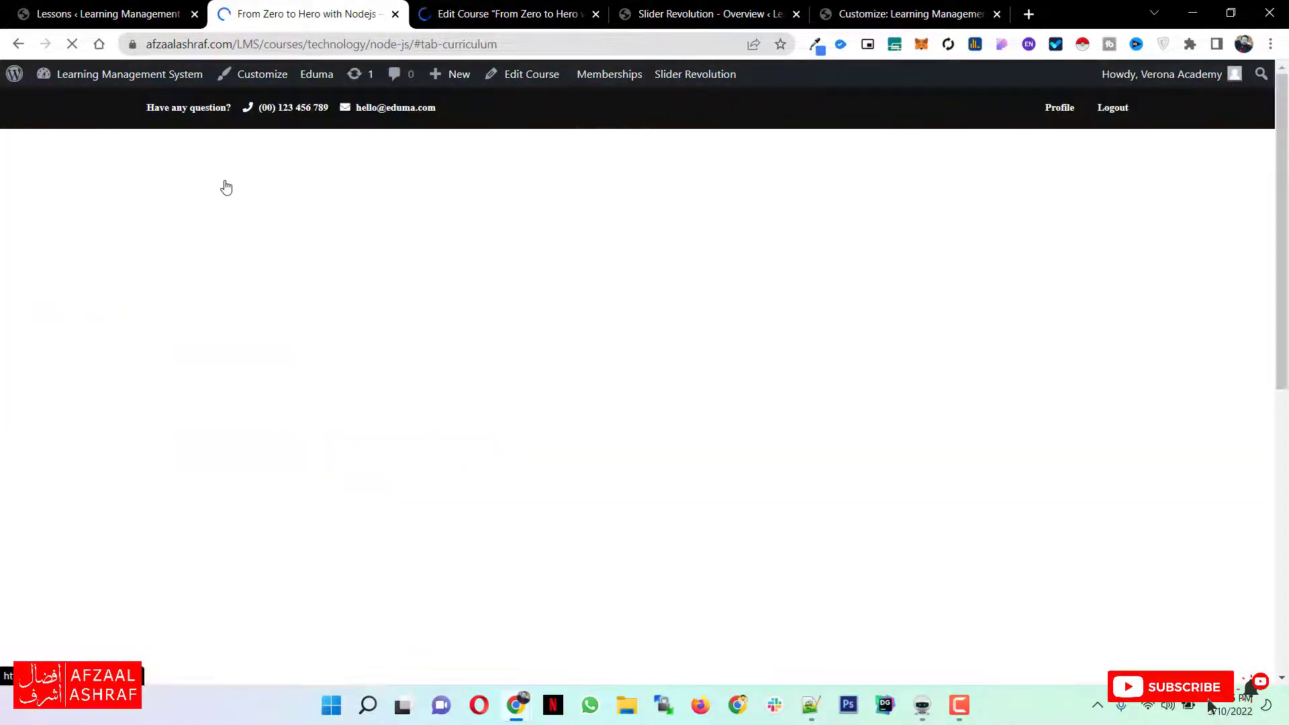
{"action": "scroll", "coordinate": [226, 187], "scroll_direction": "down", "scroll_amount": 8}
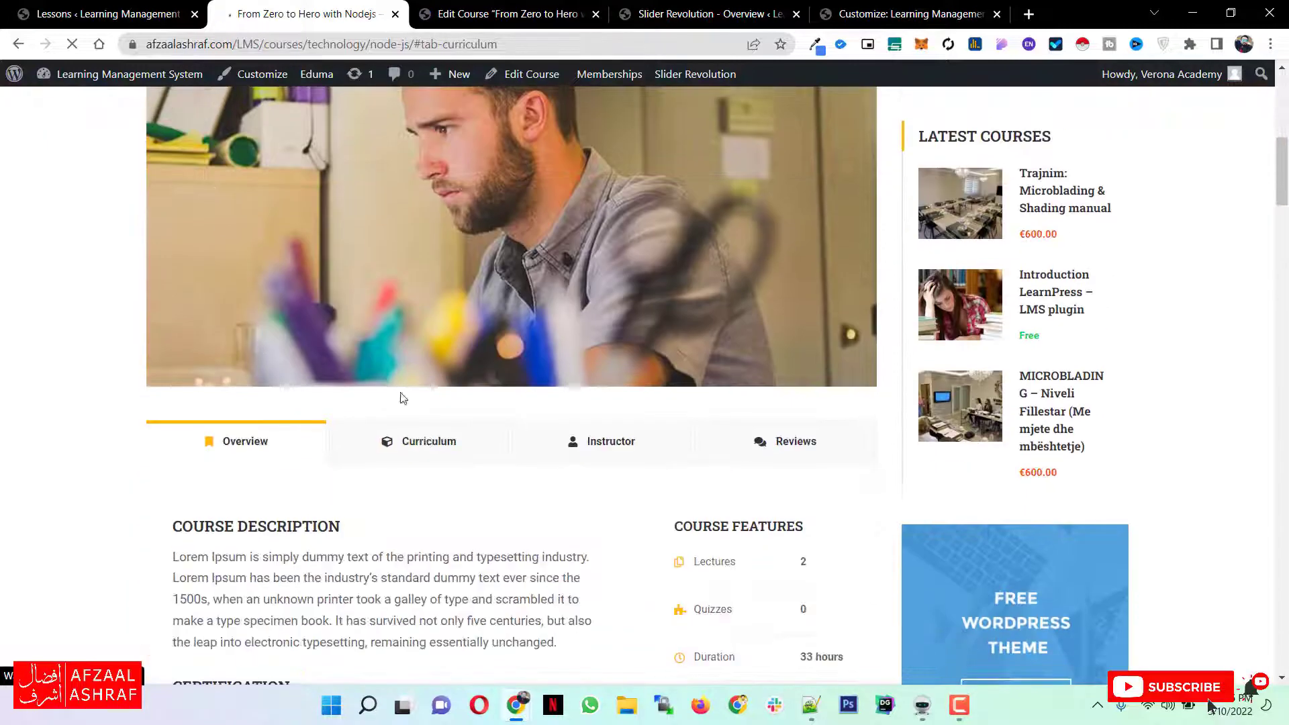
{"action": "left_click", "coordinate": [435, 453]}
{"action": "scroll", "coordinate": [440, 453], "scroll_direction": "down", "scroll_amount": 3}
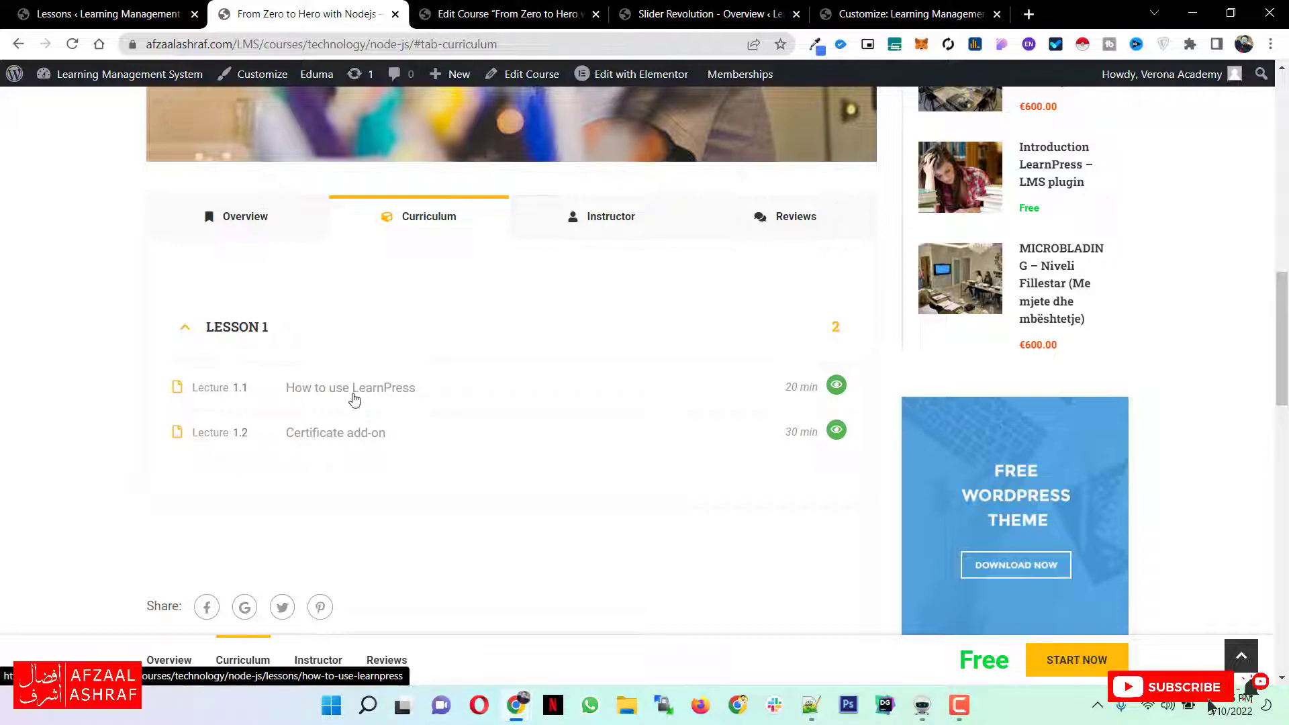
Open the How to use LearnPress lecture from the live course curriculum in a separate tab.
{"action": "right_click", "coordinate": [353, 399]}
{"action": "left_click", "coordinate": [396, 408]}
{"action": "left_click", "coordinate": [418, 9]}
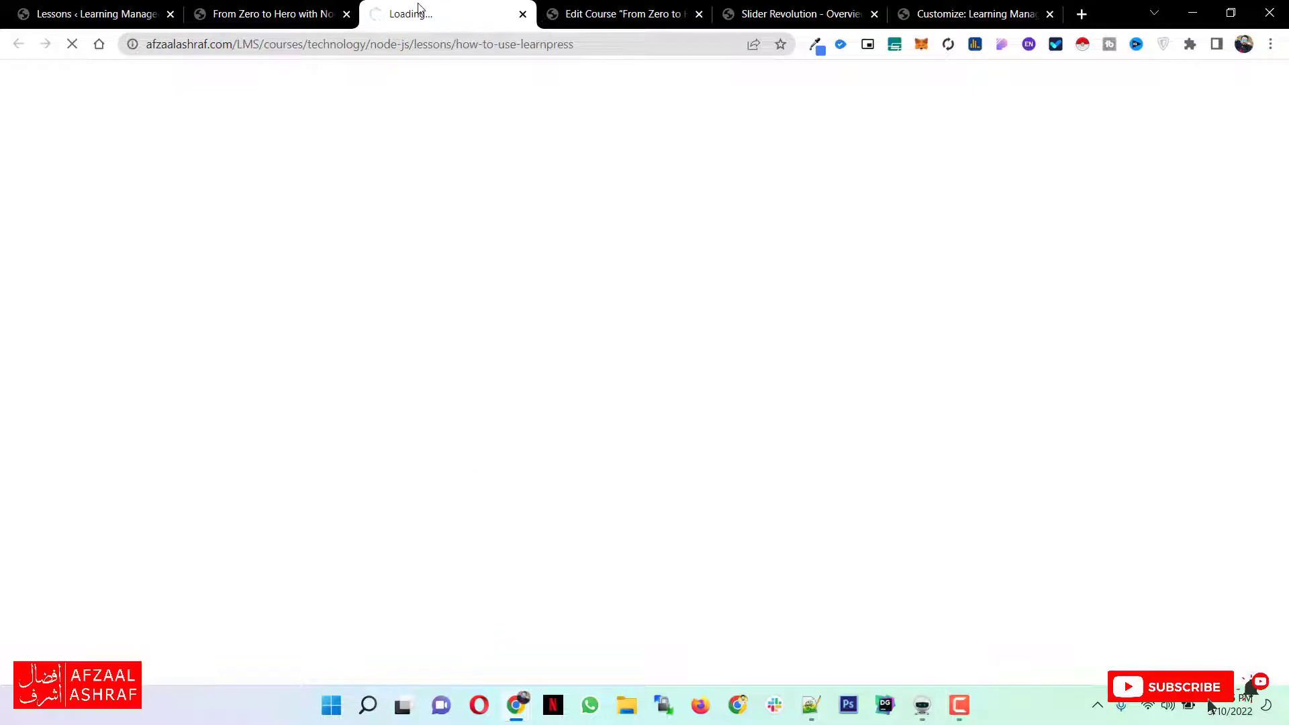
{"action": "left_click", "coordinate": [309, 9]}
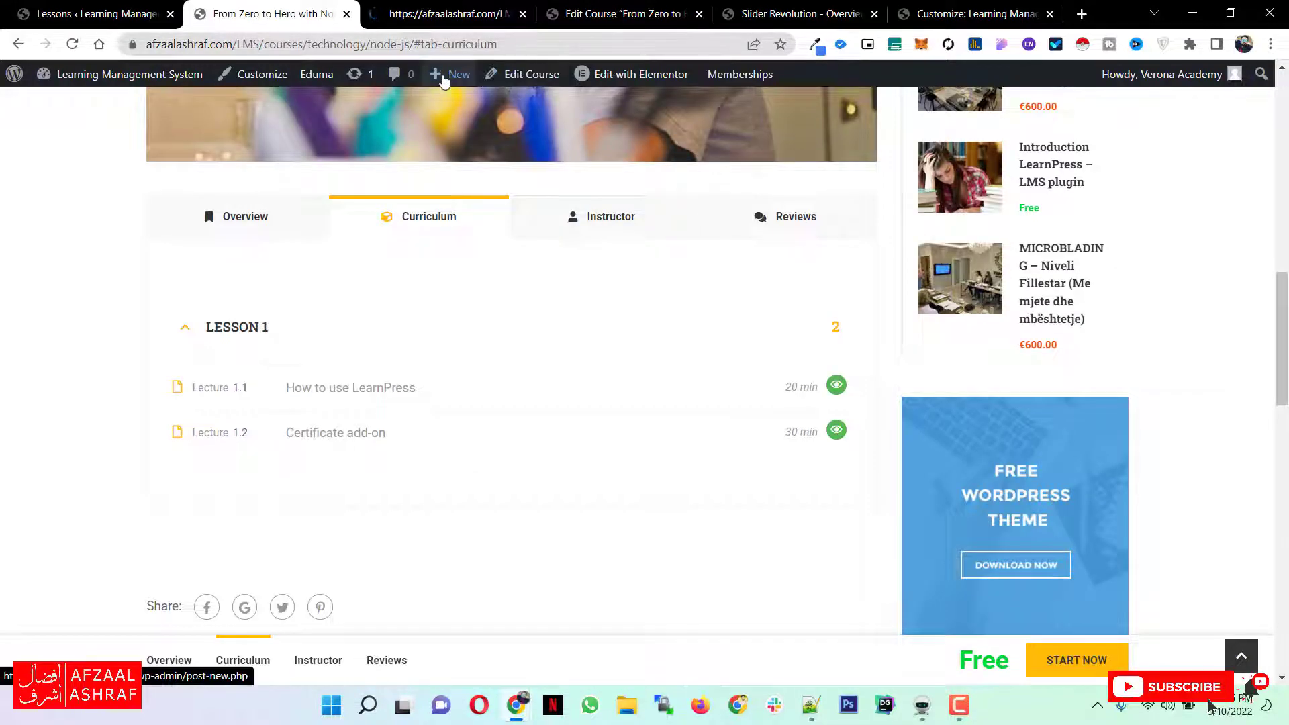
{"action": "left_click", "coordinate": [443, 79]}
{"action": "left_click", "coordinate": [459, 502]}
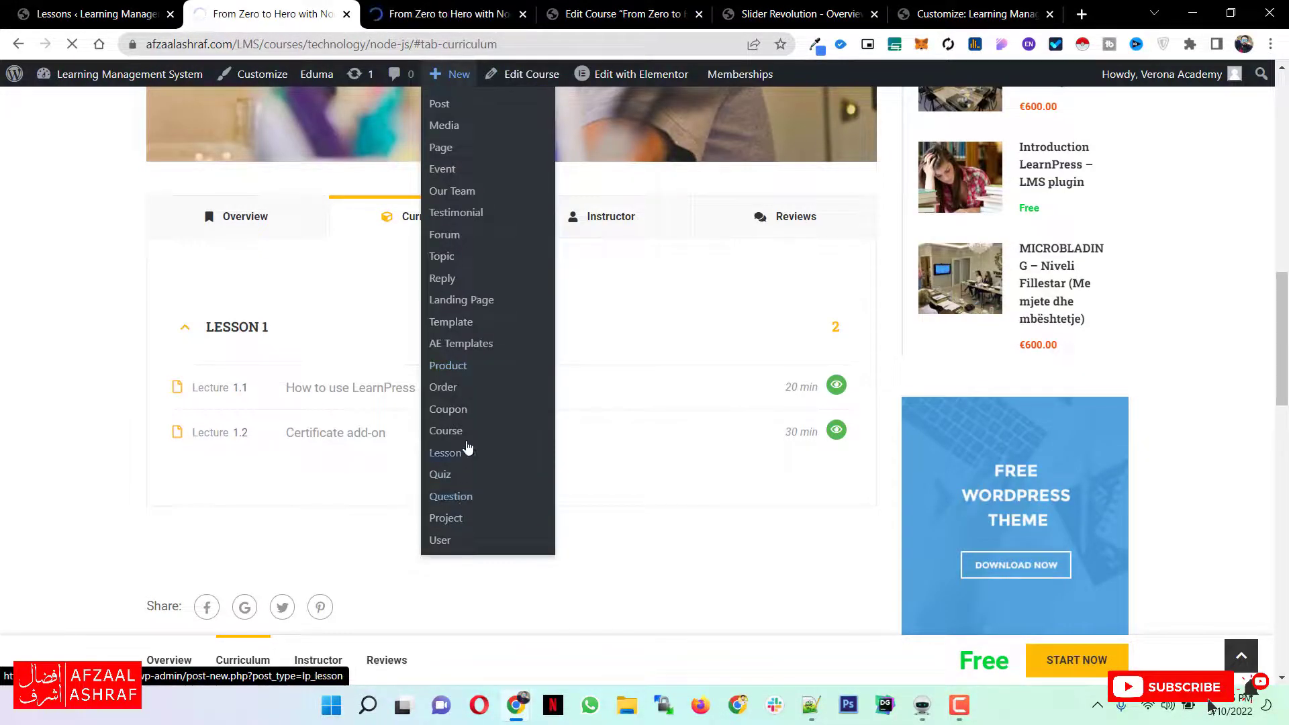
{"action": "left_click", "coordinate": [18, 44]}
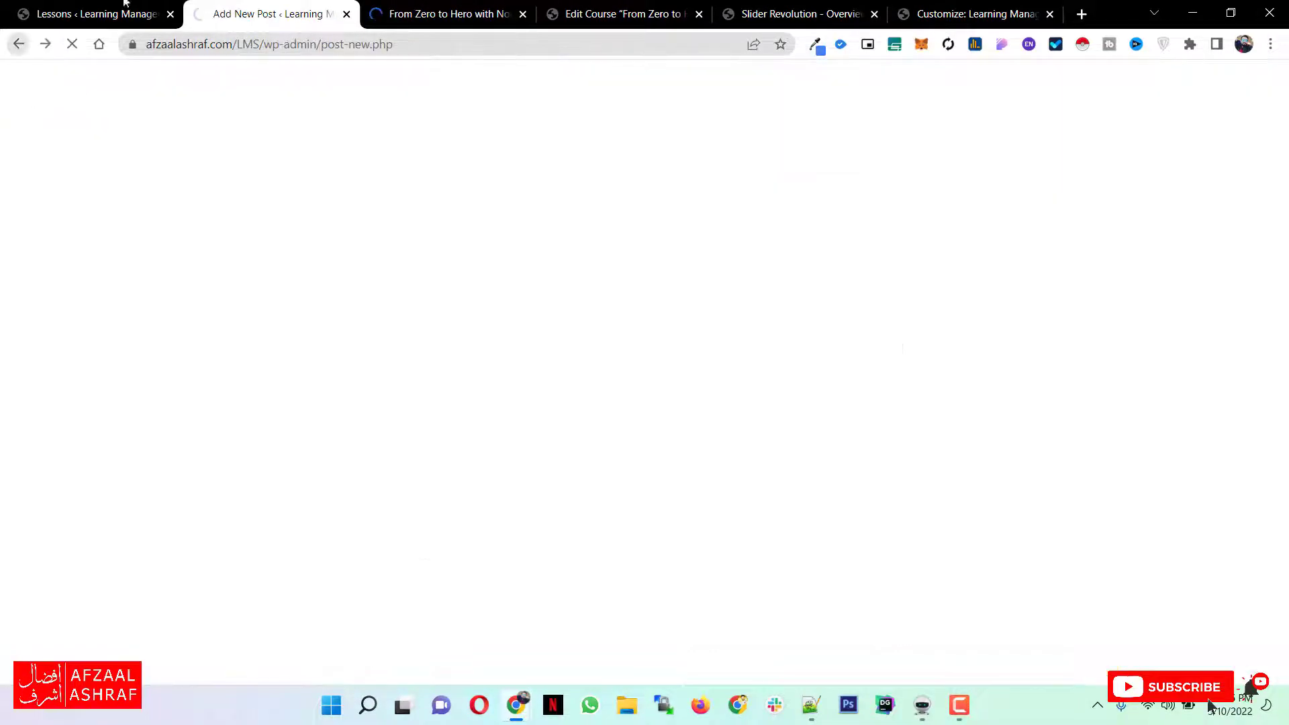
View the live How to use LearnPress lesson page and reopen lecture 1.1 from its curriculum list.
{"action": "left_click", "coordinate": [398, 11]}
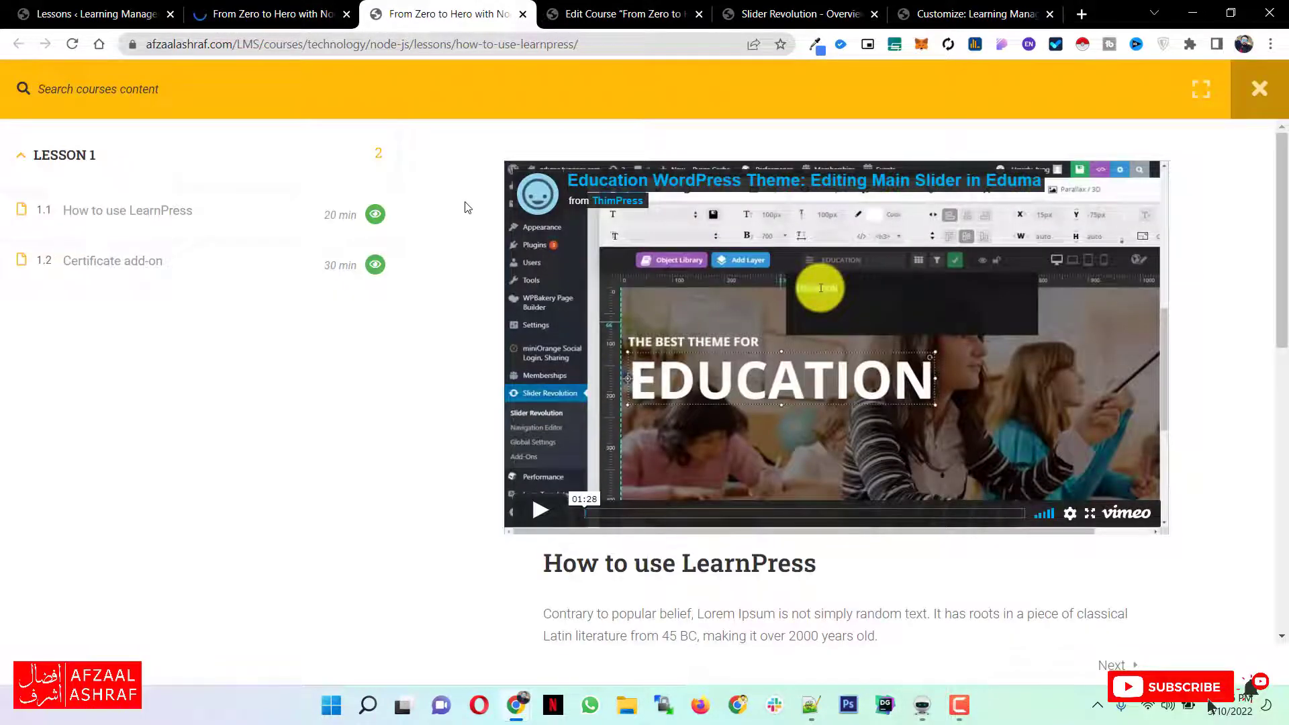
{"action": "left_click", "coordinate": [374, 215]}
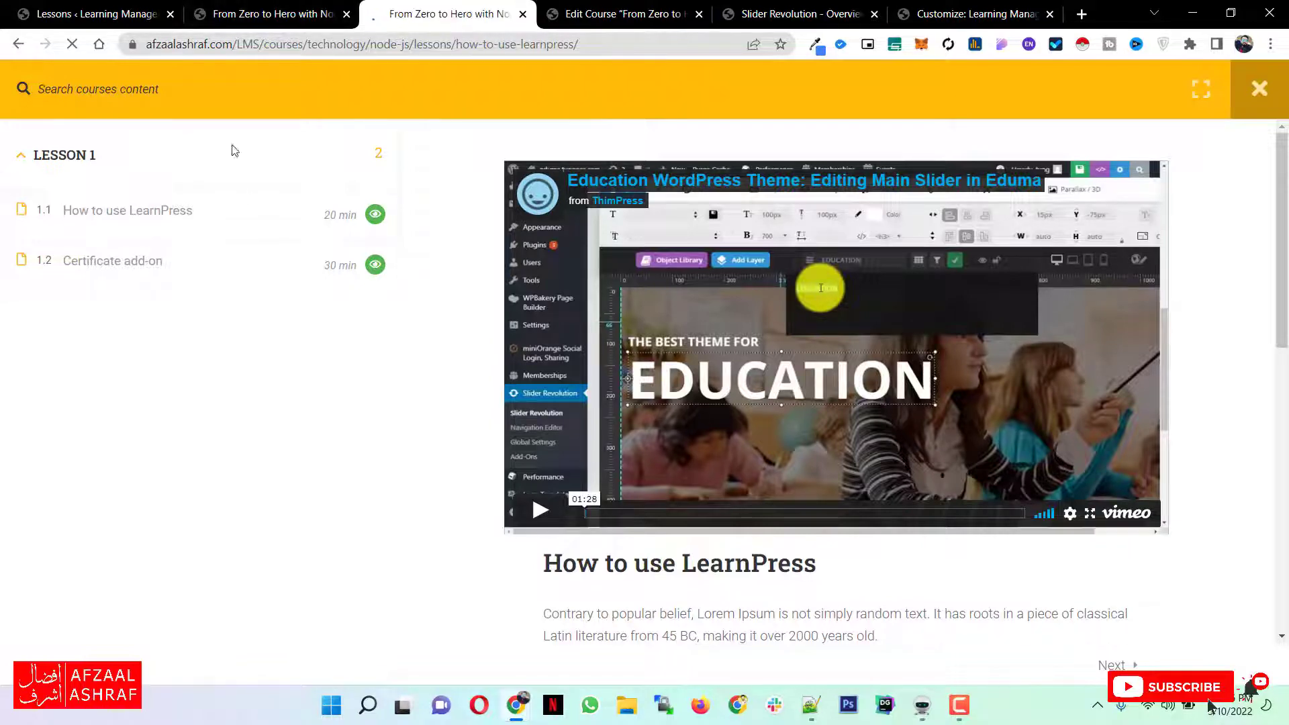
Return to the admin lessons list and search it for "learnpress".
{"action": "left_click", "coordinate": [97, 13]}
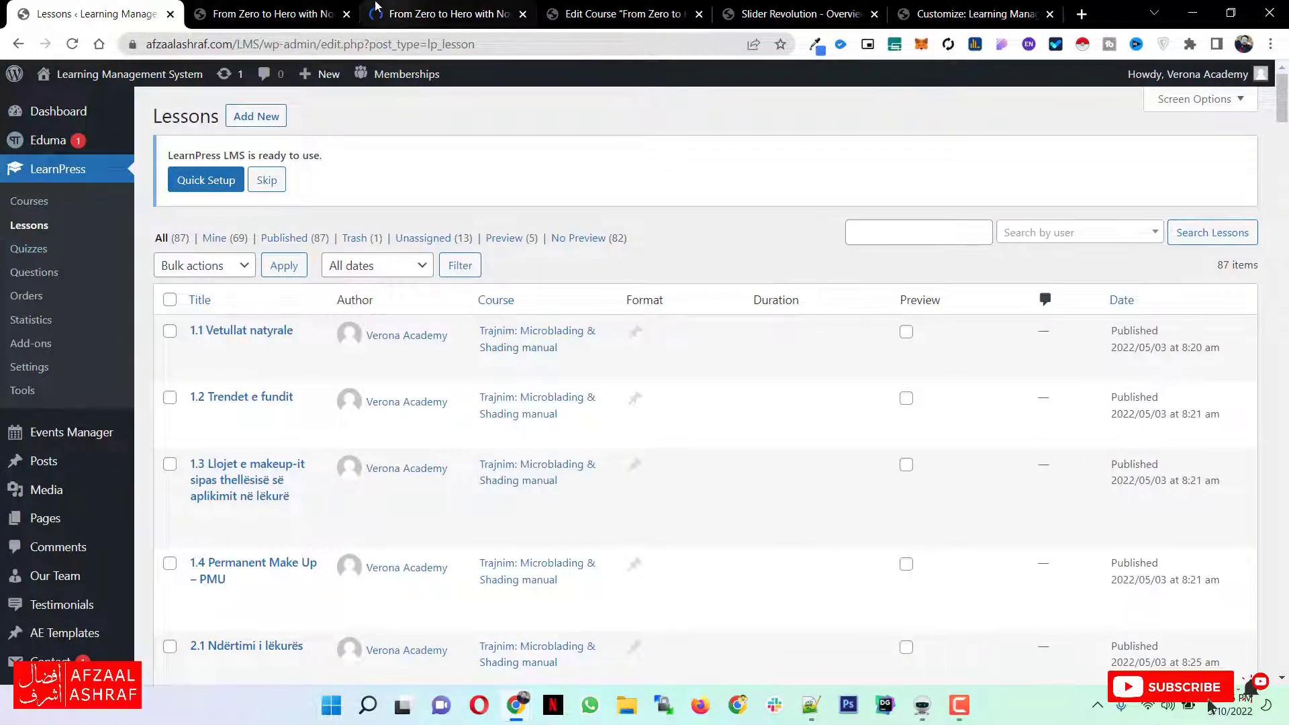
{"action": "left_click", "coordinate": [268, 14]}
{"action": "left_click", "coordinate": [403, 221]}
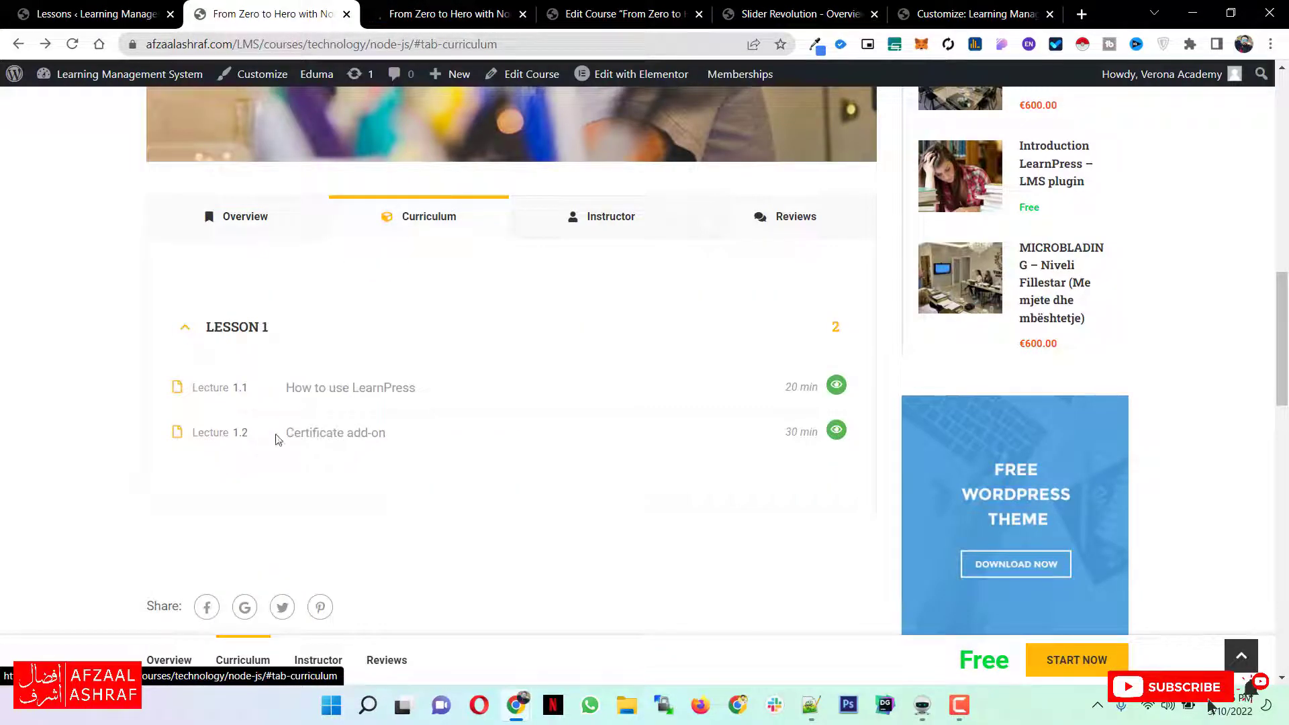
{"action": "left_click", "coordinate": [44, 6]}
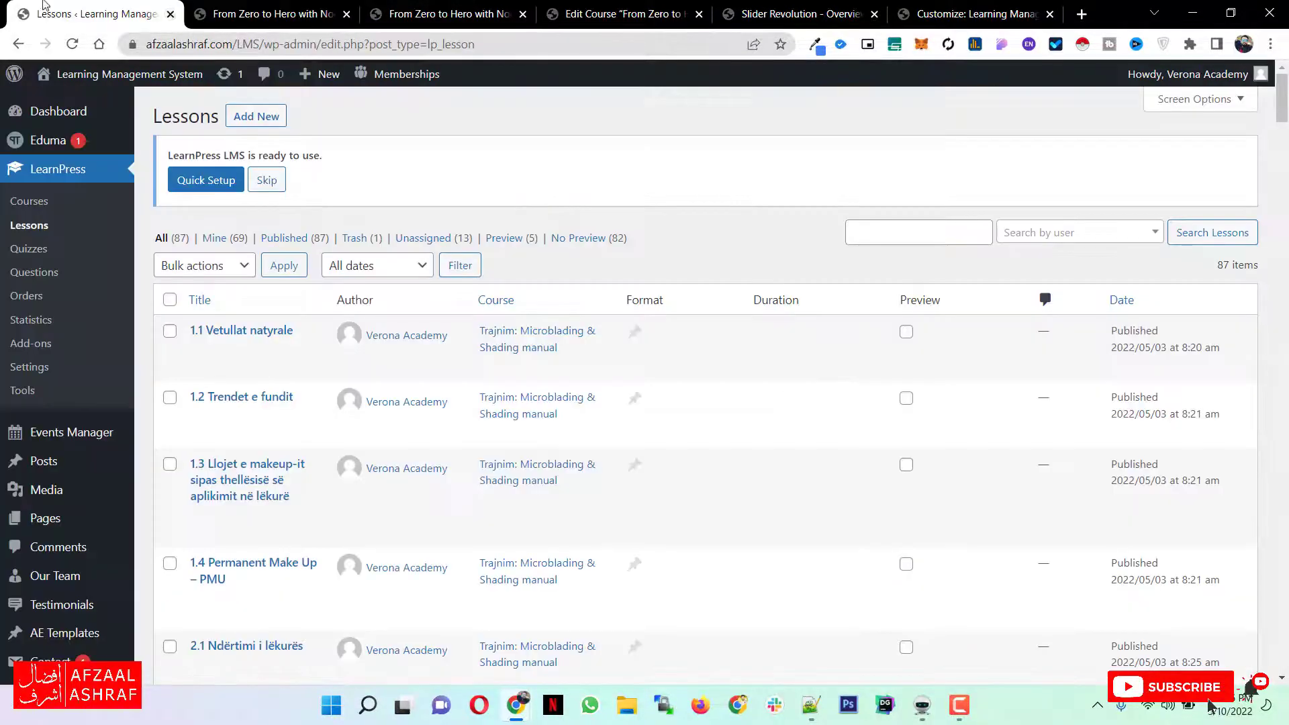
{"action": "left_click", "coordinate": [936, 238]}
{"action": "type", "text": "learnpress"}
{"action": "key", "text": "Return"}
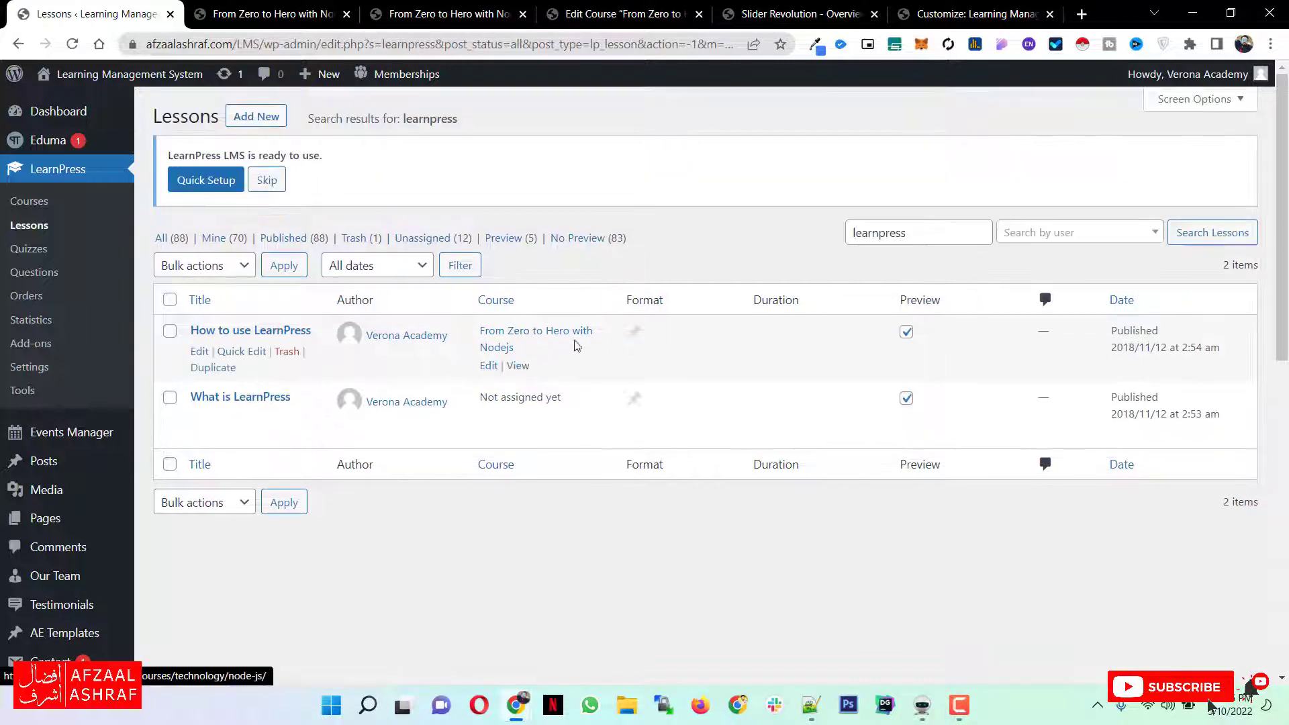
Open the "How to use LearnPress" lesson for editing in a new browser tab and review its content and settings.
{"action": "right_click", "coordinate": [199, 351]}
{"action": "left_click", "coordinate": [235, 363]}
{"action": "left_click", "coordinate": [241, 5]}
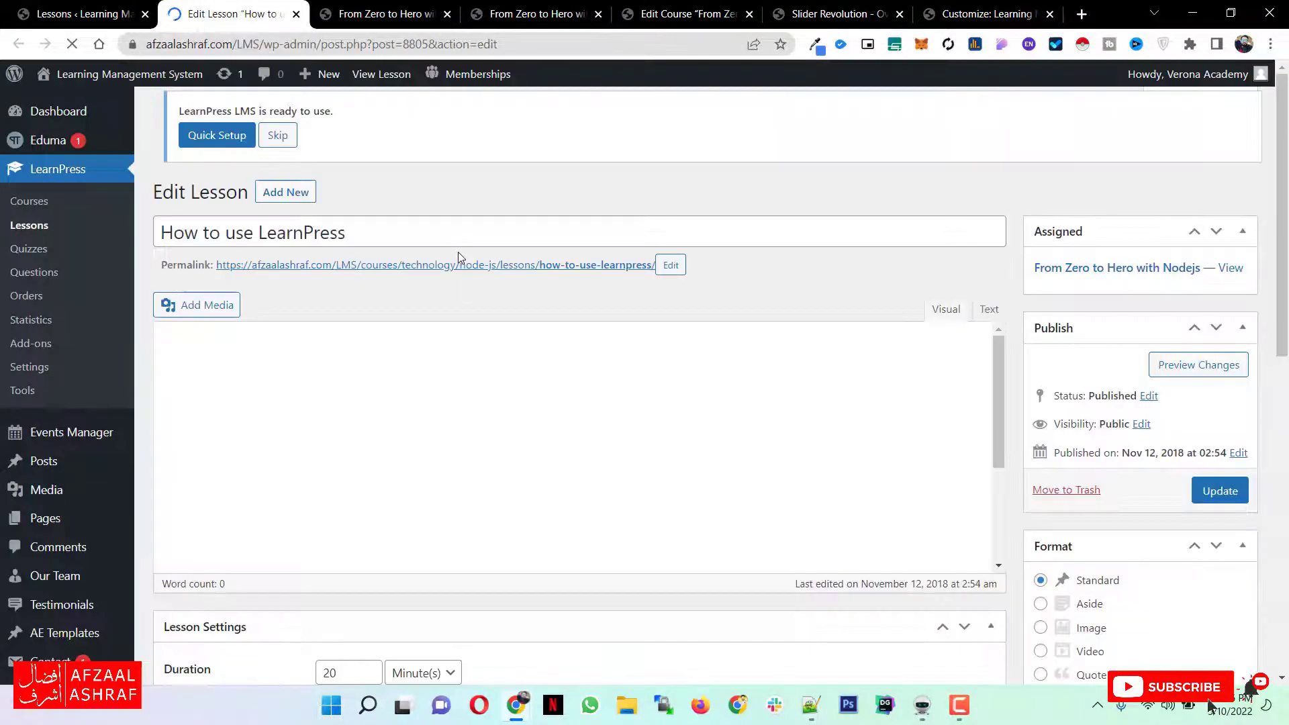
{"action": "scroll", "coordinate": [474, 258], "scroll_direction": "down", "scroll_amount": 4}
{"action": "scroll", "coordinate": [476, 258], "scroll_direction": "up", "scroll_amount": 3}
{"action": "scroll", "coordinate": [476, 254], "scroll_direction": "down", "scroll_amount": 3}
{"action": "scroll", "coordinate": [476, 255], "scroll_direction": "down", "scroll_amount": 10}
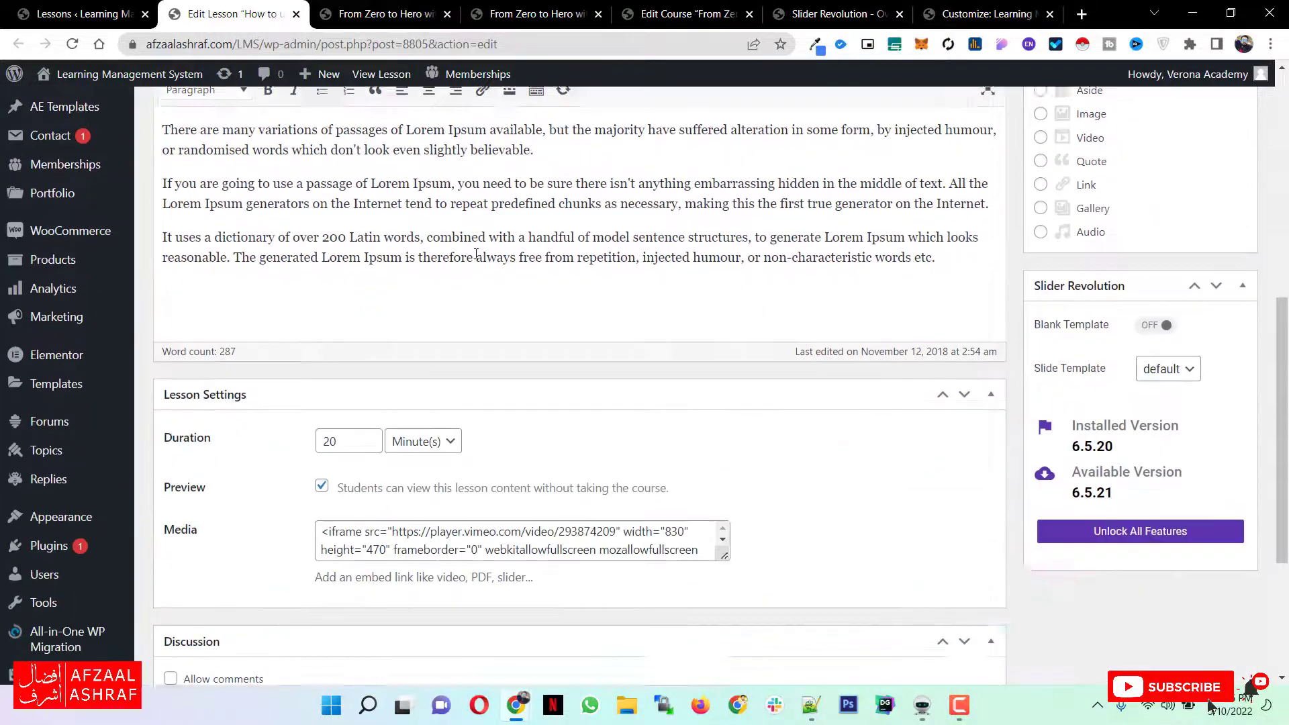
{"action": "scroll", "coordinate": [475, 259], "scroll_direction": "up", "scroll_amount": 12}
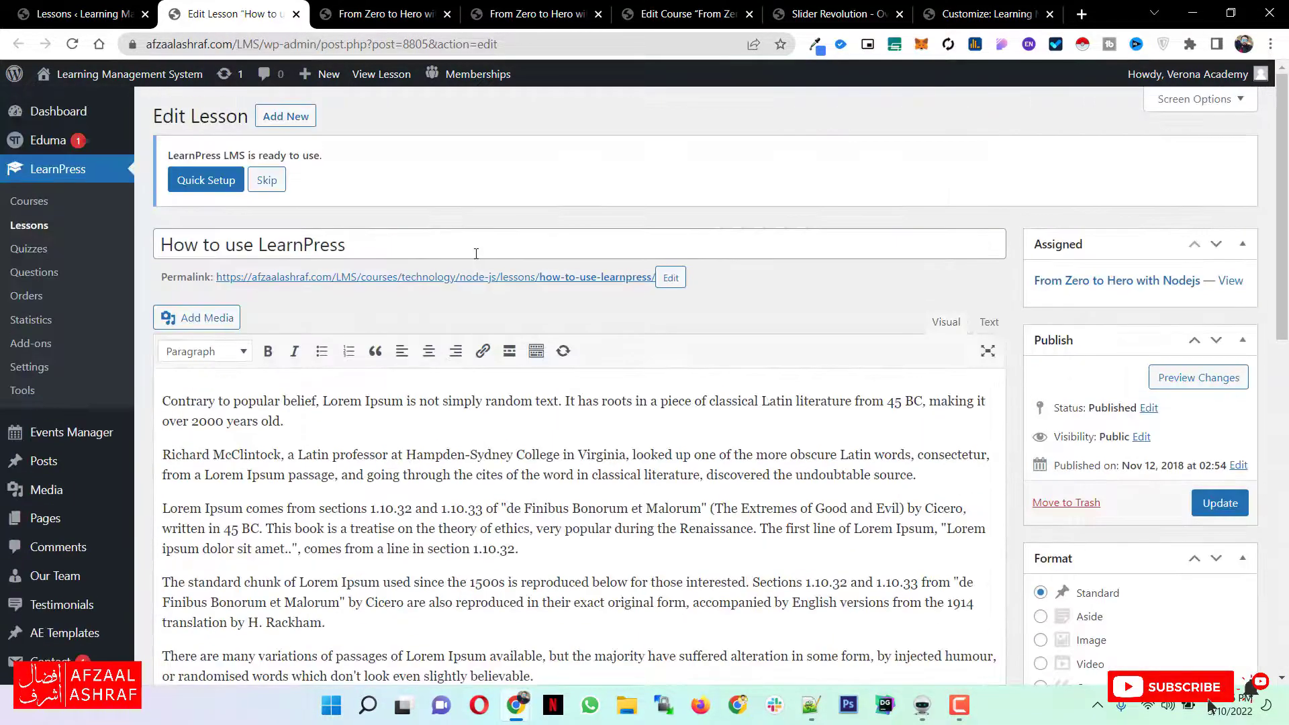
Set the lesson's duration to 22 minutes and allow comments on it.
{"action": "left_click", "coordinate": [383, 13]}
{"action": "left_click", "coordinate": [221, 13]}
{"action": "scroll", "coordinate": [355, 403], "scroll_direction": "down", "scroll_amount": 2}
{"action": "scroll", "coordinate": [356, 403], "scroll_direction": "up", "scroll_amount": 2}
{"action": "scroll", "coordinate": [355, 403], "scroll_direction": "down", "scroll_amount": 2}
{"action": "scroll", "coordinate": [356, 403], "scroll_direction": "down", "scroll_amount": 8}
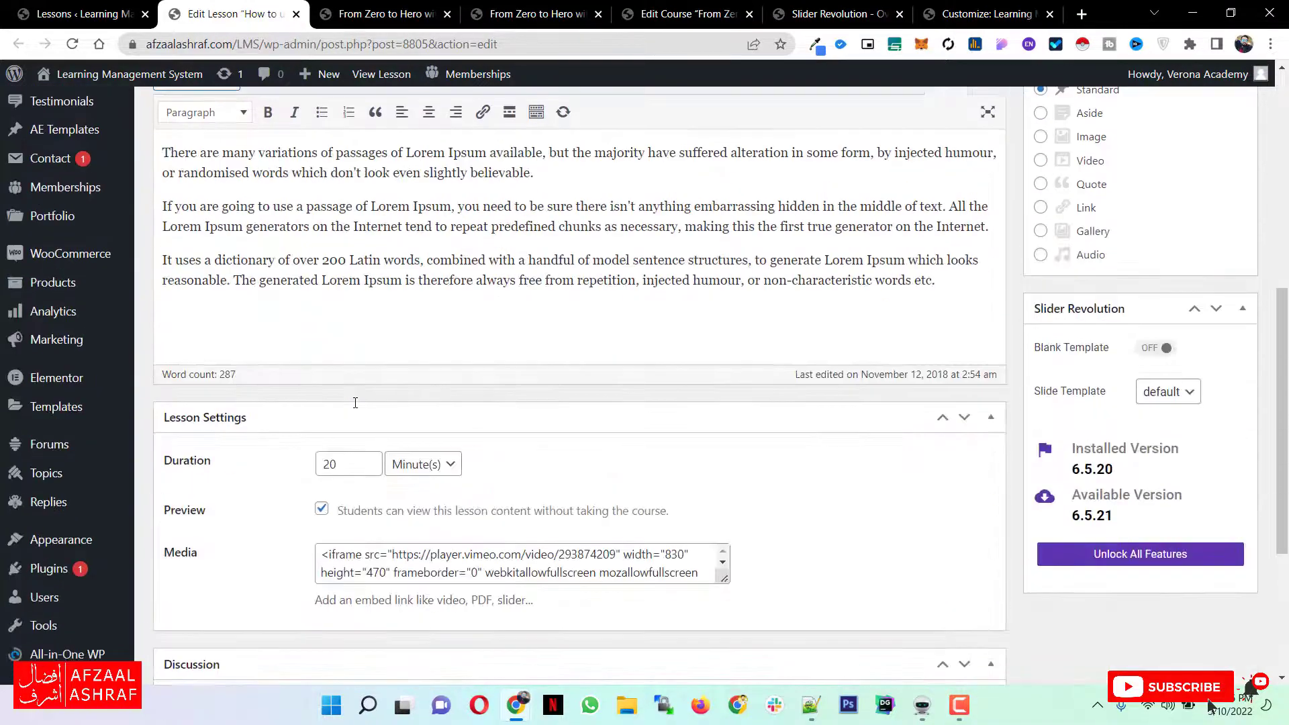
{"action": "left_click", "coordinate": [332, 213]}
{"action": "left_click", "coordinate": [368, 207]}
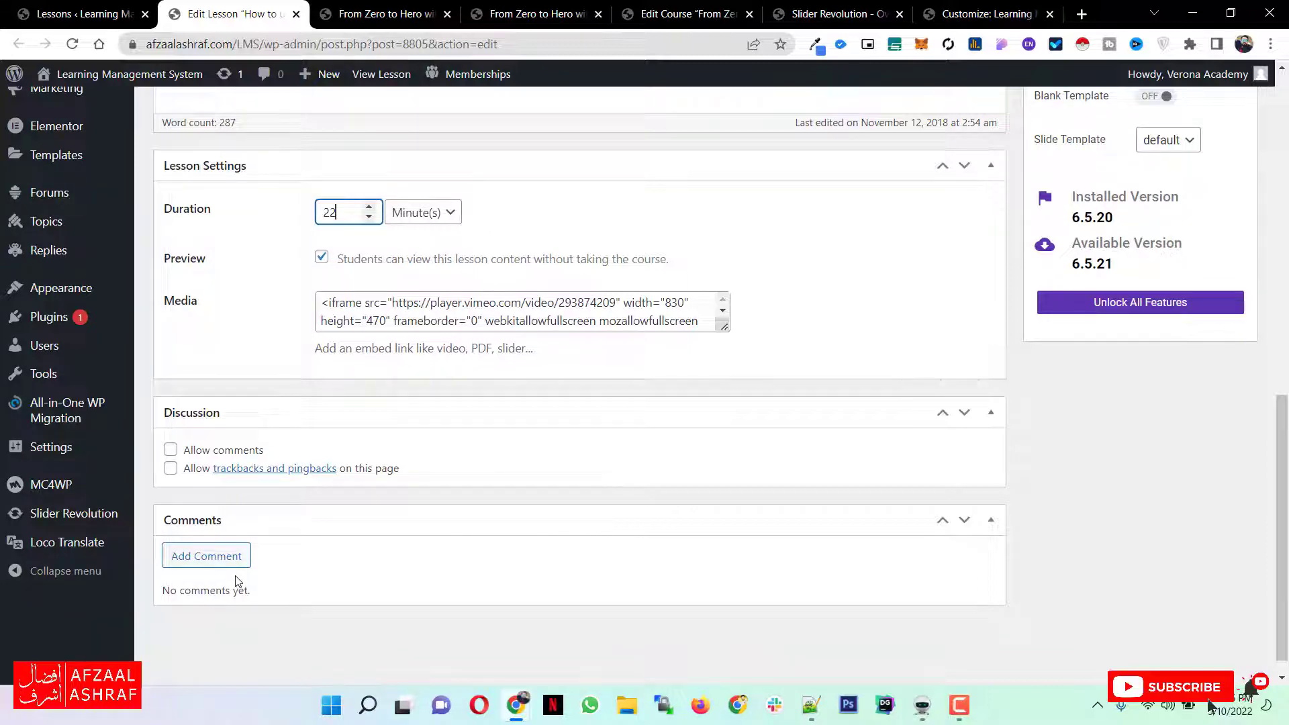
{"action": "left_click", "coordinate": [224, 448]}
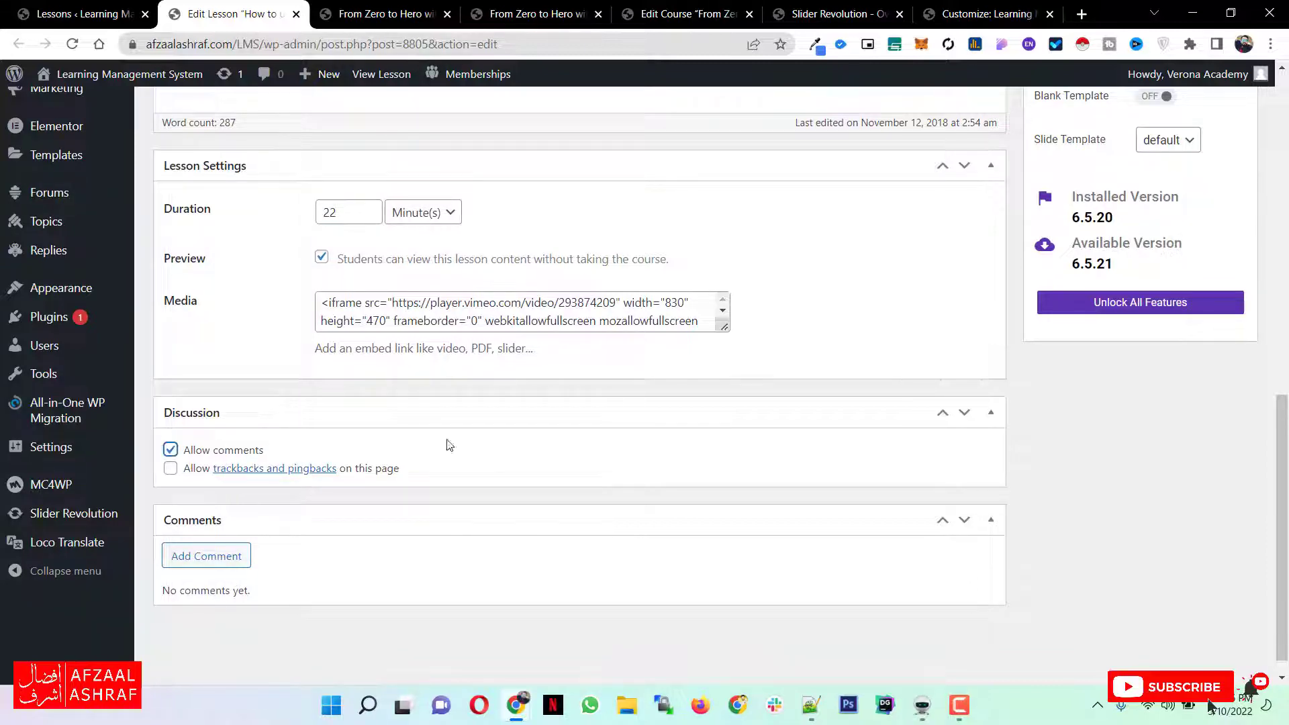
Delete the paragraph beginning "Richard McClintock" from the lesson content and update the lesson.
{"action": "scroll", "coordinate": [679, 473], "scroll_direction": "up", "scroll_amount": 5}
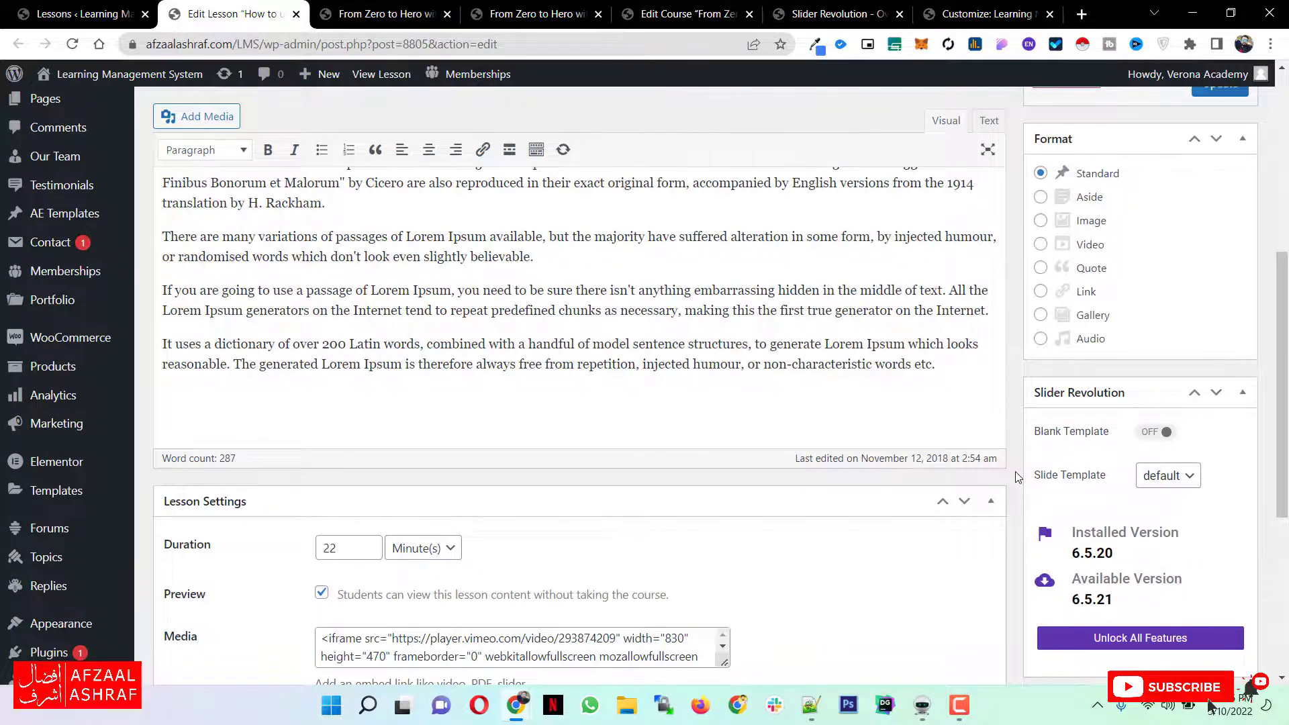
{"action": "scroll", "coordinate": [1022, 476], "scroll_direction": "up", "scroll_amount": 5}
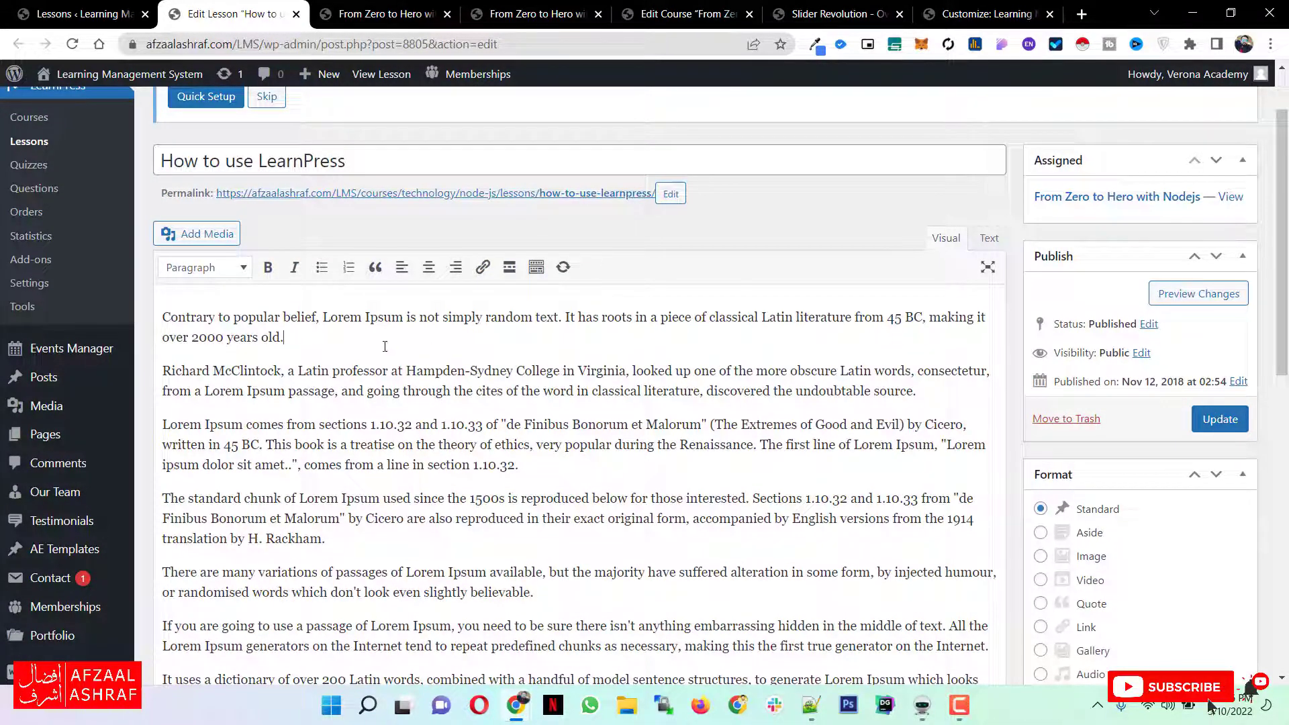
{"action": "left_click_drag", "start_coordinate": [881, 401], "coordinate": [67, 373]}
{"action": "key", "text": "BackSpace"}
{"action": "left_click", "coordinate": [1219, 419]}
{"action": "scroll", "coordinate": [894, 247], "scroll_direction": "up", "scroll_amount": 1}
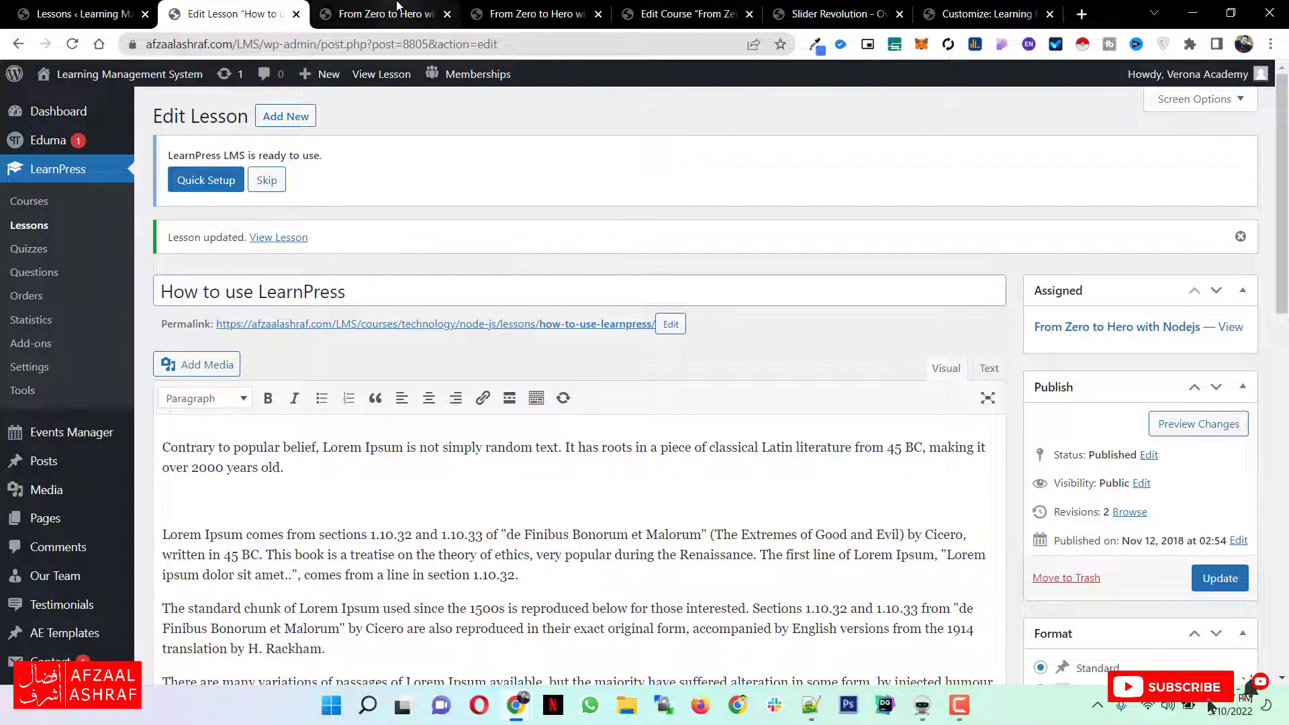
Add a curriculum section named "Lesson 2" to the "From Zero to Hero with Nodejs" course and update the course.
{"action": "left_click", "coordinate": [400, 10]}
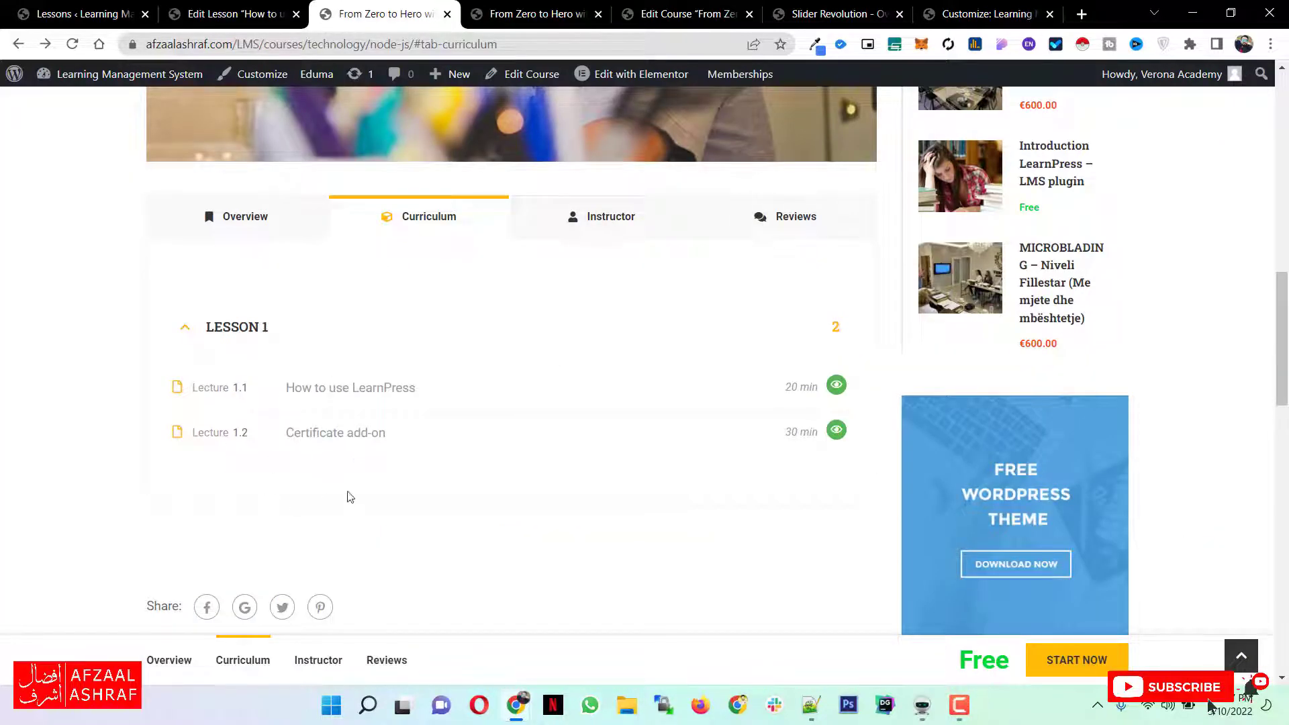
{"action": "left_click", "coordinate": [494, 11]}
{"action": "left_click", "coordinate": [416, 10]}
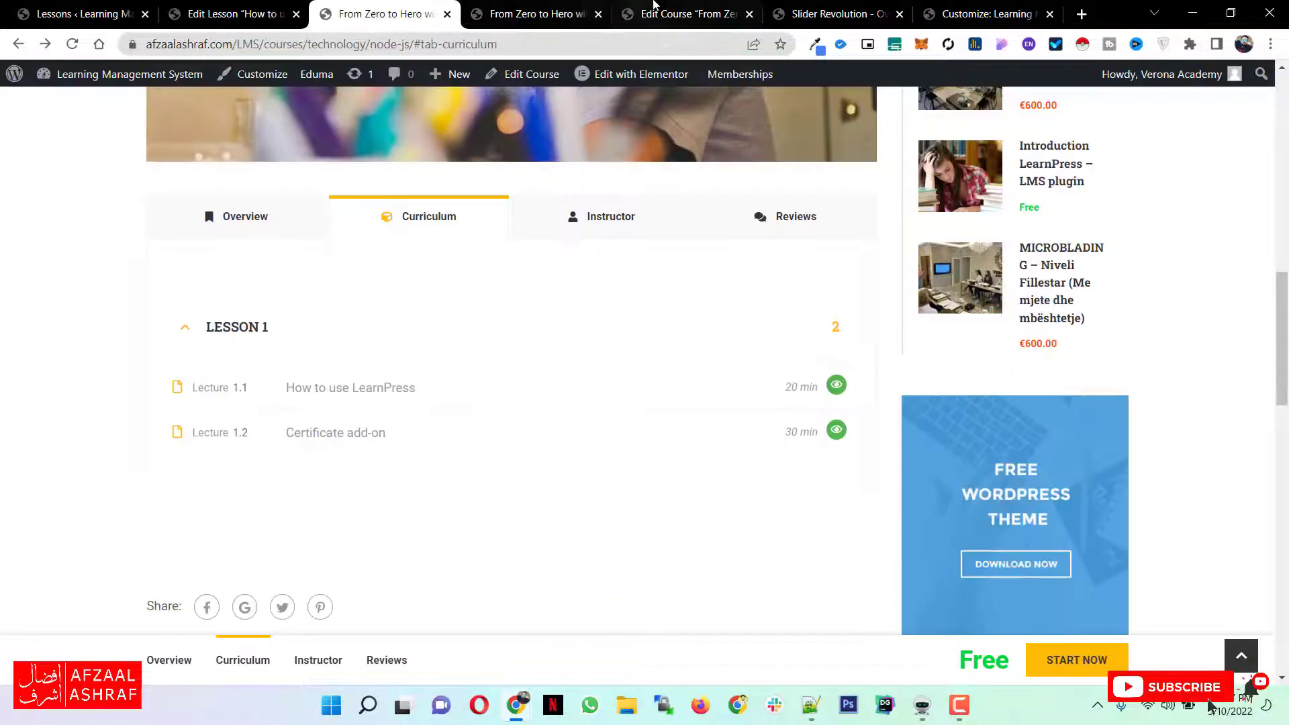
{"action": "left_click", "coordinate": [643, 8]}
{"action": "scroll", "coordinate": [335, 342], "scroll_direction": "down", "scroll_amount": 12}
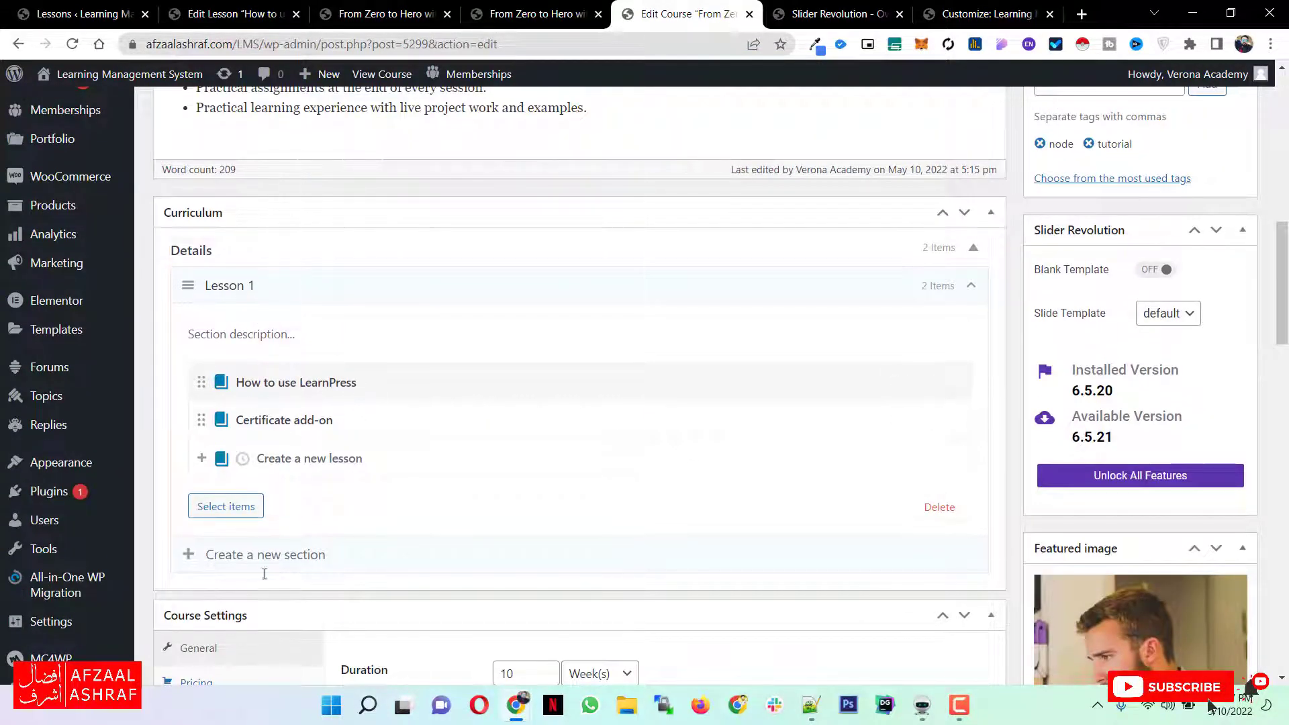
{"action": "left_click", "coordinate": [283, 561]}
{"action": "type", "text": "Lesson 2"}
{"action": "key", "text": "Return"}
{"action": "scroll", "coordinate": [604, 426], "scroll_direction": "down", "scroll_amount": 3}
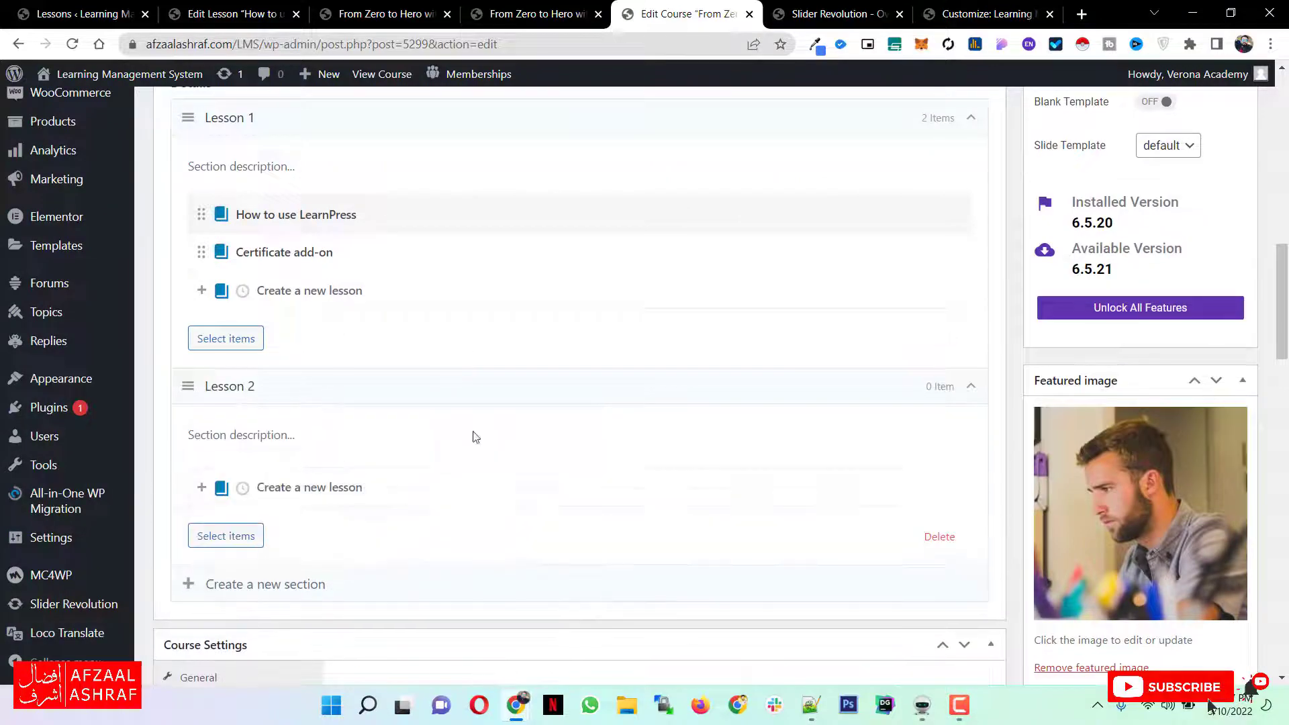
{"action": "scroll", "coordinate": [1034, 373], "scroll_direction": "up", "scroll_amount": 15}
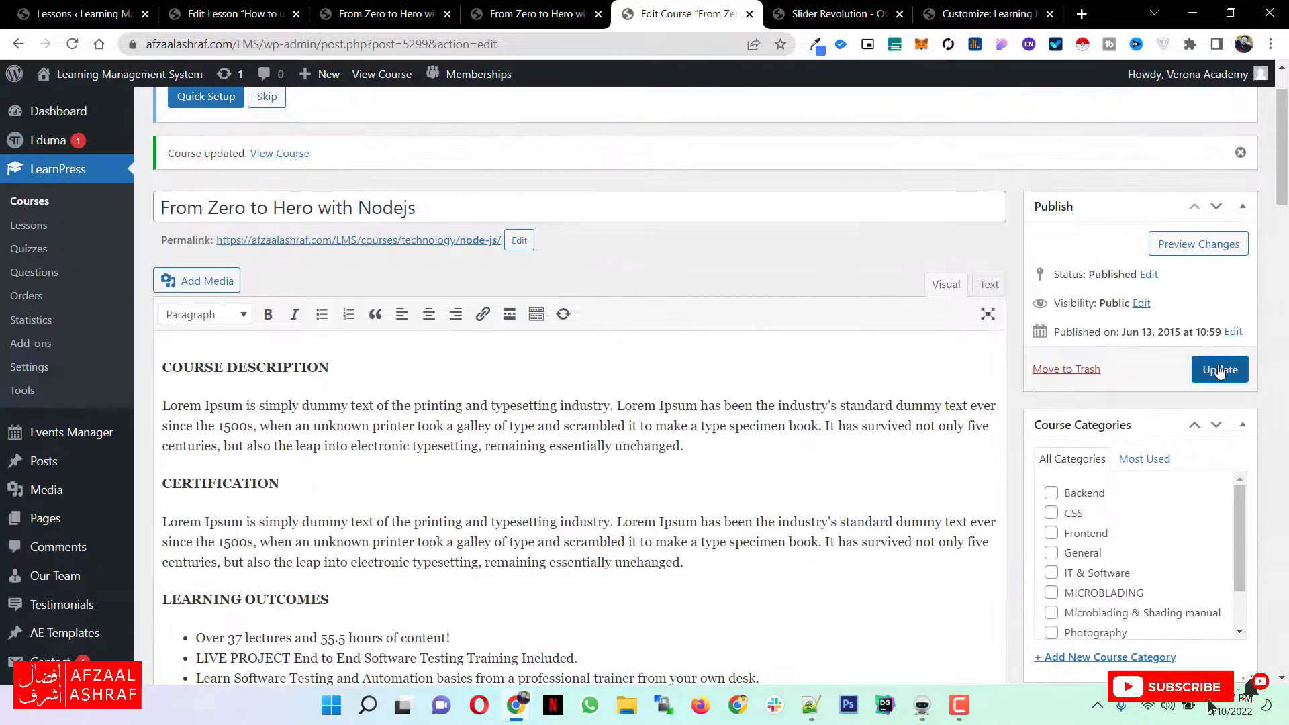
{"action": "left_click", "coordinate": [1220, 371]}
Reload the public course page and check the Lesson 1 and Lesson 2 sections in its curriculum.
{"action": "left_click", "coordinate": [263, 12]}
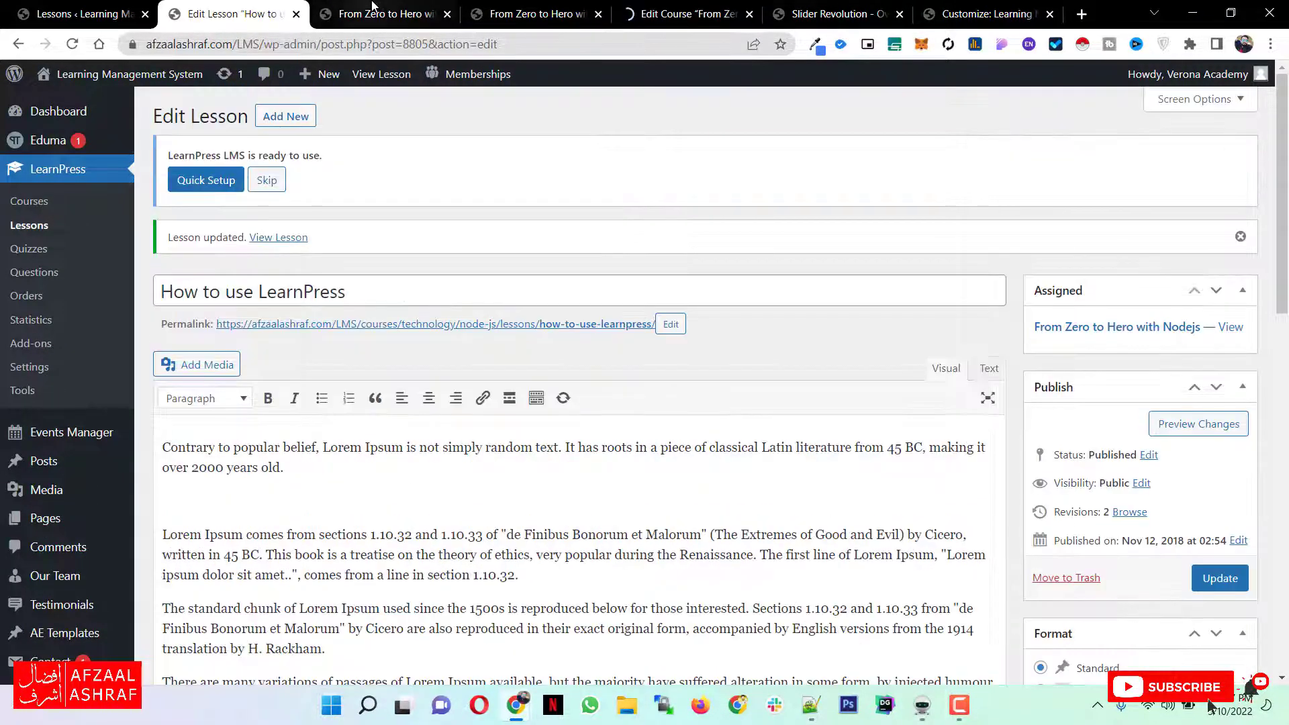
{"action": "left_click", "coordinate": [371, 9]}
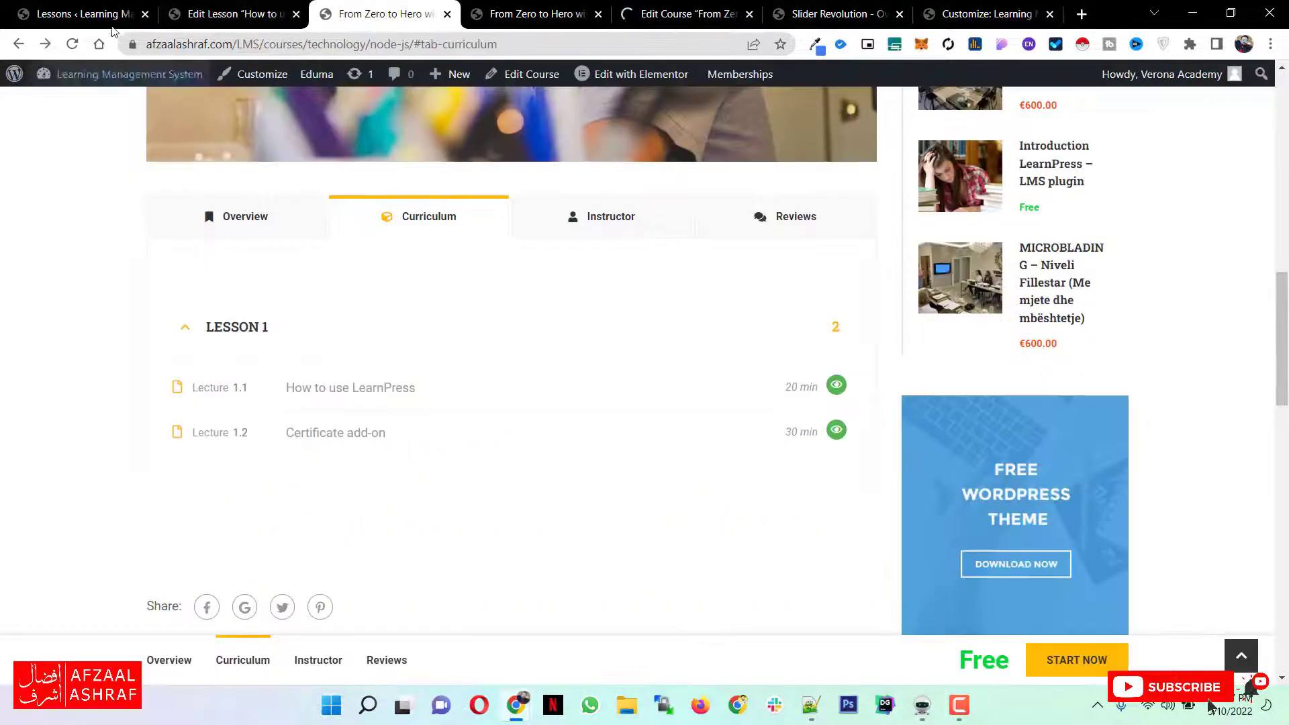
{"action": "left_click", "coordinate": [70, 46]}
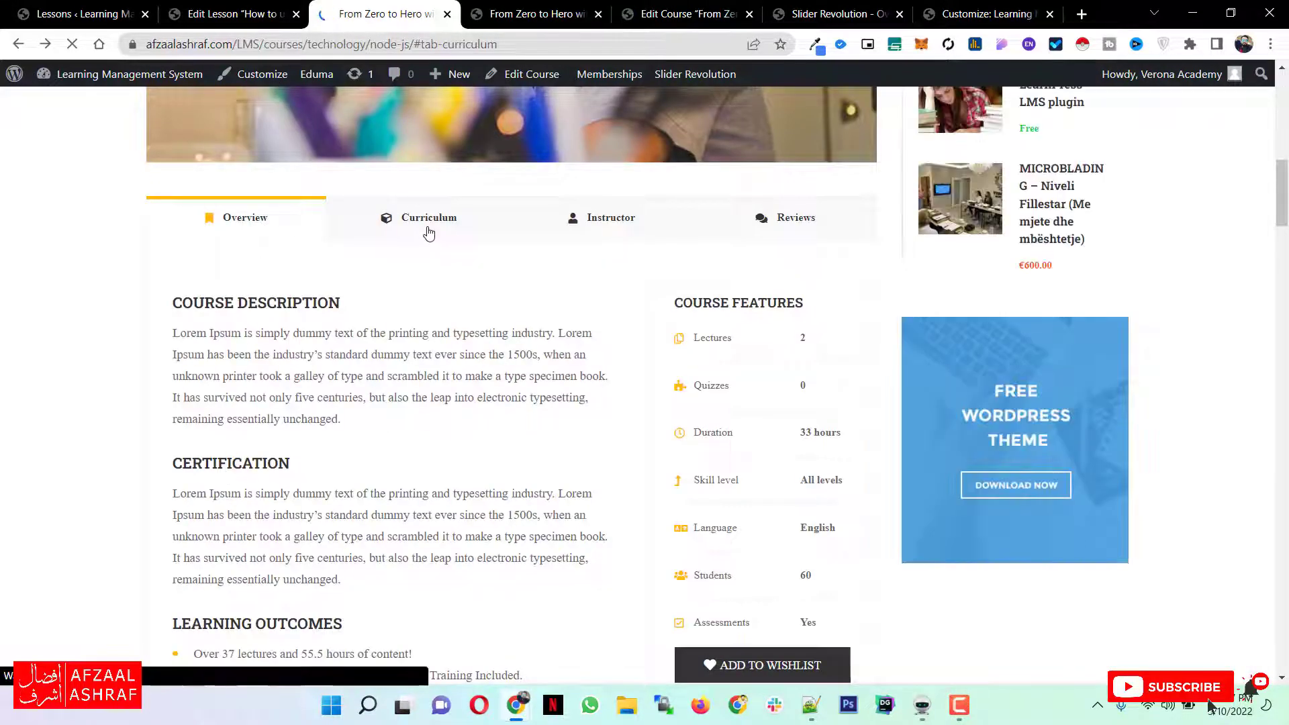
{"action": "left_click", "coordinate": [409, 214]}
{"action": "scroll", "coordinate": [149, 393], "scroll_direction": "down", "scroll_amount": 1}
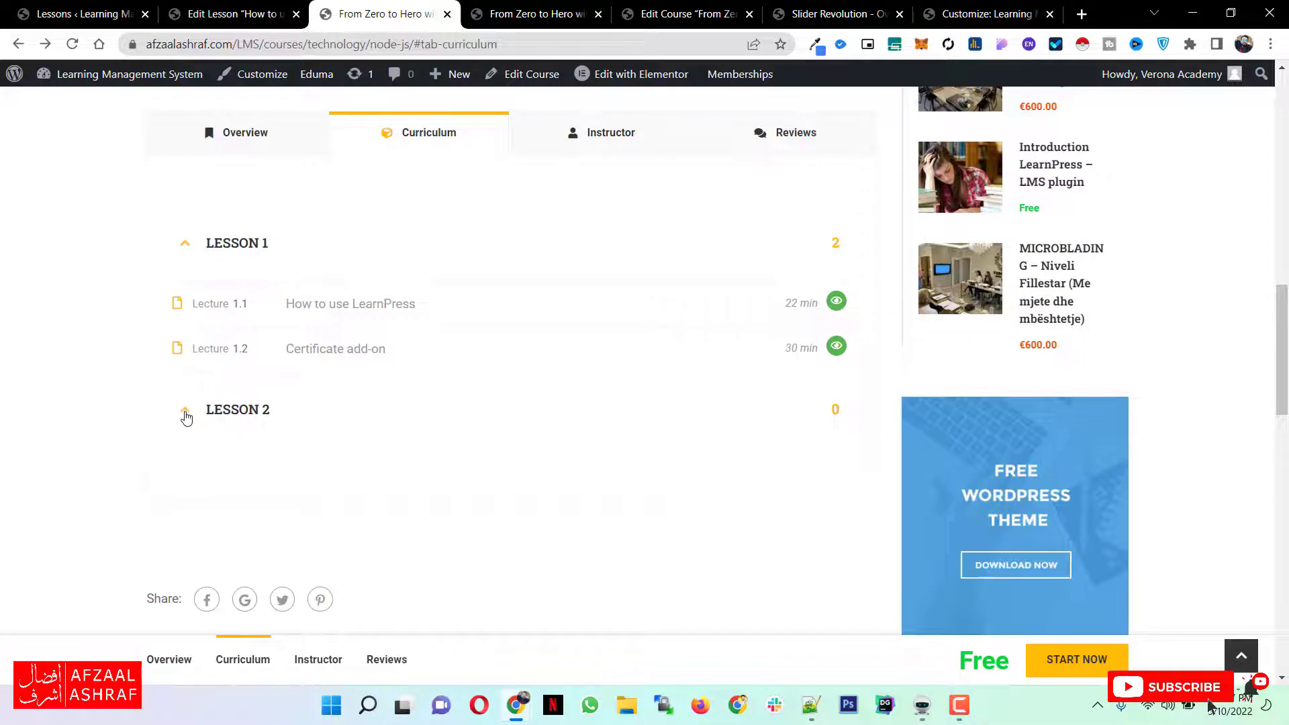
{"action": "left_click", "coordinate": [186, 415]}
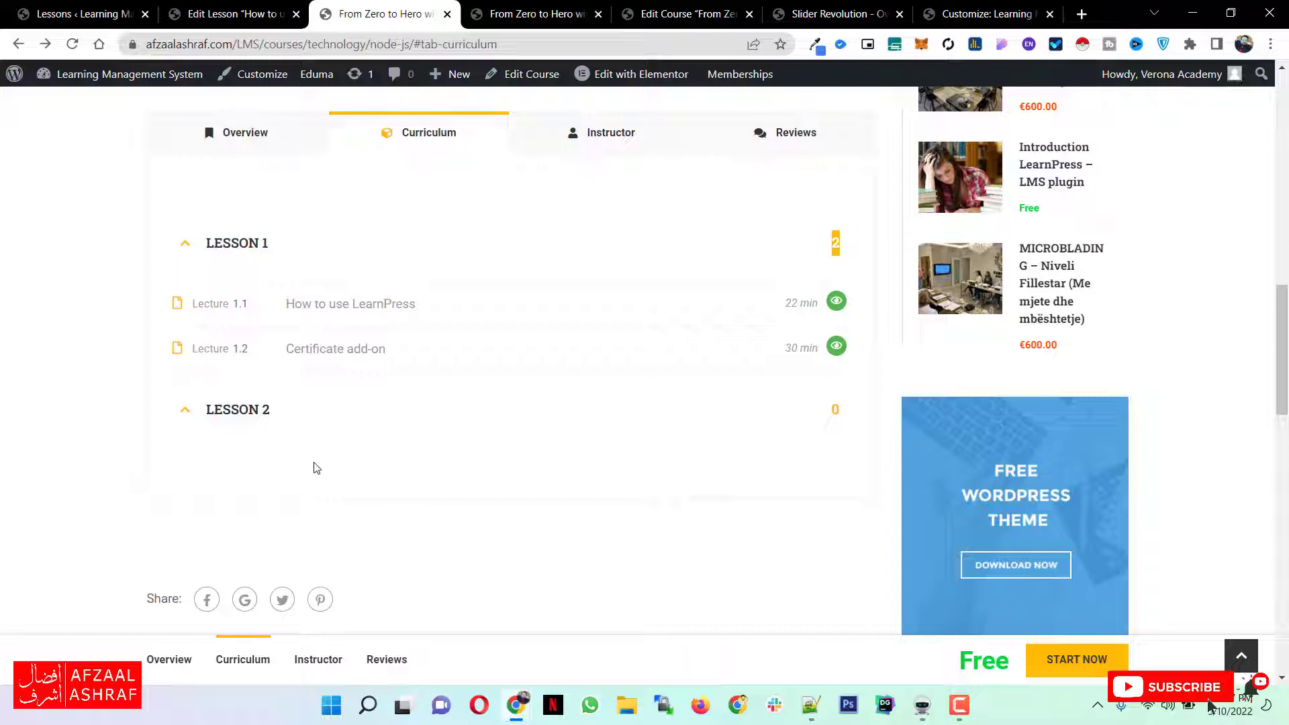
Add a new course category named "New" to the Nodejs course, with no parent category.
{"action": "left_click", "coordinate": [695, 13]}
{"action": "scroll", "coordinate": [773, 324], "scroll_direction": "down", "scroll_amount": 3}
{"action": "scroll", "coordinate": [774, 324], "scroll_direction": "up", "scroll_amount": 3}
{"action": "scroll", "coordinate": [773, 324], "scroll_direction": "down", "scroll_amount": 3}
{"action": "scroll", "coordinate": [1075, 366], "scroll_direction": "down", "scroll_amount": 2}
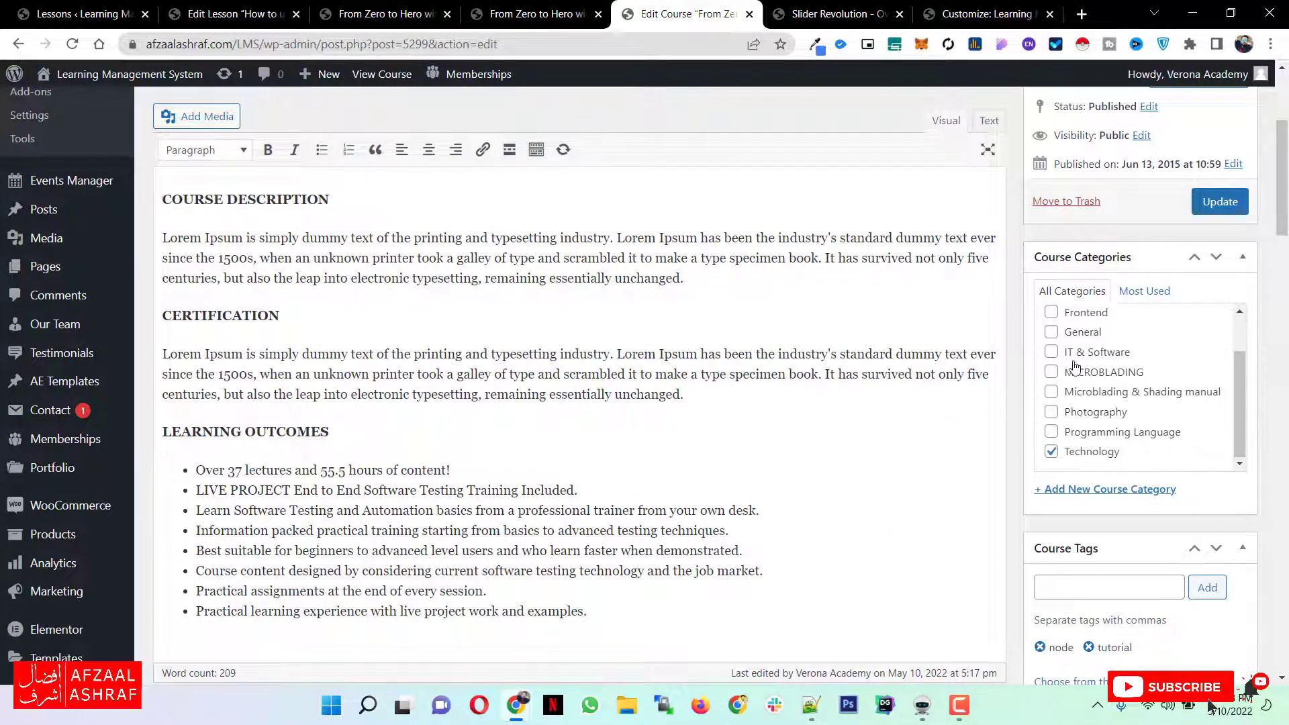
{"action": "scroll", "coordinate": [1073, 402], "scroll_direction": "up", "scroll_amount": 2}
{"action": "scroll", "coordinate": [1063, 396], "scroll_direction": "down", "scroll_amount": 2}
{"action": "scroll", "coordinate": [1073, 432], "scroll_direction": "up", "scroll_amount": 2}
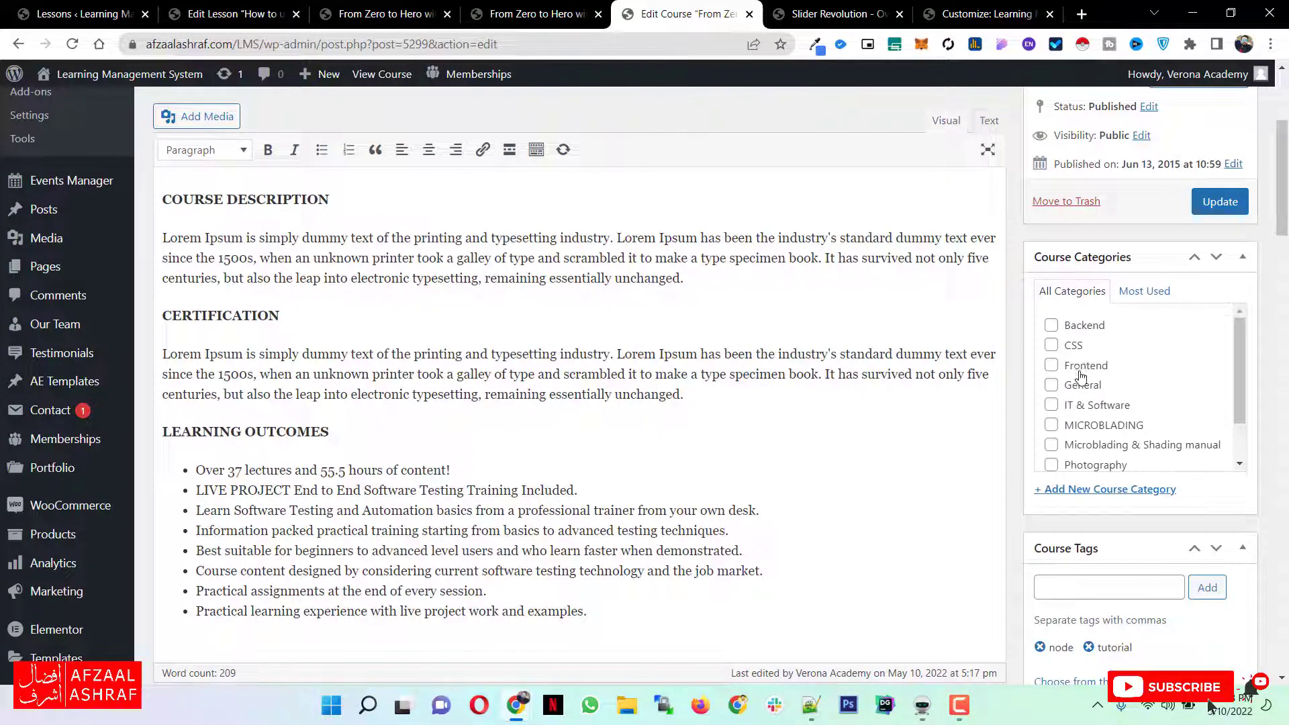
{"action": "scroll", "coordinate": [1077, 376], "scroll_direction": "down", "scroll_amount": 2}
{"action": "left_click", "coordinate": [1069, 489]}
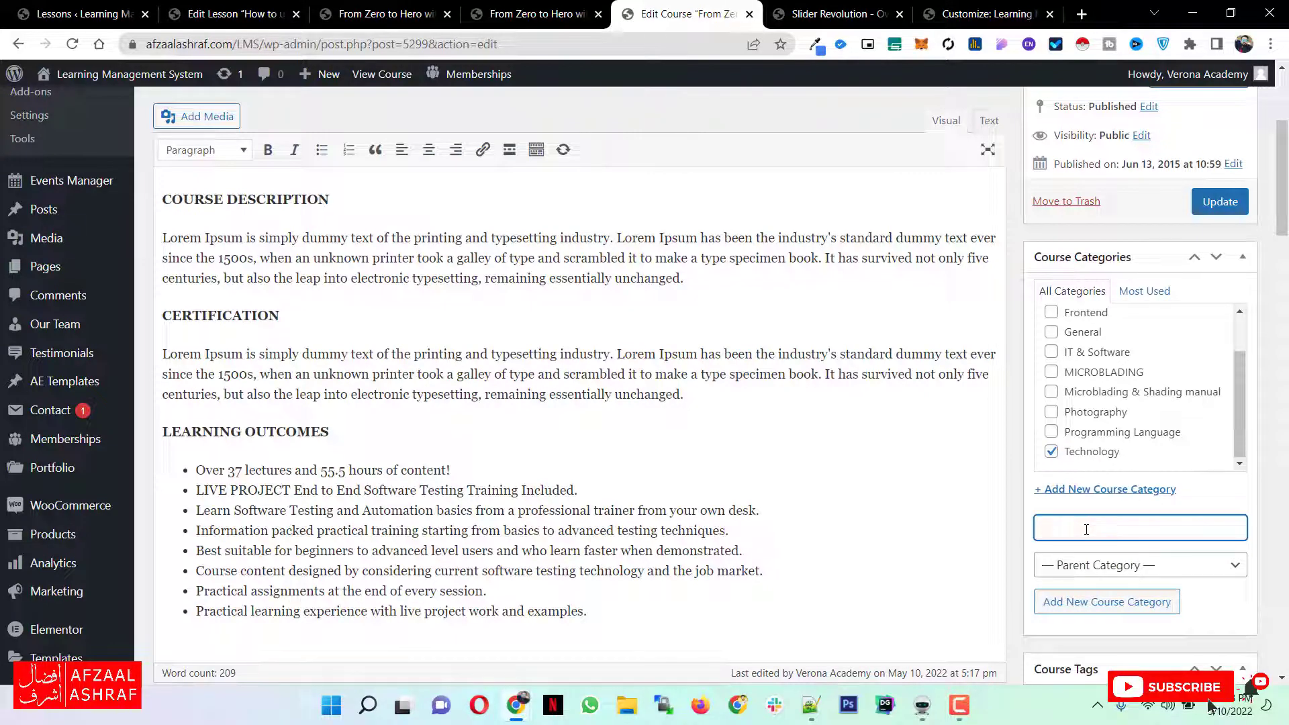
{"action": "left_click", "coordinate": [1087, 612]}
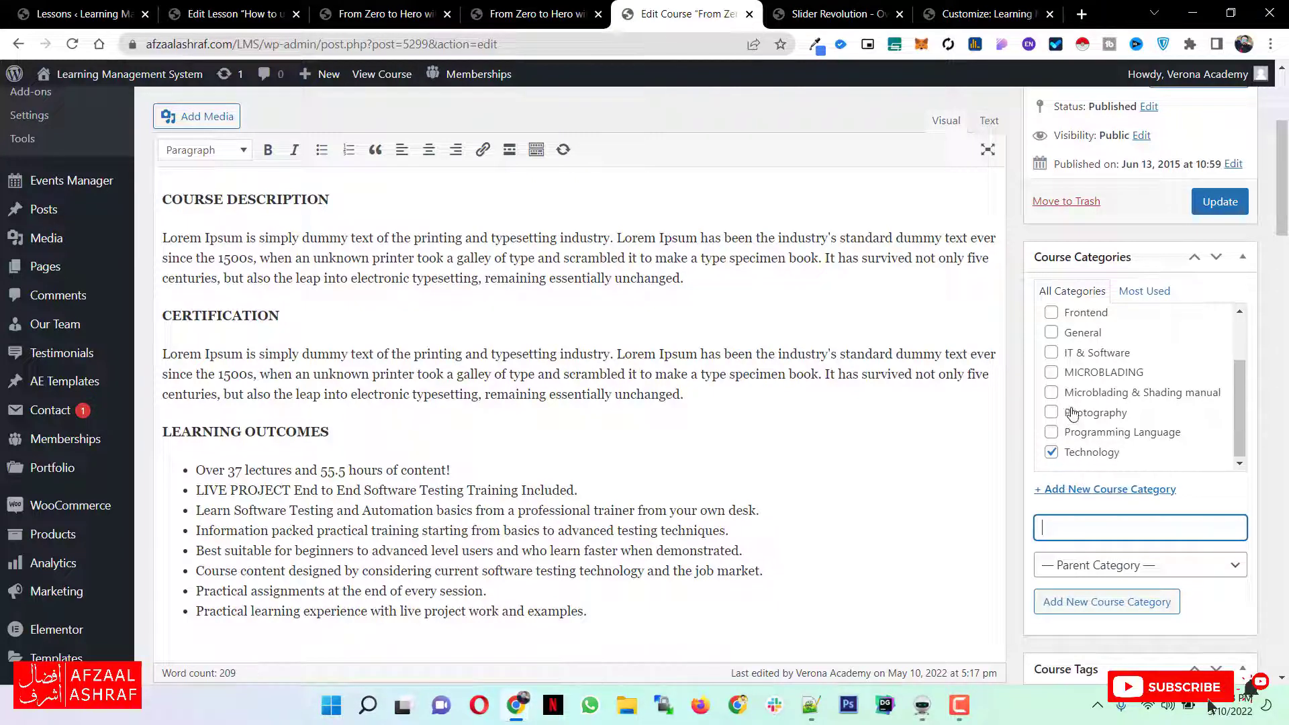
{"action": "scroll", "coordinate": [1074, 416], "scroll_direction": "up", "scroll_amount": 2}
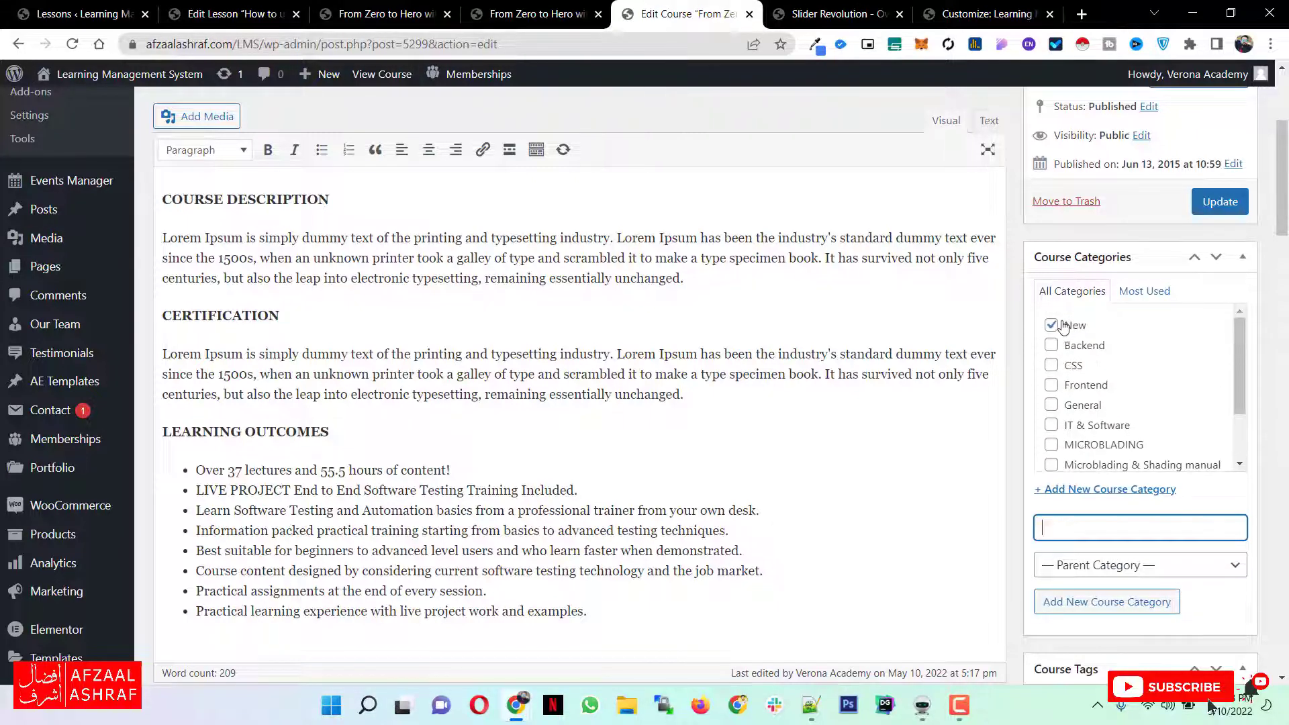
Add the tag "learnpress" to the course.
{"action": "scroll", "coordinate": [949, 413], "scroll_direction": "down", "scroll_amount": 10}
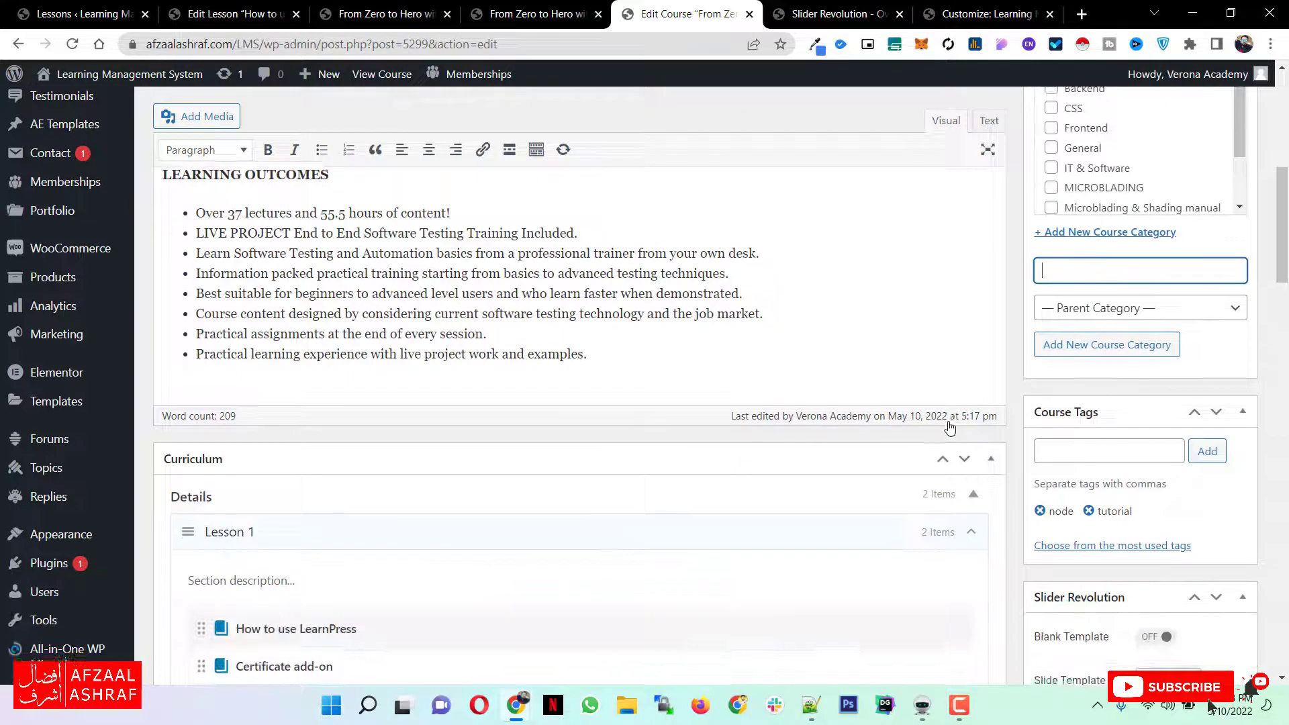
{"action": "scroll", "coordinate": [949, 428], "scroll_direction": "up", "scroll_amount": 6}
{"action": "left_click", "coordinate": [1090, 461]}
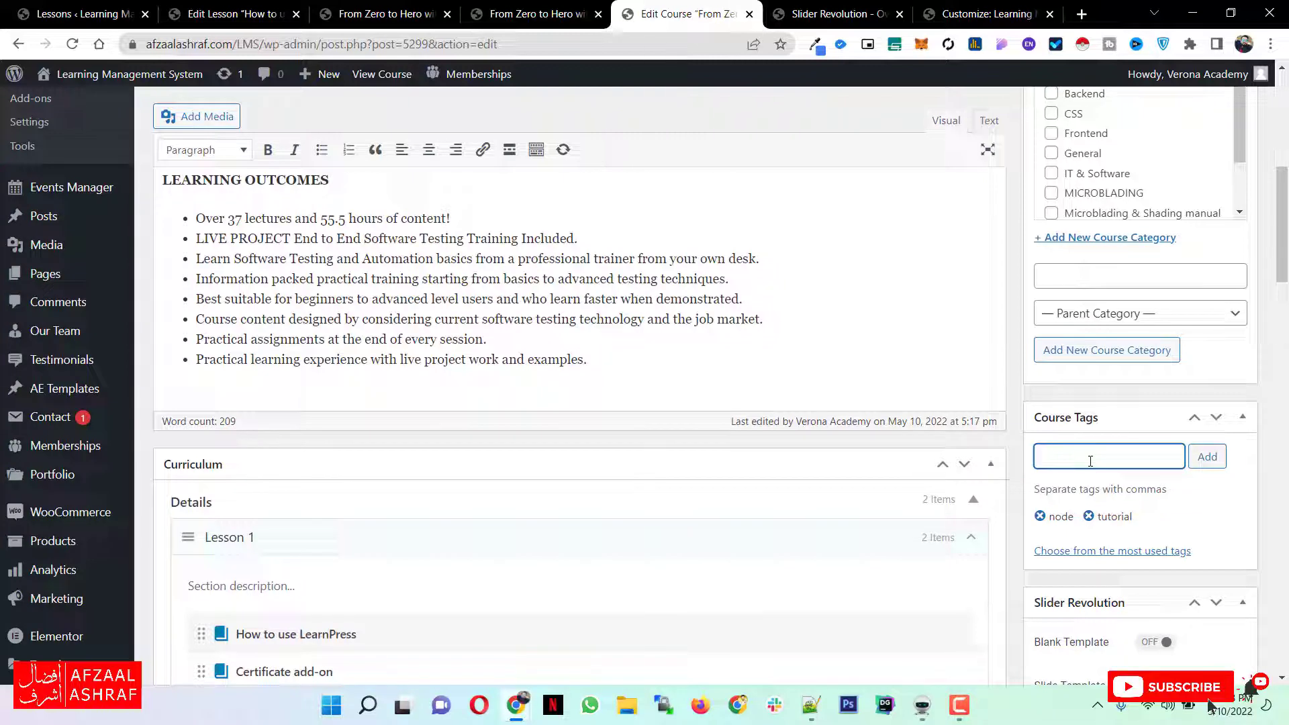
{"action": "type", "text": "learnpress"}
{"action": "key", "text": "Return"}
Set the media library image top-slider2.jpg as the course's featured image.
{"action": "scroll", "coordinate": [1155, 526], "scroll_direction": "down", "scroll_amount": 9}
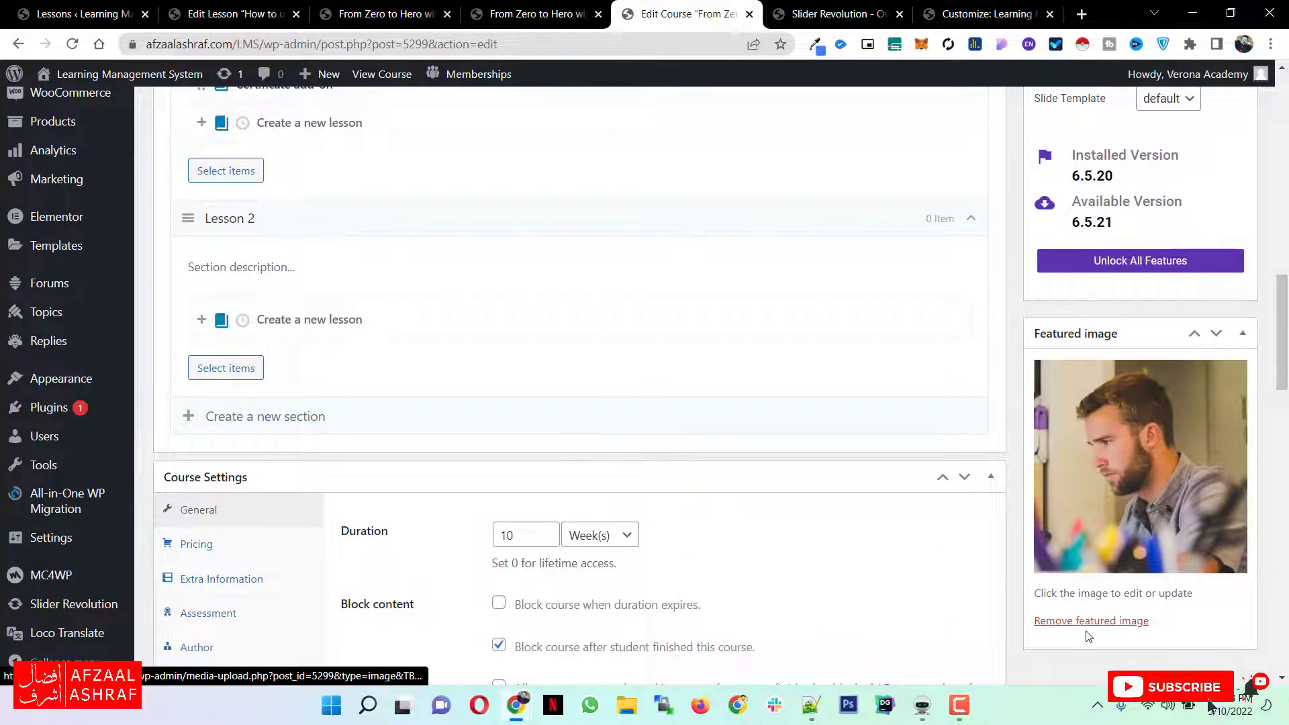
{"action": "left_click", "coordinate": [1100, 376]}
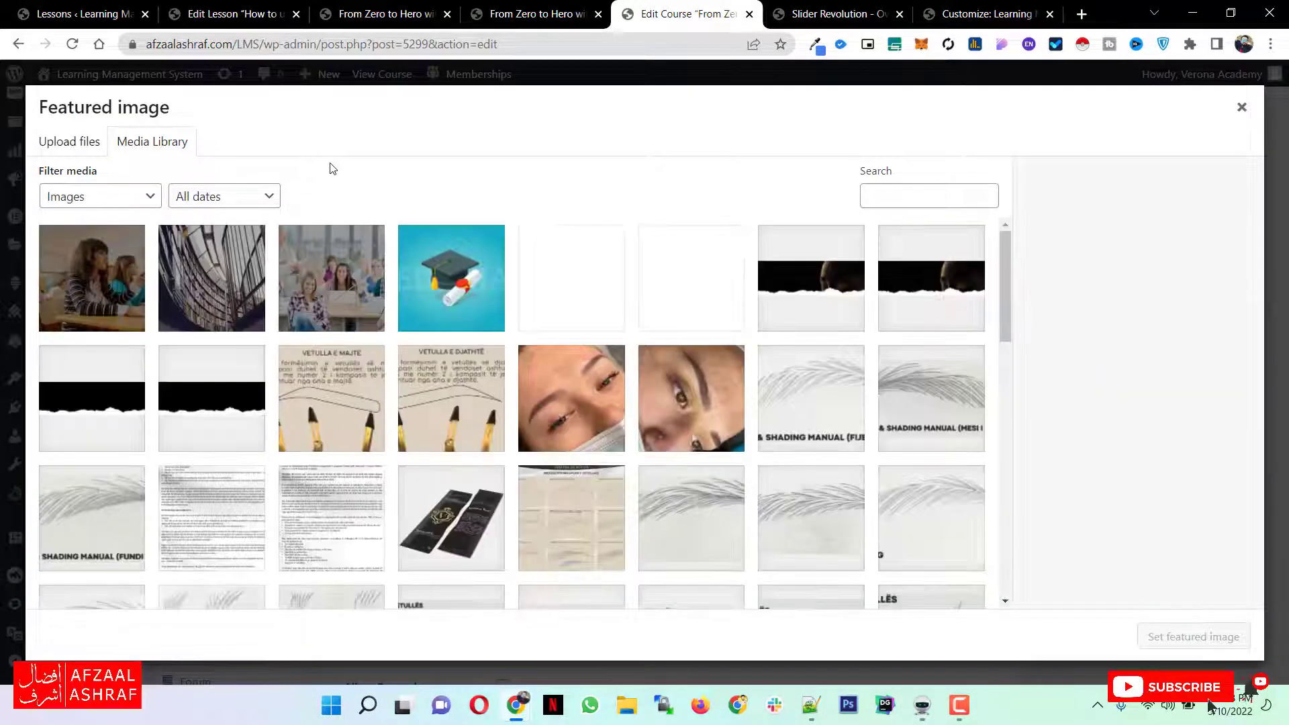
{"action": "left_click", "coordinate": [111, 270]}
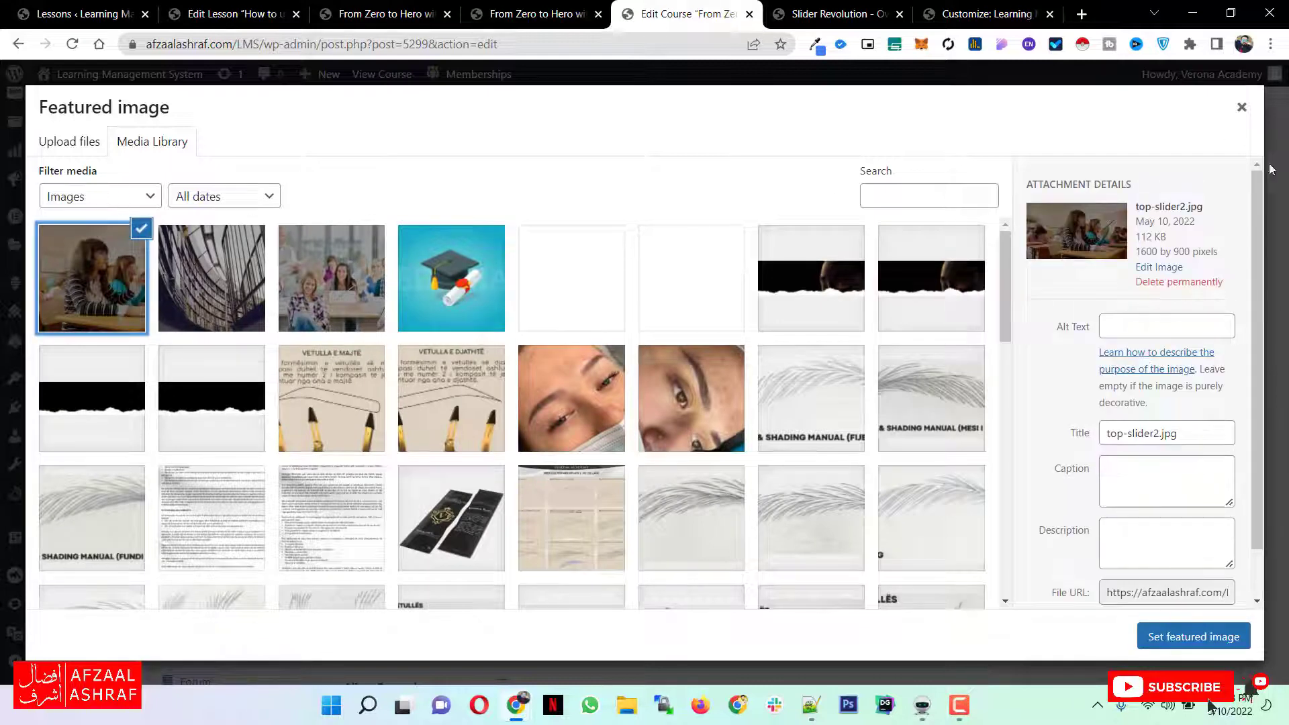
{"action": "scroll", "coordinate": [655, 422], "scroll_direction": "down", "scroll_amount": 10}
{"action": "scroll", "coordinate": [654, 423], "scroll_direction": "up", "scroll_amount": 10}
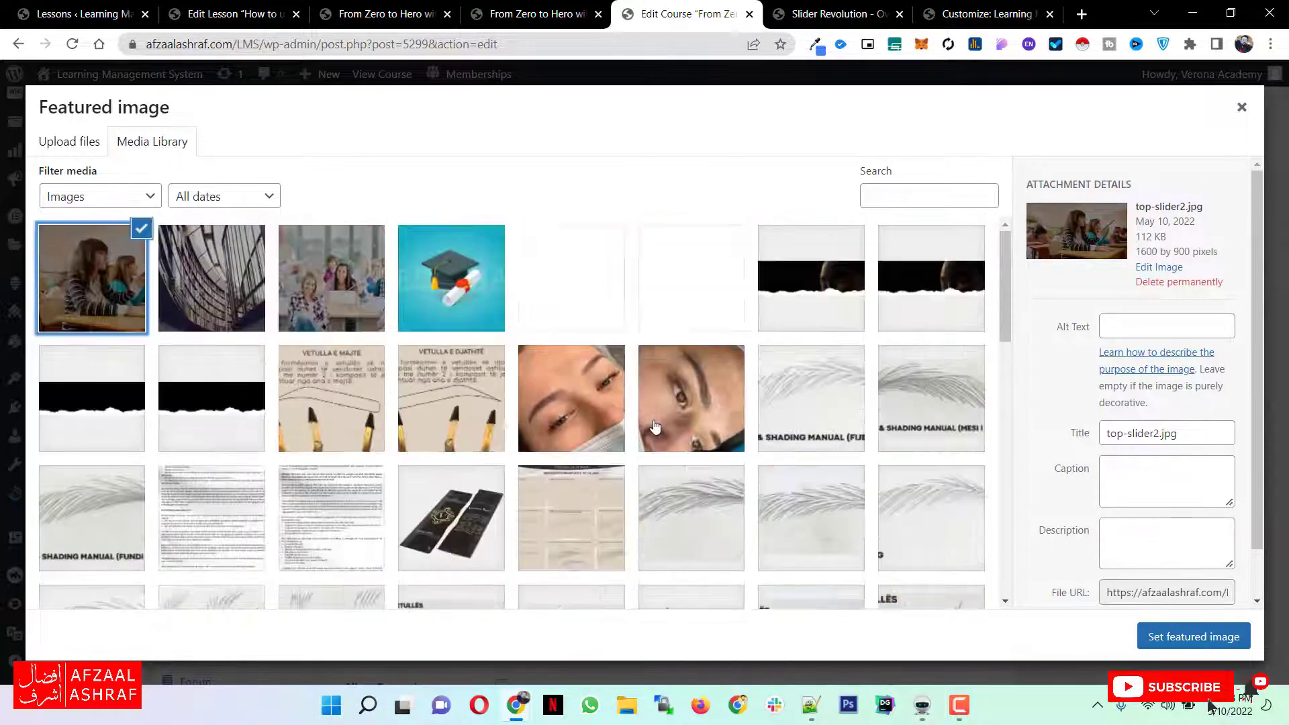
{"action": "left_click", "coordinate": [1156, 636]}
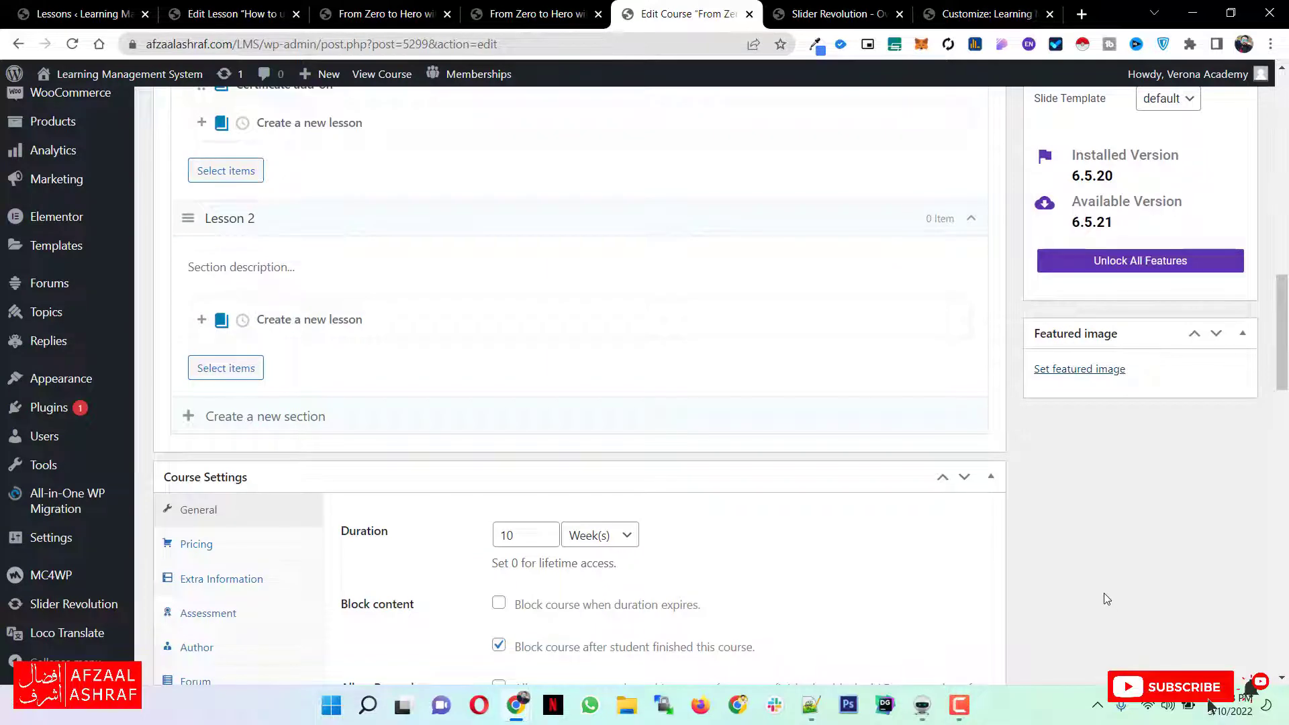
Examine the course's general settings, including the duration unit choices and the difficulty level choices.
{"action": "scroll", "coordinate": [688, 448], "scroll_direction": "down", "scroll_amount": 4}
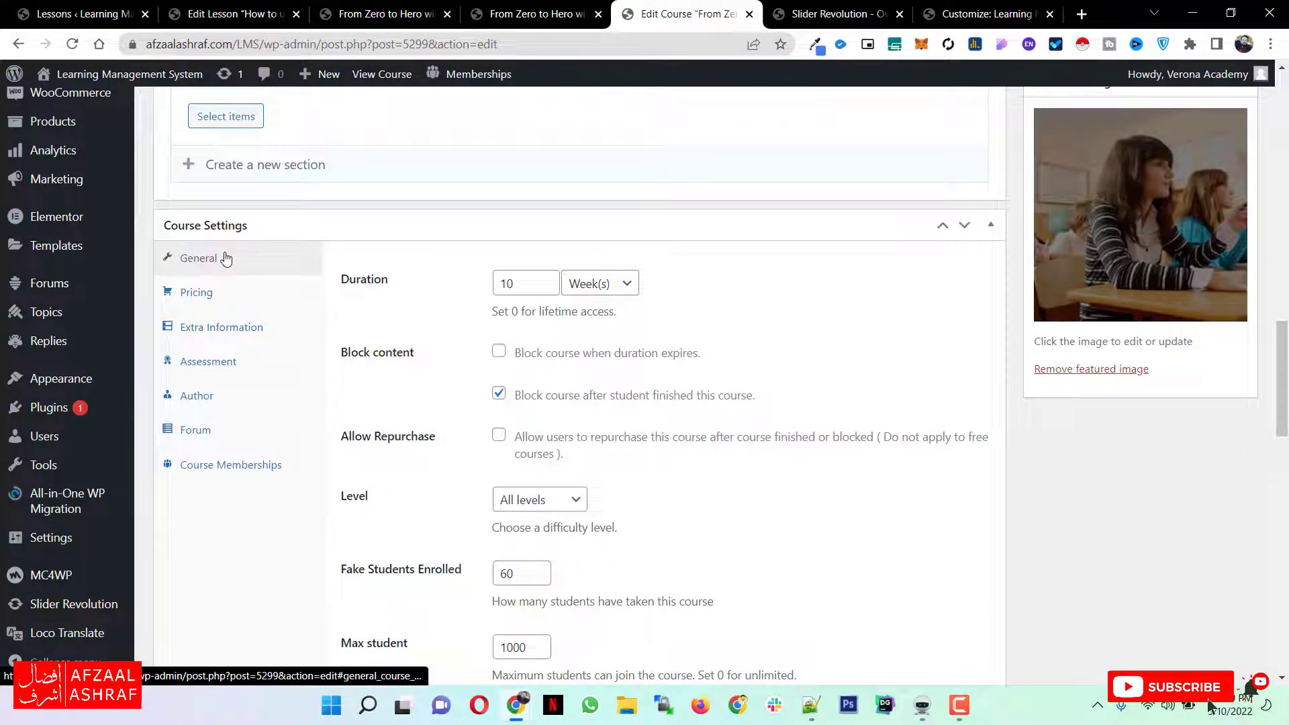
{"action": "left_click", "coordinate": [599, 283]}
{"action": "left_click", "coordinate": [597, 351]}
{"action": "scroll", "coordinate": [468, 366], "scroll_direction": "down", "scroll_amount": 2}
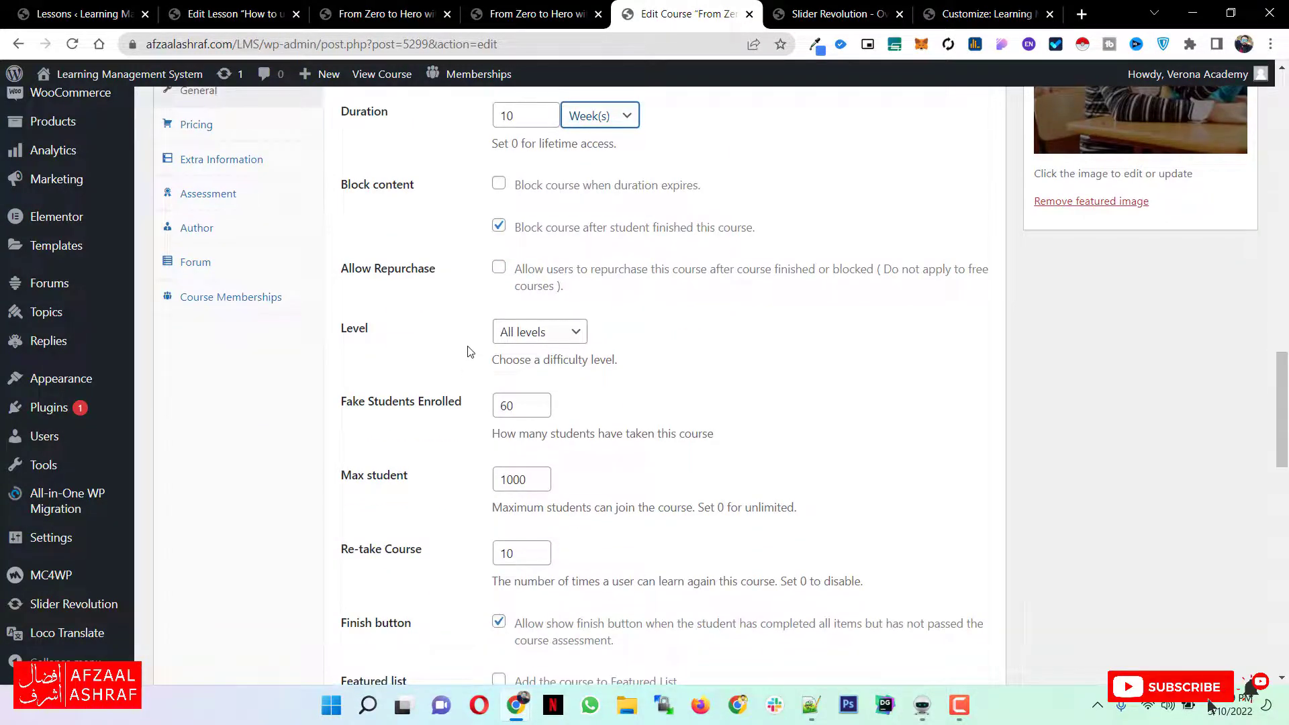
{"action": "left_click", "coordinate": [525, 341]}
{"action": "left_click", "coordinate": [530, 334]}
{"action": "left_click", "coordinate": [530, 334]}
{"action": "left_click", "coordinate": [736, 377]}
Set the course's fake students enrolled to 64 and its maximum students to 1003.
{"action": "scroll", "coordinate": [736, 377], "scroll_direction": "down", "scroll_amount": 1}
{"action": "left_click", "coordinate": [537, 317]}
{"action": "left_click", "coordinate": [537, 317]}
{"action": "left_click", "coordinate": [536, 316]}
{"action": "left_click", "coordinate": [537, 317]}
{"action": "left_click", "coordinate": [537, 390]}
{"action": "left_click", "coordinate": [537, 390]}
{"action": "left_click", "coordinate": [537, 389]}
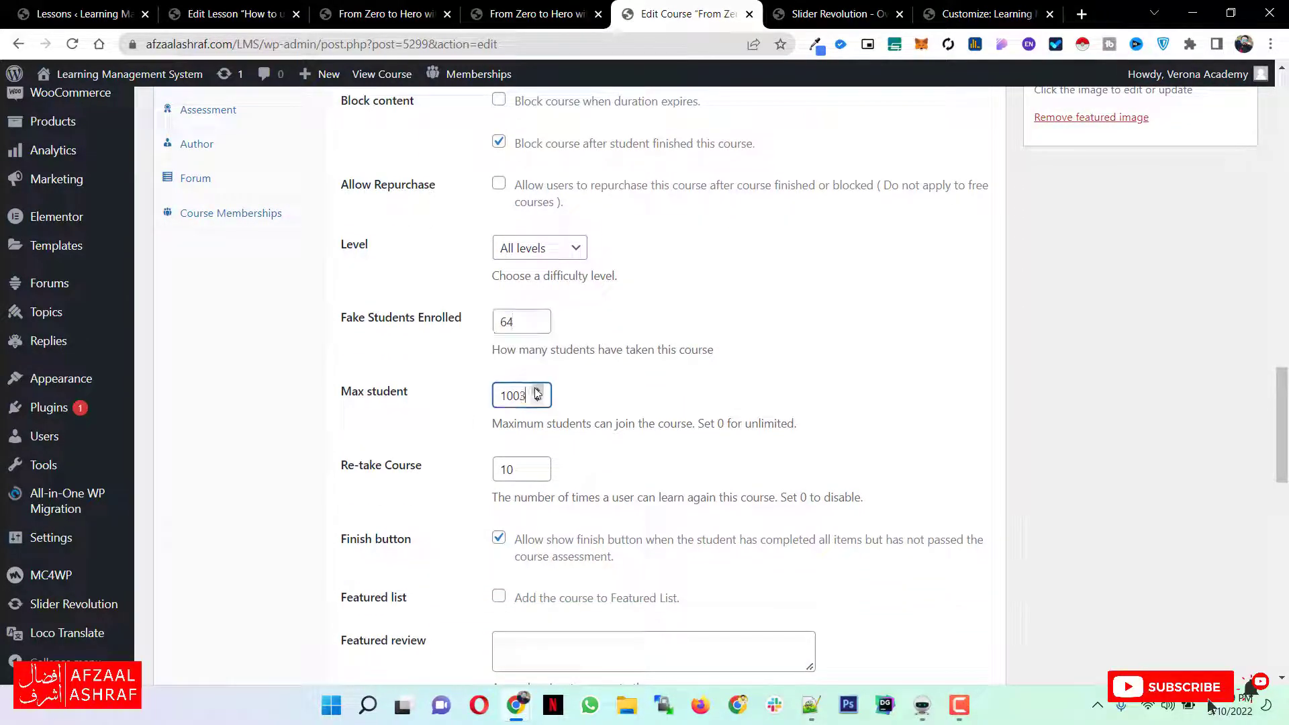
{"action": "scroll", "coordinate": [535, 388], "scroll_direction": "down", "scroll_amount": 1}
{"action": "scroll", "coordinate": [536, 388], "scroll_direction": "down", "scroll_amount": 3}
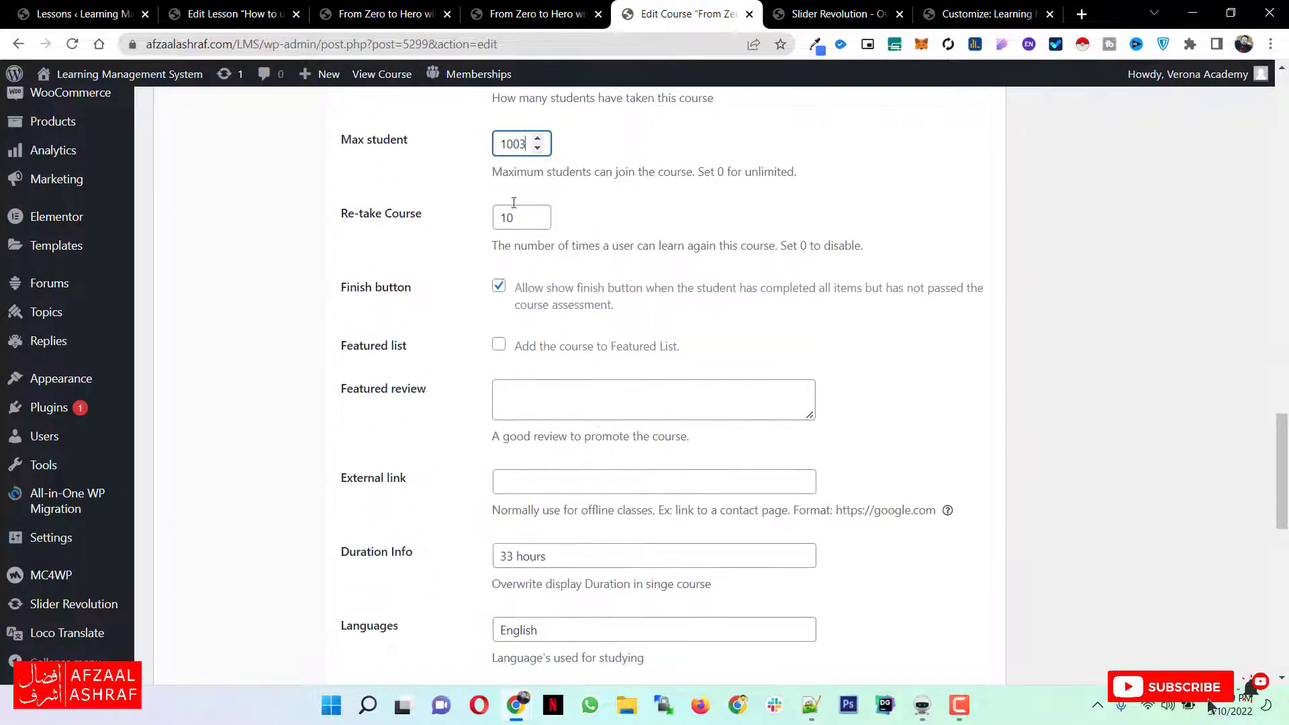
Check the course features on the public course page's overview, including duration, skill level, language and students.
{"action": "left_click", "coordinate": [512, 5]}
{"action": "left_click", "coordinate": [250, 6]}
{"action": "left_click", "coordinate": [352, 12]}
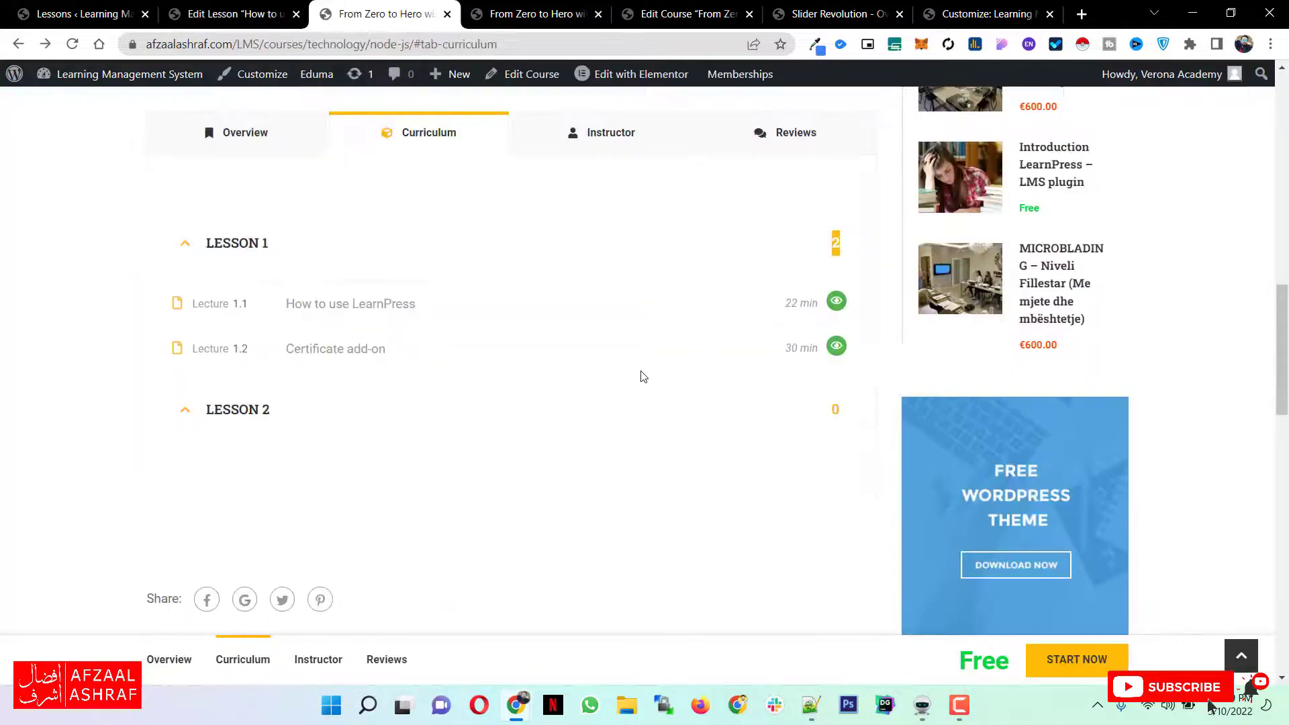
{"action": "scroll", "coordinate": [641, 376], "scroll_direction": "up", "scroll_amount": 15}
{"action": "scroll", "coordinate": [639, 376], "scroll_direction": "down", "scroll_amount": 20}
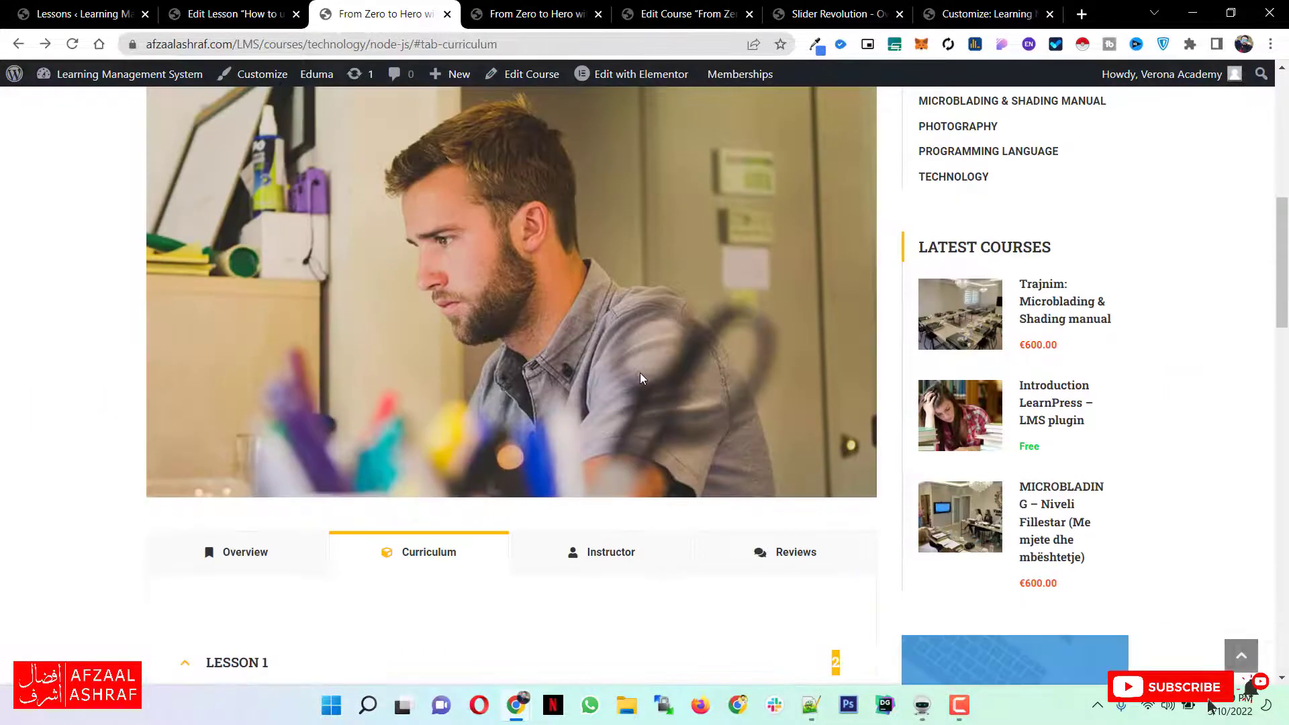
{"action": "scroll", "coordinate": [639, 373], "scroll_direction": "up", "scroll_amount": 6}
{"action": "scroll", "coordinate": [639, 373], "scroll_direction": "up", "scroll_amount": 4}
{"action": "left_click", "coordinate": [296, 385]}
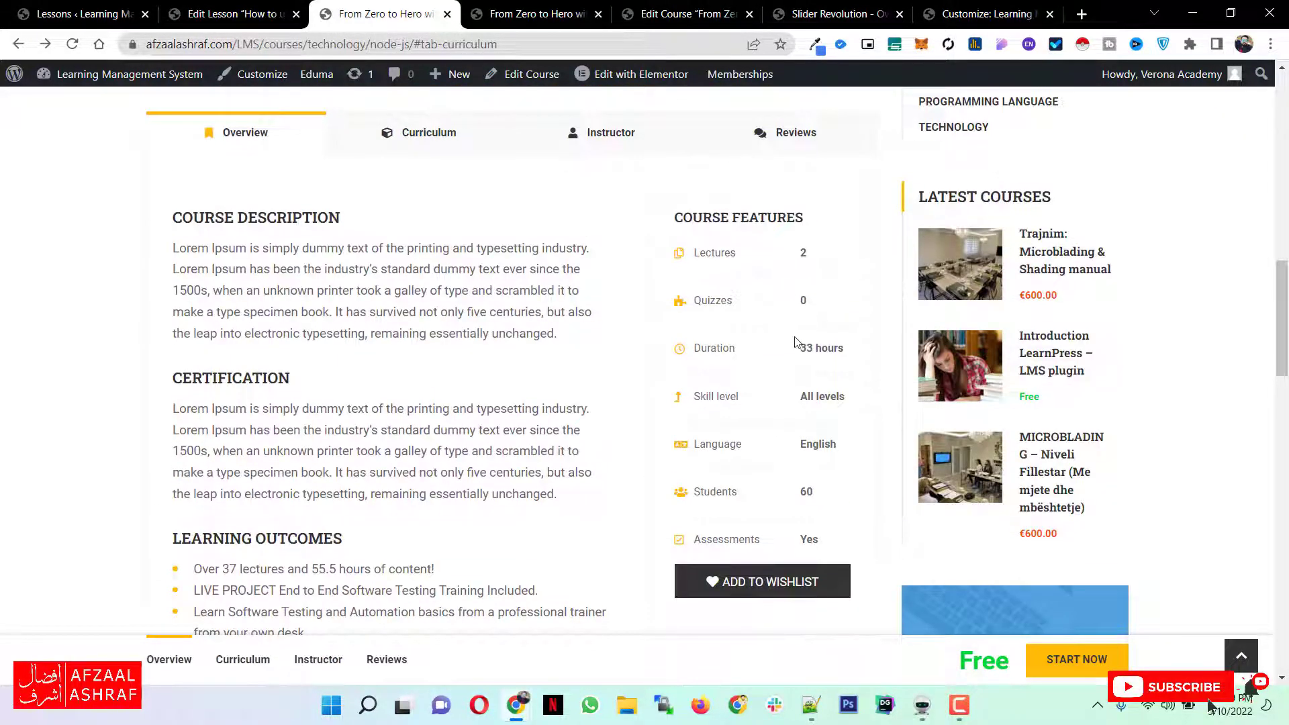
{"action": "double_click", "coordinate": [806, 491]}
{"action": "left_click_drag", "start_coordinate": [791, 353], "coordinate": [822, 454]}
{"action": "left_click", "coordinate": [749, 402]}
Return to the course editor and look over the remaining settings, including excerpt, discussion, comments and display settings.
{"action": "left_click", "coordinate": [547, 7]}
{"action": "left_click", "coordinate": [652, 8]}
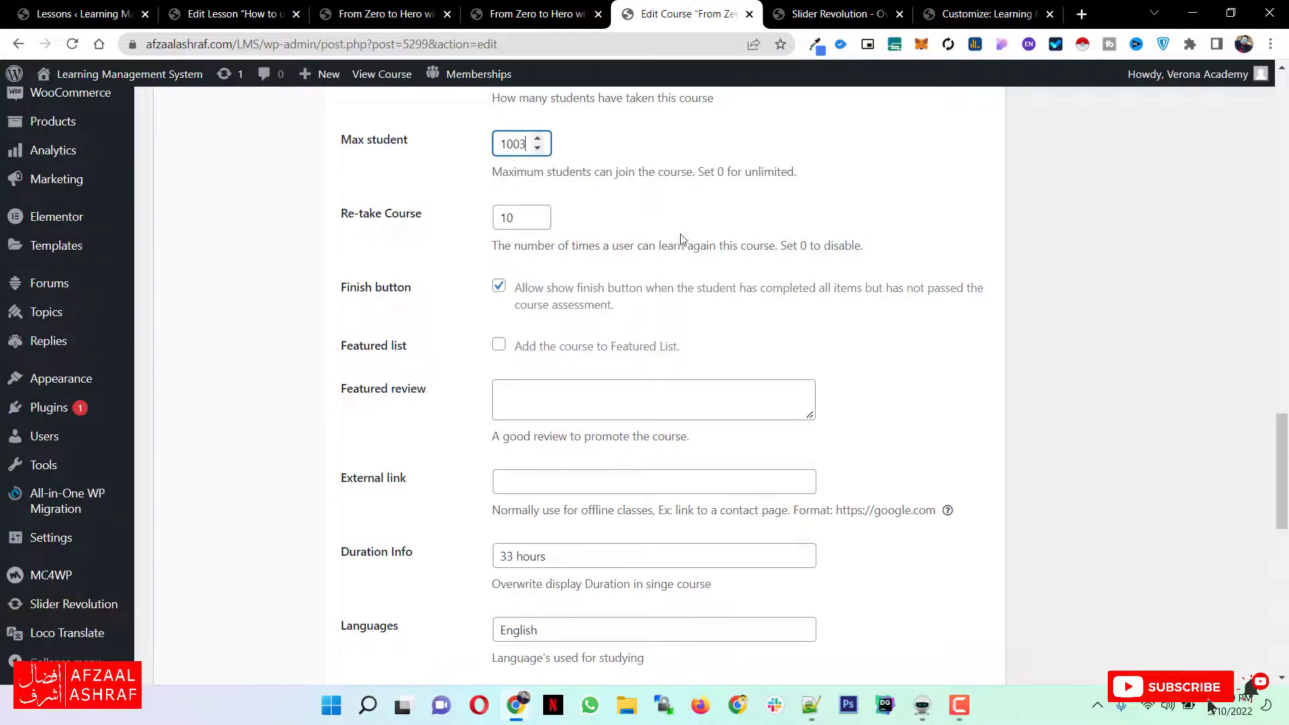
{"action": "scroll", "coordinate": [650, 267], "scroll_direction": "down", "scroll_amount": 8}
{"action": "scroll", "coordinate": [650, 266], "scroll_direction": "down", "scroll_amount": 3}
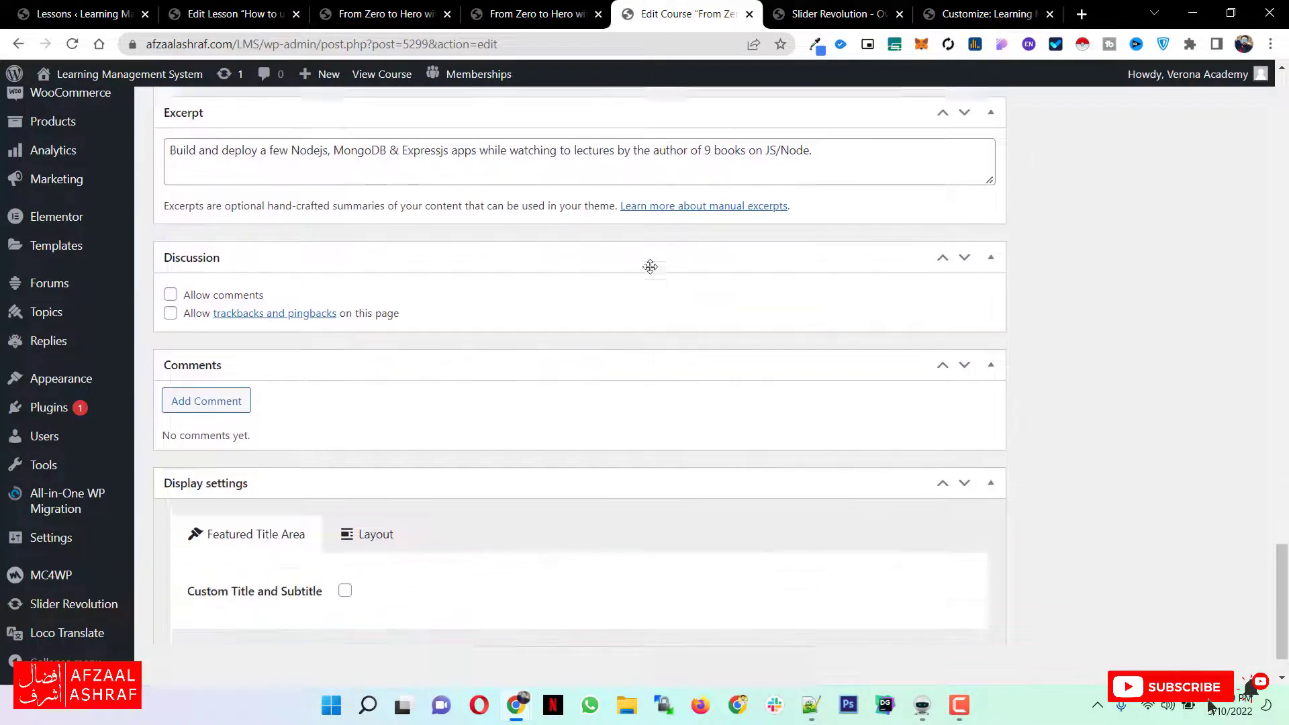
{"action": "scroll", "coordinate": [644, 302], "scroll_direction": "up", "scroll_amount": 15}
{"action": "scroll", "coordinate": [647, 305], "scroll_direction": "up", "scroll_amount": 3}
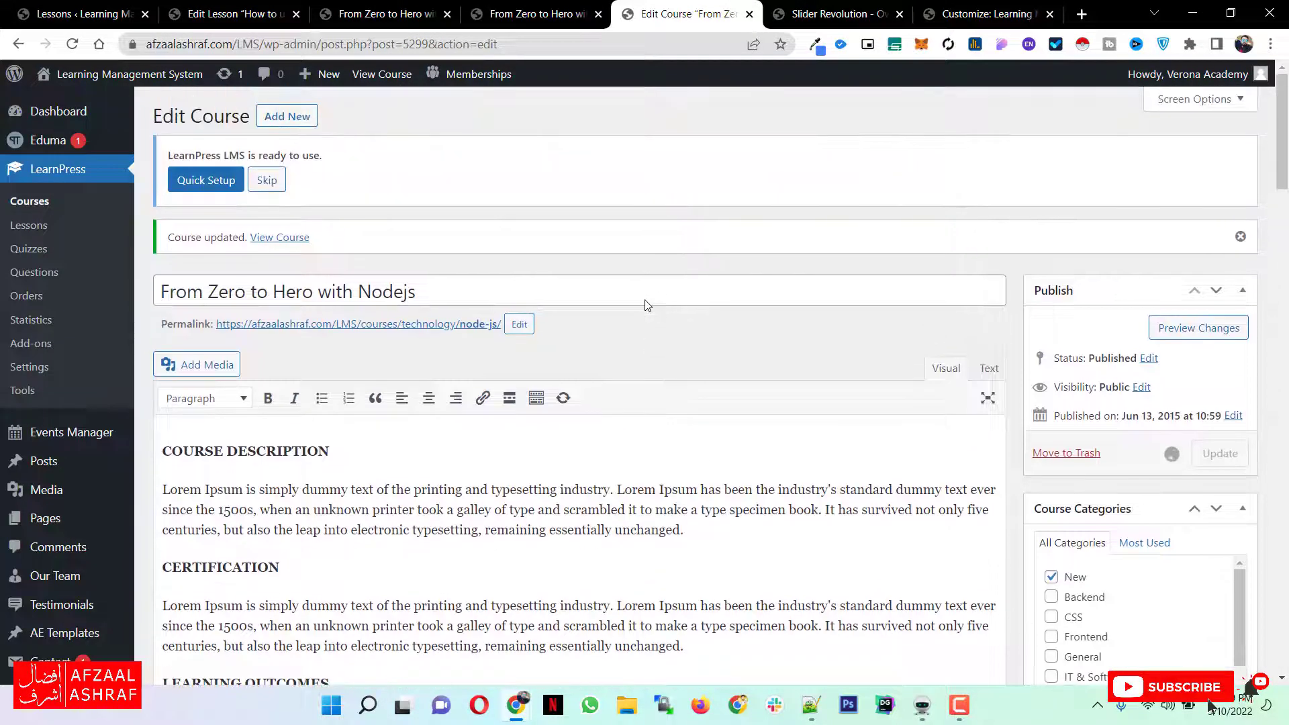
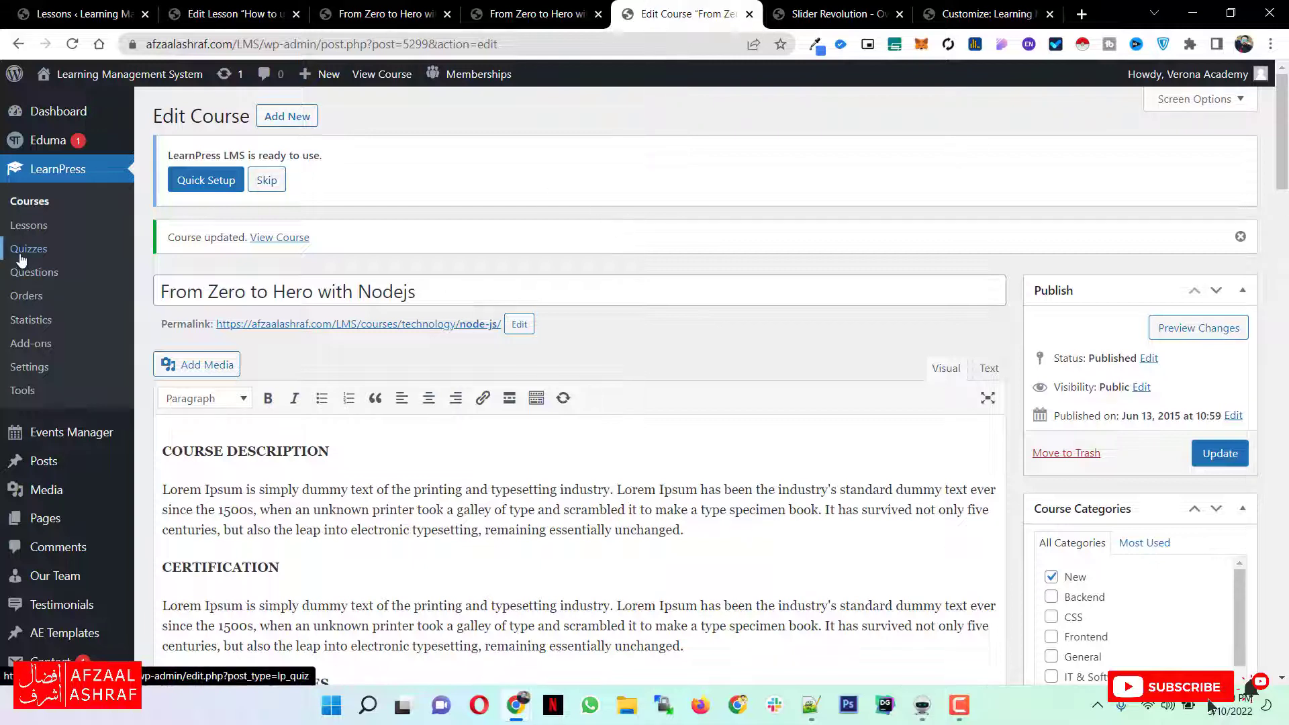
Create a new LearnPress quiz titled "Practice".
{"action": "left_click", "coordinate": [537, 14]}
{"action": "left_click", "coordinate": [382, 13]}
{"action": "left_click", "coordinate": [238, 10]}
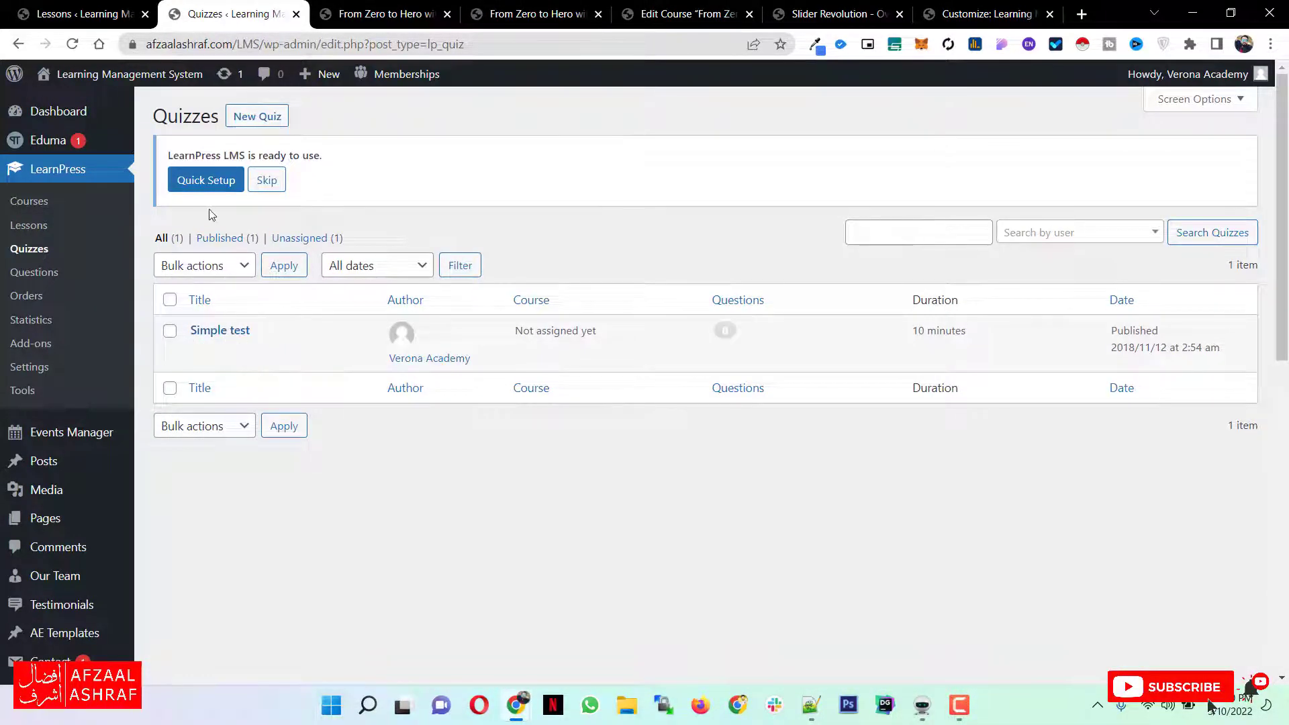
{"action": "left_click", "coordinate": [247, 117]}
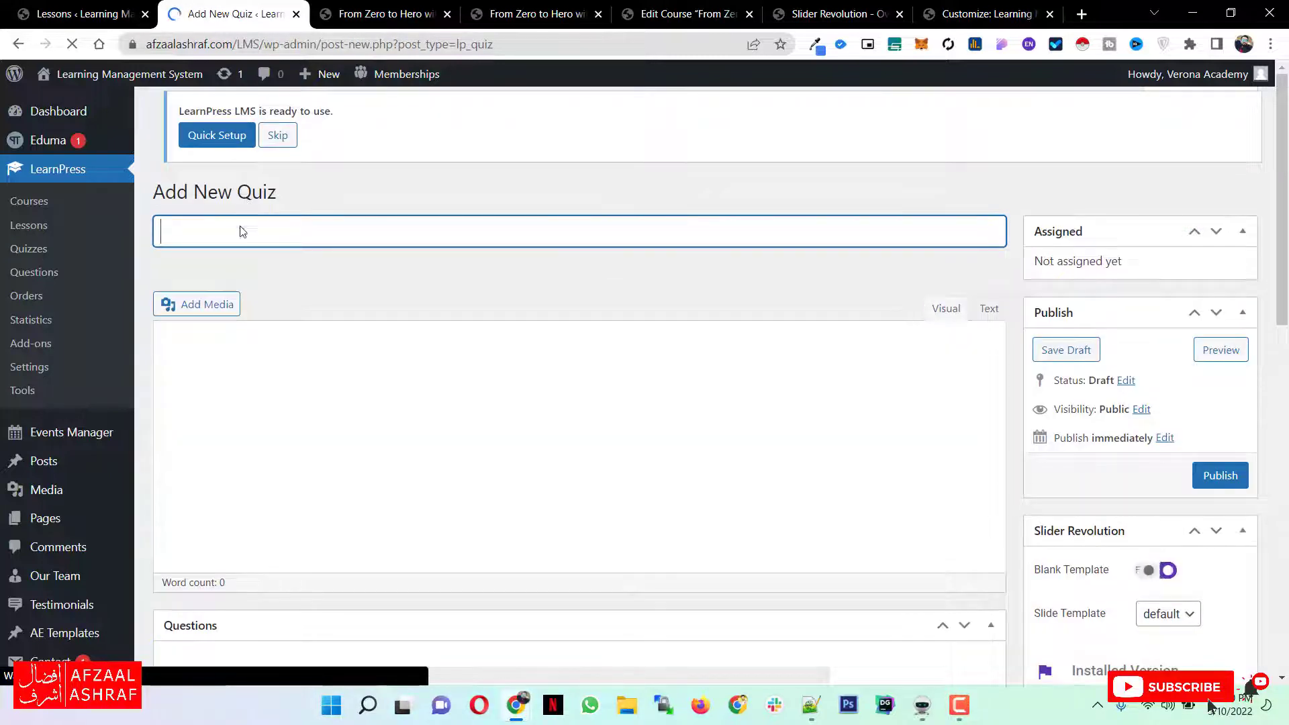
{"action": "type", "text": "Practice"}
Fill the quiz description with the Certification paragraph copied from the Nodejs course description.
{"action": "left_click", "coordinate": [268, 430]}
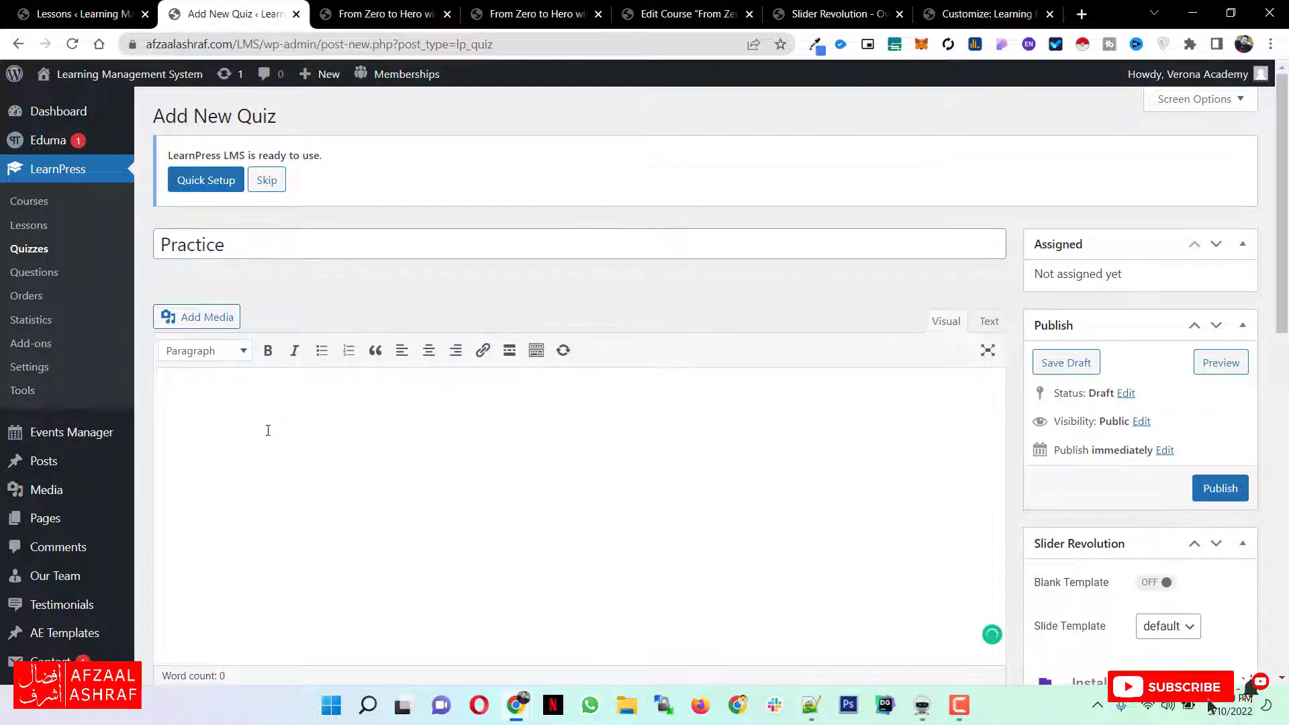
{"action": "key", "text": "ctrl+Tab"}
{"action": "key", "text": "ctrl+Tab"}
{"action": "key", "text": "ctrl+Tab"}
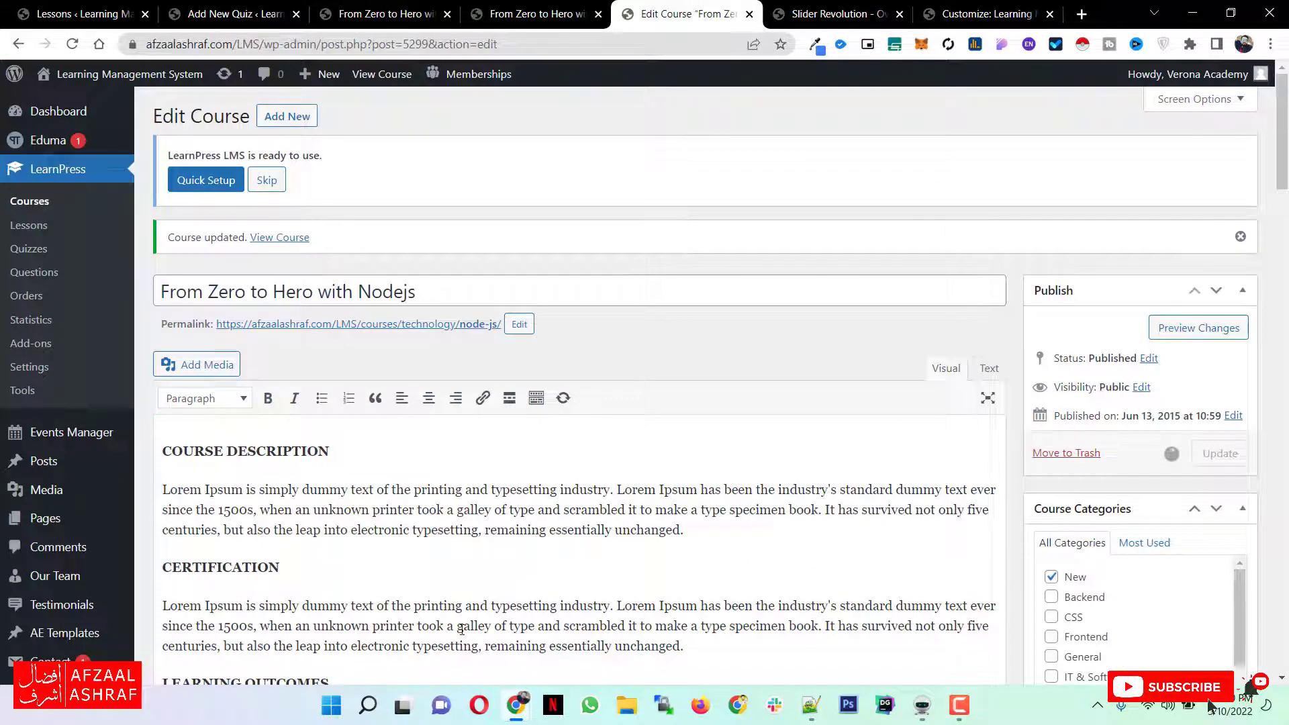
{"action": "triple_click", "coordinate": [461, 629]}
{"action": "key", "text": "ctrl+c"}
{"action": "key", "text": "ctrl+shift+Tab"}
{"action": "key", "text": "ctrl+shift+Tab"}
{"action": "key", "text": "ctrl+shift+Tab"}
Add the question "What is API?" to the quiz and set its type to Multi Choice.
{"action": "scroll", "coordinate": [349, 413], "scroll_direction": "down", "scroll_amount": 3}
{"action": "scroll", "coordinate": [350, 416], "scroll_direction": "down", "scroll_amount": 3}
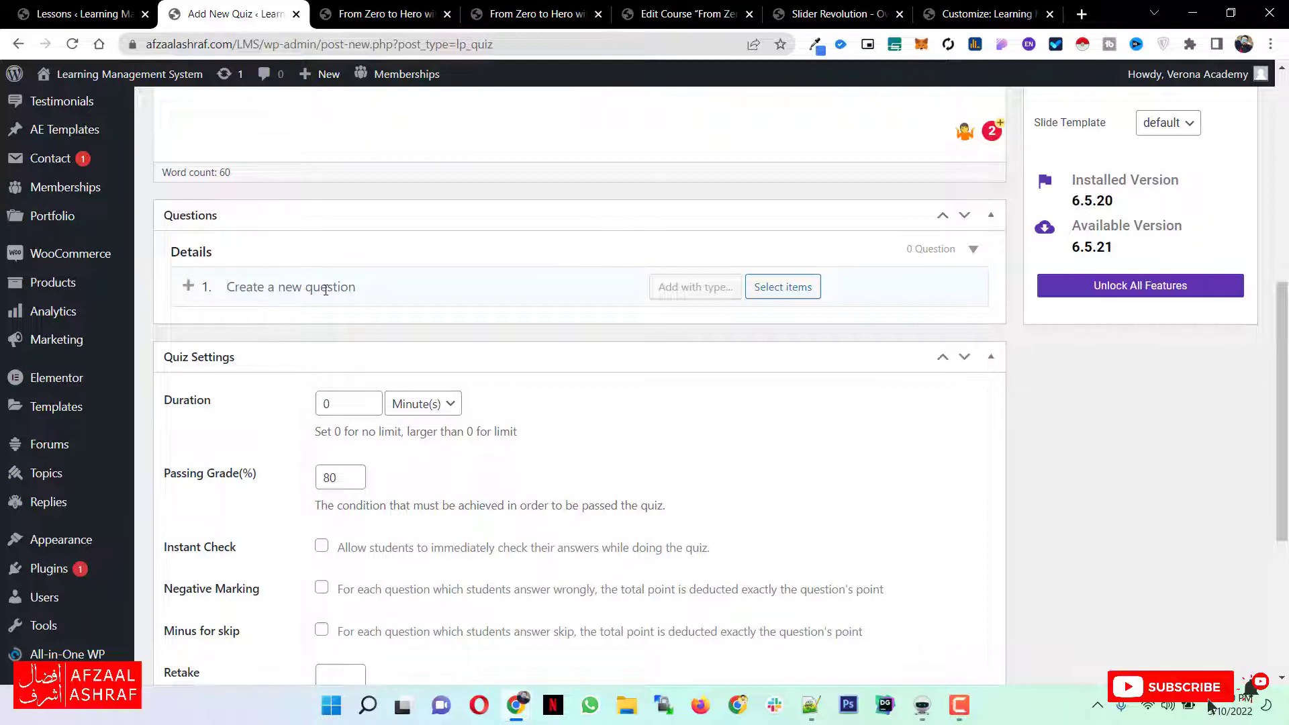
{"action": "type", "text": "What"}
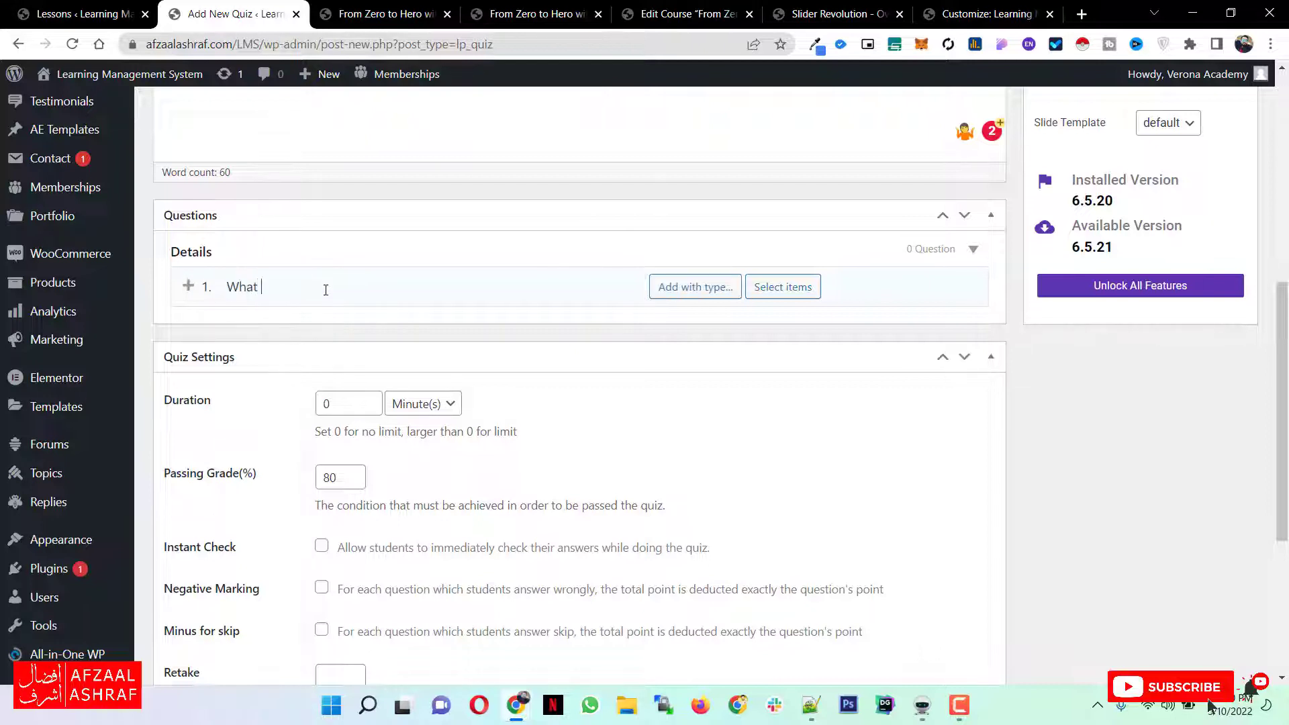
{"action": "type", "text": " is API?"}
{"action": "key", "text": "Return"}
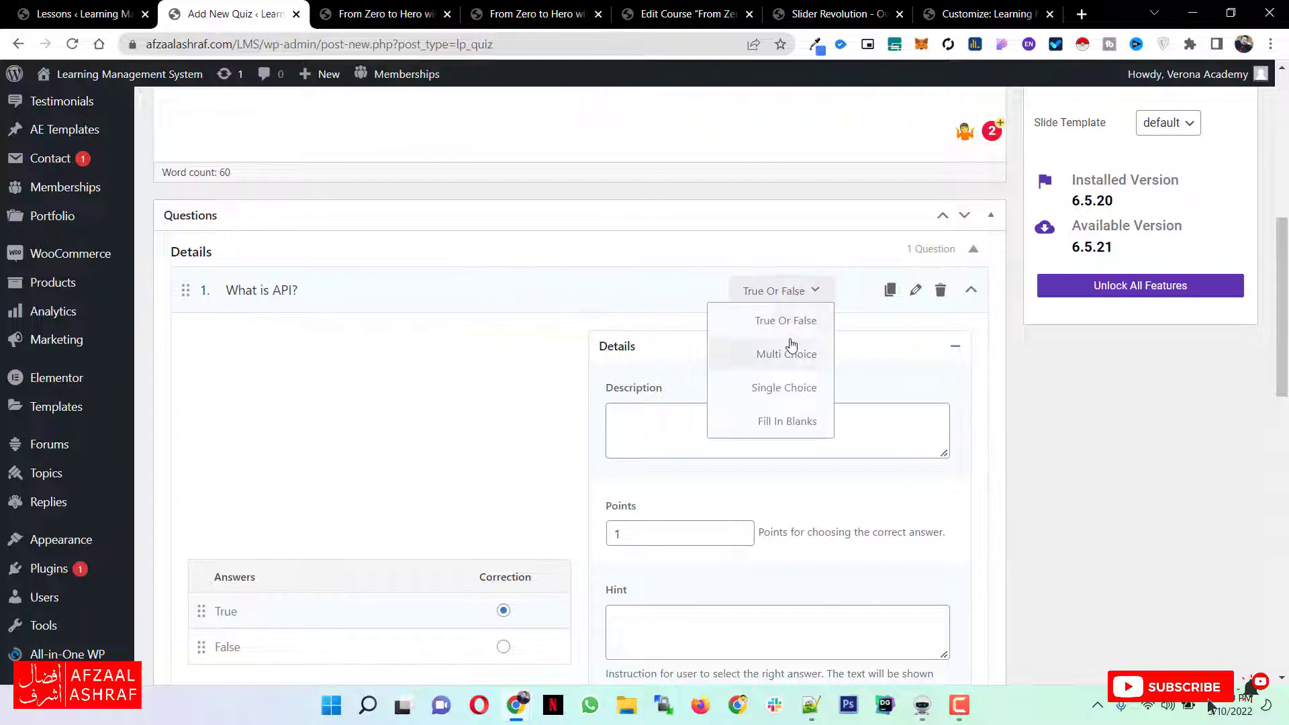
{"action": "mouse_move", "coordinate": [802, 295]}
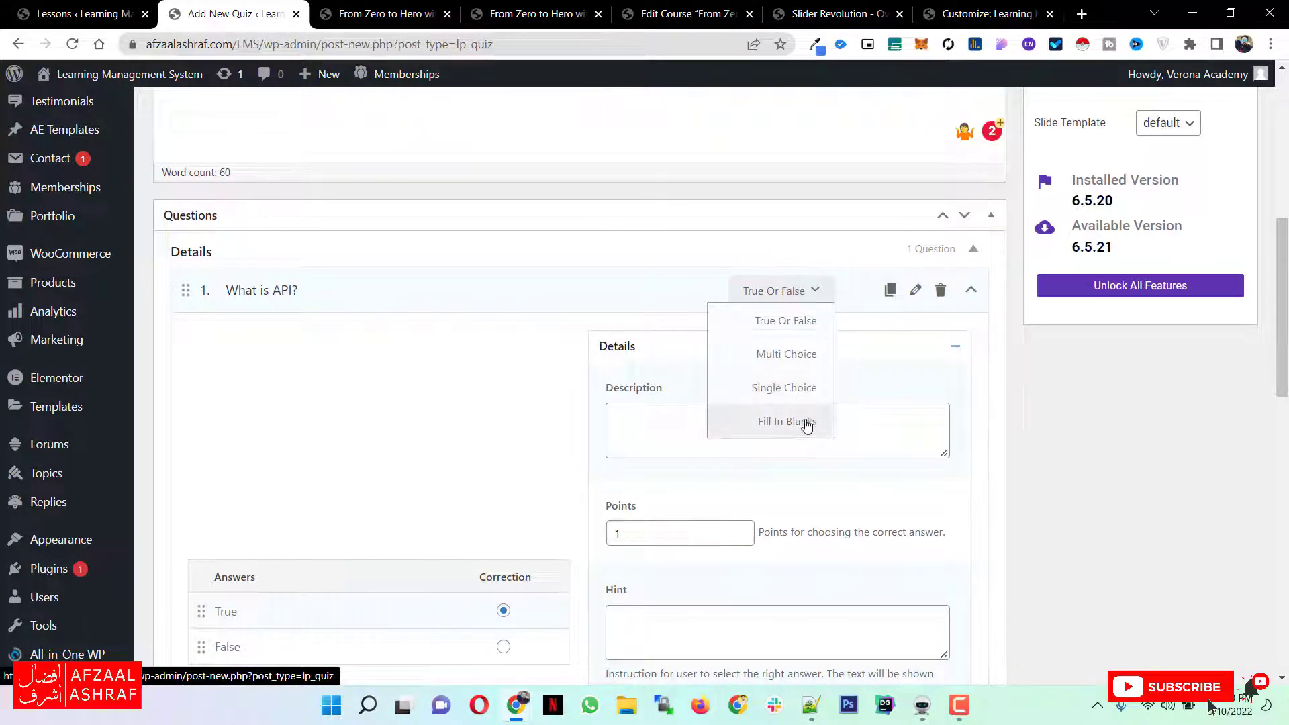
{"action": "left_click", "coordinate": [780, 352]}
{"action": "scroll", "coordinate": [350, 422], "scroll_direction": "down", "scroll_amount": 2}
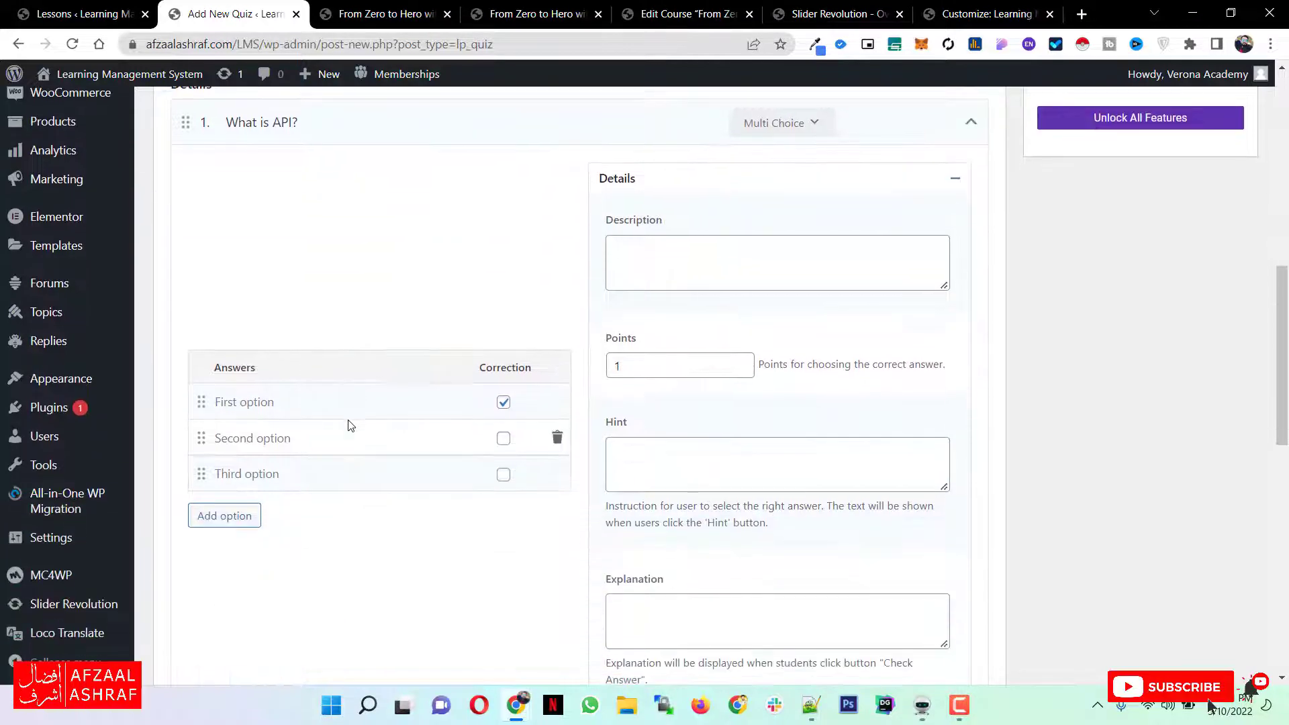
Replace the question's first answer option with "API".
{"action": "double_click", "coordinate": [286, 394]}
{"action": "triple_click", "coordinate": [300, 403]}
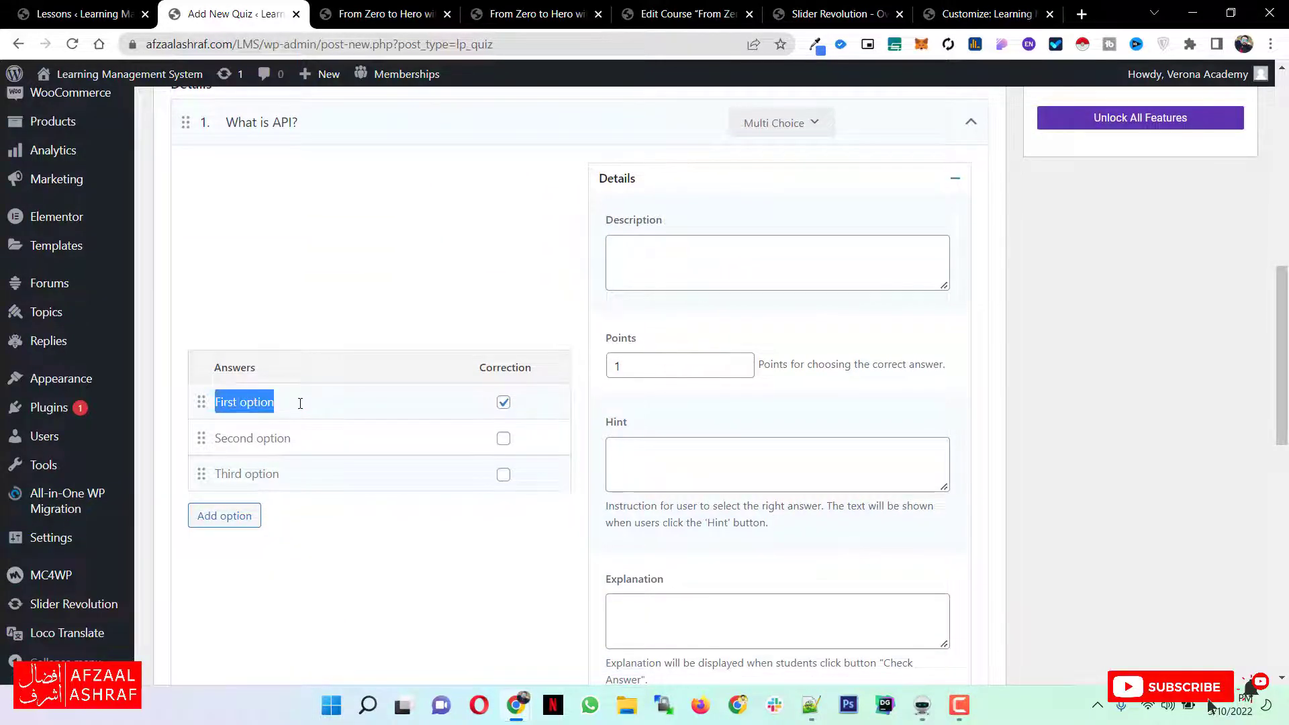
{"action": "type", "text": "Ap"}
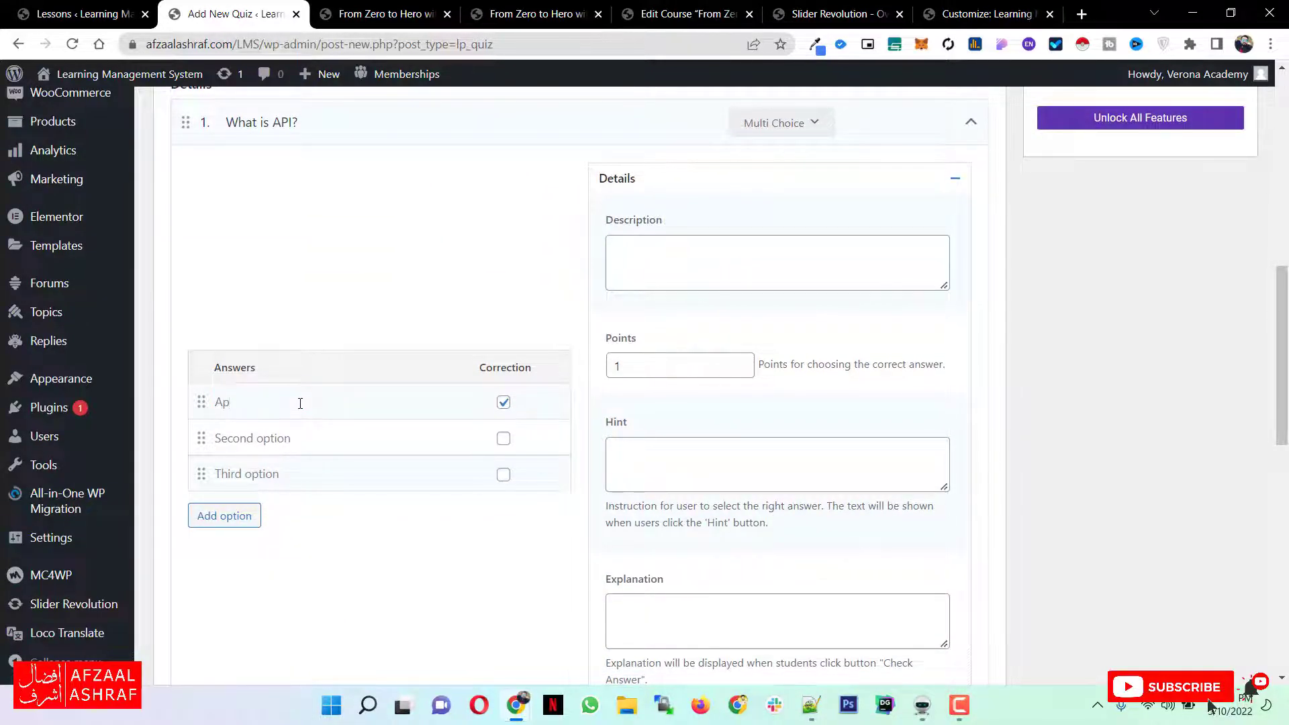
{"action": "type", "text": "IK"}
Replace the second answer option with "Google" and the third with "Facebook".
{"action": "left_click", "coordinate": [326, 436]}
{"action": "key", "text": "BackSpace"}
{"action": "key", "text": "BackSpace"}
{"action": "key", "text": "BackSpace"}
{"action": "key", "text": "BackSpace"}
{"action": "key", "text": "BackSpace"}
{"action": "key", "text": "BackSpace"}
{"action": "key", "text": "BackSpace"}
{"action": "key", "text": "BackSpace"}
{"action": "key", "text": "BackSpace"}
{"action": "key", "text": "BackSpace"}
{"action": "key", "text": "BackSpace"}
{"action": "key", "text": "BackSpace"}
{"action": "type", "text": "GOO"}
{"action": "key", "text": "BackSpace"}
{"action": "key", "text": "BackSpace"}
{"action": "type", "text": "oogl"}
{"action": "left_click", "coordinate": [408, 472]}
{"action": "key", "text": "ctrl+a"}
{"action": "type", "text": "Facebook"}
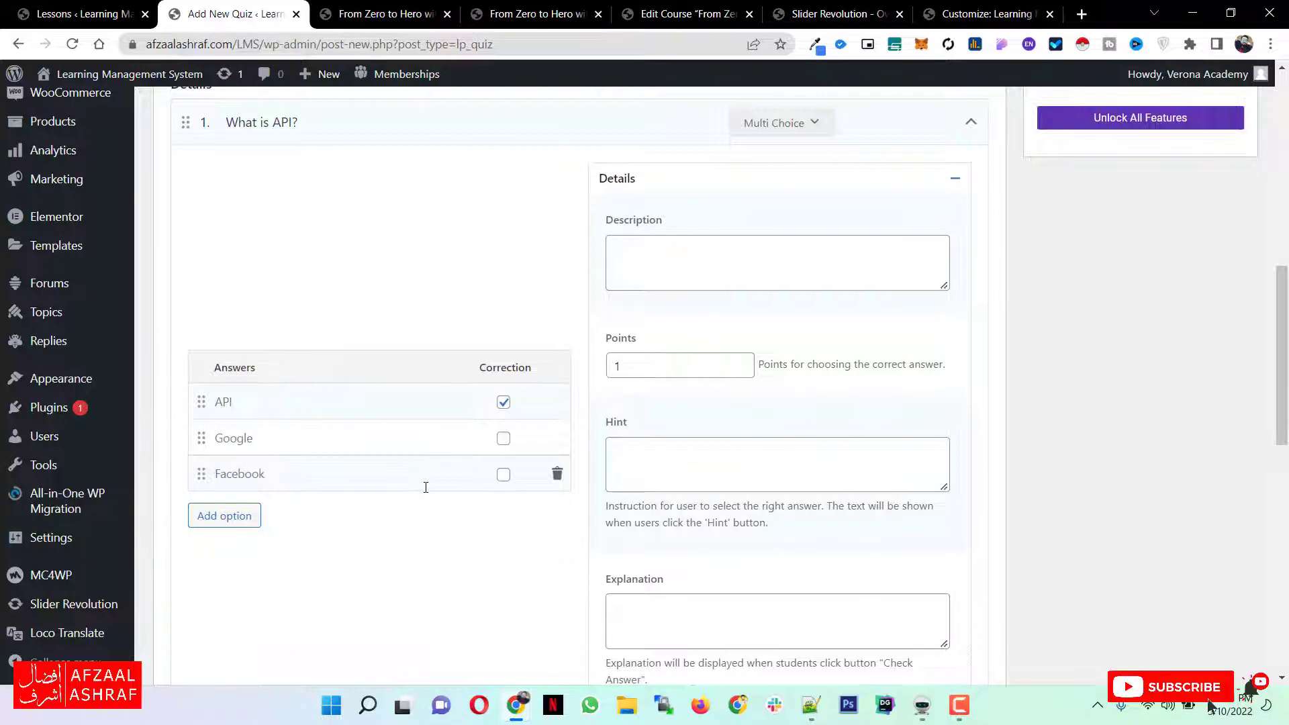
Review the question's description, points, hint and explanation fields and the quiz settings below them.
{"action": "scroll", "coordinate": [420, 510], "scroll_direction": "up", "scroll_amount": 4}
{"action": "scroll", "coordinate": [421, 509], "scroll_direction": "down", "scroll_amount": 1}
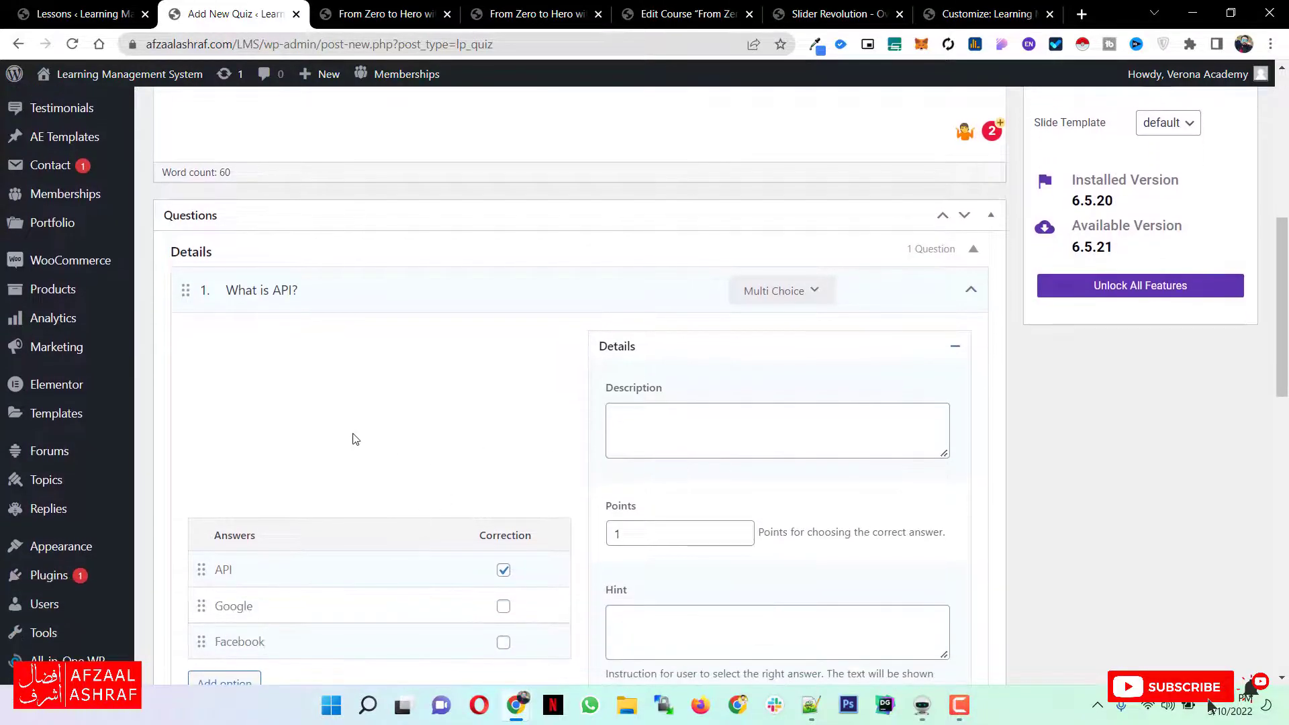
{"action": "scroll", "coordinate": [402, 349], "scroll_direction": "down", "scroll_amount": 2}
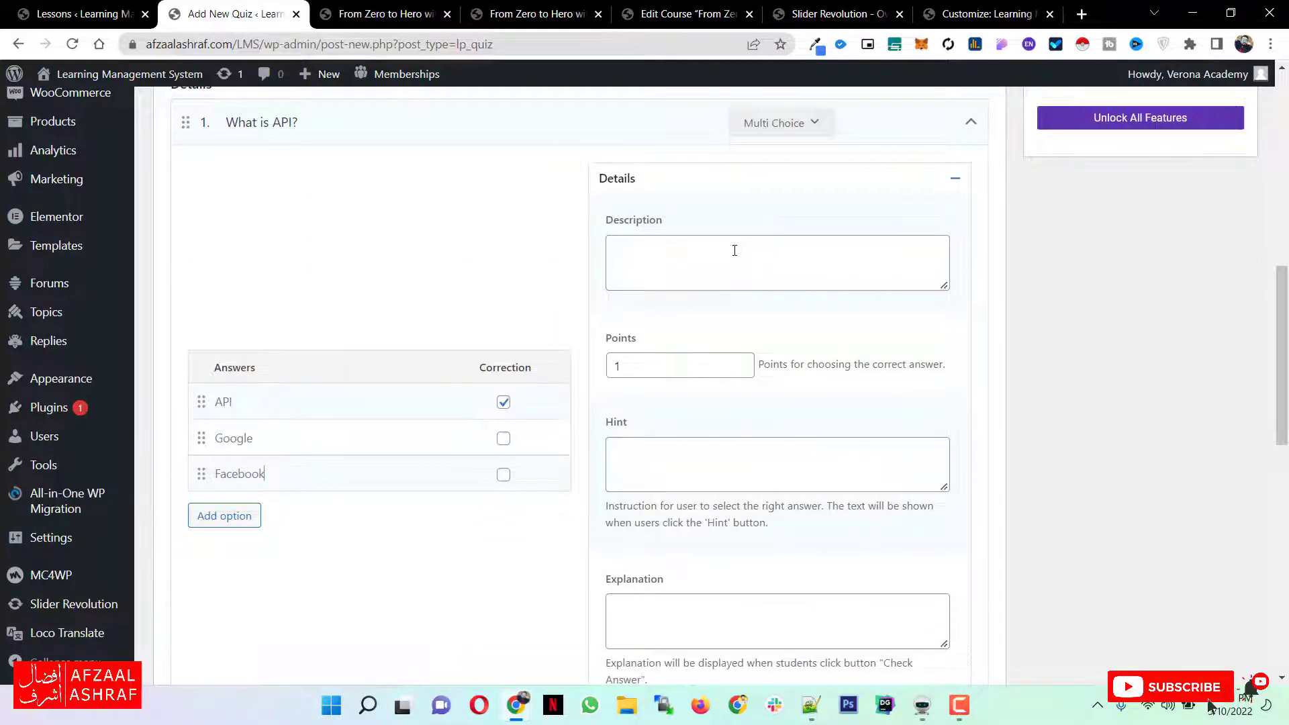
{"action": "scroll", "coordinate": [738, 255], "scroll_direction": "down", "scroll_amount": 3}
{"action": "scroll", "coordinate": [420, 402], "scroll_direction": "down", "scroll_amount": 3}
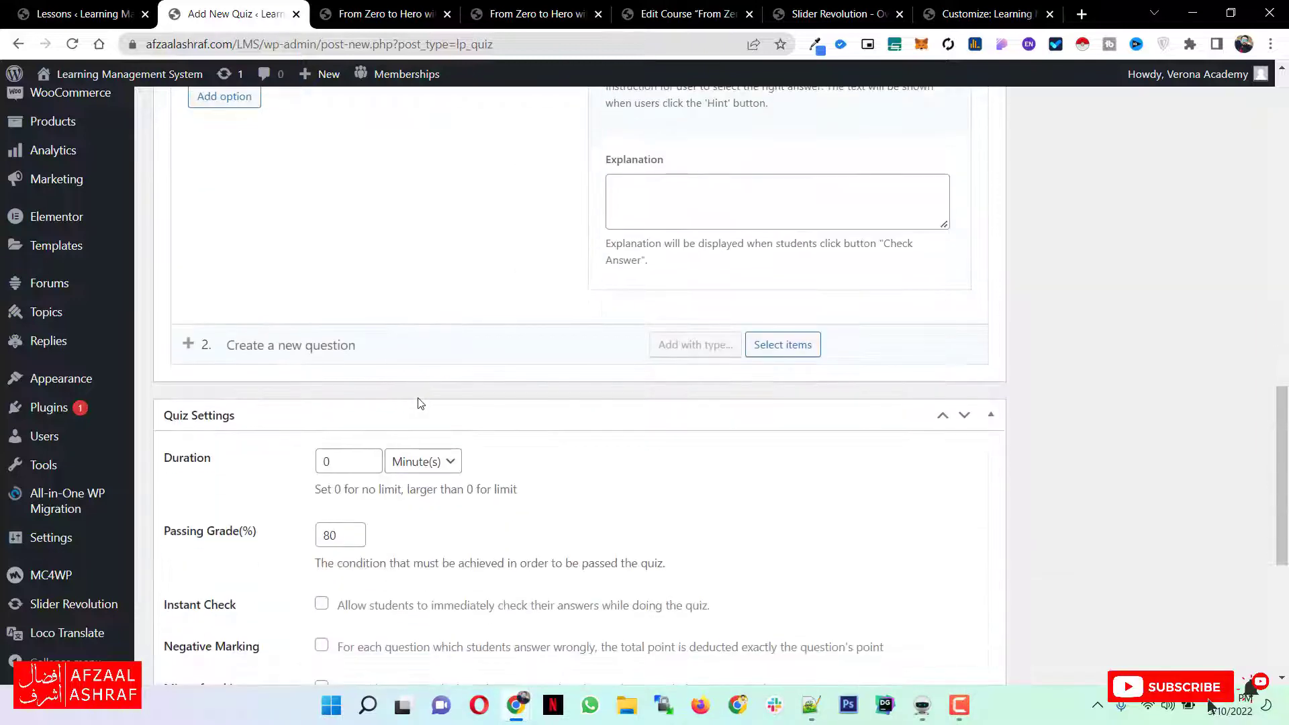
{"action": "scroll", "coordinate": [447, 394], "scroll_direction": "down", "scroll_amount": 4}
{"action": "scroll", "coordinate": [448, 394], "scroll_direction": "up", "scroll_amount": 5}
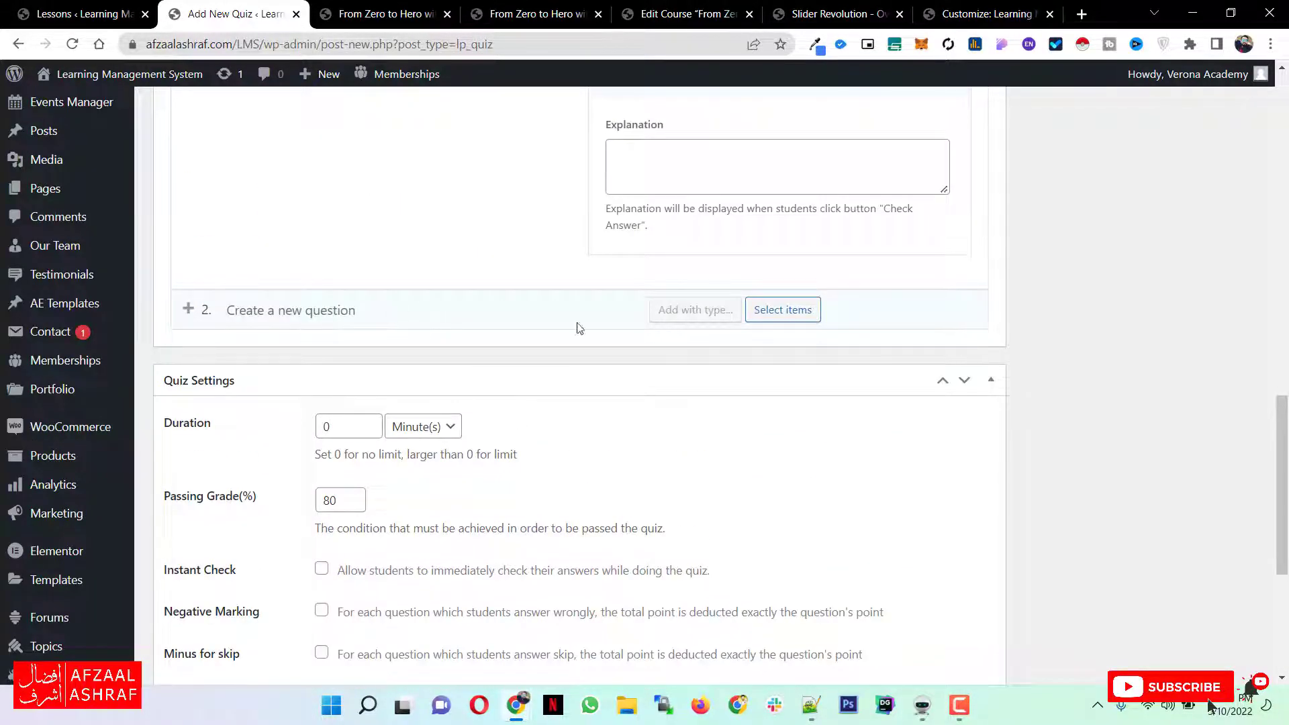
{"action": "scroll", "coordinate": [504, 323], "scroll_direction": "down", "scroll_amount": 3}
Publish the Practice quiz and return to the list of quizzes.
{"action": "scroll", "coordinate": [632, 438], "scroll_direction": "up", "scroll_amount": 20}
{"action": "left_click", "coordinate": [1216, 488]}
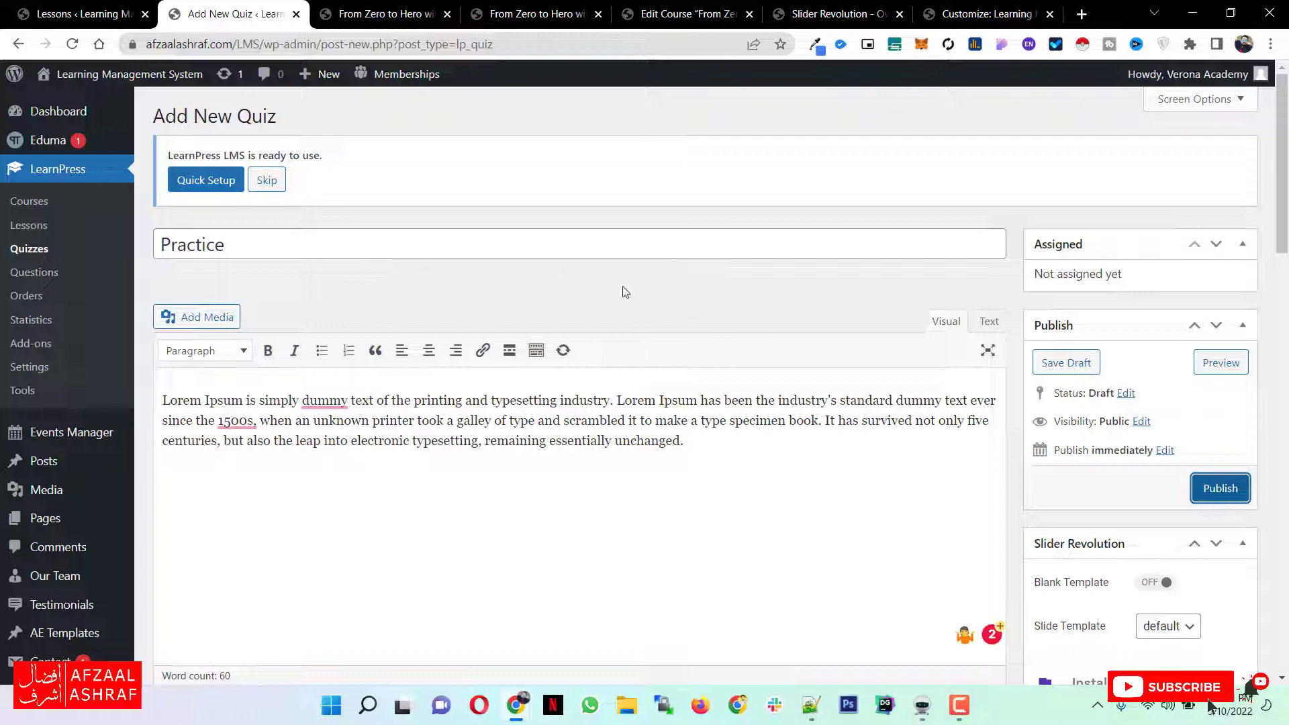
{"action": "scroll", "coordinate": [667, 300], "scroll_direction": "down", "scroll_amount": 6}
{"action": "scroll", "coordinate": [667, 299], "scroll_direction": "up", "scroll_amount": 7}
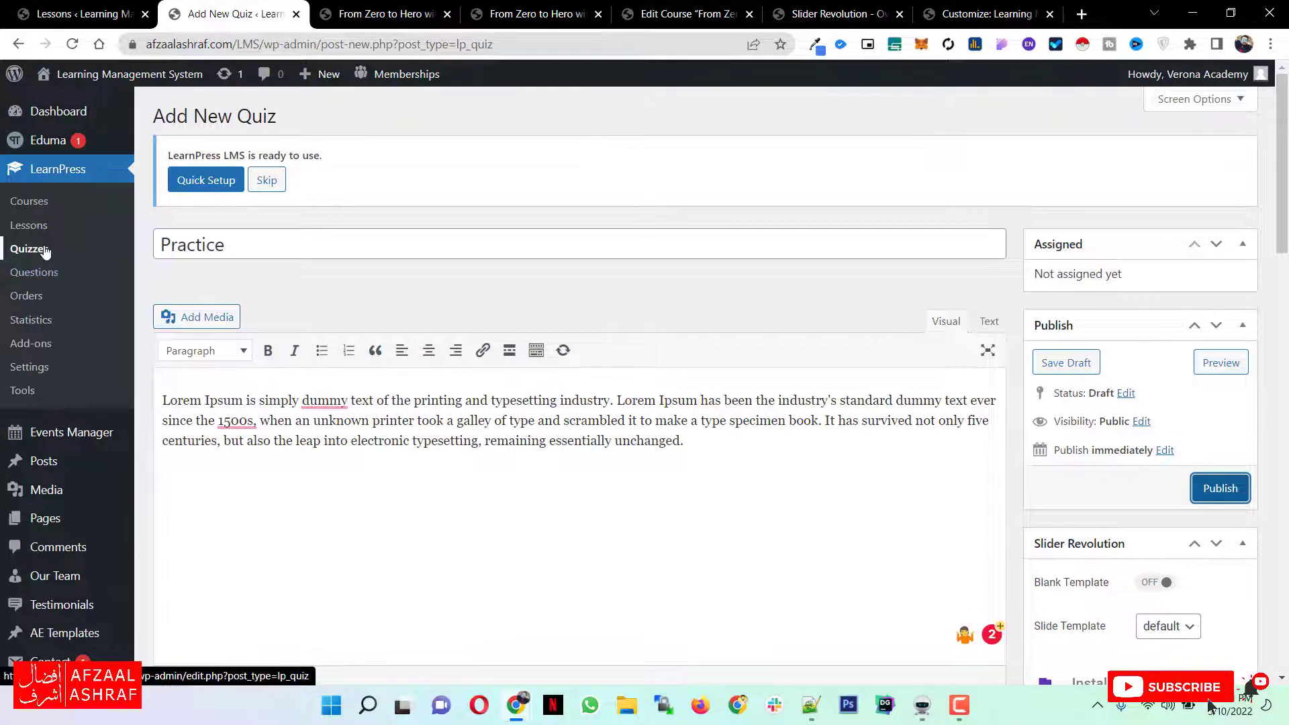
{"action": "left_click", "coordinate": [45, 249]}
{"action": "left_click", "coordinate": [789, 137]}
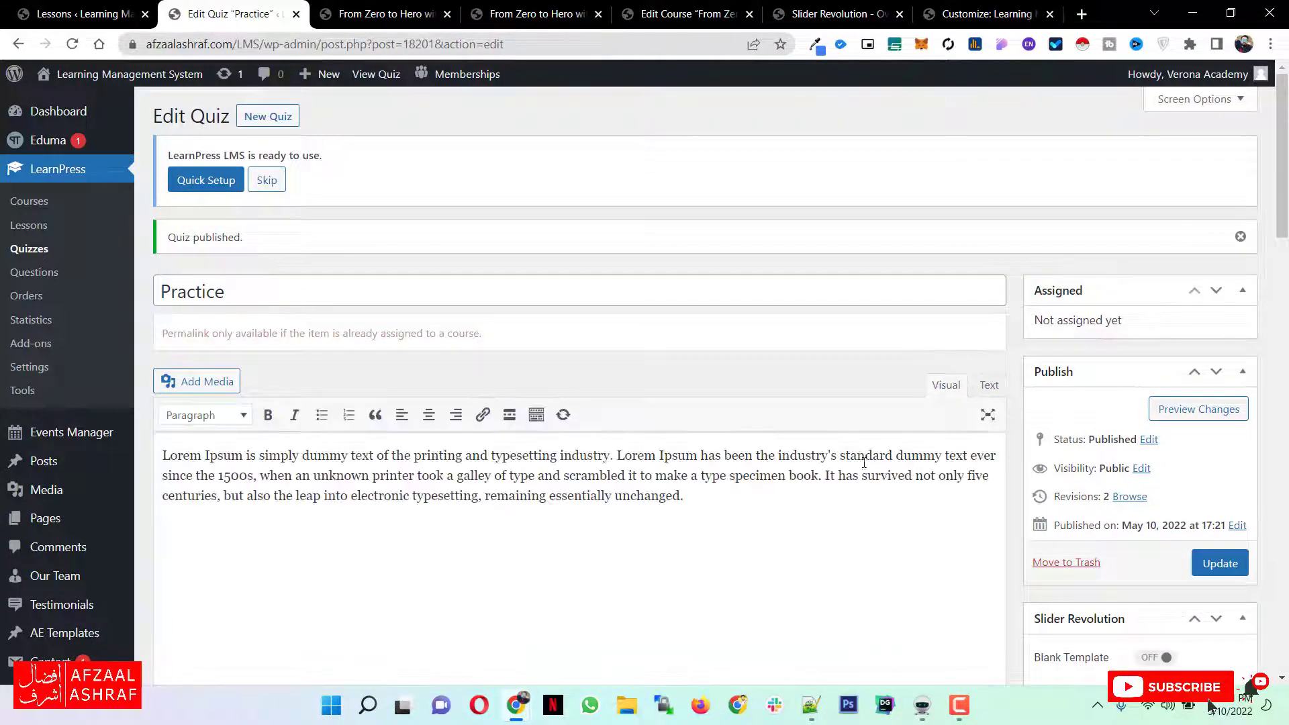
{"action": "left_click", "coordinate": [40, 250]}
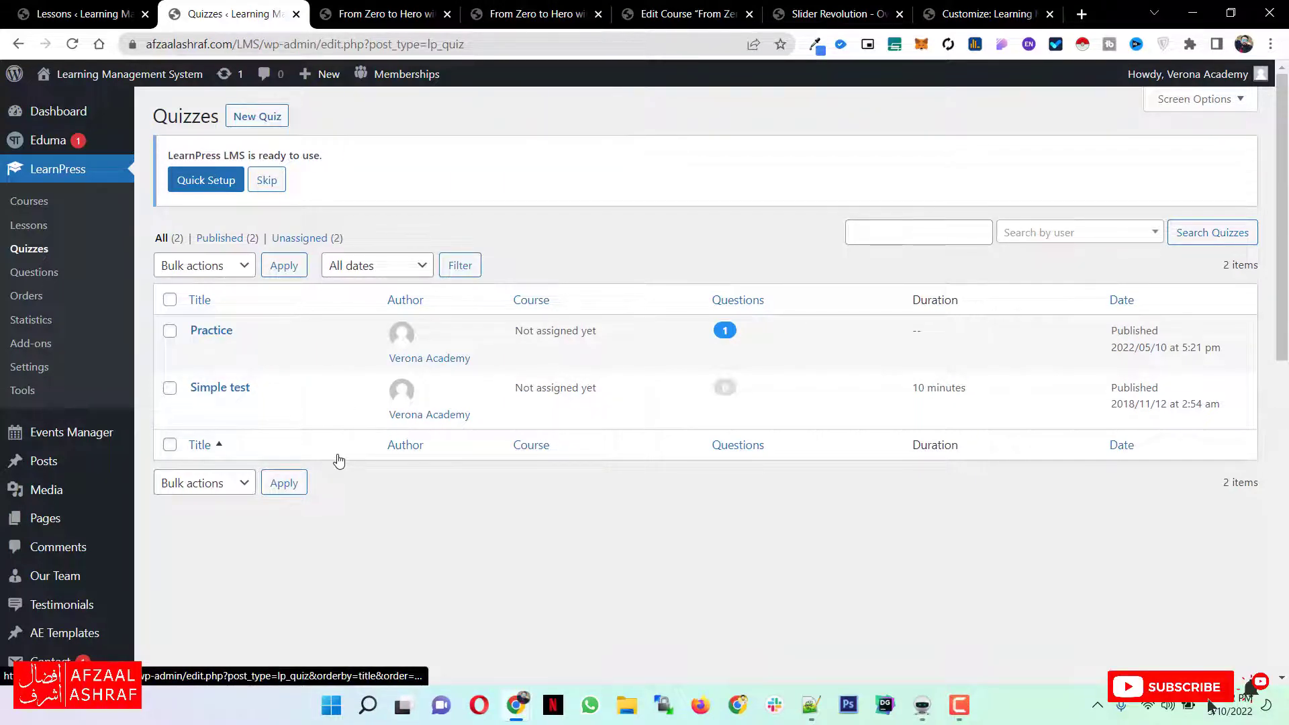
Open the LearnPress settings and review the general page setup, currency list and other options.
{"action": "left_click", "coordinate": [34, 369]}
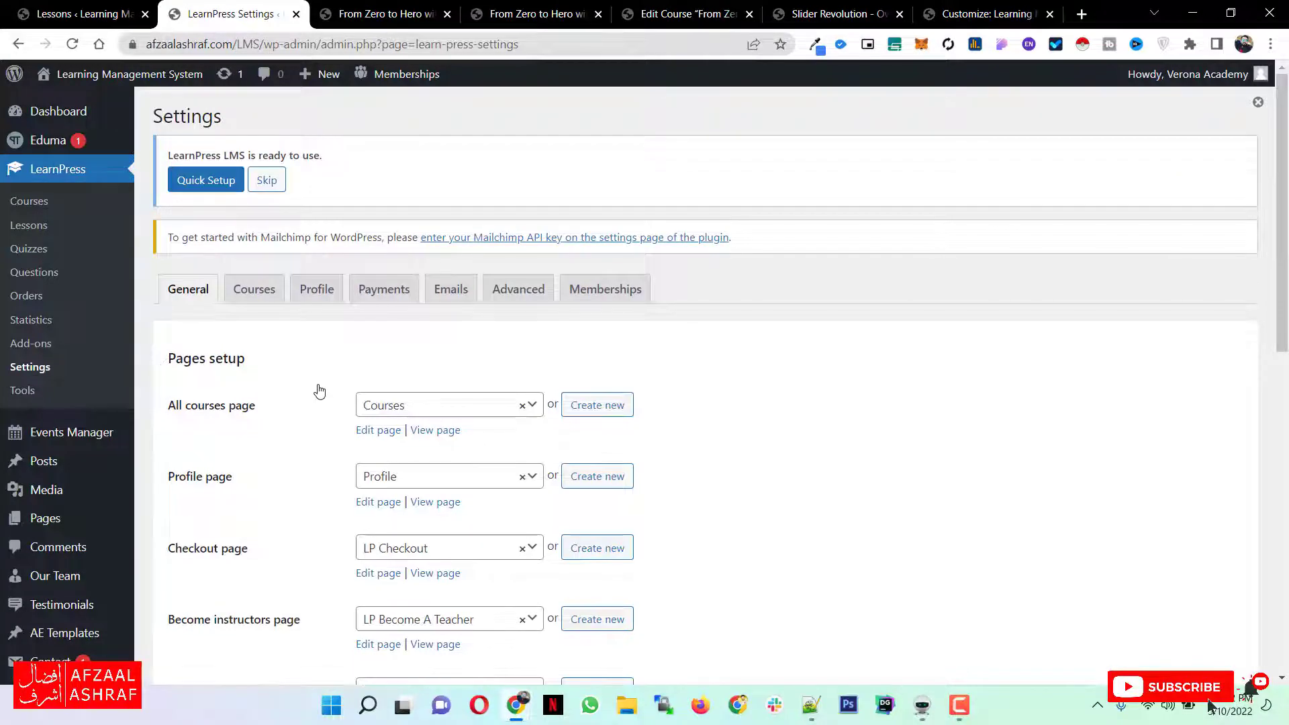
{"action": "scroll", "coordinate": [319, 392], "scroll_direction": "down", "scroll_amount": 10}
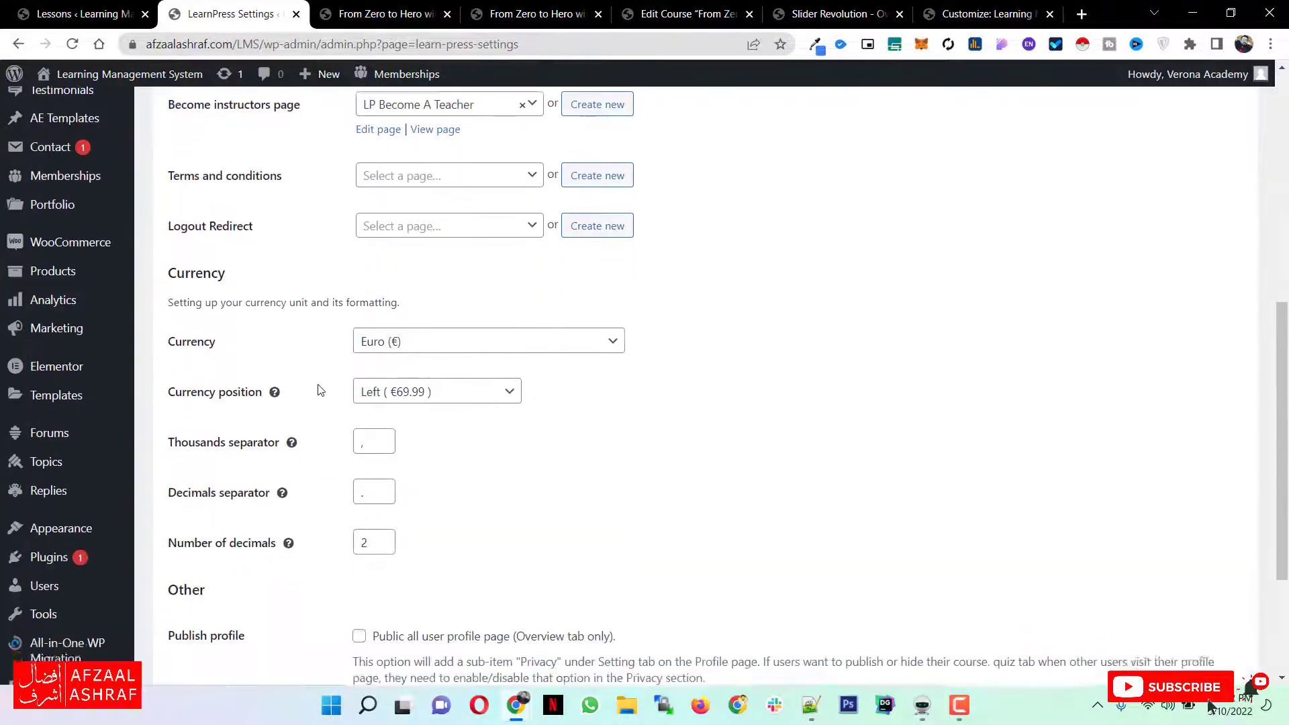
{"action": "scroll", "coordinate": [320, 391], "scroll_direction": "up", "scroll_amount": 1}
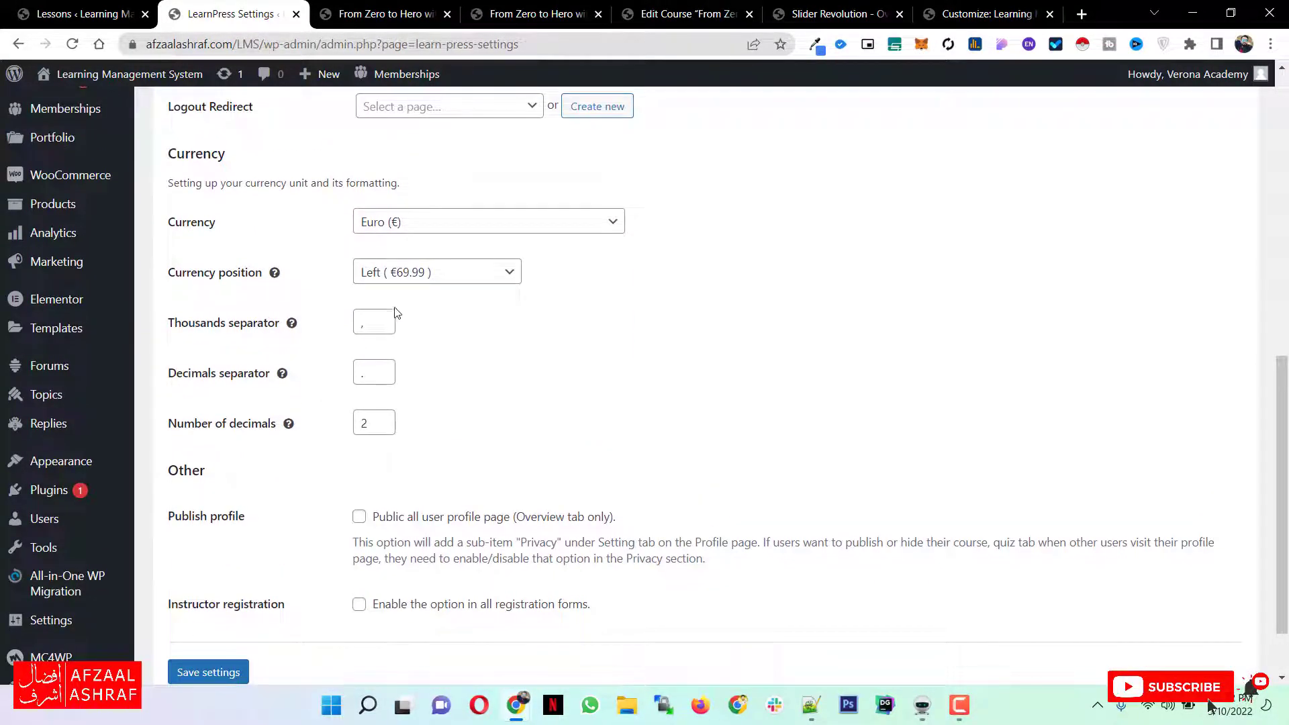
{"action": "left_click", "coordinate": [422, 280]}
{"action": "left_click", "coordinate": [420, 223]}
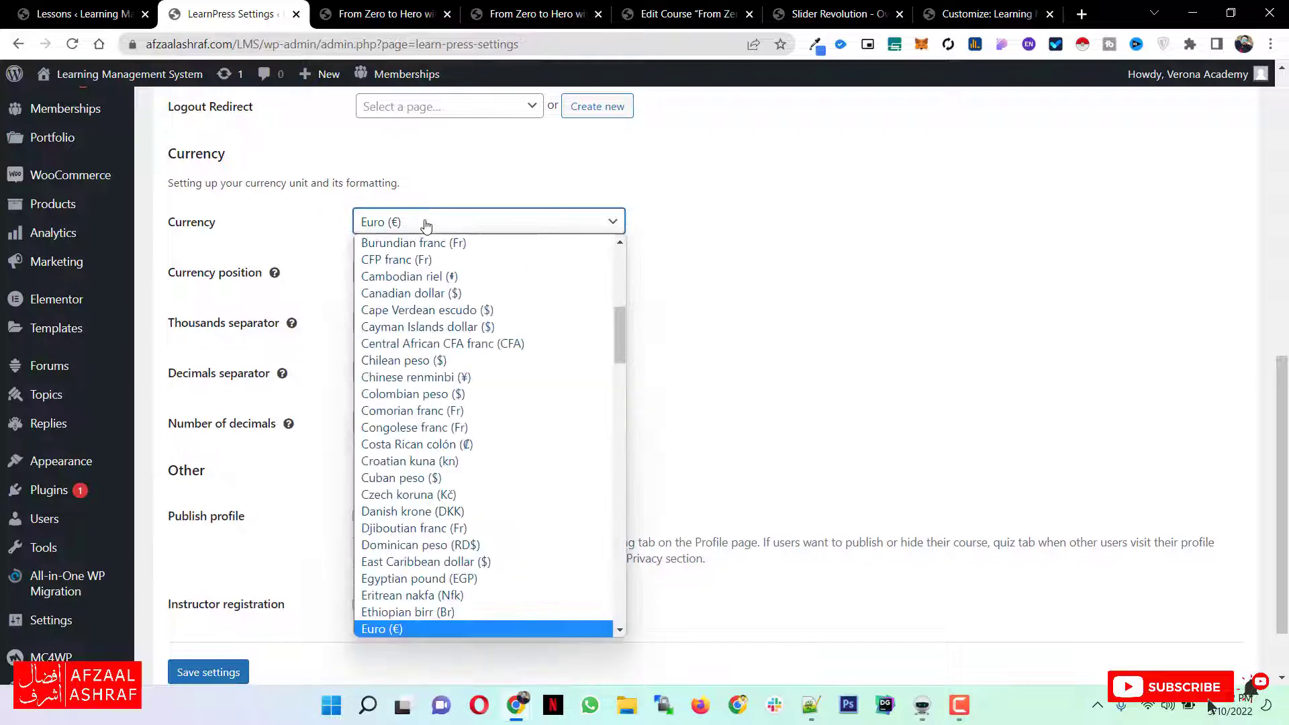
{"action": "left_click", "coordinate": [235, 410]}
{"action": "scroll", "coordinate": [235, 411], "scroll_direction": "up", "scroll_amount": 5}
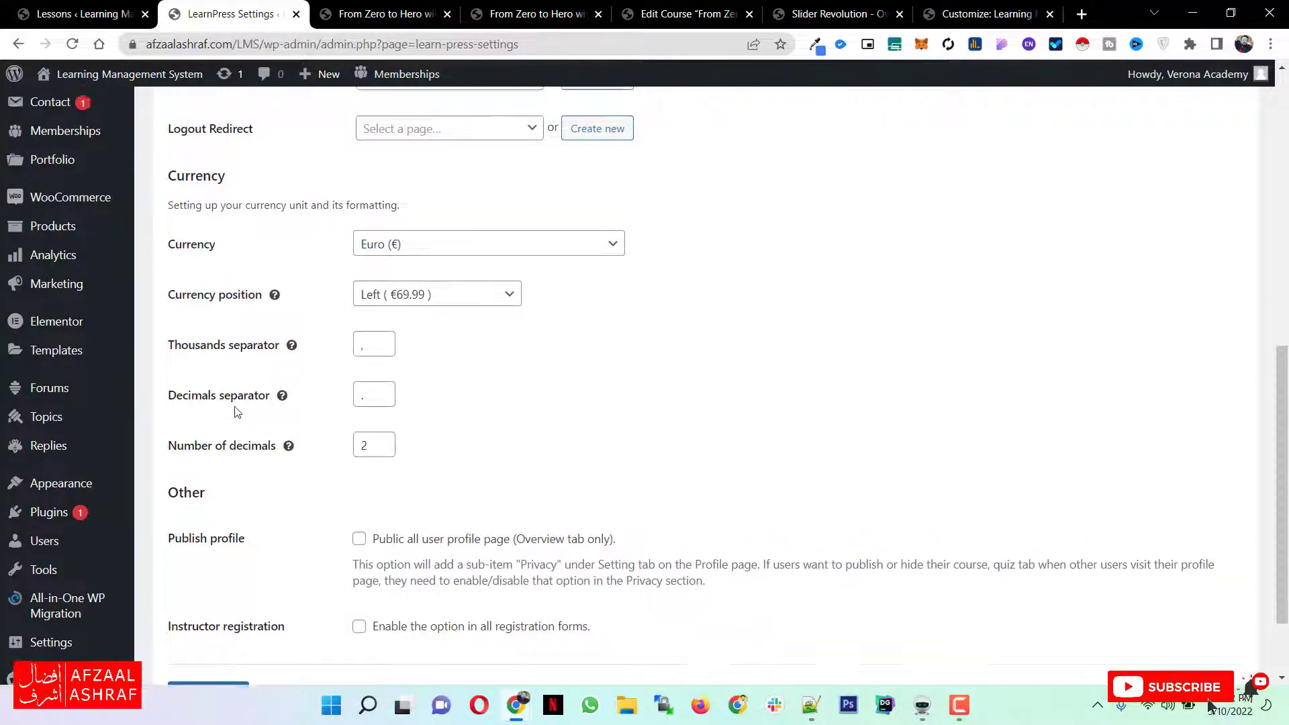
{"action": "scroll", "coordinate": [245, 408], "scroll_direction": "up", "scroll_amount": 4}
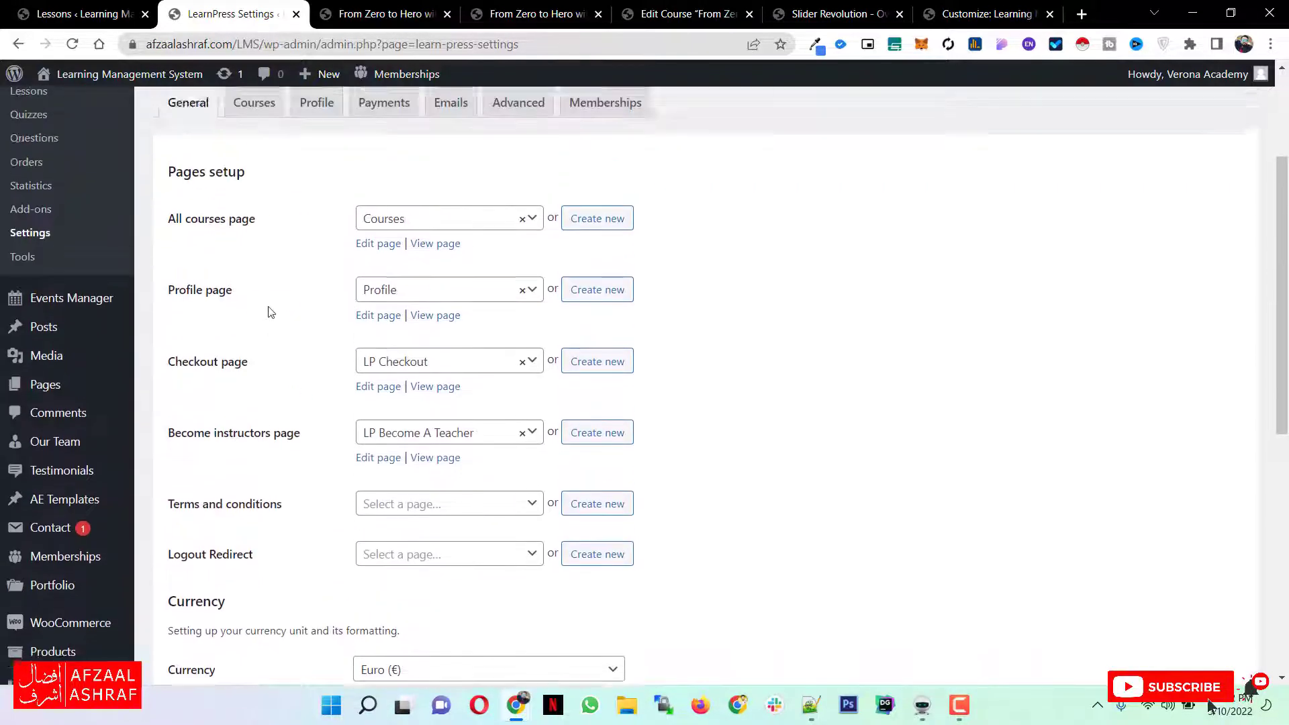
Review the LearnPress course settings, including the general options, curriculum settings and the course, lesson and quiz permalinks.
{"action": "left_click", "coordinate": [262, 296]}
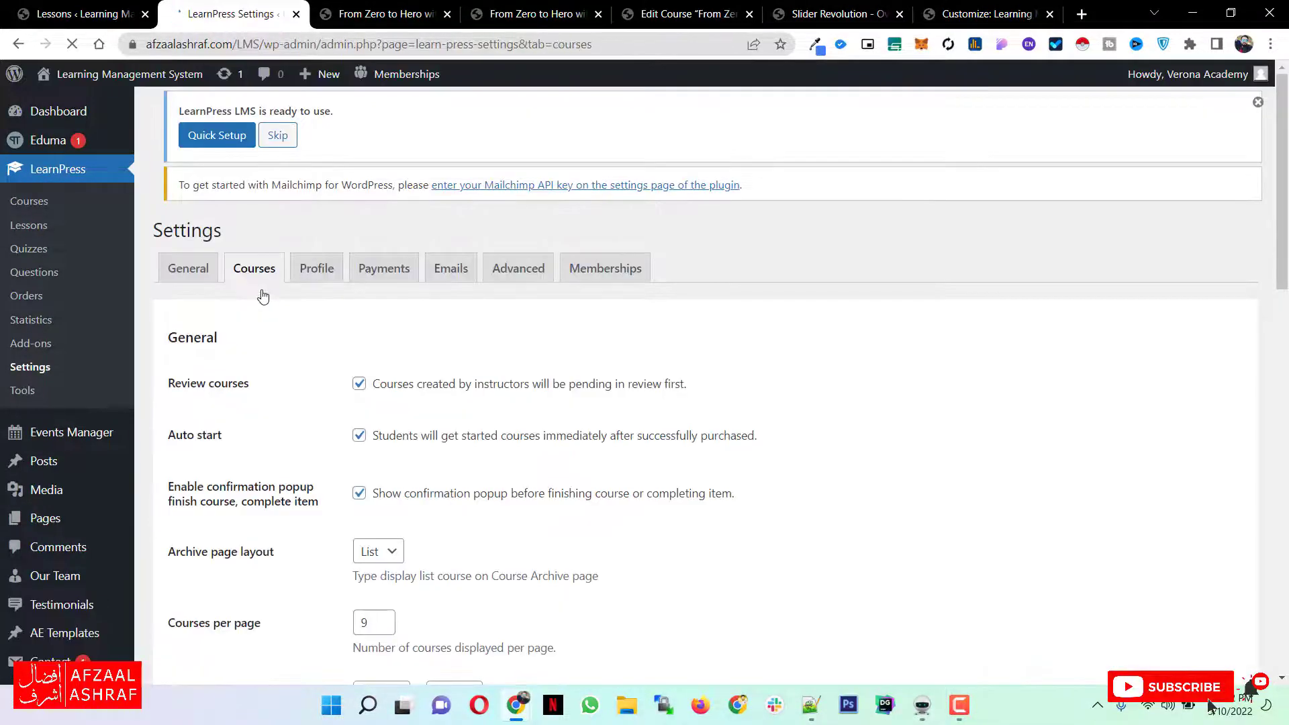
{"action": "scroll", "coordinate": [262, 296], "scroll_direction": "down", "scroll_amount": 3}
{"action": "scroll", "coordinate": [262, 296], "scroll_direction": "down", "scroll_amount": 6}
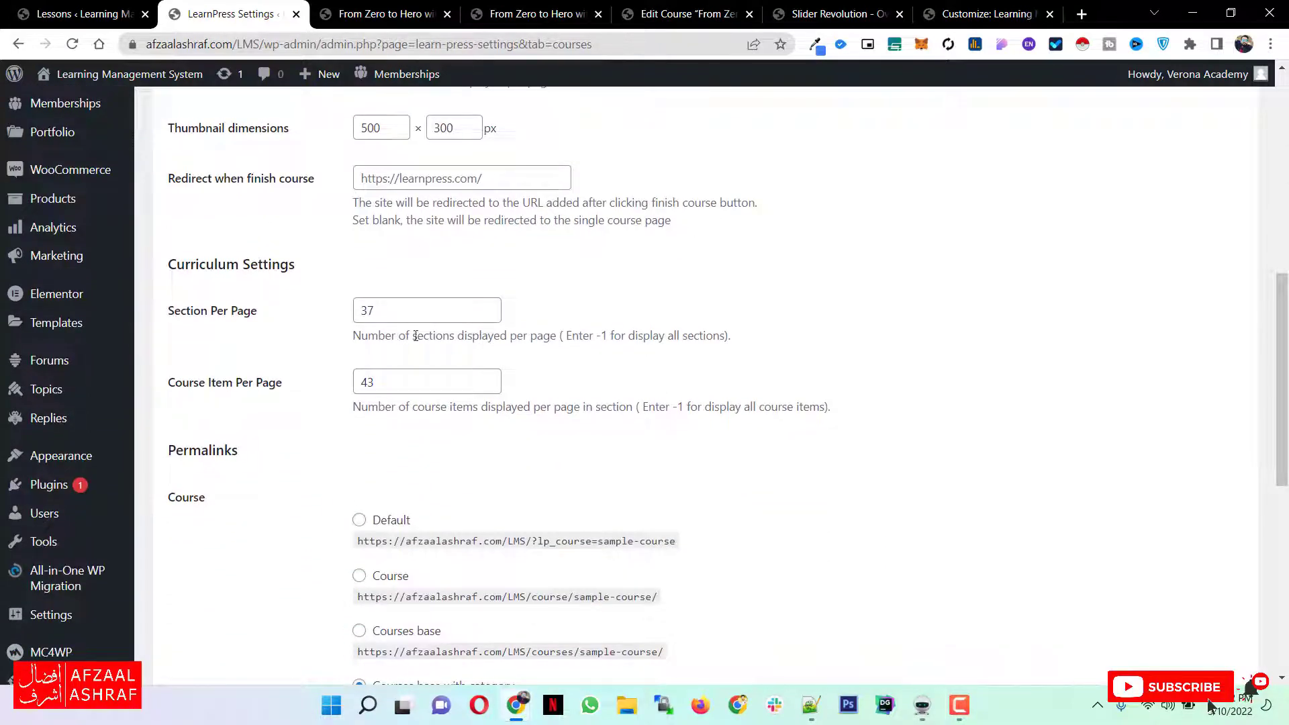
{"action": "scroll", "coordinate": [404, 335], "scroll_direction": "down", "scroll_amount": 8}
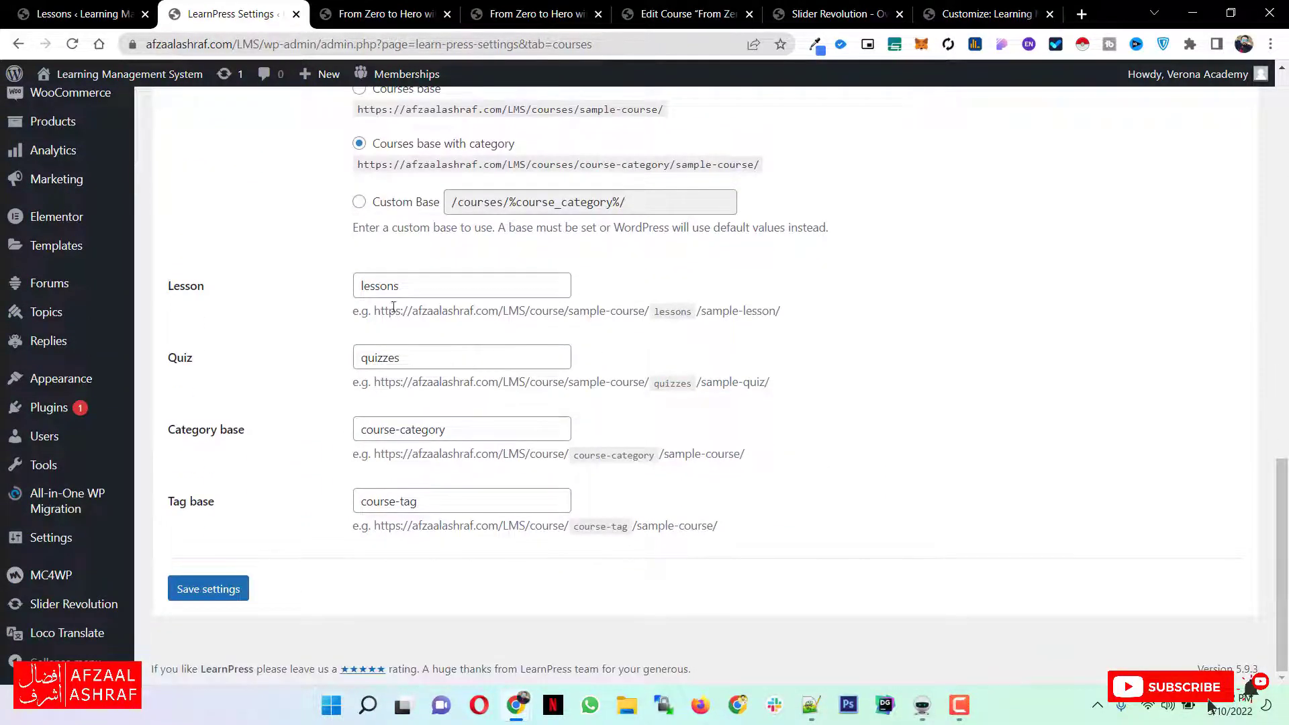
{"action": "left_click_drag", "start_coordinate": [489, 311], "coordinate": [400, 358]}
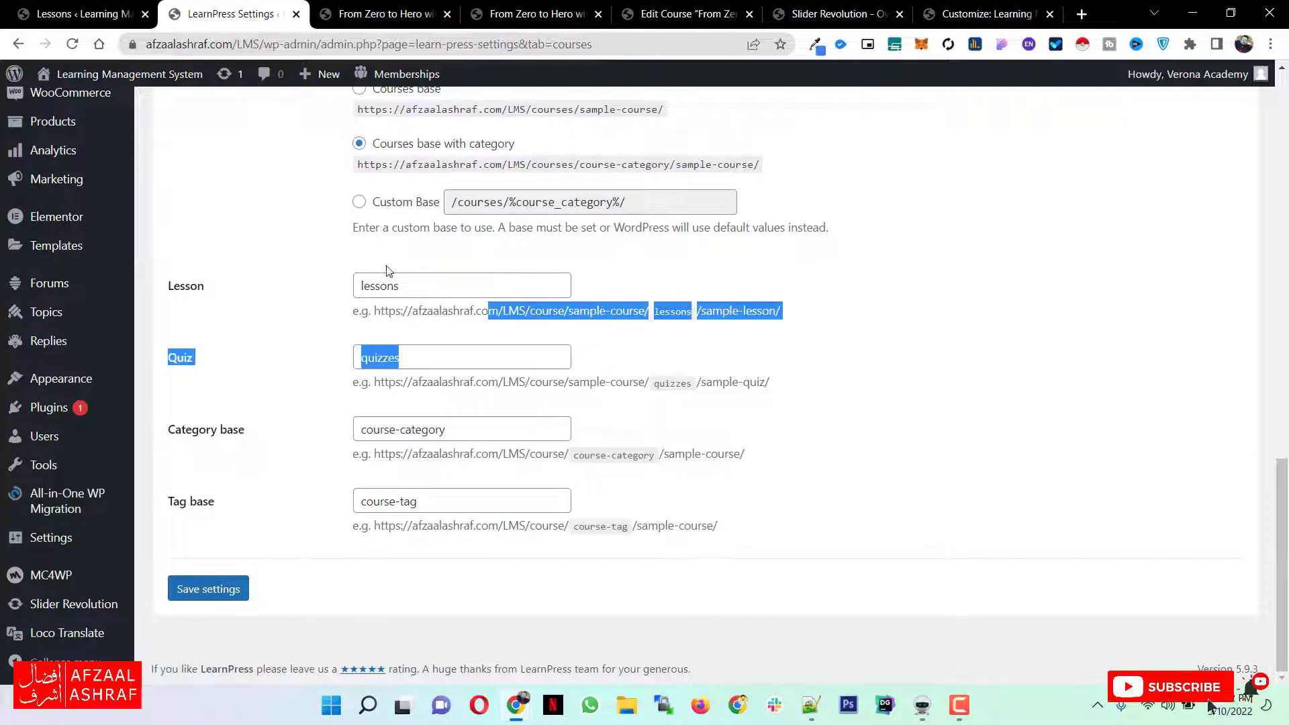
{"action": "double_click", "coordinate": [441, 290]}
{"action": "scroll", "coordinate": [319, 377], "scroll_direction": "up", "scroll_amount": 20}
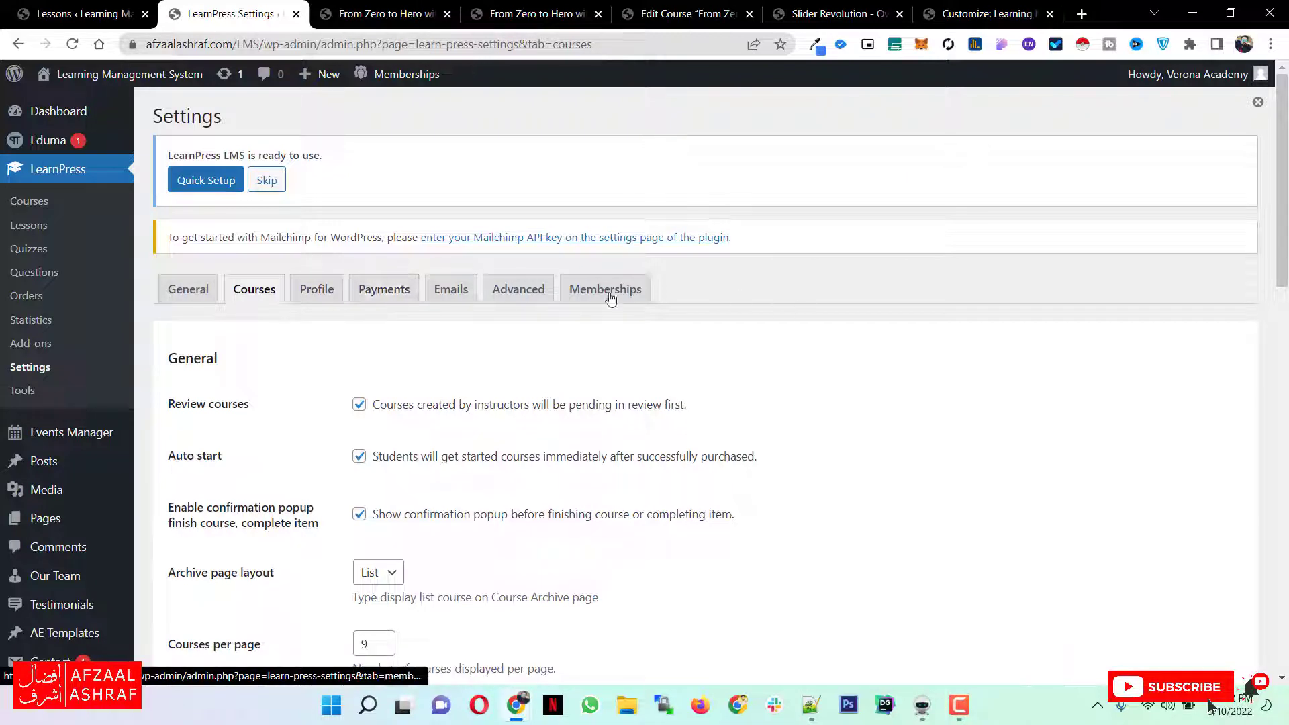
{"action": "scroll", "coordinate": [71, 366], "scroll_direction": "down", "scroll_amount": 1}
{"action": "mouse_move", "coordinate": [70, 366]}
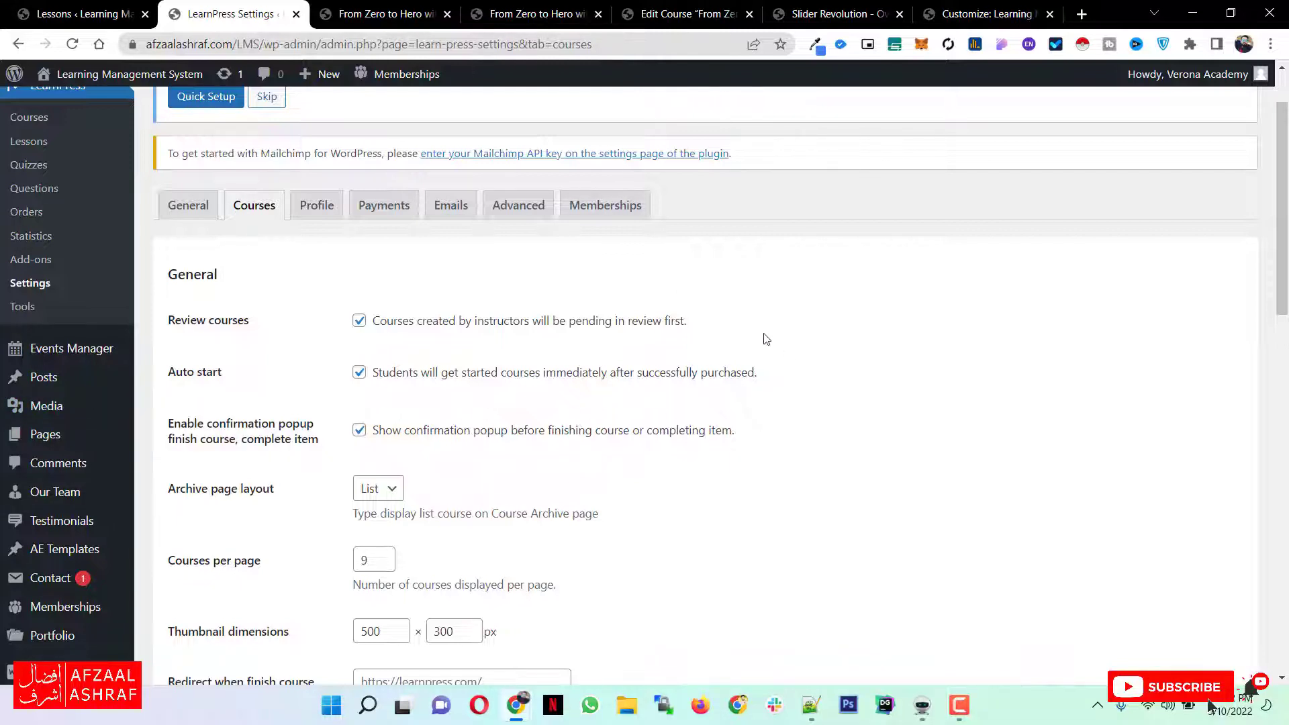
Go from the course page on the live site to its home page and look through it to the registration section.
{"action": "left_click", "coordinate": [376, 13]}
{"action": "scroll", "coordinate": [86, 216], "scroll_direction": "up", "scroll_amount": 15}
{"action": "left_click", "coordinate": [202, 169]}
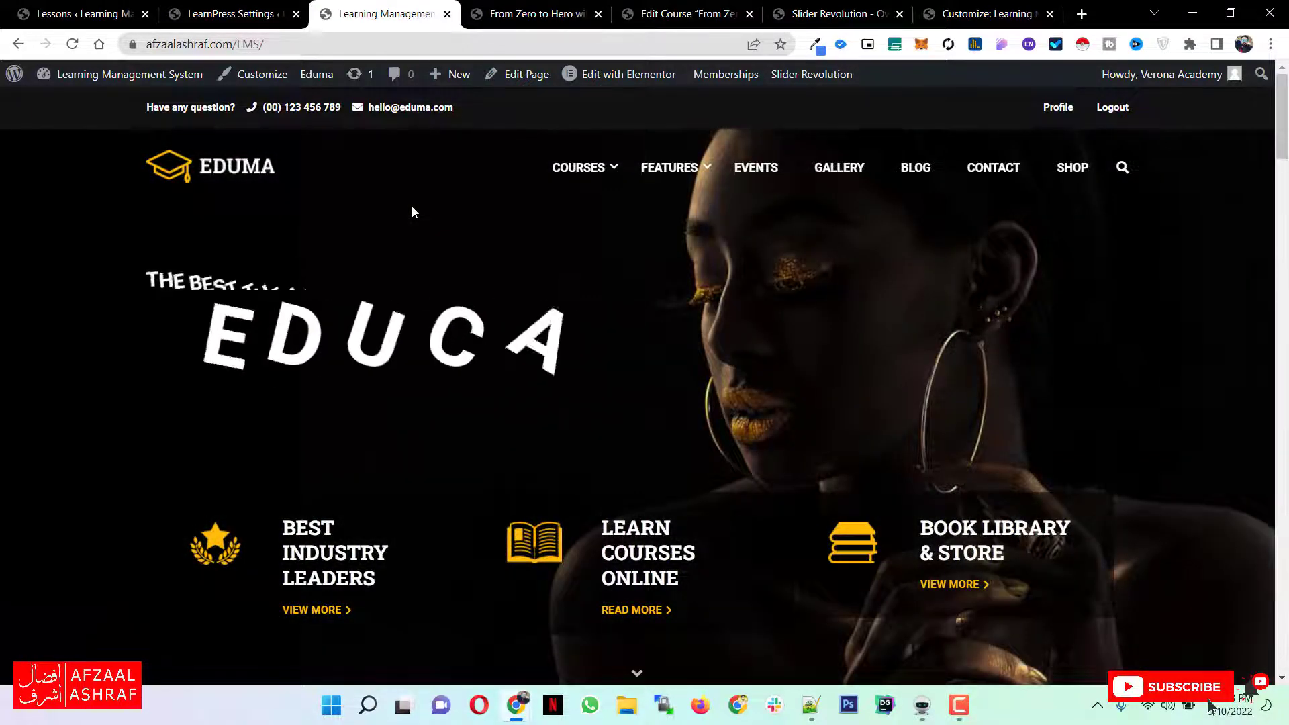
{"action": "scroll", "coordinate": [481, 410], "scroll_direction": "down", "scroll_amount": 6}
{"action": "scroll", "coordinate": [489, 402], "scroll_direction": "down", "scroll_amount": 10}
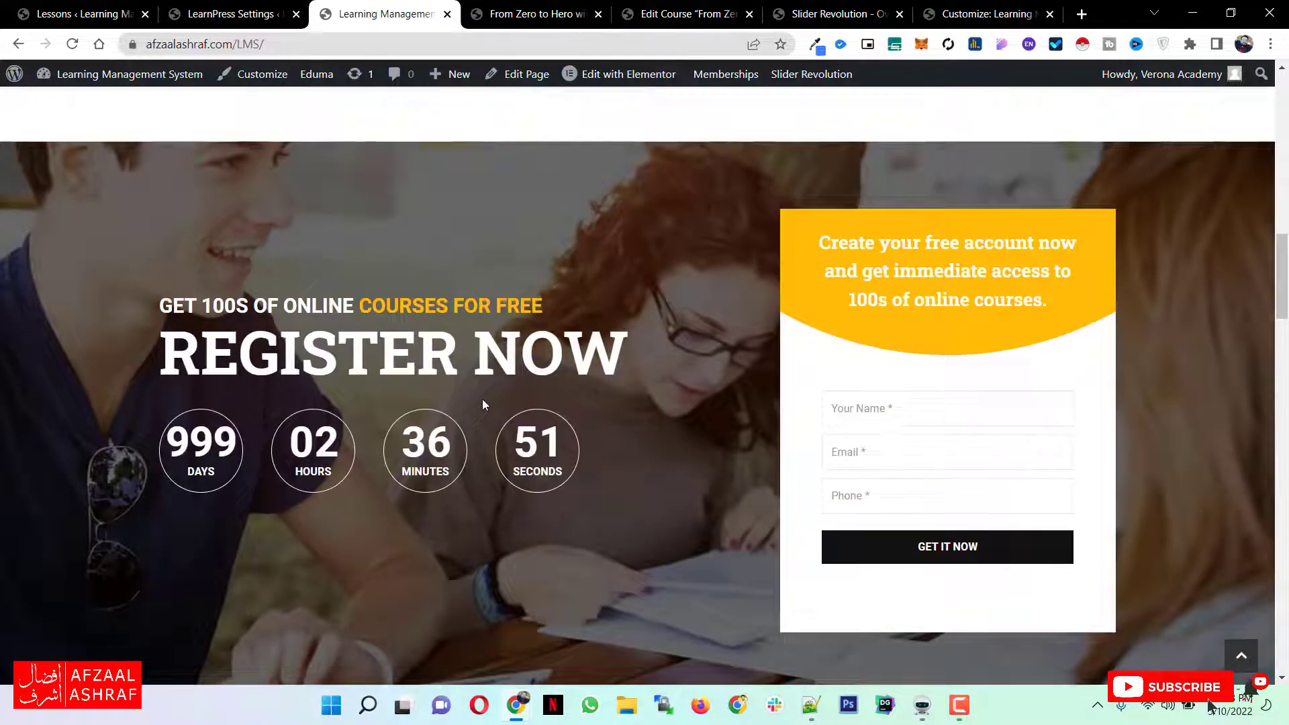
Open the WooCommerce home page in the site's admin area and examine its inbox and available sections.
{"action": "left_click", "coordinate": [228, 13]}
{"action": "scroll", "coordinate": [118, 307], "scroll_direction": "down", "scroll_amount": 5}
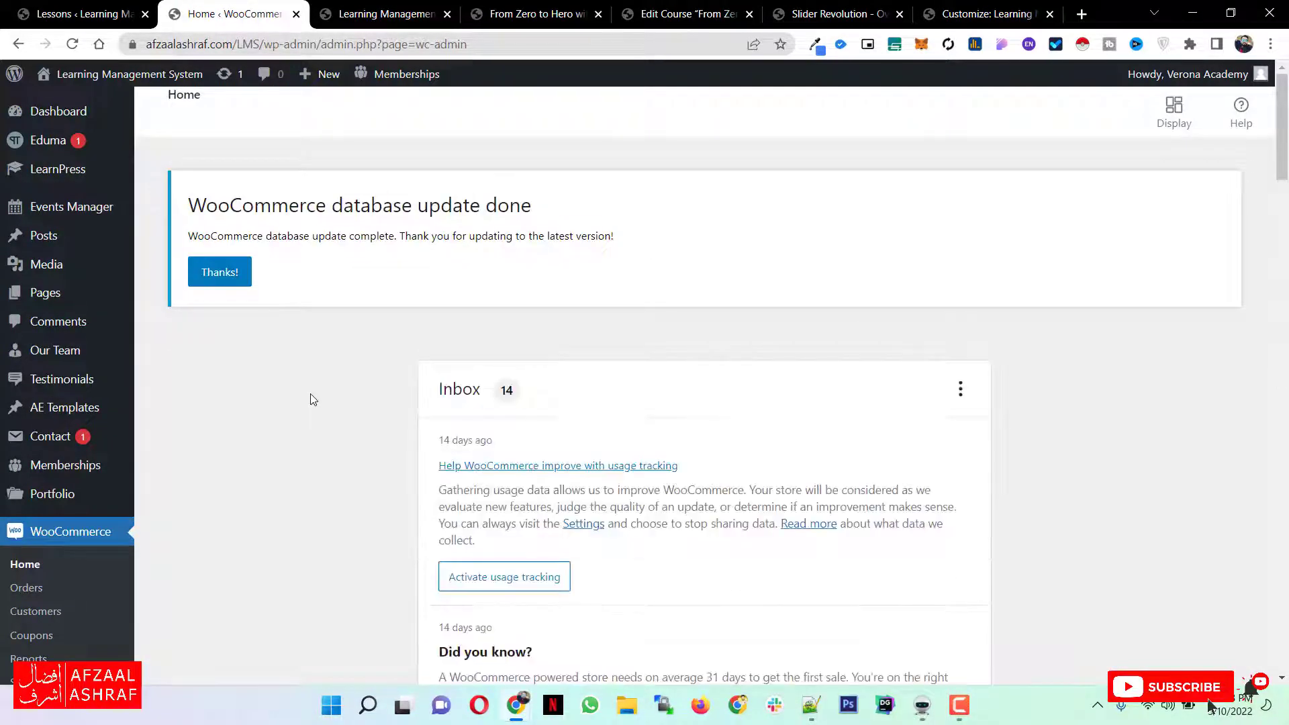
{"action": "scroll", "coordinate": [310, 399], "scroll_direction": "down", "scroll_amount": 2}
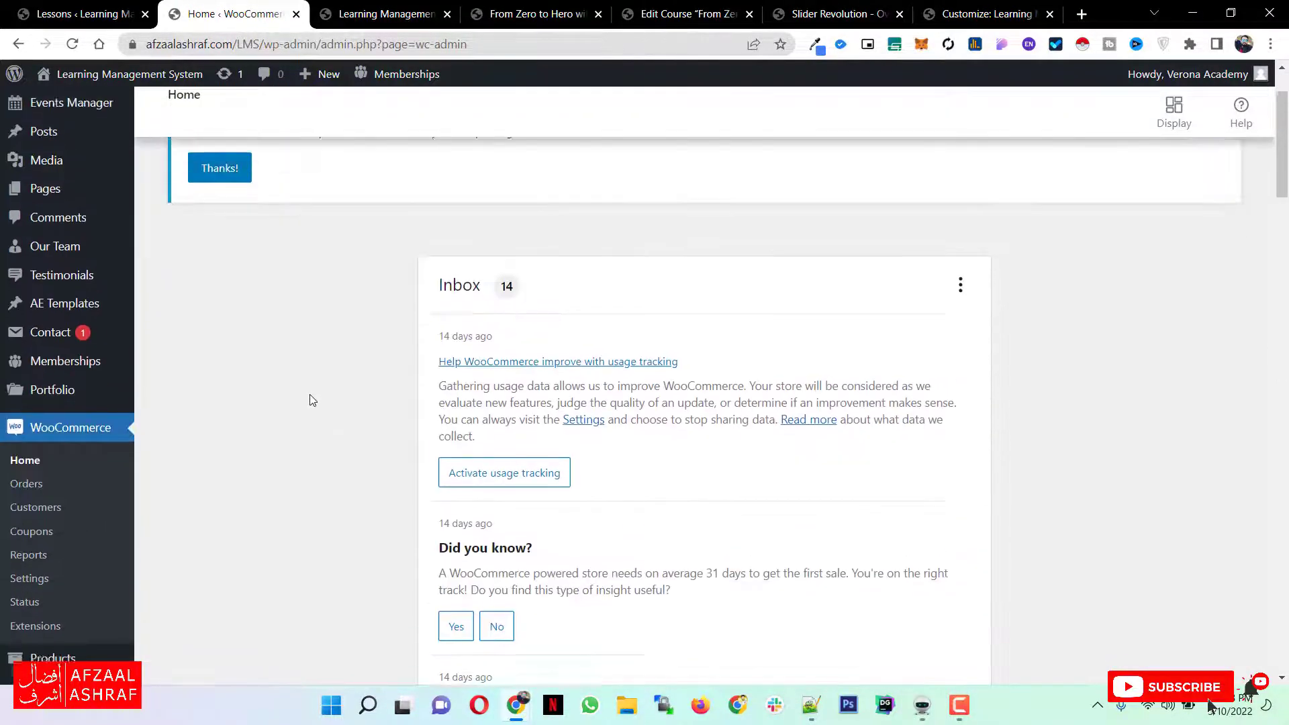
{"action": "scroll", "coordinate": [310, 399], "scroll_direction": "up", "scroll_amount": 2}
{"action": "scroll", "coordinate": [310, 400], "scroll_direction": "down", "scroll_amount": 3}
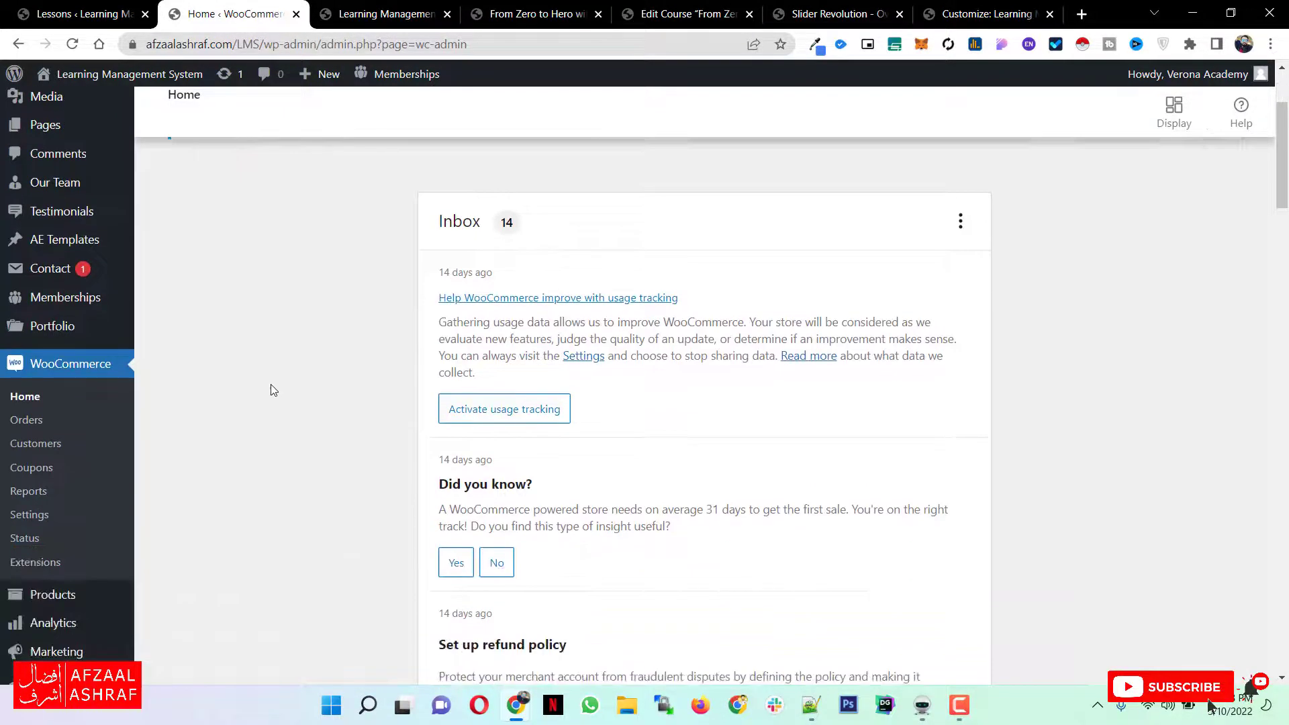
{"action": "scroll", "coordinate": [274, 390], "scroll_direction": "up", "scroll_amount": 3}
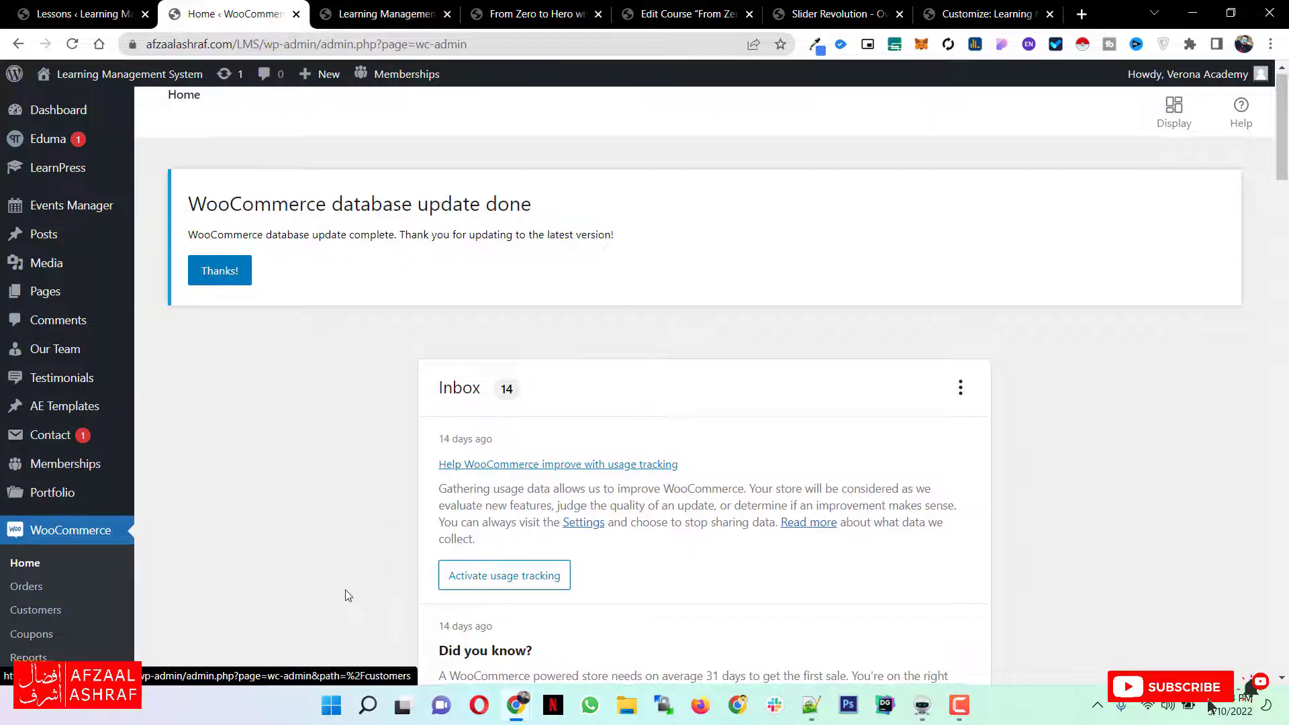
{"action": "scroll", "coordinate": [300, 546], "scroll_direction": "down", "scroll_amount": 7}
{"action": "scroll", "coordinate": [299, 546], "scroll_direction": "up", "scroll_amount": 7}
{"action": "scroll", "coordinate": [299, 549], "scroll_direction": "down", "scroll_amount": 3}
{"action": "scroll", "coordinate": [299, 545], "scroll_direction": "down", "scroll_amount": 2}
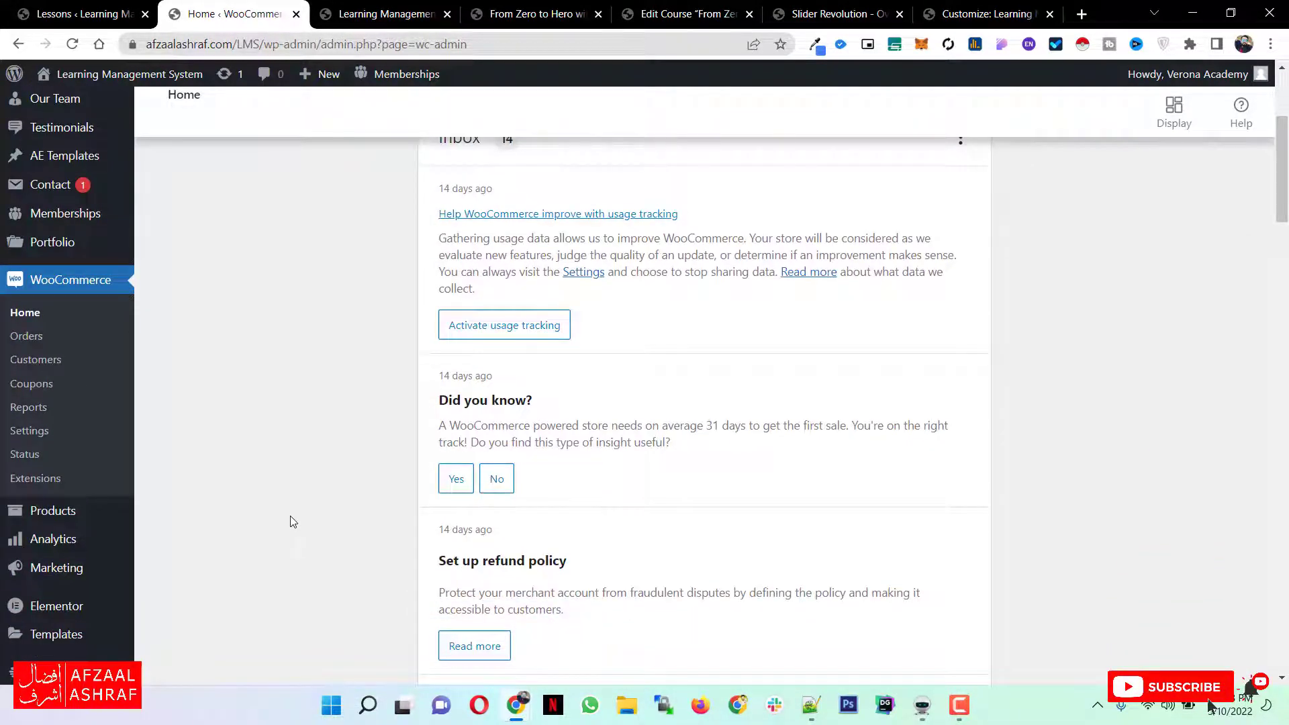
{"action": "scroll", "coordinate": [291, 521], "scroll_direction": "up", "scroll_amount": 4}
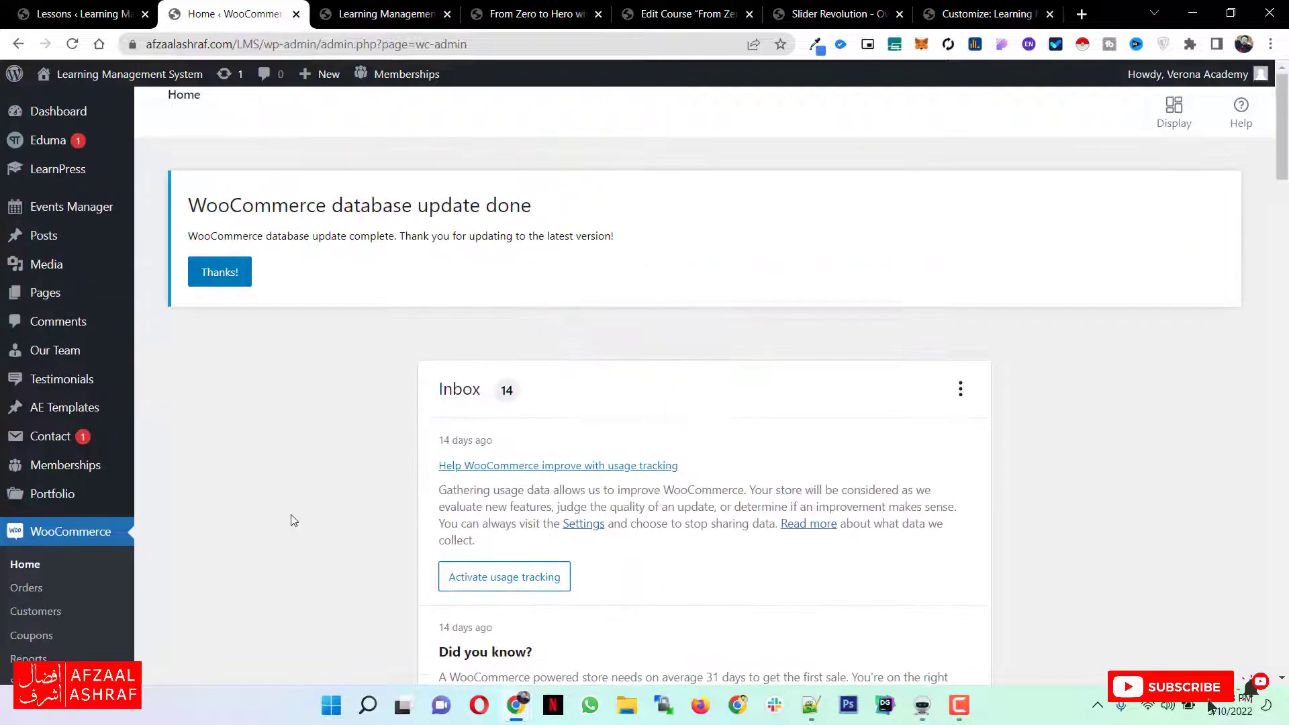
Return to the live home page and review its sections from the hero slider to the footer.
{"action": "left_click", "coordinate": [329, 8]}
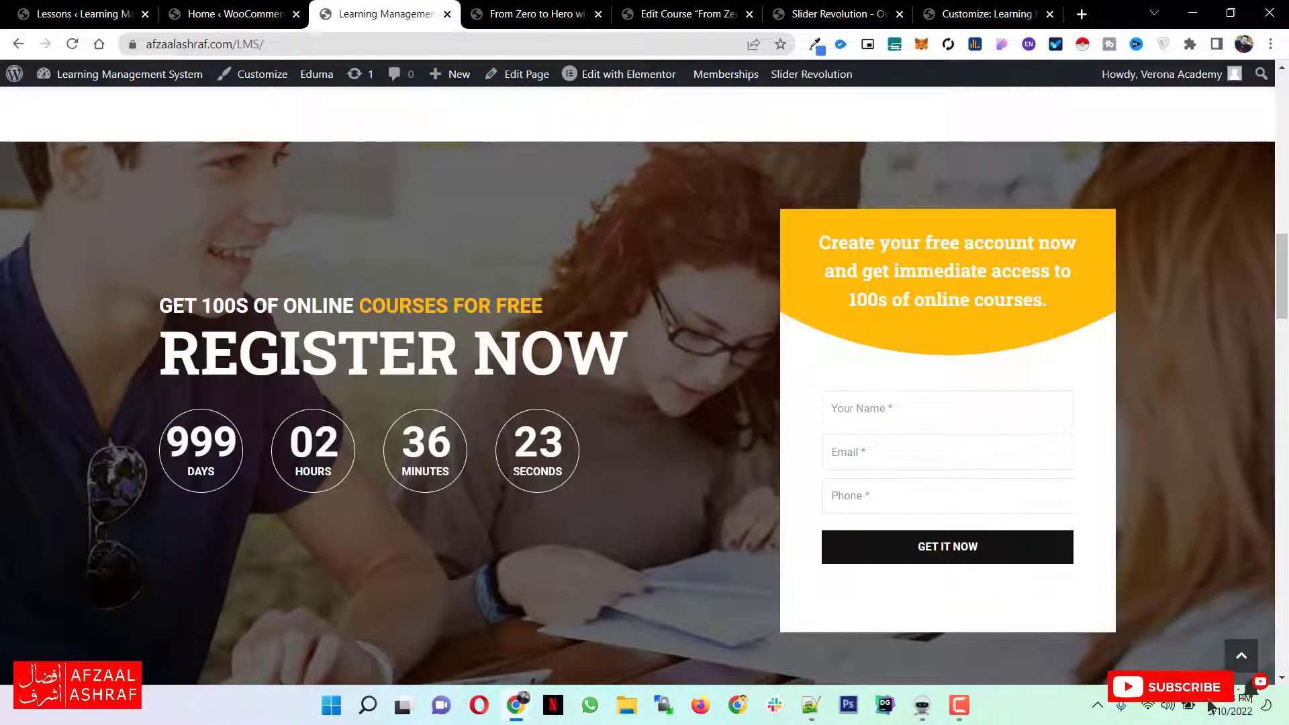
{"action": "scroll", "coordinate": [514, 473], "scroll_direction": "up", "scroll_amount": 10}
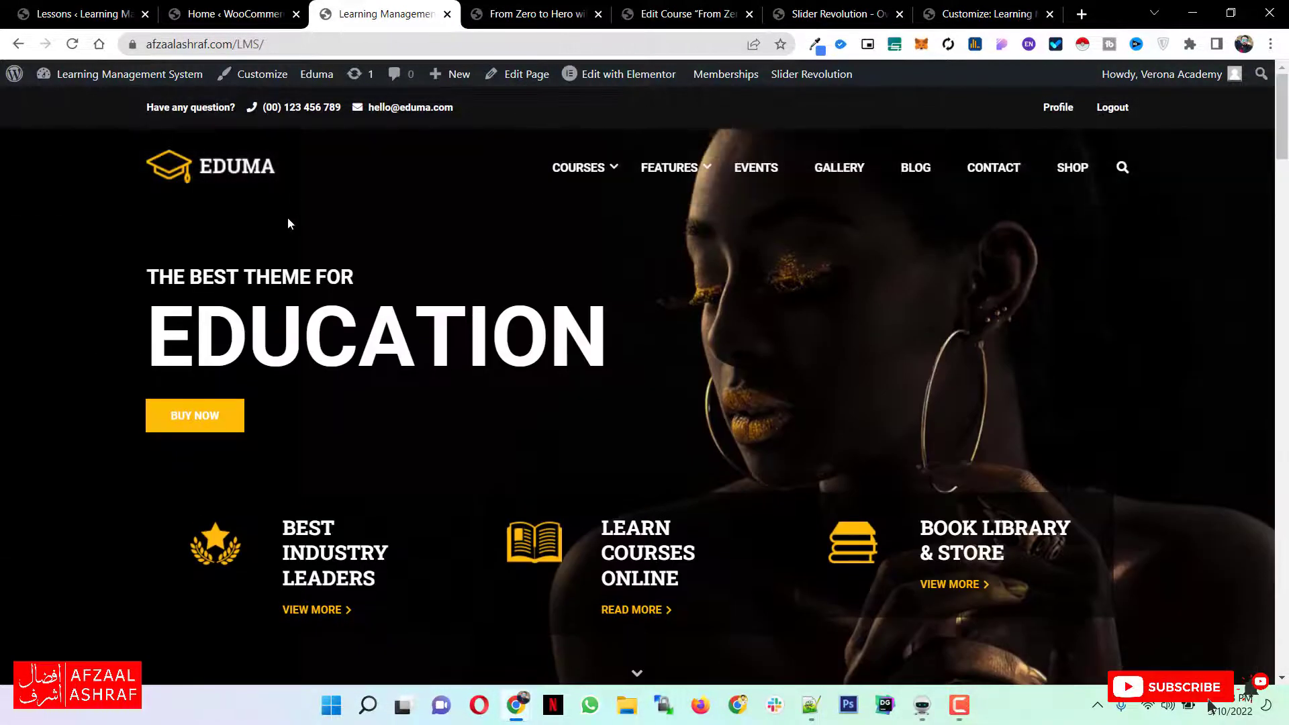
{"action": "scroll", "coordinate": [654, 443], "scroll_direction": "down", "scroll_amount": 15}
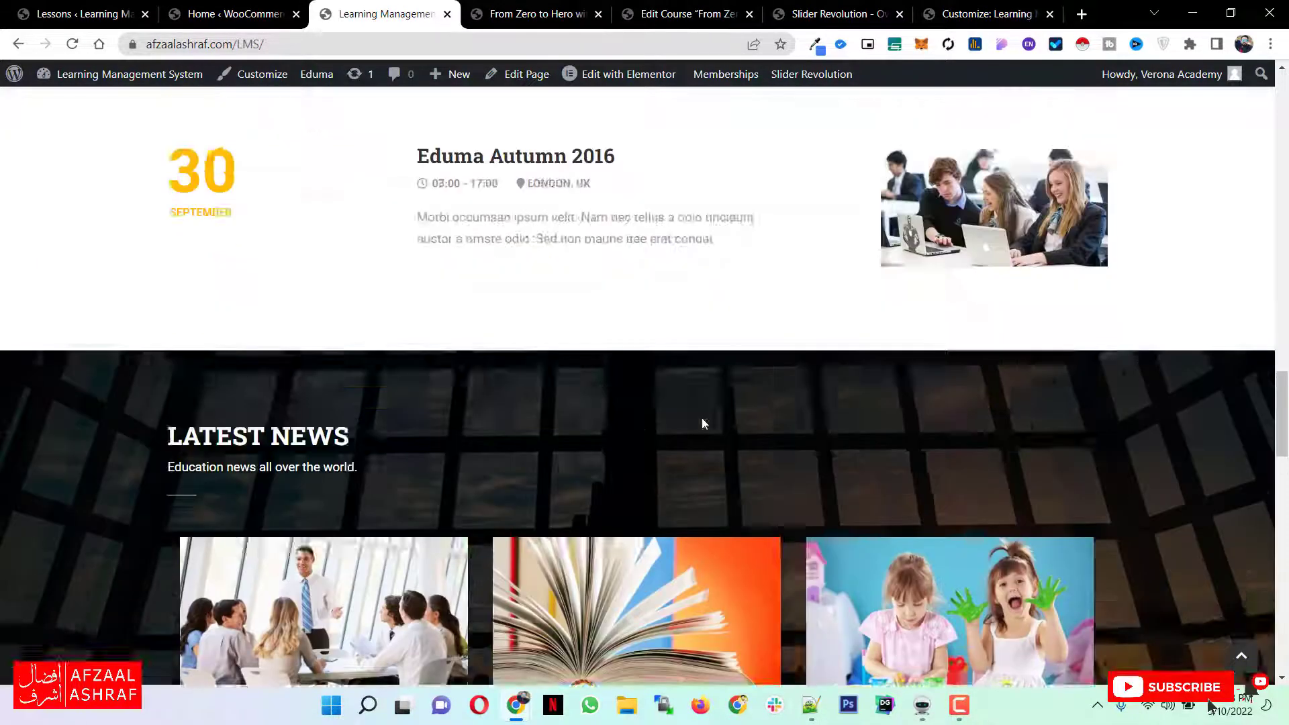
{"action": "scroll", "coordinate": [702, 417], "scroll_direction": "down", "scroll_amount": 10}
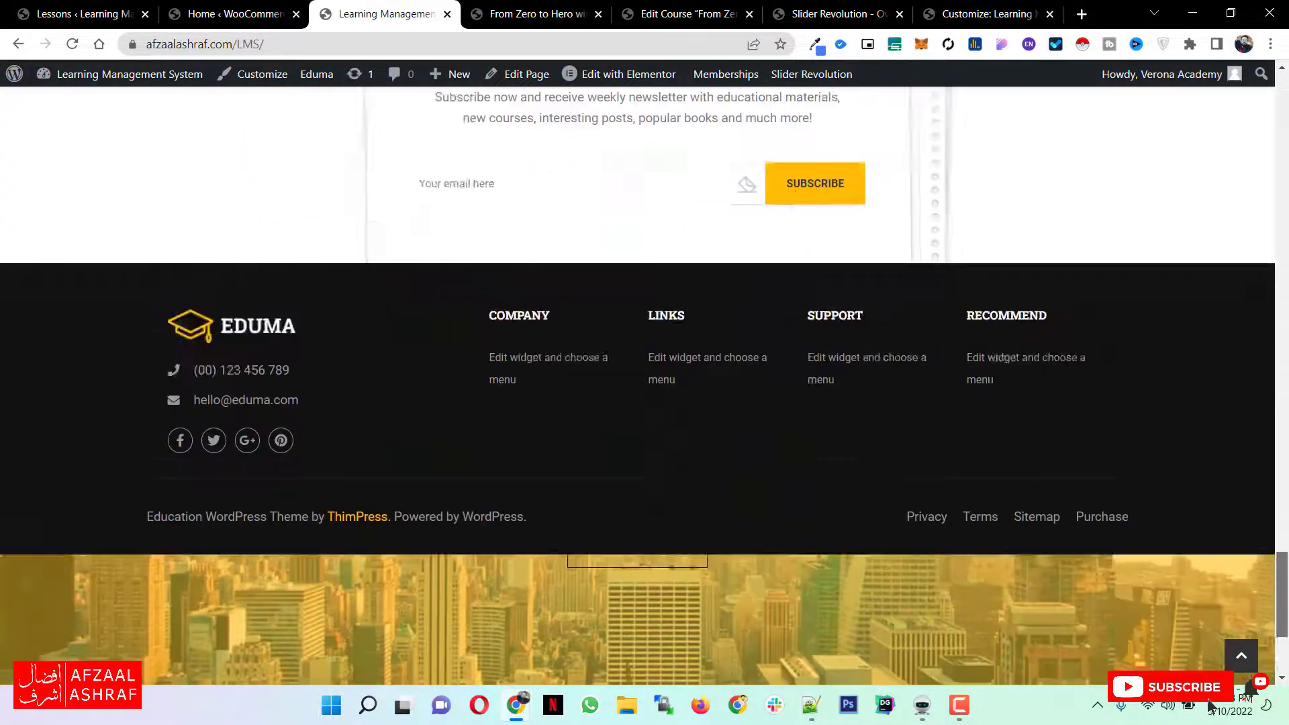
{"action": "scroll", "coordinate": [1247, 156], "scroll_direction": "up", "scroll_amount": 20}
{"action": "scroll", "coordinate": [1247, 156], "scroll_direction": "up", "scroll_amount": 10}
Open the home page for editing in Elementor, looking over the live page's sections while the editor loads.
{"action": "left_click", "coordinate": [621, 74]}
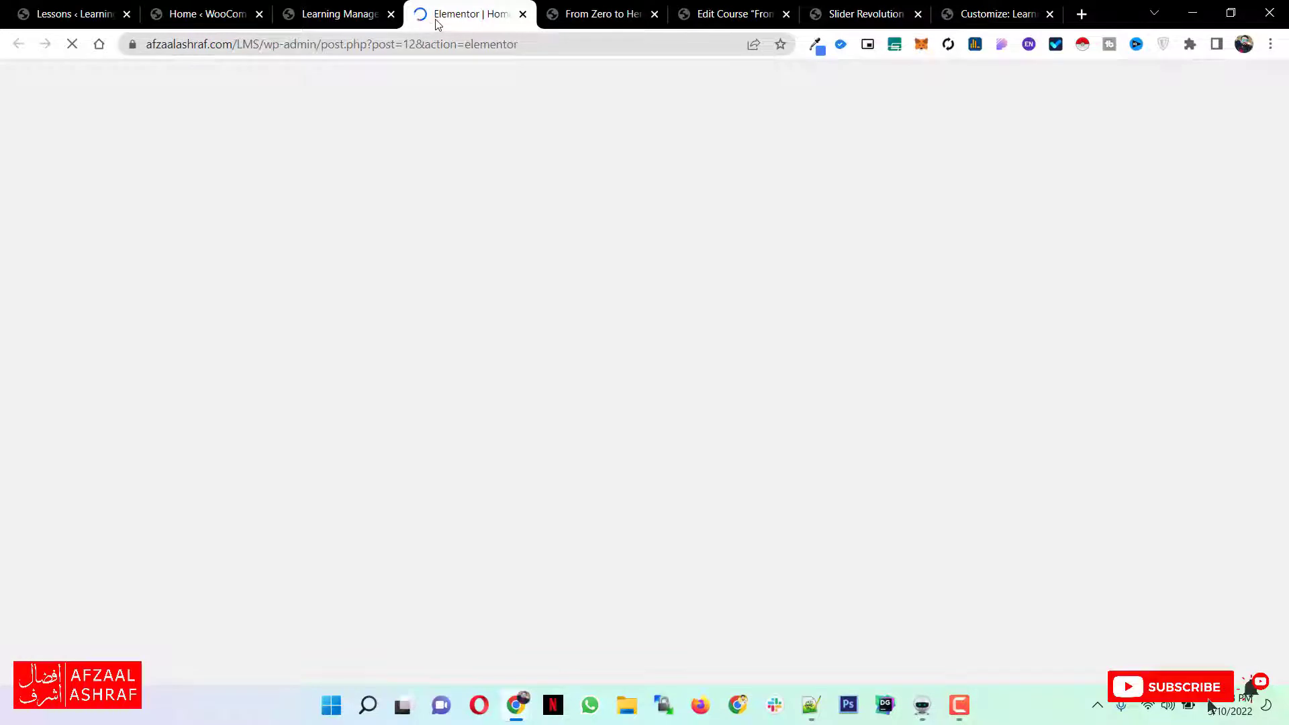
{"action": "left_click", "coordinate": [340, 13]}
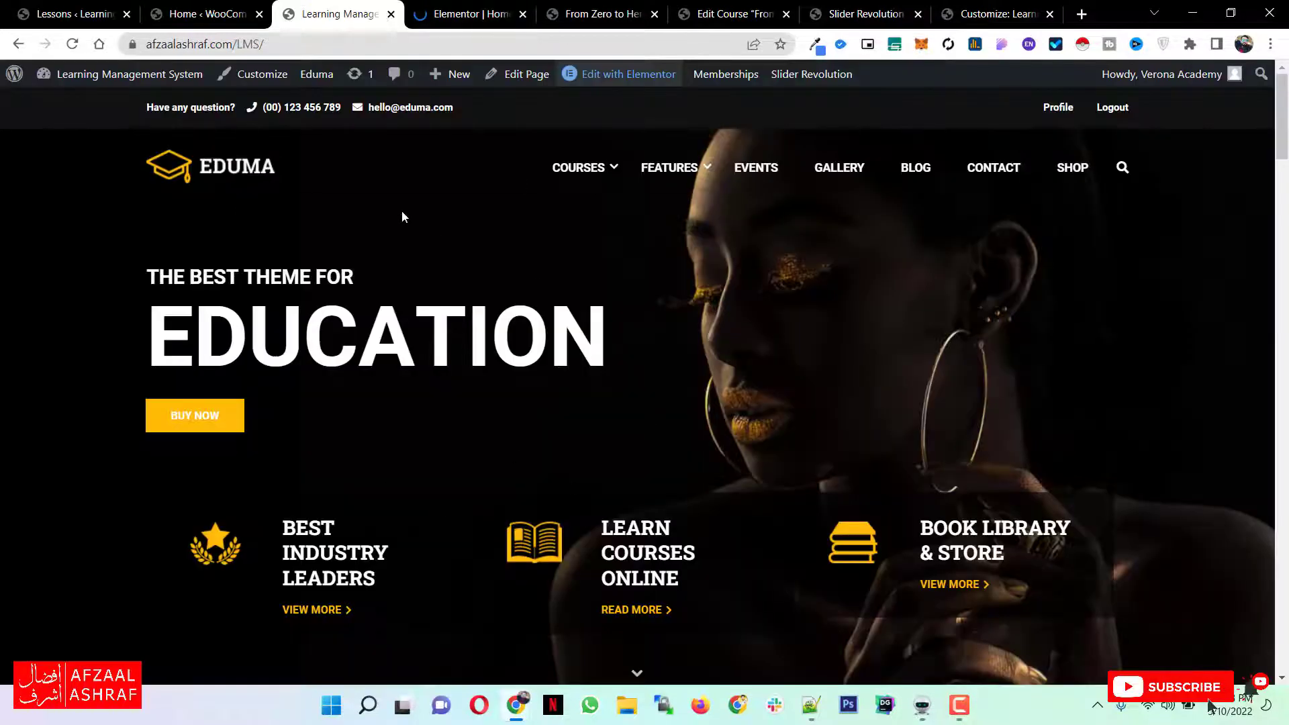
{"action": "scroll", "coordinate": [406, 195], "scroll_direction": "down", "scroll_amount": 7}
{"action": "left_click", "coordinate": [470, 13]}
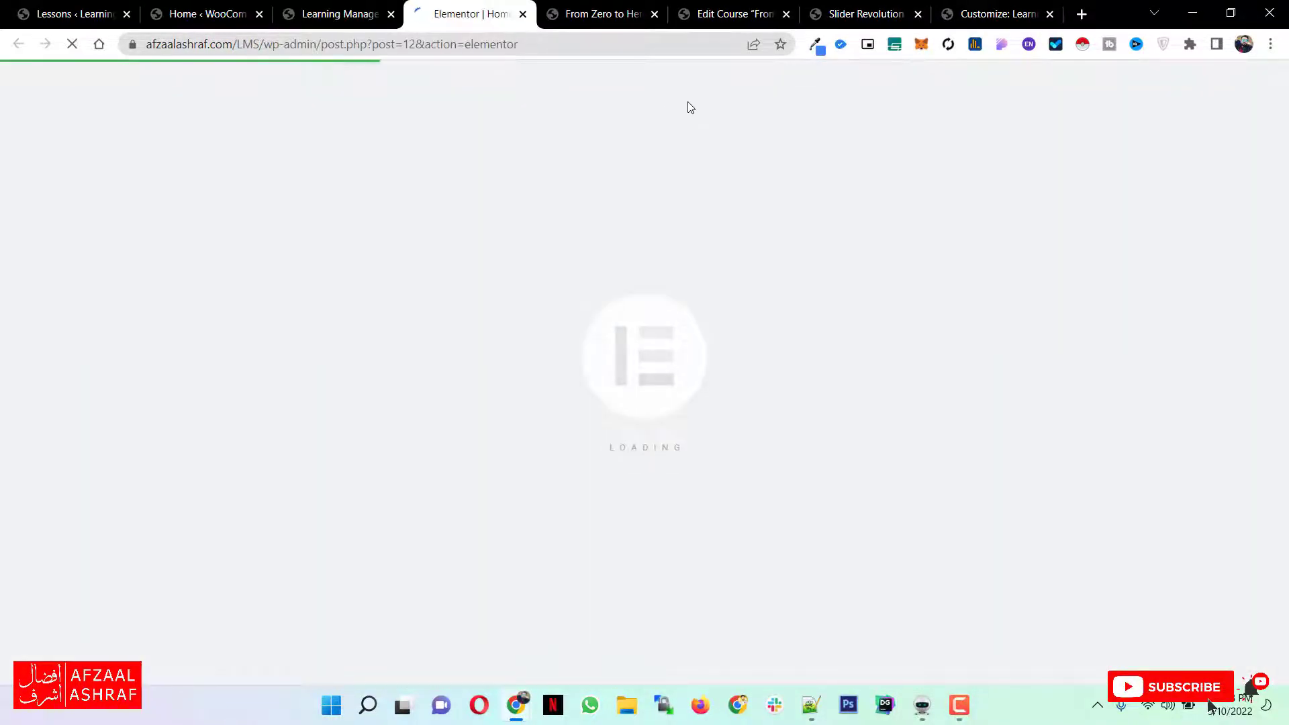
{"action": "left_click", "coordinate": [403, 7]}
{"action": "scroll", "coordinate": [616, 423], "scroll_direction": "down", "scroll_amount": 20}
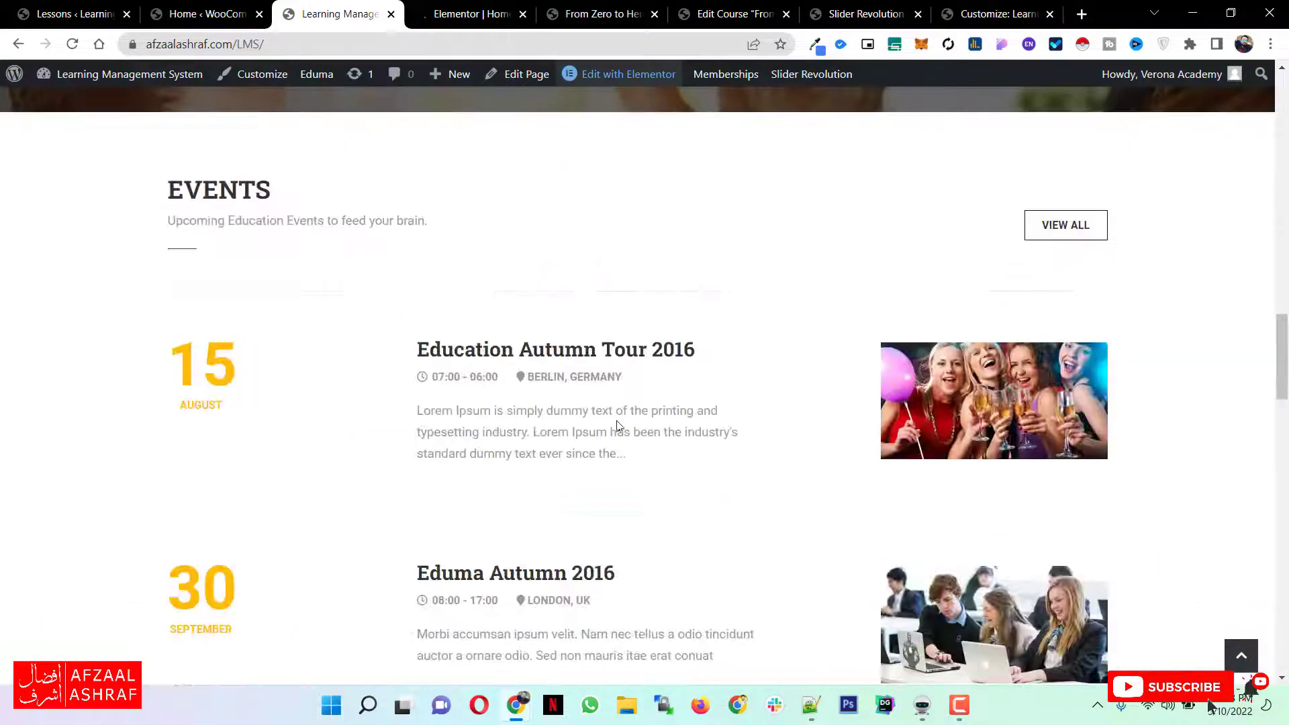
{"action": "left_click_drag", "start_coordinate": [1283, 328], "coordinate": [1280, 87]}
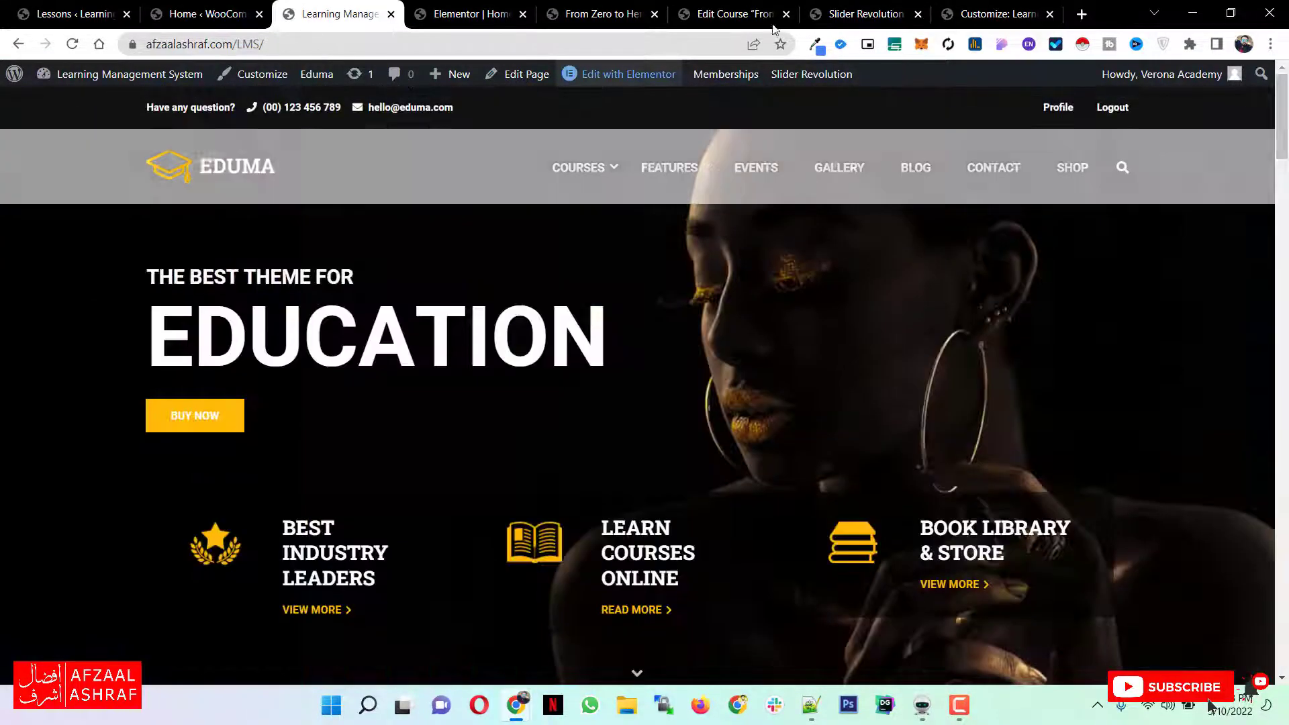
{"action": "left_click", "coordinate": [490, 13]}
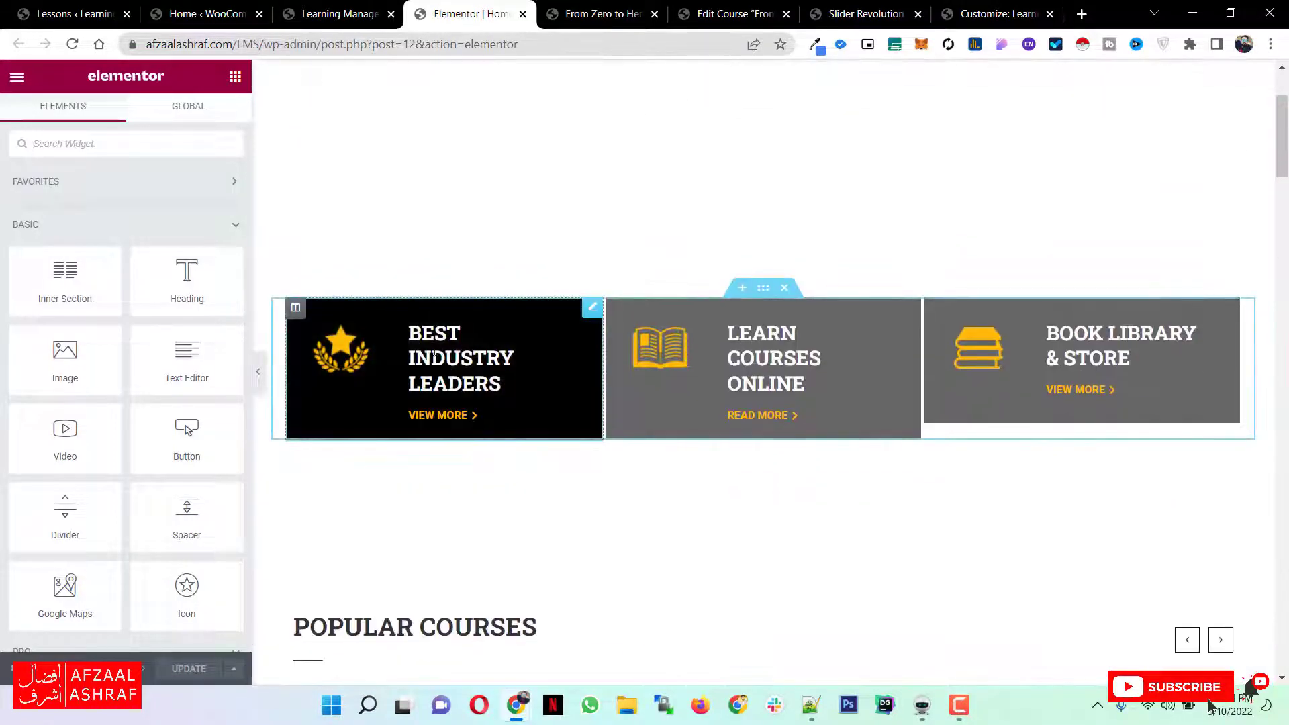
Try shortening the first icon box's heading to "Best Industry Leader", and restore it to "Best Industry Leaders".
{"action": "left_click", "coordinate": [457, 382]}
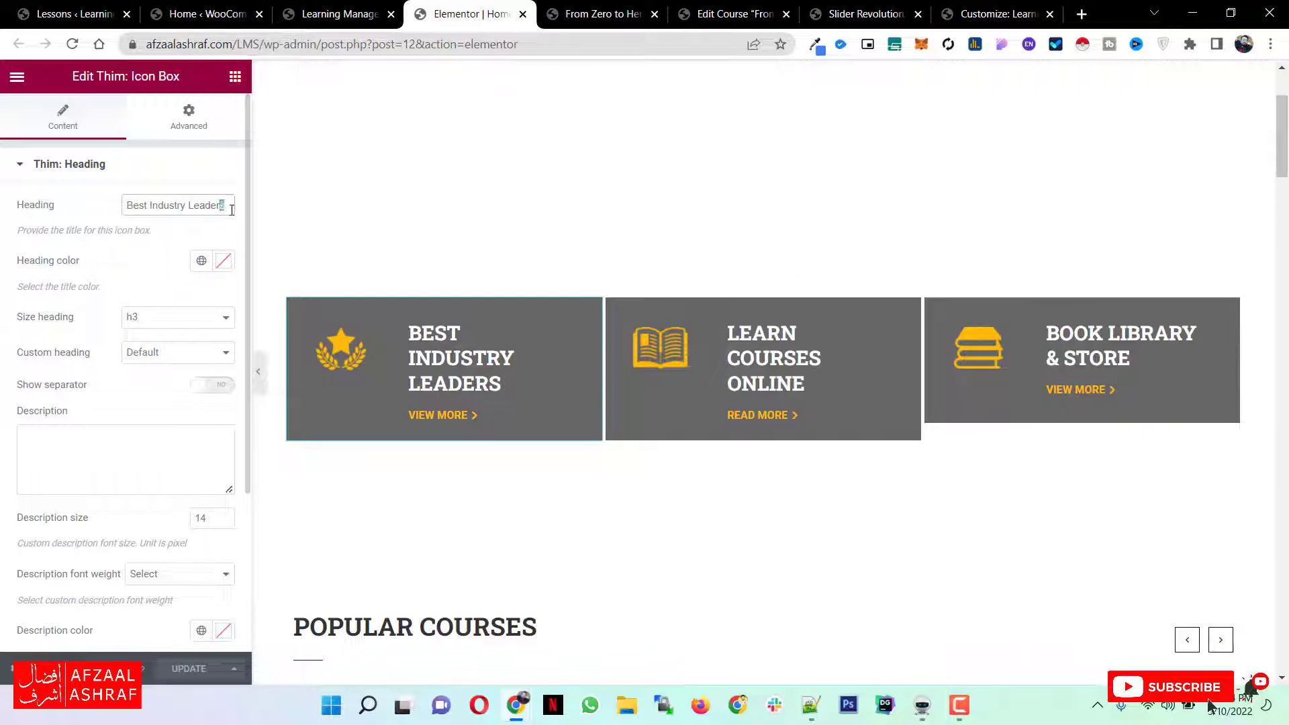
{"action": "key", "text": "BackSpace"}
{"action": "left_click", "coordinate": [541, 503]}
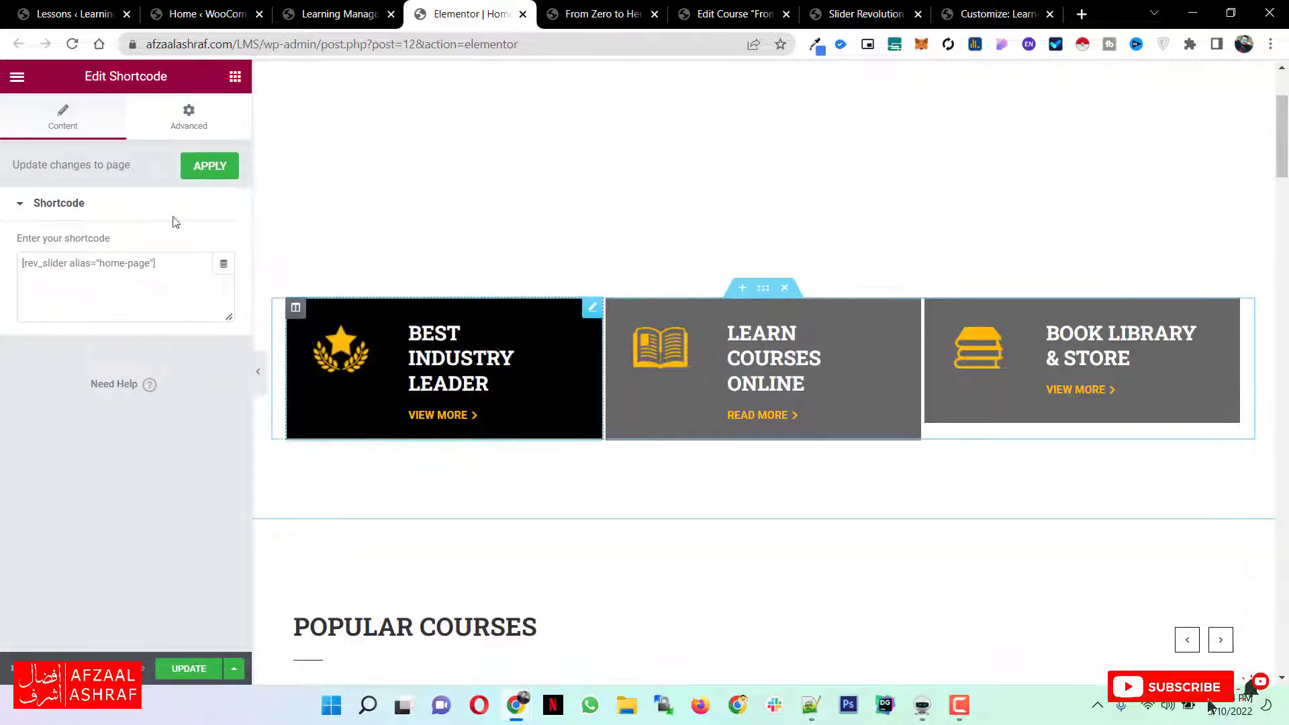
{"action": "left_click", "coordinate": [224, 207]}
{"action": "type", "text": "st Industry Leaders"}
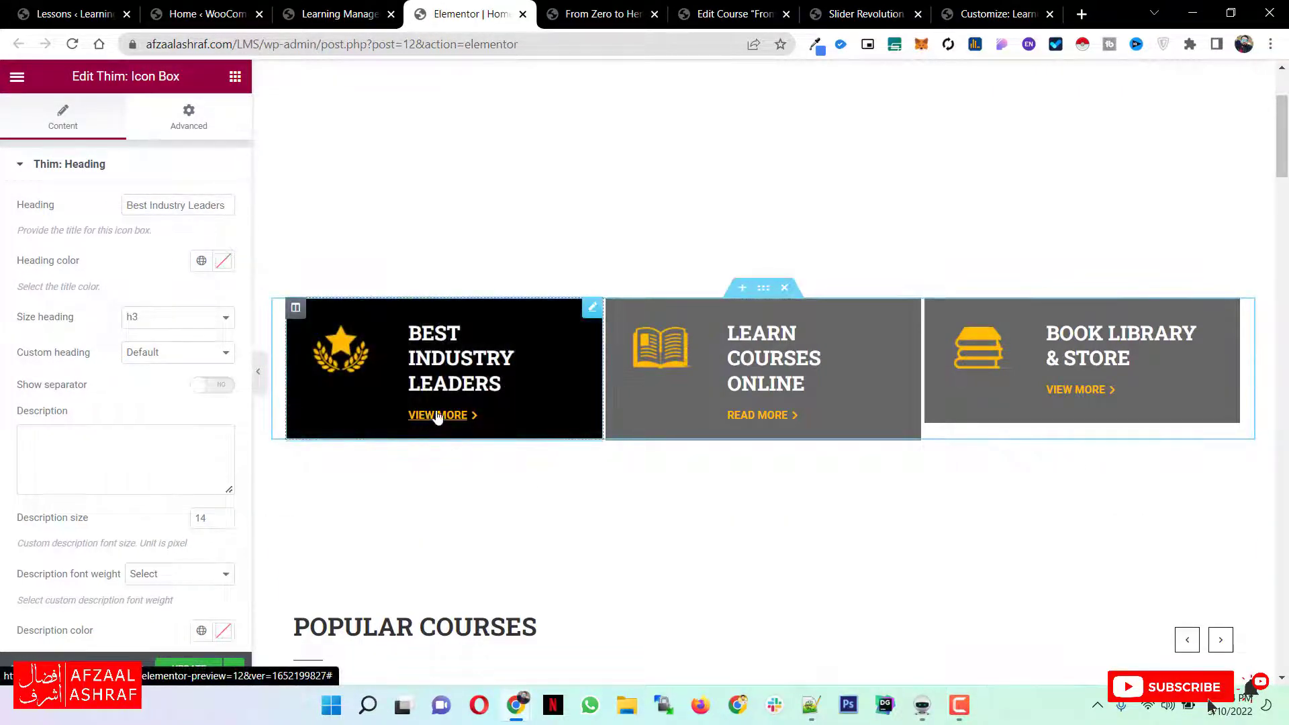
Examine the first icon box's read more settings, including its link and link text.
{"action": "scroll", "coordinate": [186, 425], "scroll_direction": "down", "scroll_amount": 3}
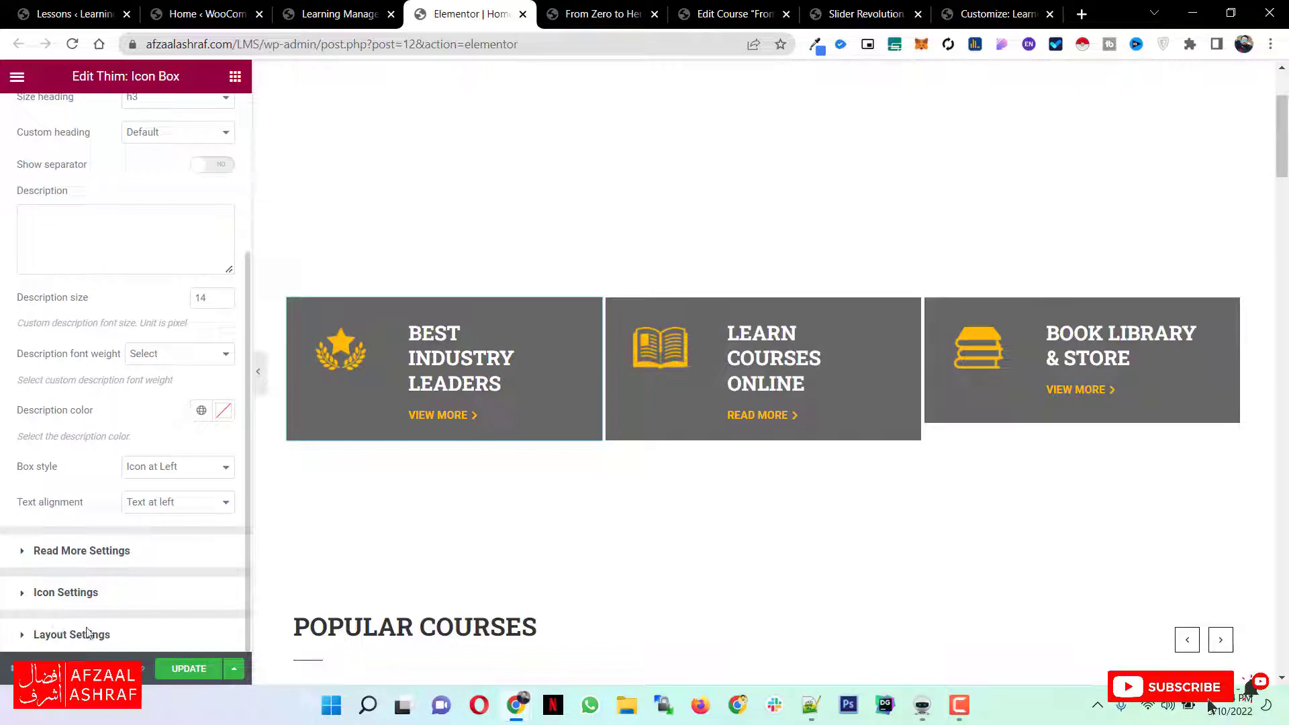
{"action": "left_click", "coordinate": [85, 555]}
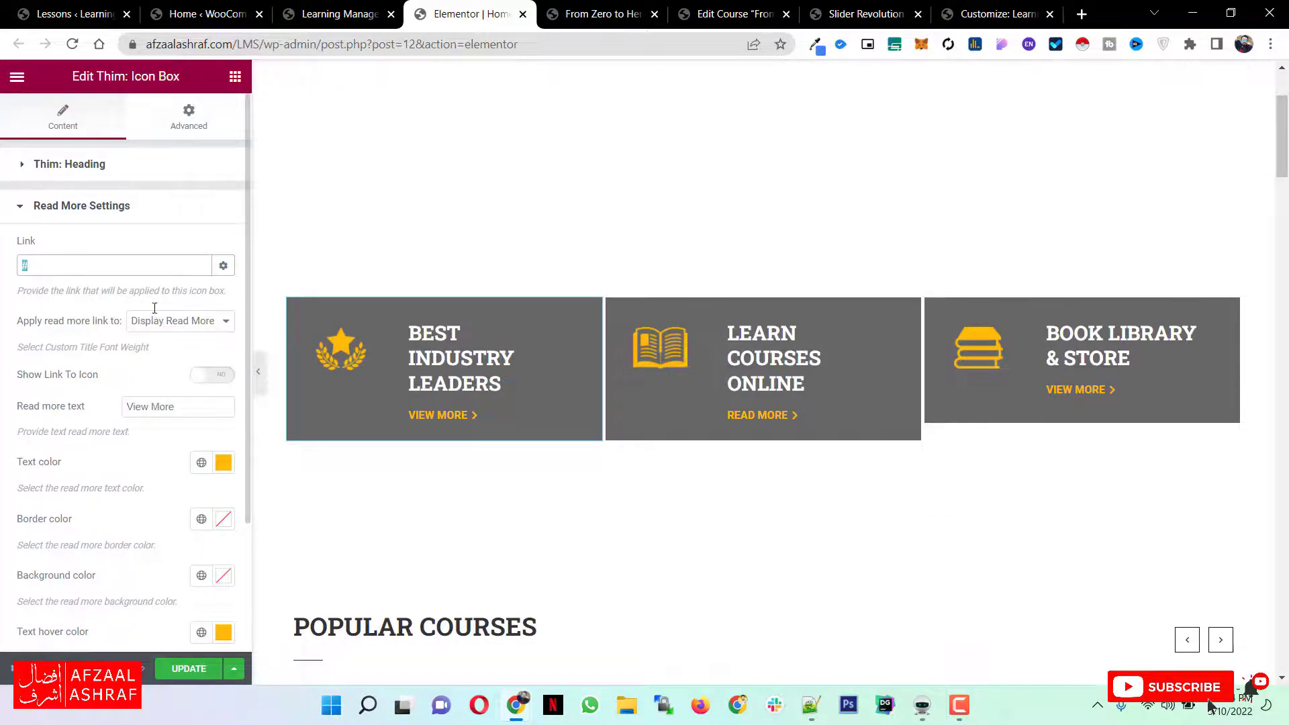
Change the title of the "Popular Courses" heading to "Popular Courses now".
{"action": "scroll", "coordinate": [452, 412], "scroll_direction": "down", "scroll_amount": 5}
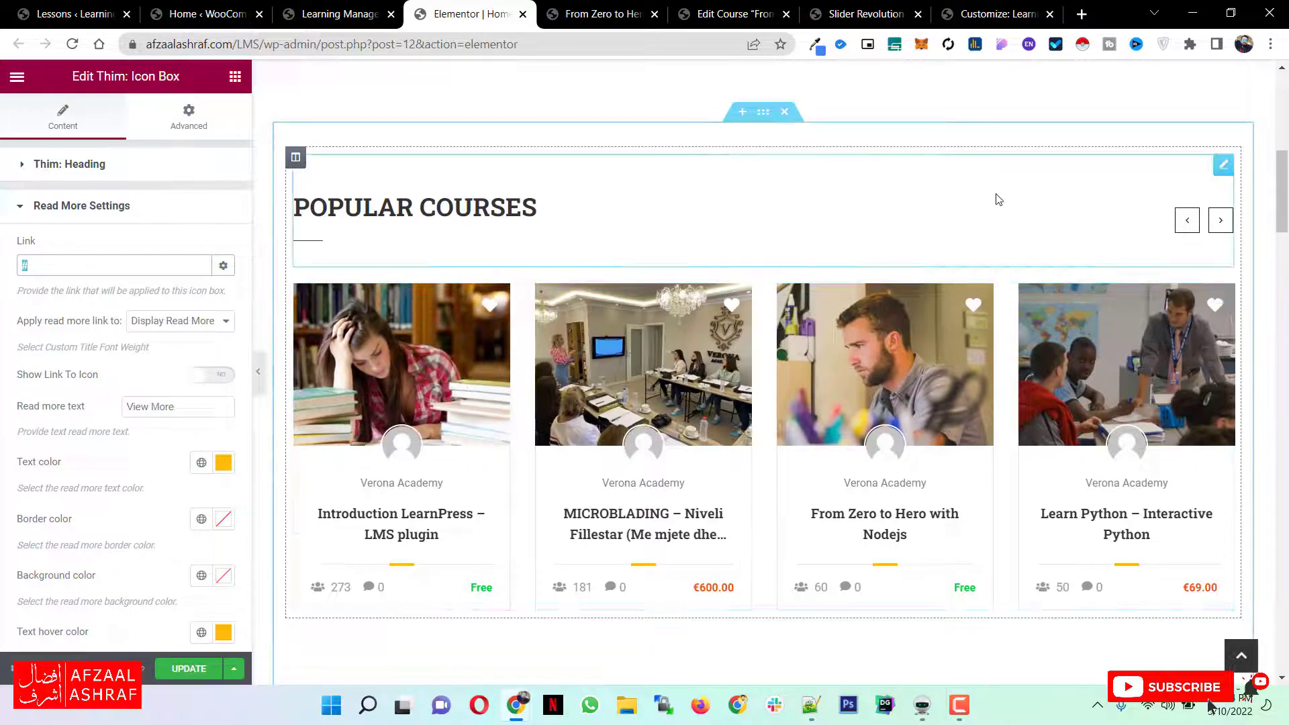
{"action": "left_click", "coordinate": [996, 199]}
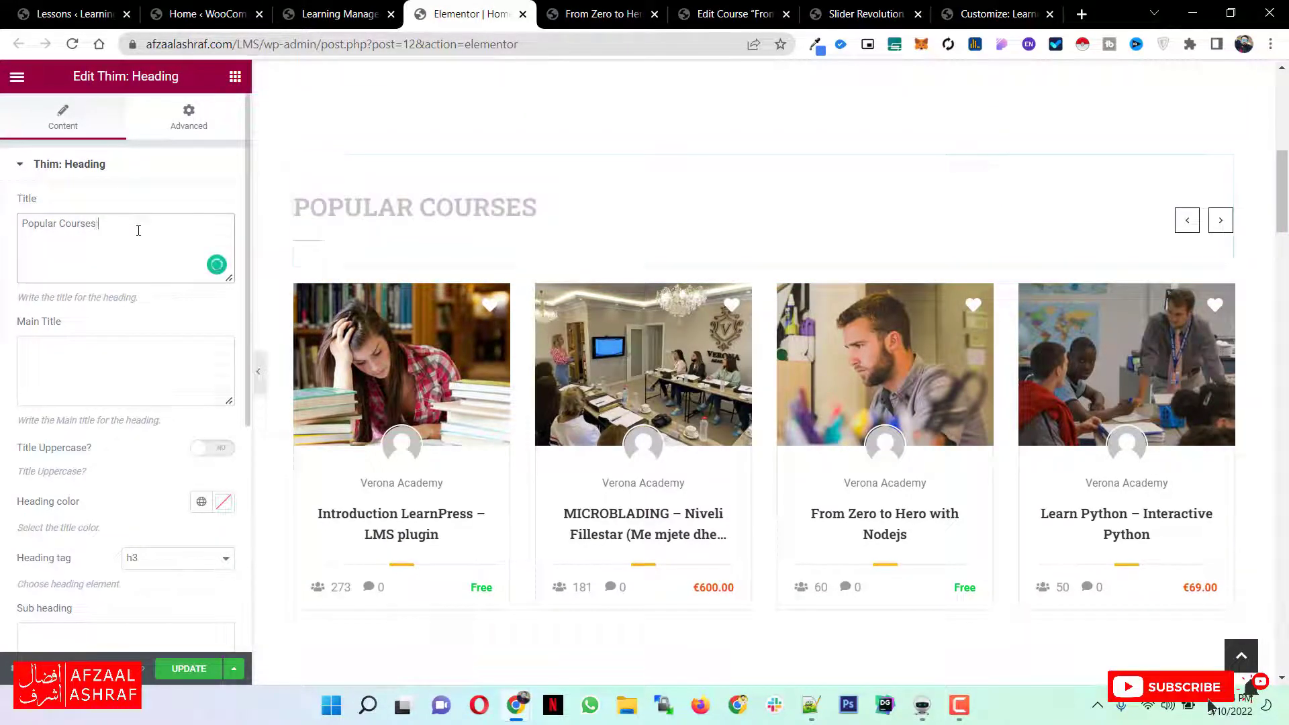
{"action": "type", "text": "now"}
{"action": "left_click", "coordinate": [164, 351]}
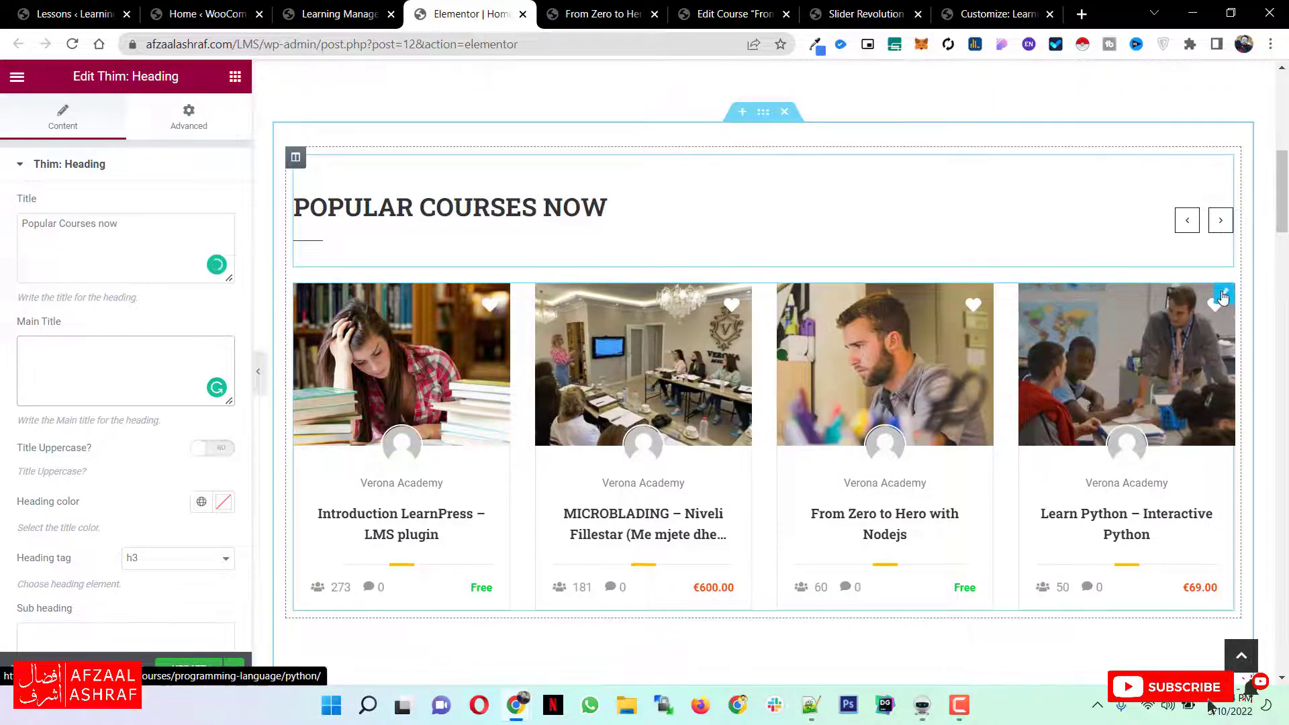
Open the popular courses widget for editing and try the Category Item Tabs Slider layout.
{"action": "left_click", "coordinate": [555, 352]}
{"action": "scroll", "coordinate": [85, 417], "scroll_direction": "down", "scroll_amount": 2}
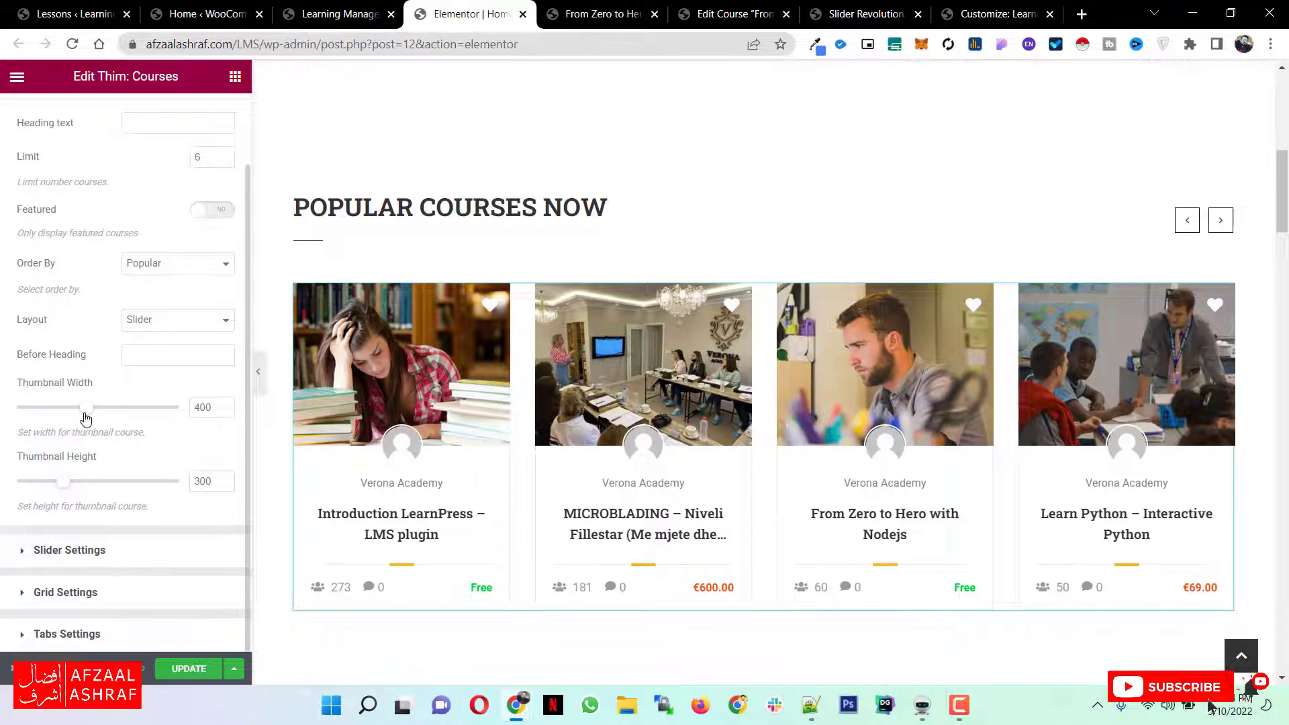
{"action": "scroll", "coordinate": [87, 491], "scroll_direction": "up", "scroll_amount": 2}
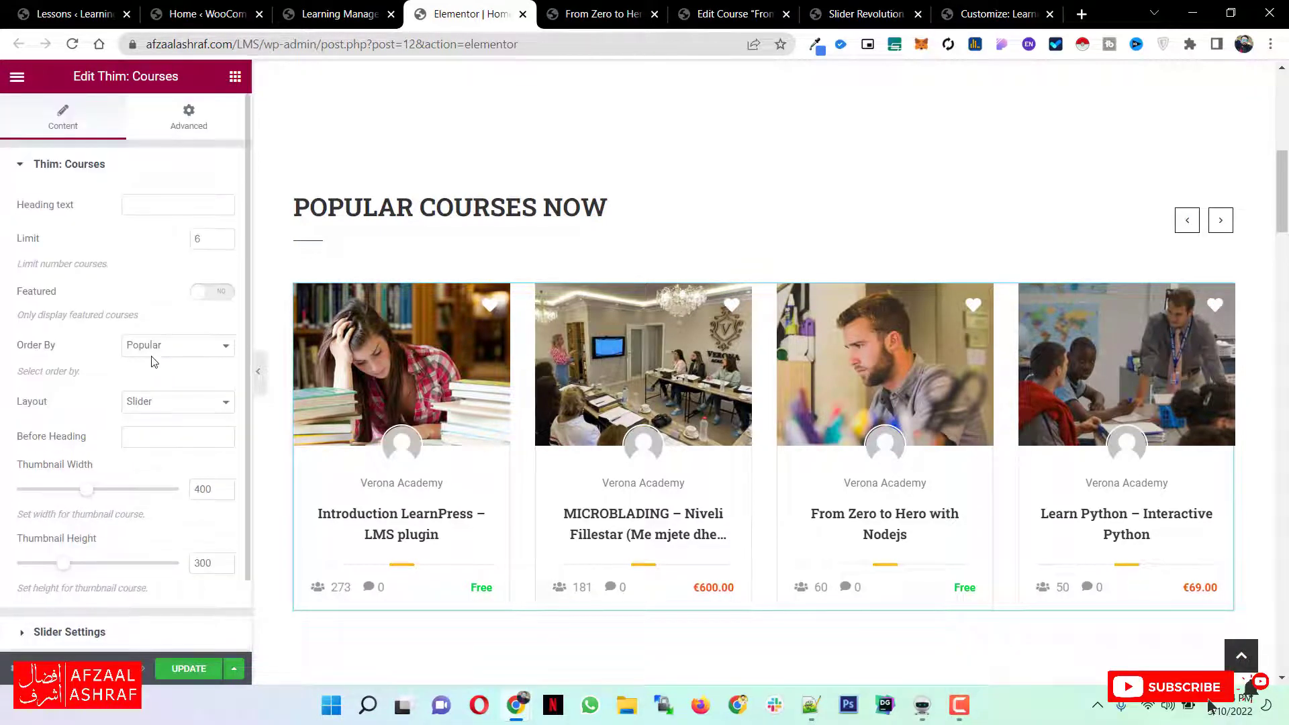
{"action": "left_click", "coordinate": [159, 401]}
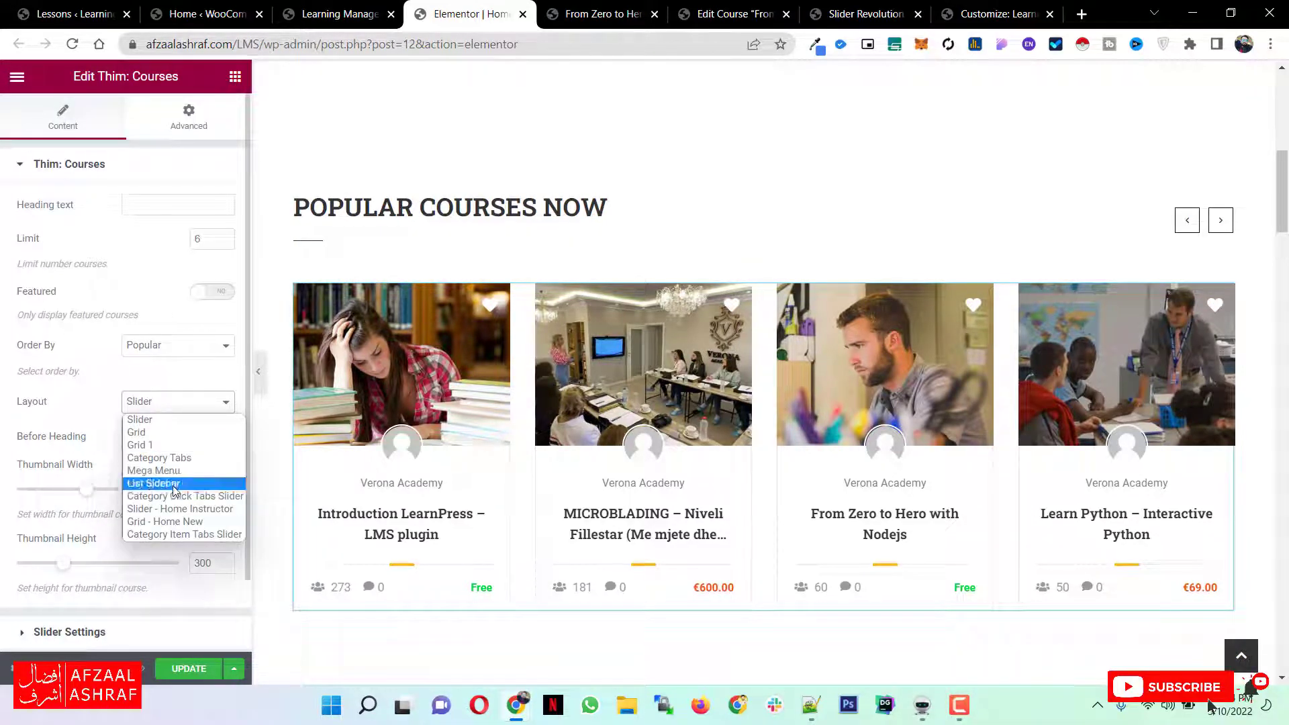
{"action": "left_click", "coordinate": [167, 534]}
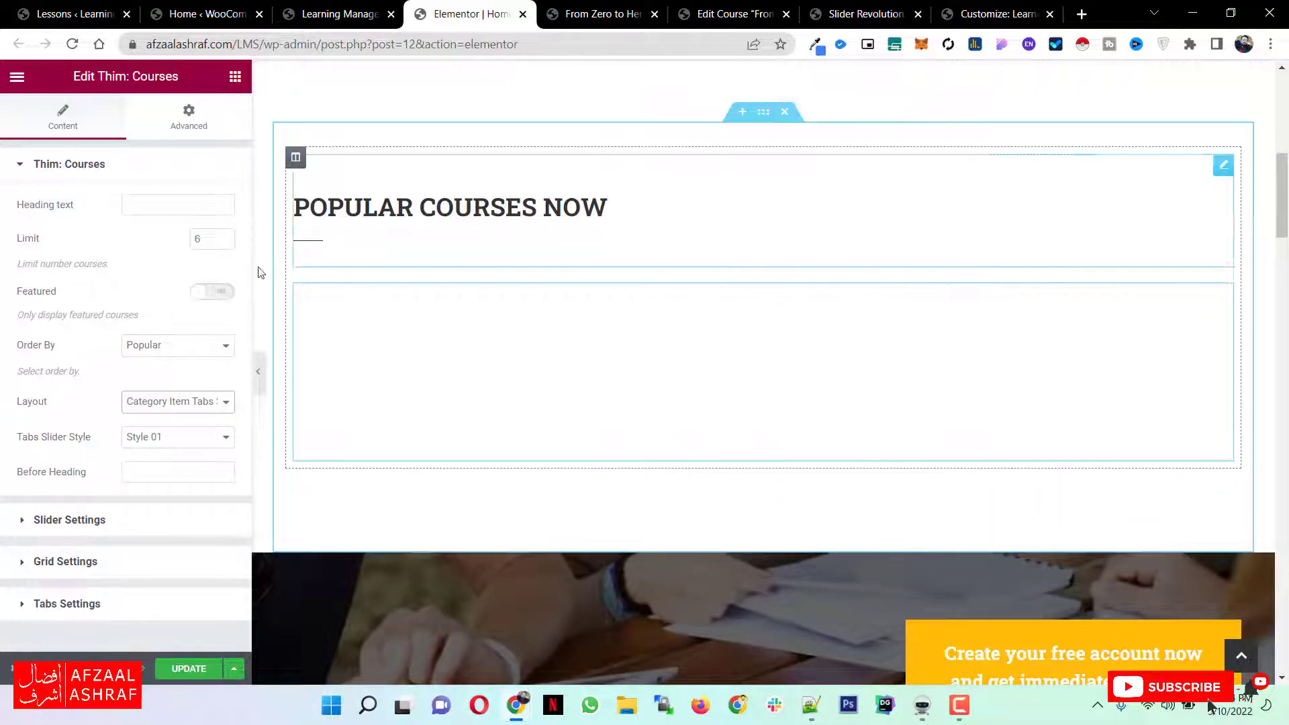
Try the Grid - Home New layout for the popular courses, look it over, and restore the Slider layout.
{"action": "left_click", "coordinate": [173, 351]}
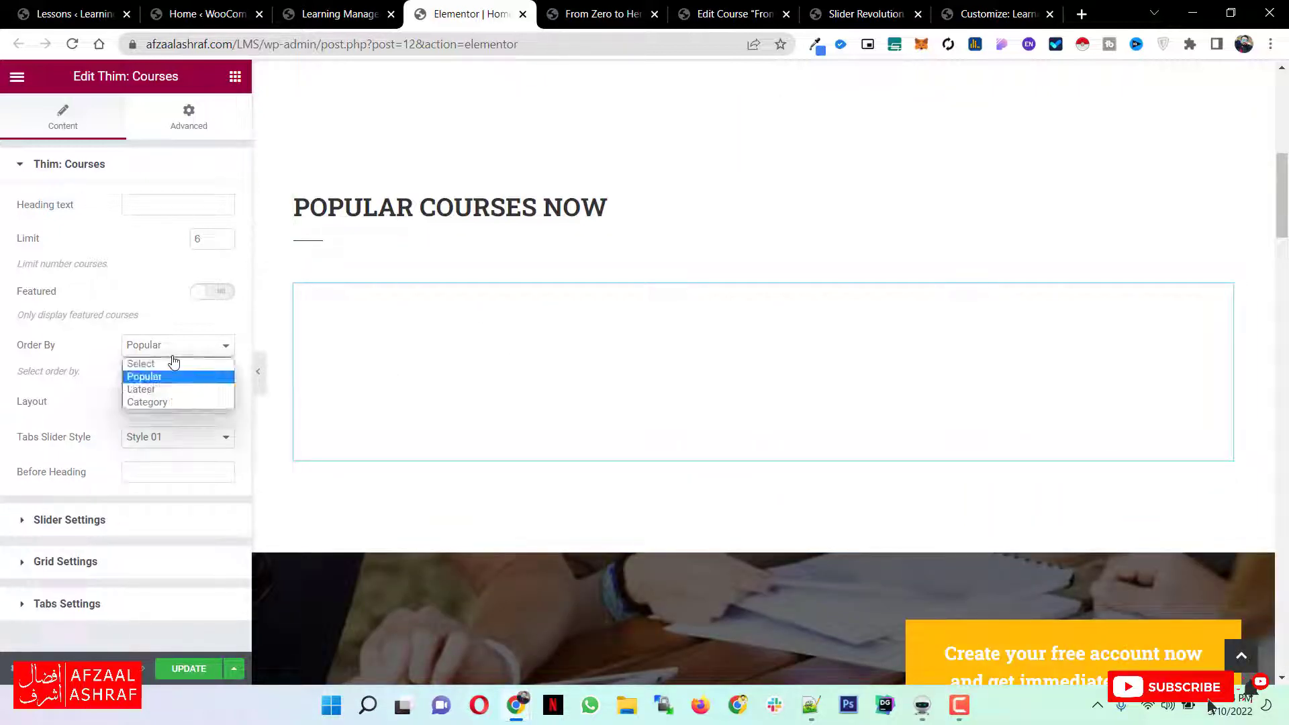
{"action": "left_click", "coordinate": [153, 400]}
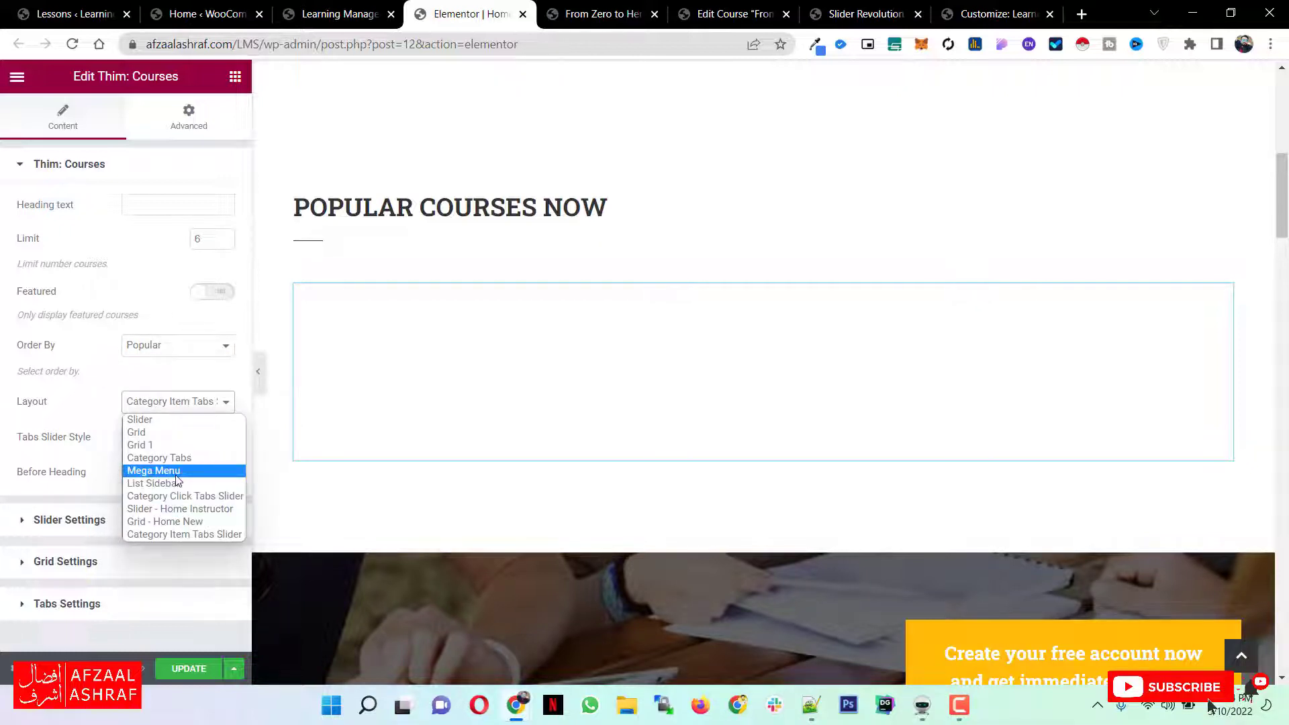
{"action": "left_click", "coordinate": [191, 522]}
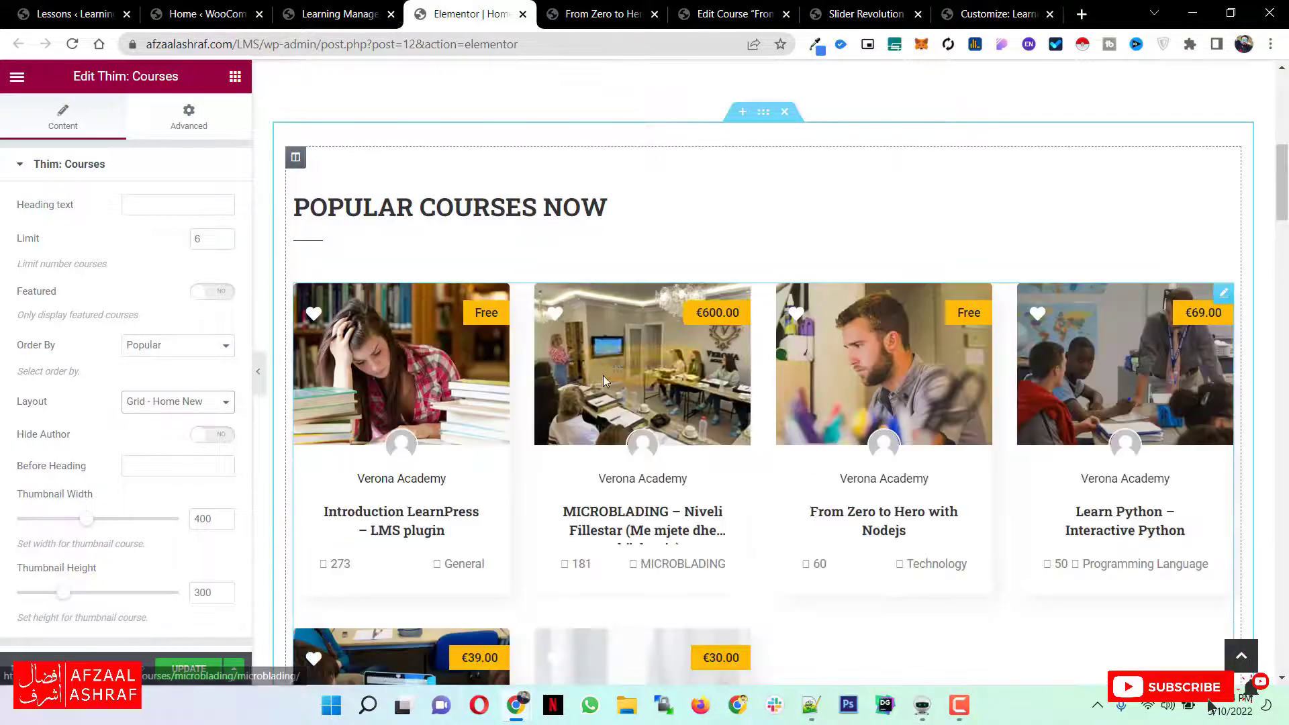
{"action": "scroll", "coordinate": [603, 376], "scroll_direction": "down", "scroll_amount": 3}
{"action": "scroll", "coordinate": [627, 433], "scroll_direction": "down", "scroll_amount": 4}
{"action": "scroll", "coordinate": [627, 433], "scroll_direction": "up", "scroll_amount": 8}
{"action": "scroll", "coordinate": [627, 433], "scroll_direction": "down", "scroll_amount": 4}
{"action": "left_click", "coordinate": [158, 403]}
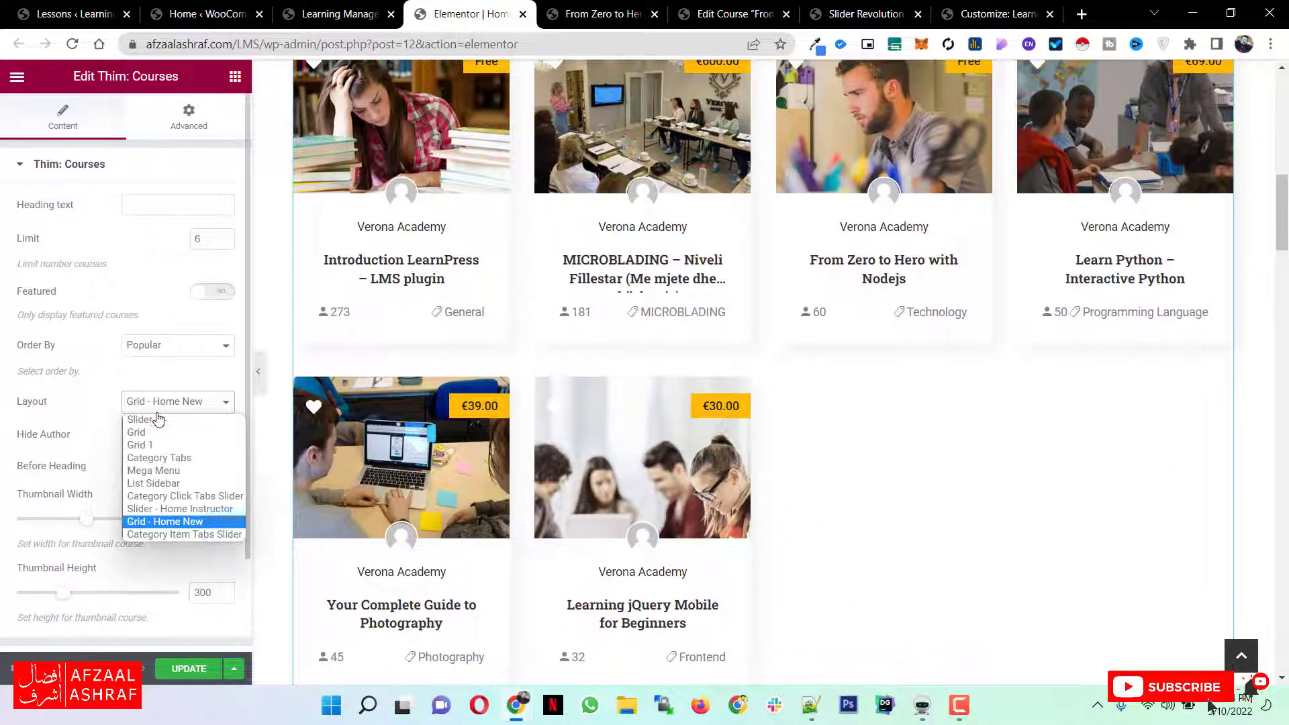
{"action": "left_click", "coordinate": [158, 421]}
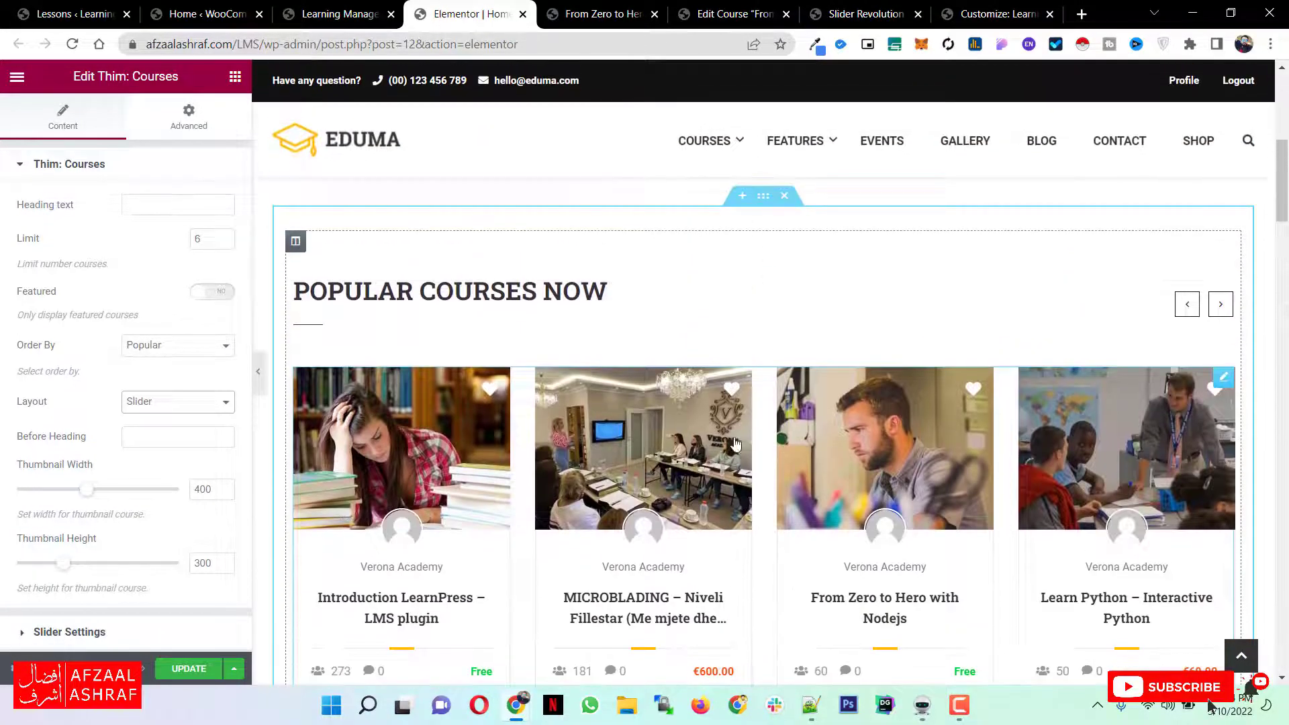
Replace the Register Now section's background image with top-slider2.jpg from the media library.
{"action": "scroll", "coordinate": [645, 389], "scroll_direction": "down", "scroll_amount": 3}
{"action": "scroll", "coordinate": [643, 386], "scroll_direction": "down", "scroll_amount": 6}
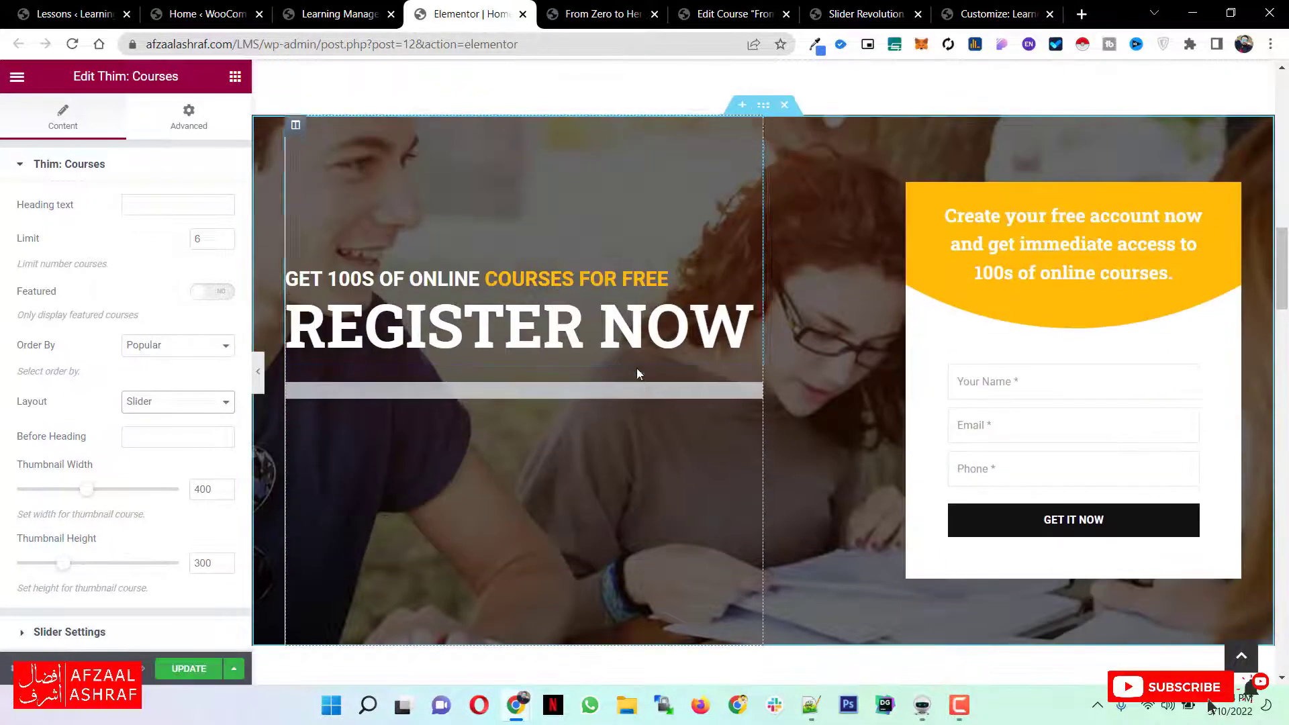
{"action": "left_click", "coordinate": [765, 110]}
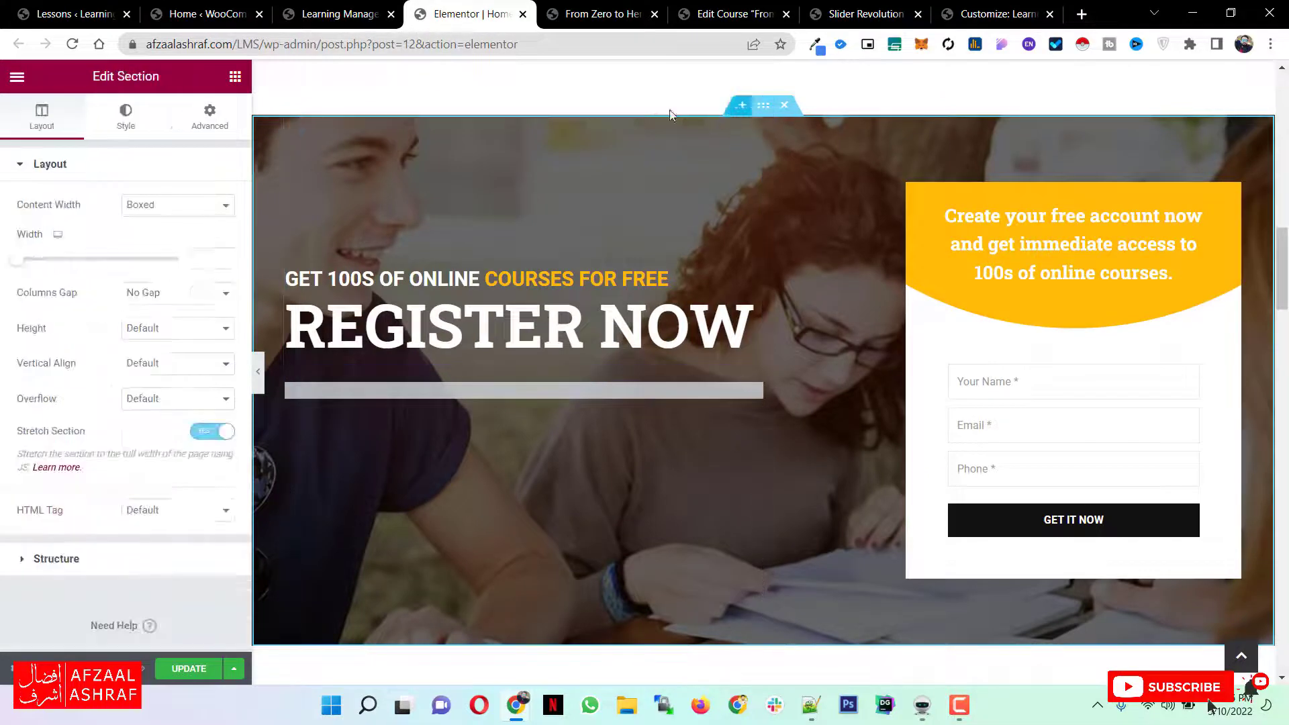
{"action": "left_click", "coordinate": [125, 116]}
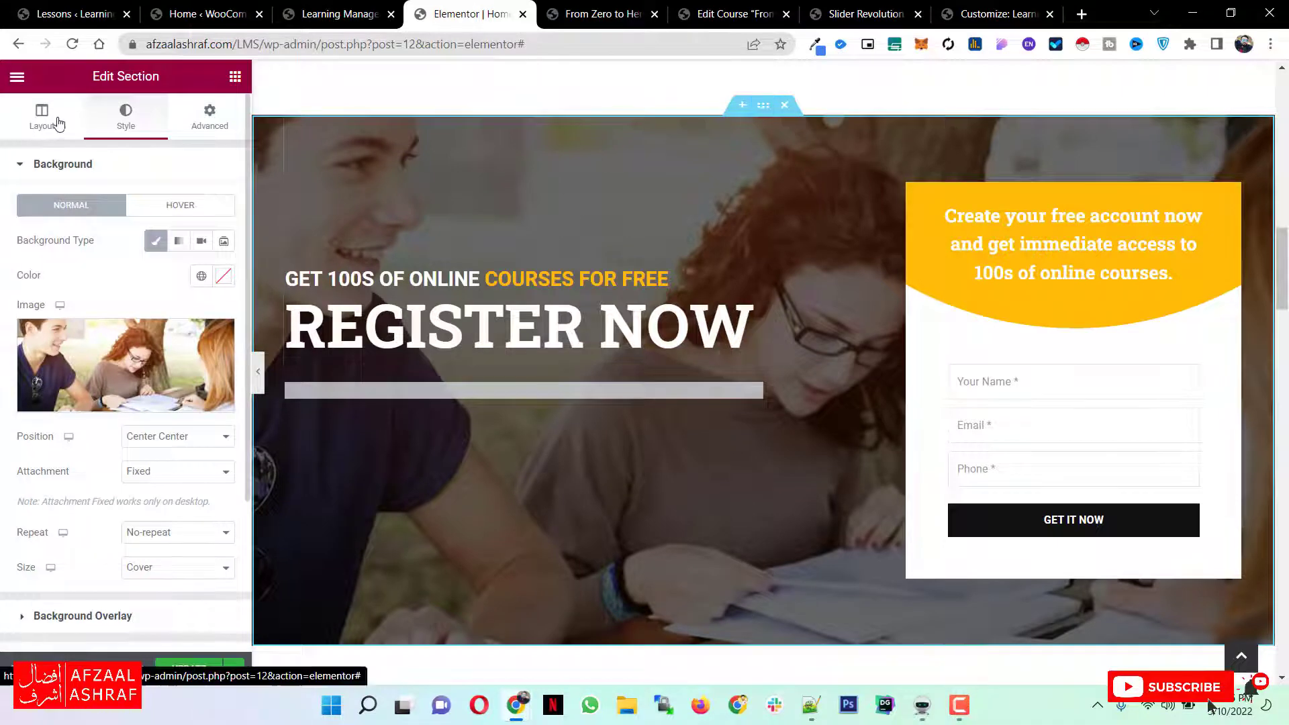
{"action": "mouse_move", "coordinate": [74, 370]}
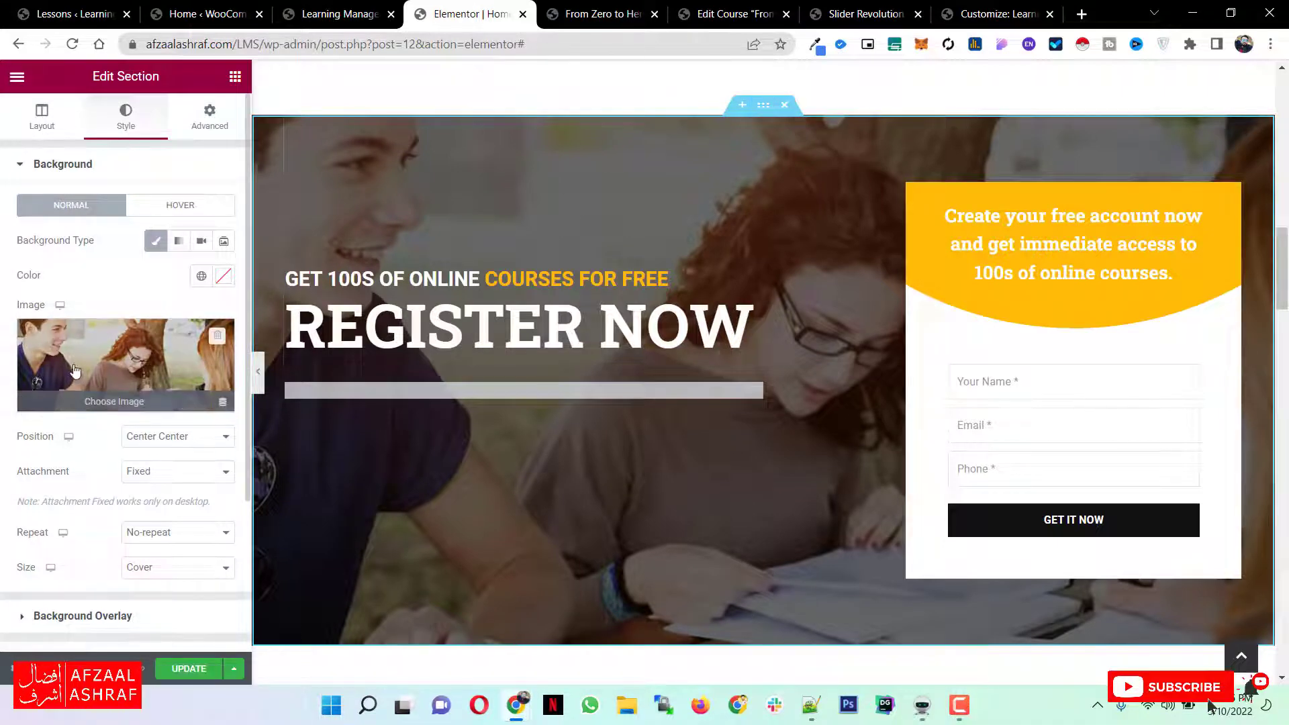
{"action": "left_click", "coordinate": [110, 365]}
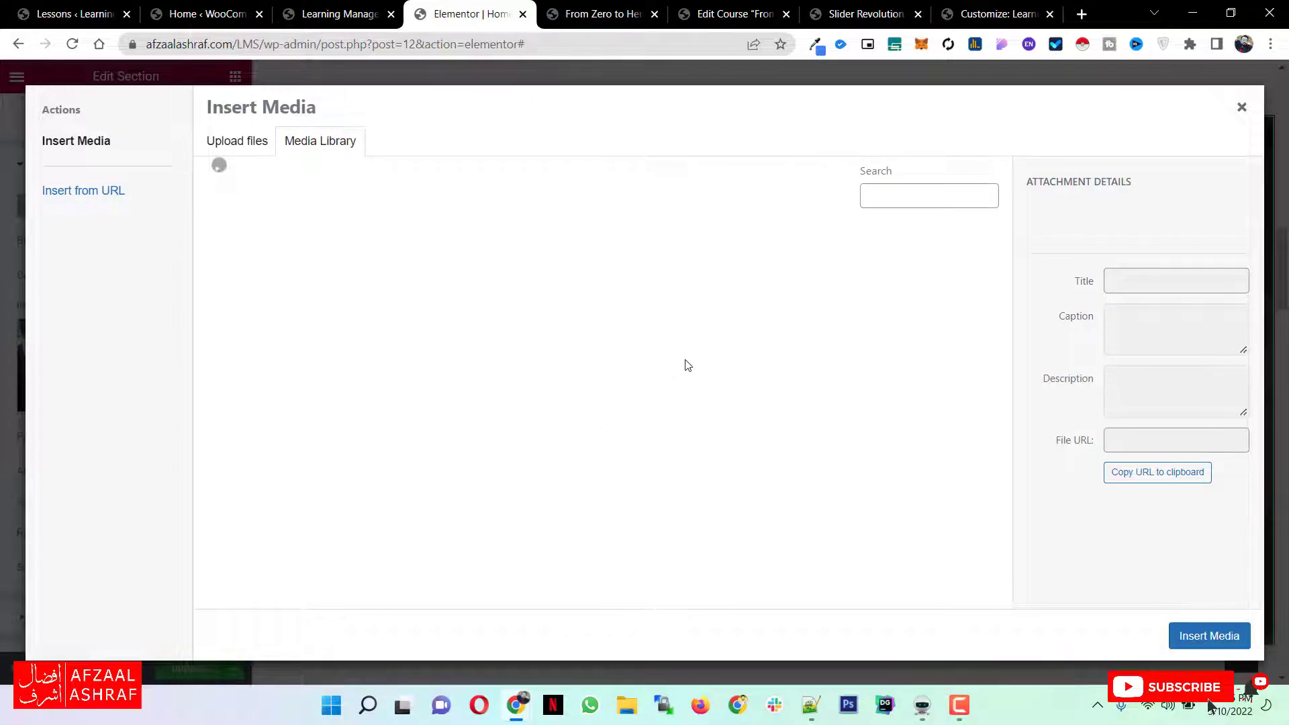
{"action": "left_click", "coordinate": [245, 332]}
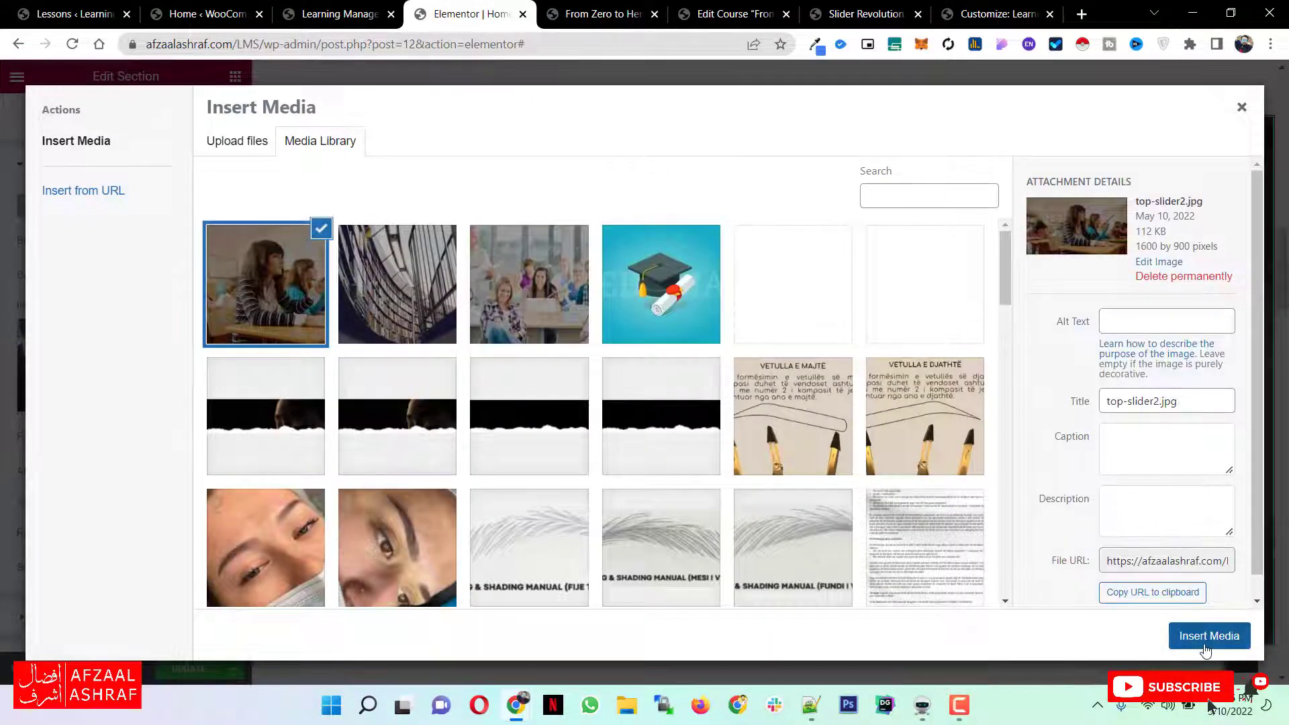
{"action": "left_click", "coordinate": [1209, 636]}
{"action": "scroll", "coordinate": [487, 335], "scroll_direction": "down", "scroll_amount": 3}
{"action": "scroll", "coordinate": [554, 307], "scroll_direction": "up", "scroll_amount": 3}
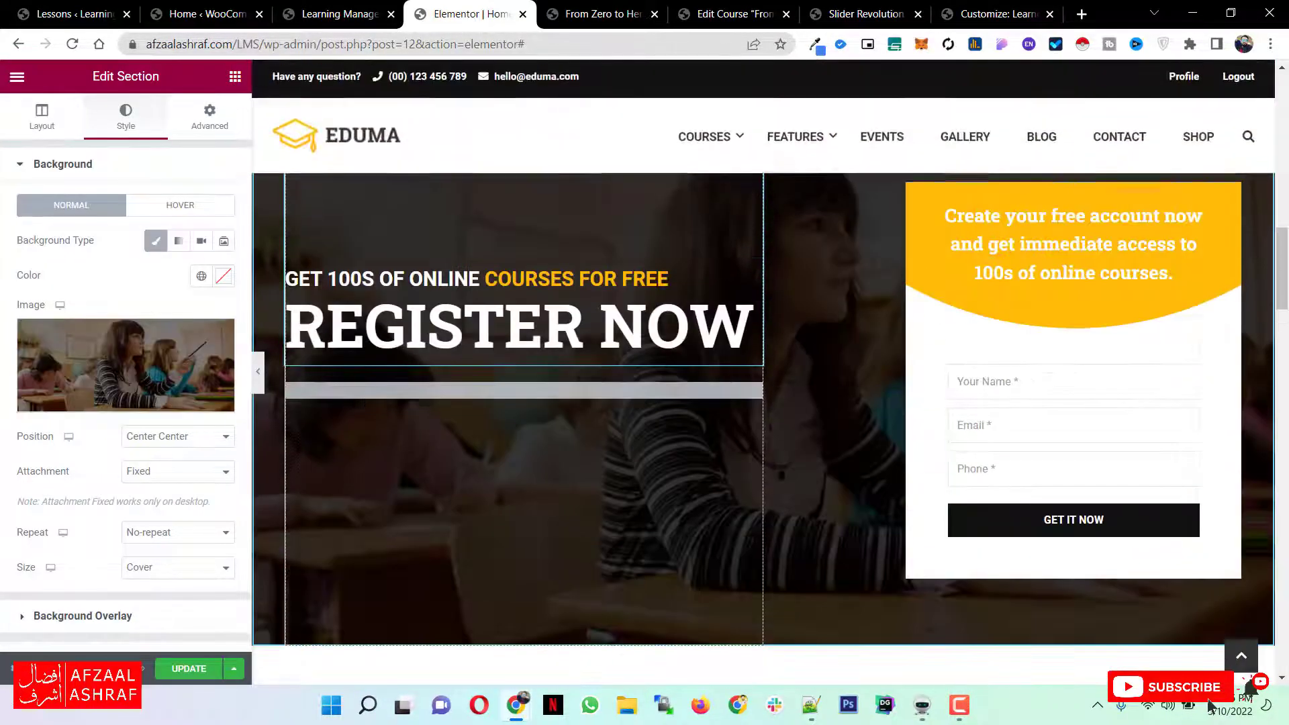
Examine the Register Now text and the sign-up box's text, including its contact form shortcode.
{"action": "left_click", "coordinate": [535, 307]}
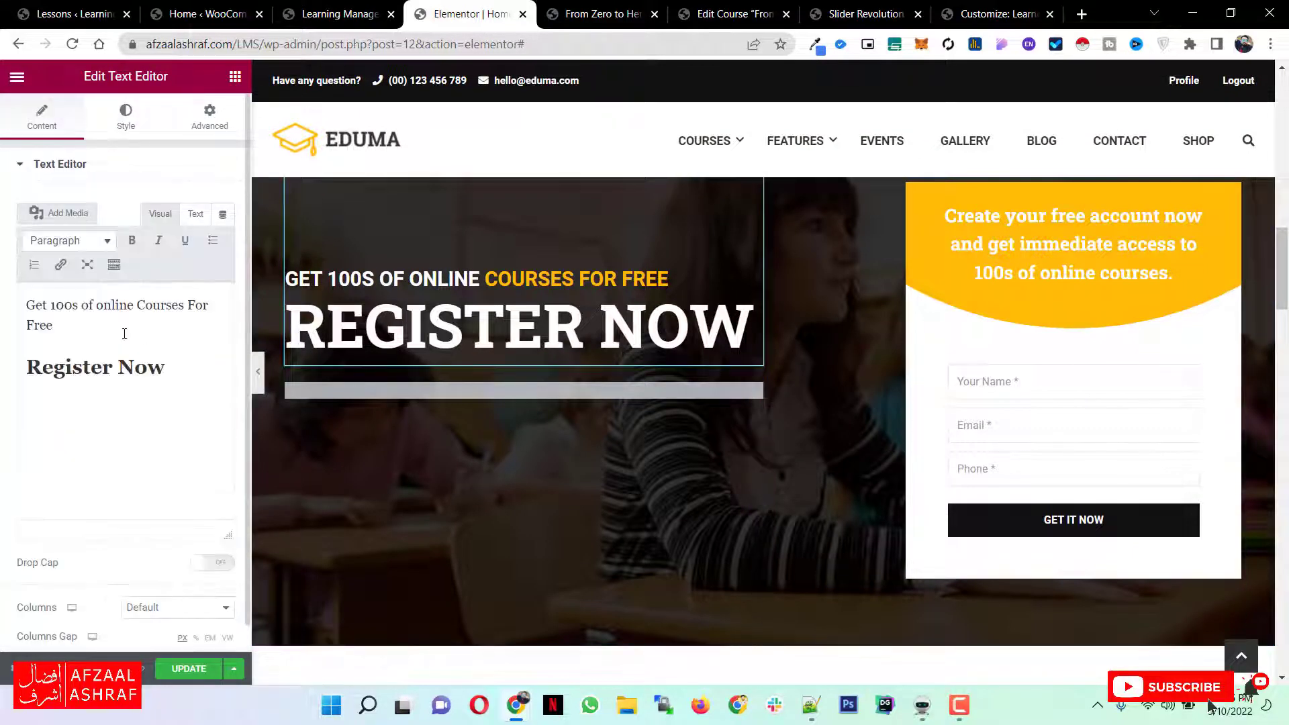
{"action": "left_click", "coordinate": [1031, 298]}
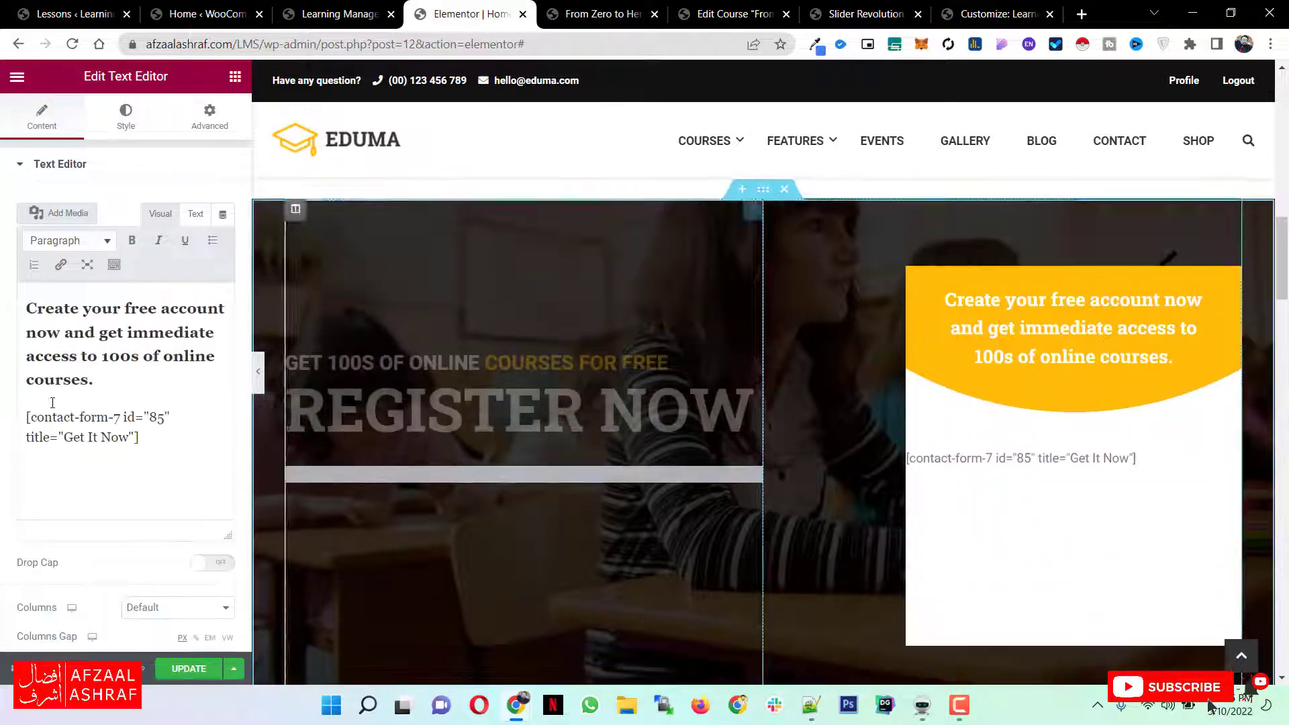
{"action": "left_click_drag", "start_coordinate": [140, 437], "coordinate": [38, 419]}
{"action": "left_click", "coordinate": [128, 441]}
Look through the site's admin sections for the contact form's entry, and return to the sign-up box's text in Elementor.
{"action": "left_click", "coordinate": [35, 6]}
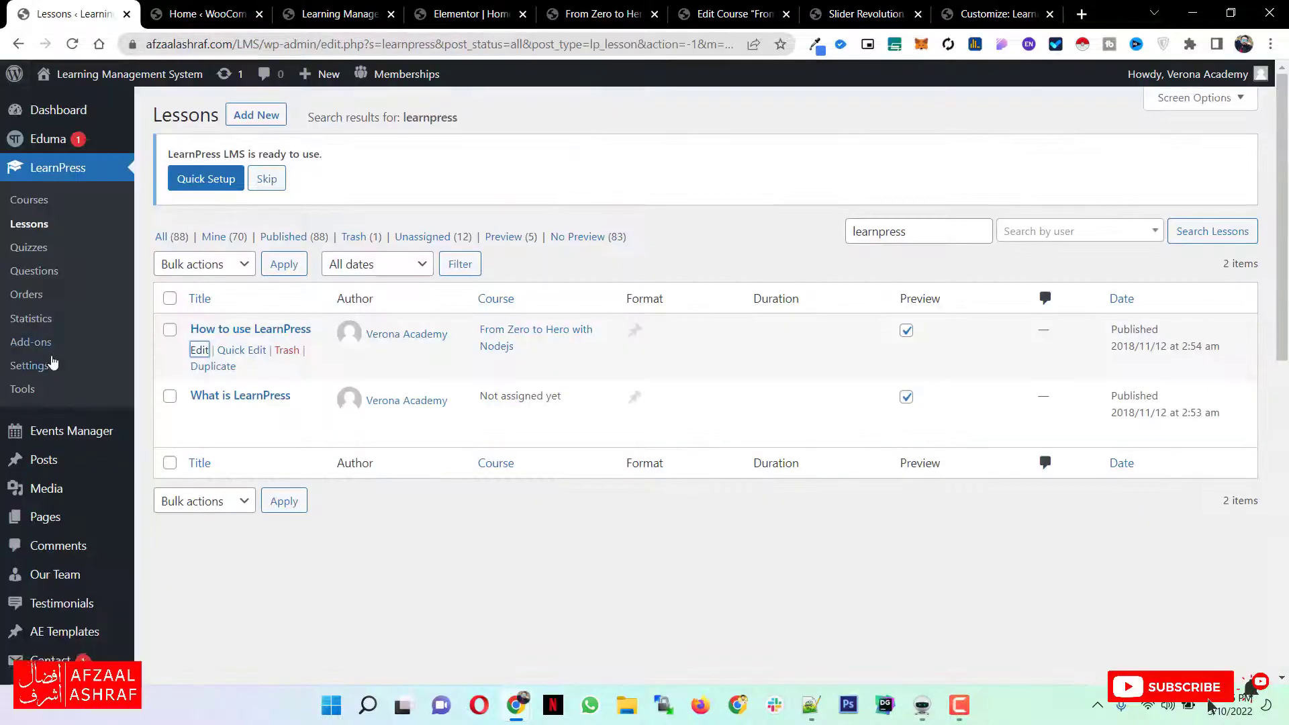
{"action": "scroll", "coordinate": [53, 363], "scroll_direction": "down", "scroll_amount": 7}
{"action": "scroll", "coordinate": [53, 362], "scroll_direction": "down", "scroll_amount": 3}
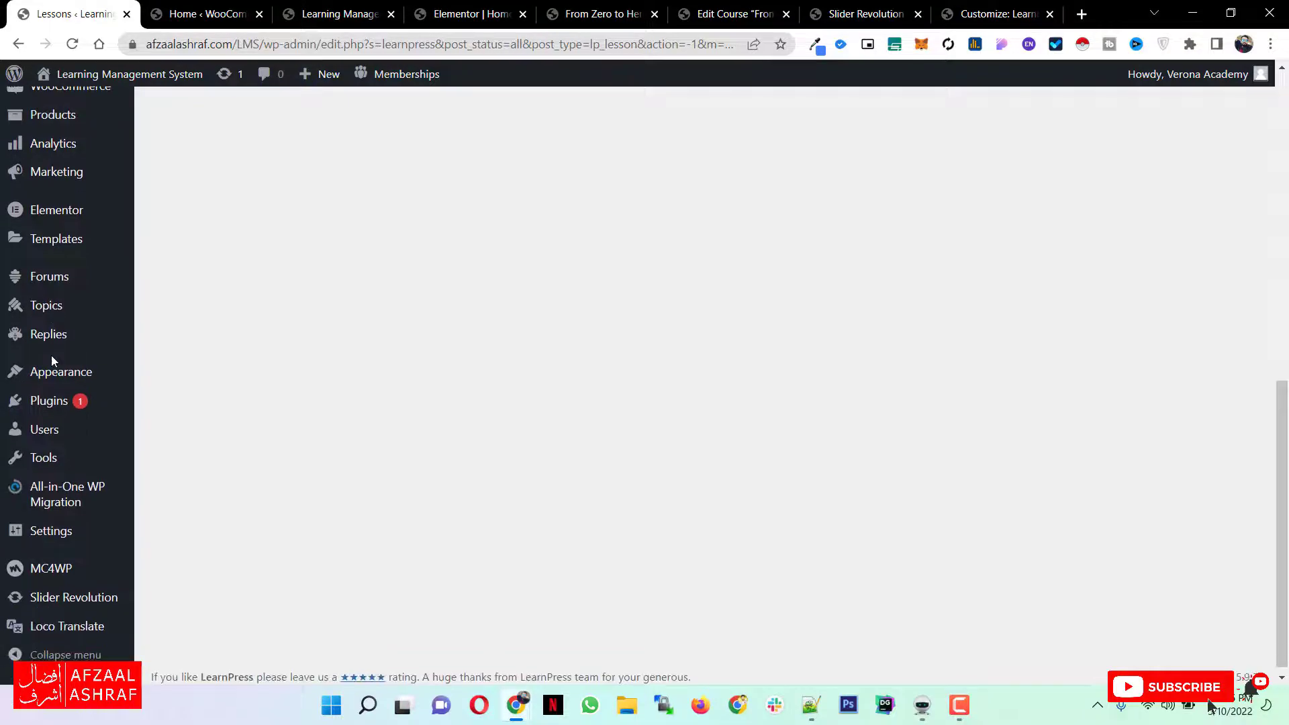
{"action": "scroll", "coordinate": [52, 359], "scroll_direction": "up", "scroll_amount": 10}
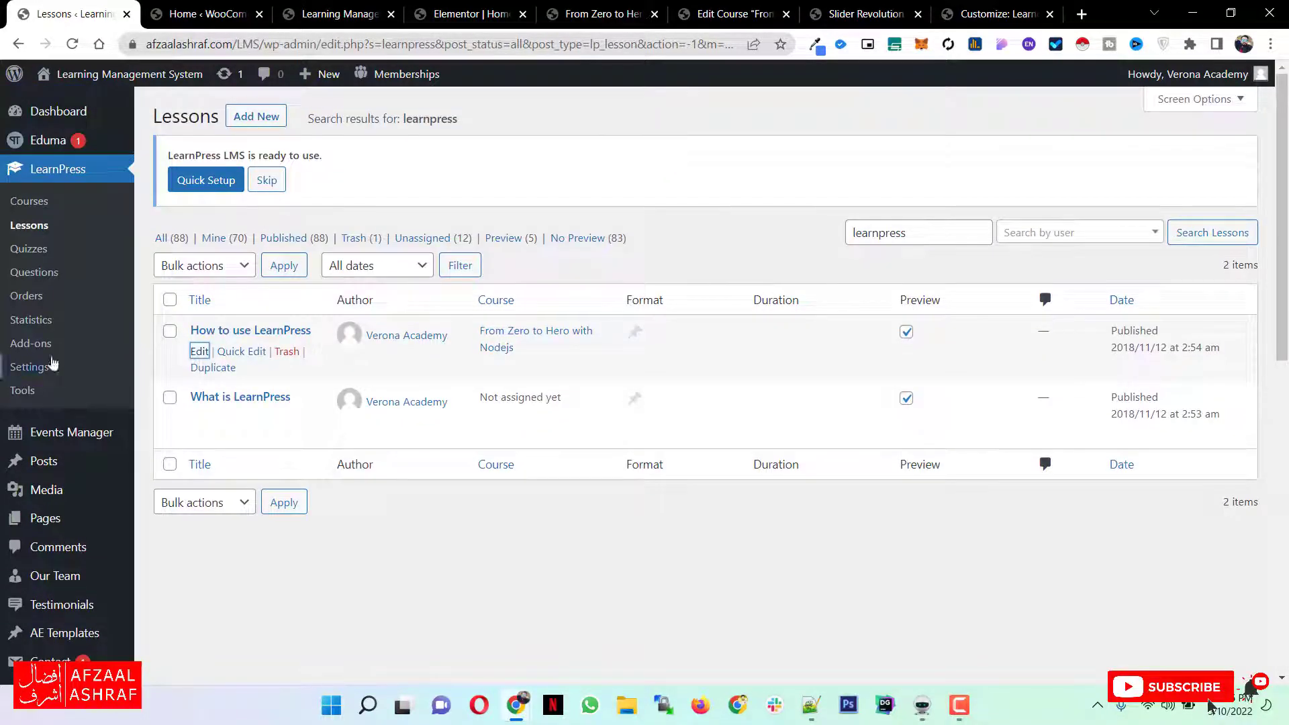
{"action": "scroll", "coordinate": [76, 464], "scroll_direction": "down", "scroll_amount": 3}
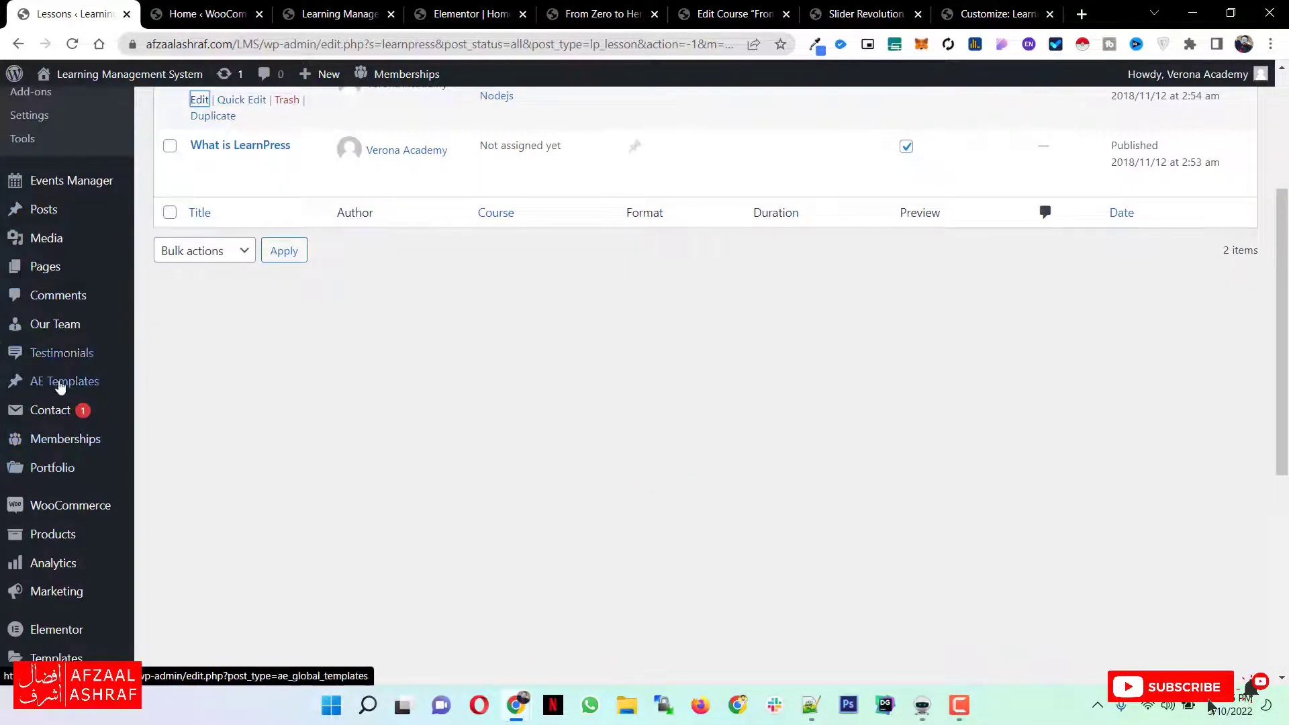
{"action": "mouse_move", "coordinate": [53, 407]}
{"action": "left_click", "coordinate": [341, 12]}
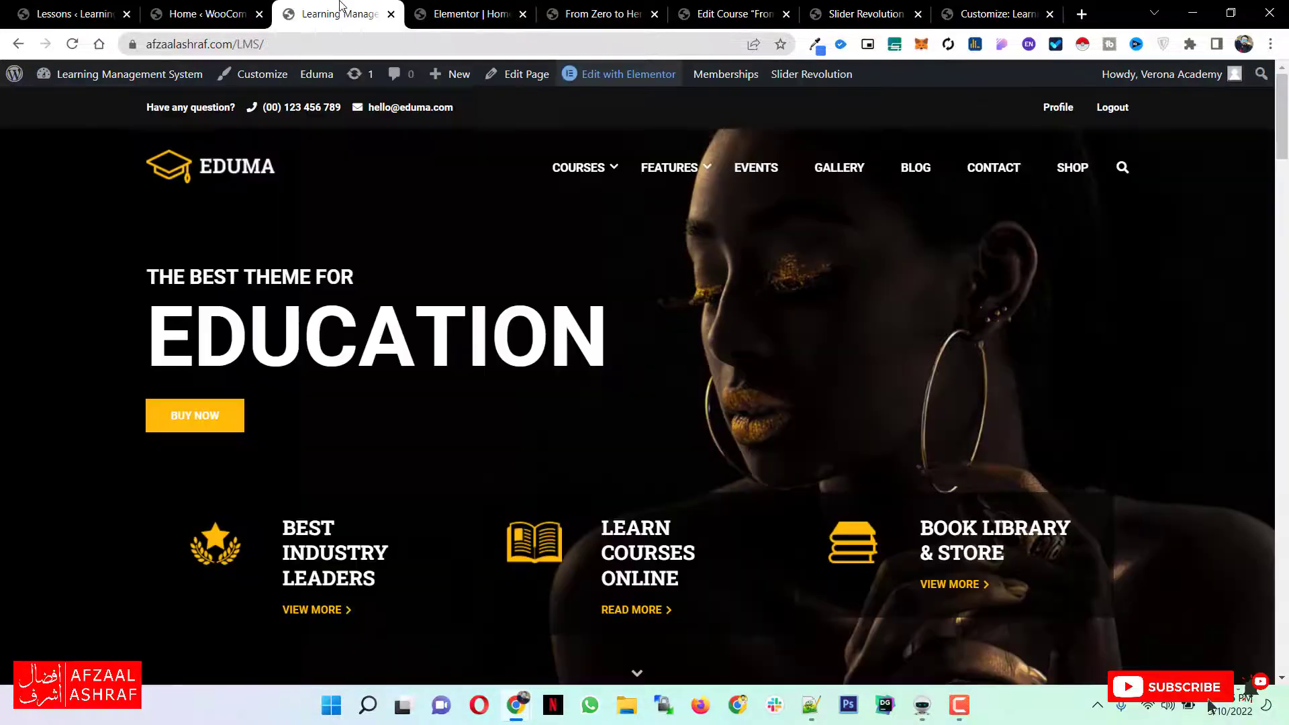
{"action": "left_click", "coordinate": [249, 5]}
{"action": "left_click", "coordinate": [560, 8]}
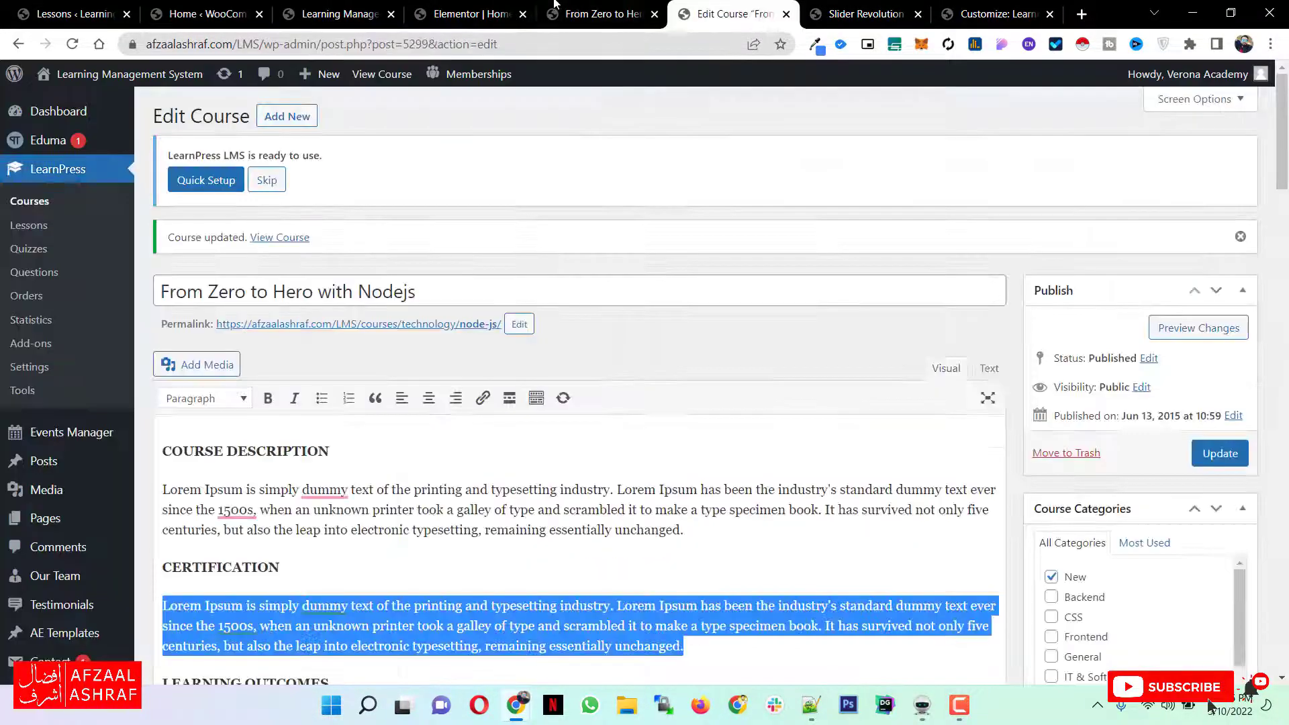
{"action": "left_click", "coordinate": [473, 12]}
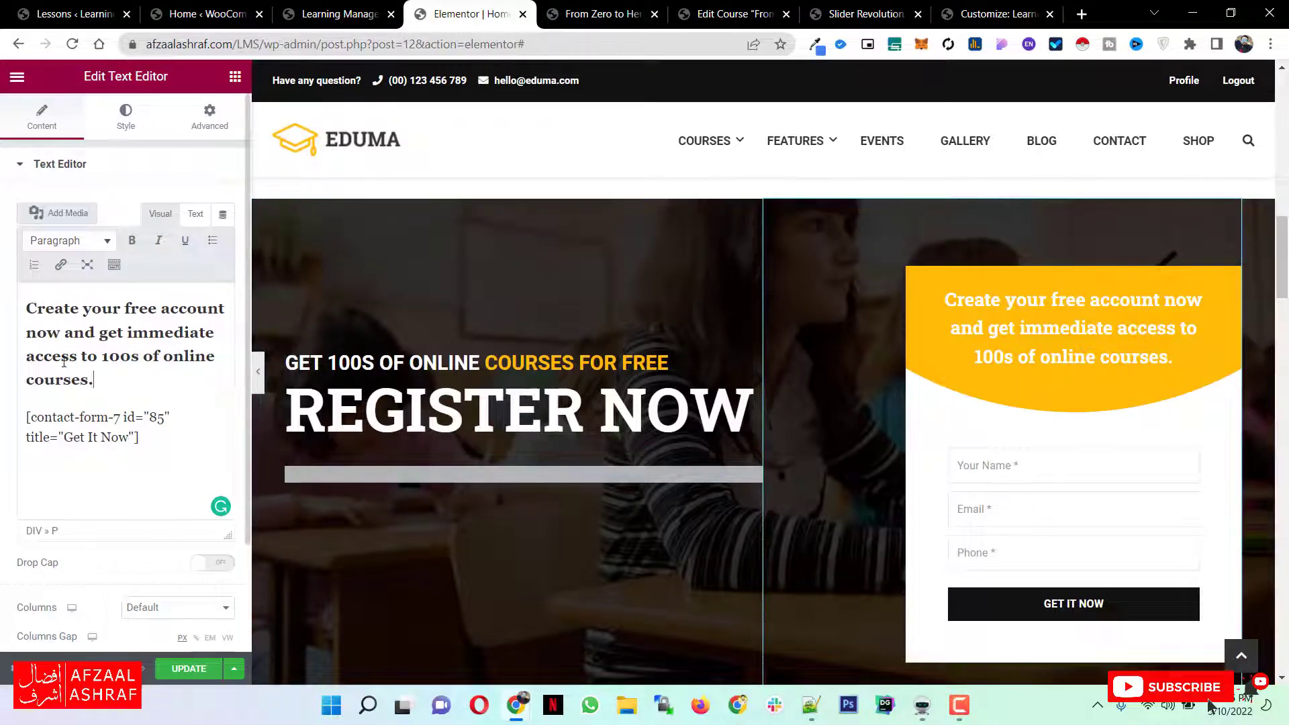
{"action": "left_click_drag", "start_coordinate": [99, 377], "coordinate": [13, 323]}
Examine the settings of the home page's events list, and find the Events Manager sections in the admin area.
{"action": "scroll", "coordinate": [507, 389], "scroll_direction": "down", "scroll_amount": 10}
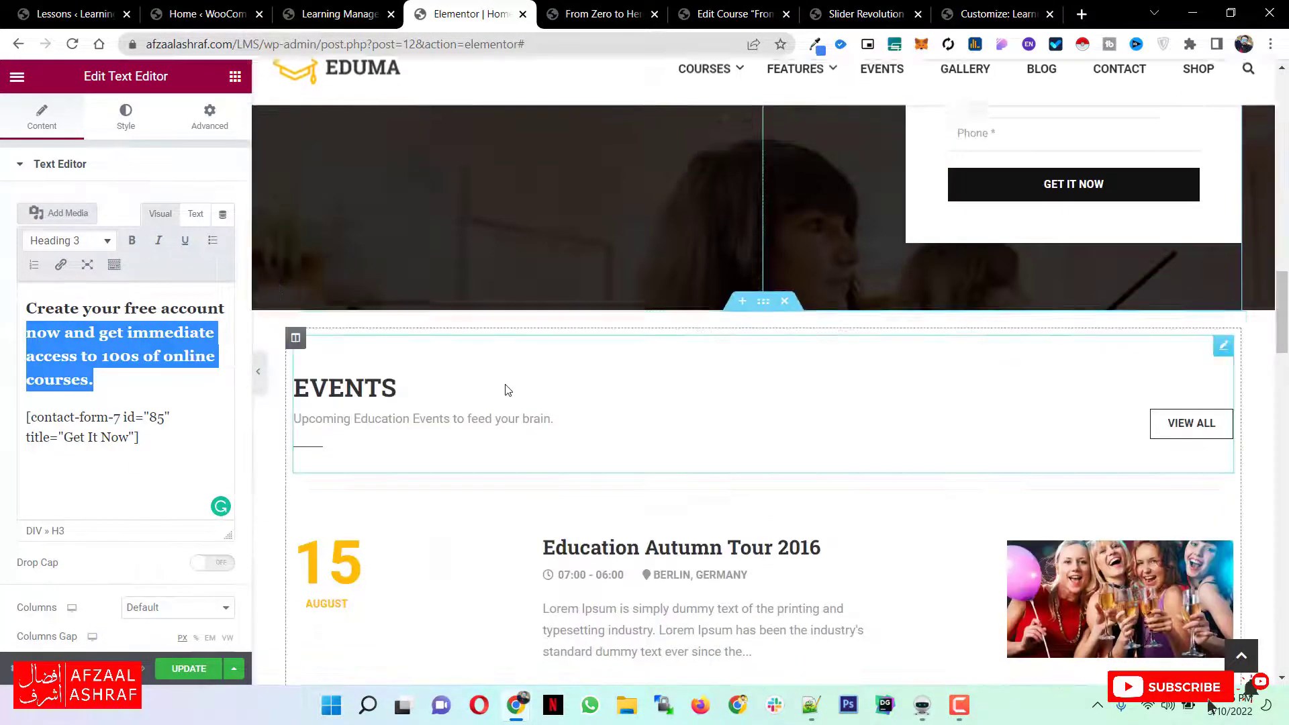
{"action": "scroll", "coordinate": [507, 392], "scroll_direction": "up", "scroll_amount": 1}
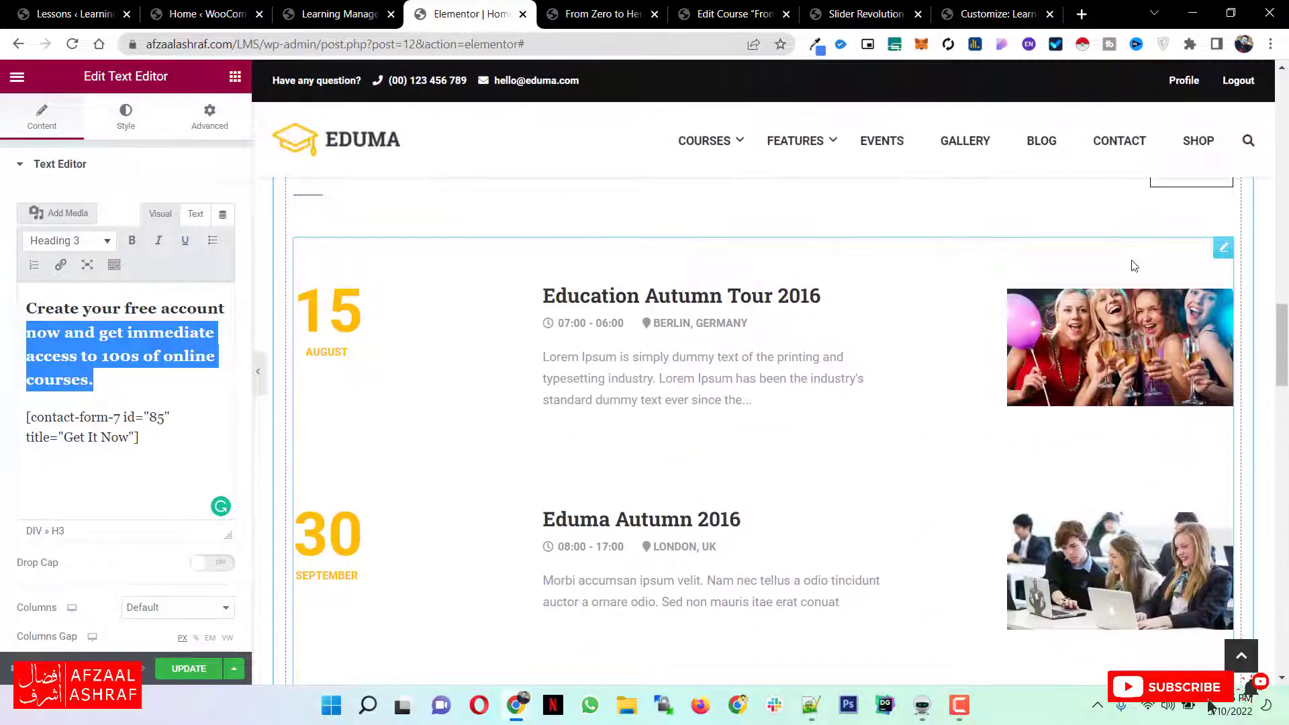
{"action": "left_click", "coordinate": [507, 394]}
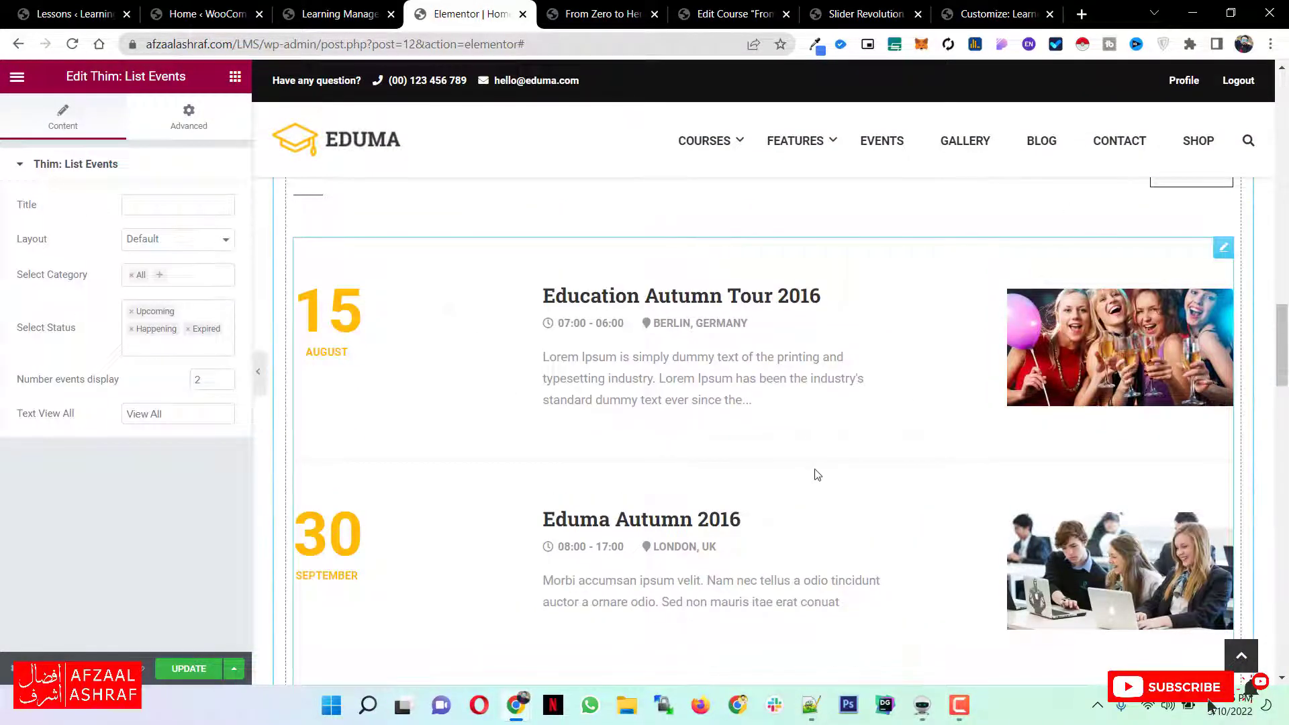
{"action": "scroll", "coordinate": [814, 472], "scroll_direction": "down", "scroll_amount": 3}
{"action": "left_click", "coordinate": [86, 14]}
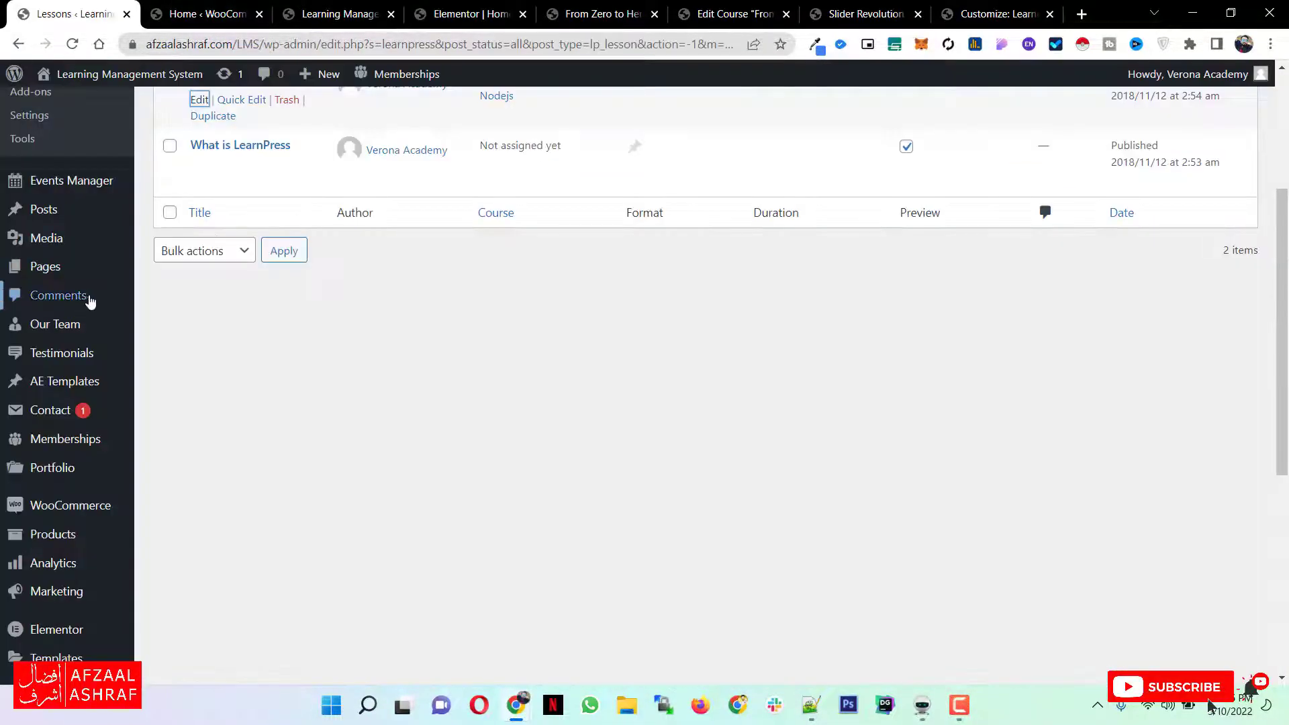
{"action": "mouse_move", "coordinate": [60, 194]}
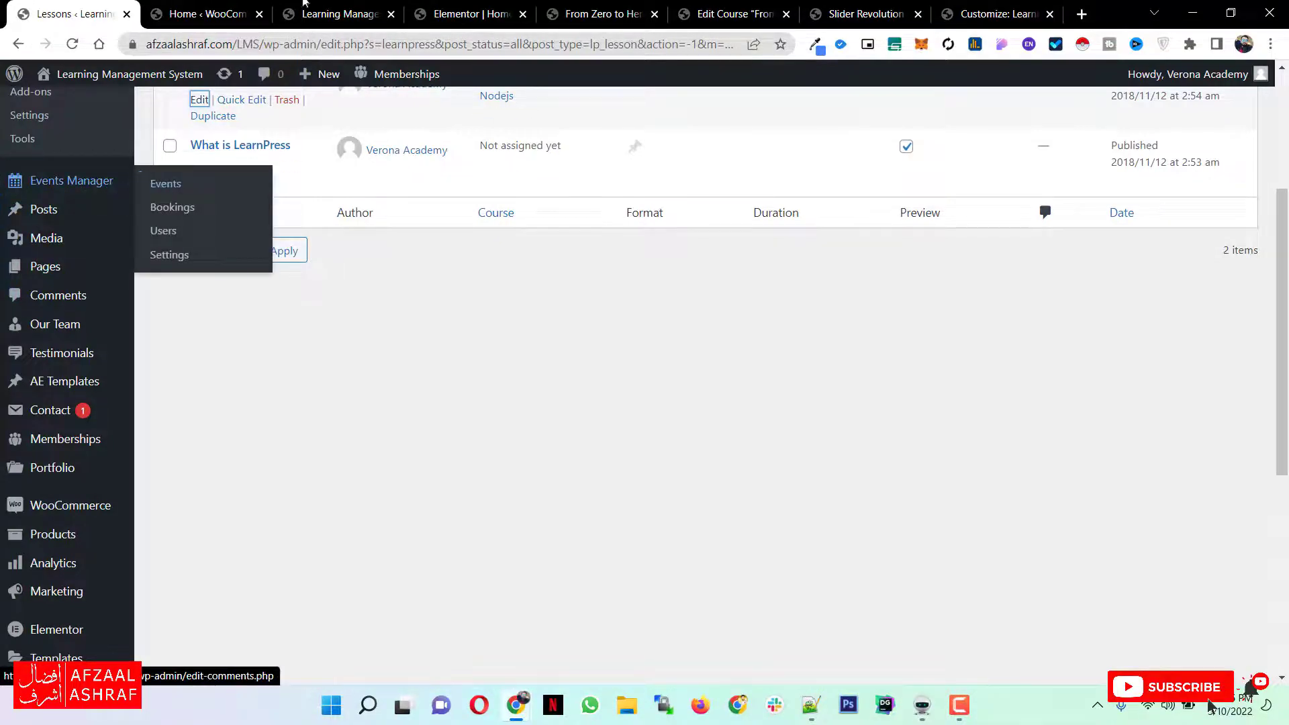
Return to the home page in Elementor and examine the Latest News section and its heading settings.
{"action": "left_click", "coordinate": [339, 14]}
{"action": "left_click", "coordinate": [200, 14]}
{"action": "left_click", "coordinate": [379, 5]}
{"action": "left_click", "coordinate": [469, 14]}
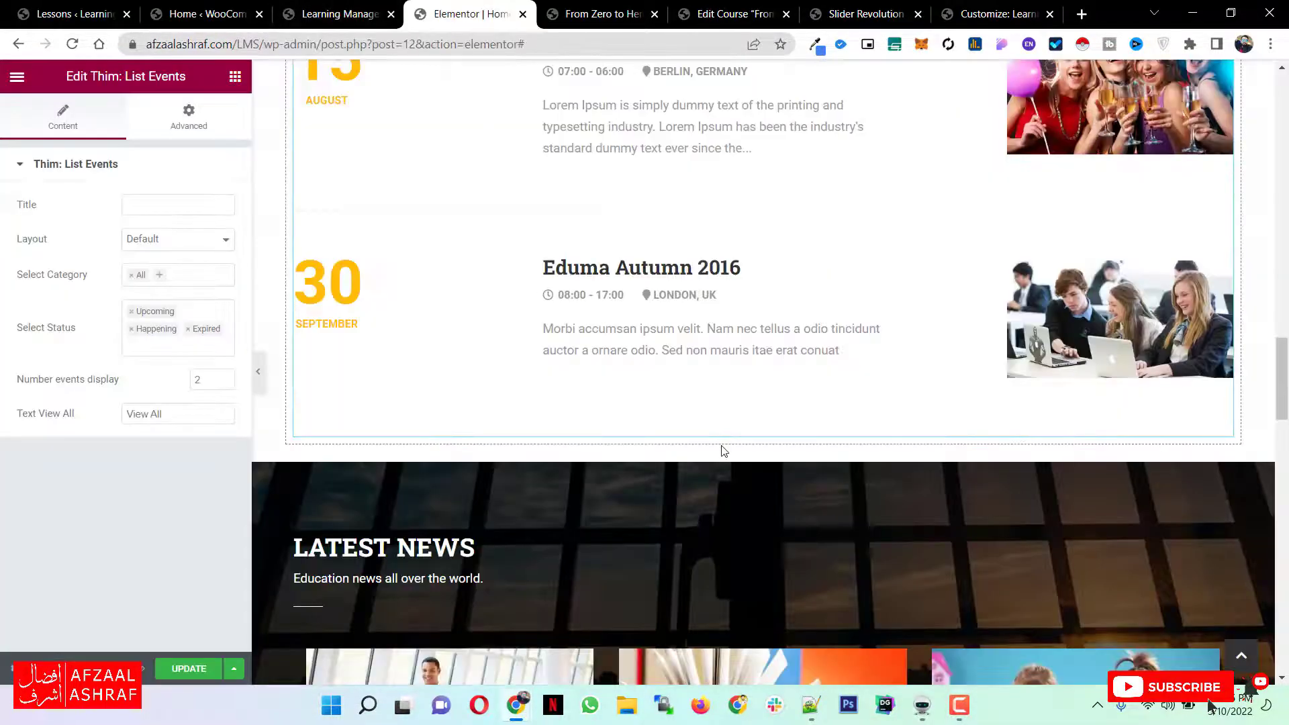
{"action": "scroll", "coordinate": [718, 450], "scroll_direction": "down", "scroll_amount": 6}
{"action": "scroll", "coordinate": [715, 414], "scroll_direction": "up", "scroll_amount": 1}
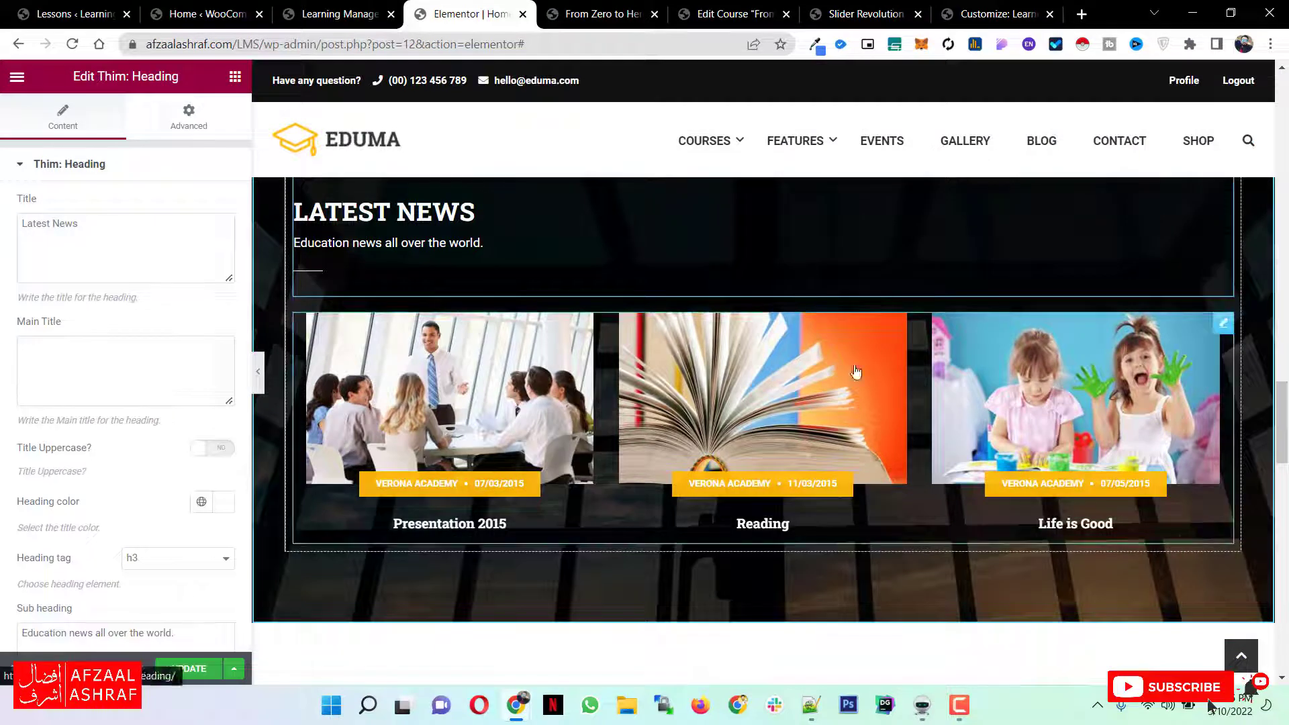
{"action": "left_click", "coordinate": [915, 505]}
Examine the settings of the What People Say testimonials, and find the Testimonials section in the admin area.
{"action": "scroll", "coordinate": [635, 397], "scroll_direction": "down", "scroll_amount": 8}
{"action": "left_click", "coordinate": [859, 339]}
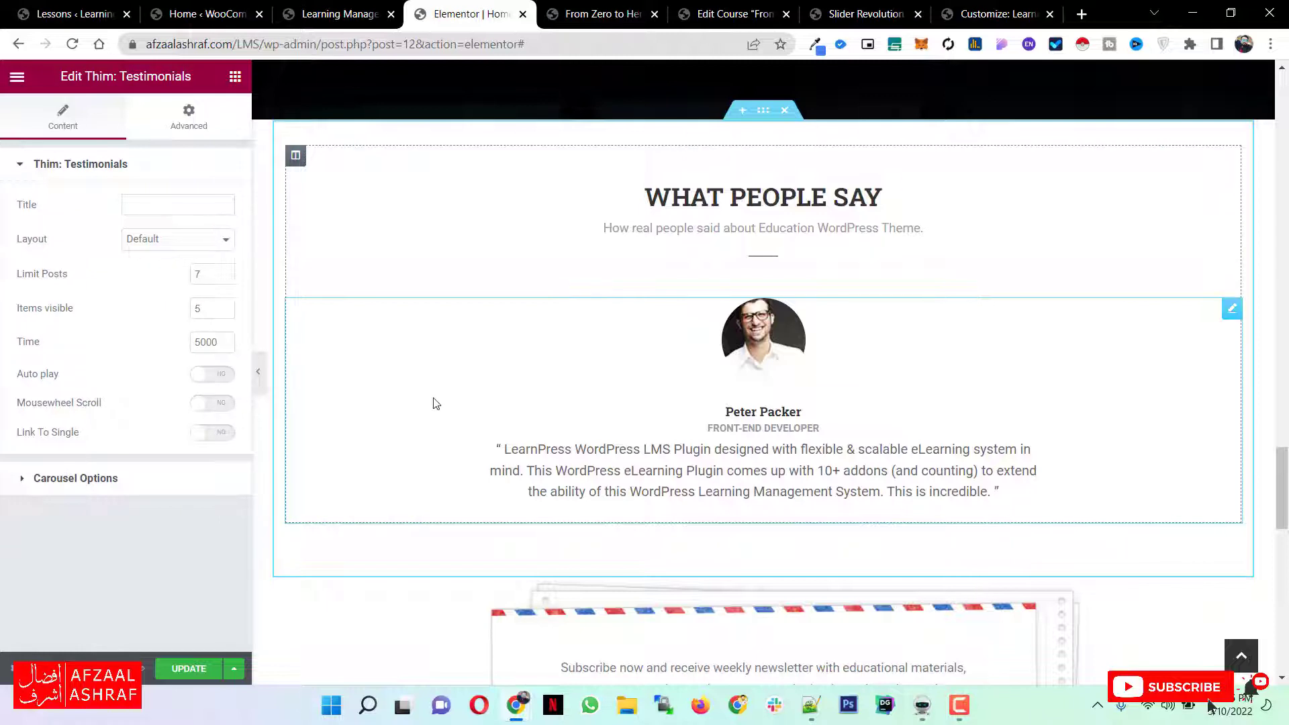
{"action": "left_click", "coordinate": [69, 479]}
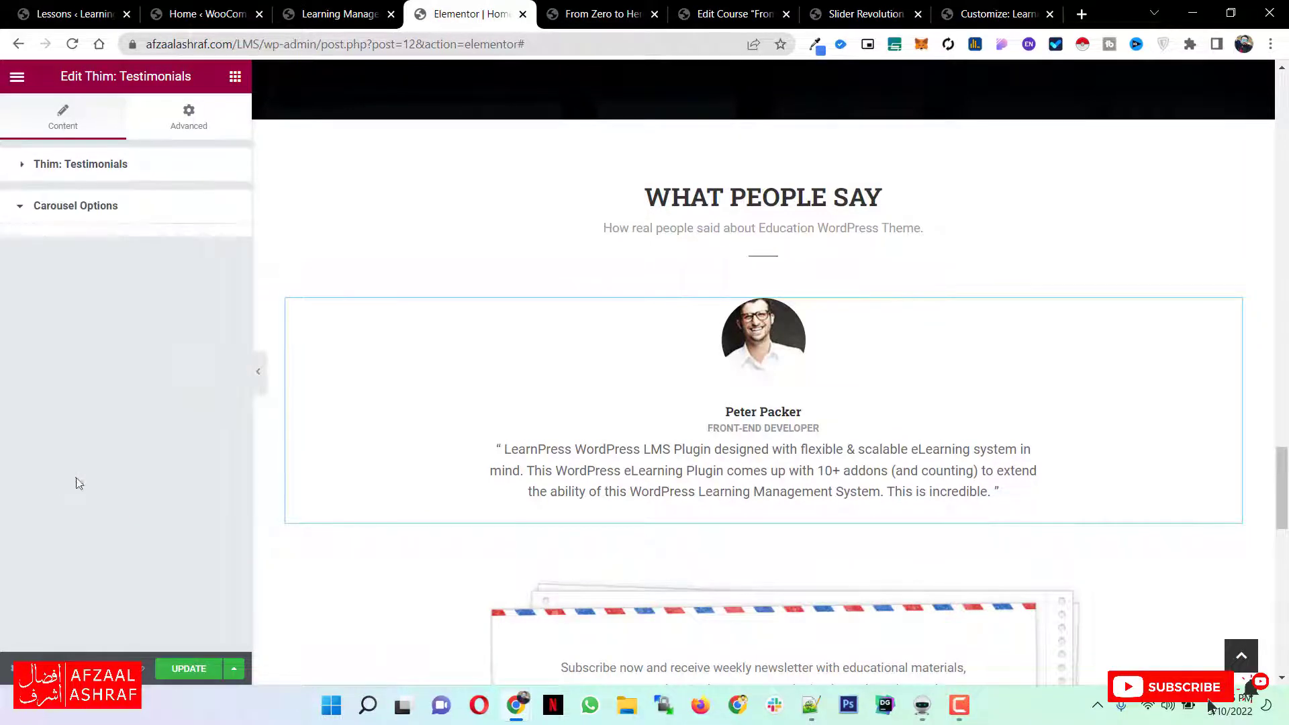
{"action": "scroll", "coordinate": [575, 359], "scroll_direction": "down", "scroll_amount": 5}
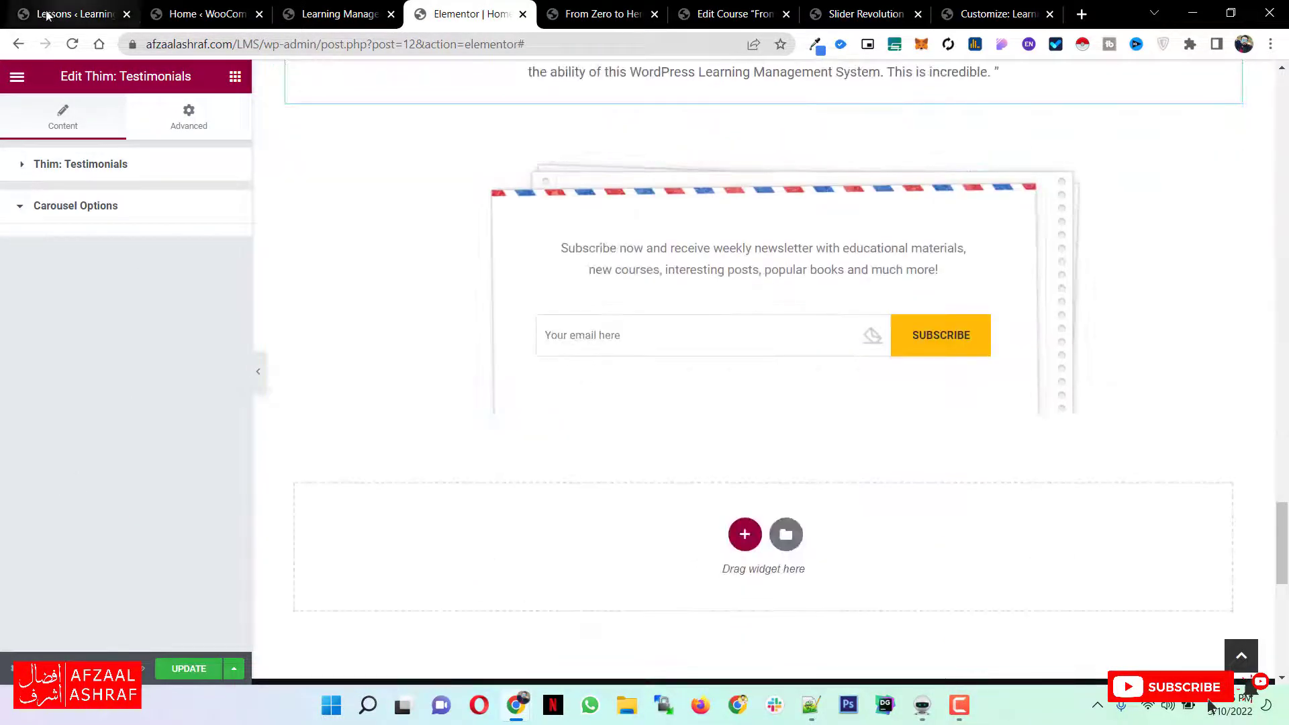
{"action": "left_click", "coordinate": [71, 14]}
{"action": "mouse_move", "coordinate": [80, 362]}
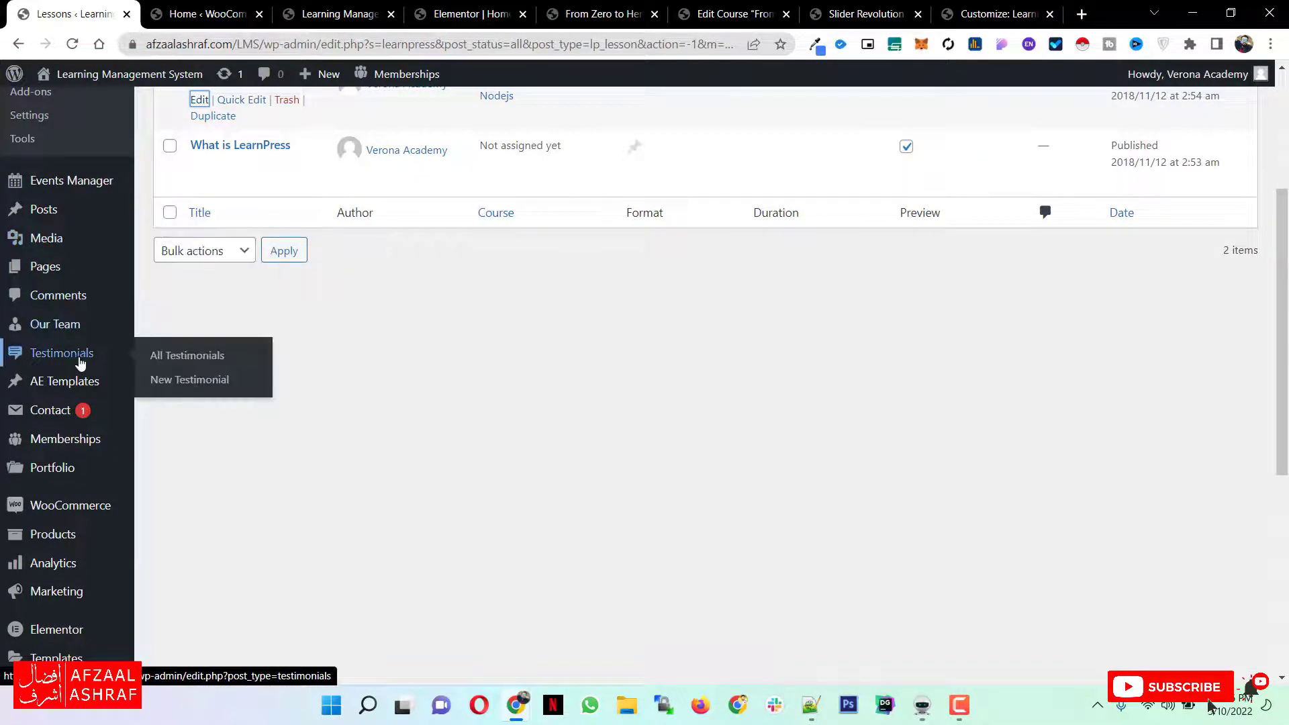
{"action": "left_click", "coordinate": [339, 14]}
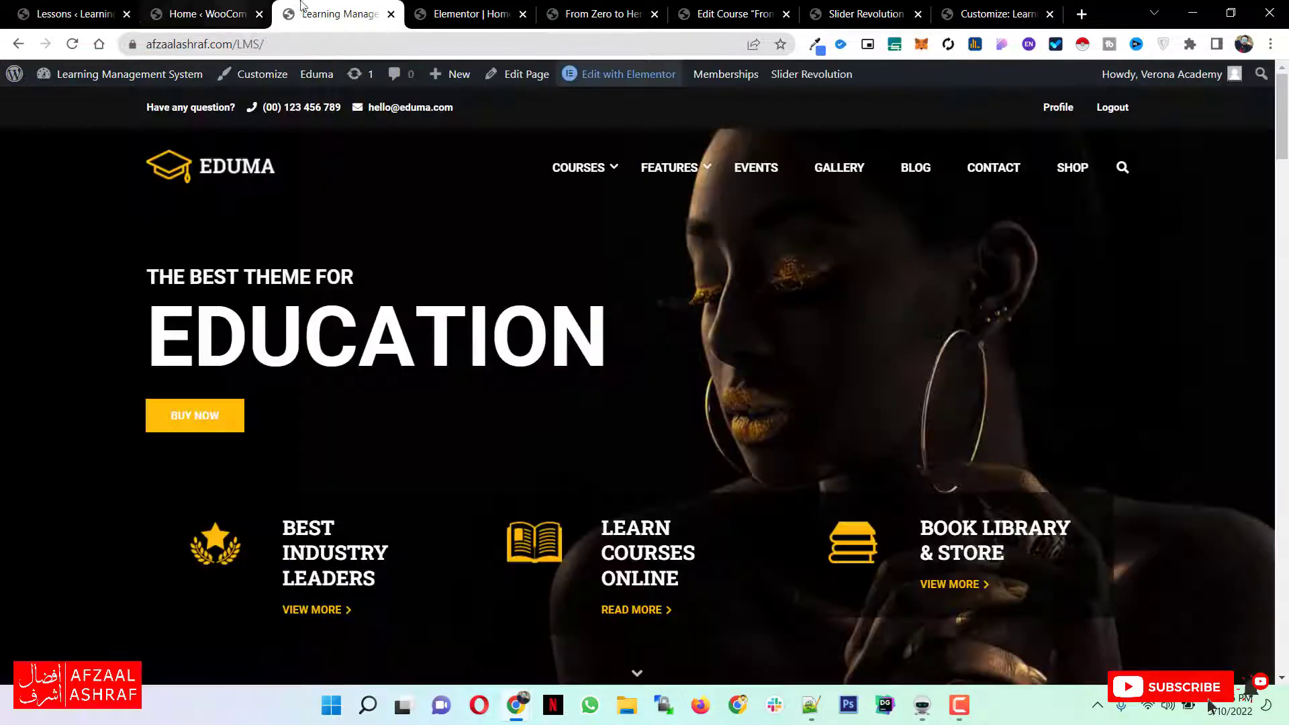
{"action": "left_click", "coordinate": [470, 14]}
Look over the home page's sections in Elementor, from the feature boxes down to the newsletter box.
{"action": "scroll", "coordinate": [616, 267], "scroll_direction": "up", "scroll_amount": 10}
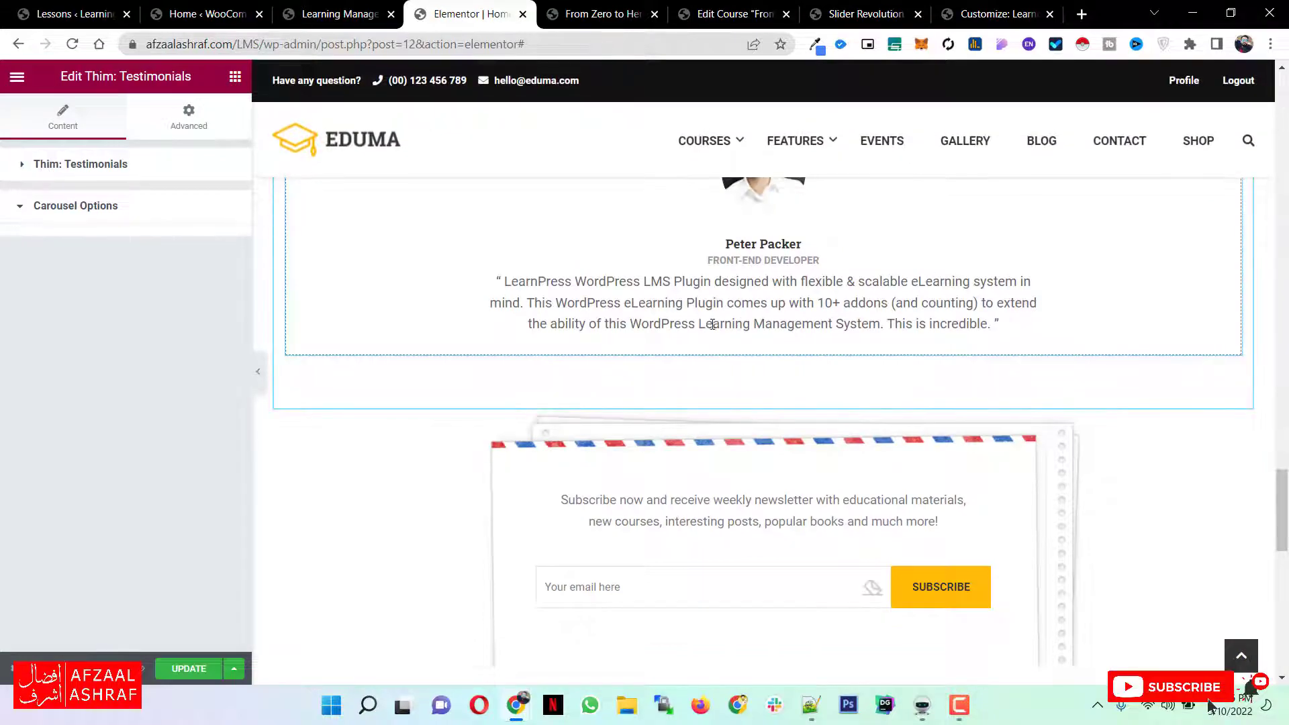
{"action": "scroll", "coordinate": [659, 325], "scroll_direction": "up", "scroll_amount": 15}
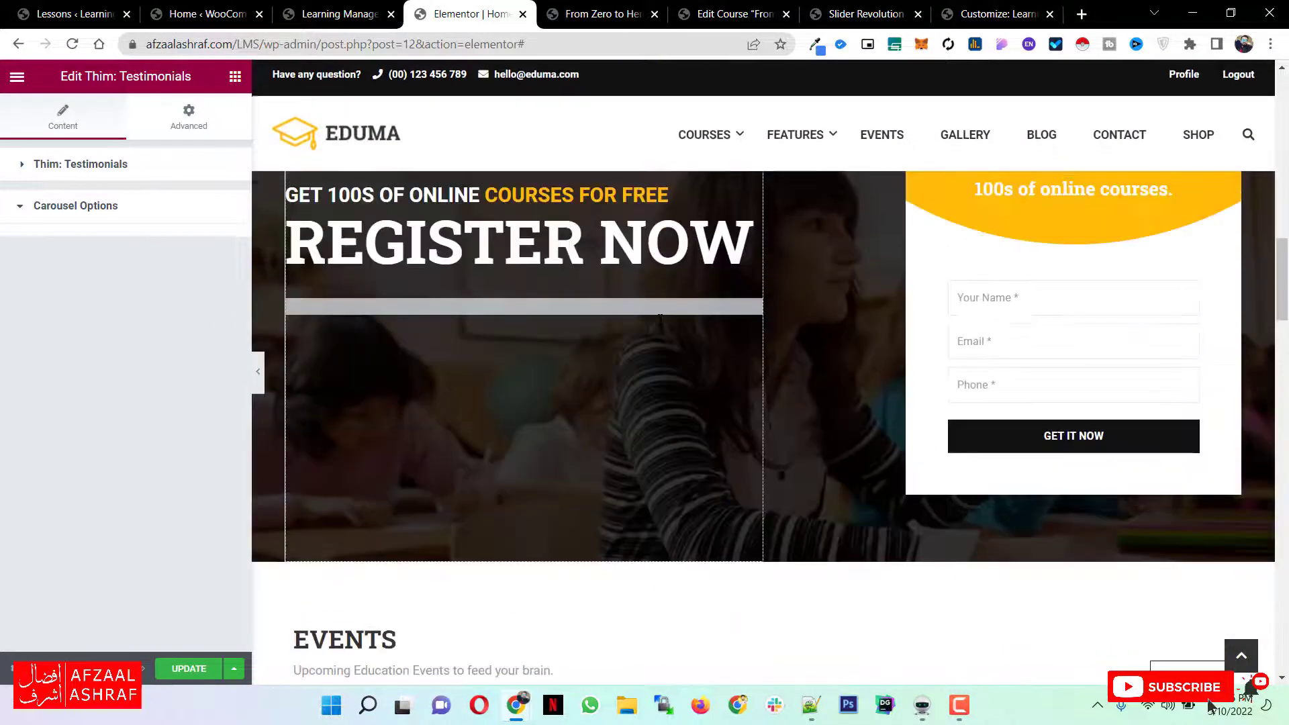
{"action": "scroll", "coordinate": [604, 282], "scroll_direction": "up", "scroll_amount": 5}
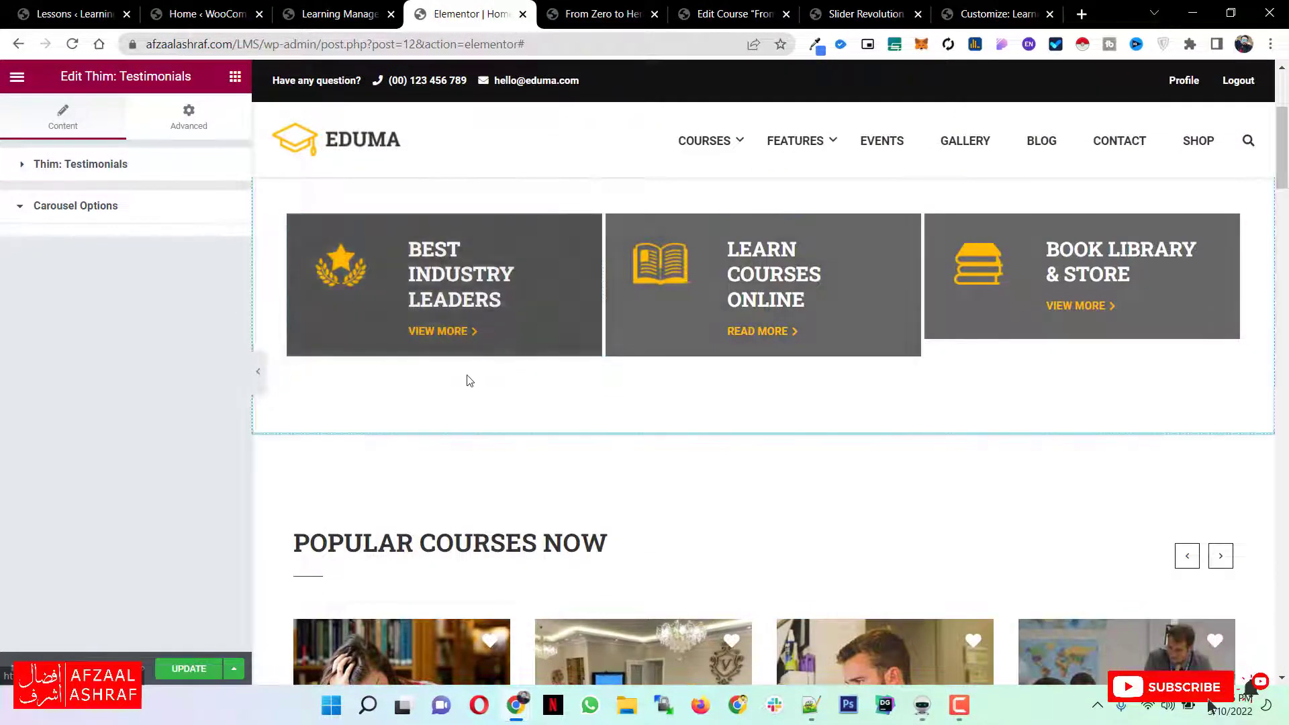
{"action": "scroll", "coordinate": [468, 376], "scroll_direction": "down", "scroll_amount": 12}
{"action": "scroll", "coordinate": [469, 370], "scroll_direction": "down", "scroll_amount": 15}
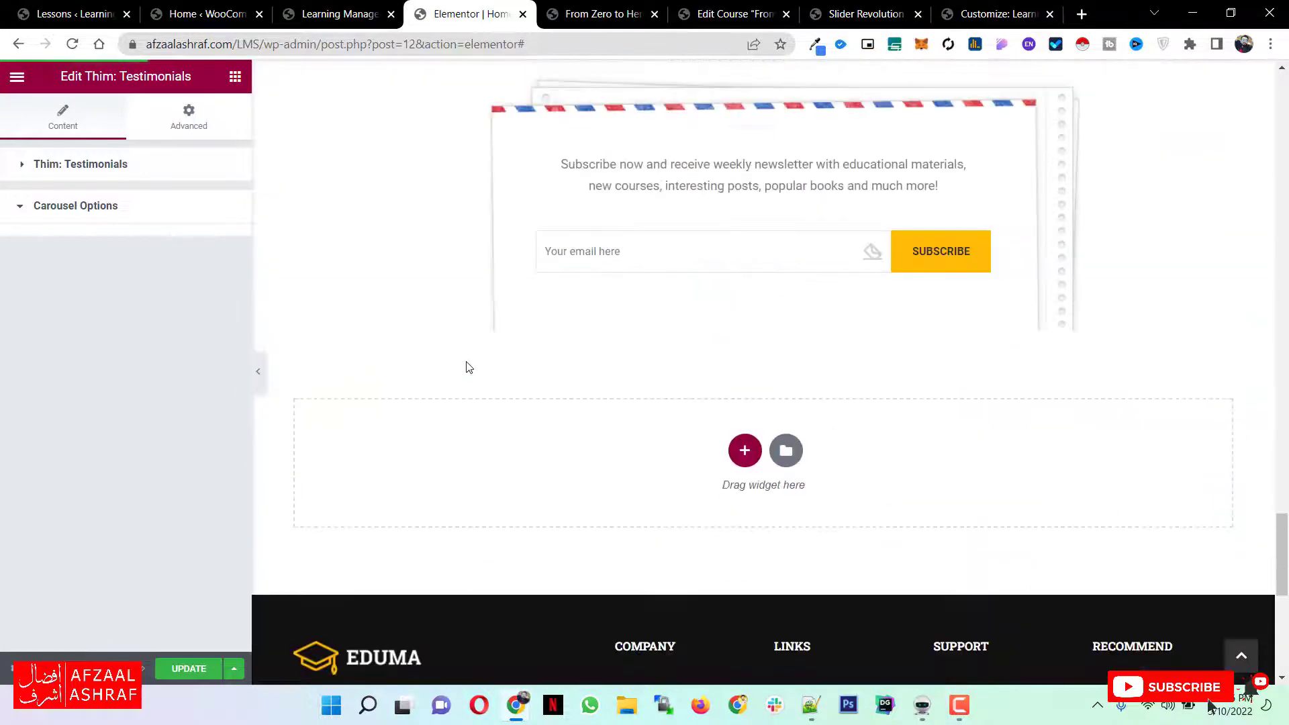
{"action": "scroll", "coordinate": [466, 361], "scroll_direction": "up", "scroll_amount": 4}
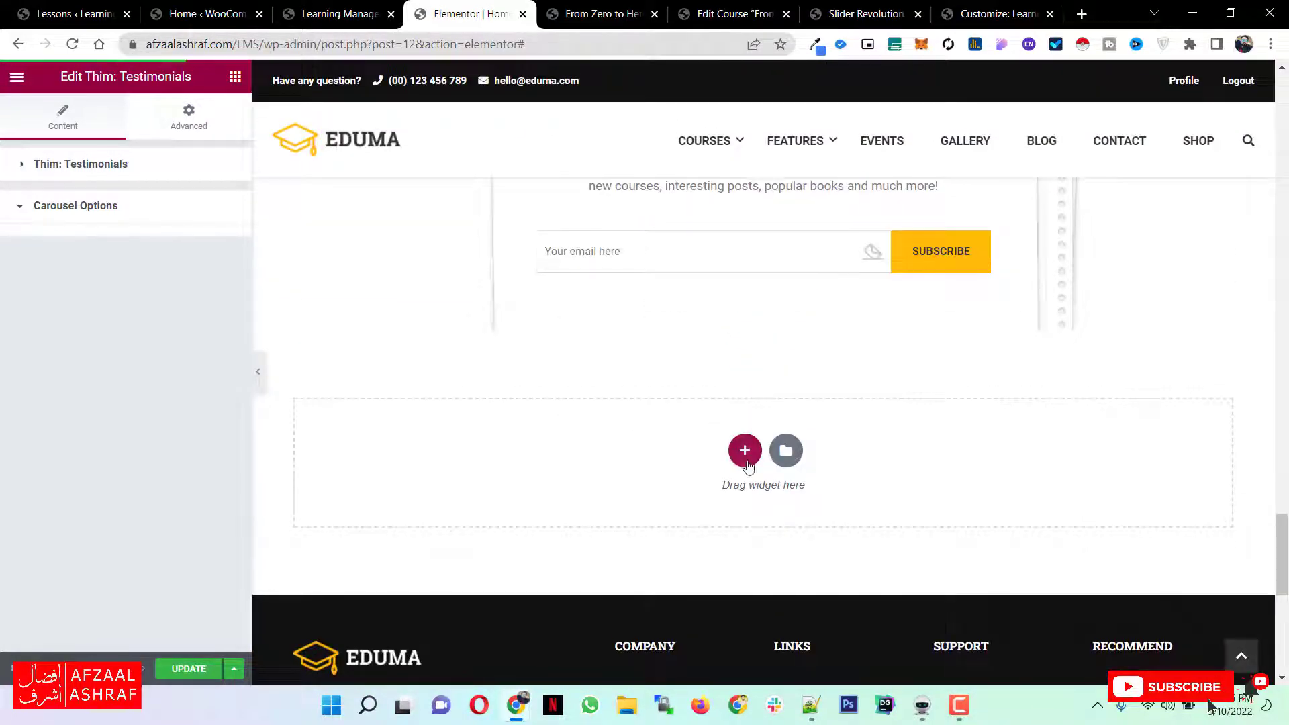
Add a one-column section below the newsletter box and place a Thim: Testimonials widget in it.
{"action": "left_click", "coordinate": [747, 462]}
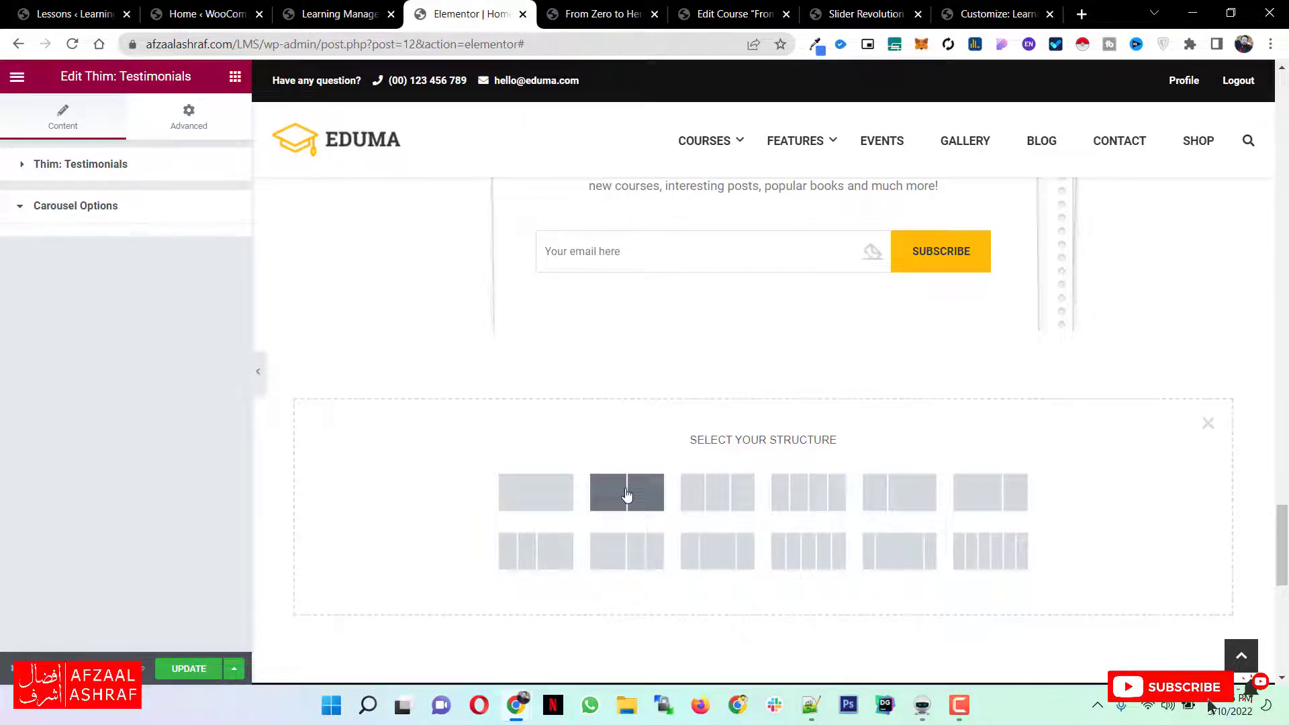
{"action": "left_click", "coordinate": [536, 500]}
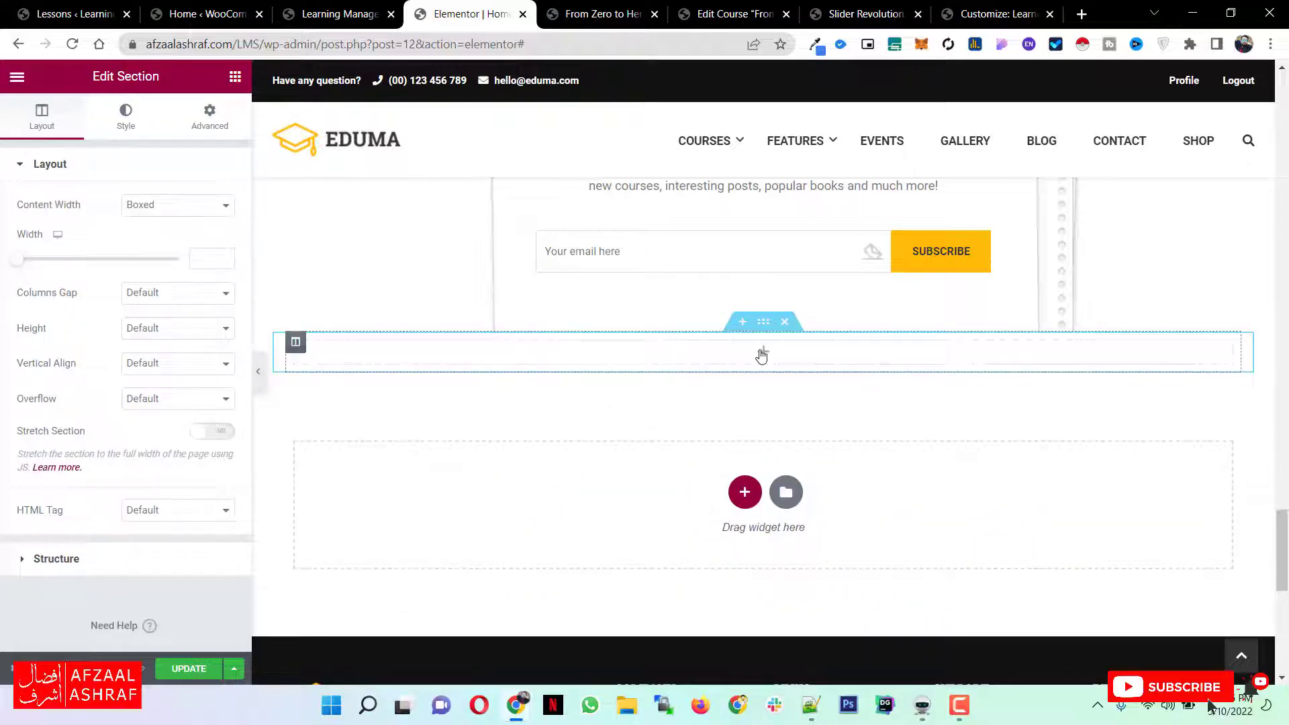
{"action": "left_click", "coordinate": [761, 355]}
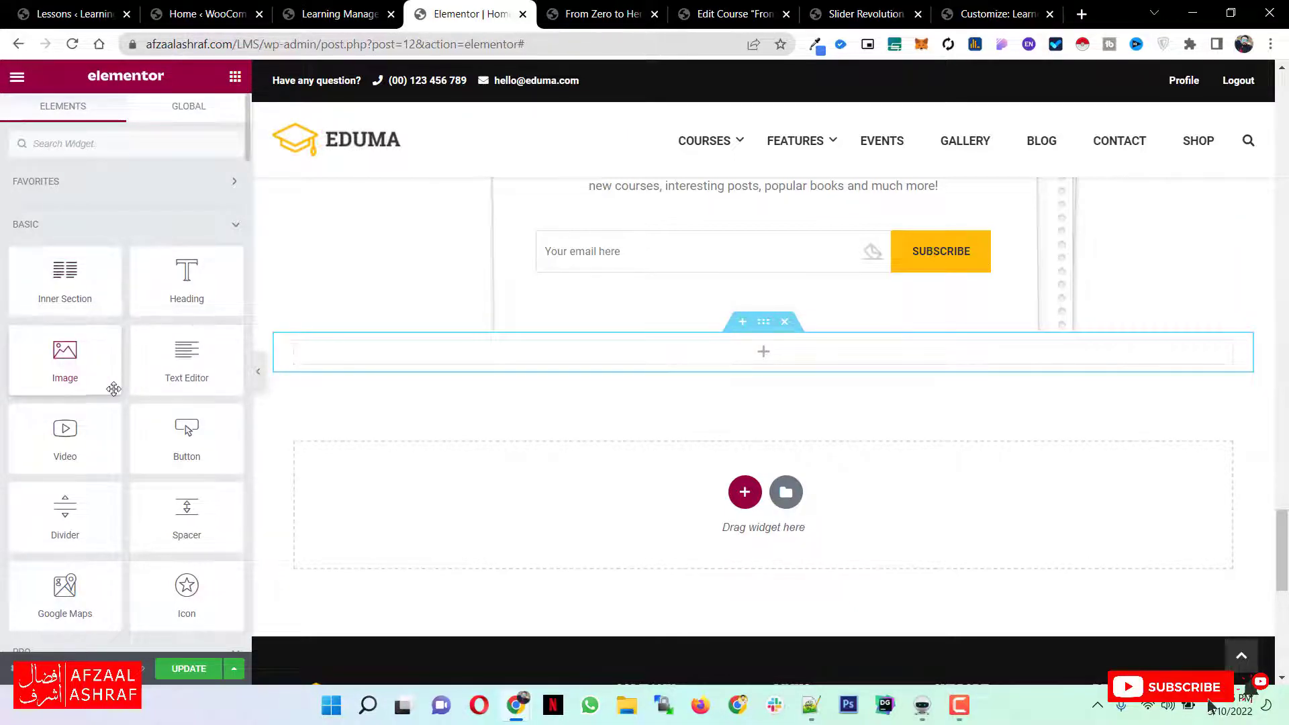
{"action": "scroll", "coordinate": [118, 383], "scroll_direction": "down", "scroll_amount": 8}
{"action": "mouse_move", "coordinate": [243, 199]}
{"action": "left_mouse_down"}
{"action": "mouse_move", "coordinate": [237, 612]}
{"action": "mouse_move", "coordinate": [239, 205]}
{"action": "left_mouse_up"}
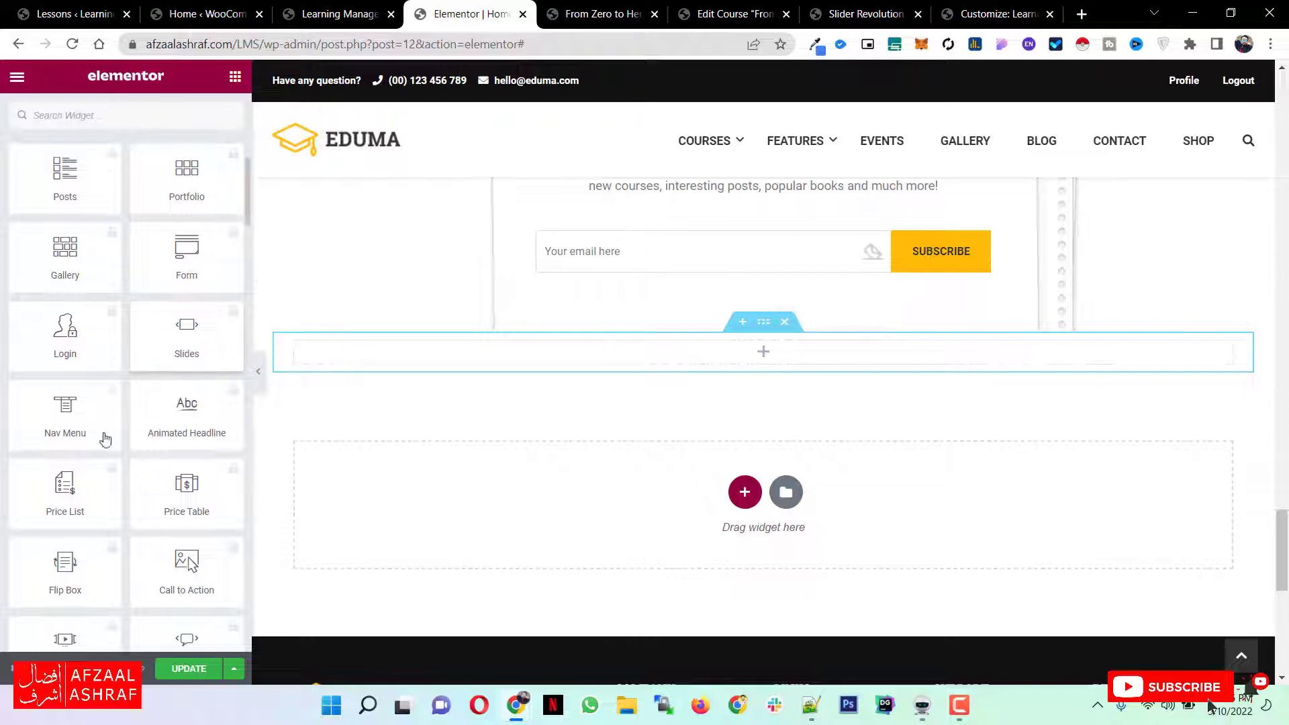
{"action": "scroll", "coordinate": [152, 417], "scroll_direction": "down", "scroll_amount": 6}
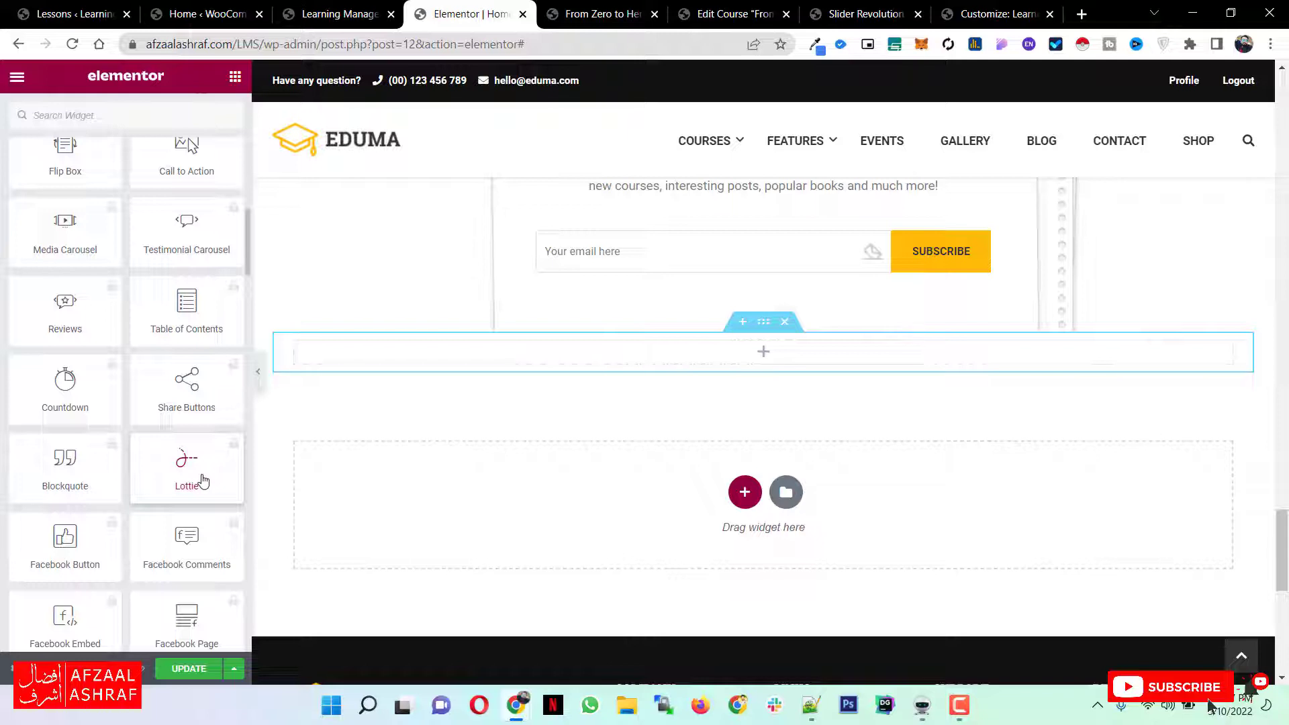
{"action": "scroll", "coordinate": [94, 432], "scroll_direction": "down", "scroll_amount": 10}
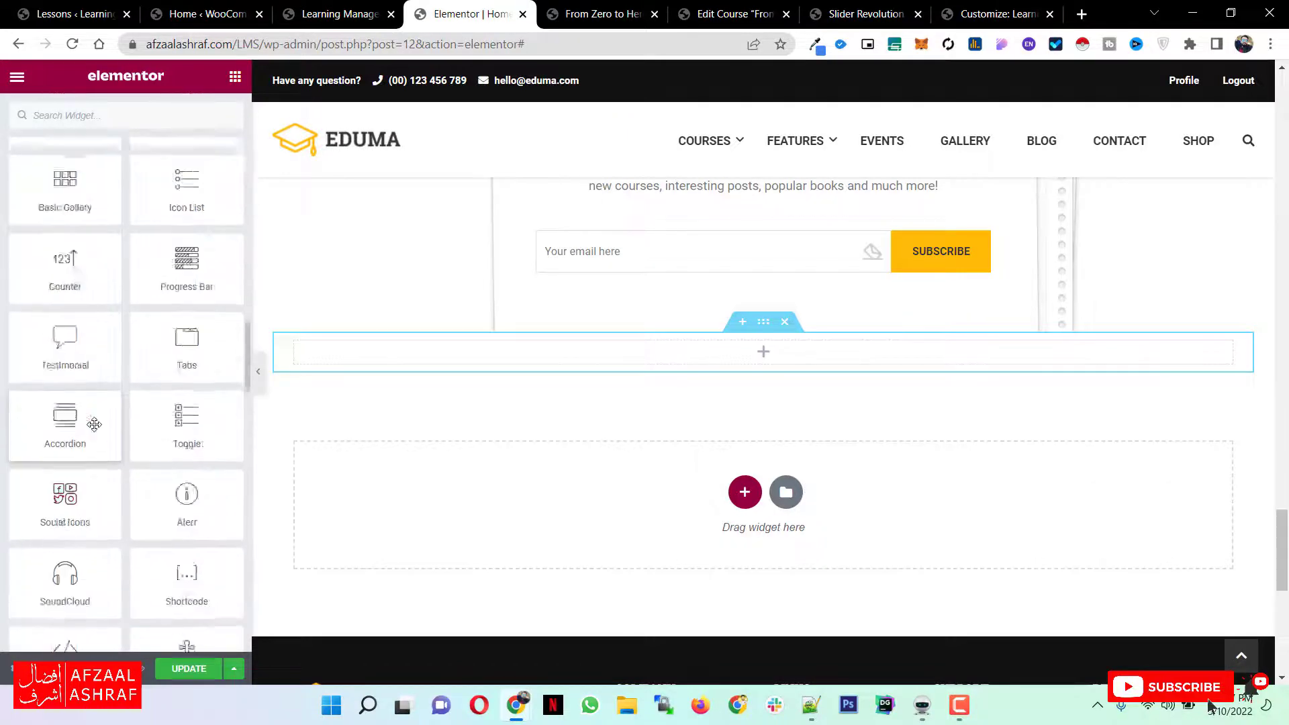
{"action": "scroll", "coordinate": [94, 424], "scroll_direction": "down", "scroll_amount": 10}
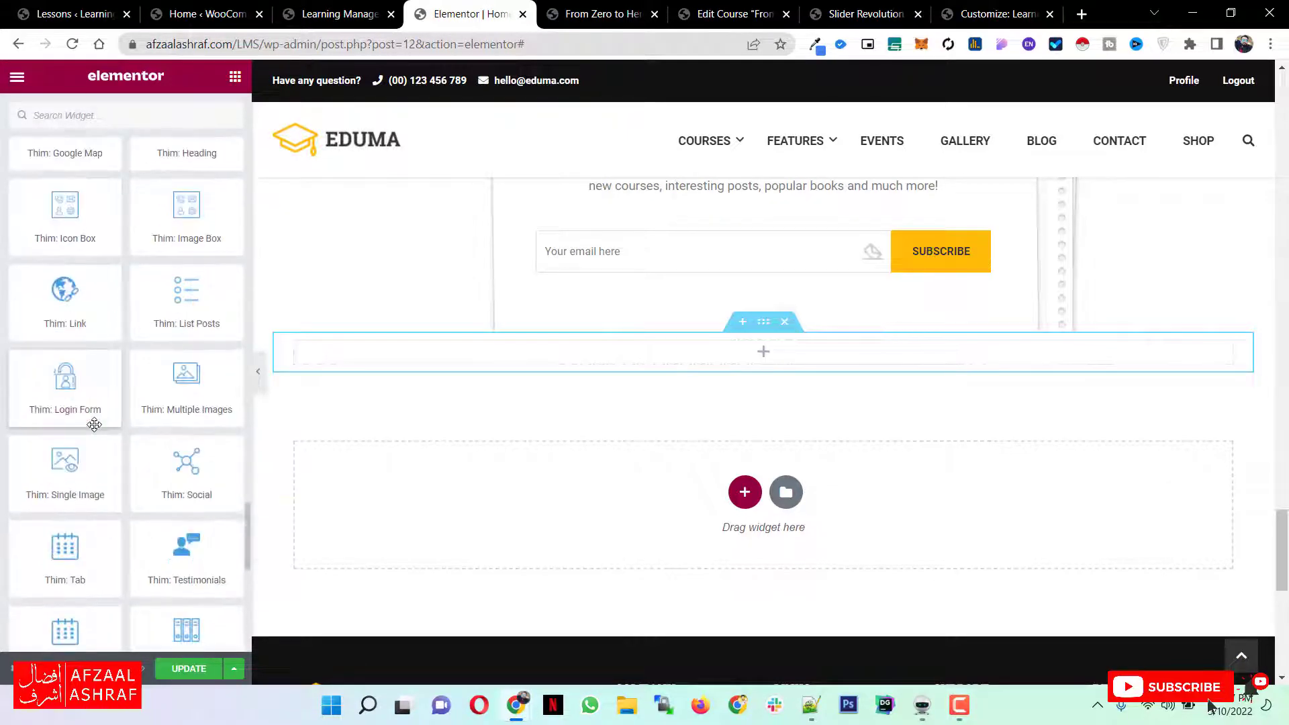
{"action": "scroll", "coordinate": [94, 425], "scroll_direction": "down", "scroll_amount": 4}
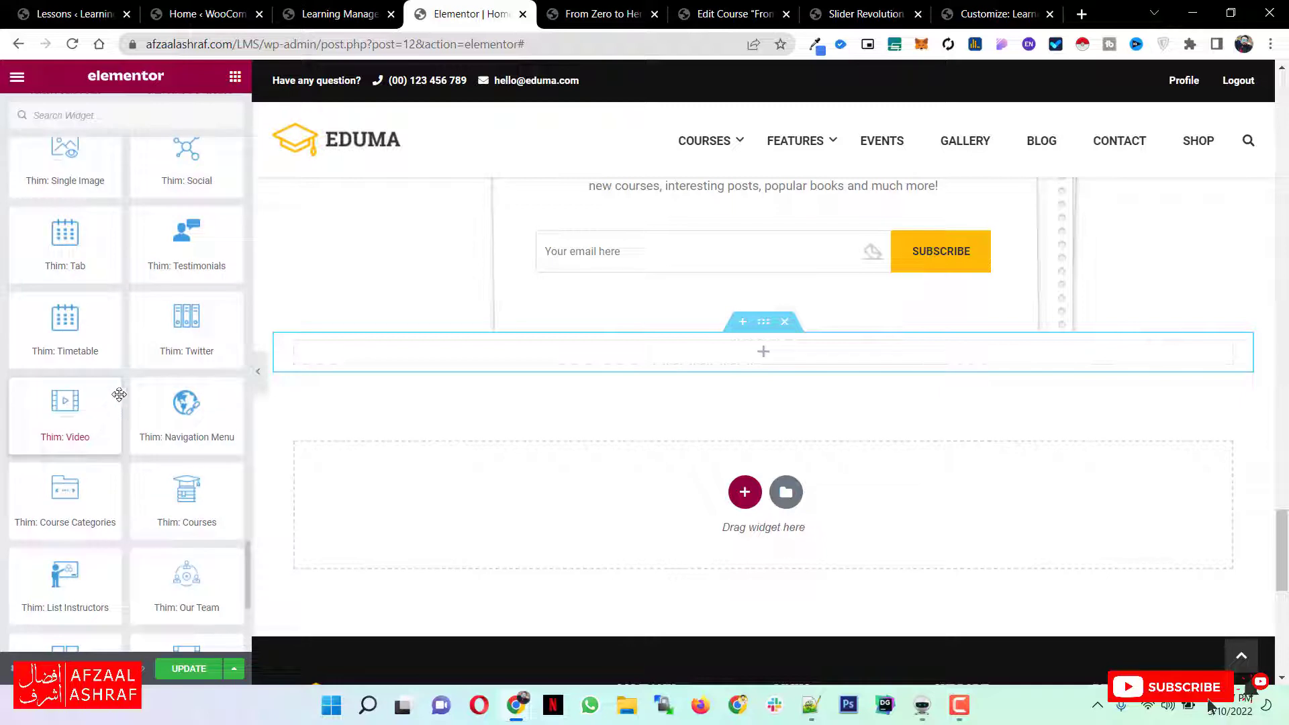
{"action": "left_click_drag", "start_coordinate": [181, 235], "coordinate": [794, 354]}
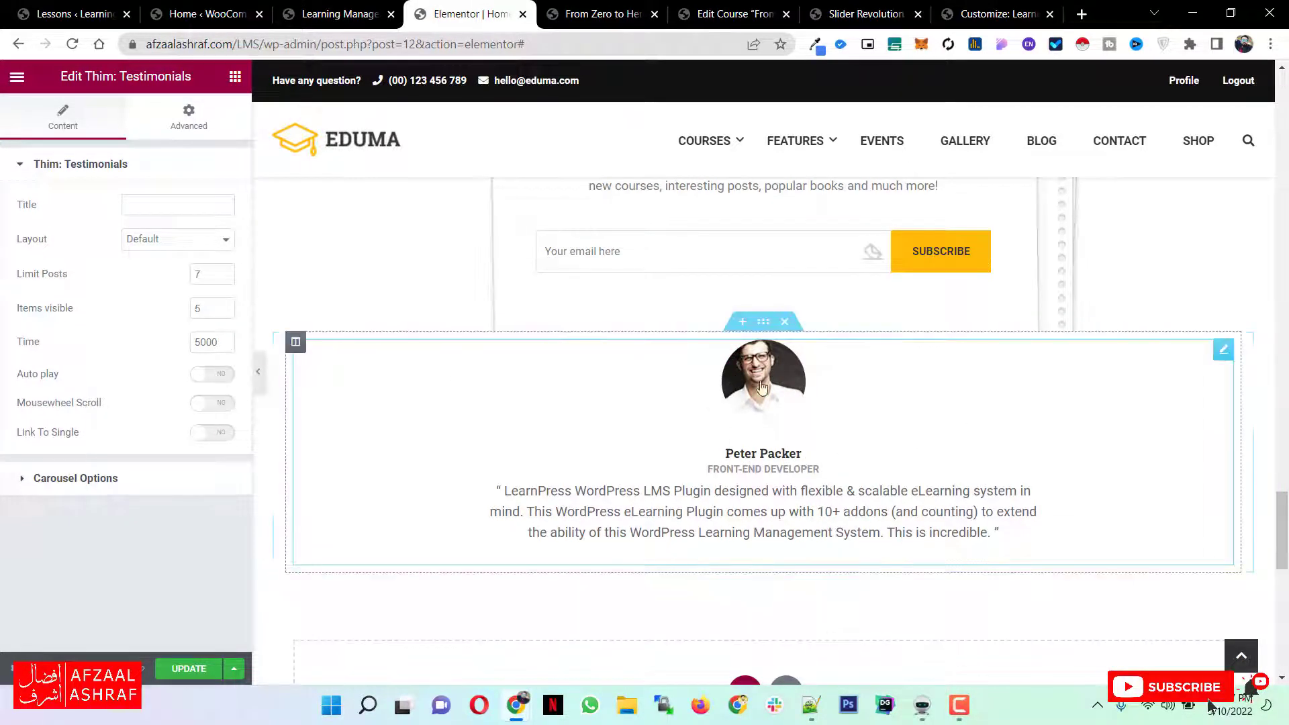
Replace the Testimonials widget in the new section with a Thim: Carousel Posts widget.
{"action": "right_click", "coordinate": [1221, 354]}
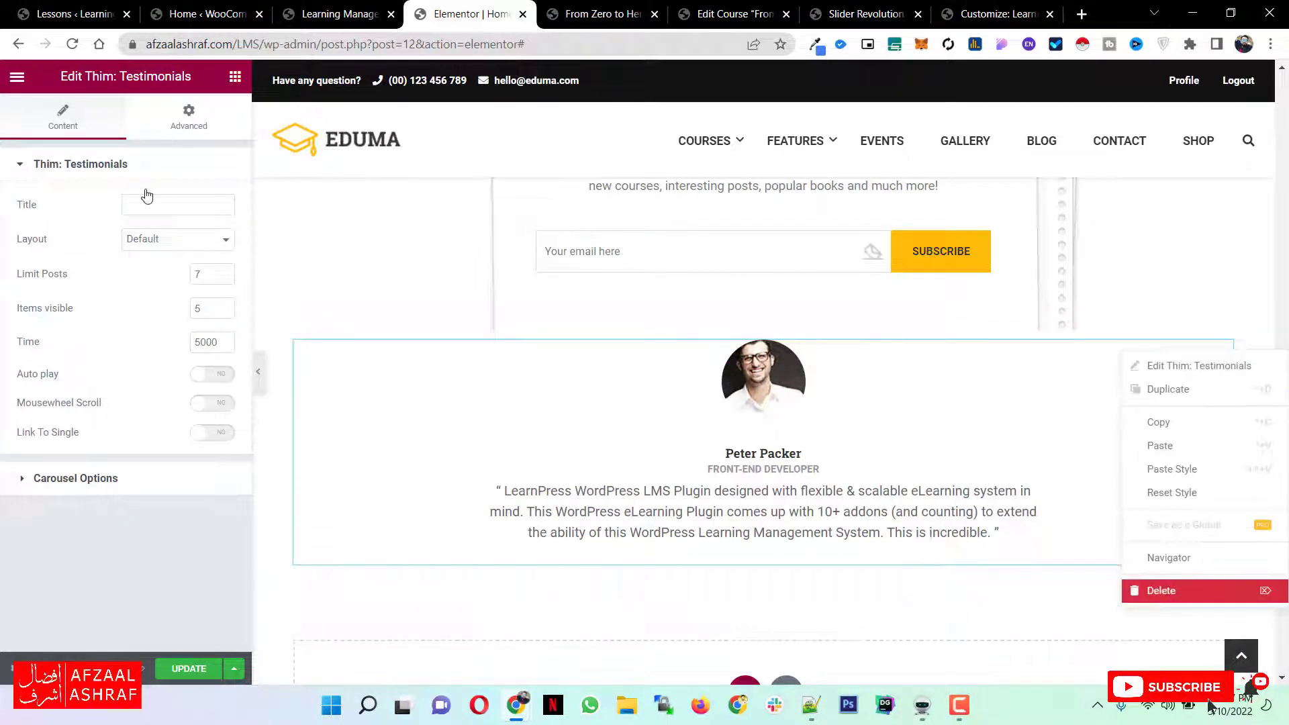
{"action": "scroll", "coordinate": [78, 469], "scroll_direction": "down", "scroll_amount": 20}
{"action": "scroll", "coordinate": [95, 411], "scroll_direction": "down", "scroll_amount": 5}
{"action": "scroll", "coordinate": [95, 410], "scroll_direction": "up", "scroll_amount": 10}
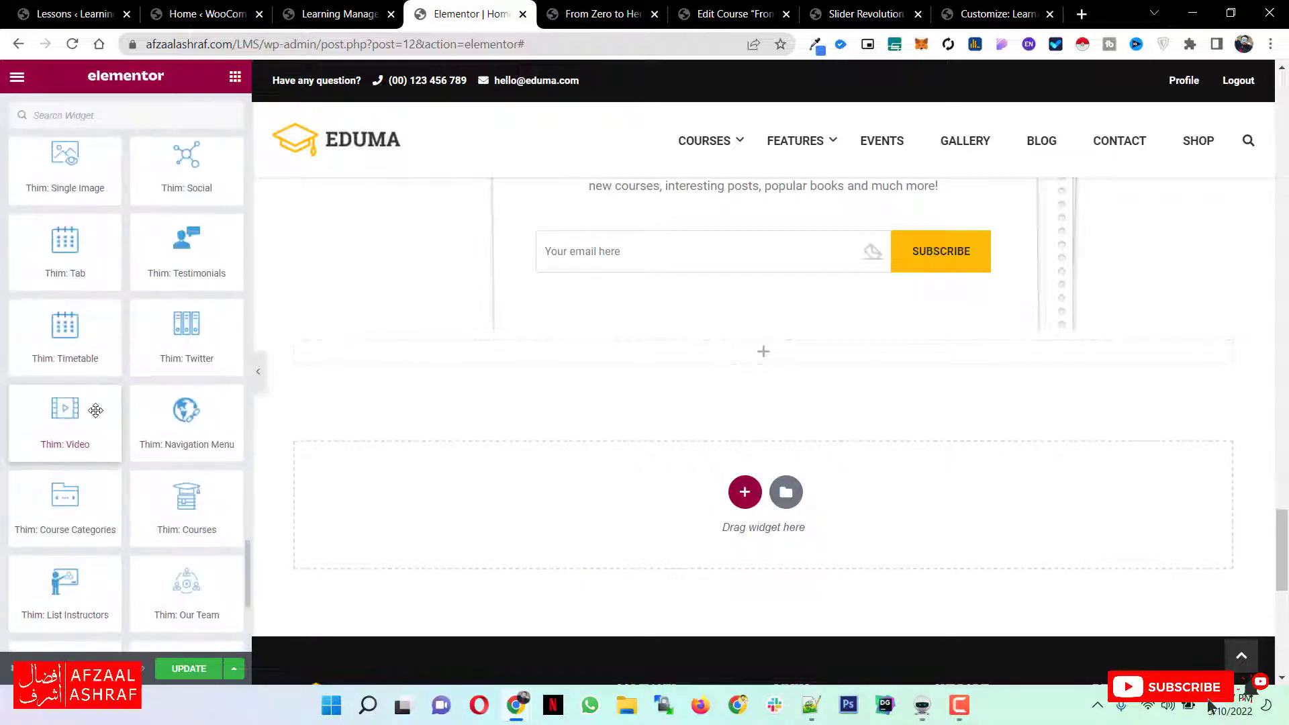
{"action": "scroll", "coordinate": [94, 391], "scroll_direction": "up", "scroll_amount": 6}
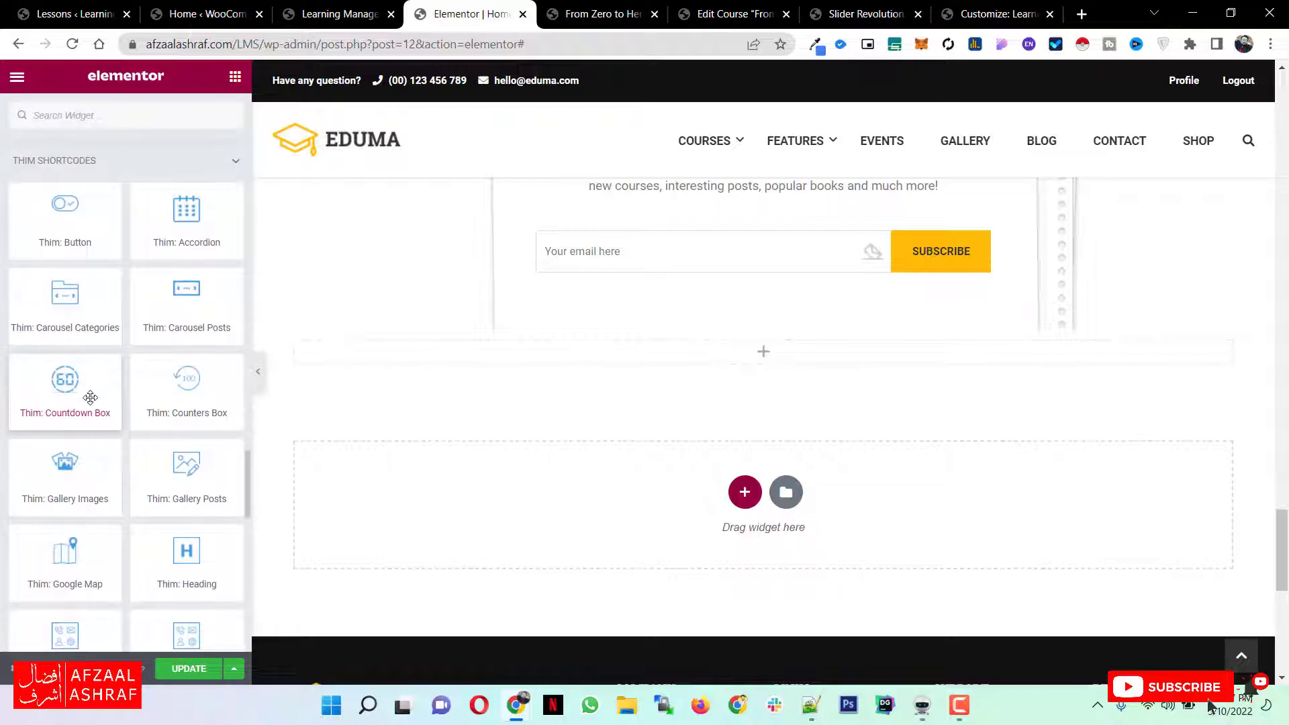
{"action": "left_click_drag", "start_coordinate": [184, 293], "coordinate": [788, 348]}
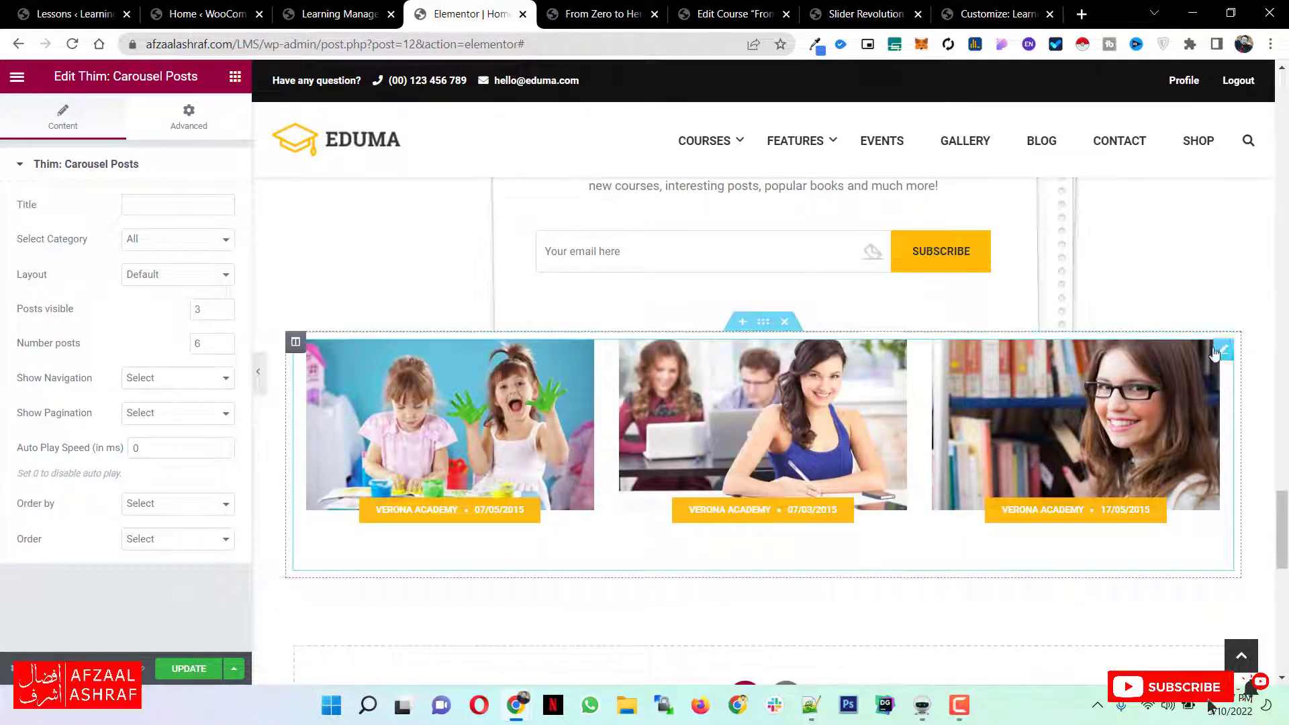
Delete the Carousel Posts widget, search the widgets for "cour" and place Thim: Courses in the new section.
{"action": "right_click", "coordinate": [1218, 368]}
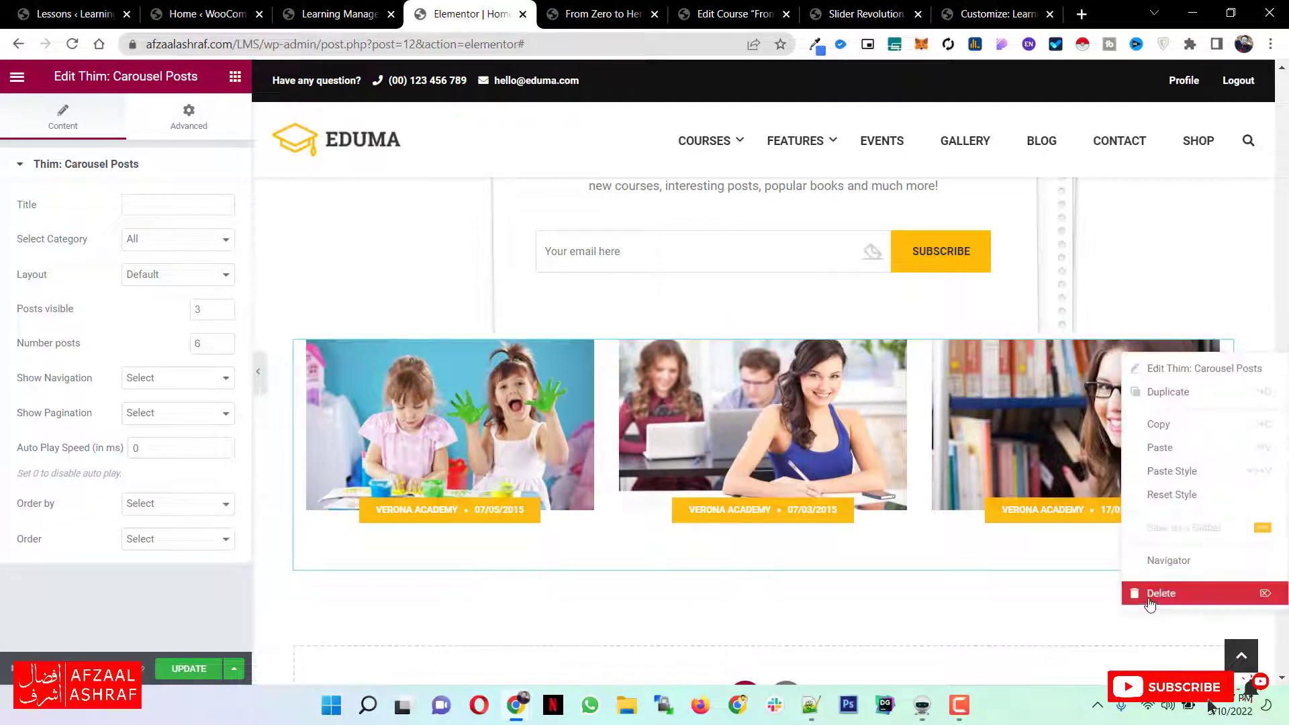
{"action": "key", "text": "Delete"}
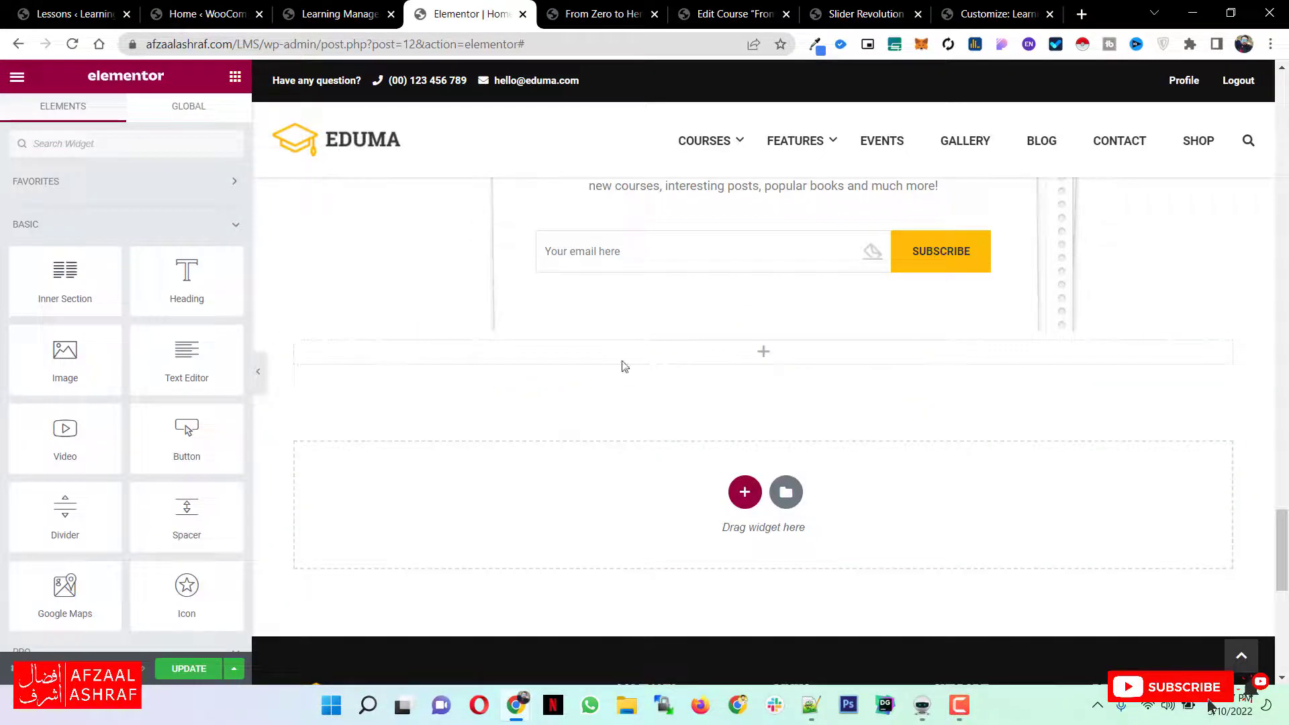
{"action": "left_click", "coordinate": [176, 139]}
{"action": "type", "text": "cour"}
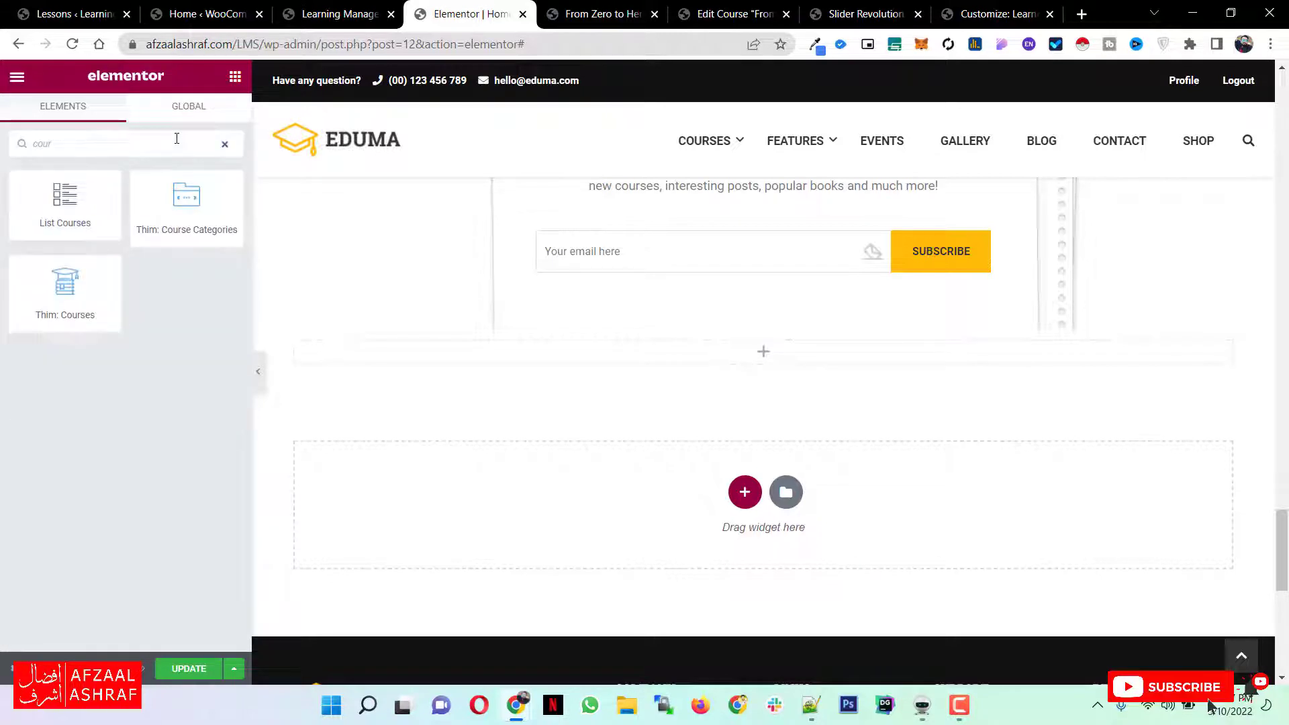
{"action": "left_click_drag", "start_coordinate": [65, 286], "coordinate": [717, 359]}
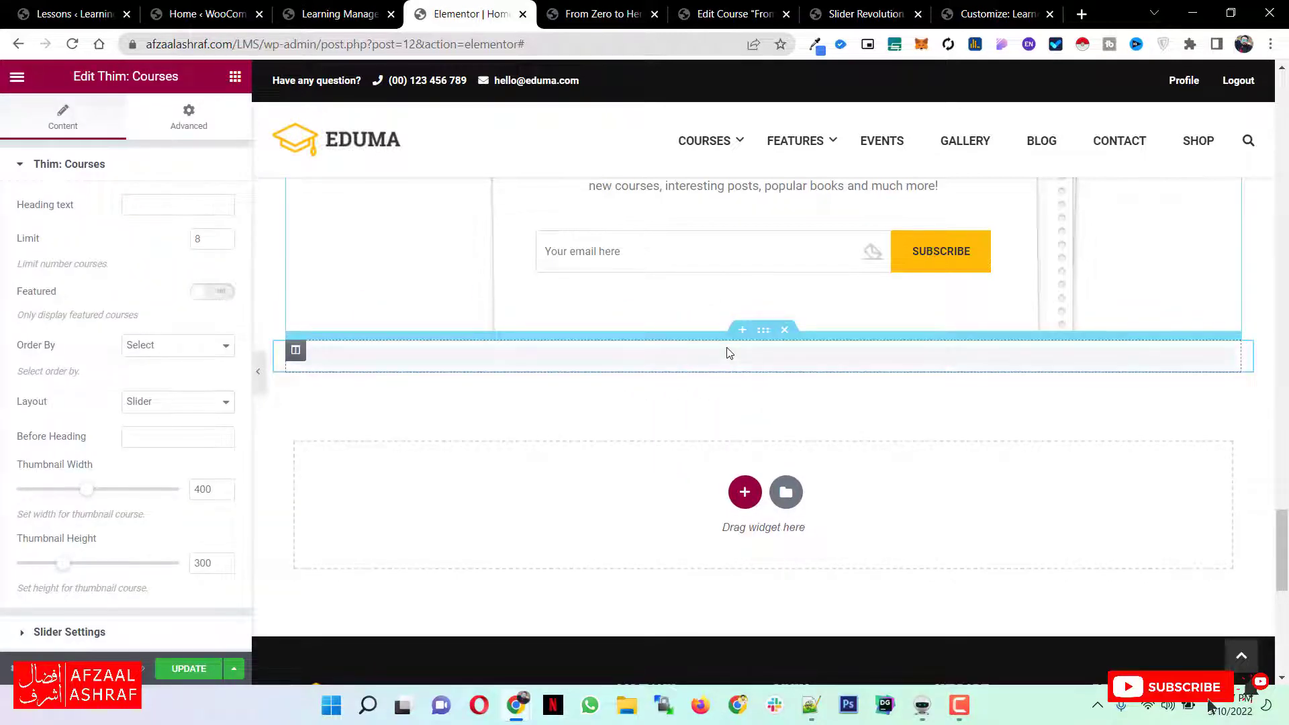
{"action": "scroll", "coordinate": [804, 493], "scroll_direction": "down", "scroll_amount": 3}
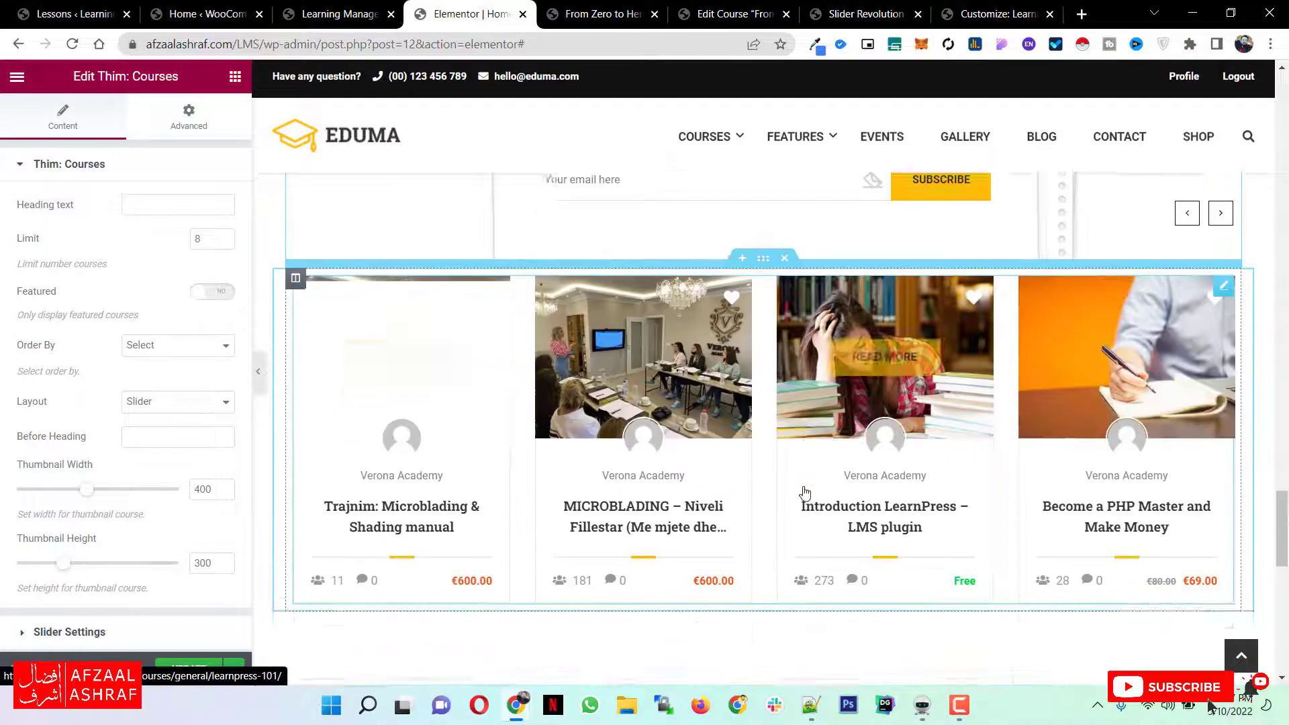
{"action": "scroll", "coordinate": [803, 492], "scroll_direction": "up", "scroll_amount": 4}
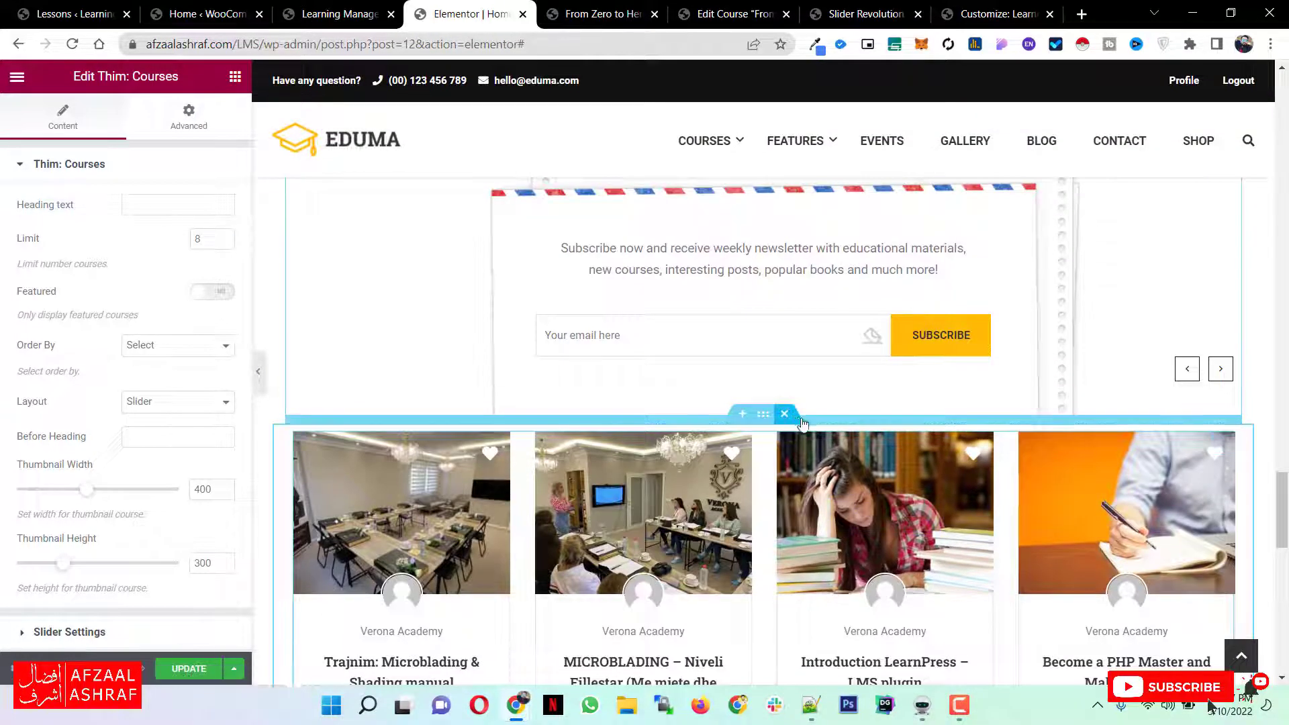
Remove the added courses slider below the newsletter box and look back over the home page's sections.
{"action": "key", "text": "ctrl+z"}
{"action": "scroll", "coordinate": [840, 418], "scroll_direction": "up", "scroll_amount": 20}
{"action": "scroll", "coordinate": [839, 420], "scroll_direction": "down", "scroll_amount": 16}
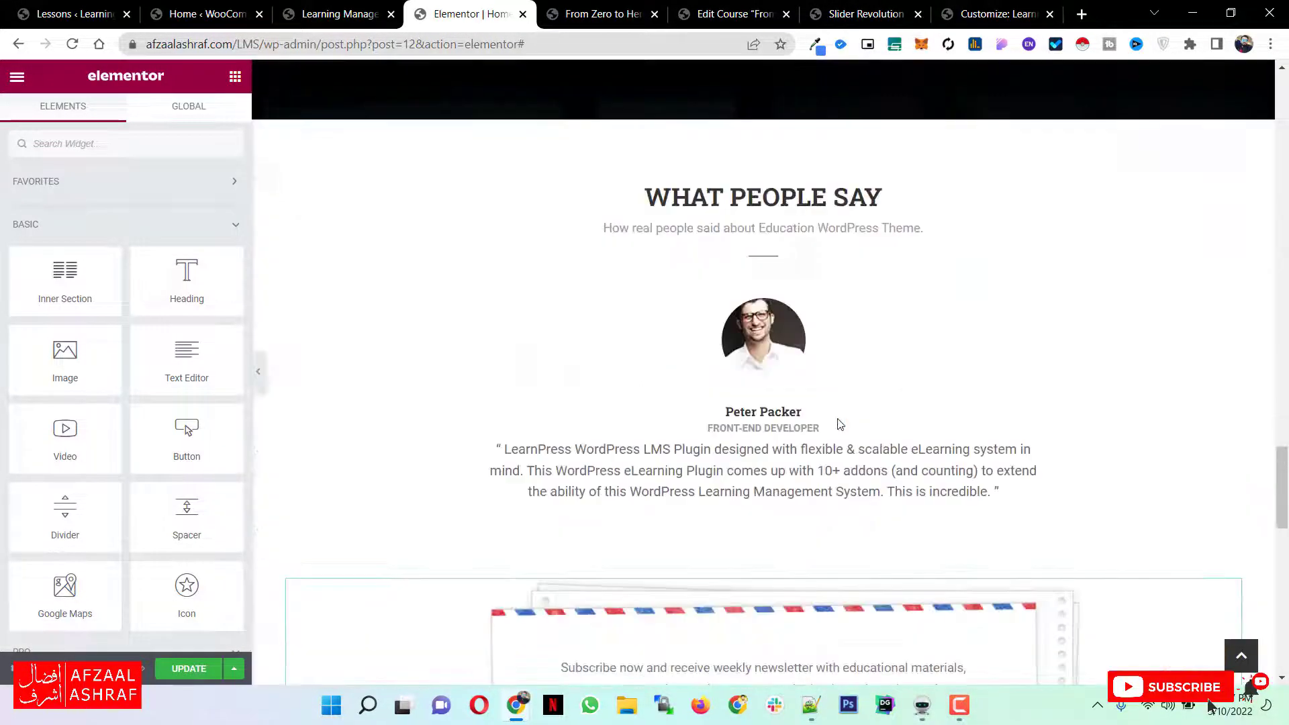
{"action": "left_click", "coordinate": [784, 112]}
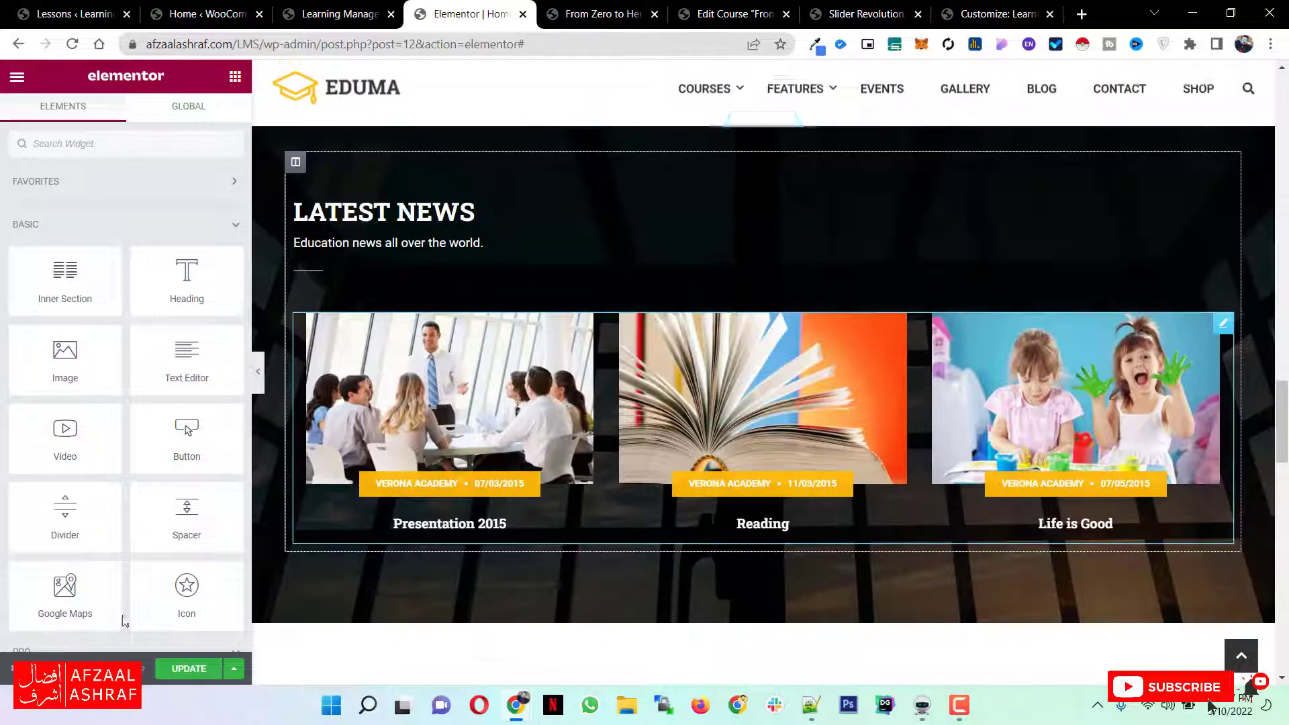
Close the Elementor editor without saving the pending changes, and open the site's live home page.
{"action": "left_click", "coordinate": [523, 14]}
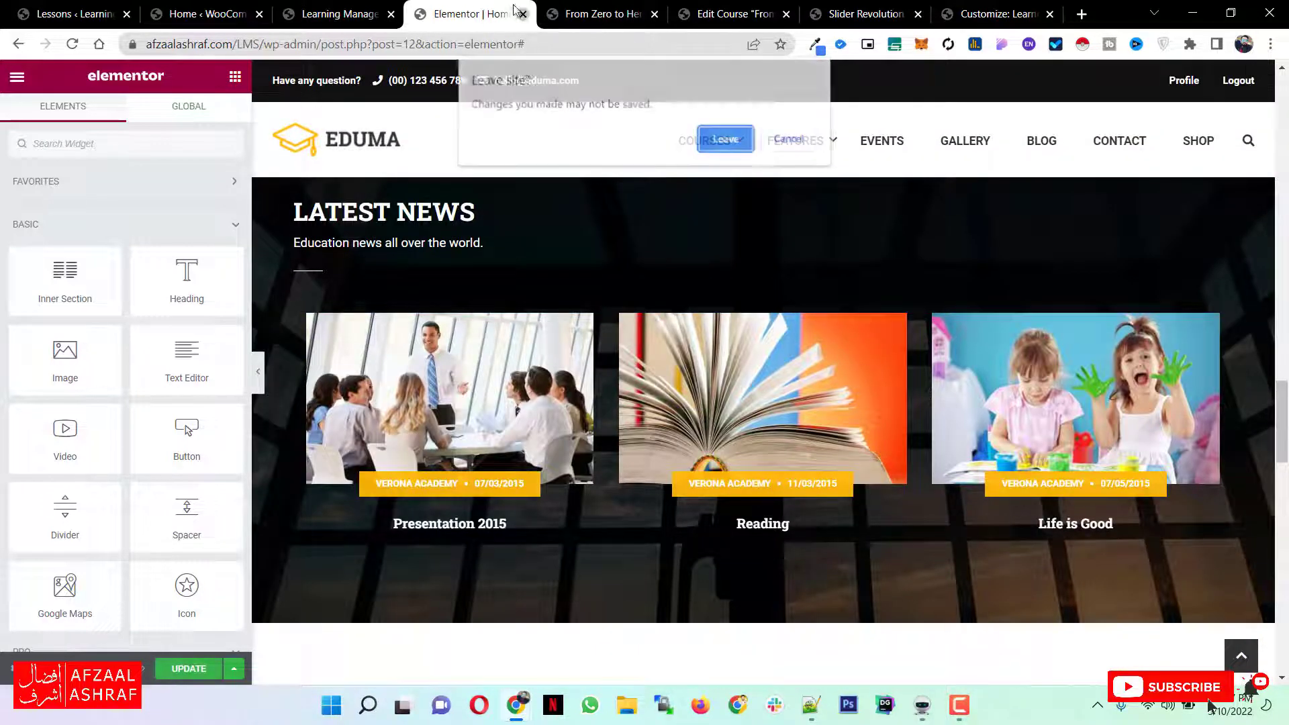
{"action": "left_click", "coordinate": [725, 135]}
{"action": "left_click", "coordinate": [361, 14]}
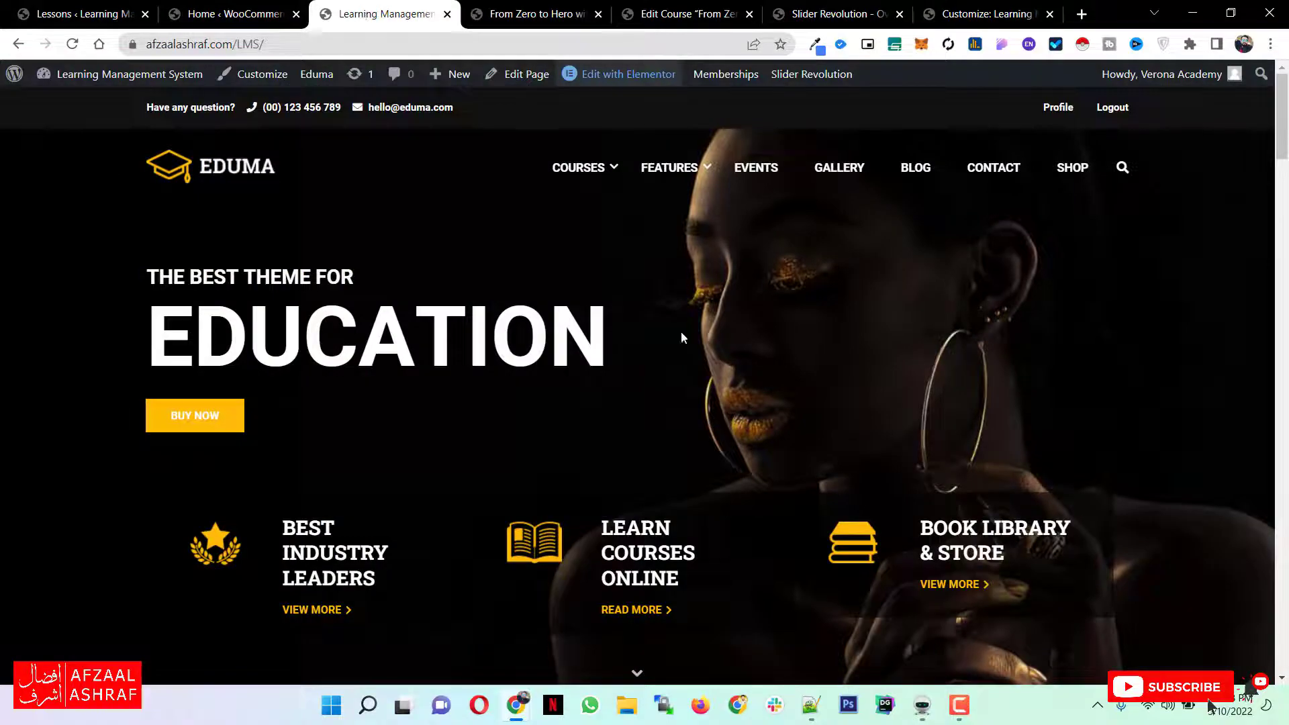
Look over the live home page's sections, return to the admin dashboard and open the Events list of Events Manager.
{"action": "scroll", "coordinate": [361, 274], "scroll_direction": "down", "scroll_amount": 20}
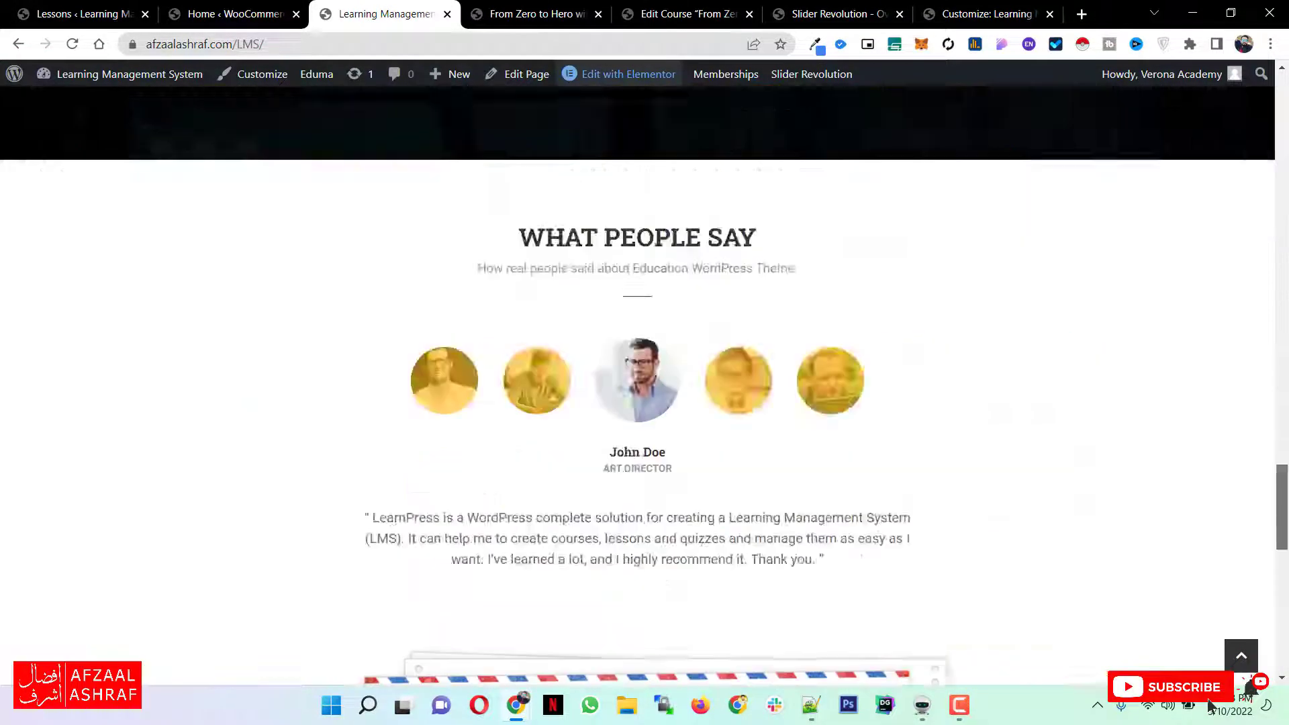
{"action": "left_click_drag", "start_coordinate": [1283, 507], "coordinate": [1282, 116]}
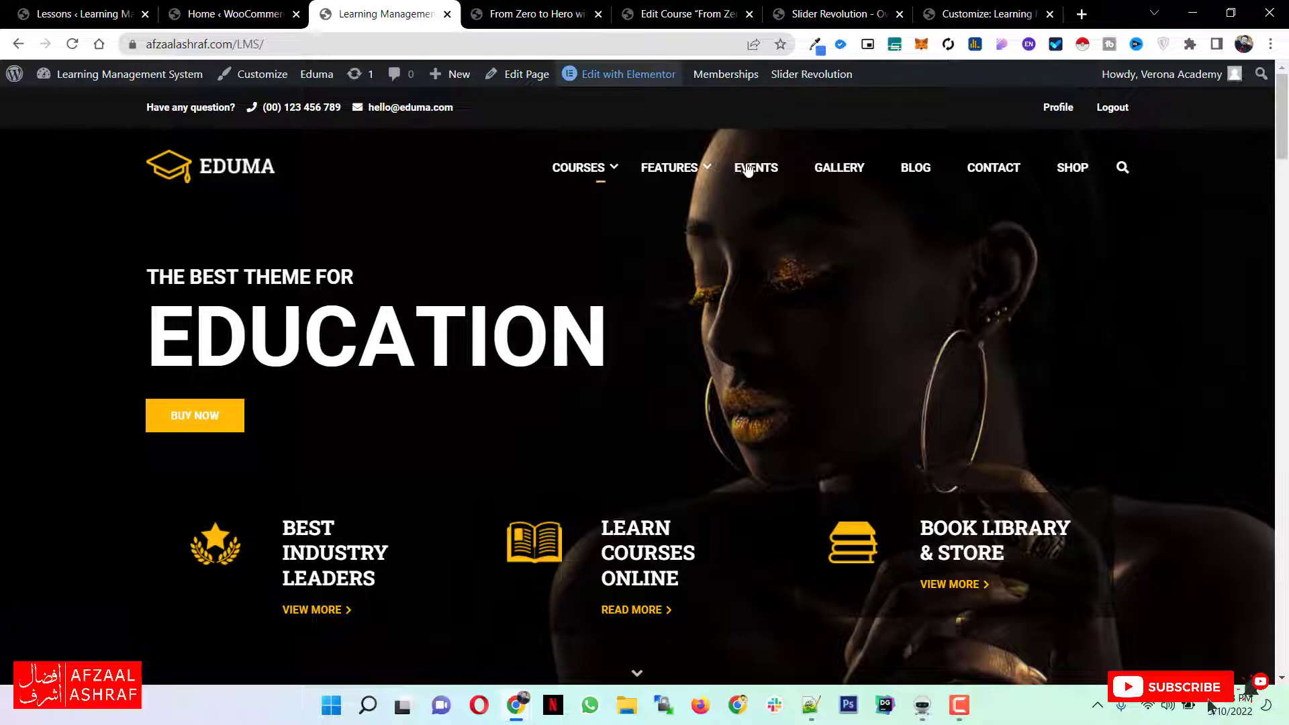
{"action": "left_click", "coordinate": [225, 14]}
{"action": "left_click", "coordinate": [67, 12]}
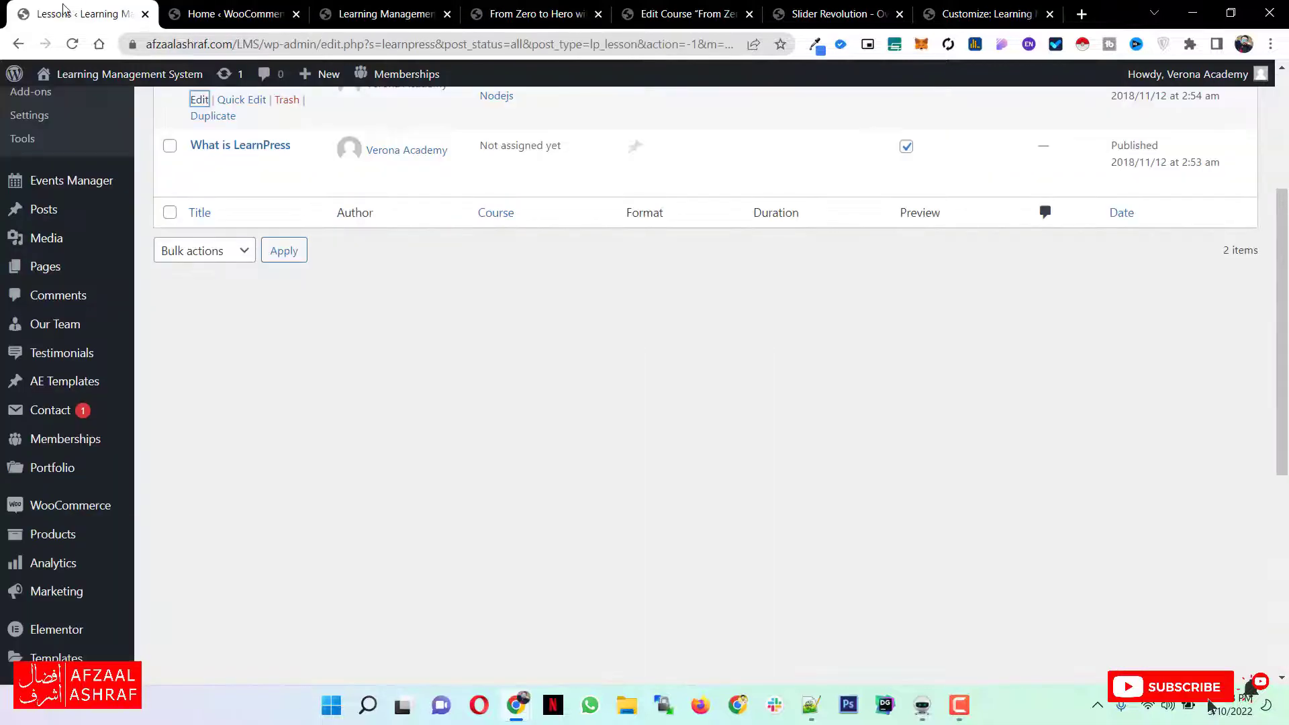
{"action": "scroll", "coordinate": [20, 363], "scroll_direction": "down", "scroll_amount": 3}
{"action": "scroll", "coordinate": [43, 374], "scroll_direction": "up", "scroll_amount": 6}
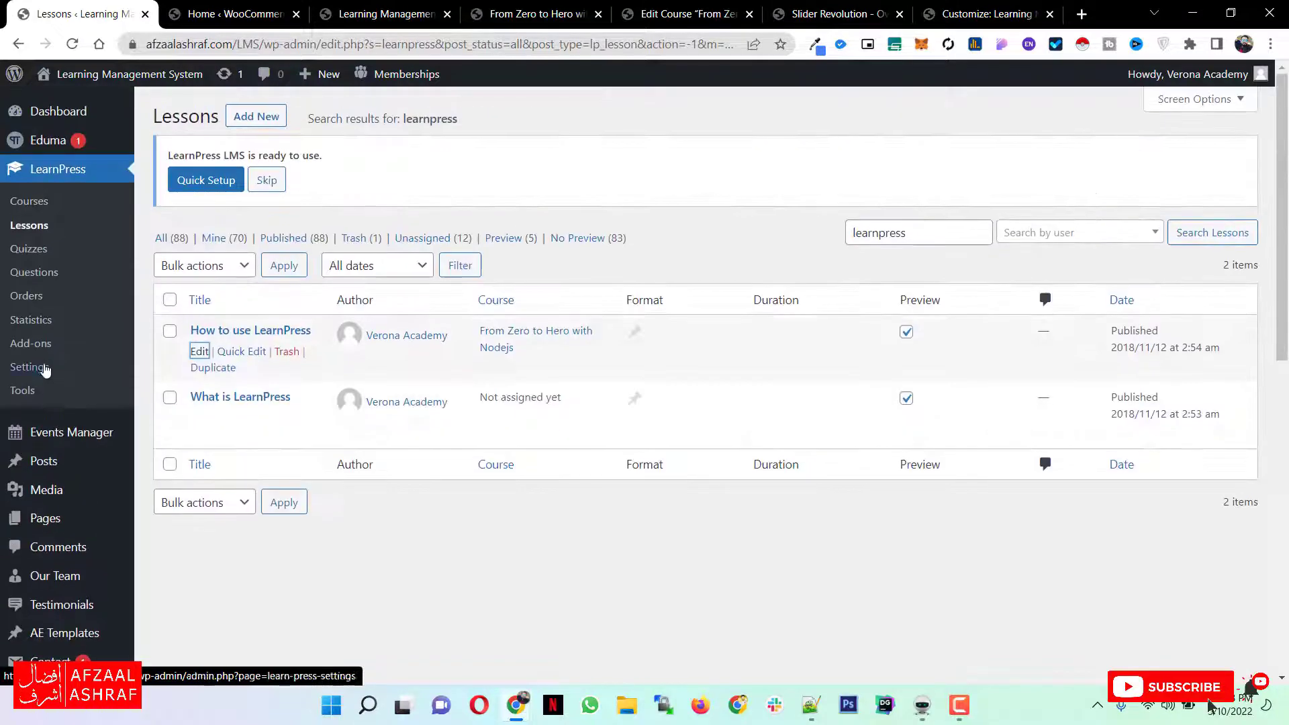
{"action": "scroll", "coordinate": [86, 302], "scroll_direction": "down", "scroll_amount": 3}
{"action": "mouse_move", "coordinate": [54, 183]}
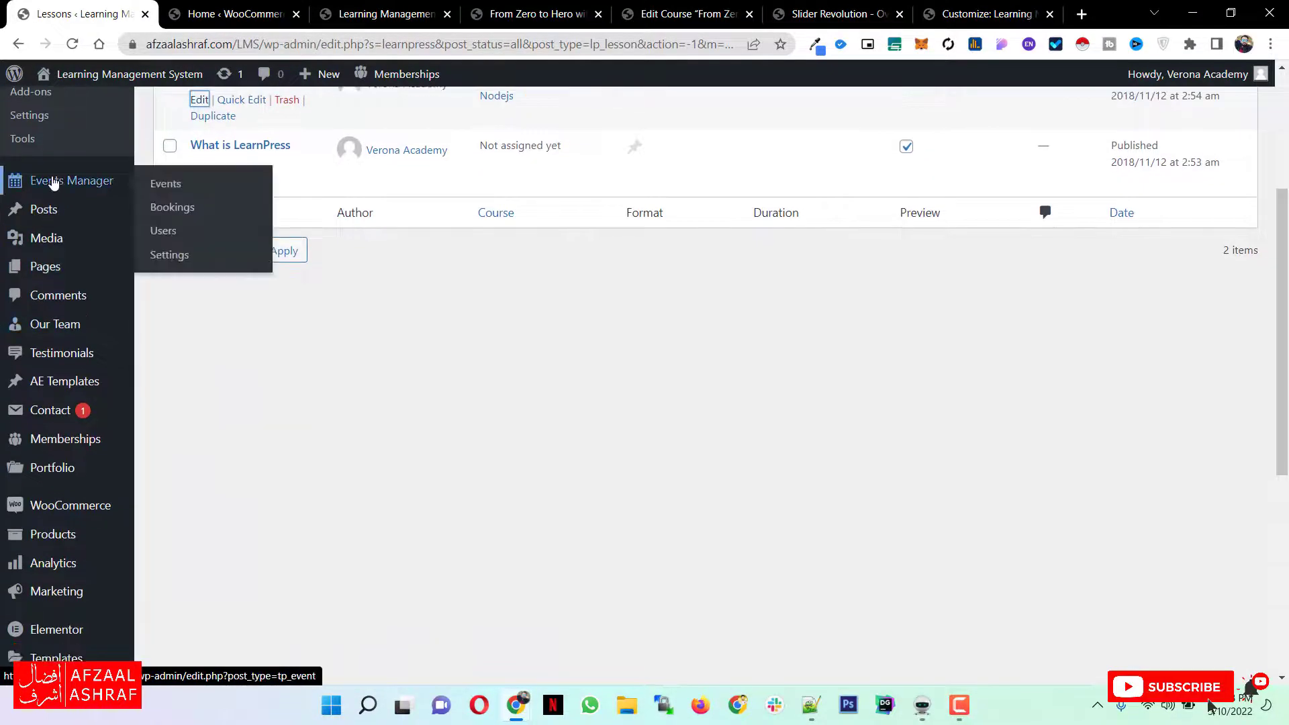
{"action": "left_click", "coordinate": [155, 183]}
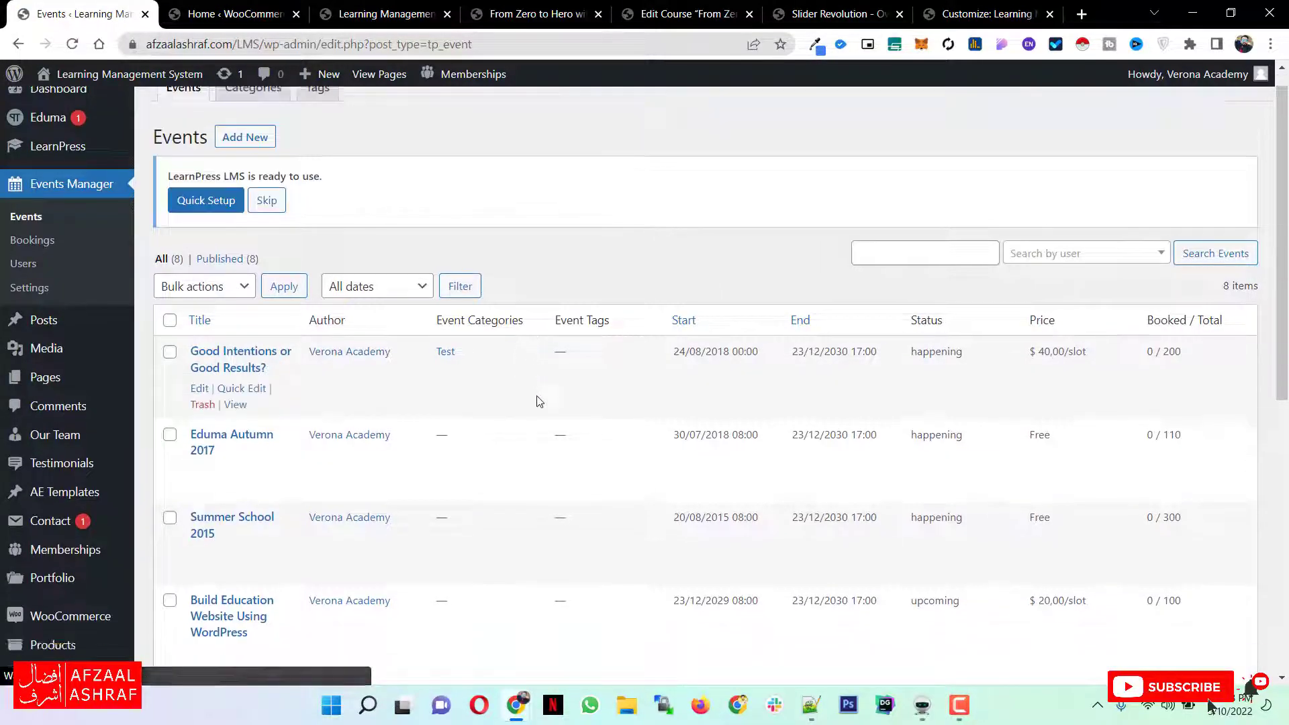
Look through the events list and the blank new-event form, and return to the list without creating an event.
{"action": "scroll", "coordinate": [537, 402], "scroll_direction": "down", "scroll_amount": 5}
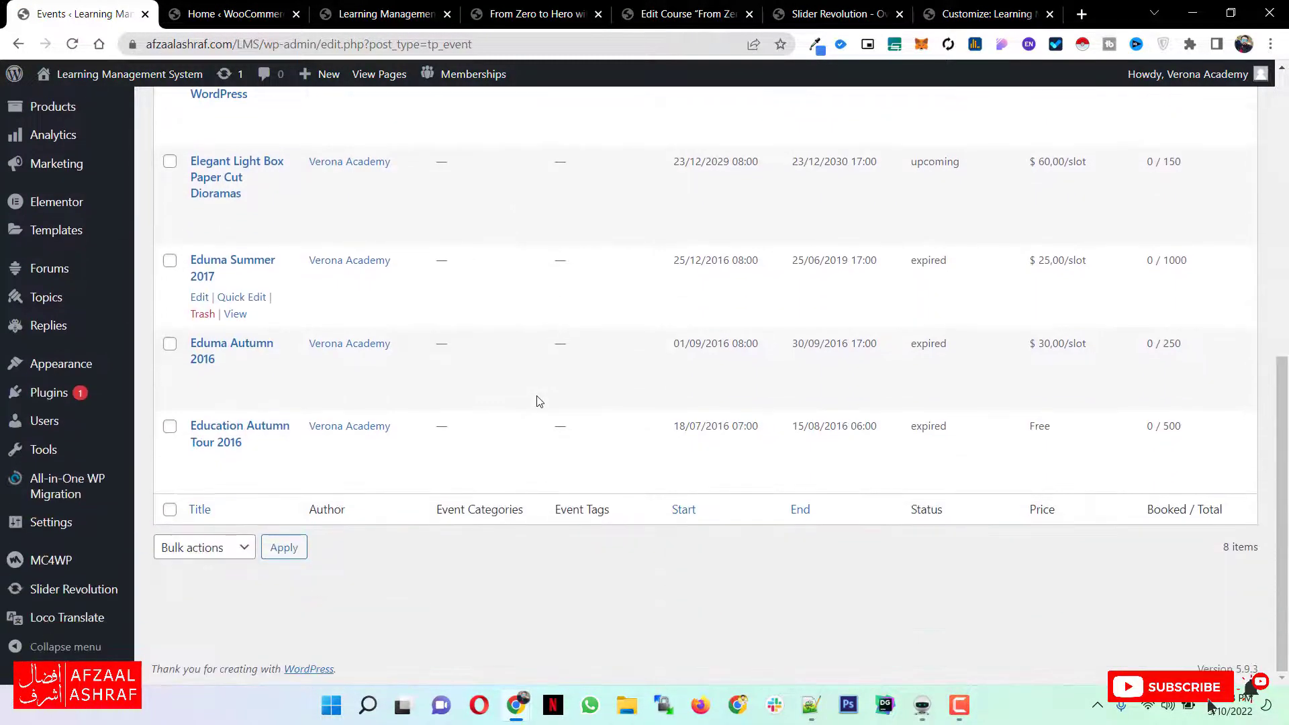
{"action": "scroll", "coordinate": [535, 400], "scroll_direction": "up", "scroll_amount": 7}
{"action": "left_click", "coordinate": [246, 165]}
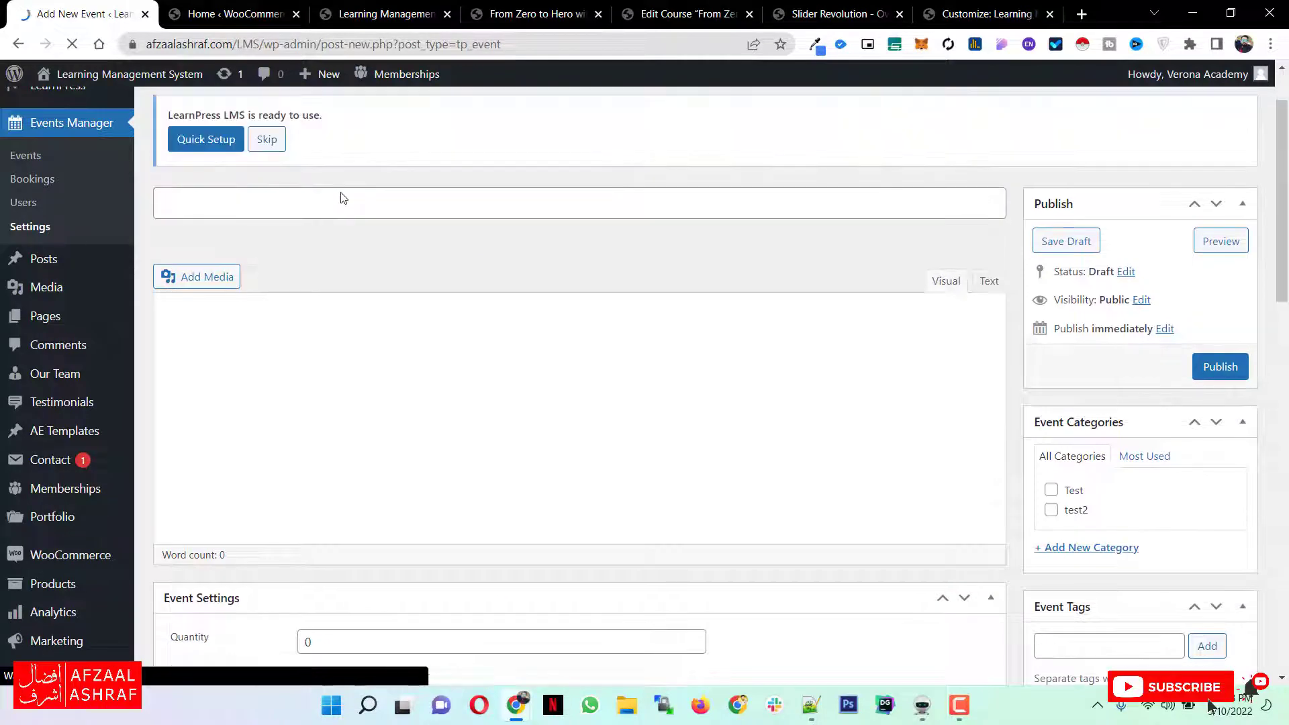
{"action": "left_click", "coordinate": [319, 382]}
{"action": "scroll", "coordinate": [532, 386], "scroll_direction": "down", "scroll_amount": 10}
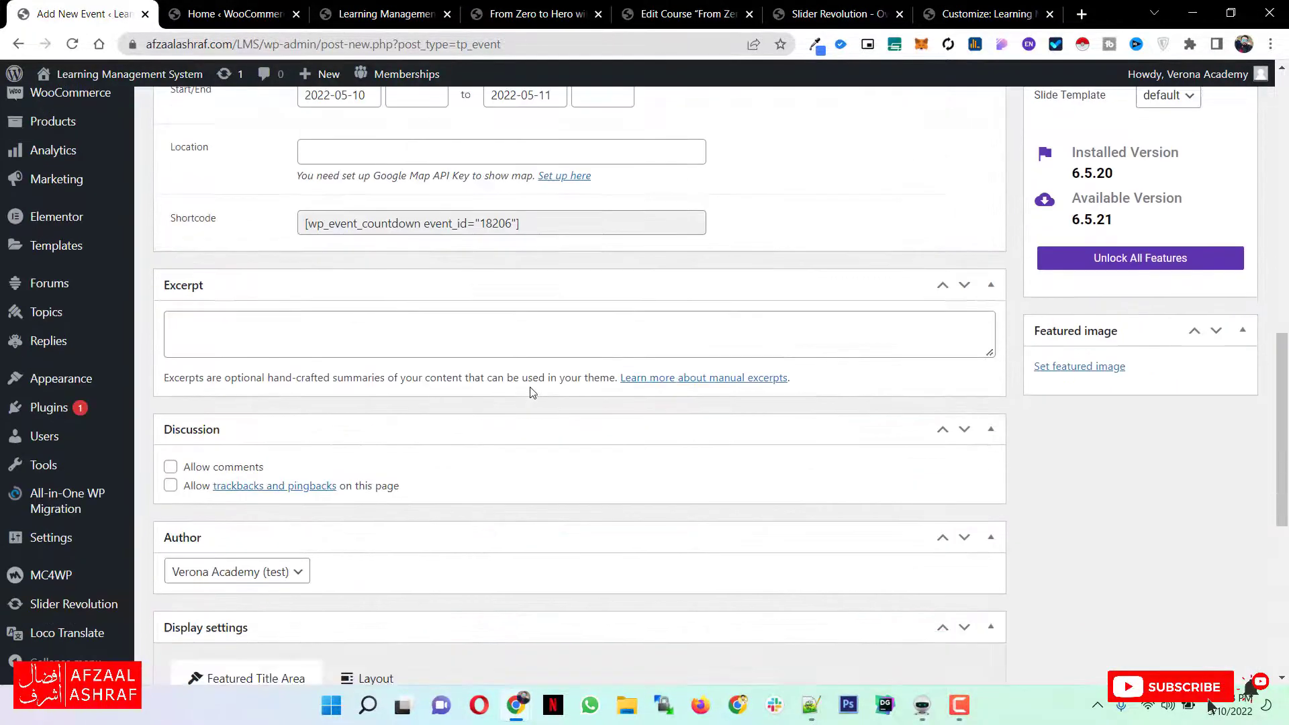
{"action": "scroll", "coordinate": [325, 295], "scroll_direction": "up", "scroll_amount": 5}
{"action": "left_click", "coordinate": [19, 44]}
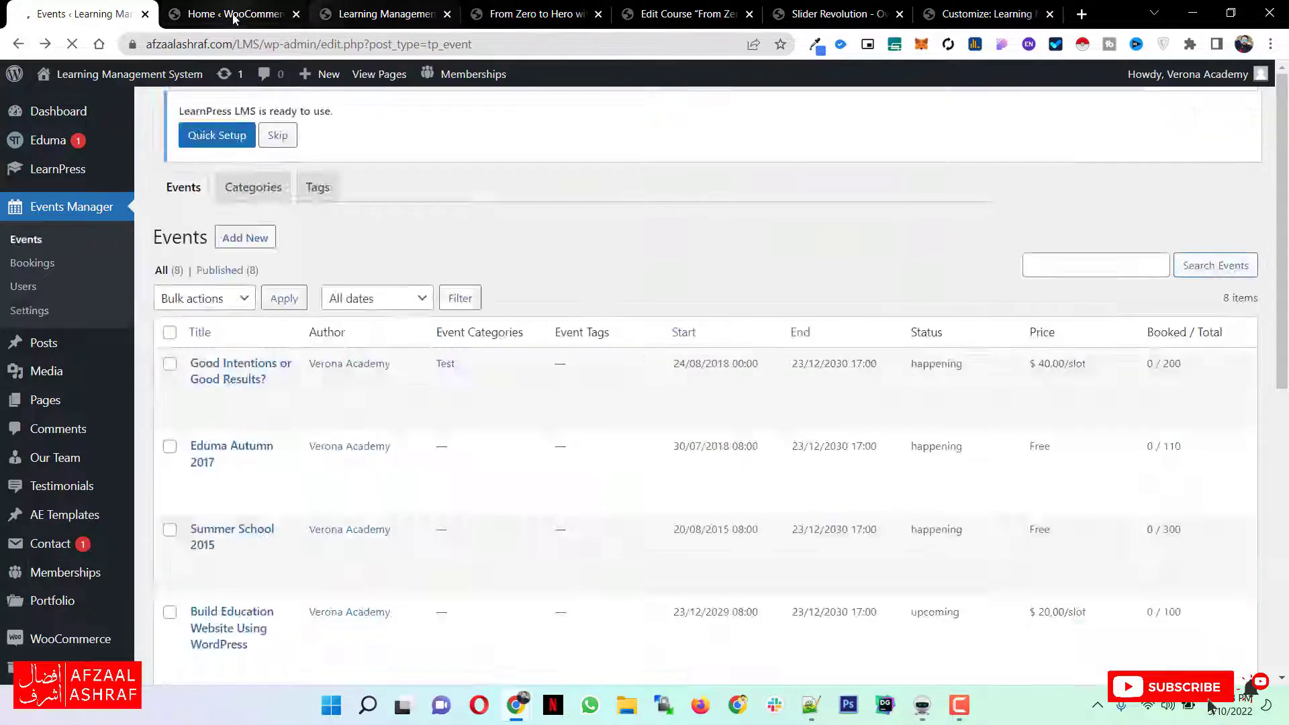
Open the live site's Contact page and check its Contact Info heading, welcome text and phone entries.
{"action": "left_click", "coordinate": [234, 14]}
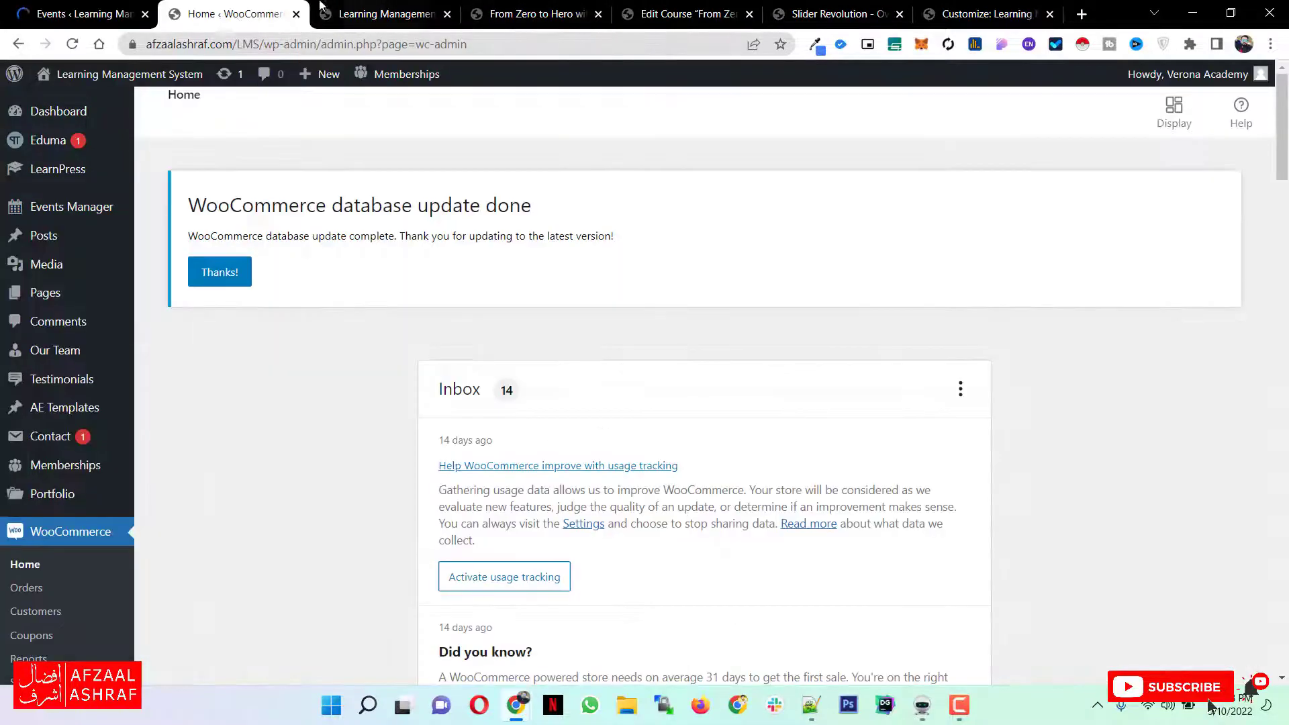
{"action": "left_click", "coordinate": [386, 14]}
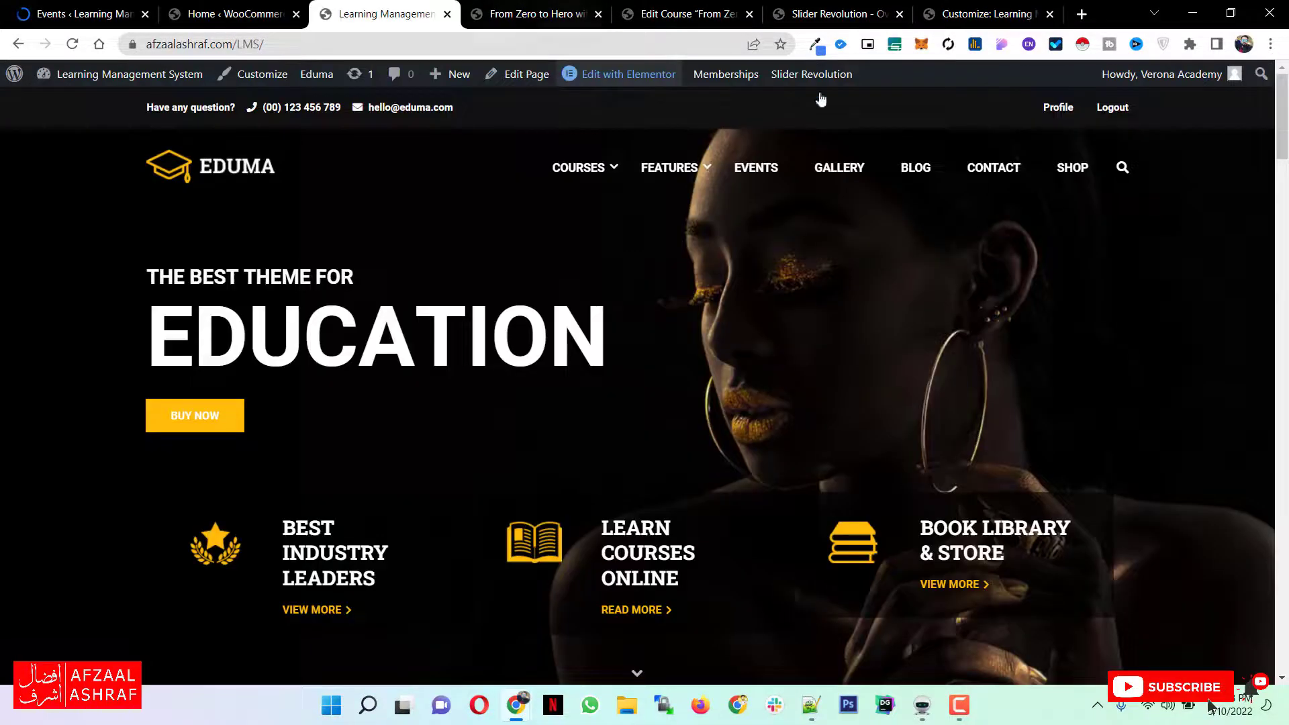
{"action": "left_click", "coordinate": [999, 176]}
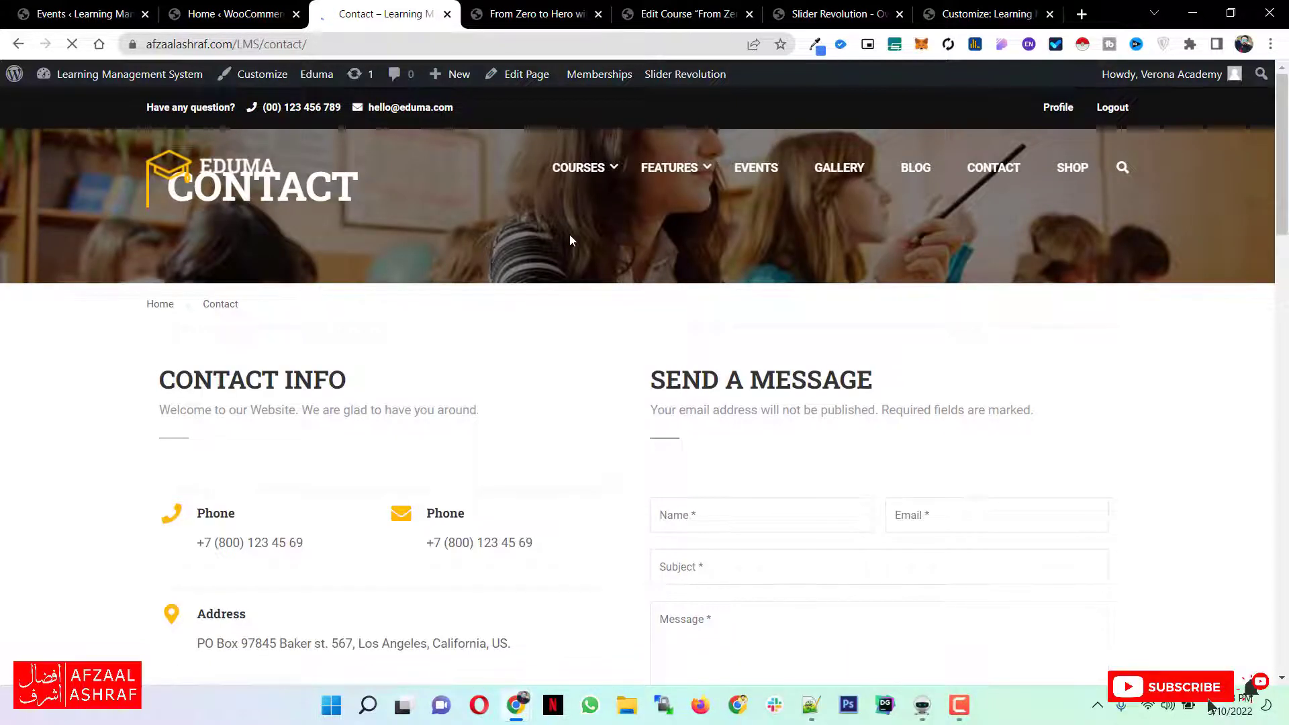
{"action": "scroll", "coordinate": [570, 238], "scroll_direction": "down", "scroll_amount": 3}
{"action": "left_click_drag", "start_coordinate": [334, 329], "coordinate": [159, 329]}
{"action": "left_click_drag", "start_coordinate": [235, 359], "coordinate": [360, 359]}
{"action": "mouse_move", "coordinate": [608, 84]}
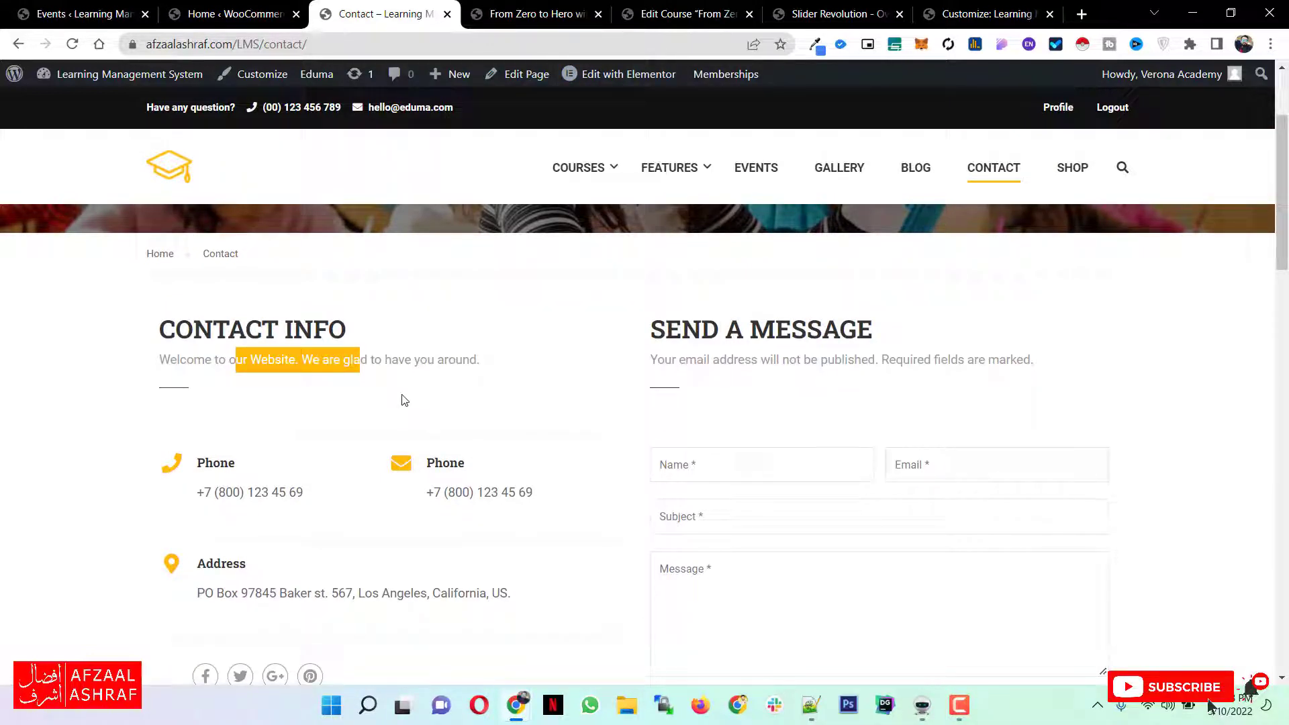
{"action": "left_click", "coordinate": [246, 469]}
{"action": "left_click_drag", "start_coordinate": [224, 492], "coordinate": [304, 492]}
{"action": "left_click_drag", "start_coordinate": [455, 492], "coordinate": [518, 492]}
Examine the rest of the Contact page, including the news subscription box and the Location on Map section.
{"action": "scroll", "coordinate": [362, 434], "scroll_direction": "down", "scroll_amount": 5}
{"action": "scroll", "coordinate": [500, 315], "scroll_direction": "down", "scroll_amount": 6}
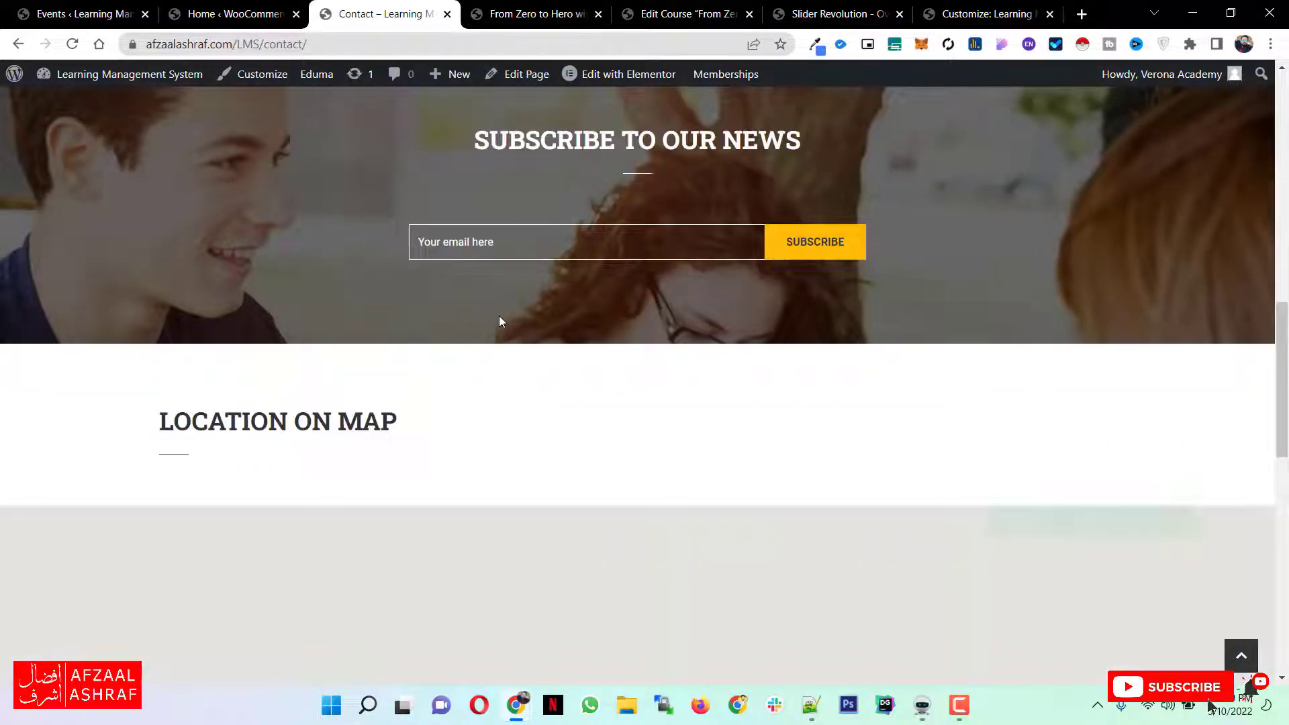
{"action": "scroll", "coordinate": [498, 315], "scroll_direction": "up", "scroll_amount": 9}
{"action": "scroll", "coordinate": [500, 317], "scroll_direction": "down", "scroll_amount": 14}
{"action": "scroll", "coordinate": [501, 316], "scroll_direction": "down", "scroll_amount": 2}
{"action": "scroll", "coordinate": [400, 382], "scroll_direction": "up", "scroll_amount": 5}
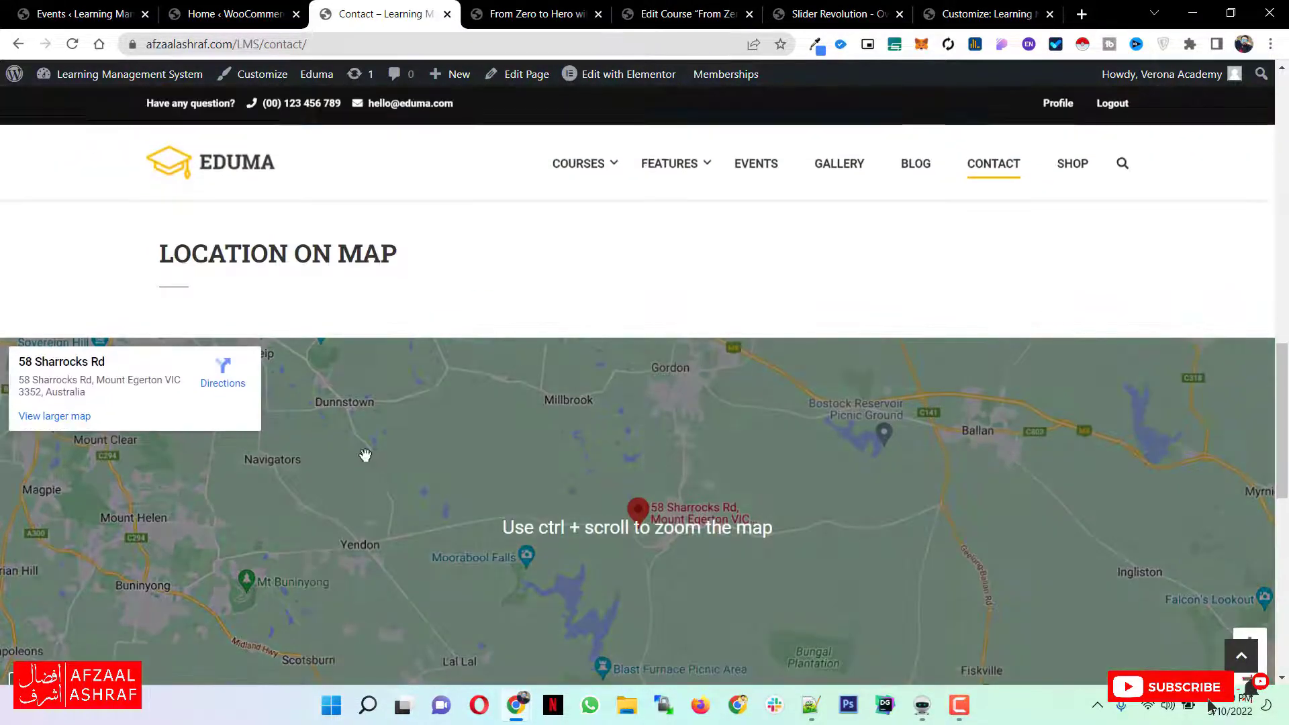
{"action": "scroll", "coordinate": [420, 474], "scroll_direction": "down", "scroll_amount": 4}
{"action": "scroll", "coordinate": [420, 474], "scroll_direction": "up", "scroll_amount": 4}
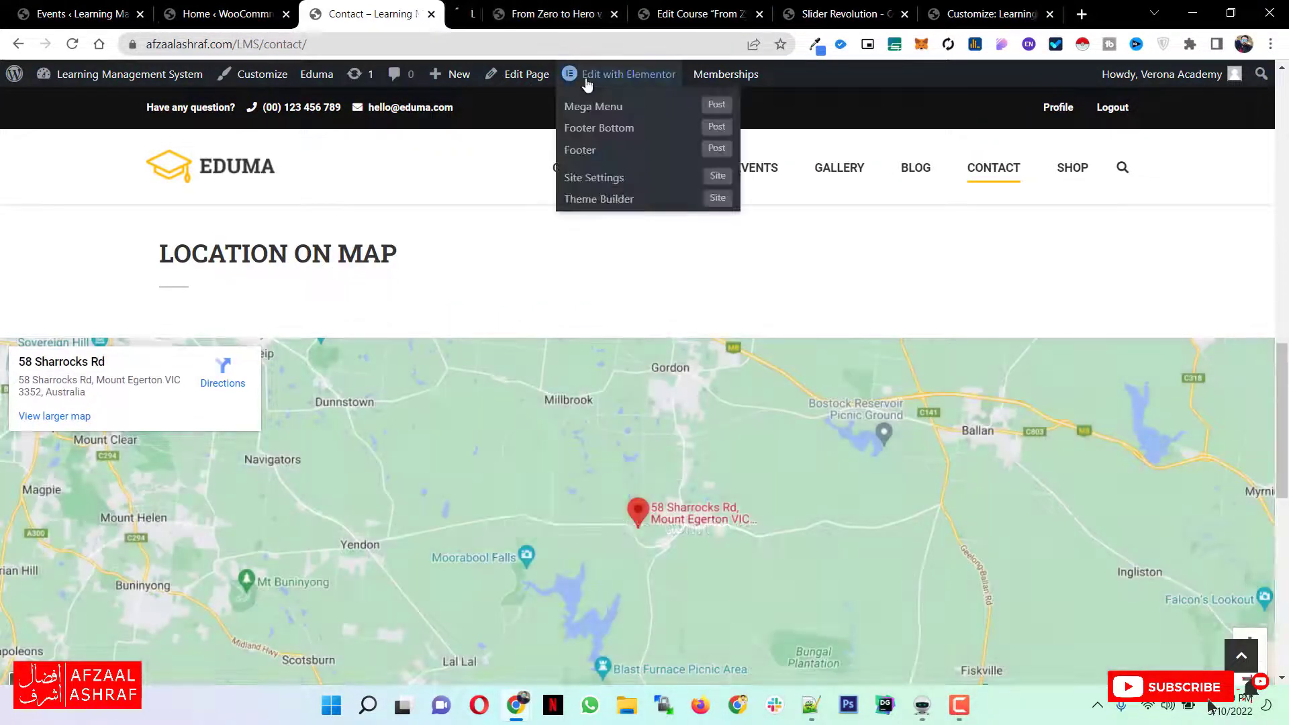
Open the Contact page for editing with Elementor in a separate browser tab.
{"action": "middle_click", "coordinate": [571, 74]}
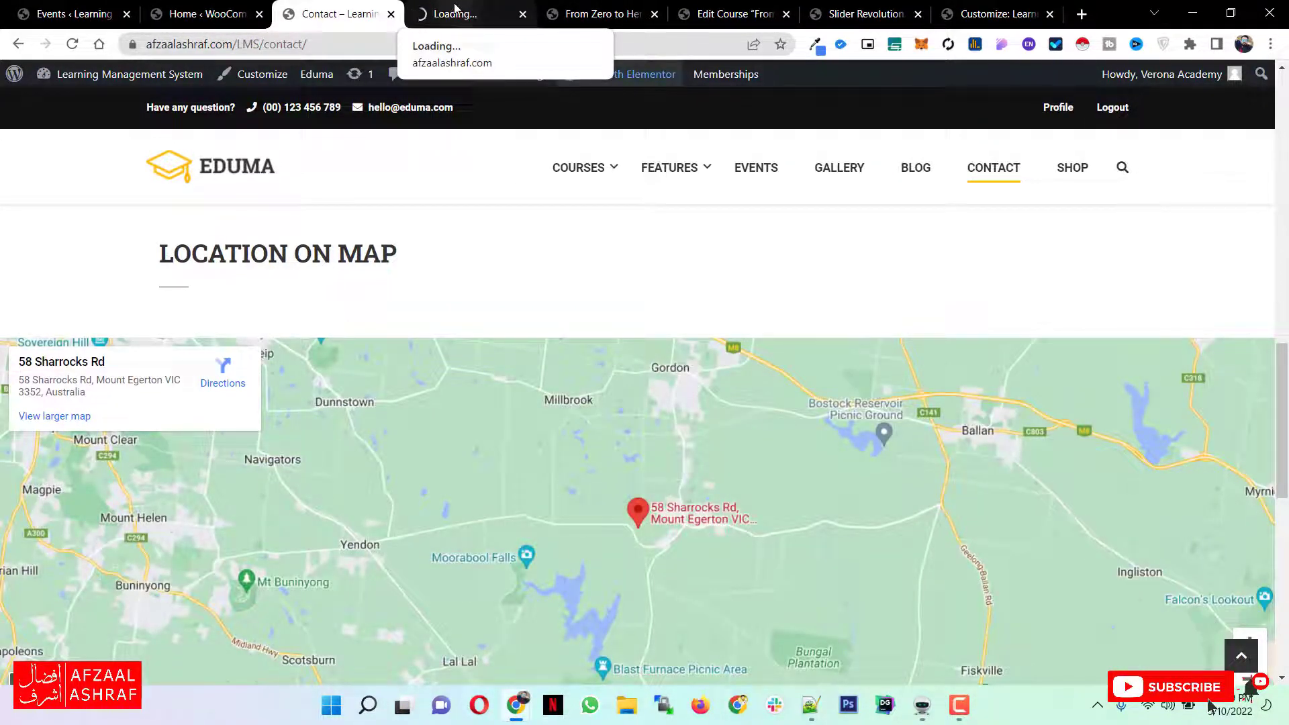
{"action": "scroll", "coordinate": [718, 279], "scroll_direction": "down", "scroll_amount": 8}
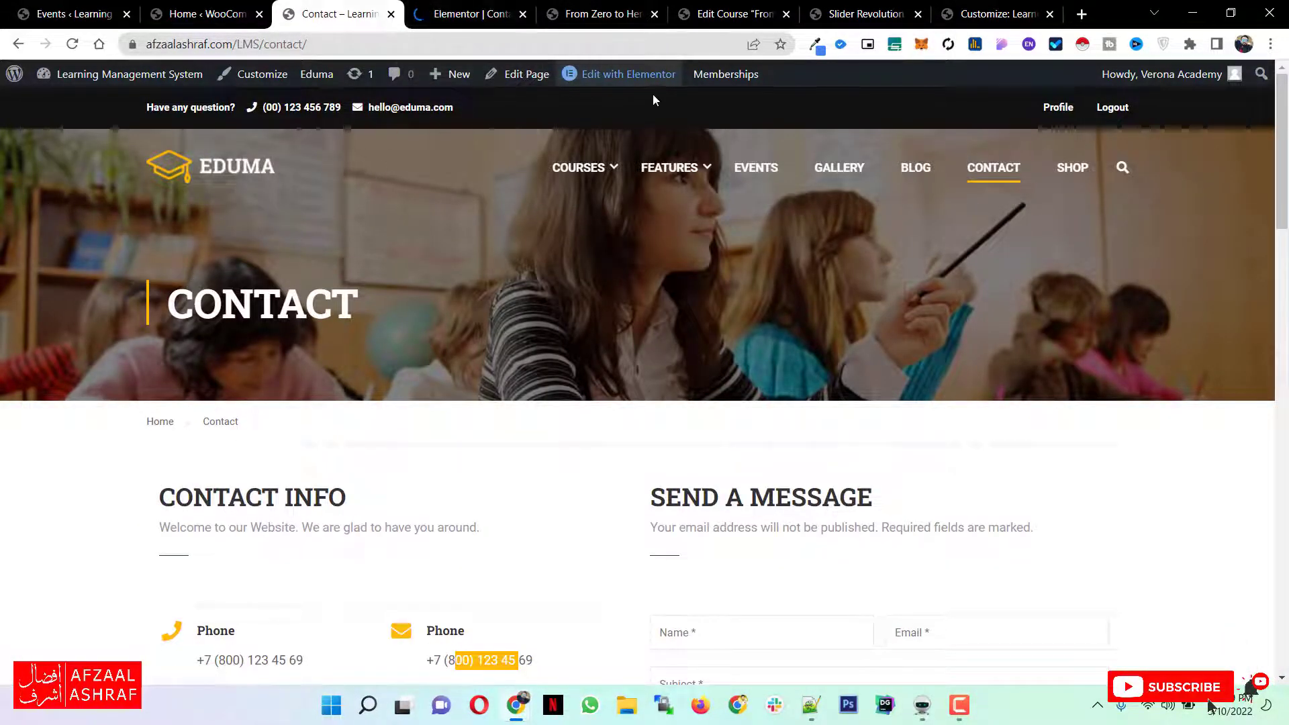
{"action": "left_click", "coordinate": [452, 3]}
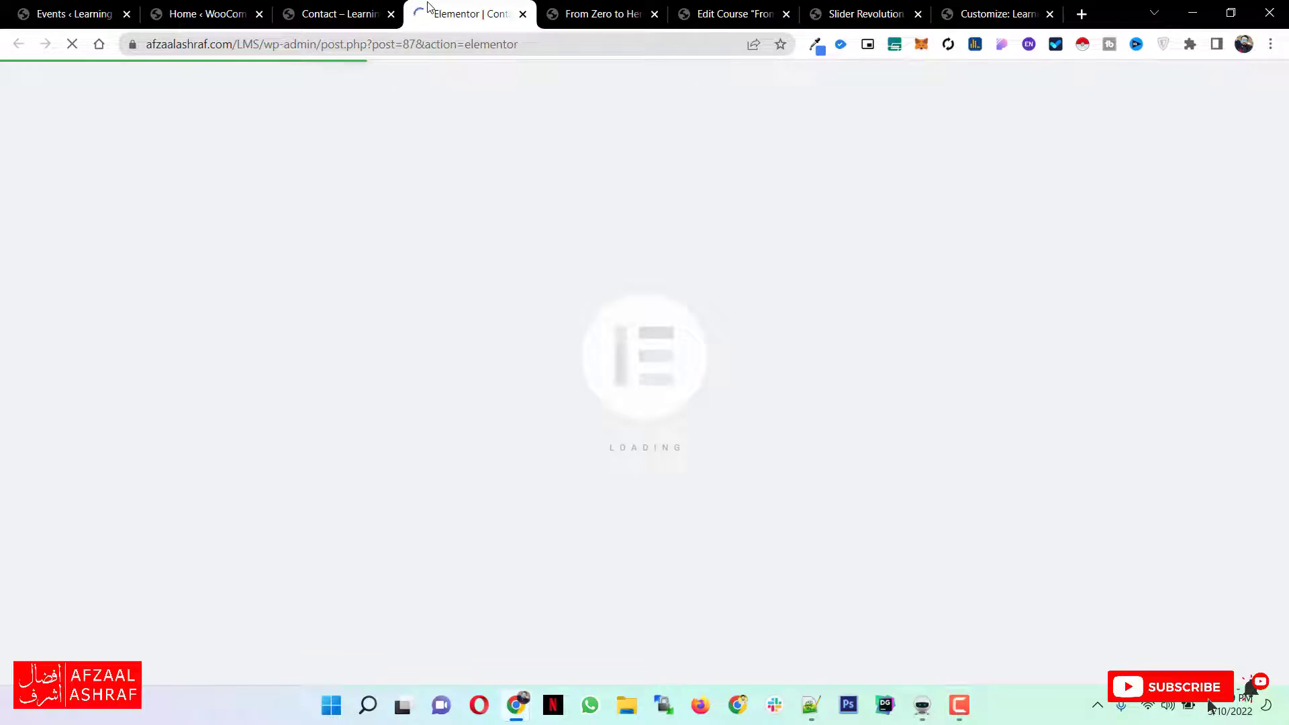
Check the Name, Email, Subject and Message fields of the live Contact page's Send a Message form.
{"action": "left_click", "coordinate": [356, 10]}
{"action": "scroll", "coordinate": [610, 273], "scroll_direction": "down", "scroll_amount": 5}
{"action": "left_click", "coordinate": [667, 297]}
{"action": "left_click", "coordinate": [892, 299]}
{"action": "left_click", "coordinate": [888, 346]}
{"action": "left_click", "coordinate": [792, 422]}
Locate the contact forms in the admin dashboard and open the contact form for editing.
{"action": "left_click", "coordinate": [73, 13]}
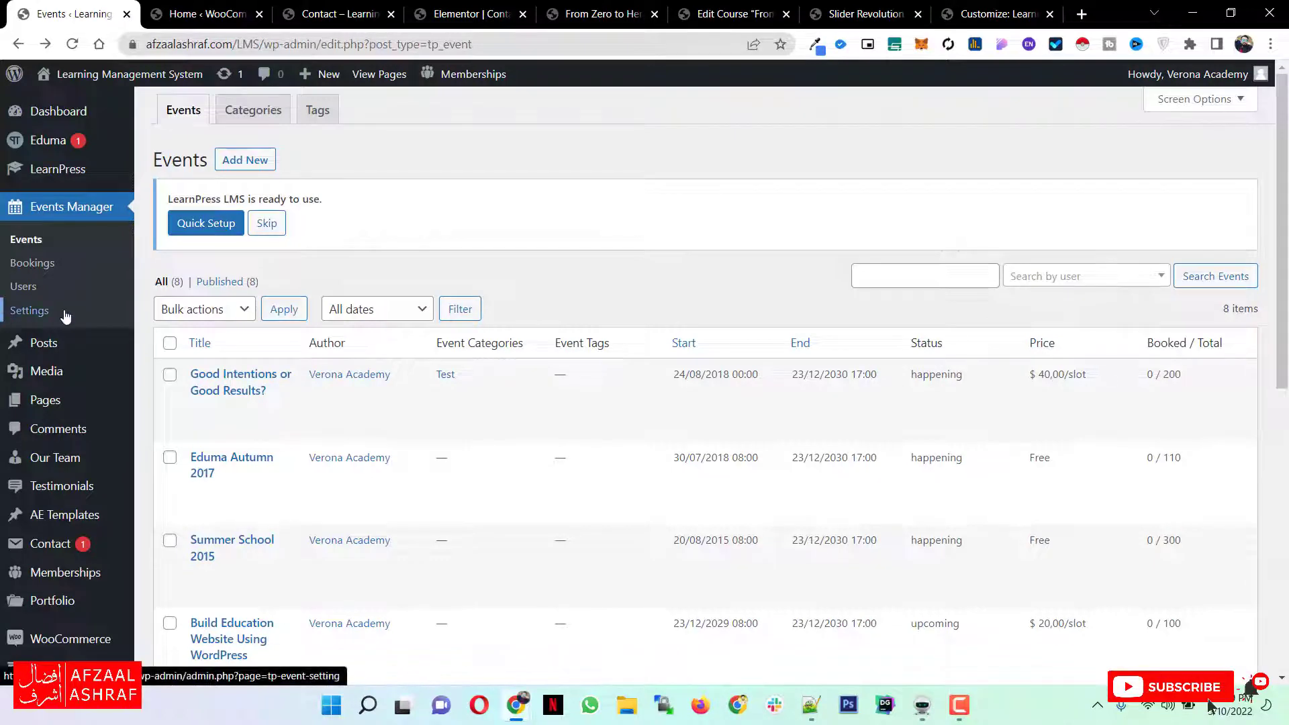
{"action": "scroll", "coordinate": [65, 316], "scroll_direction": "down", "scroll_amount": 3}
{"action": "scroll", "coordinate": [67, 295], "scroll_direction": "up", "scroll_amount": 3}
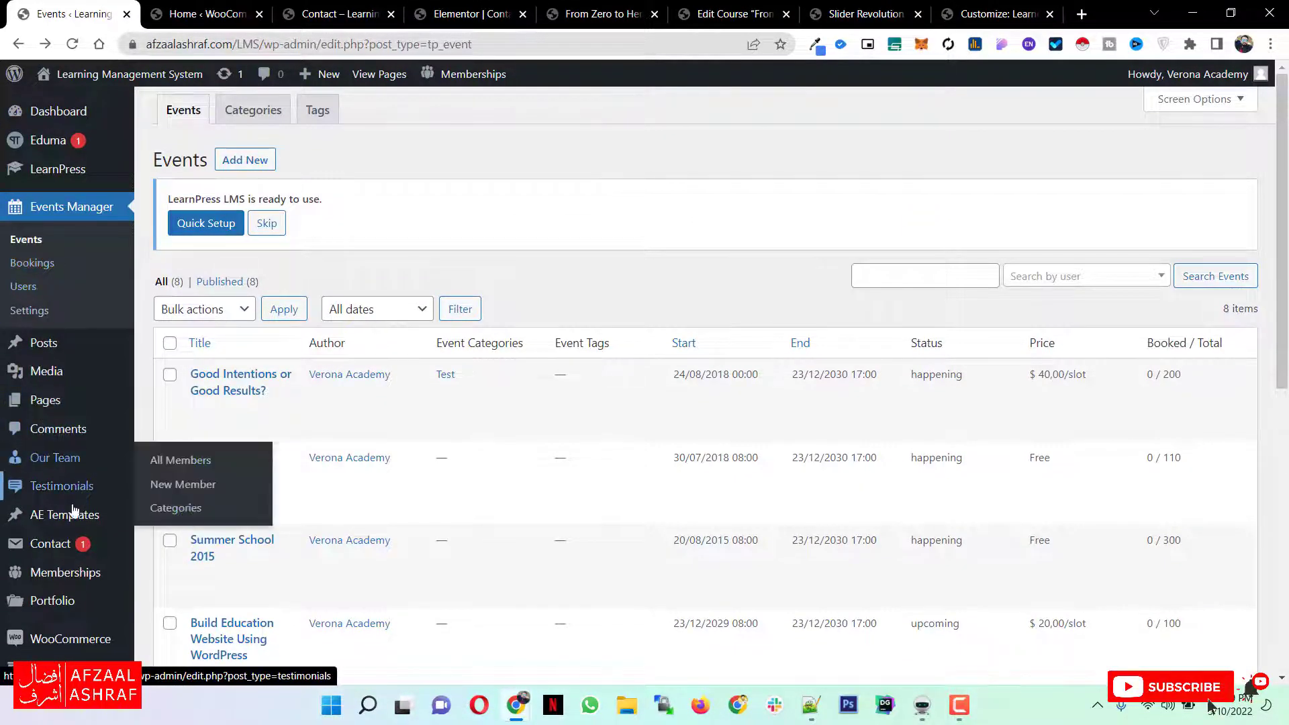
{"action": "scroll", "coordinate": [64, 503], "scroll_direction": "down", "scroll_amount": 3}
{"action": "mouse_move", "coordinate": [52, 389]}
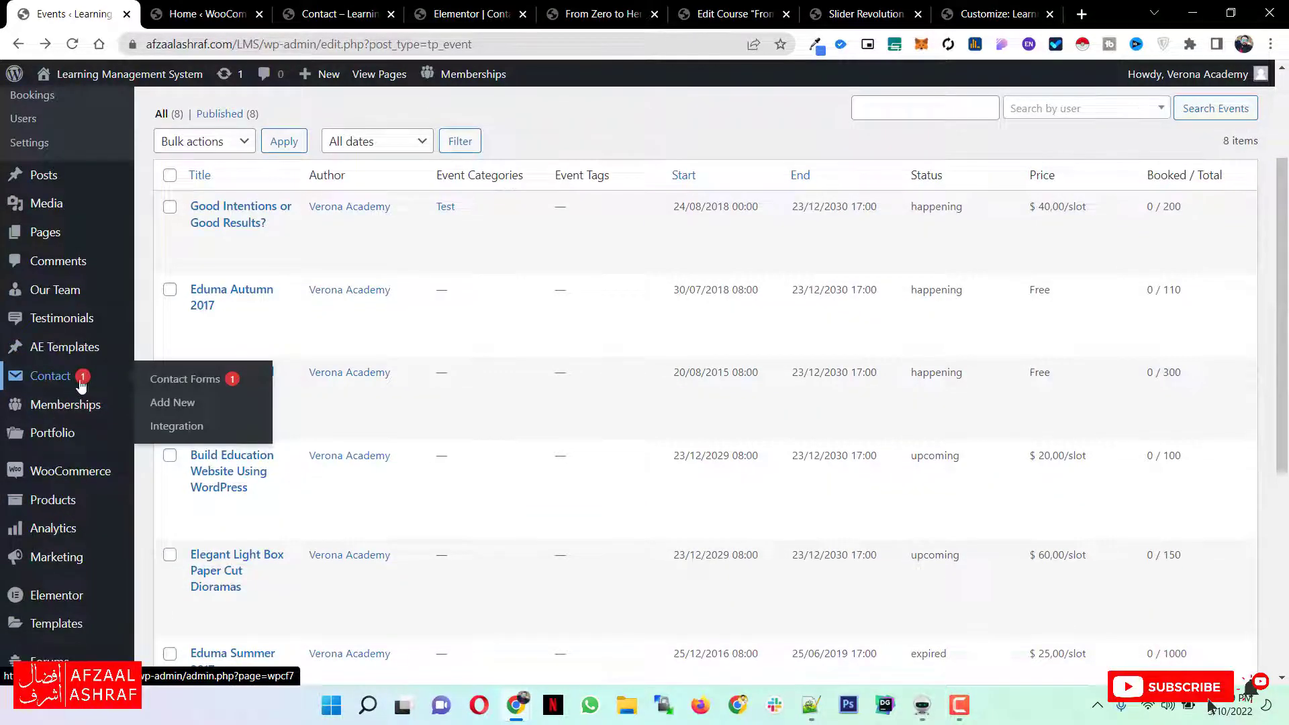
{"action": "left_click", "coordinate": [339, 13]}
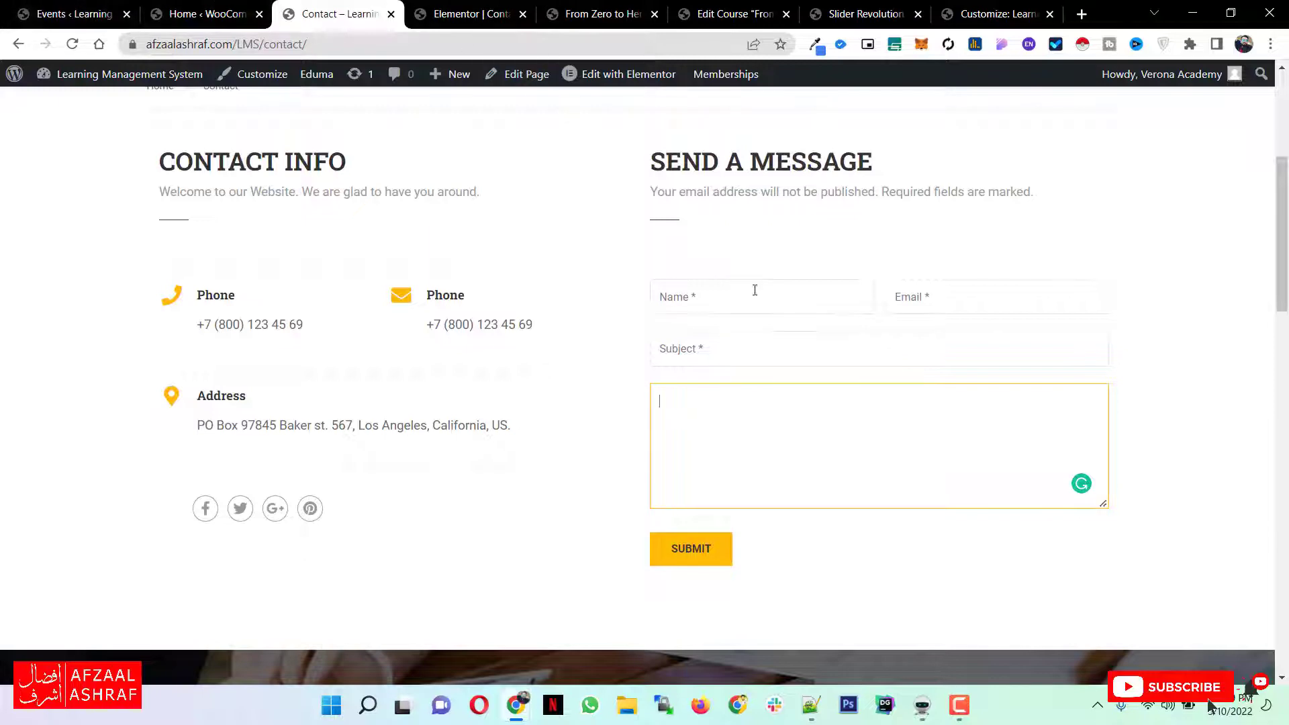
{"action": "left_click", "coordinate": [74, 14]}
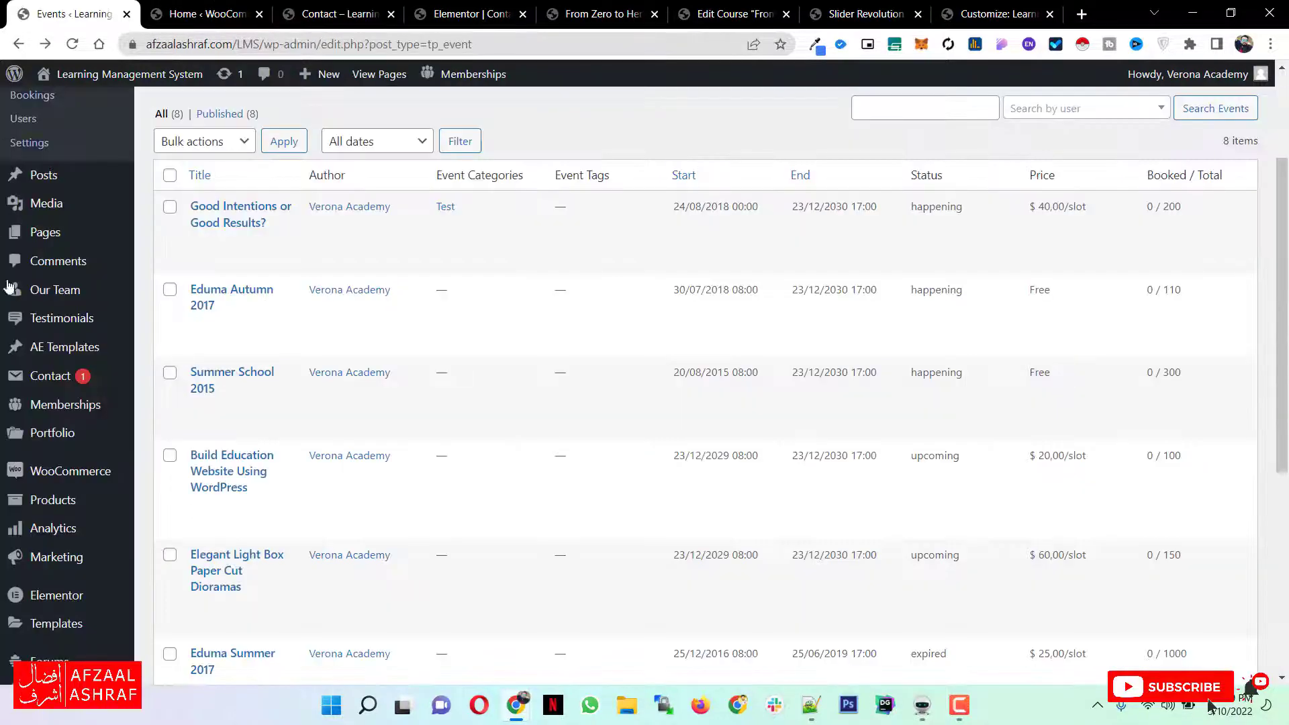
{"action": "left_click", "coordinate": [384, 9]}
Open the Contact page's Thim: Google Map widget for editing in Elementor and select its Map center address.
{"action": "left_click", "coordinate": [469, 14]}
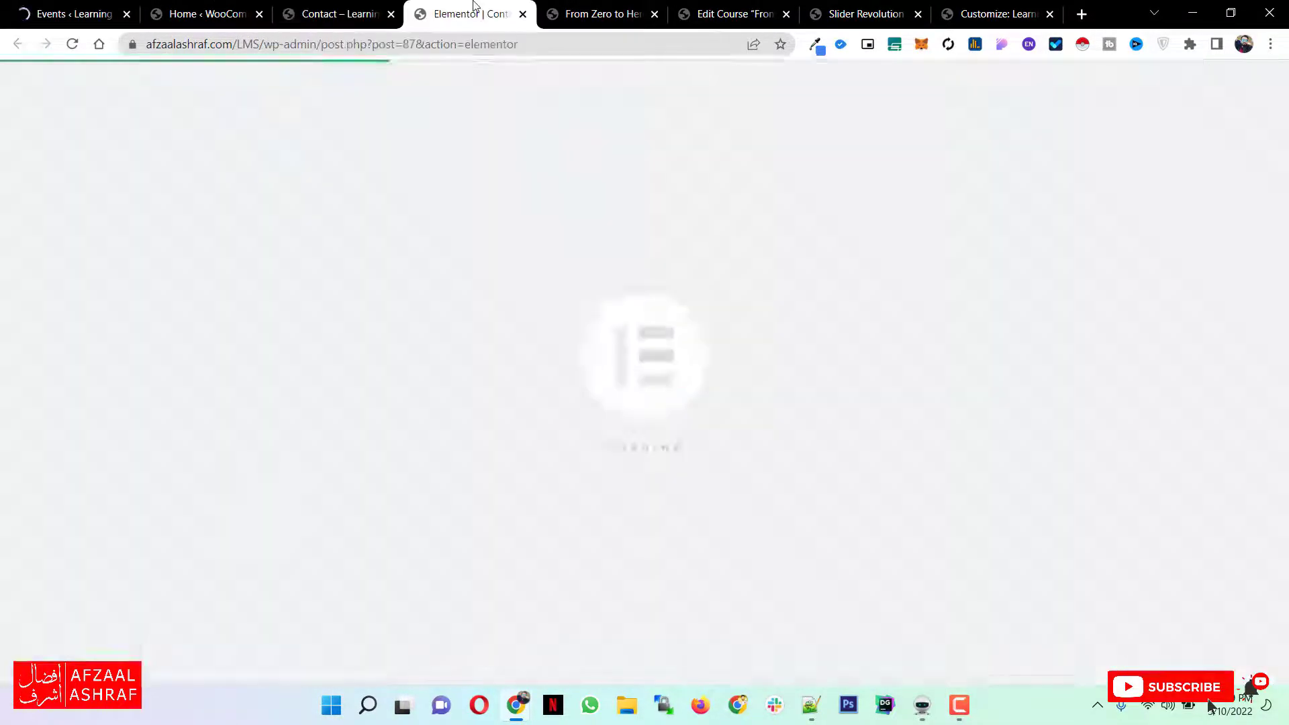
{"action": "scroll", "coordinate": [612, 325], "scroll_direction": "down", "scroll_amount": 14}
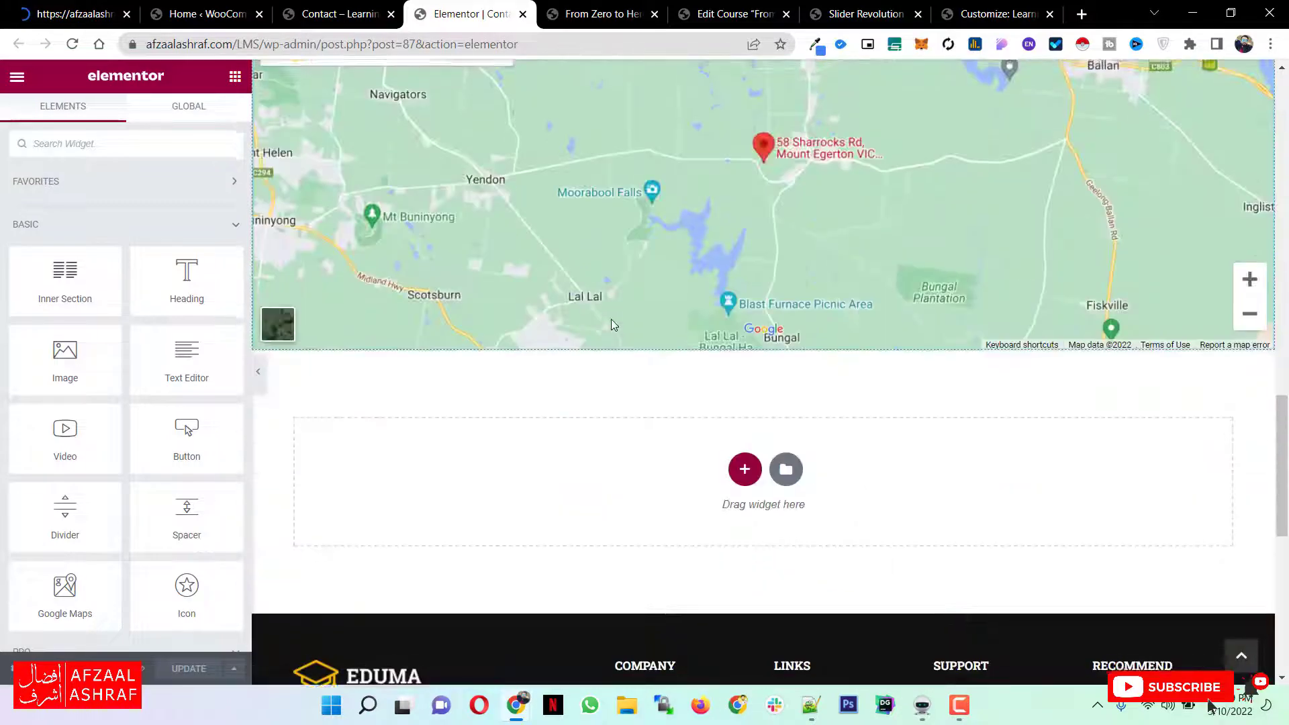
{"action": "scroll", "coordinate": [726, 351], "scroll_direction": "up", "scroll_amount": 4}
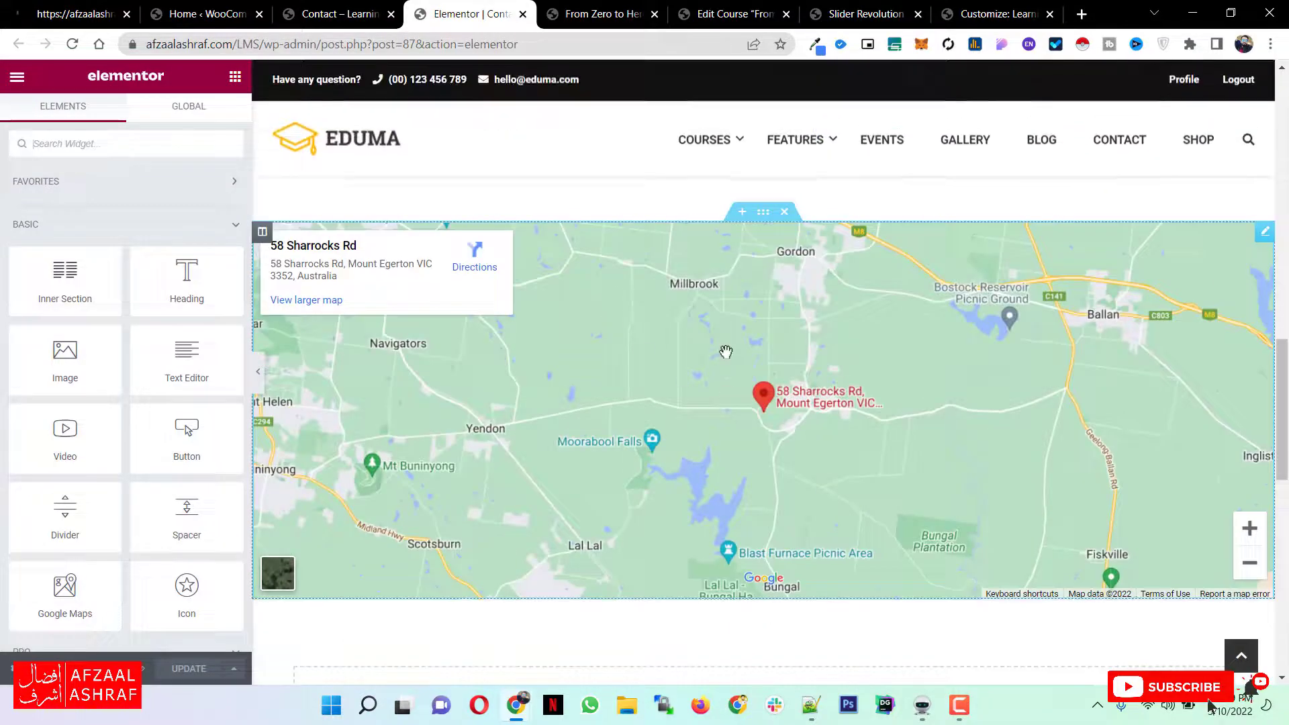
{"action": "left_click", "coordinate": [1264, 232]}
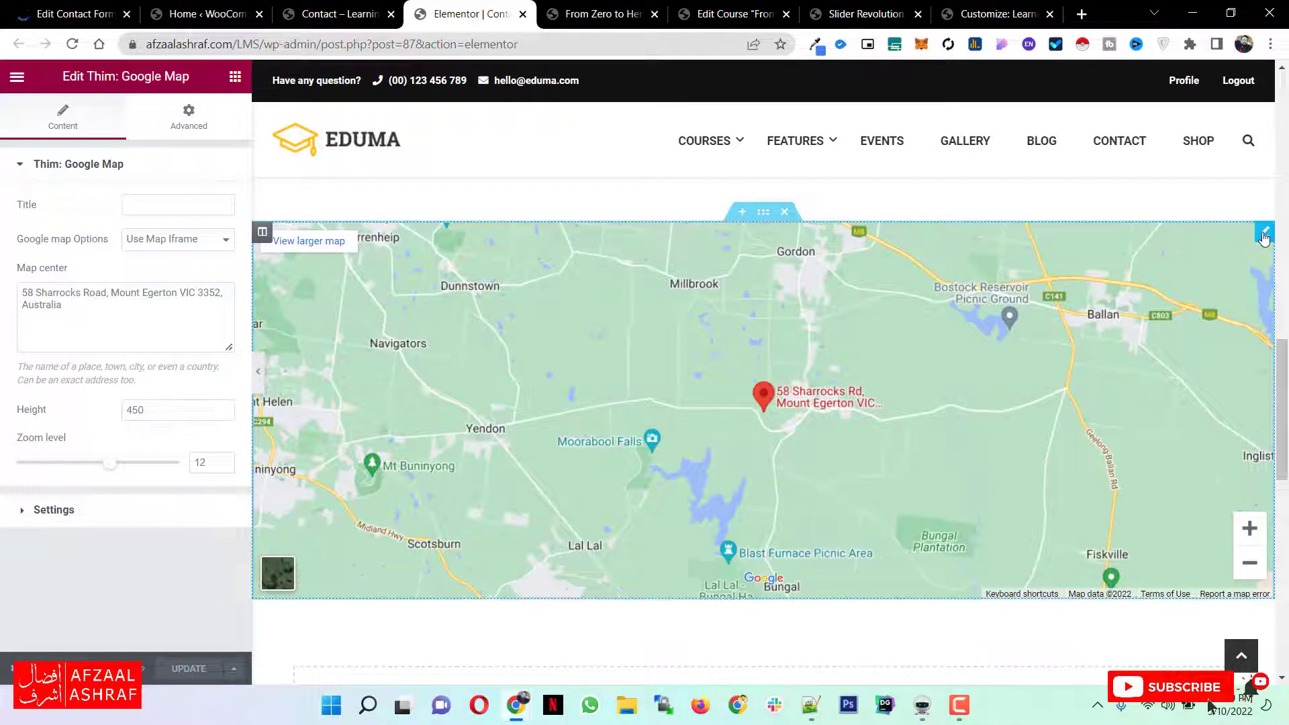
{"action": "left_click", "coordinate": [153, 331]}
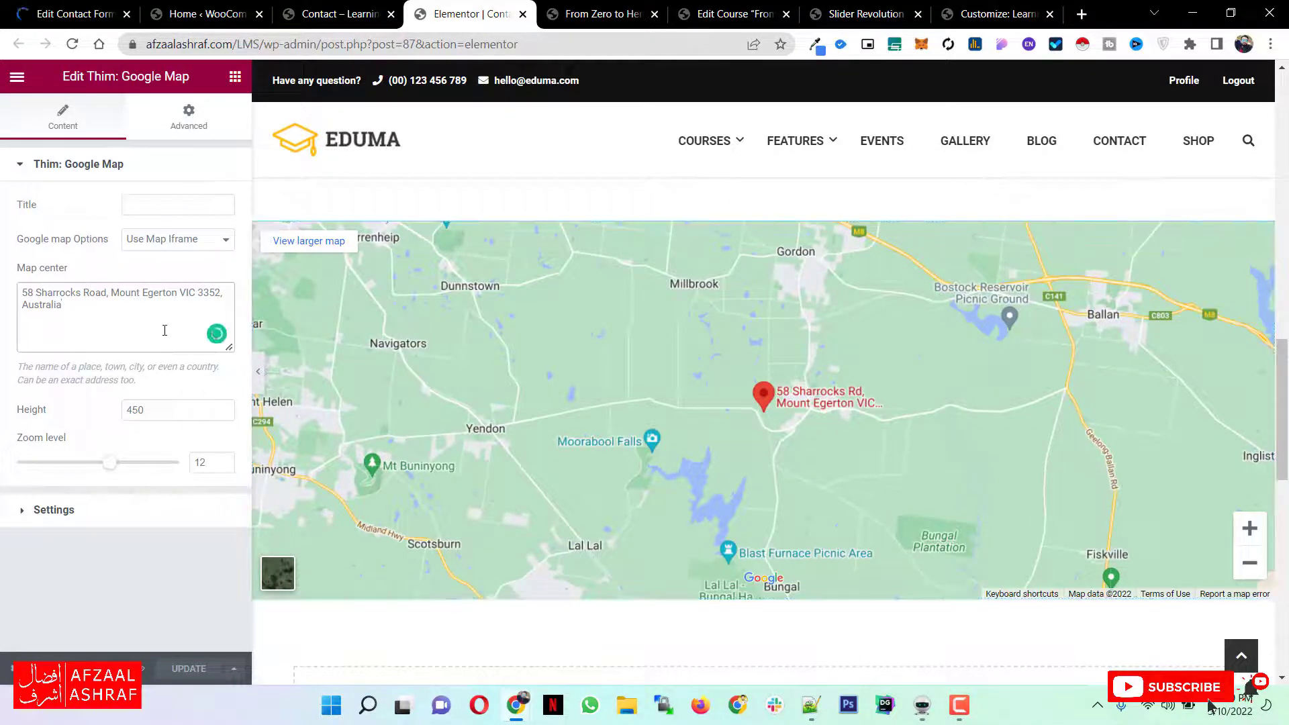
{"action": "left_click_drag", "start_coordinate": [138, 323], "coordinate": [40, 290]}
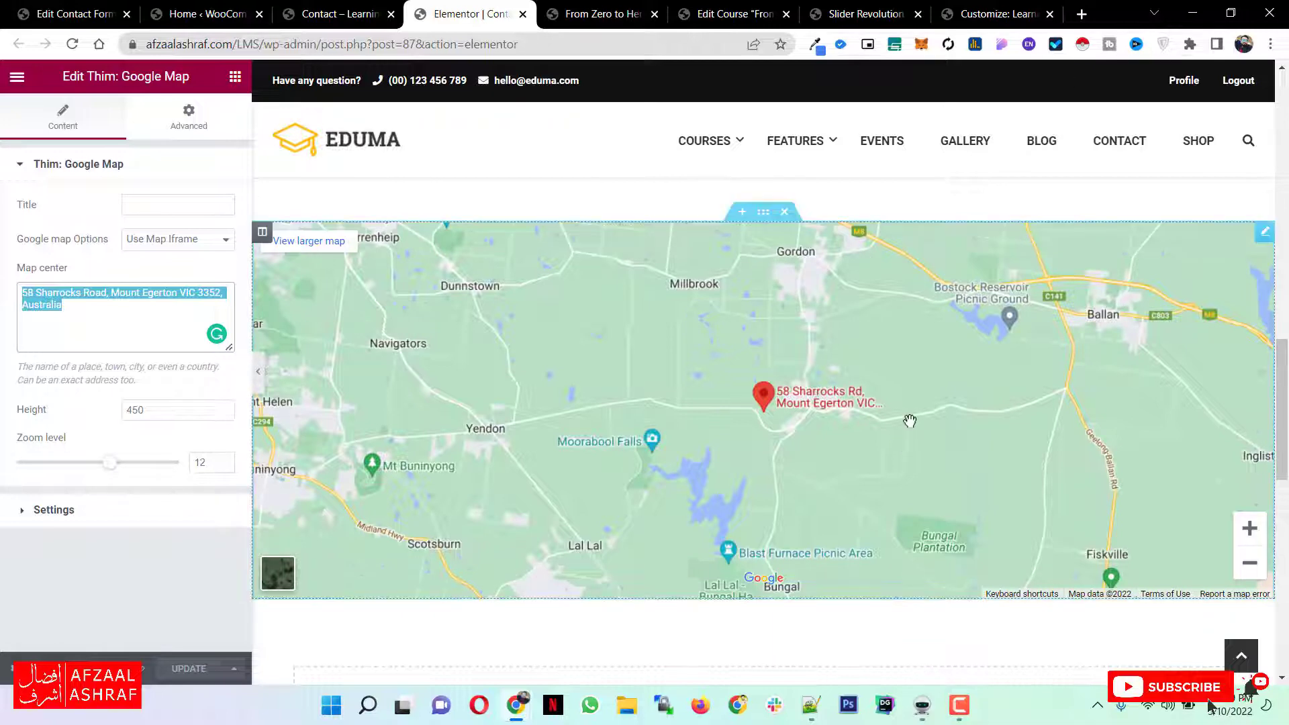
Search Google for "rawalpindi pakistan" in a new tab, open the city in Google Maps and copy "Rawalpindi, Punjab".
{"action": "left_click", "coordinate": [1081, 13]}
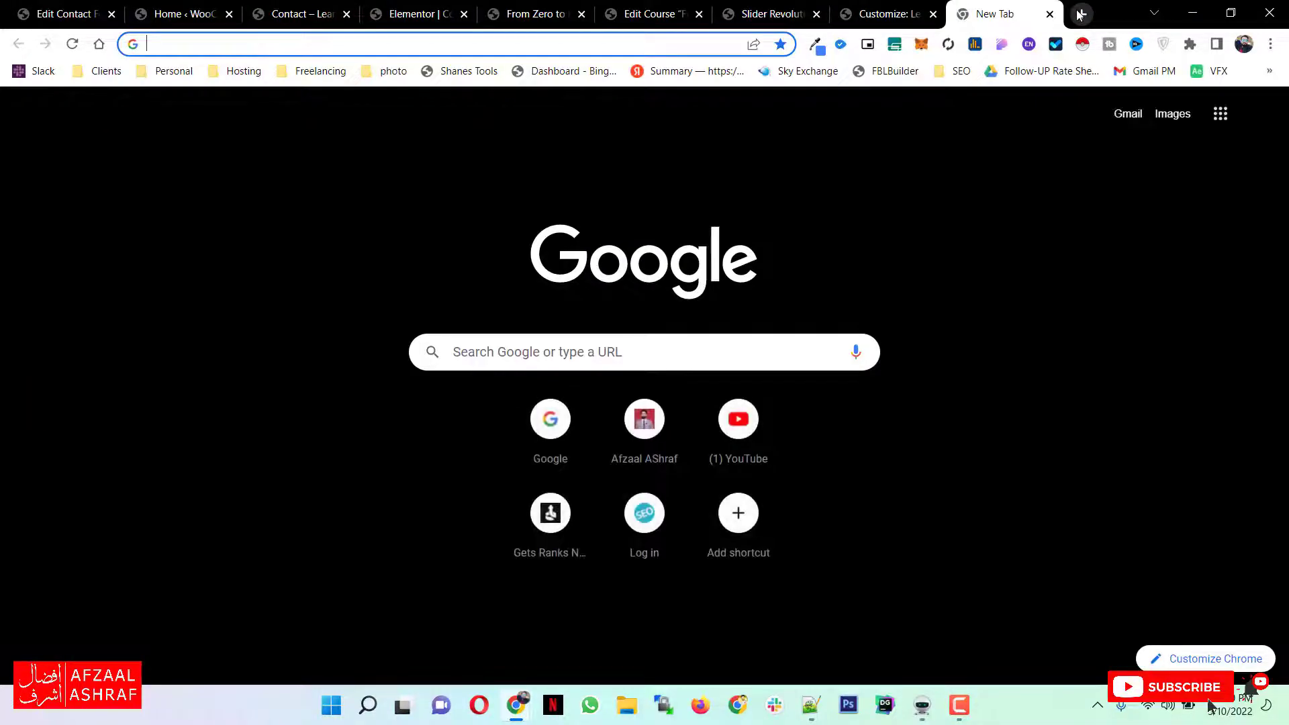
{"action": "type", "text": "rawalpindi pakistan"}
{"action": "key", "text": "Return"}
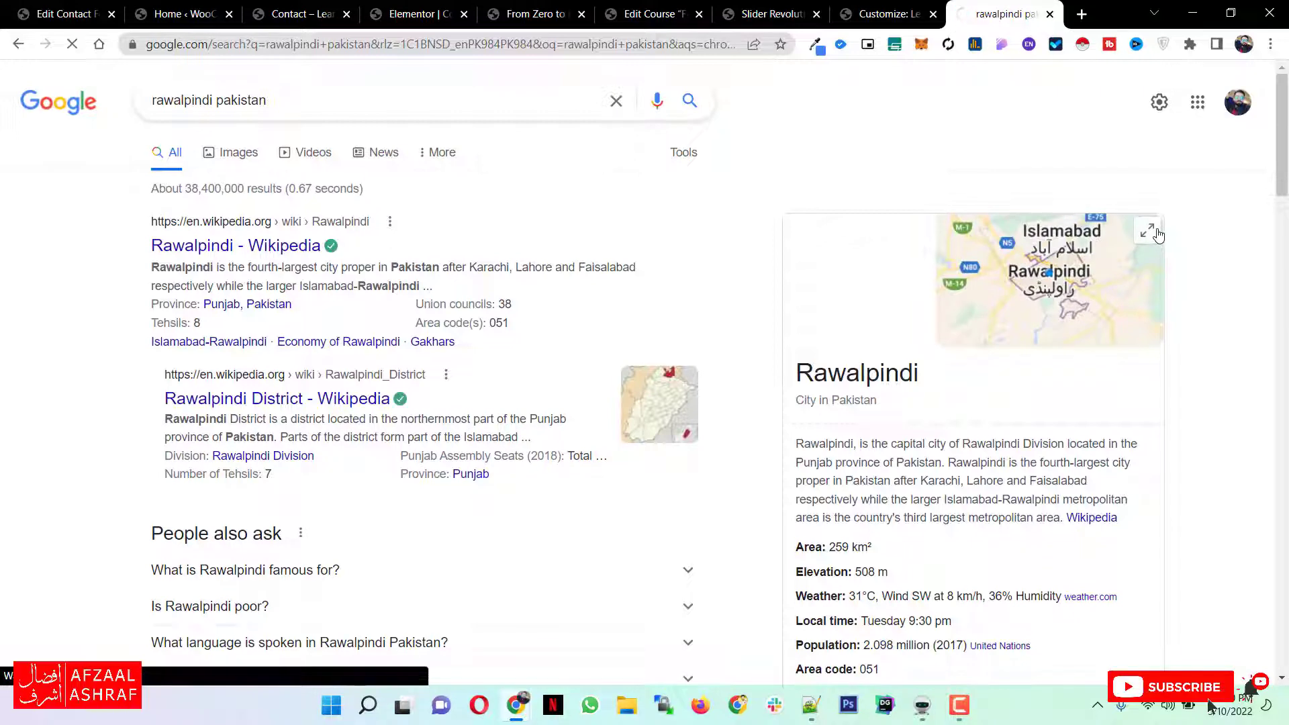
{"action": "left_click", "coordinate": [1153, 233]}
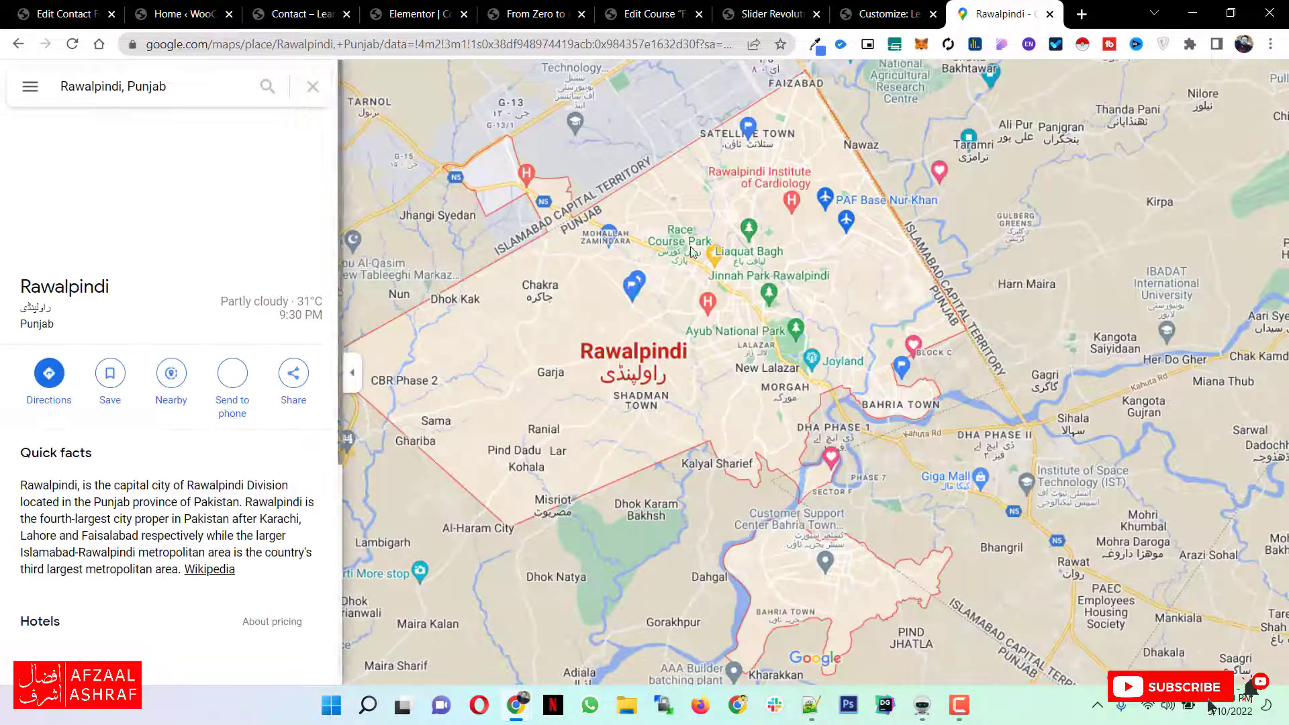
{"action": "left_click_drag", "start_coordinate": [180, 87], "coordinate": [2, 94]}
{"action": "key", "text": "ctrl+c"}
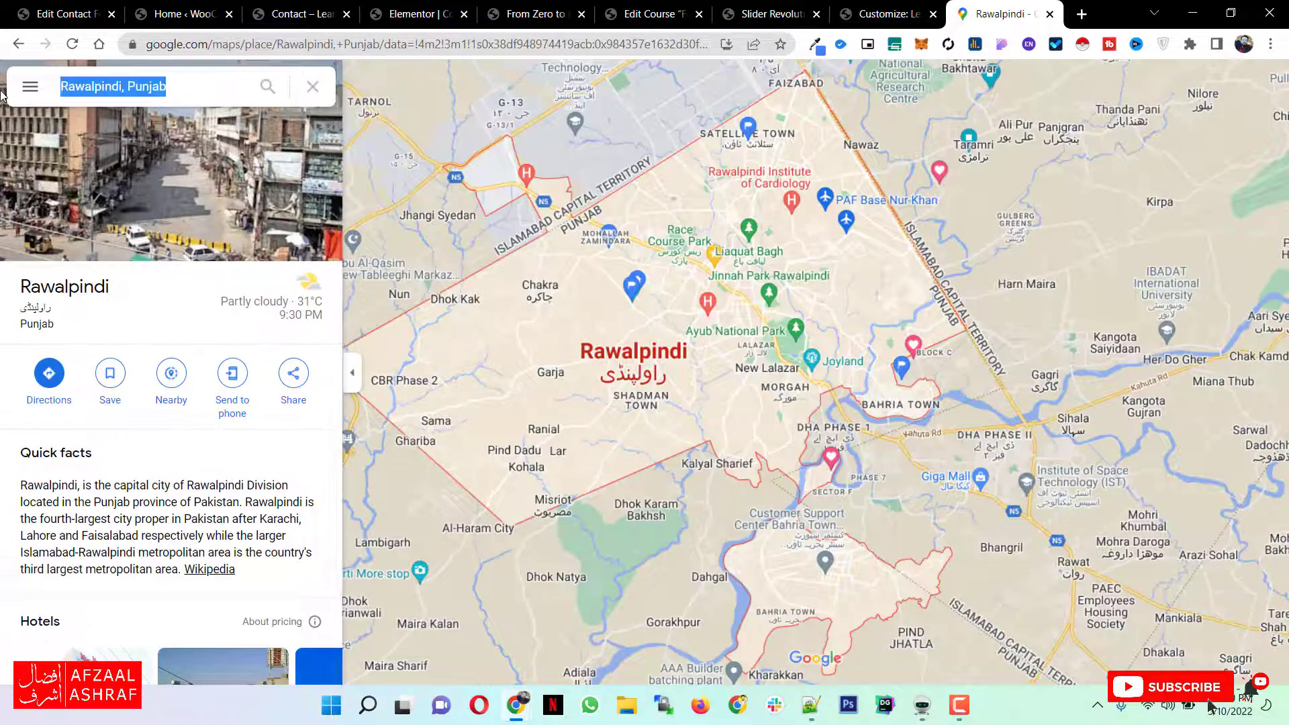
Set the Contact page's map center to "Rawalpindi, Punjab" in Elementor and update the page.
{"action": "left_click", "coordinate": [410, 14]}
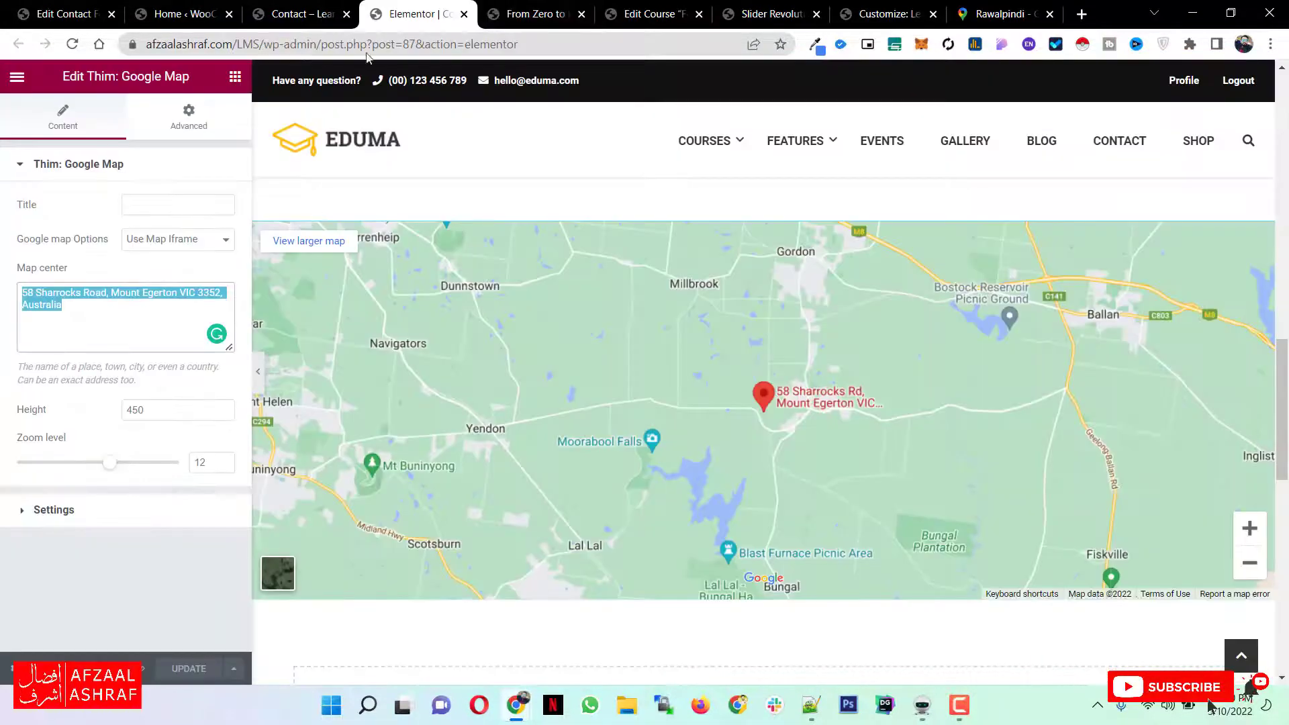
{"action": "key", "text": "ctrl+v"}
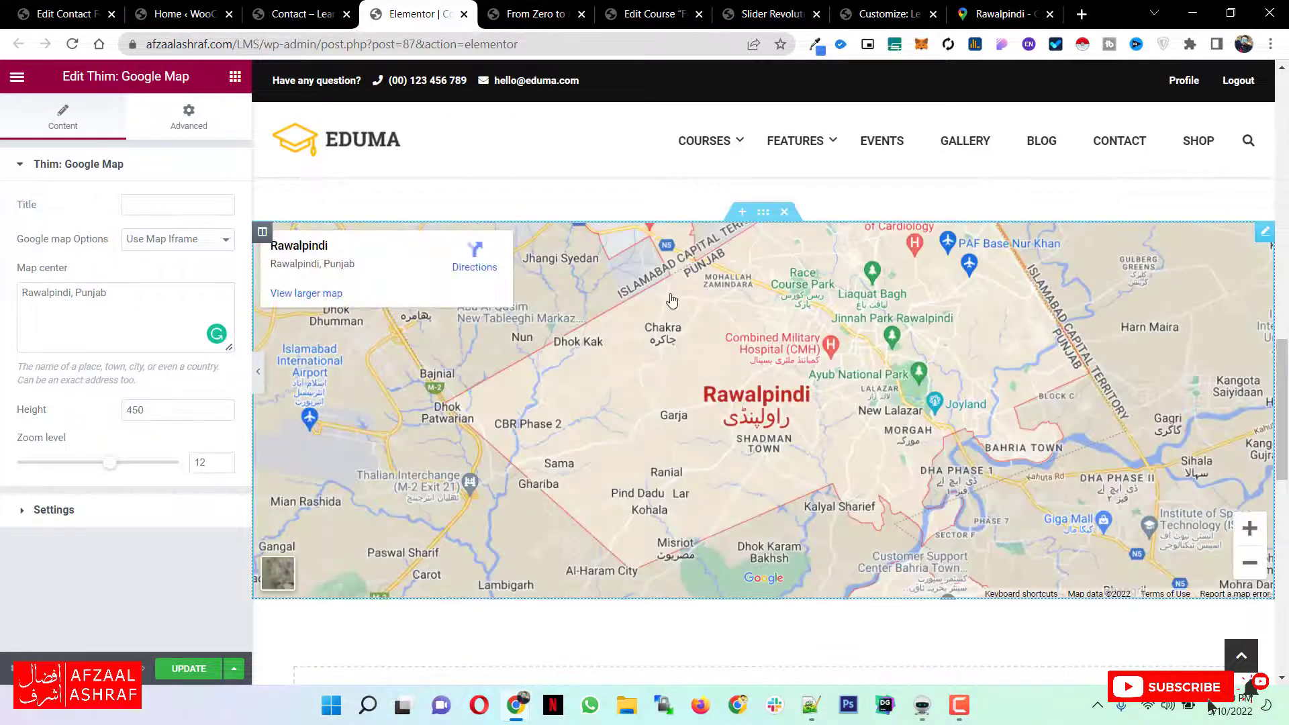
{"action": "left_click", "coordinate": [188, 674]}
Check the shortcode of the Send a Message form widget against the Contact form 1 shortcode in the contact forms list.
{"action": "scroll", "coordinate": [596, 465], "scroll_direction": "up", "scroll_amount": 5}
{"action": "scroll", "coordinate": [596, 465], "scroll_direction": "up", "scroll_amount": 10}
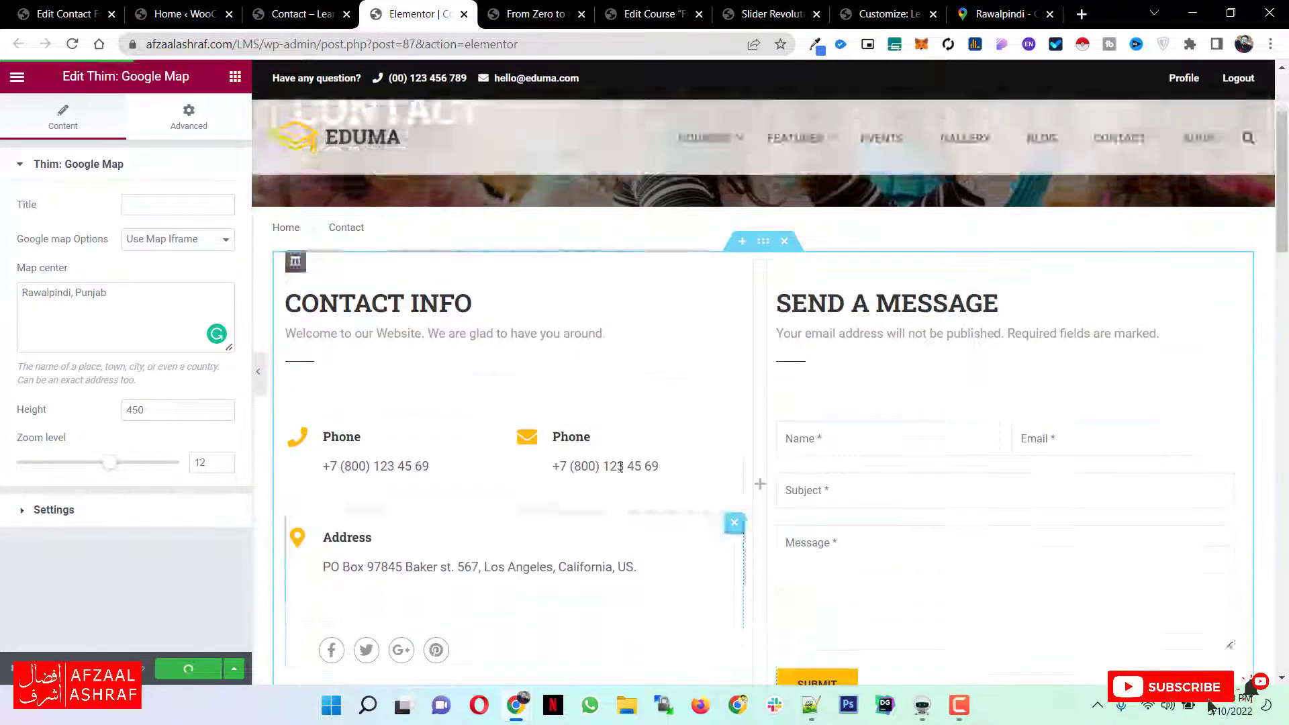
{"action": "left_click", "coordinate": [1224, 414]}
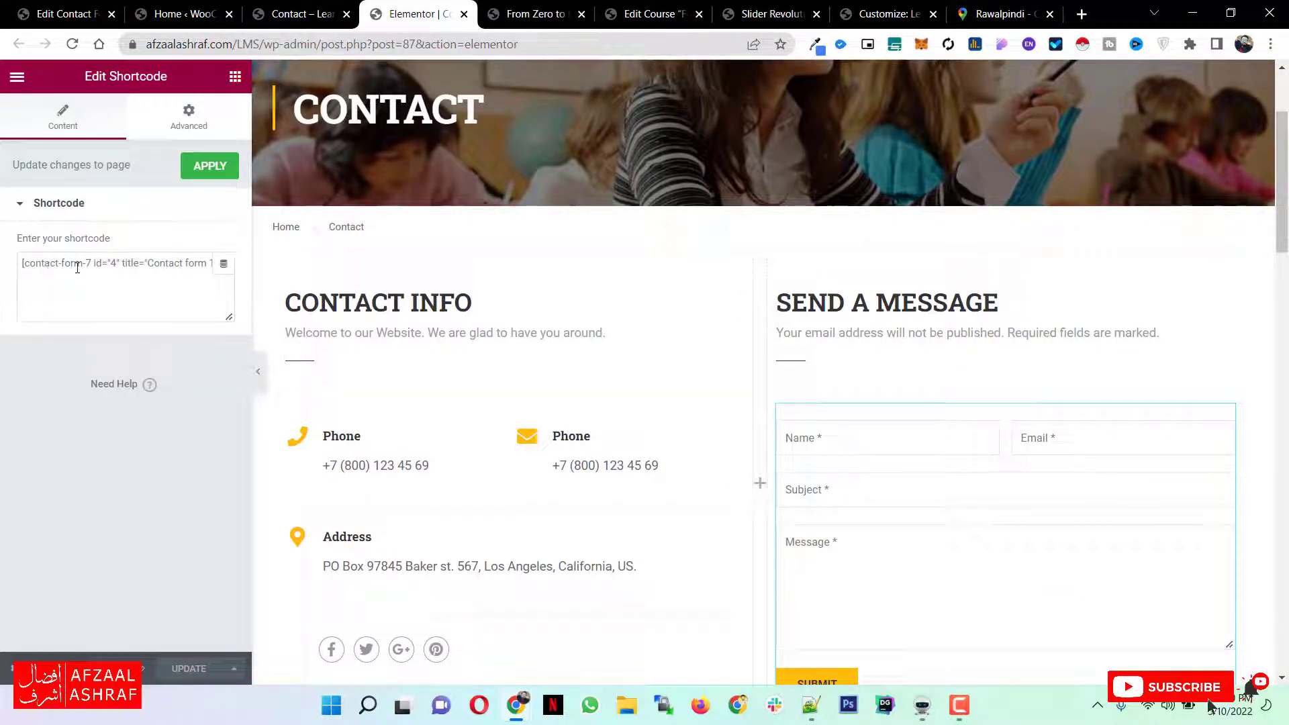
{"action": "double_click", "coordinate": [114, 263]}
{"action": "left_click", "coordinate": [75, 10]}
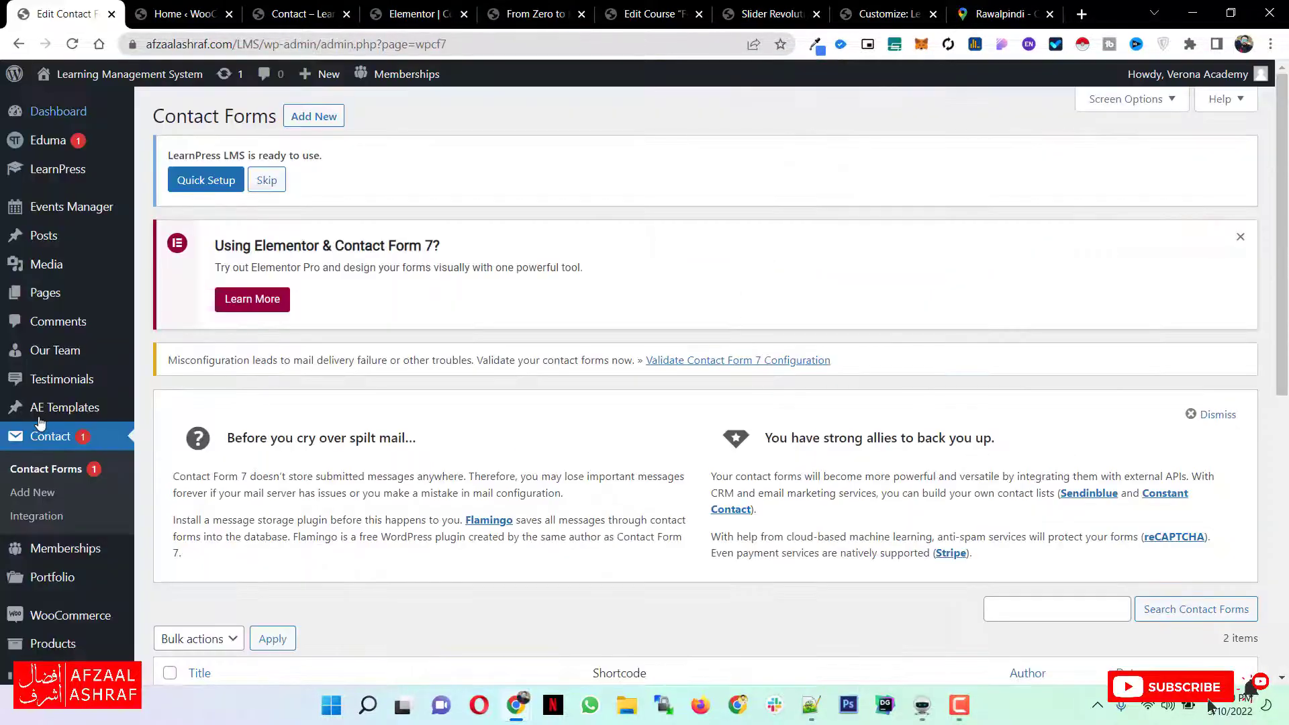
{"action": "scroll", "coordinate": [102, 419], "scroll_direction": "down", "scroll_amount": 5}
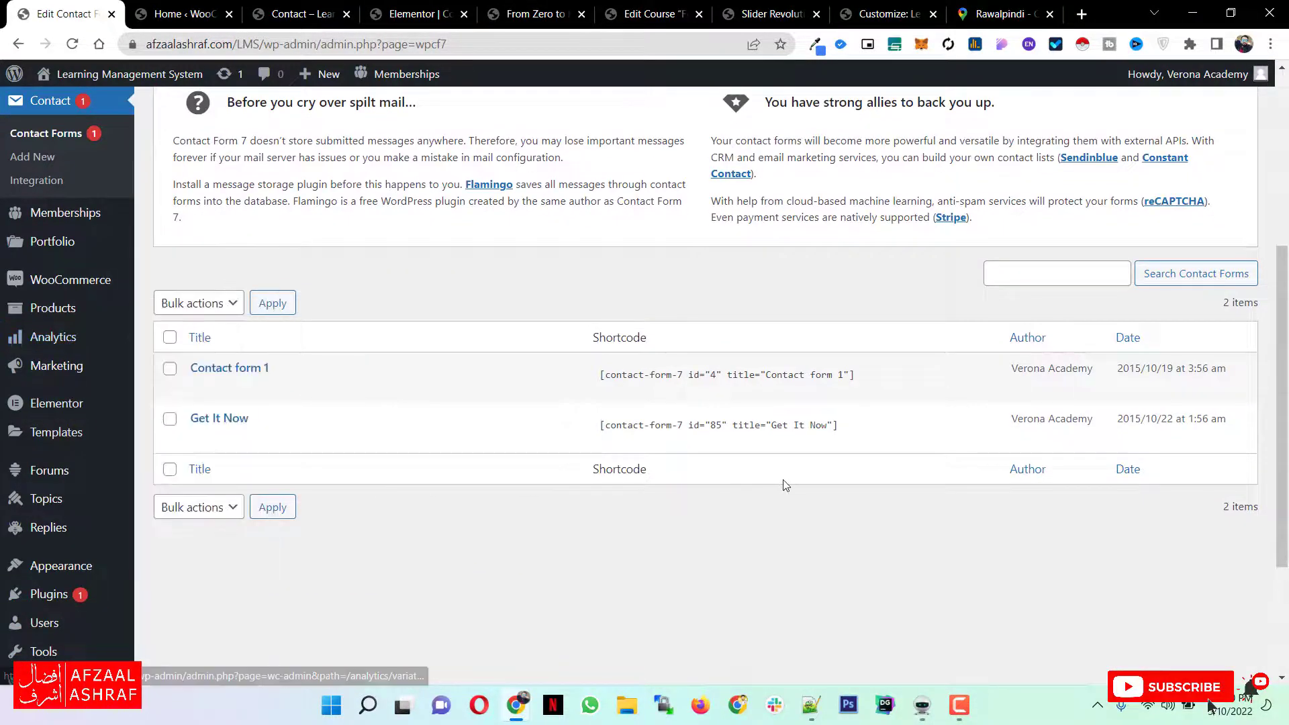
{"action": "left_click", "coordinate": [714, 375]}
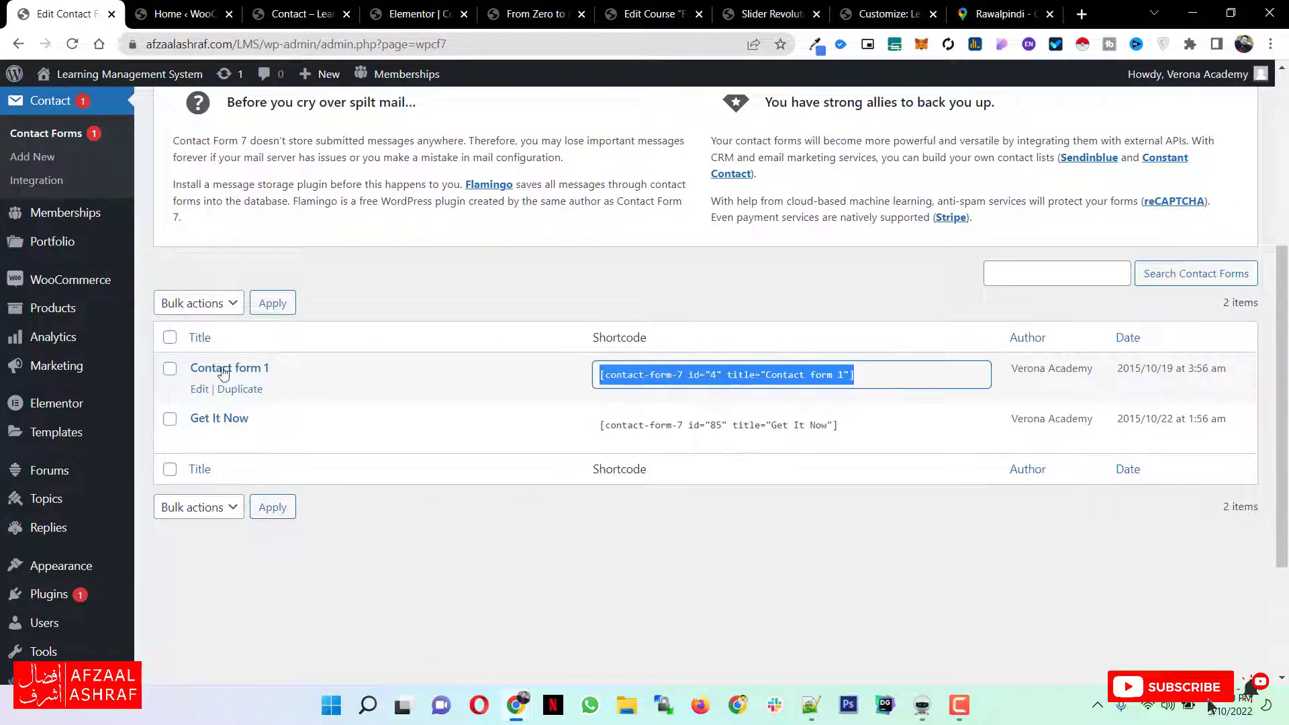
Open Contact form 1 for editing and compare its form template tags with the form fields shown on the Contact page in Elementor.
{"action": "left_click", "coordinate": [204, 396]}
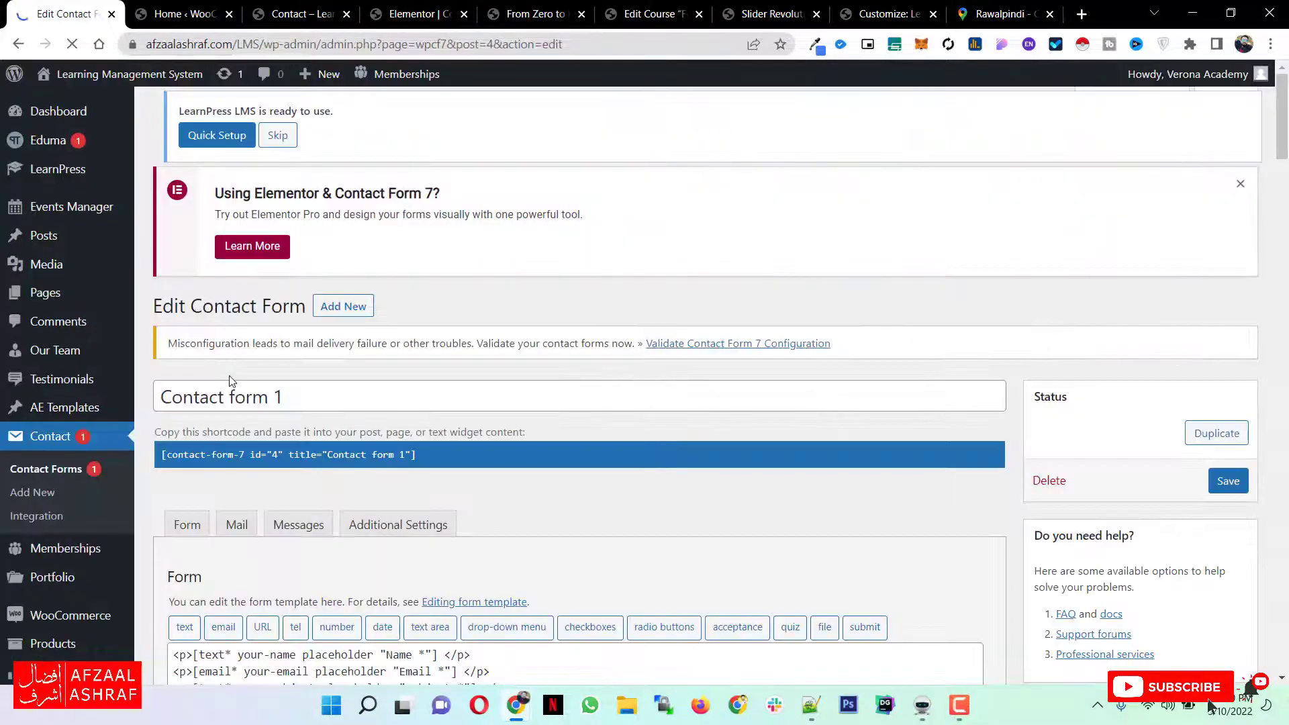
{"action": "scroll", "coordinate": [221, 386], "scroll_direction": "down", "scroll_amount": 3}
{"action": "left_click_drag", "start_coordinate": [303, 436], "coordinate": [455, 437]}
{"action": "left_click_drag", "start_coordinate": [374, 458], "coordinate": [432, 470]}
{"action": "left_click", "coordinate": [401, 454]}
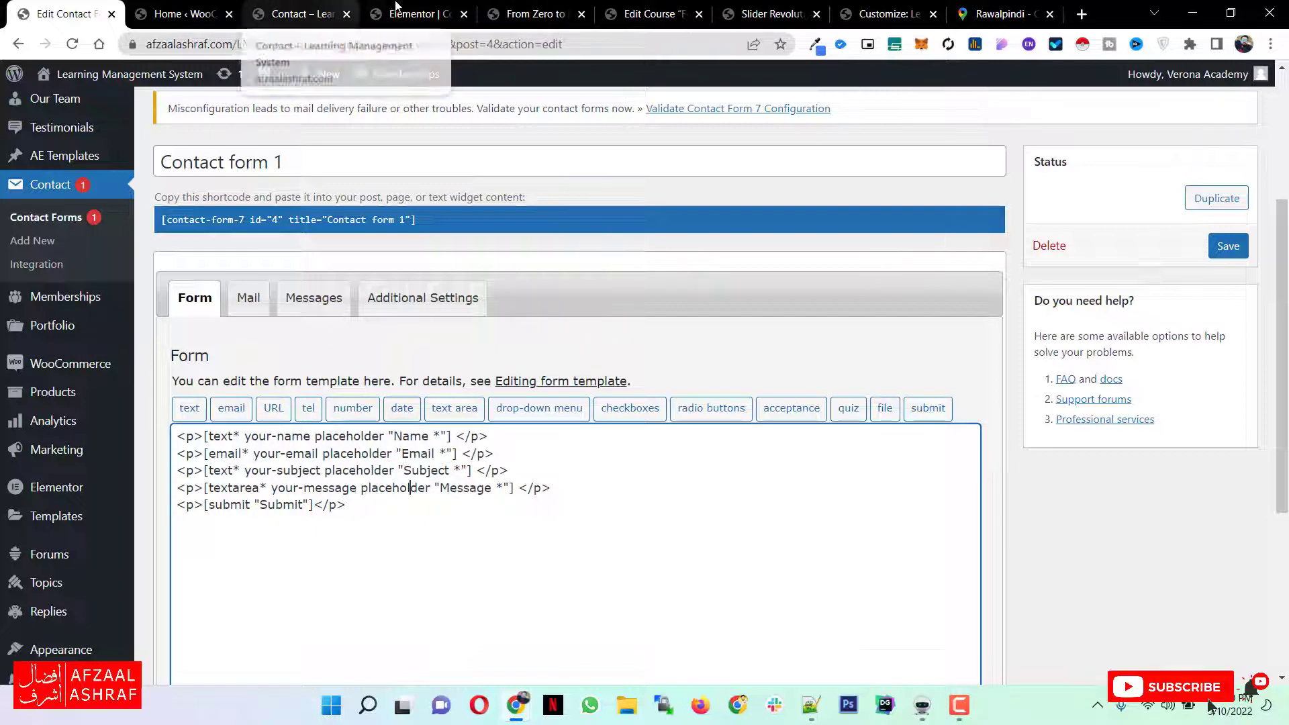
{"action": "left_click", "coordinate": [416, 13]}
{"action": "left_click", "coordinate": [820, 437]}
{"action": "key", "text": "Tab"}
{"action": "left_click", "coordinate": [836, 569]}
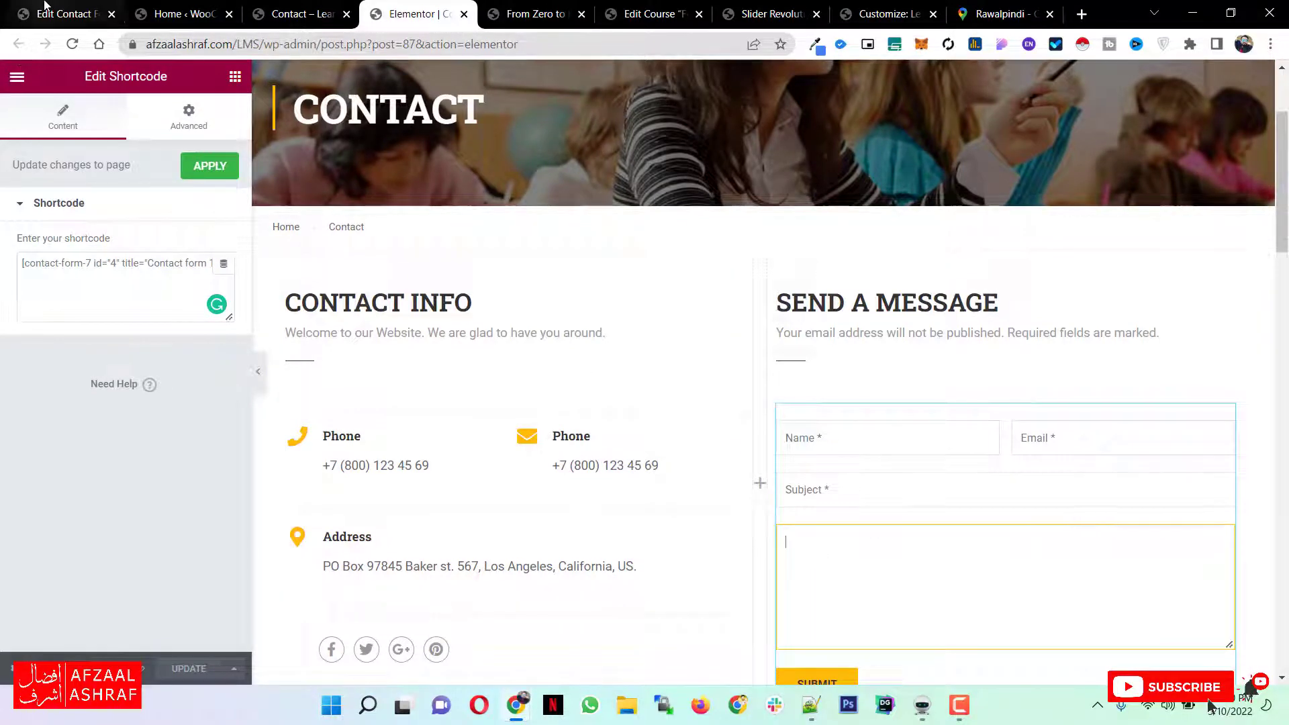
Insert an email form-tag on a new line between the subject and message fields of Contact form 1.
{"action": "left_click", "coordinate": [63, 14]}
{"action": "left_click", "coordinate": [525, 467]}
{"action": "key", "text": "Return"}
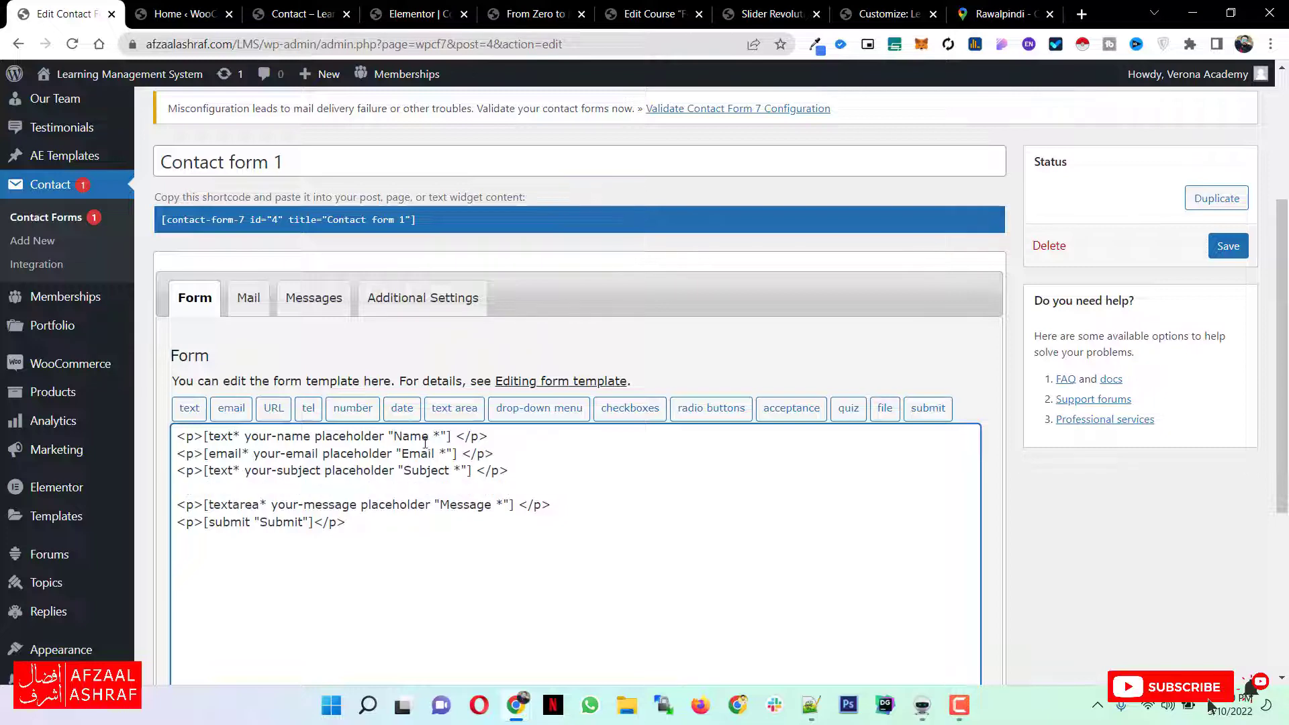
{"action": "left_click", "coordinate": [233, 420]}
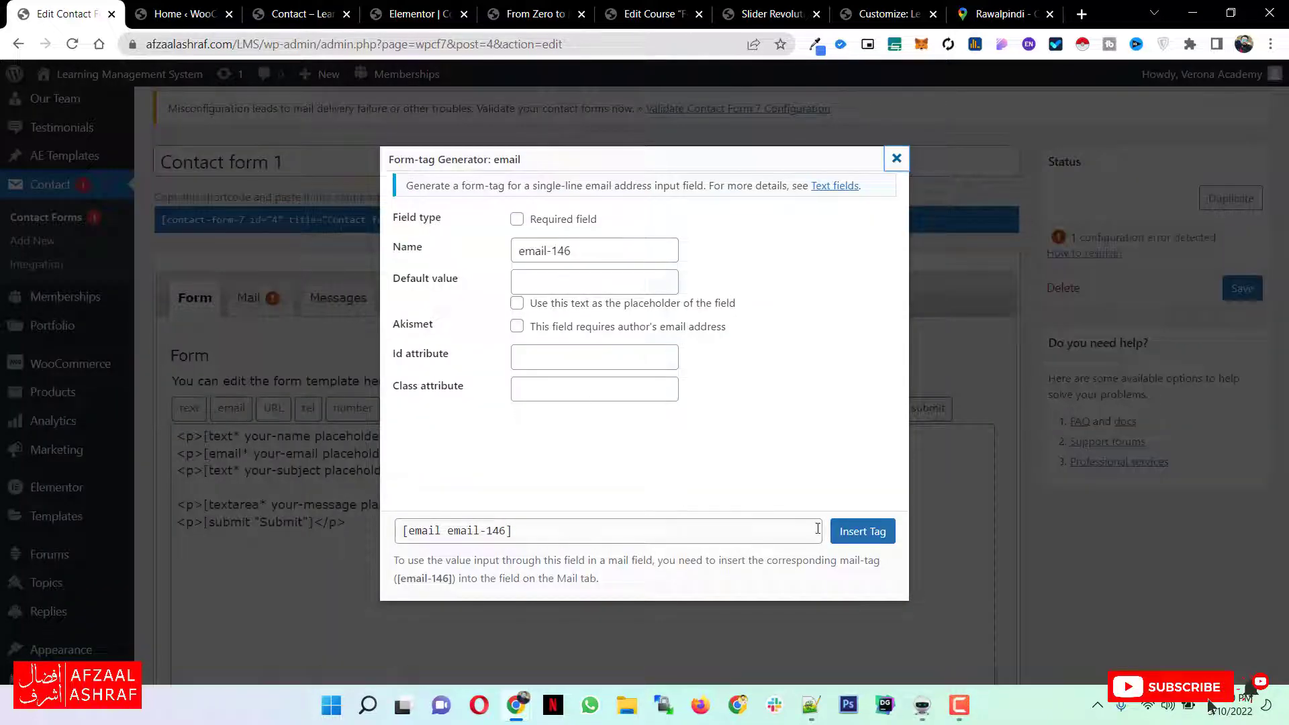
{"action": "left_click", "coordinate": [856, 529]}
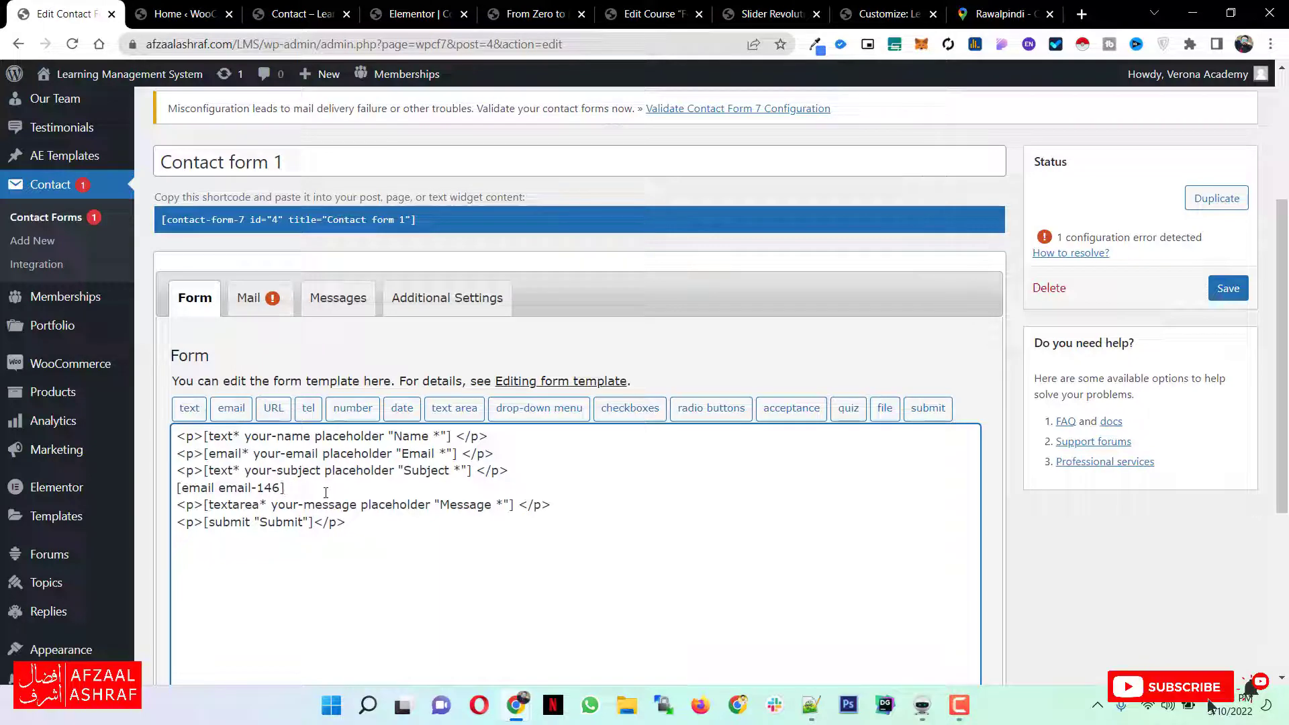
Leave Contact form 1 without saving to start a new contact form, and close the Contact page's Elementor editor.
{"action": "left_click", "coordinate": [32, 240]}
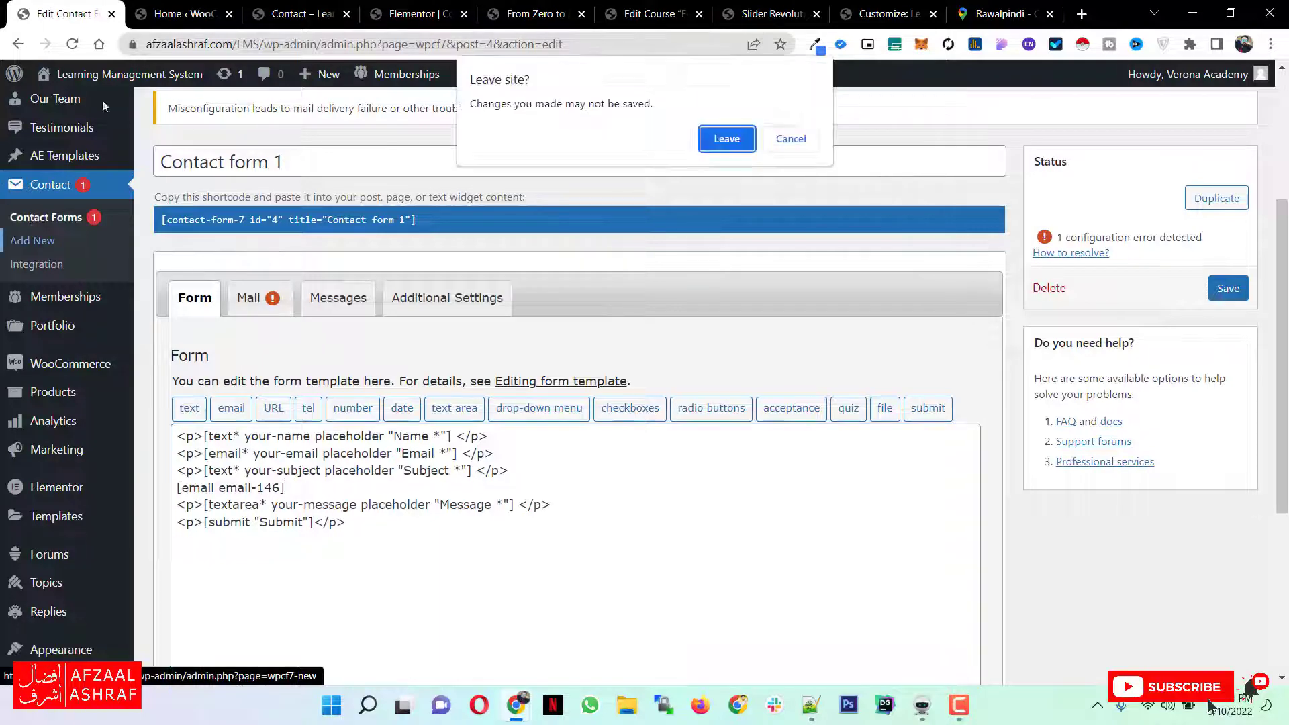
{"action": "left_click", "coordinate": [711, 139]}
{"action": "left_click", "coordinate": [315, 13]}
{"action": "left_click", "coordinate": [416, 13]}
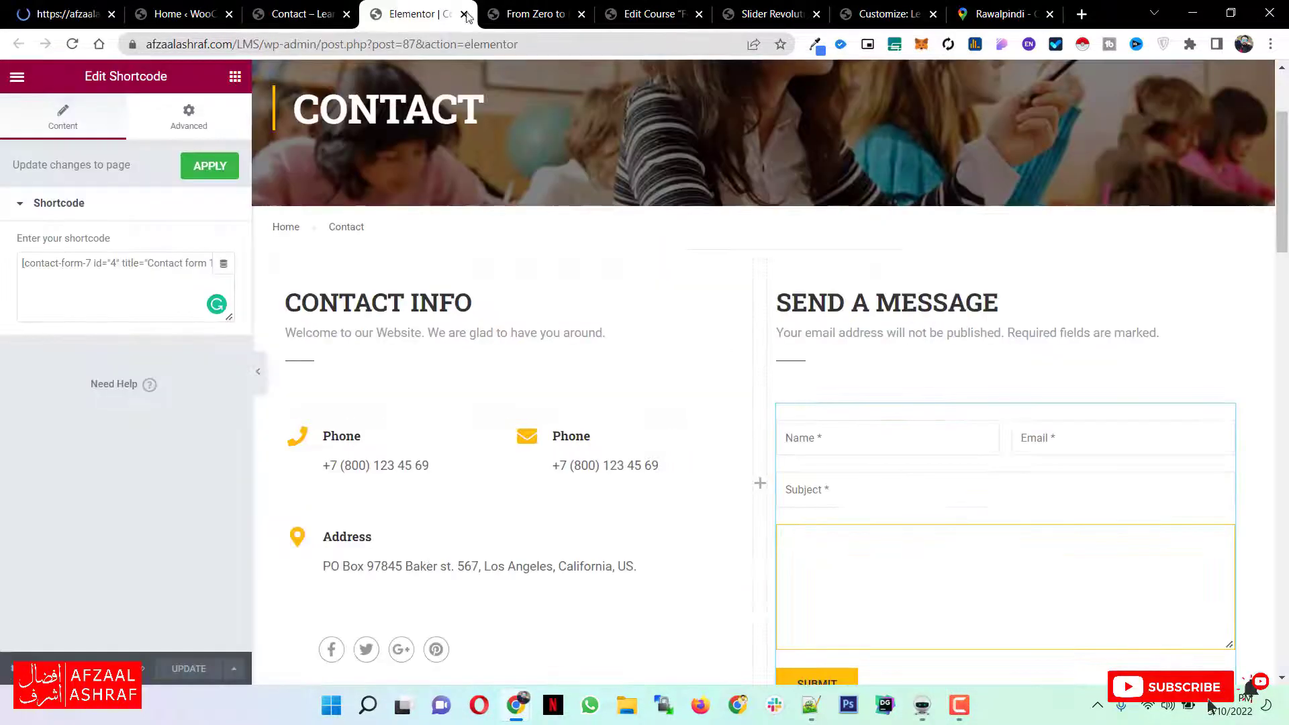
{"action": "scroll", "coordinate": [617, 384], "scroll_direction": "down", "scroll_amount": 3}
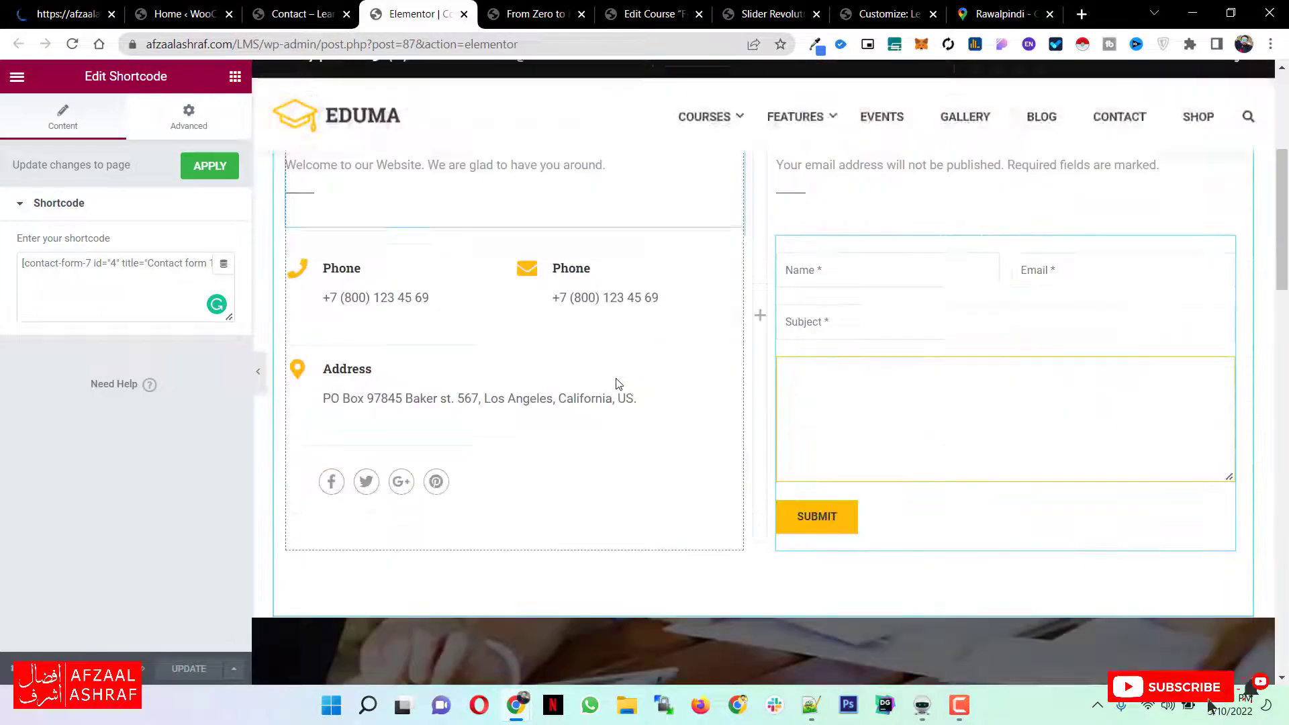
{"action": "left_click", "coordinate": [464, 14]}
{"action": "left_click", "coordinate": [305, 5]}
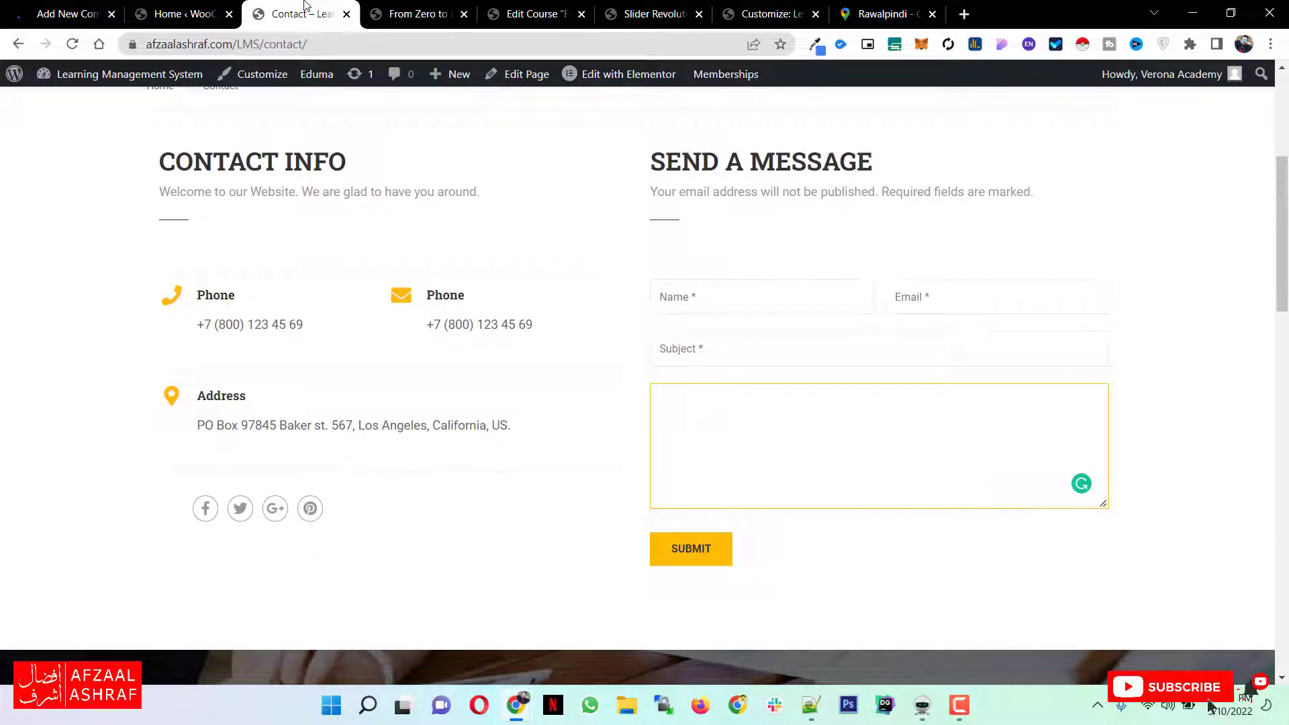
Browse the product listing on the live site's Shop page down to the pagination and footer, and return to the home page.
{"action": "scroll", "coordinate": [554, 357], "scroll_direction": "up", "scroll_amount": 5}
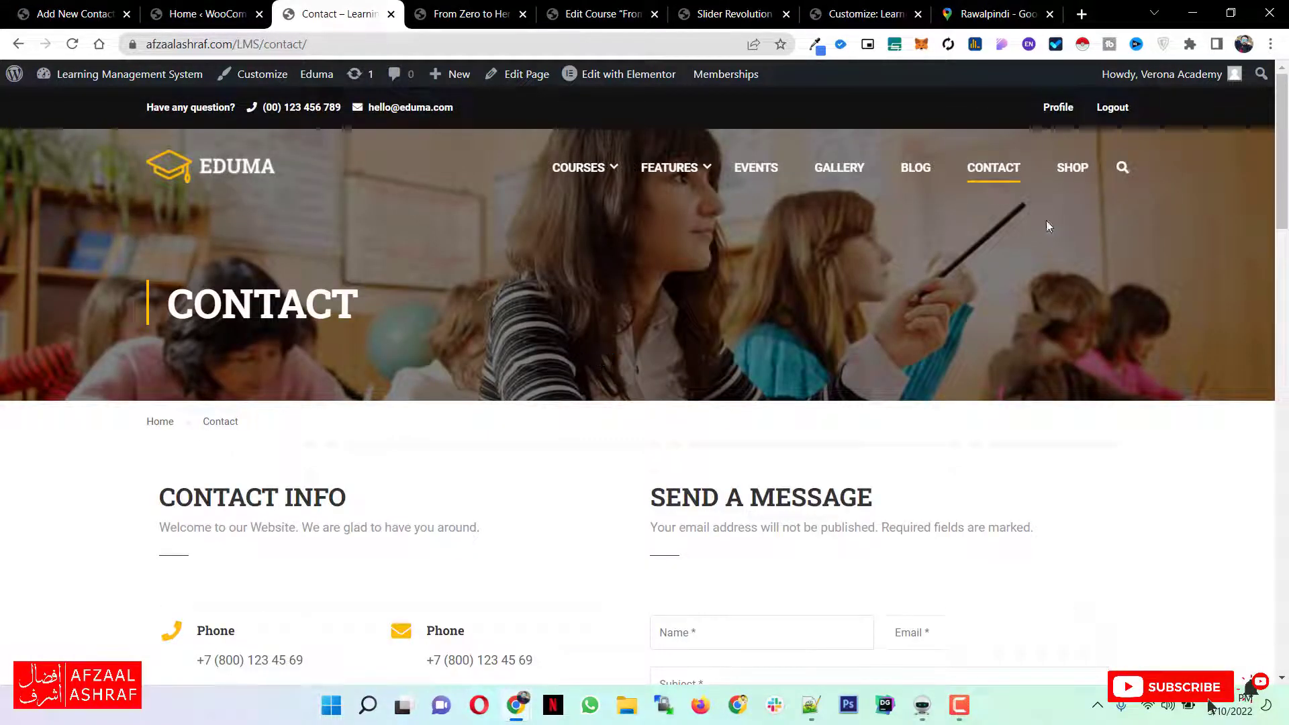
{"action": "left_click", "coordinate": [1070, 170]}
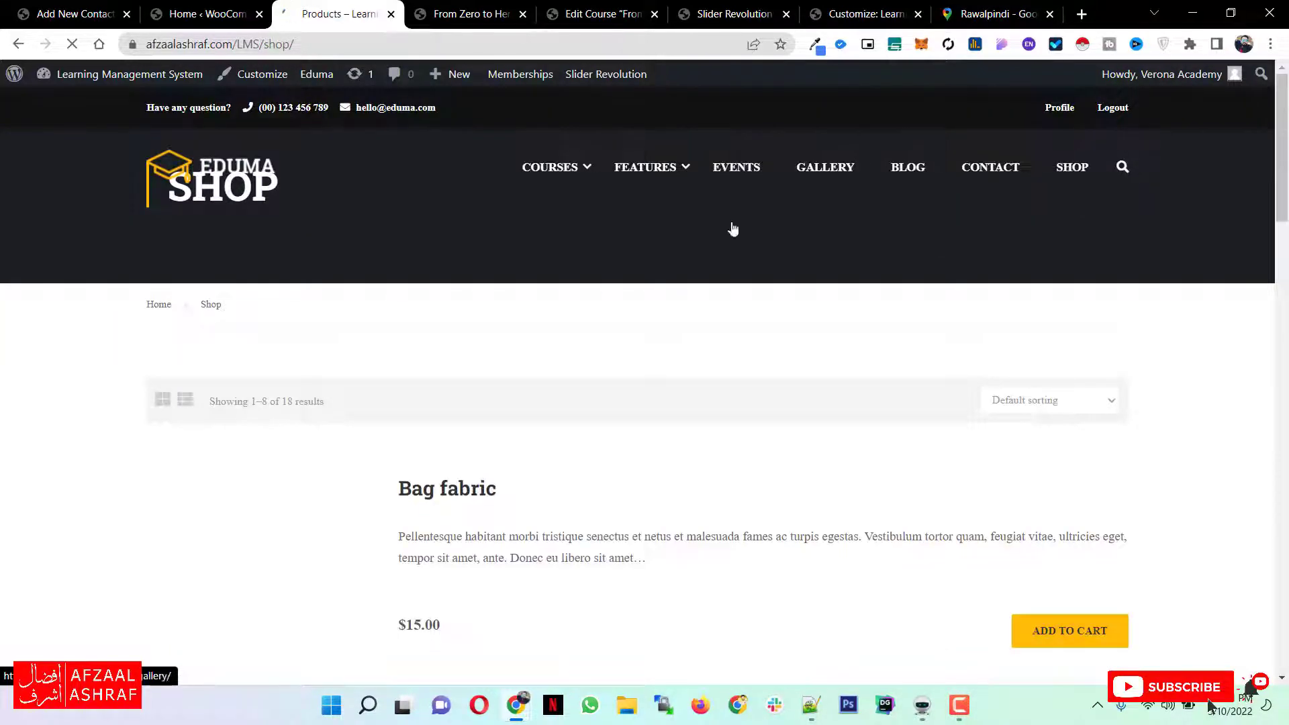
{"action": "scroll", "coordinate": [602, 388], "scroll_direction": "down", "scroll_amount": 15}
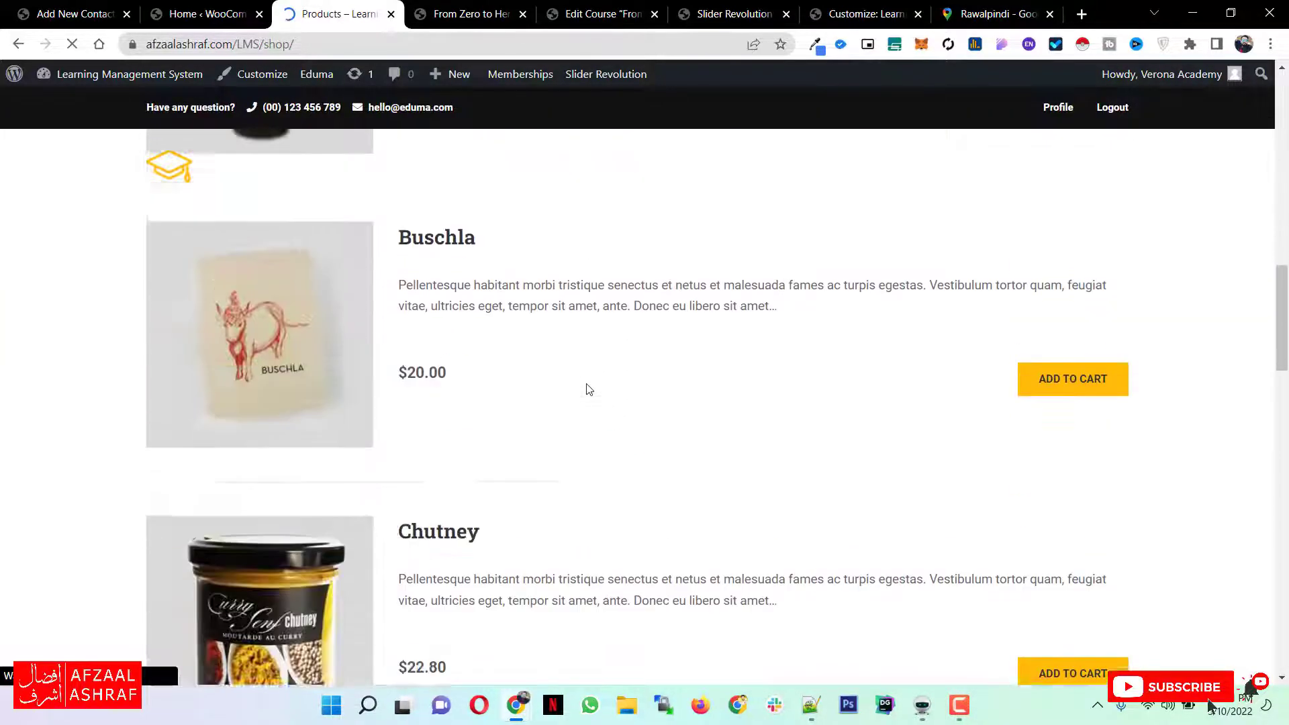
{"action": "scroll", "coordinate": [589, 389], "scroll_direction": "down", "scroll_amount": 20}
{"action": "scroll", "coordinate": [588, 390], "scroll_direction": "up", "scroll_amount": 15}
{"action": "scroll", "coordinate": [587, 388], "scroll_direction": "down", "scroll_amount": 8}
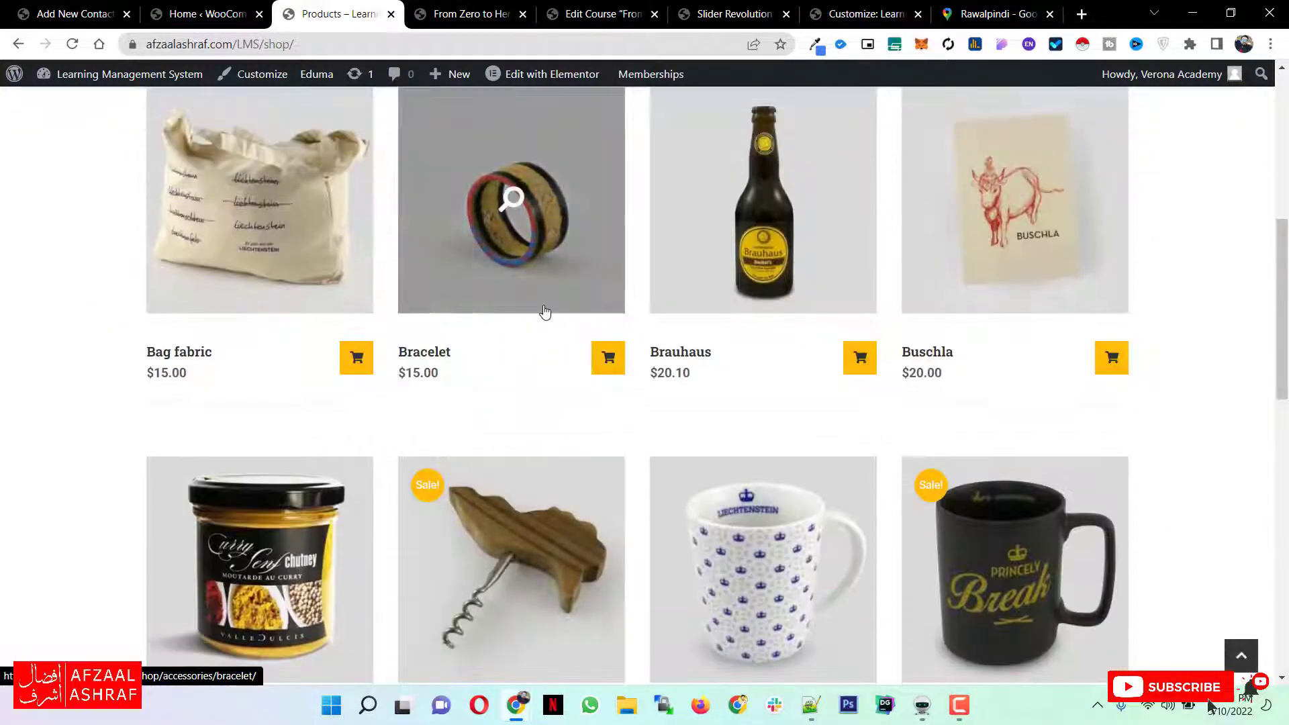
{"action": "scroll", "coordinate": [29, 335], "scroll_direction": "down", "scroll_amount": 5}
{"action": "scroll", "coordinate": [29, 336], "scroll_direction": "up", "scroll_amount": 12}
{"action": "scroll", "coordinate": [29, 336], "scroll_direction": "down", "scroll_amount": 5}
{"action": "scroll", "coordinate": [31, 336], "scroll_direction": "down", "scroll_amount": 3}
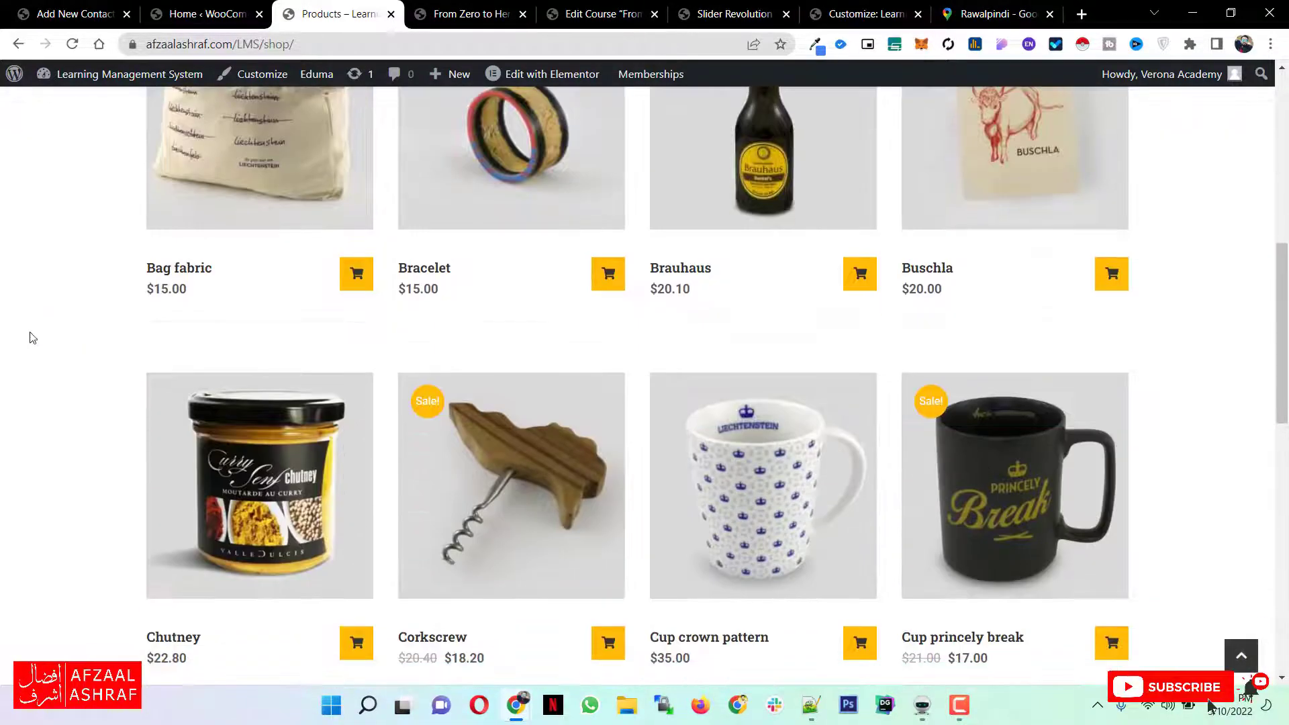
{"action": "scroll", "coordinate": [51, 321], "scroll_direction": "up", "scroll_amount": 8}
{"action": "mouse_move", "coordinate": [708, 222]}
{"action": "scroll", "coordinate": [1201, 443], "scroll_direction": "down", "scroll_amount": 5}
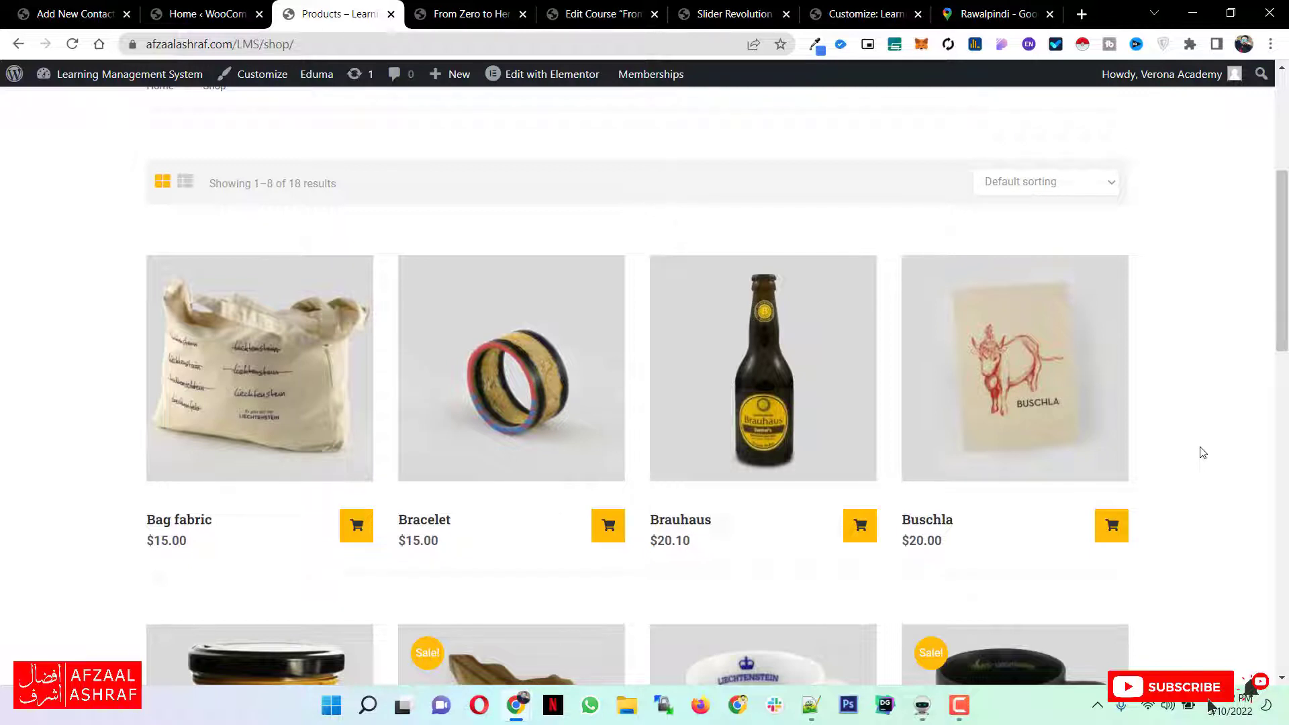
{"action": "scroll", "coordinate": [1185, 372], "scroll_direction": "down", "scroll_amount": 15}
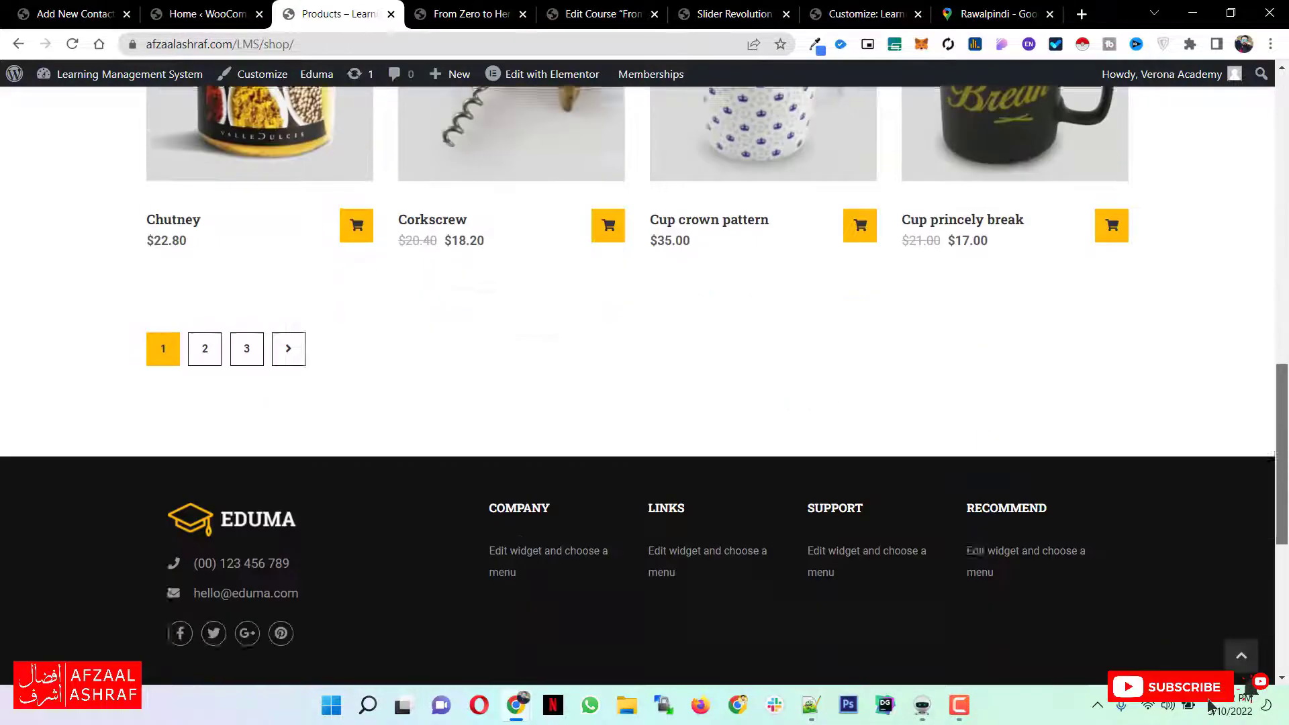
{"action": "scroll", "coordinate": [347, 397], "scroll_direction": "up", "scroll_amount": 15}
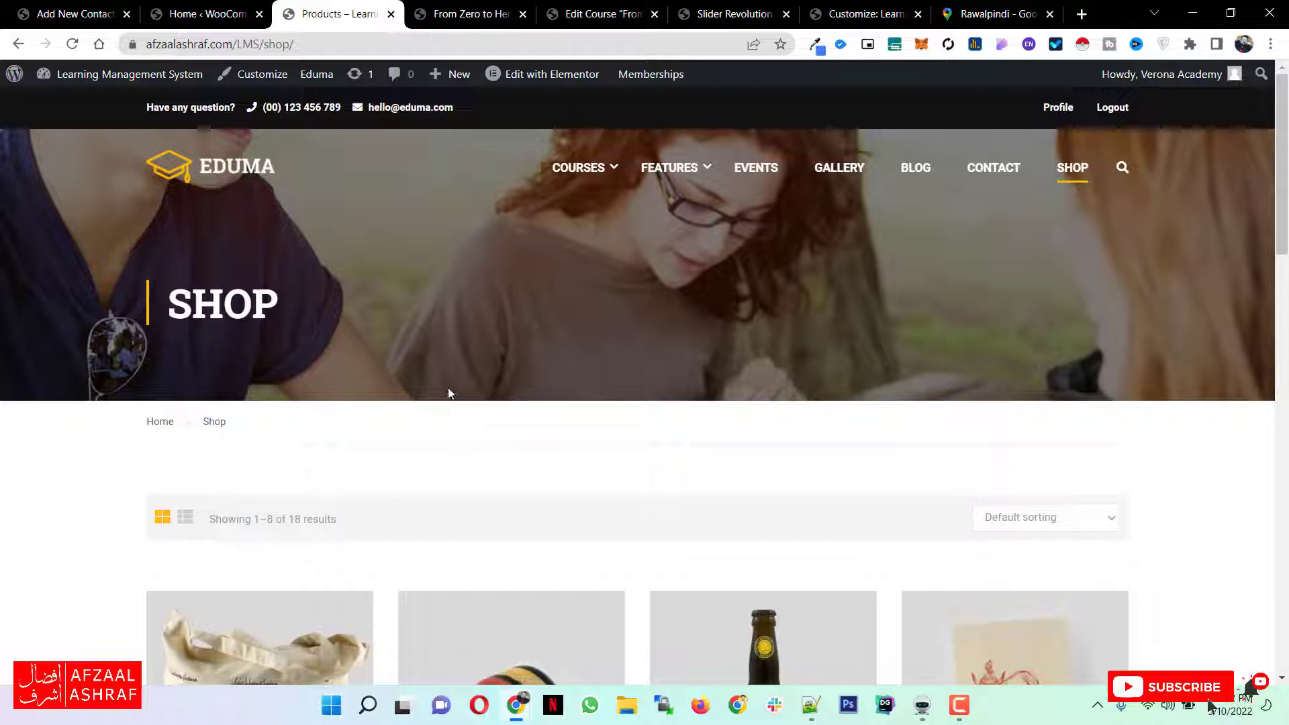
{"action": "left_click", "coordinate": [201, 162]}
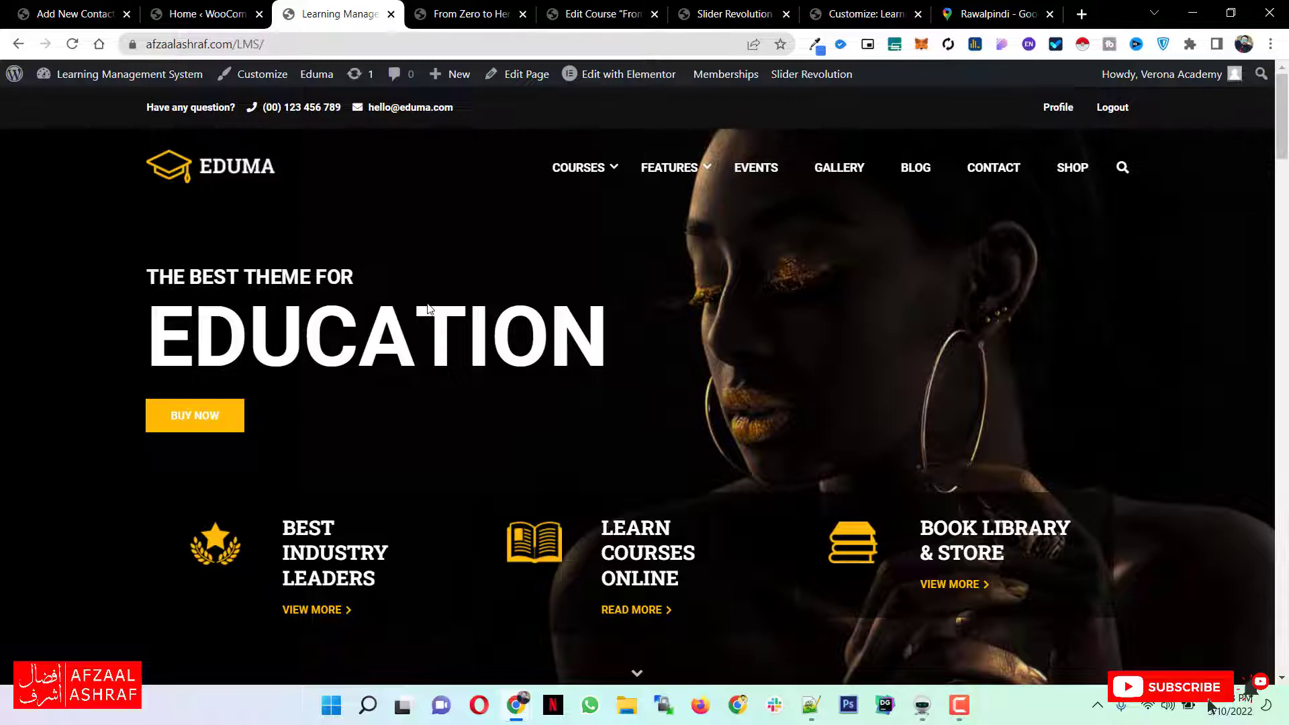
Open the Export Site page of All-in-One WP Migration in the admin dashboard.
{"action": "left_click", "coordinate": [153, 10]}
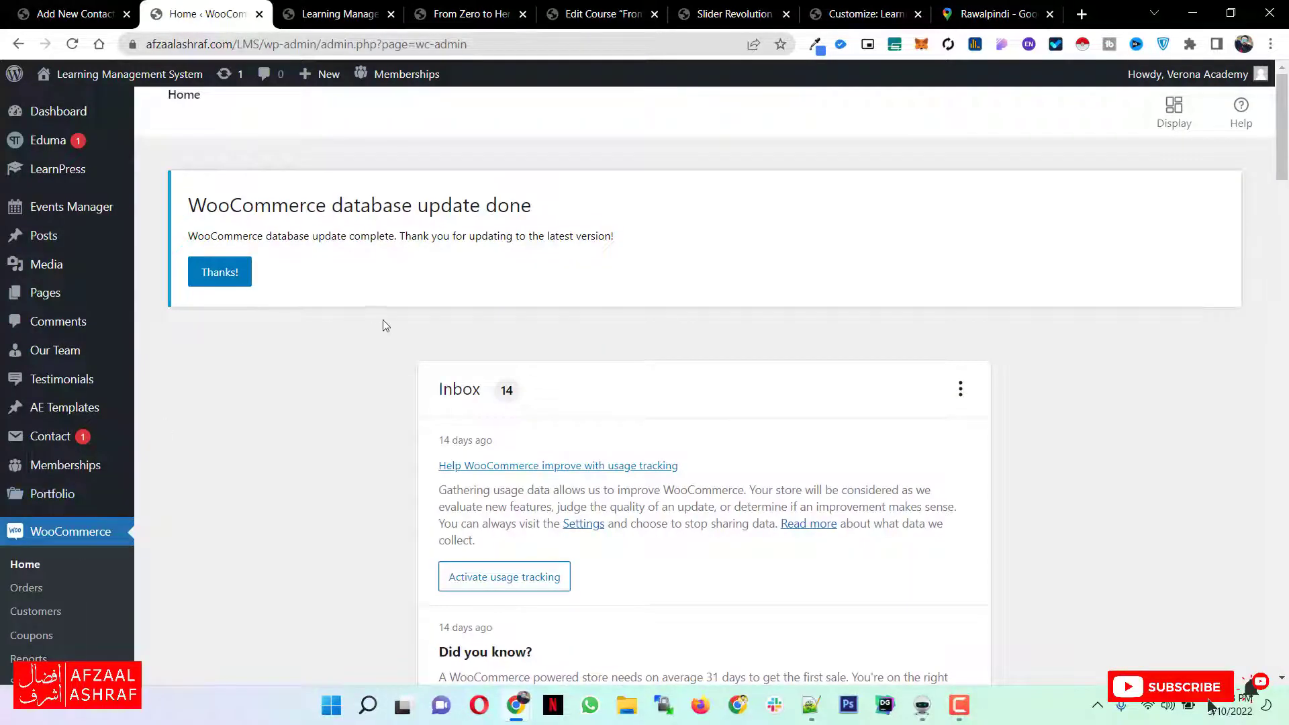
{"action": "scroll", "coordinate": [401, 319], "scroll_direction": "down", "scroll_amount": 15}
{"action": "scroll", "coordinate": [401, 317], "scroll_direction": "up", "scroll_amount": 8}
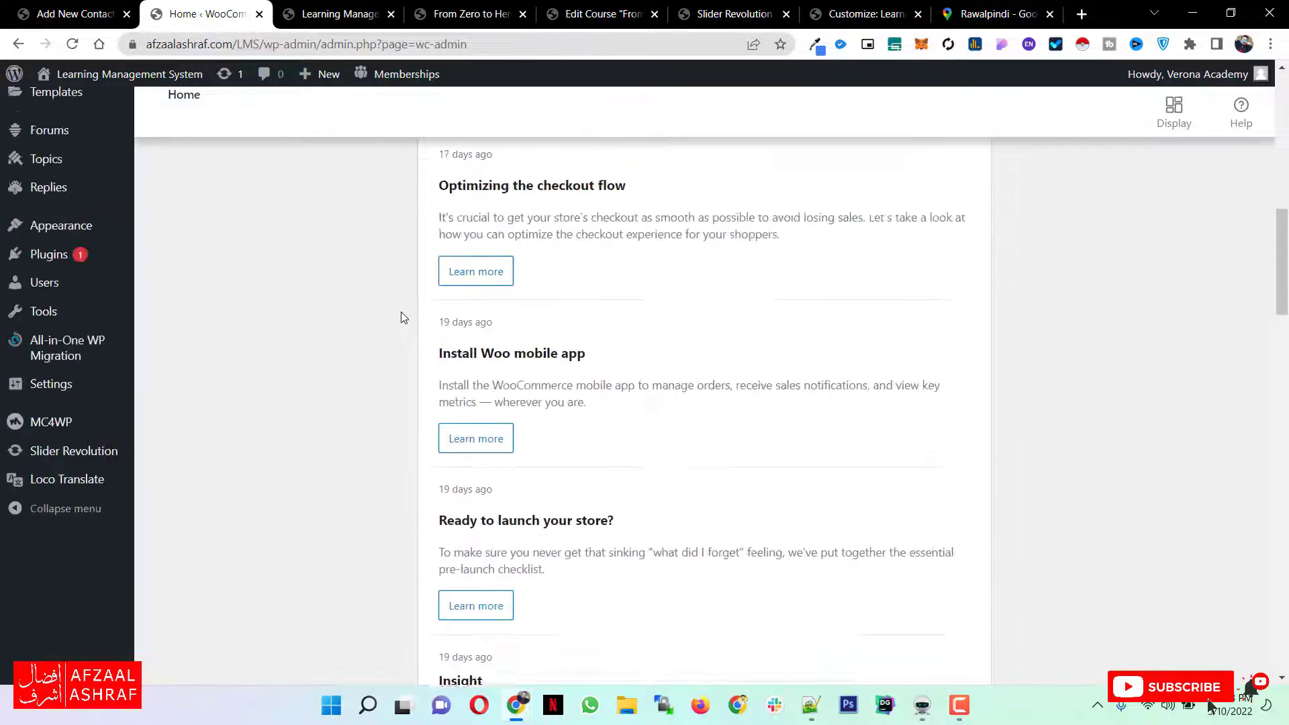
{"action": "mouse_move", "coordinate": [64, 394]}
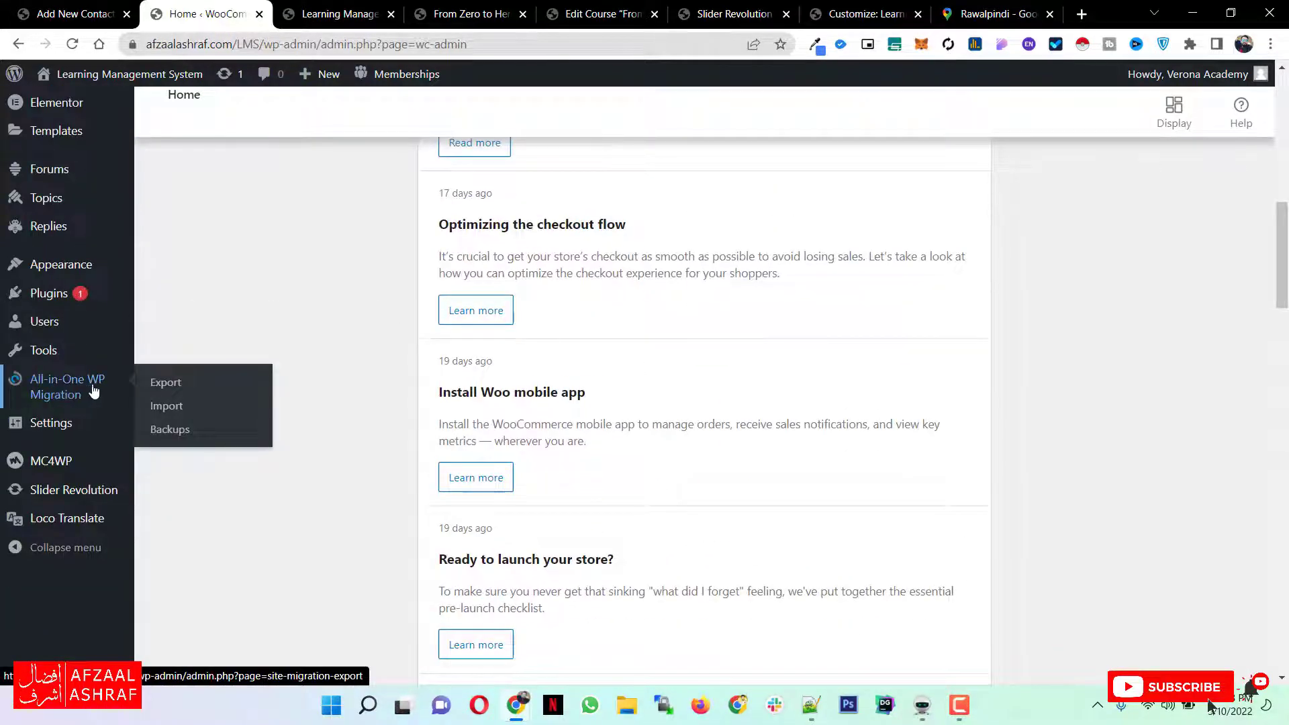
{"action": "left_click", "coordinate": [64, 393]}
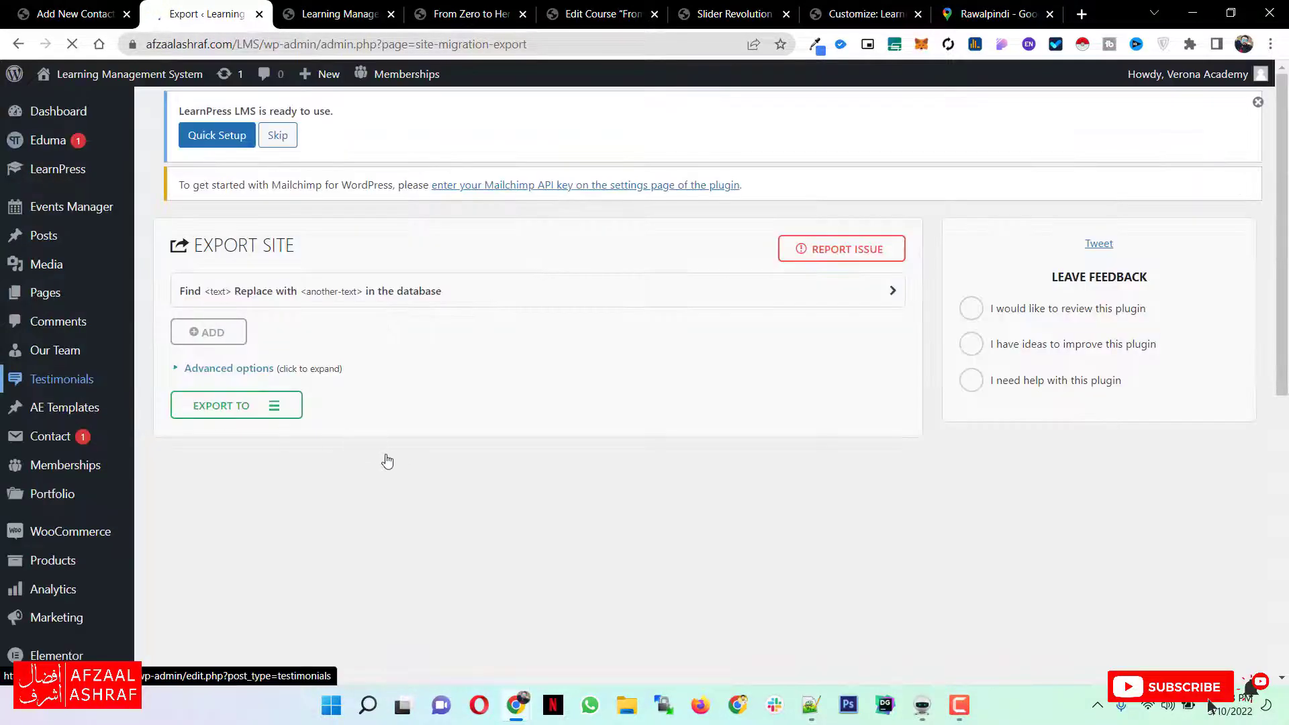
Open the migration plugin's Import Site page, view its import sources and start a file import, cancelling the file selection.
{"action": "scroll", "coordinate": [289, 412], "scroll_direction": "down", "scroll_amount": 8}
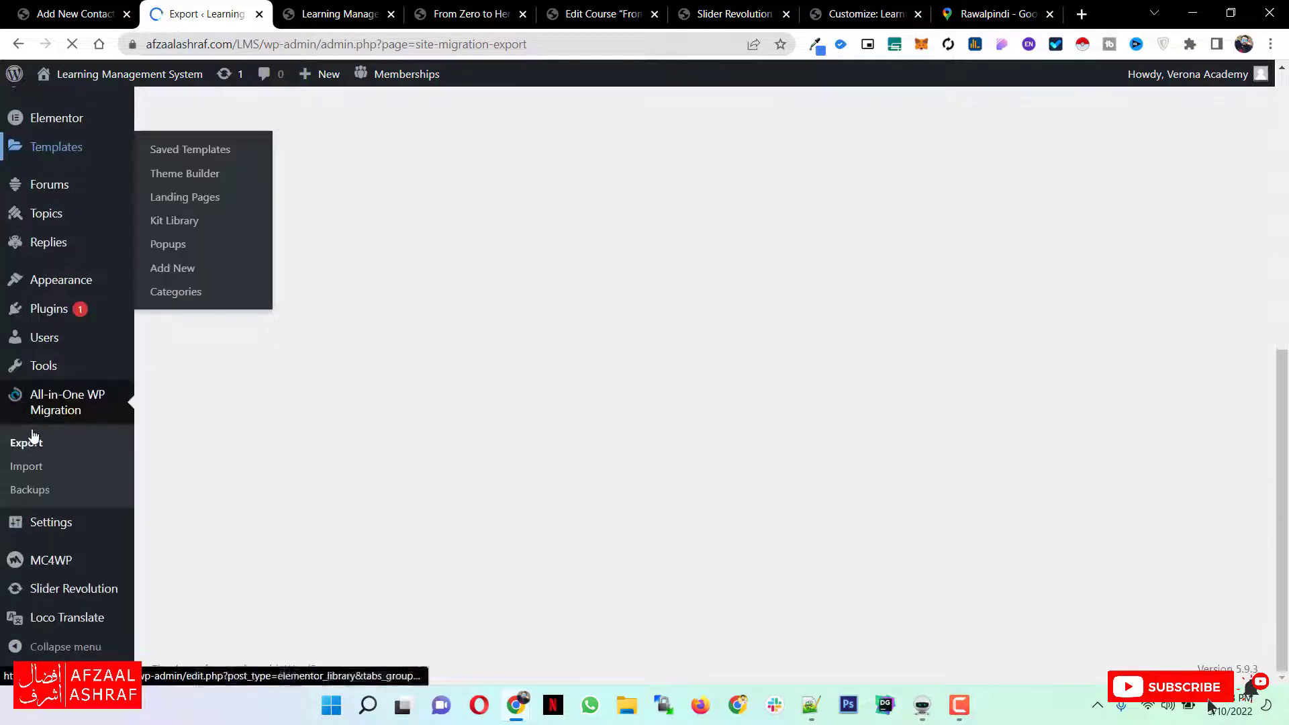
{"action": "left_click", "coordinate": [32, 472]}
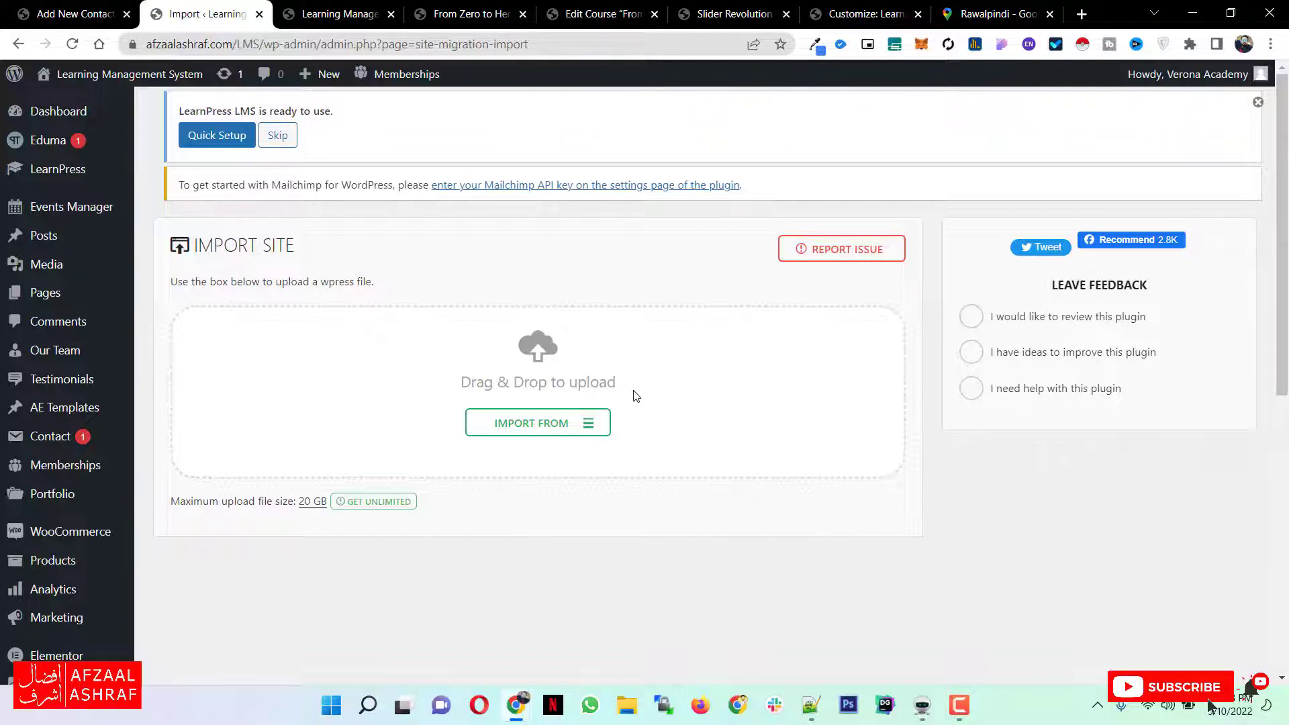
{"action": "left_click", "coordinate": [583, 423]}
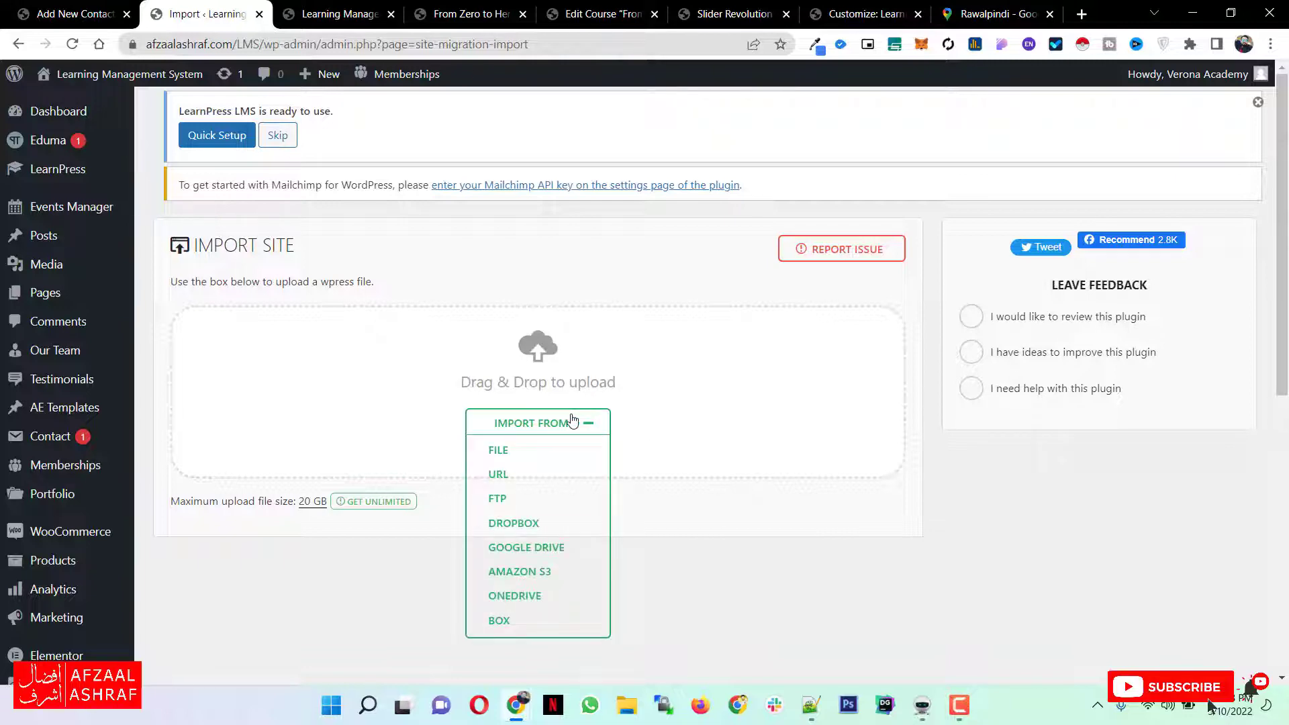
{"action": "left_click", "coordinate": [498, 450]}
{"action": "key", "text": "Escape"}
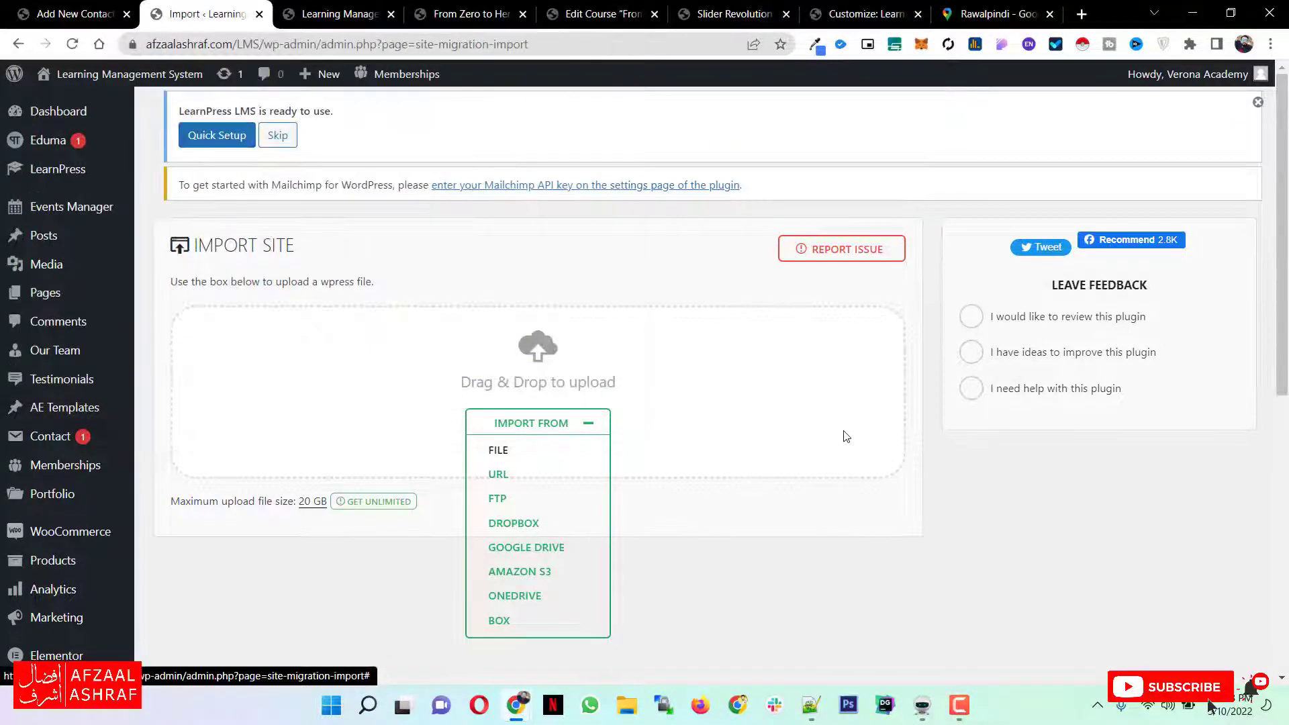
{"action": "left_click", "coordinate": [587, 423]}
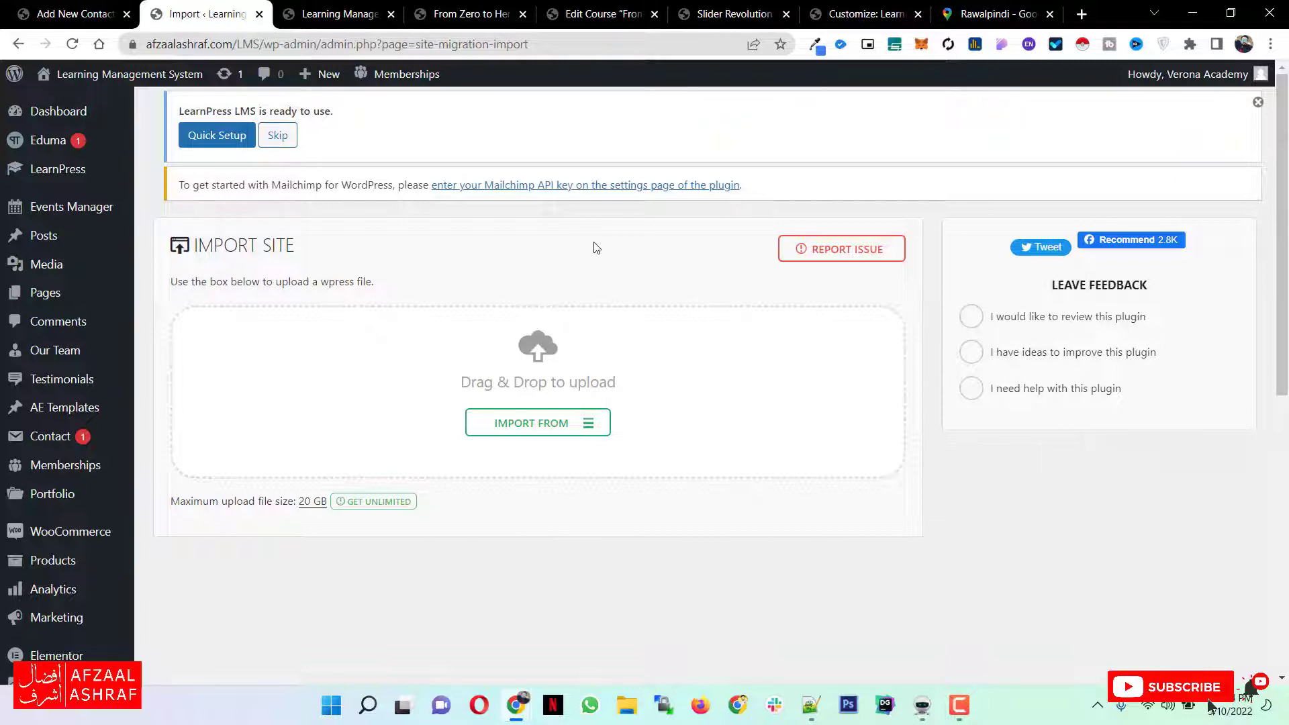
{"action": "scroll", "coordinate": [92, 591], "scroll_direction": "down", "scroll_amount": 10}
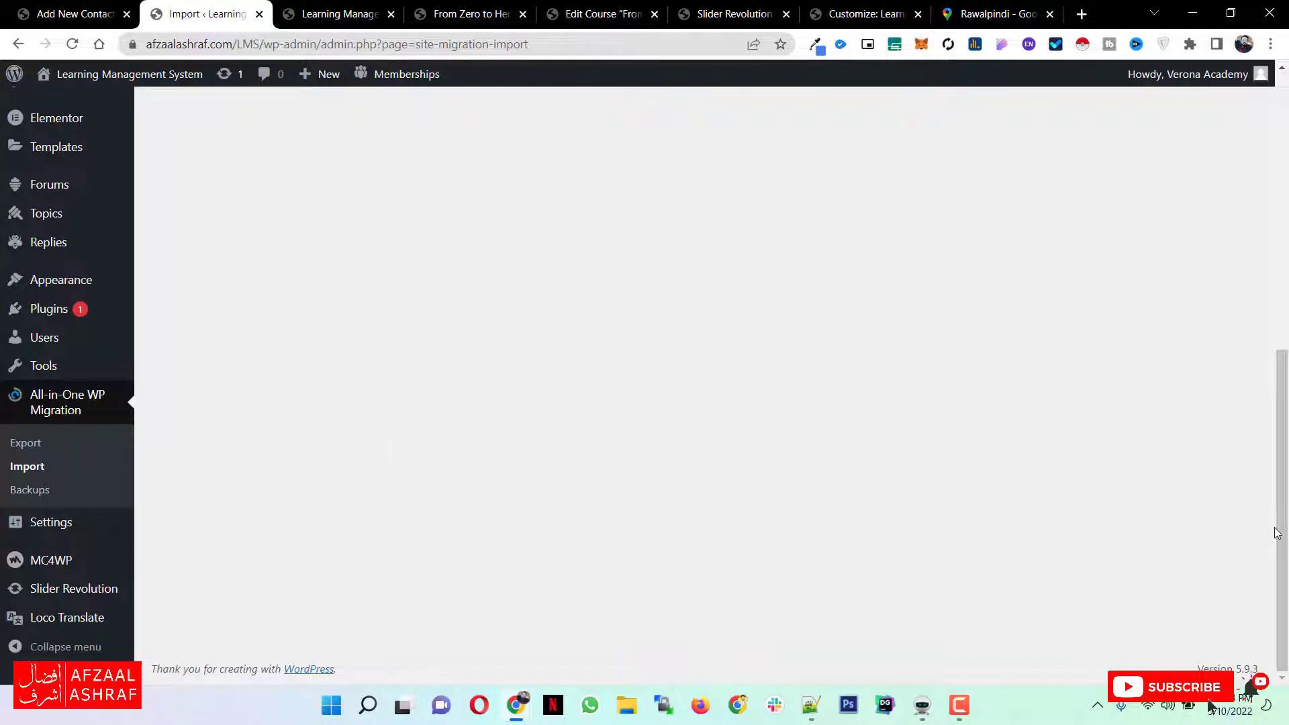
{"action": "left_click_drag", "start_coordinate": [1282, 483], "coordinate": [1285, 207]}
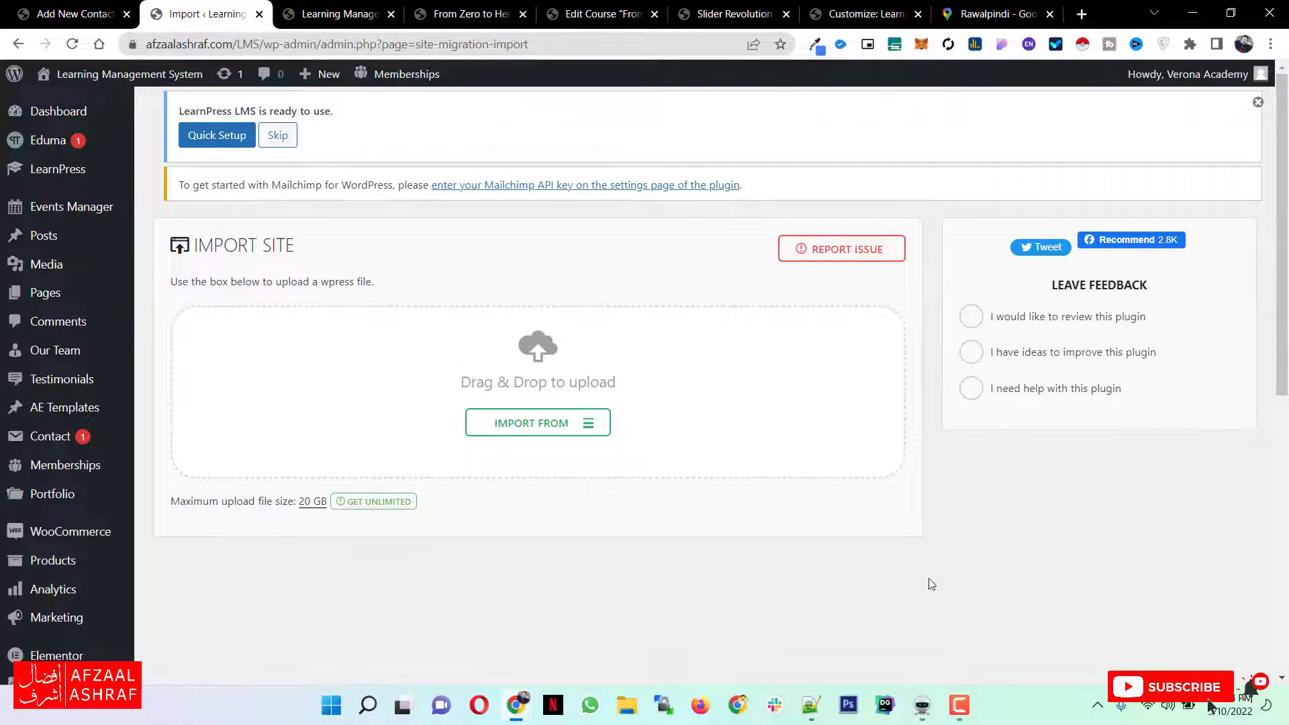